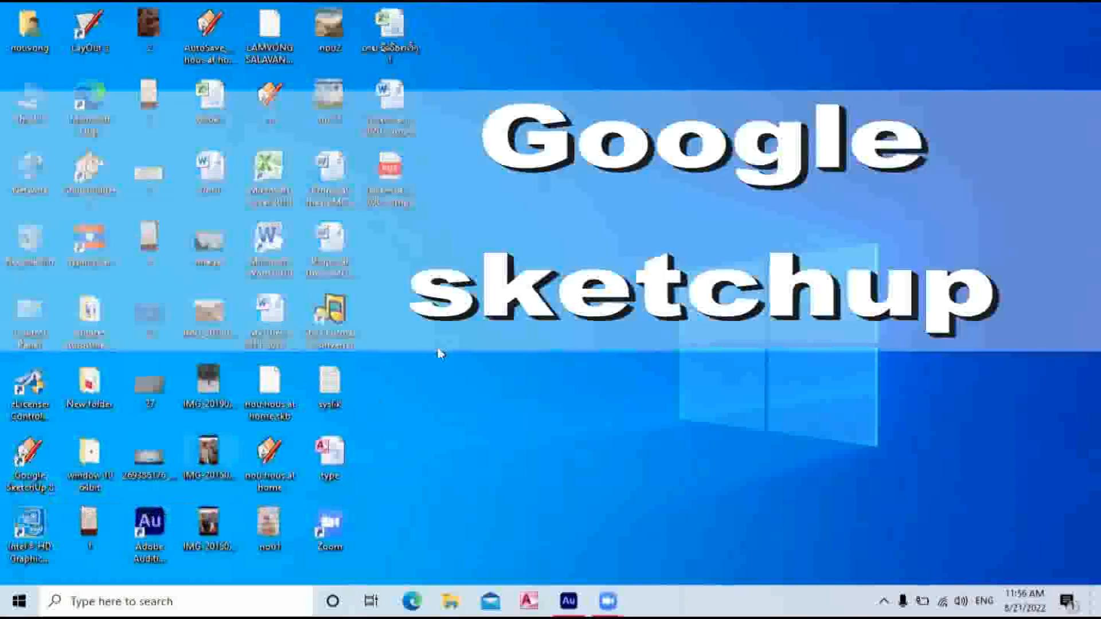
right_click(471, 304)
left_click(519, 352)
right_click(478, 337)
left_click(518, 383)
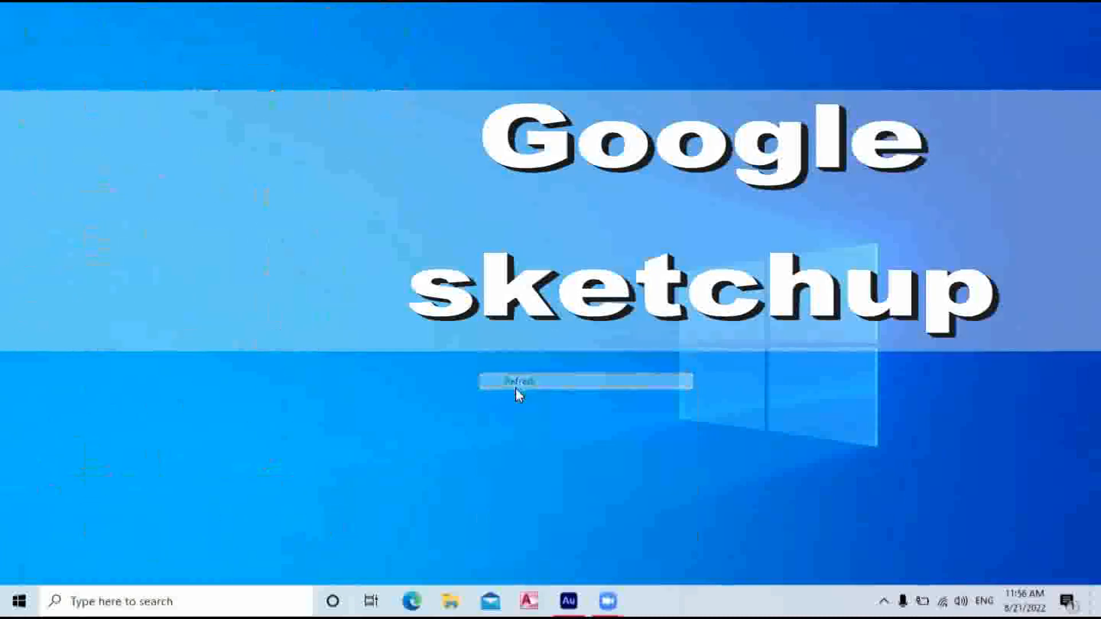
left_click(414, 599)
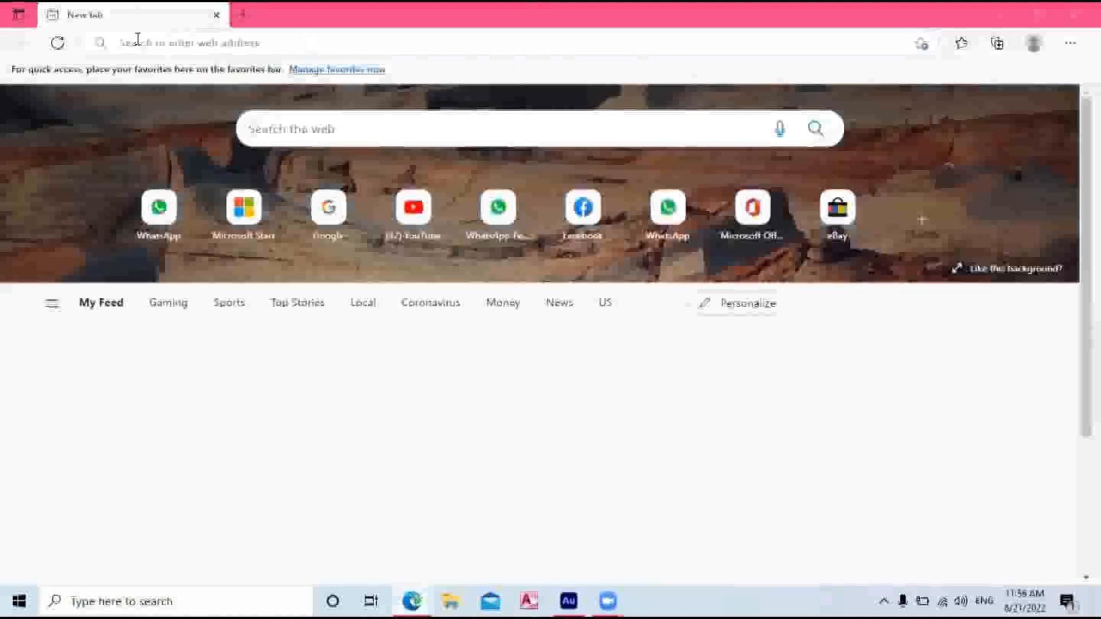
left_click(137, 39)
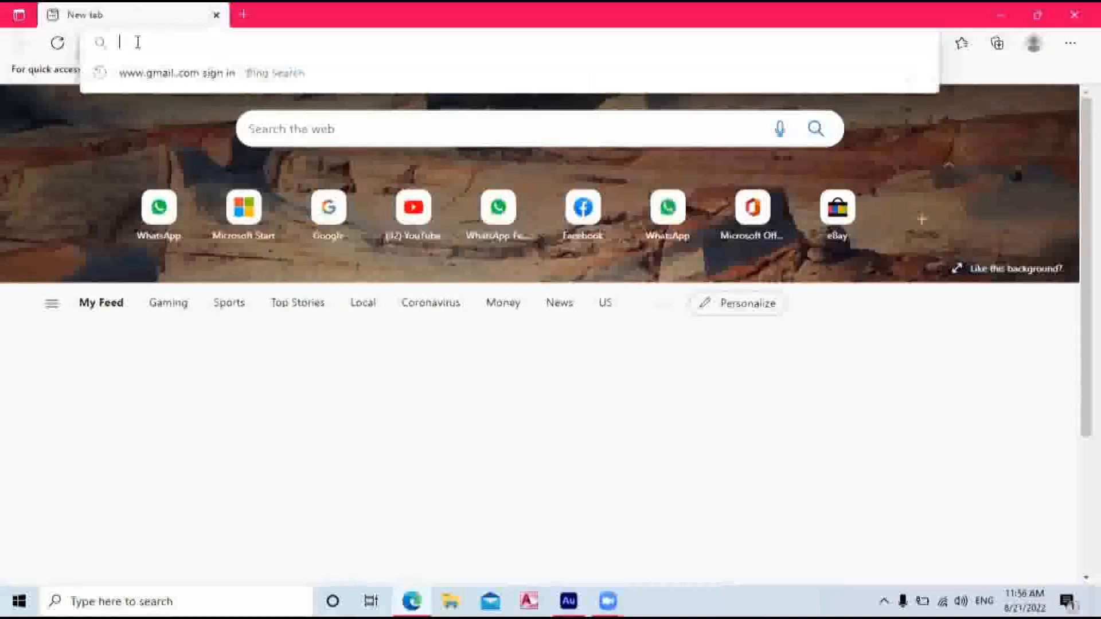
type("ww")
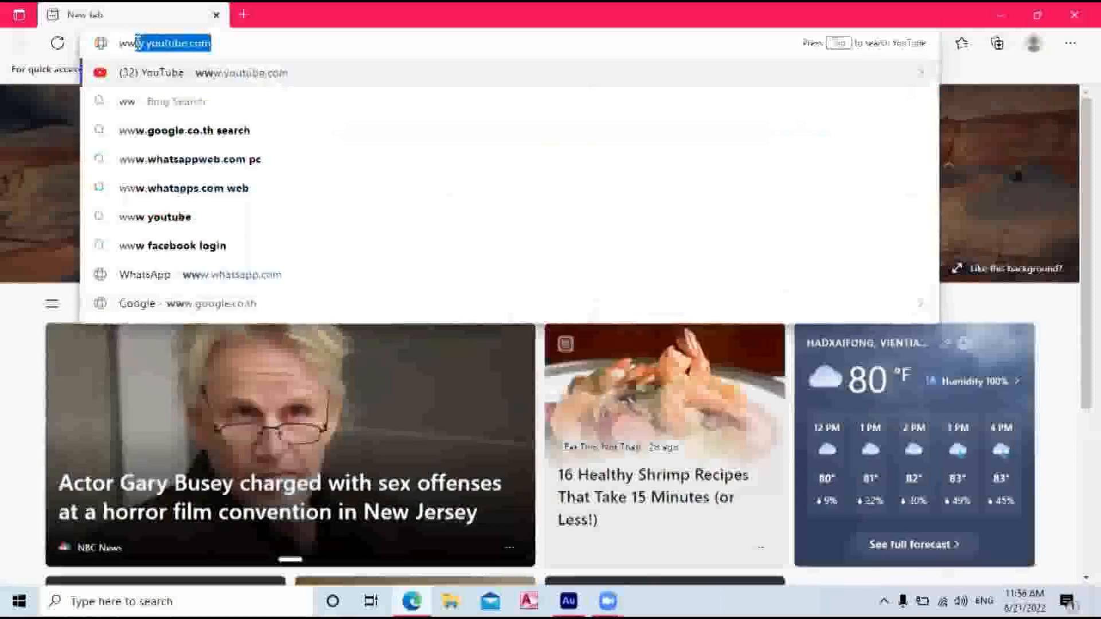
type("w.")
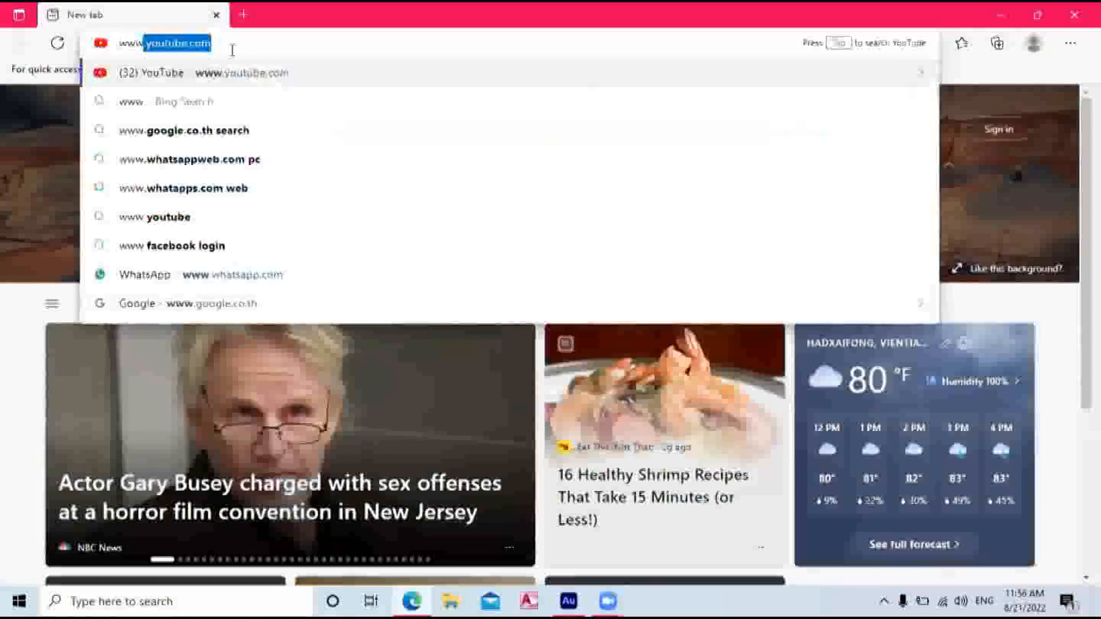
type("googl")
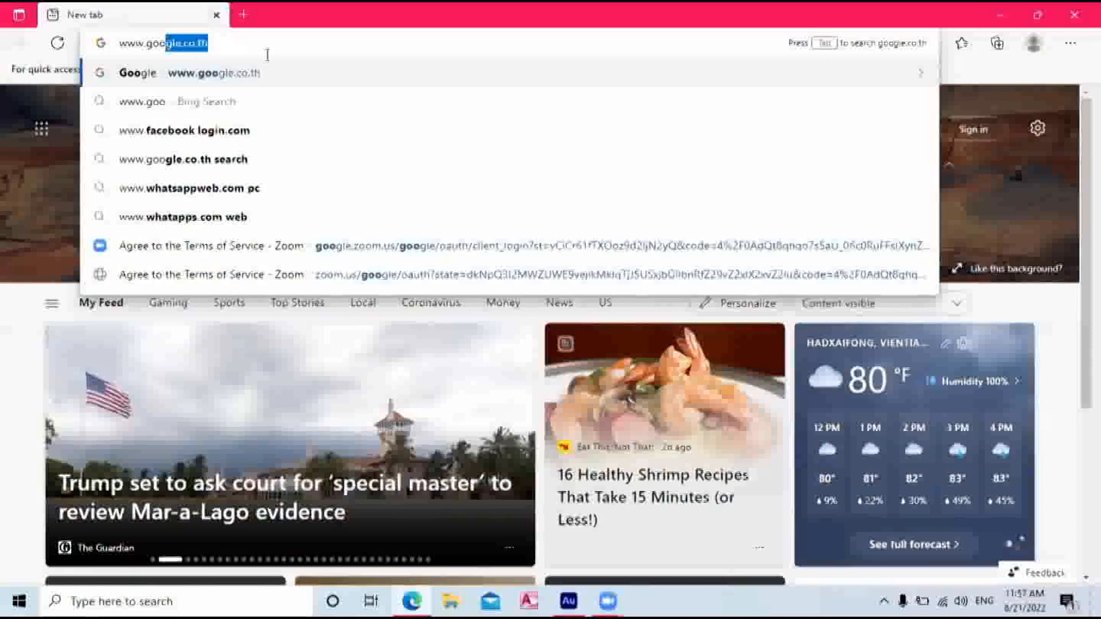
key("Return")
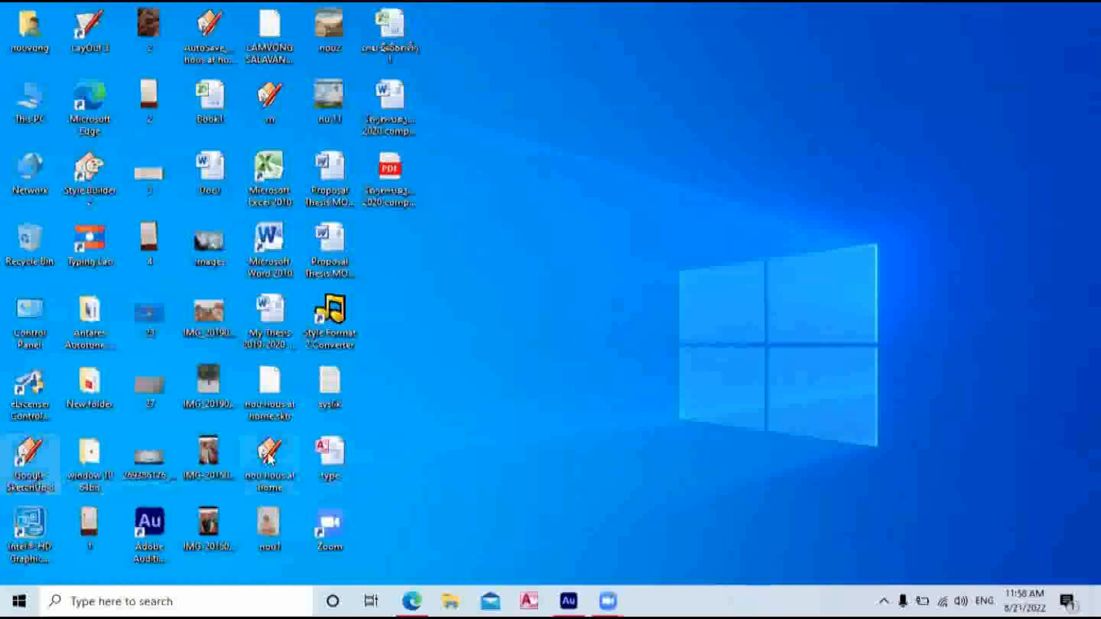
right_click(585, 122)
left_click(628, 167)
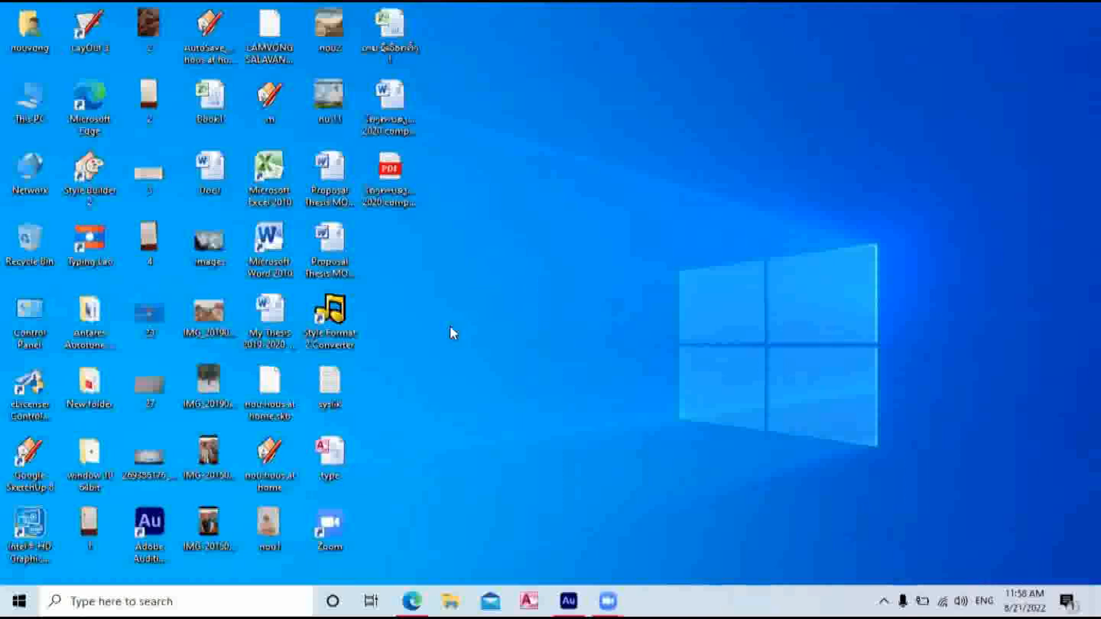
right_click(447, 288)
left_click(482, 333)
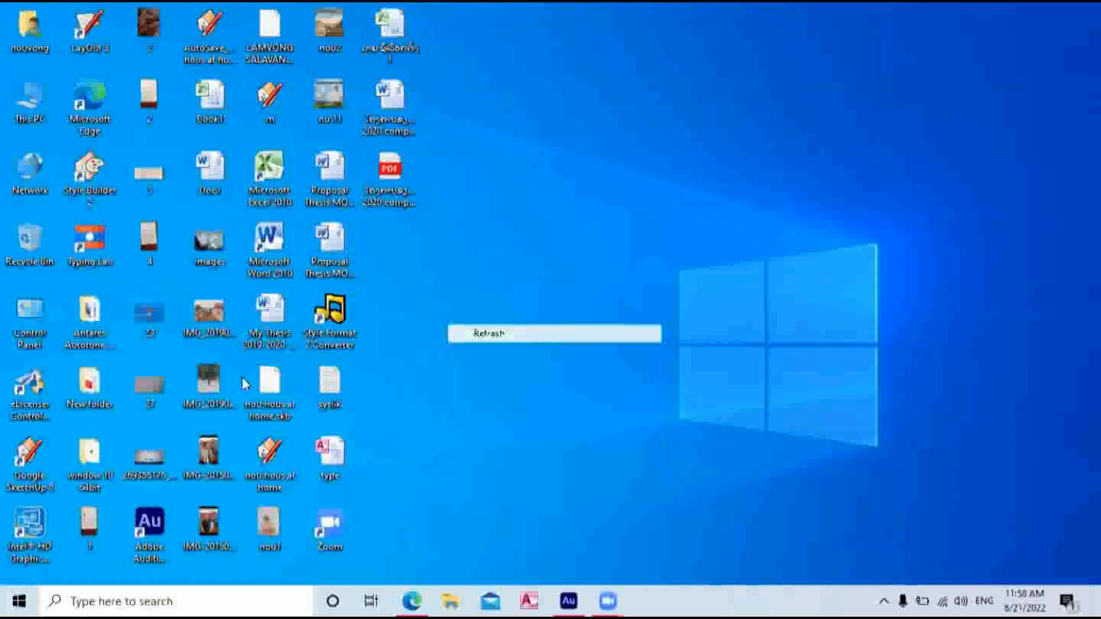
Launch Google SketchUp 8 from the desktop and move its welcome window aside.
double_click(32, 466)
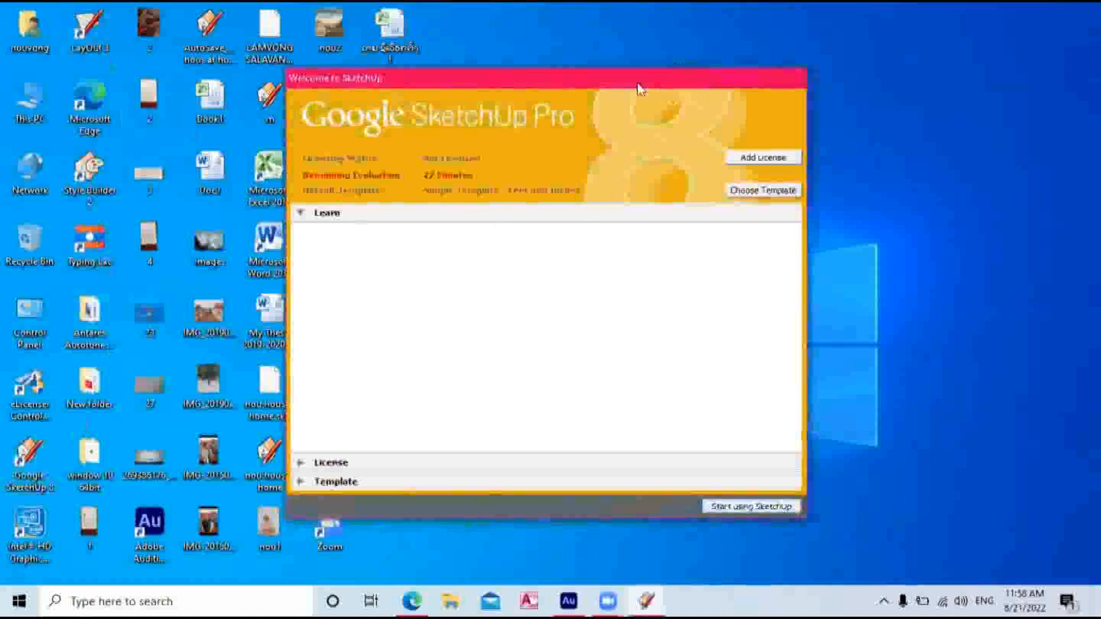
left_click_drag(640, 89, 352, 71)
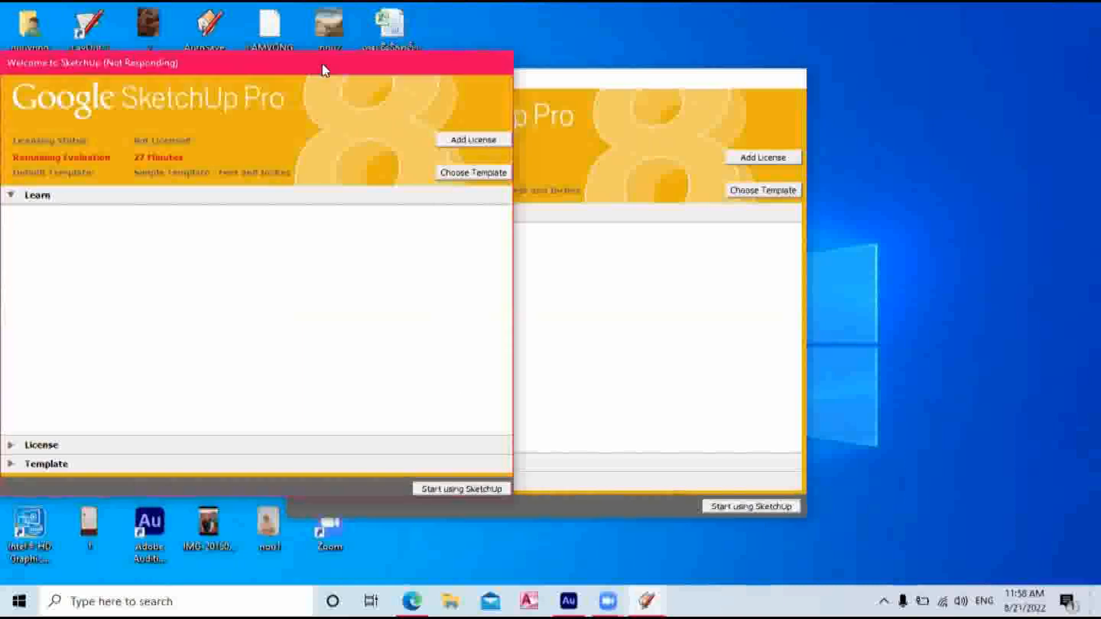
left_click_drag(323, 70, 219, 50)
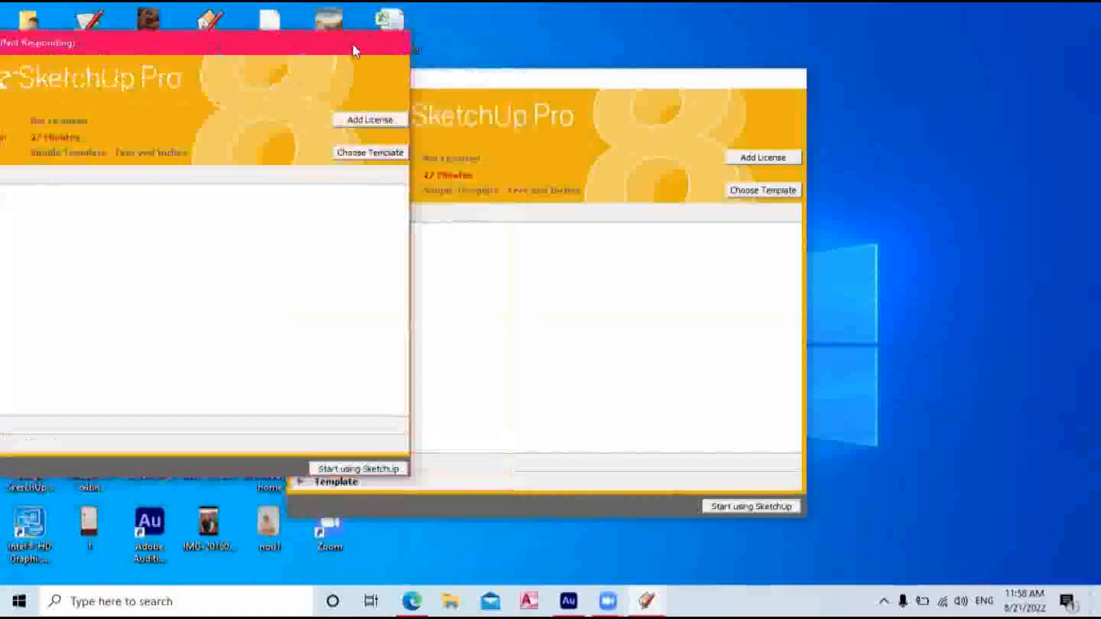
left_click_drag(353, 45, 331, 88)
left_click(764, 81)
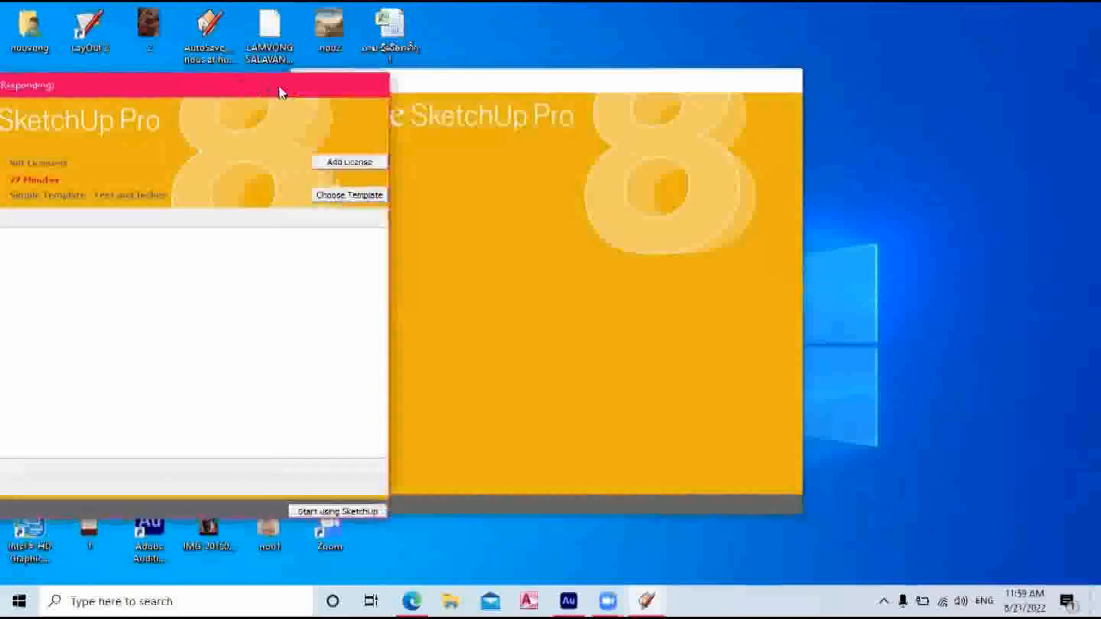
left_click_drag(281, 91, 238, 164)
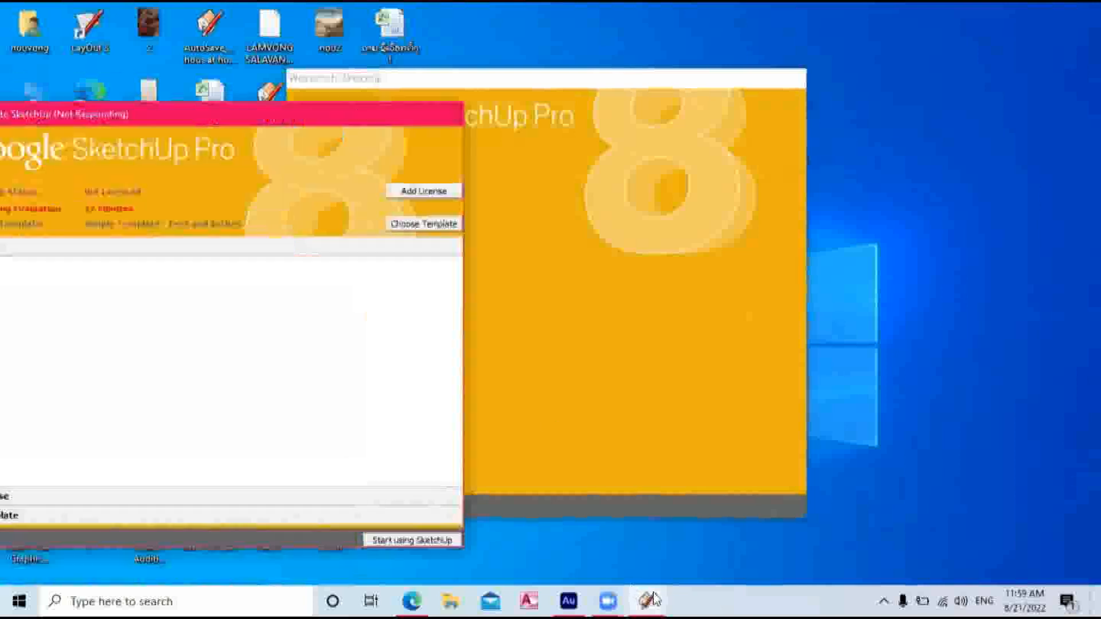
Close the duplicate Welcome to SketchUp window and move the remaining one fully into view.
mouse_move(654, 599)
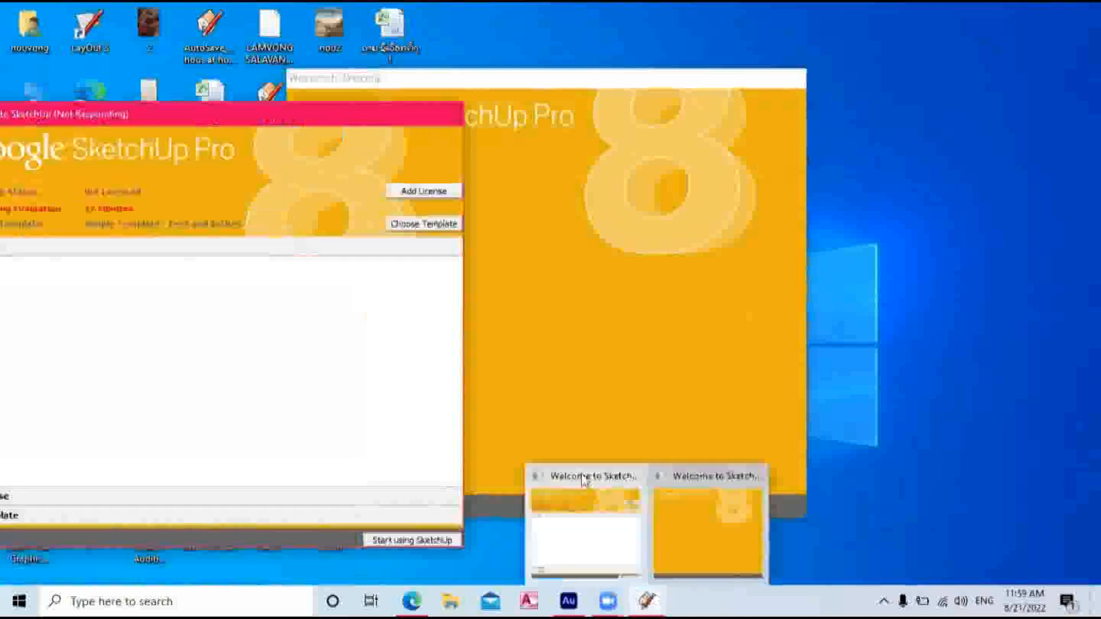
left_click(629, 491)
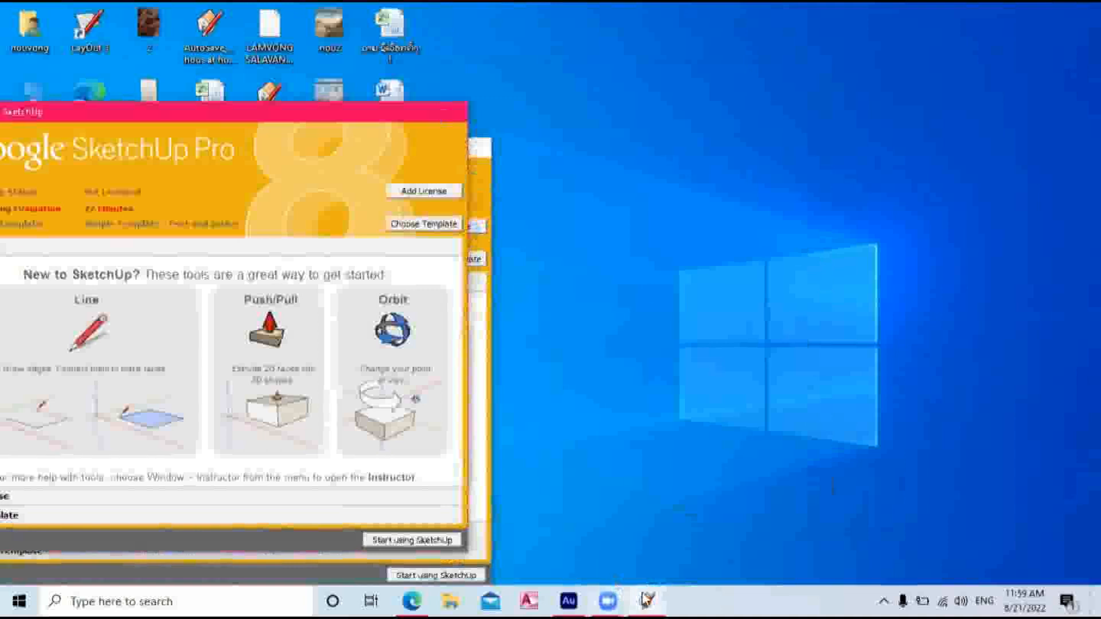
mouse_move(646, 599)
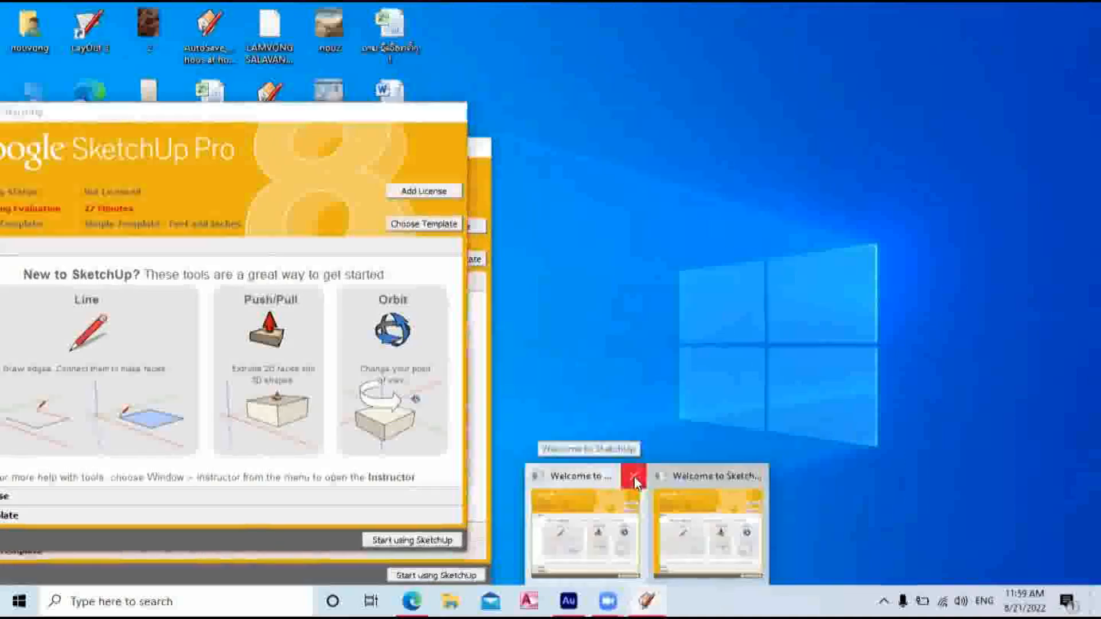
left_click(634, 477)
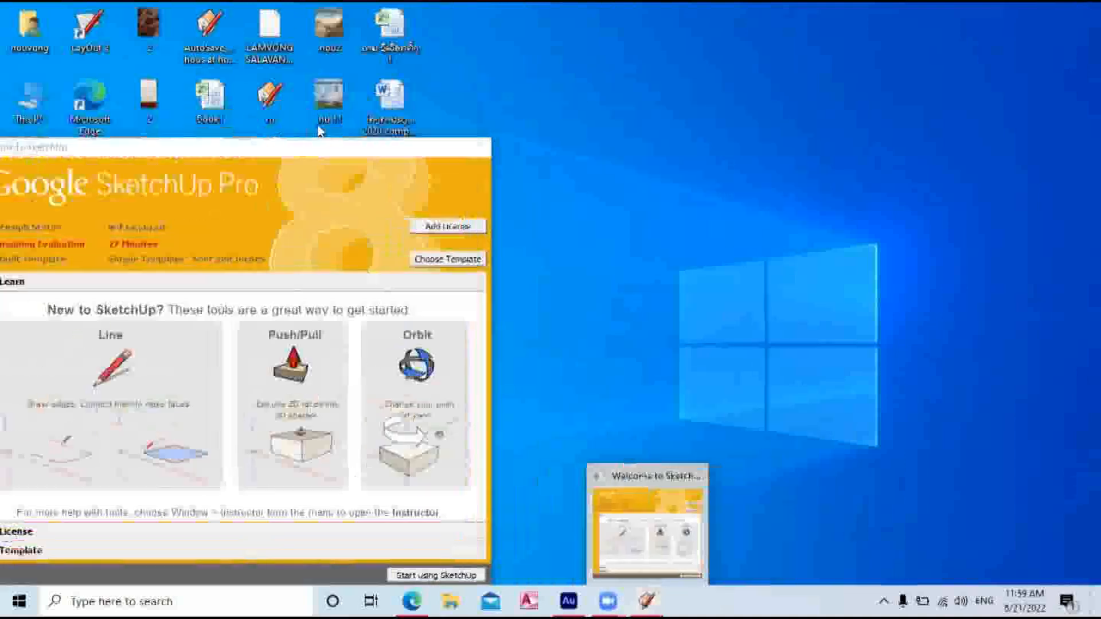
left_click(299, 156)
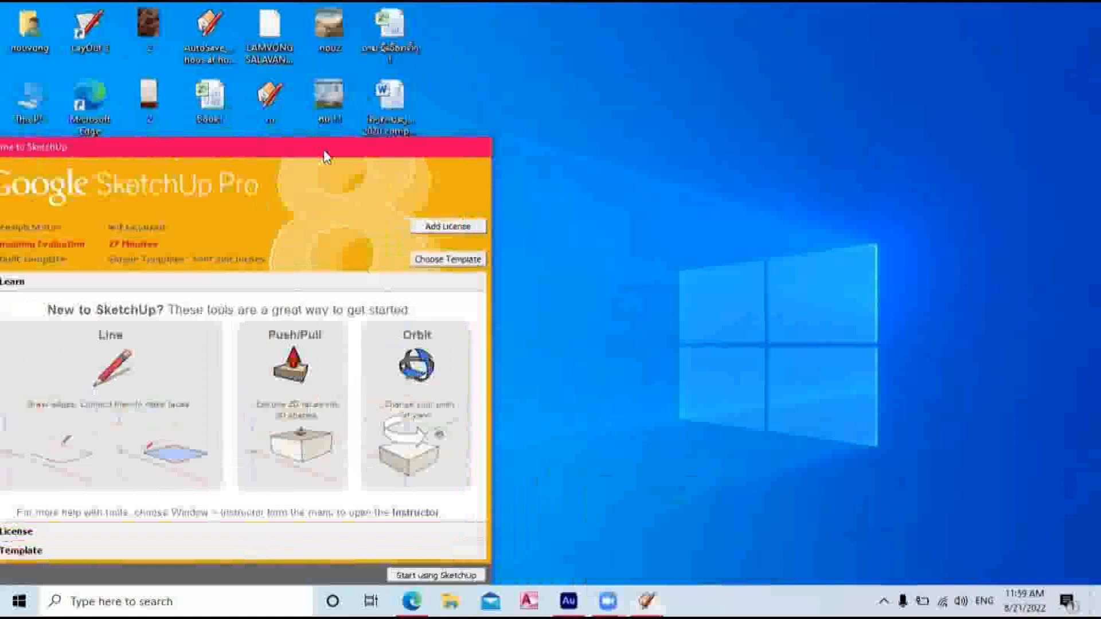
left_click_drag(325, 156, 454, 59)
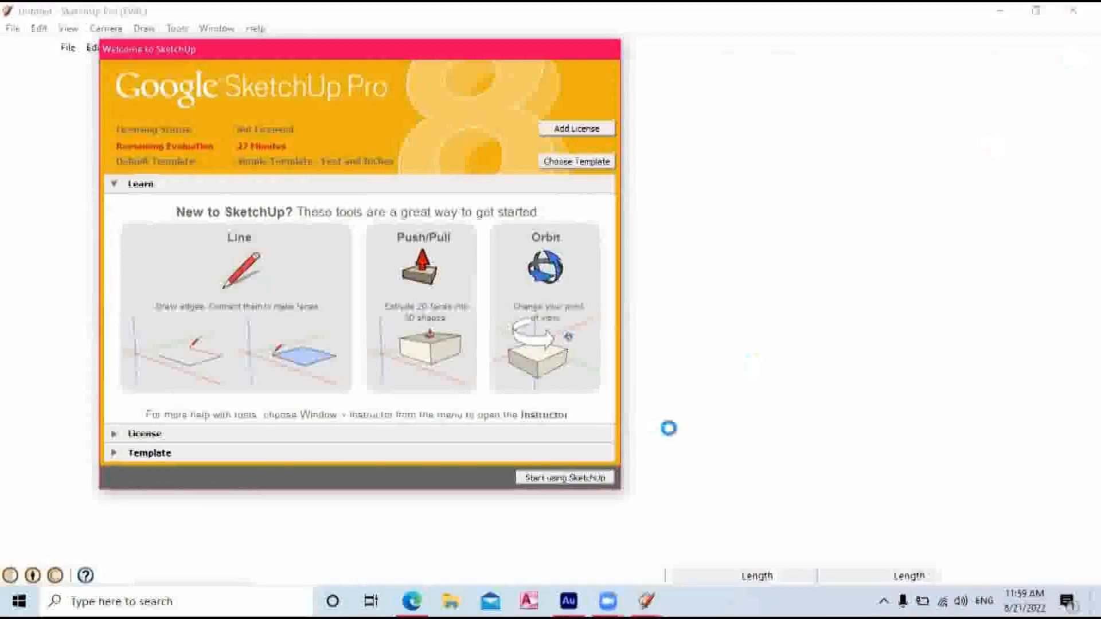
Leave the welcome window to start using SketchUp and close the extra untitled SketchUp window.
mouse_move(644, 599)
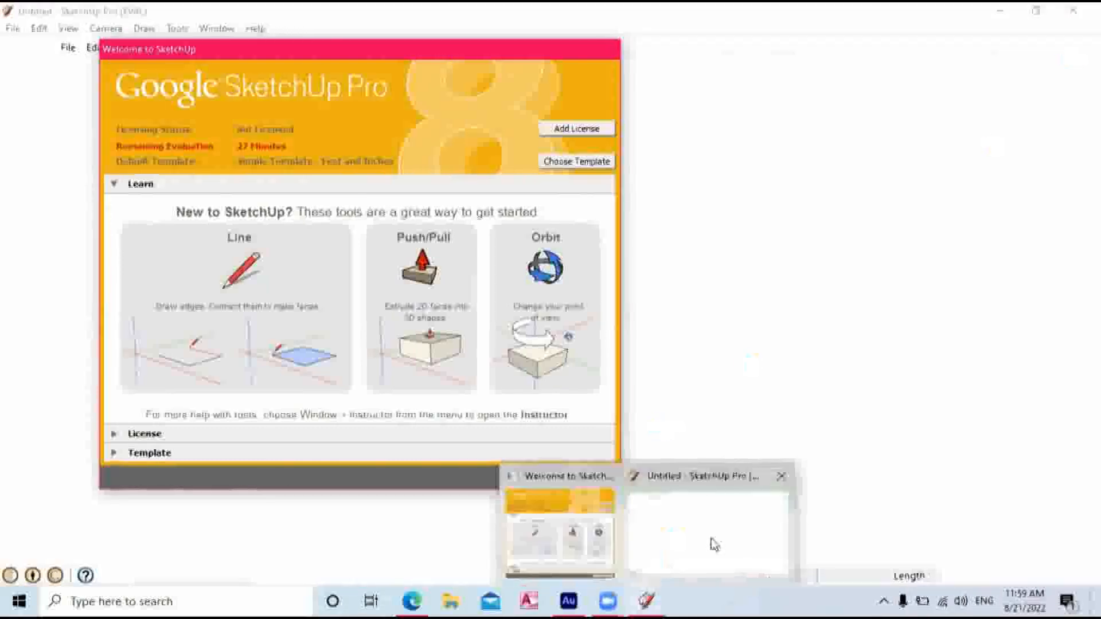
left_click(776, 481)
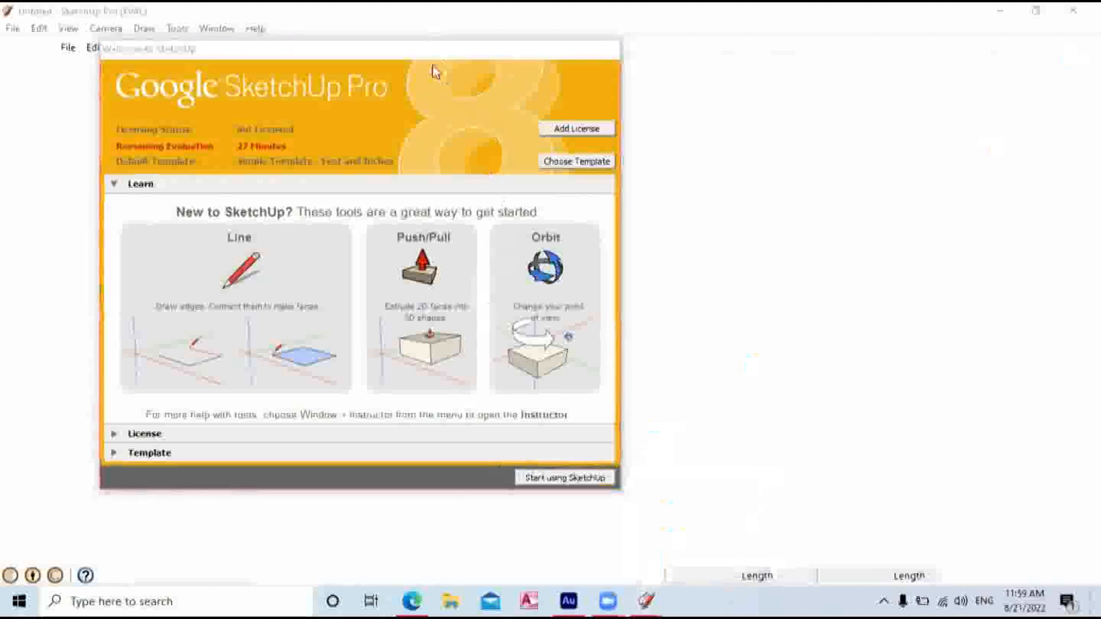
left_click(400, 56)
left_click_drag(398, 51, 348, 34)
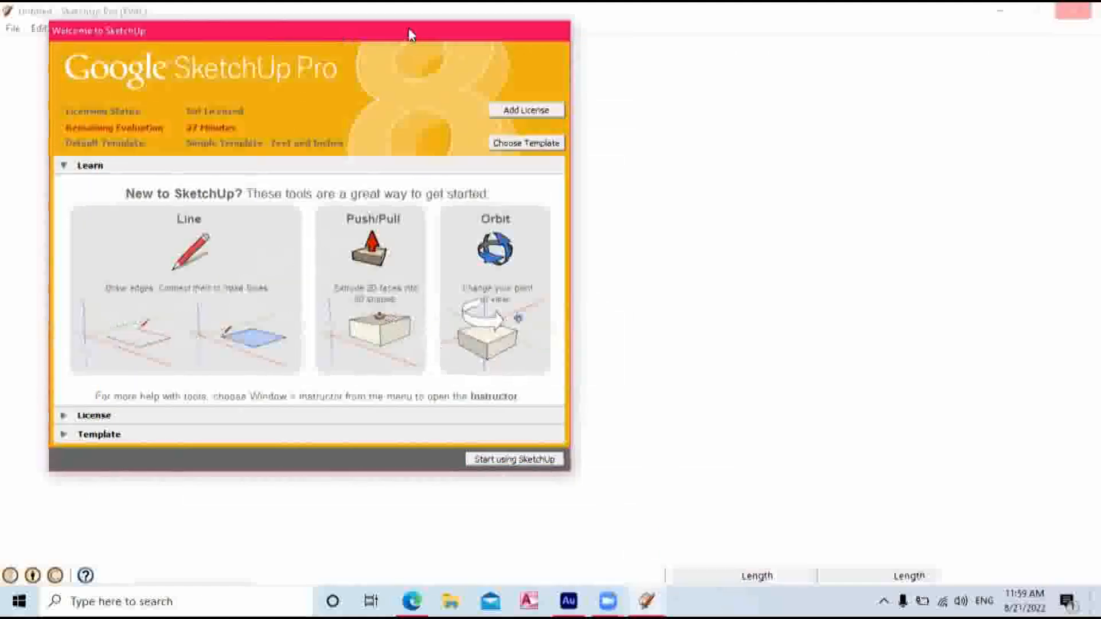
left_click_drag(394, 39, 183, 55)
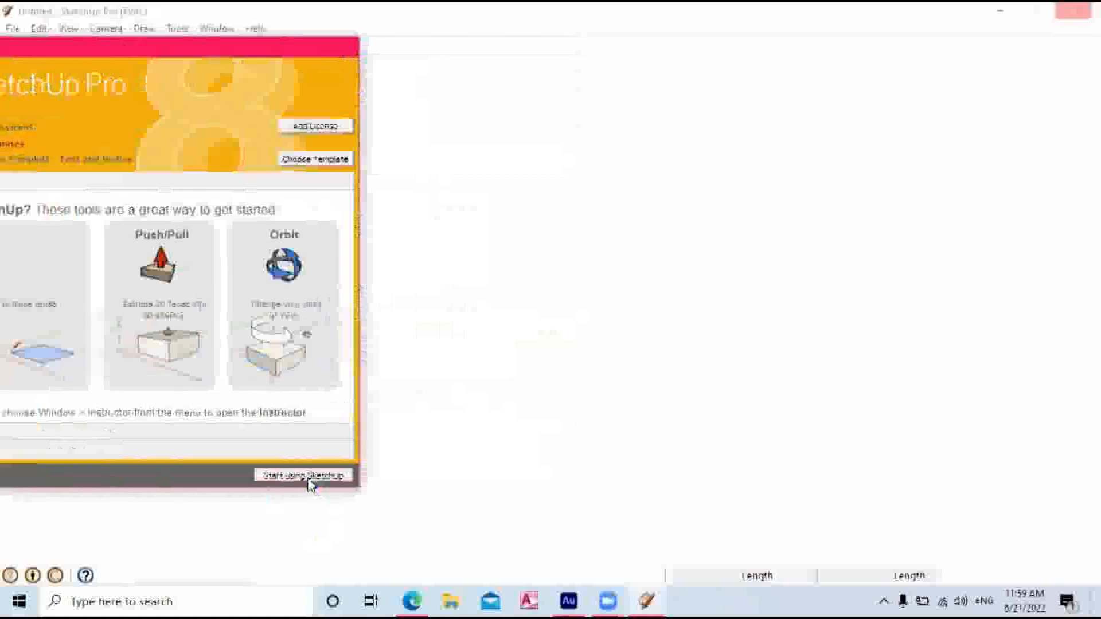
left_click(308, 479)
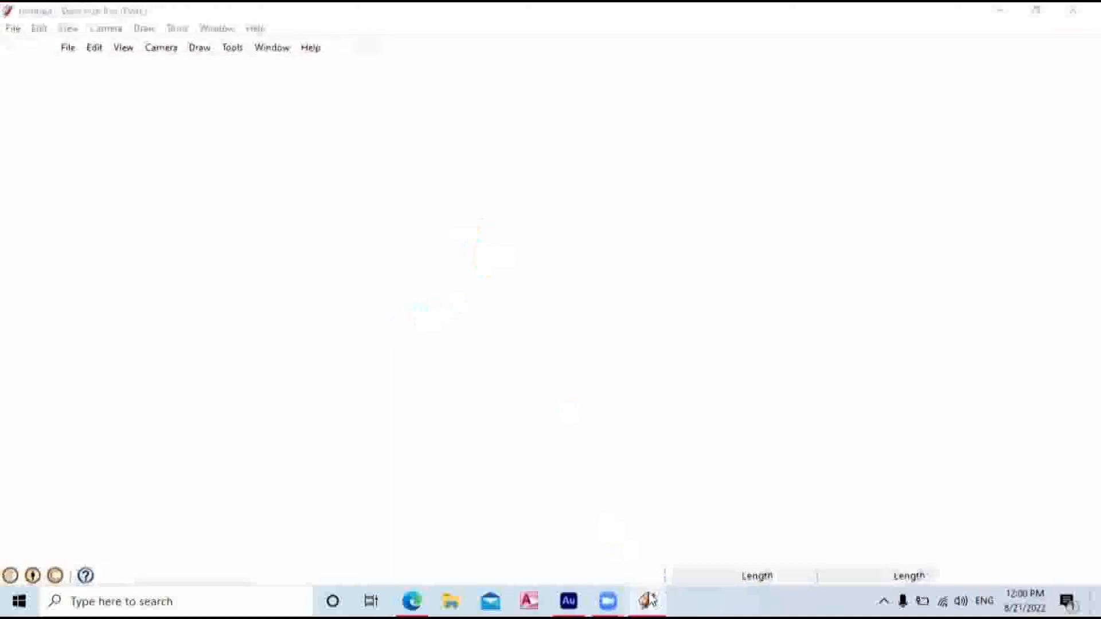
mouse_move(647, 600)
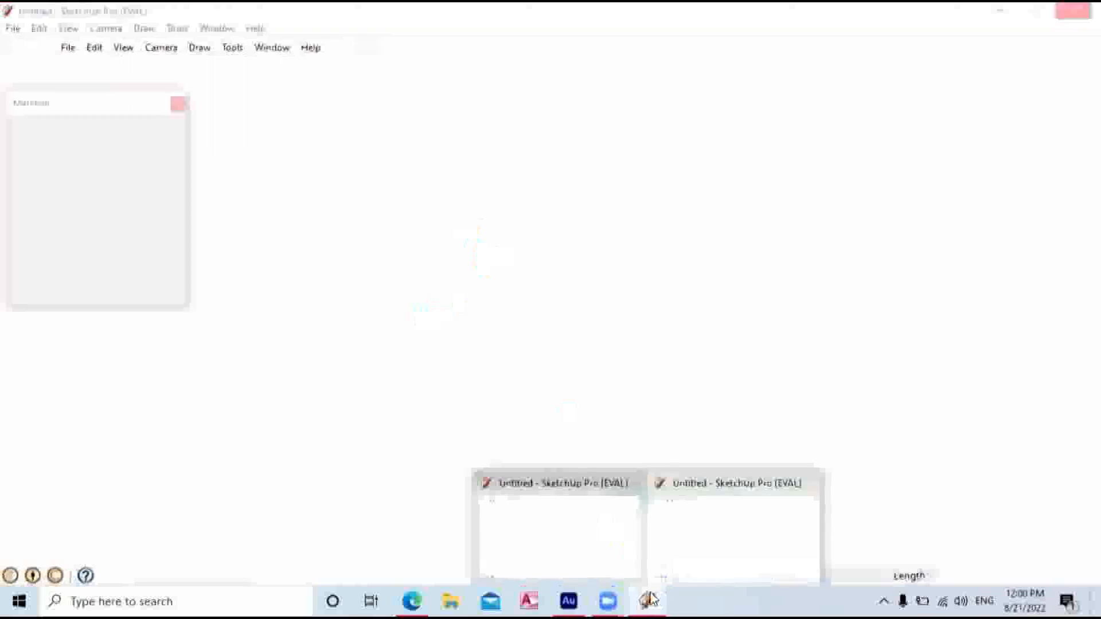
left_click(806, 486)
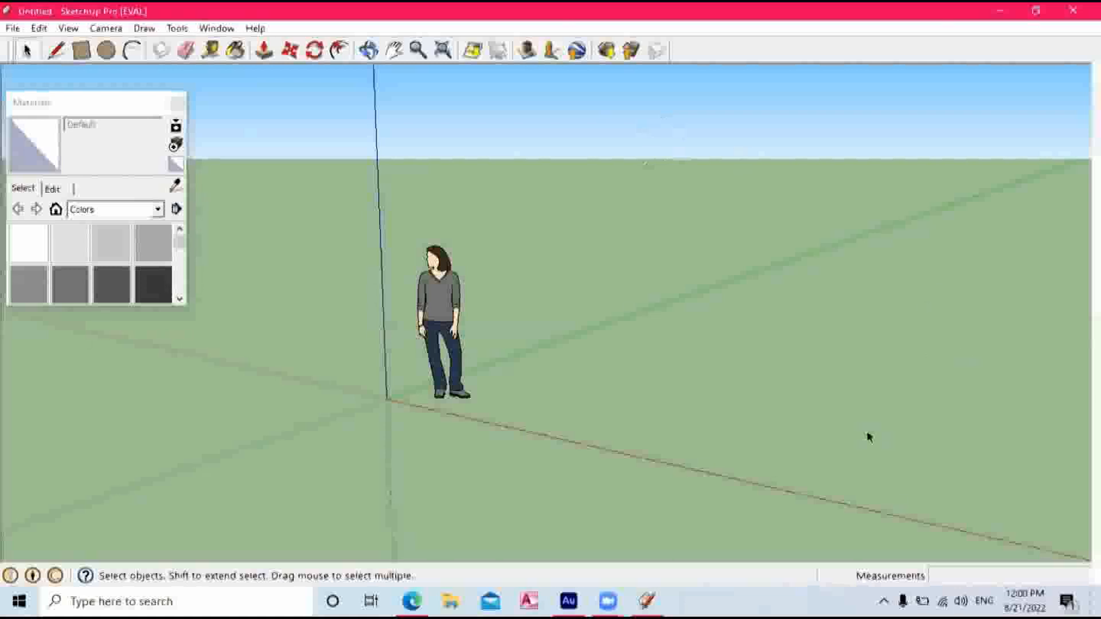
left_click(618, 593)
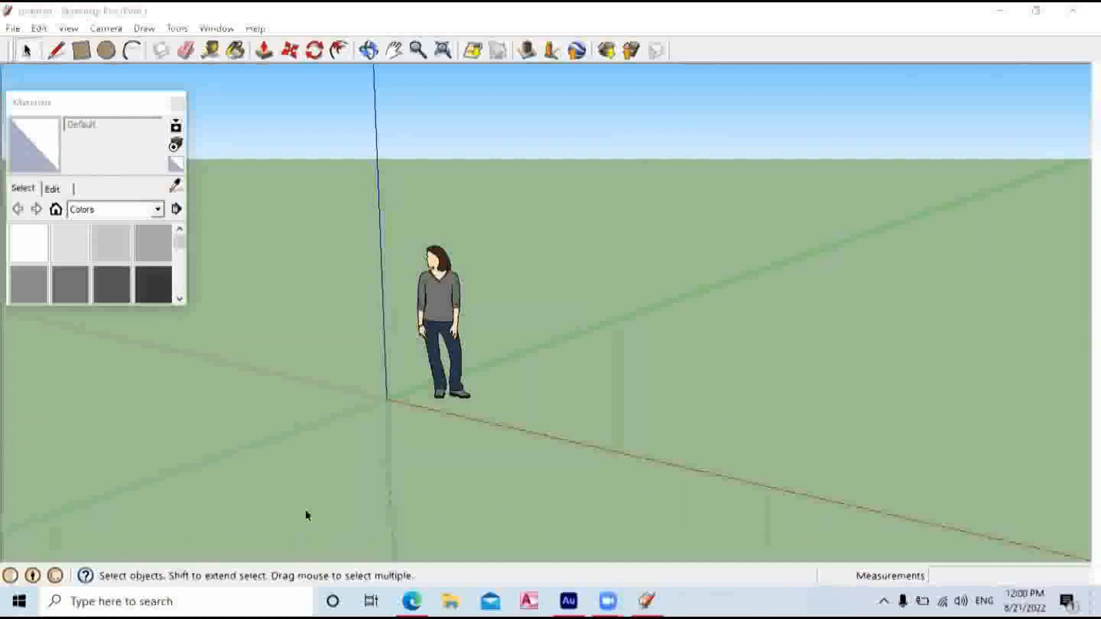
left_click(881, 274)
scroll(658, 309, "down", 5)
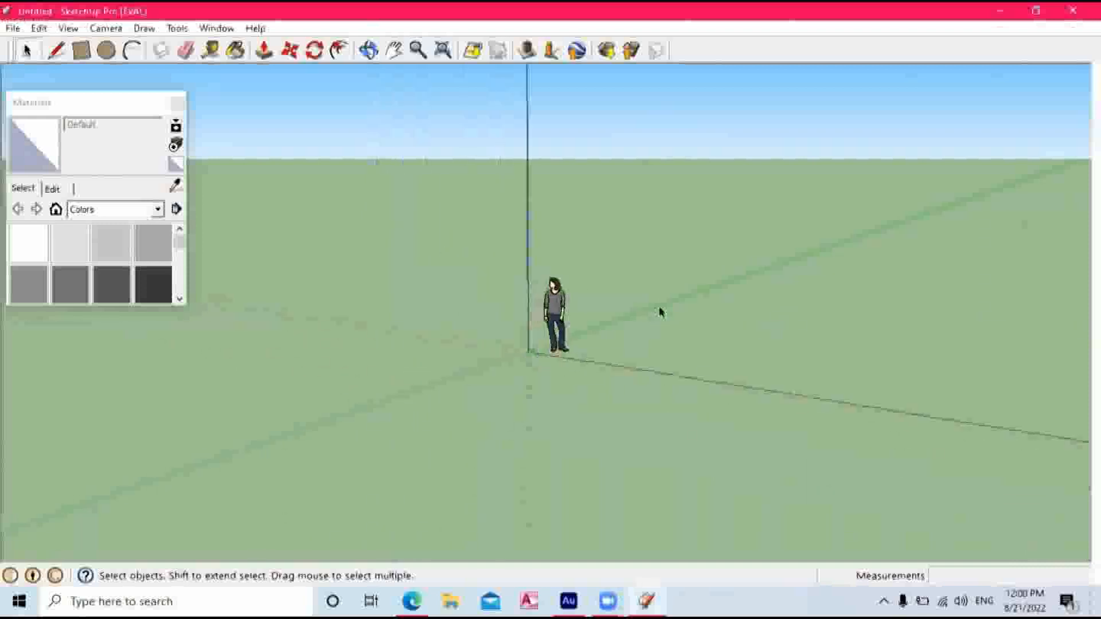
scroll(569, 218, "down", 2)
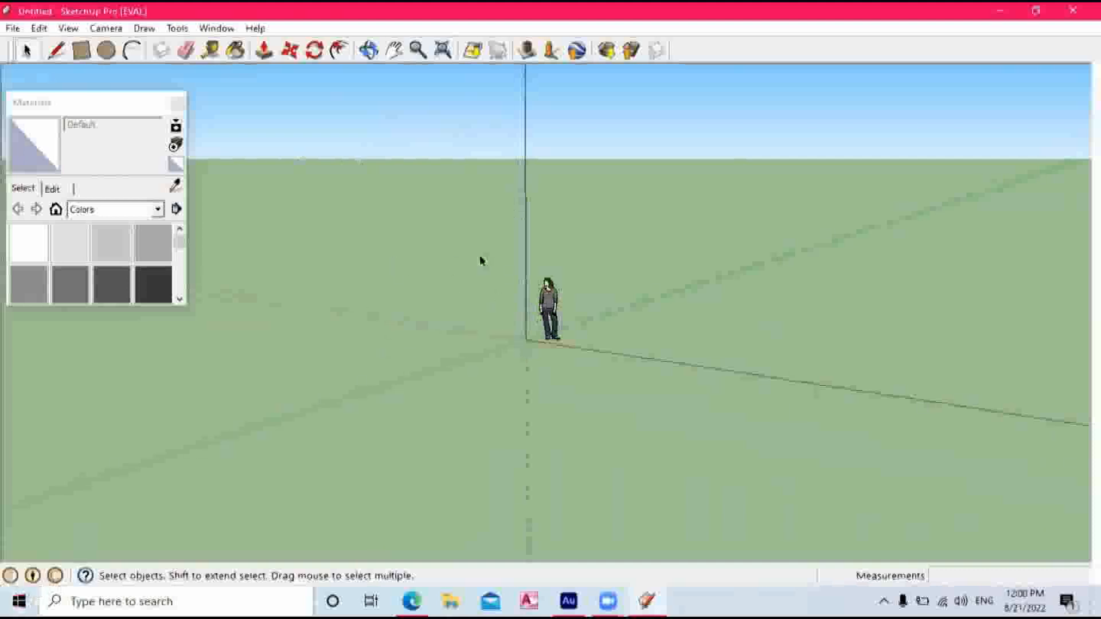
scroll(480, 261, "up", 2)
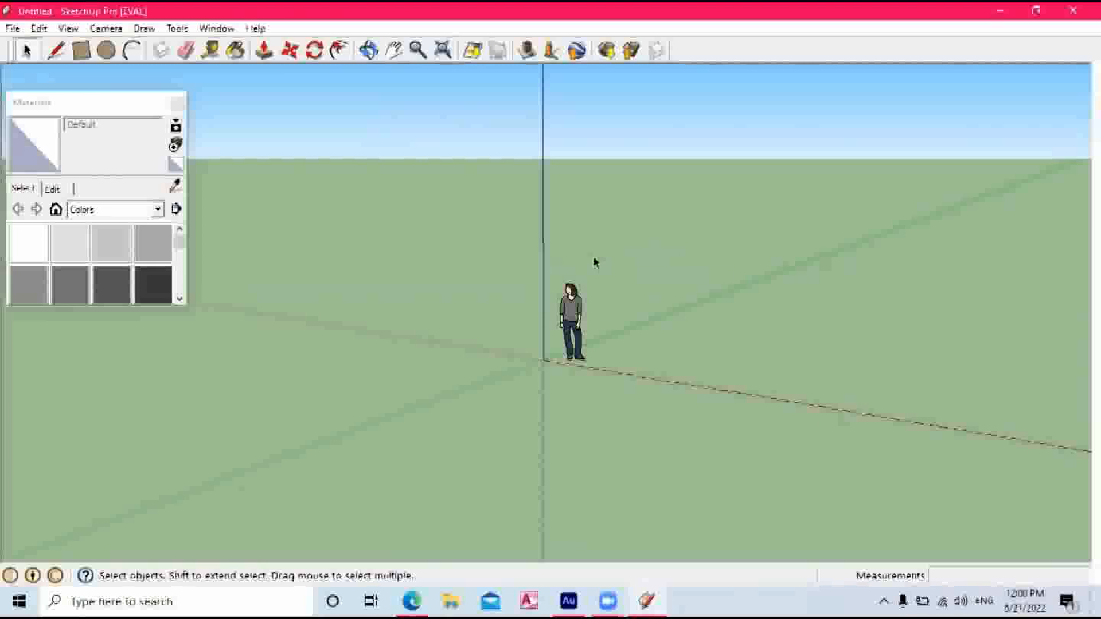
left_click(394, 50)
left_click_drag(516, 246, 391, 221)
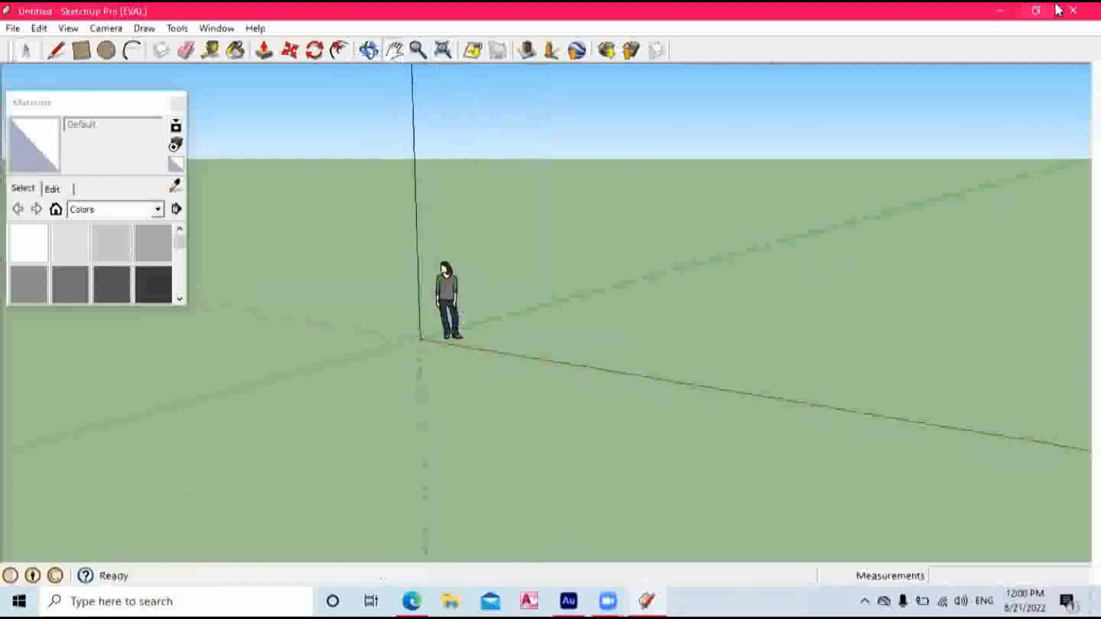
left_click(1035, 11)
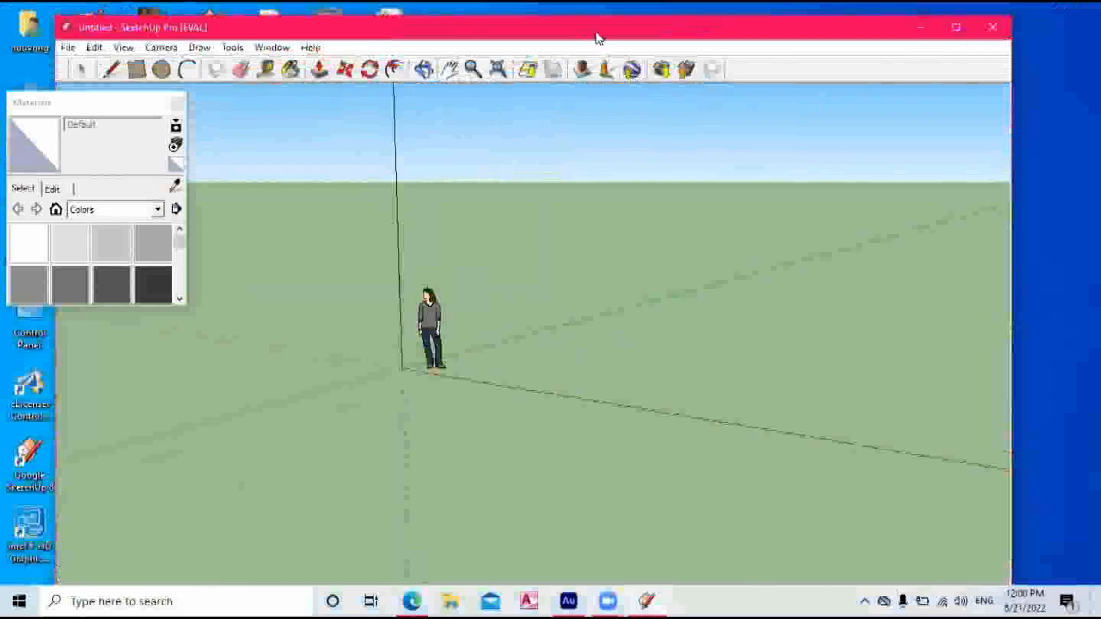
left_click_drag(599, 38, 741, 37)
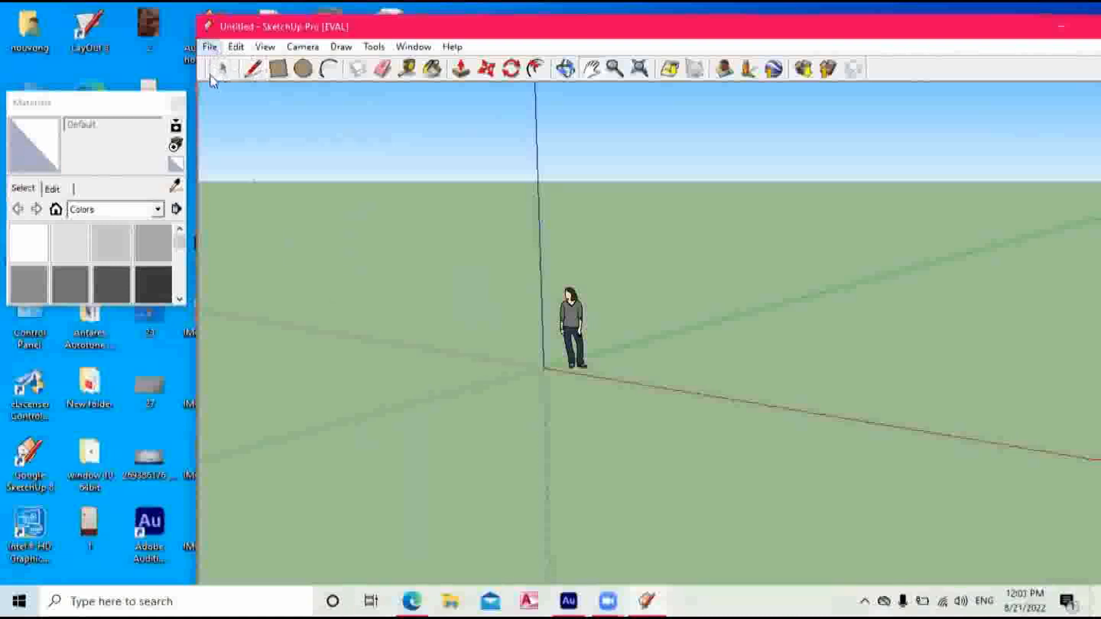
left_click(210, 47)
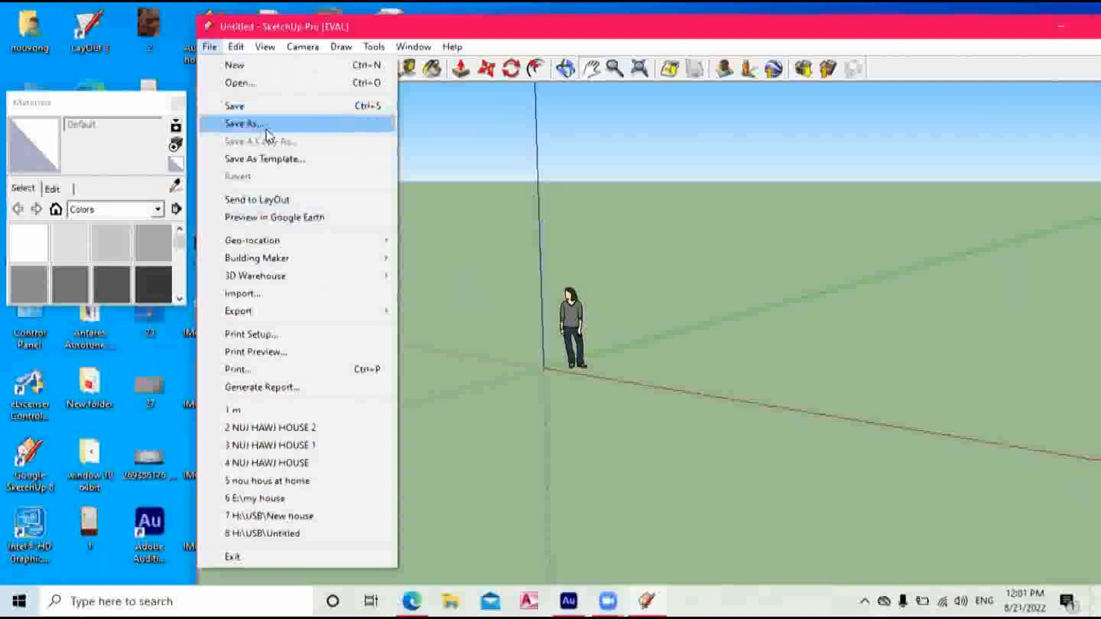
left_click(264, 47)
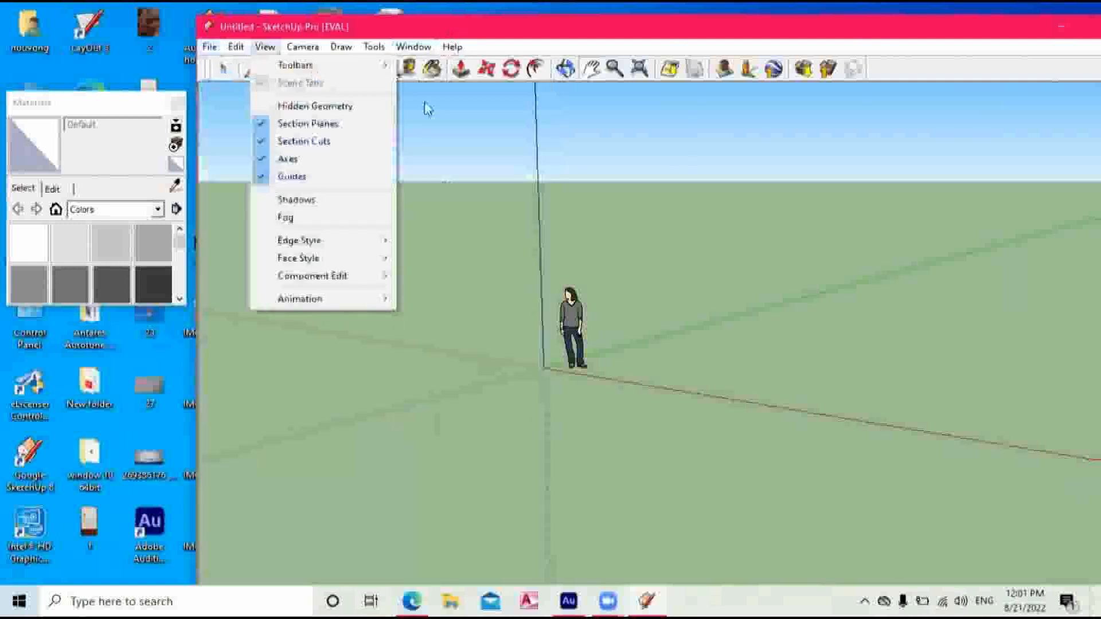
left_click(575, 320)
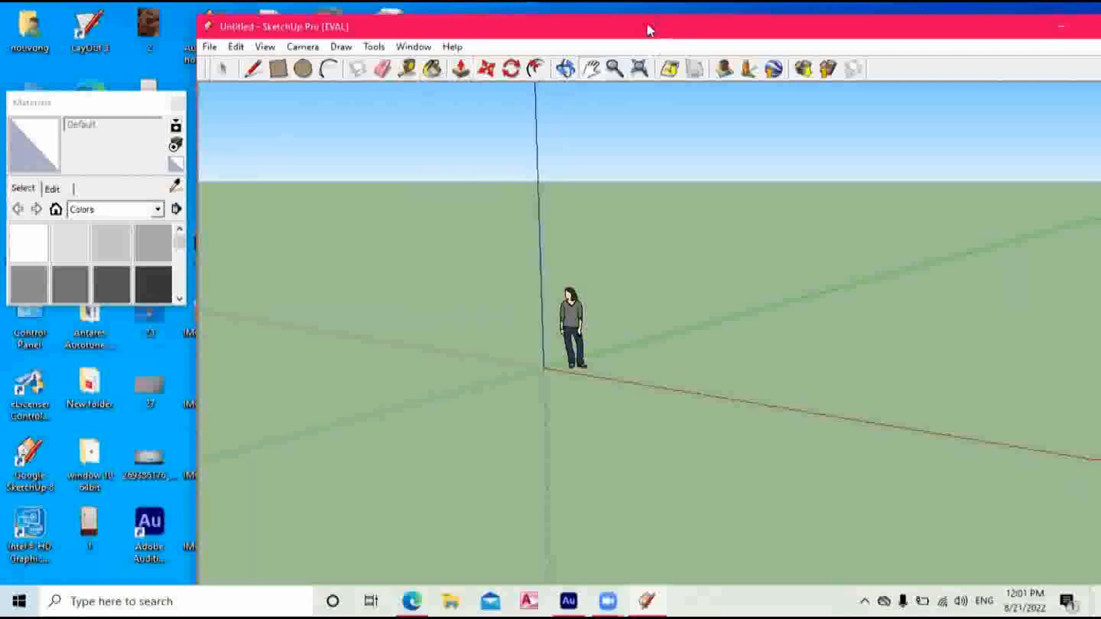
left_click_drag(648, 30, 532, 39)
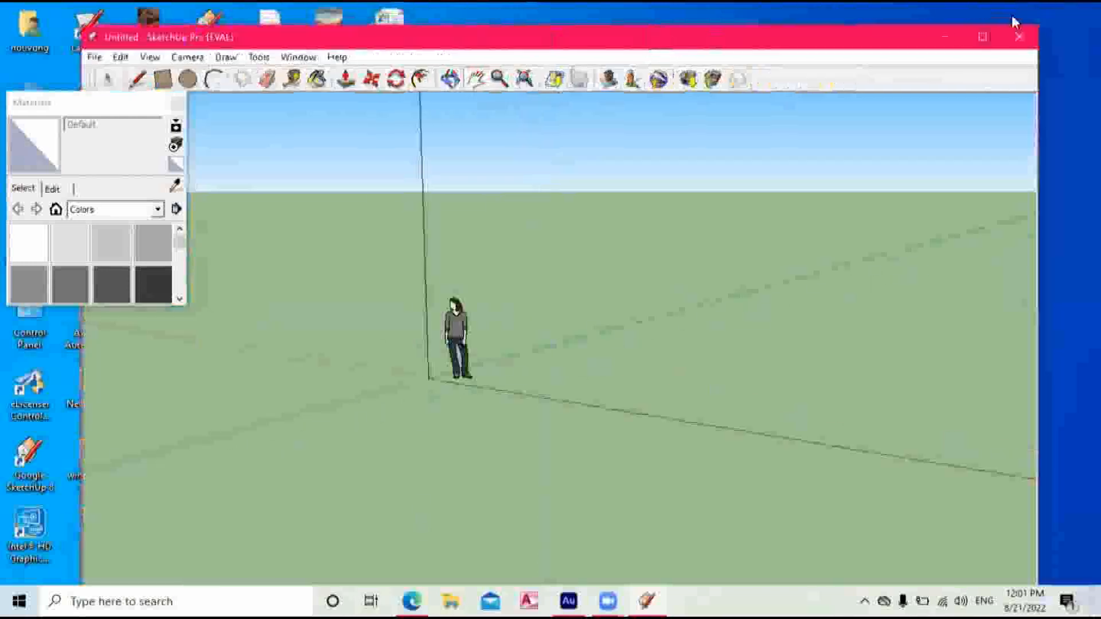
left_click(982, 39)
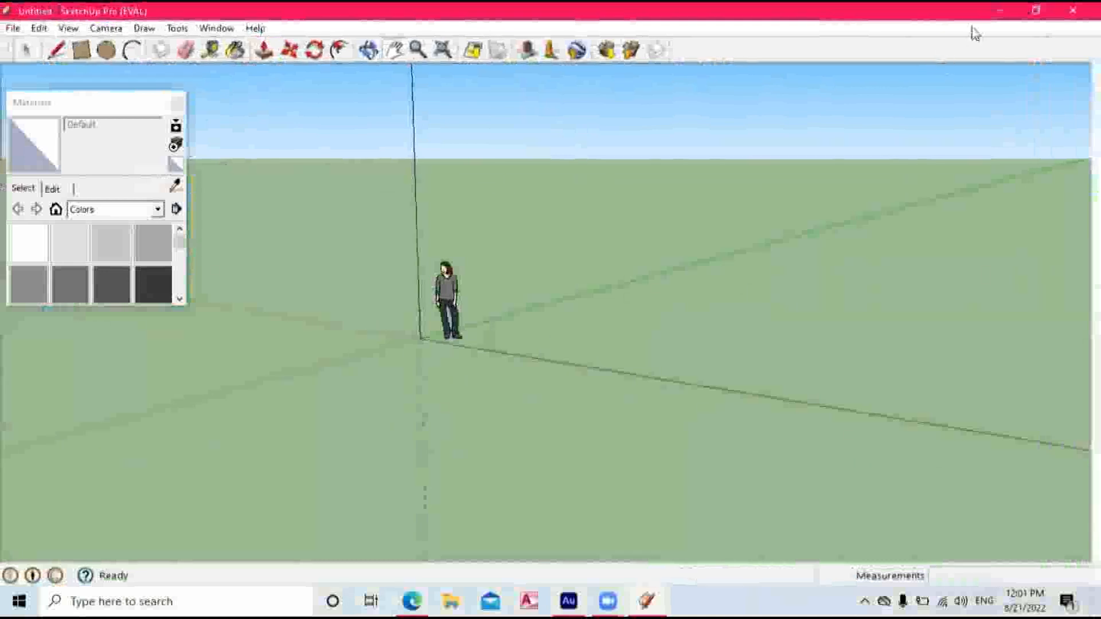
left_click(1036, 11)
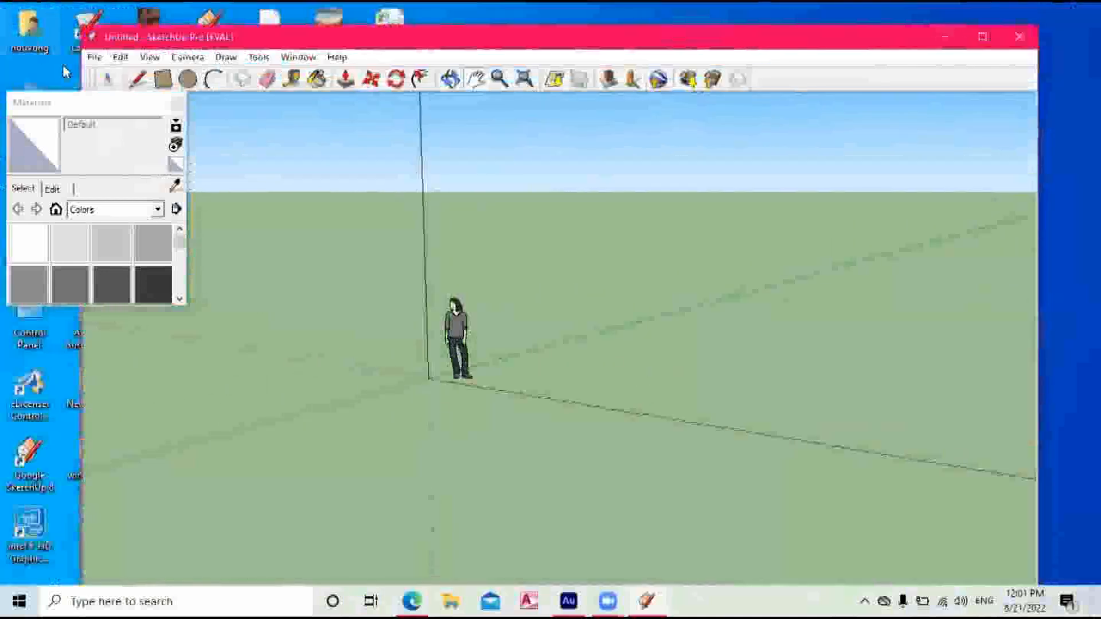
Draw a rectangle about 26' 10" by 38' 6" on the ground beside the figure and pull it up about 9' 7".
left_click(162, 81)
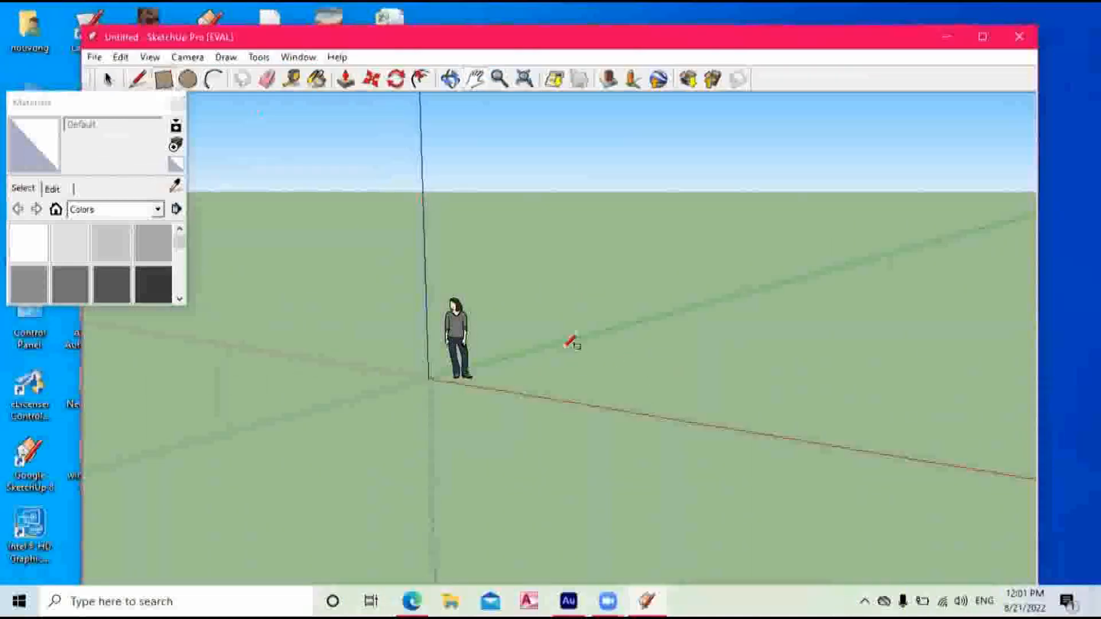
left_click(565, 358)
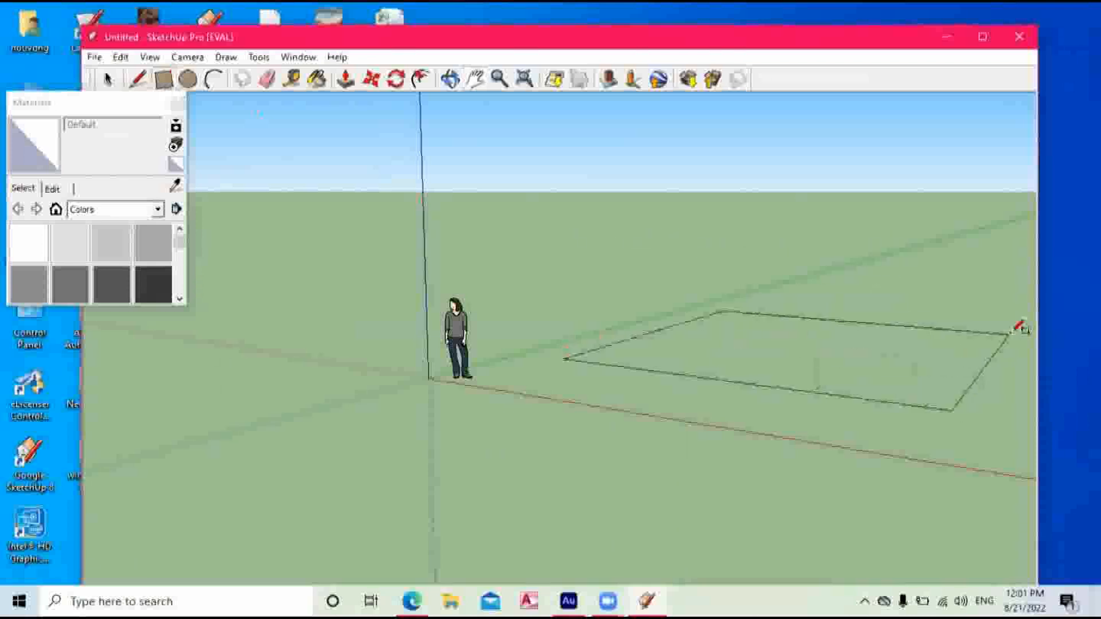
left_click(1013, 319)
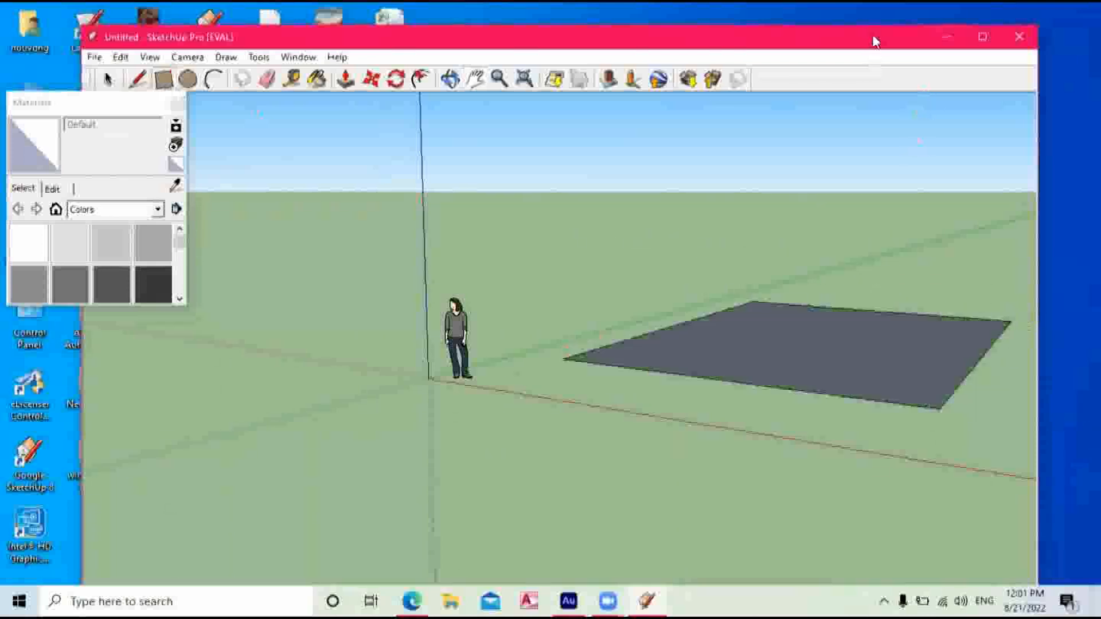
left_click_drag(860, 43, 783, 46)
left_click(905, 38)
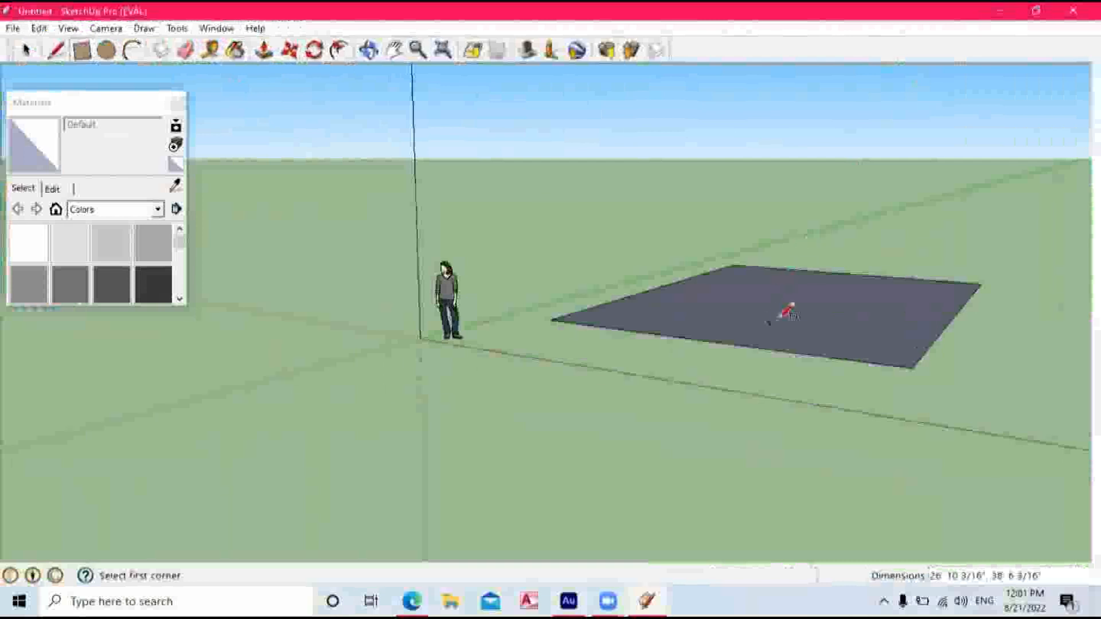
left_click(265, 54)
left_click_drag(737, 327, 774, 200)
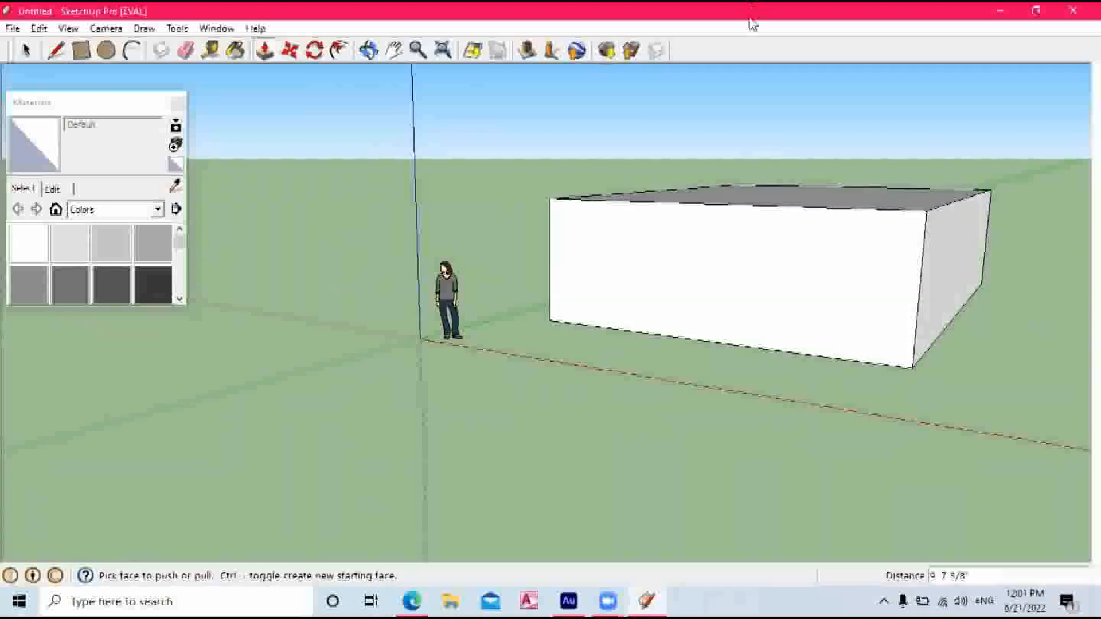
Push the box's top face down to reduce the box to a thin slab.
double_click(749, 18)
scroll(739, 318, "down", 3)
left_click(401, 69)
left_click_drag(695, 342, 545, 342)
scroll(601, 374, "down", 3)
scroll(545, 342, "down", 3)
scroll(546, 341, "up", 1)
mouse_move(703, 410)
left_mouse_down()
mouse_move(541, 339)
mouse_move(770, 441)
mouse_move(467, 395)
mouse_move(733, 466)
mouse_move(631, 439)
mouse_move(658, 370)
mouse_move(580, 363)
mouse_move(658, 427)
mouse_move(715, 452)
mouse_move(706, 419)
left_mouse_up()
left_click(293, 72)
left_click_drag(618, 310, 629, 366)
left_click(399, 69)
left_click_drag(777, 192, 794, 431)
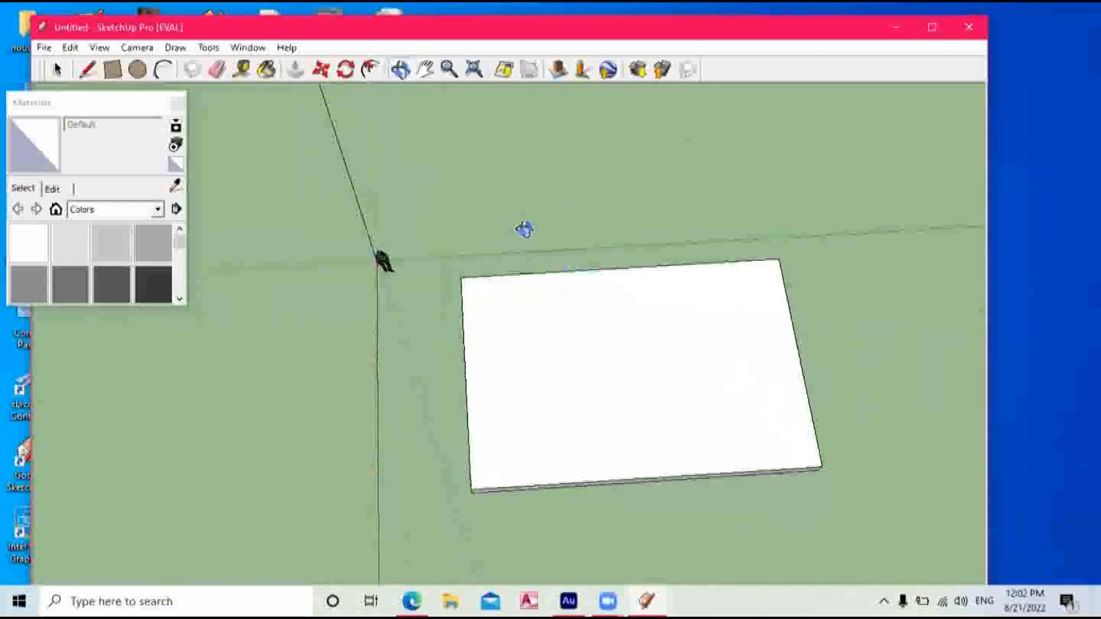
Draw three room rectangles on the slab's top face, one large and two smaller, leaving narrow wall strips around and between them.
left_click(113, 69)
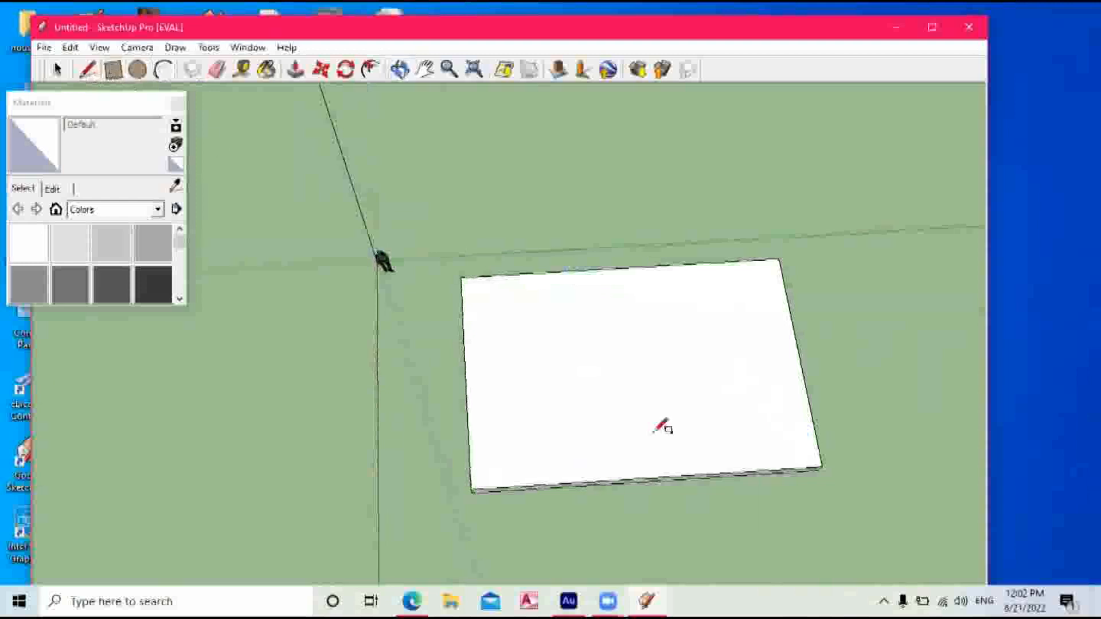
left_click(474, 286)
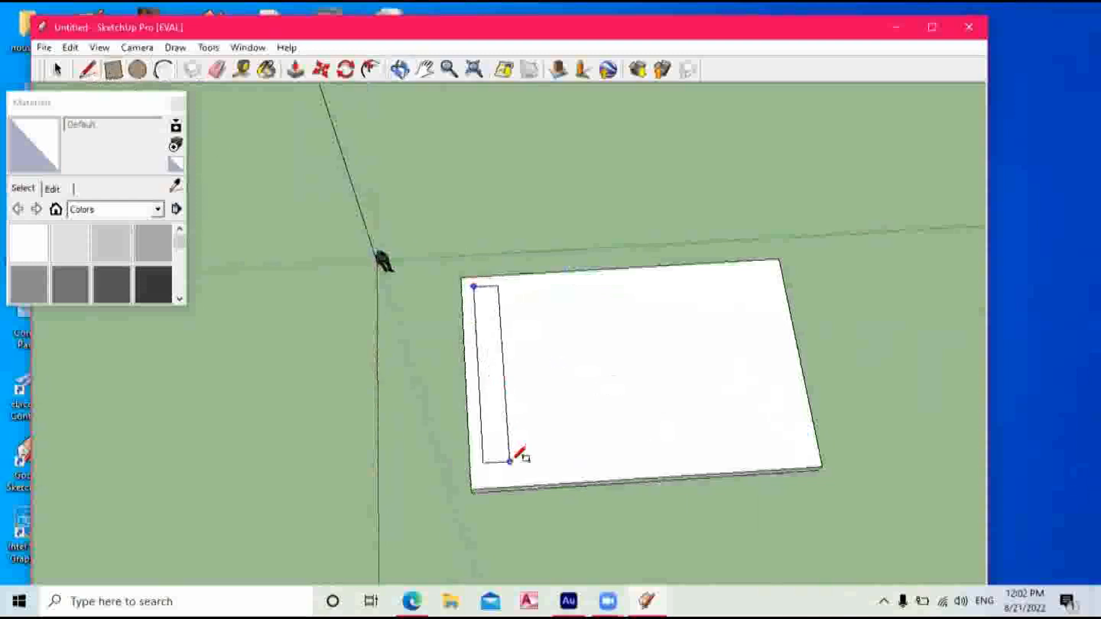
left_click(643, 470)
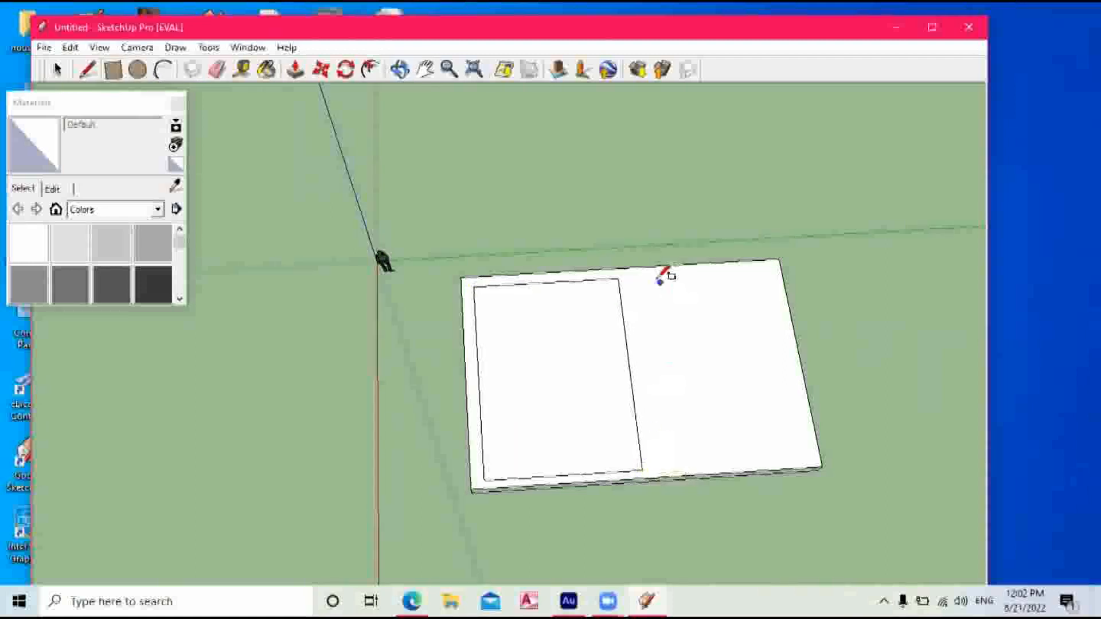
left_click(629, 280)
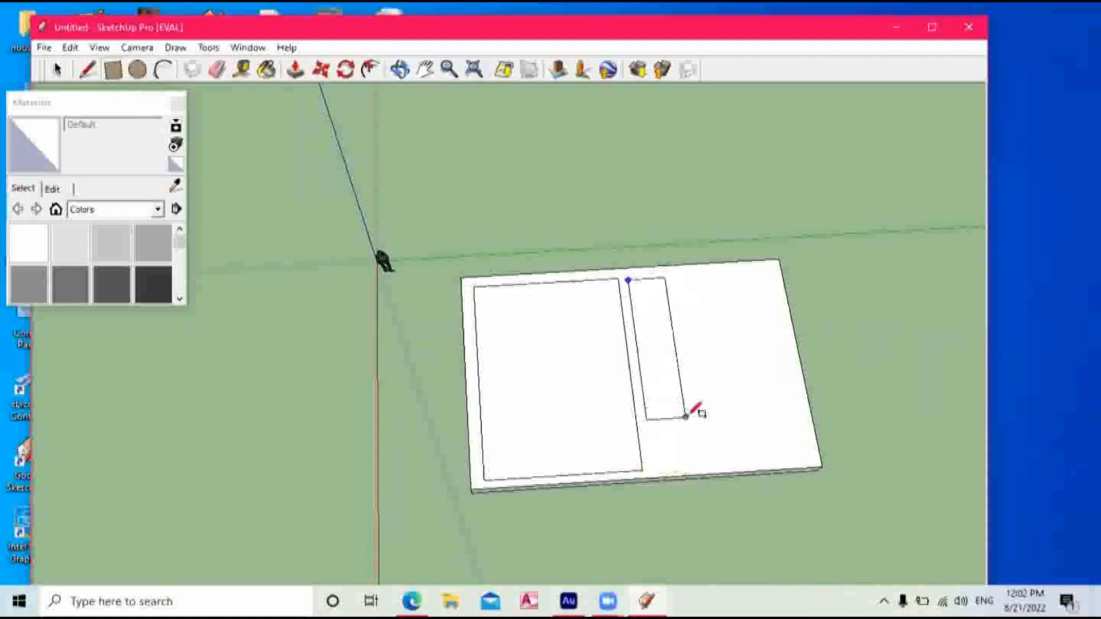
left_click(790, 333)
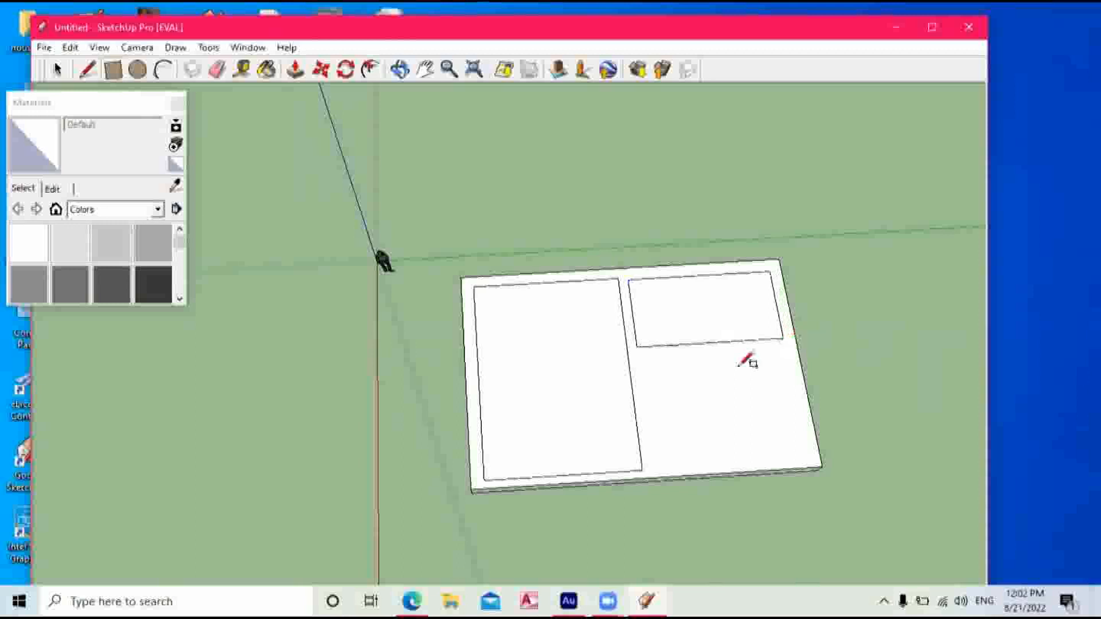
left_click(640, 357)
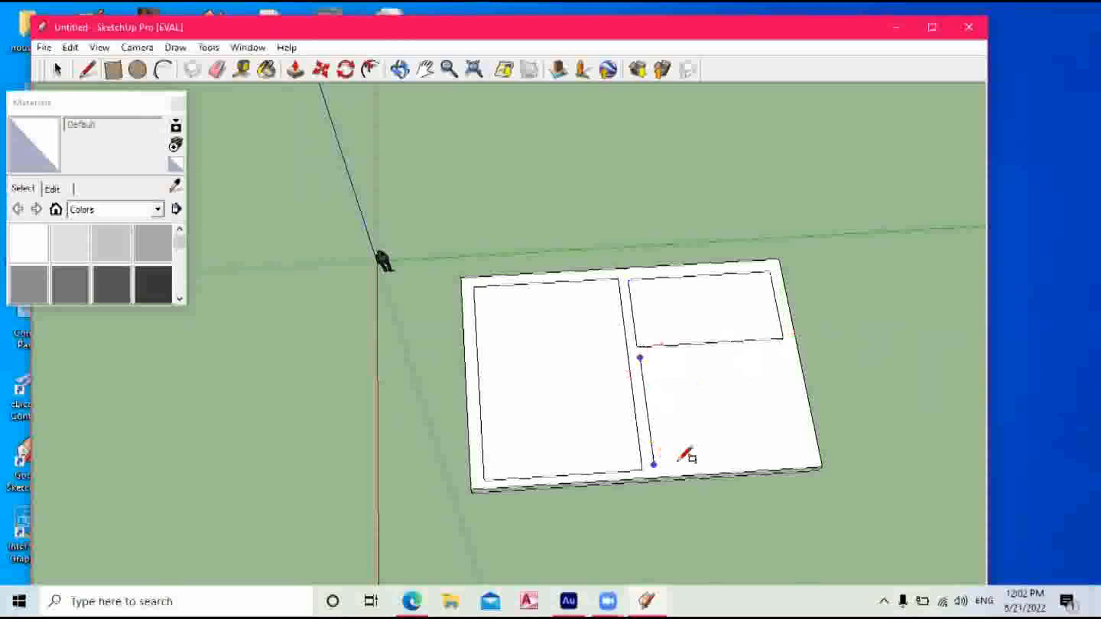
left_click(809, 456)
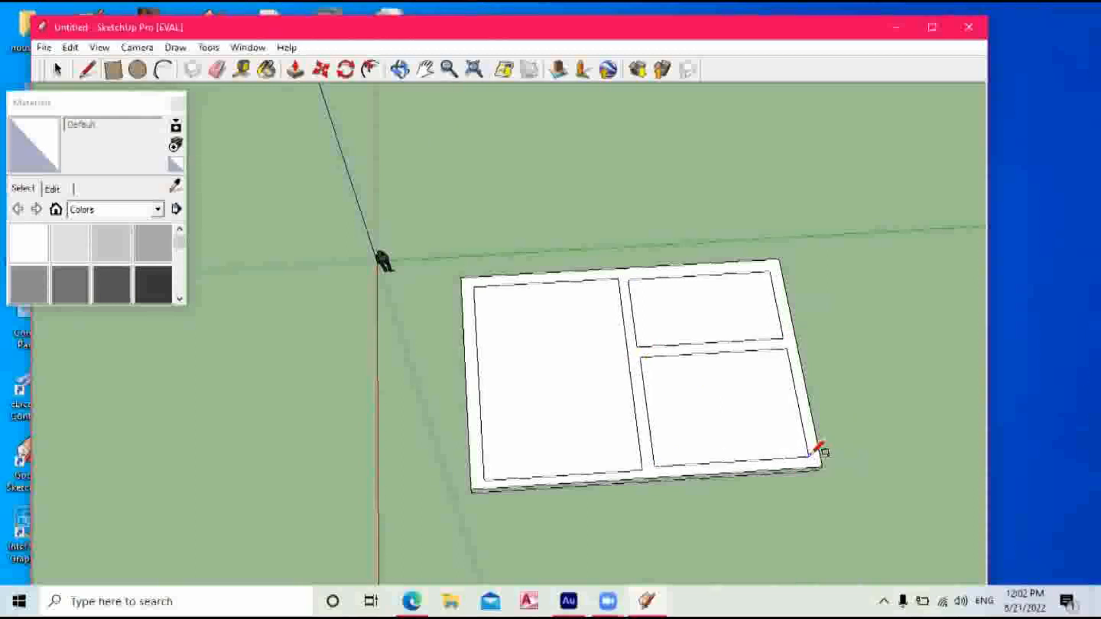
Pull the wall strips around the three room rectangles upward to form tall walls.
left_click(398, 78)
left_click_drag(715, 263, 741, 425)
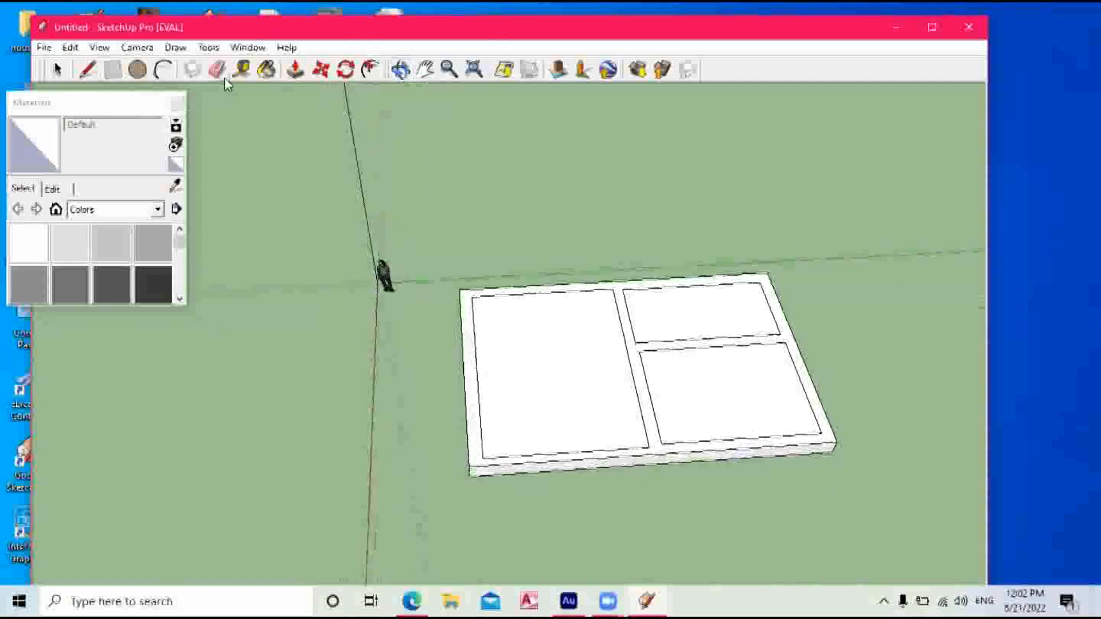
left_click(297, 71)
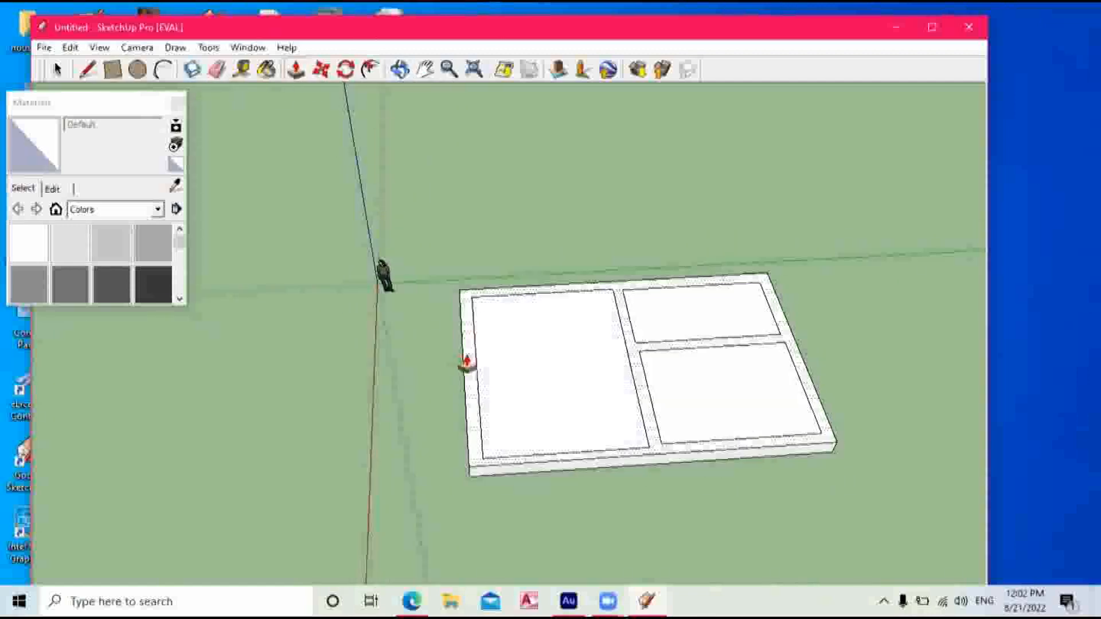
left_click_drag(470, 369, 489, 225)
Push the top face of the walls down slightly to lower them.
left_click(400, 70)
left_click_drag(725, 322, 722, 432)
scroll(739, 317, "down", 3)
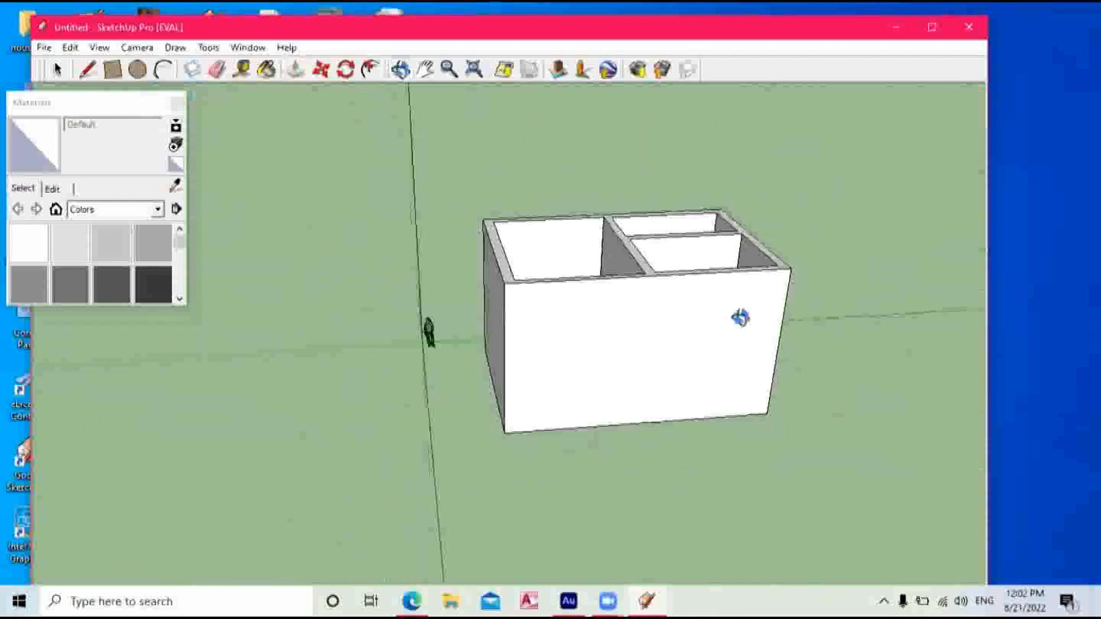
left_click_drag(688, 328, 562, 332)
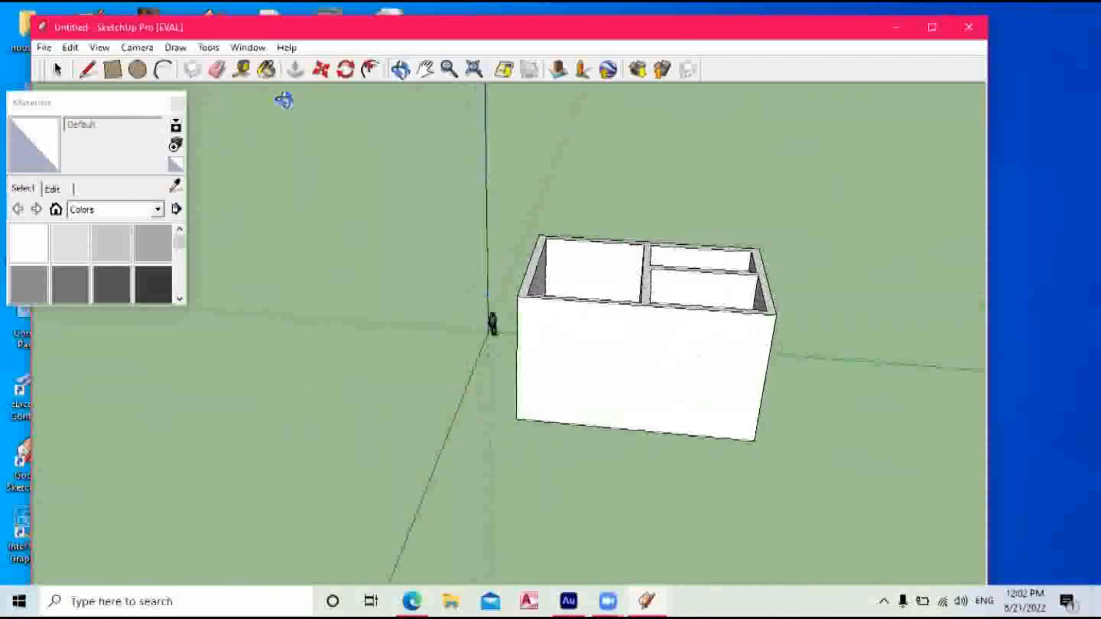
left_click(295, 70)
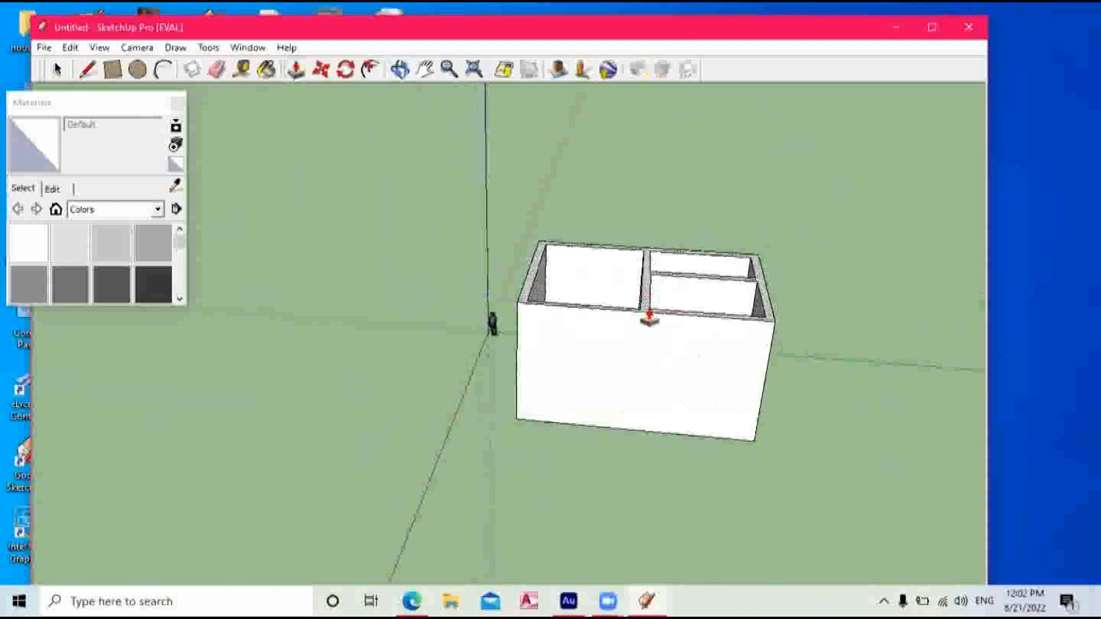
left_click_drag(647, 314, 648, 333)
Examine the three-room building from several angles with Orbit and Pan.
left_click(401, 69)
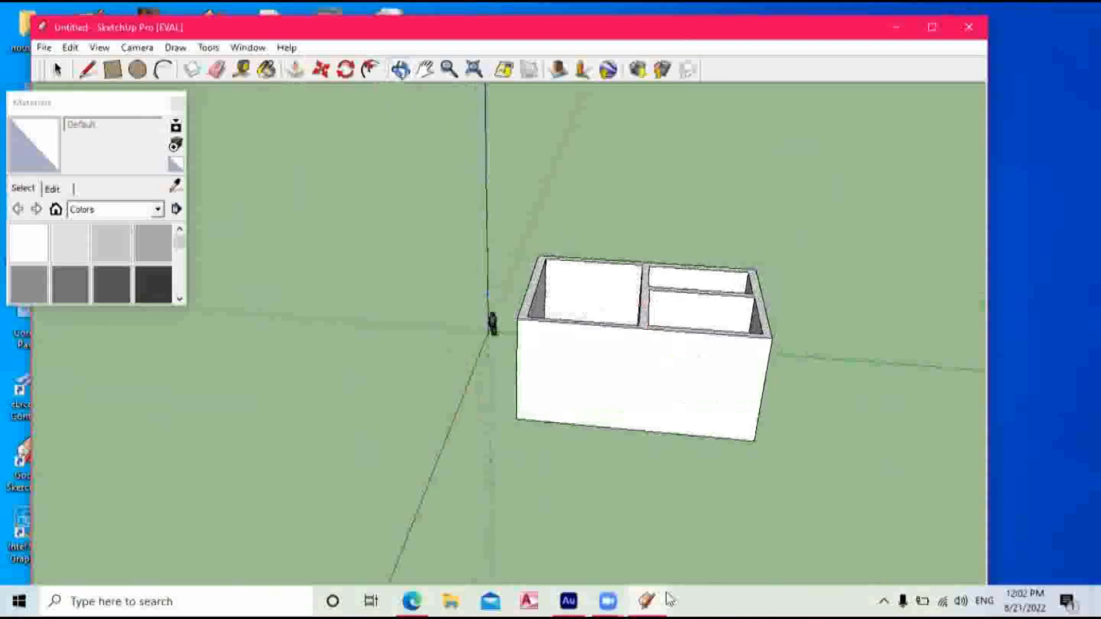
mouse_move(572, 376)
left_mouse_down()
mouse_move(654, 321)
mouse_move(683, 345)
left_mouse_up()
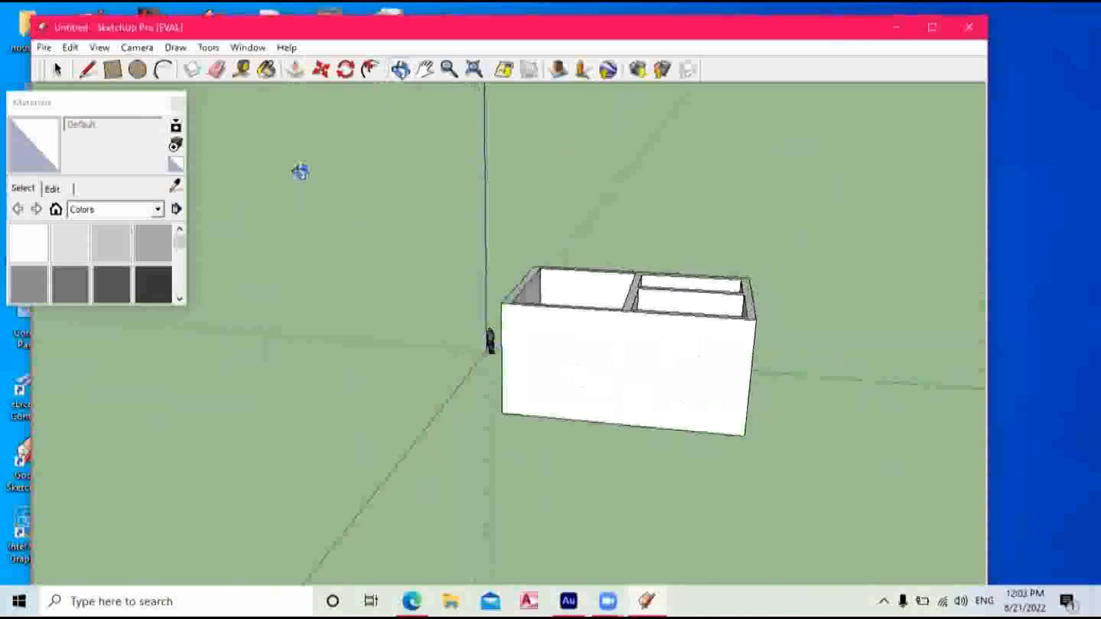
left_click(427, 70)
left_click_drag(802, 299, 567, 307)
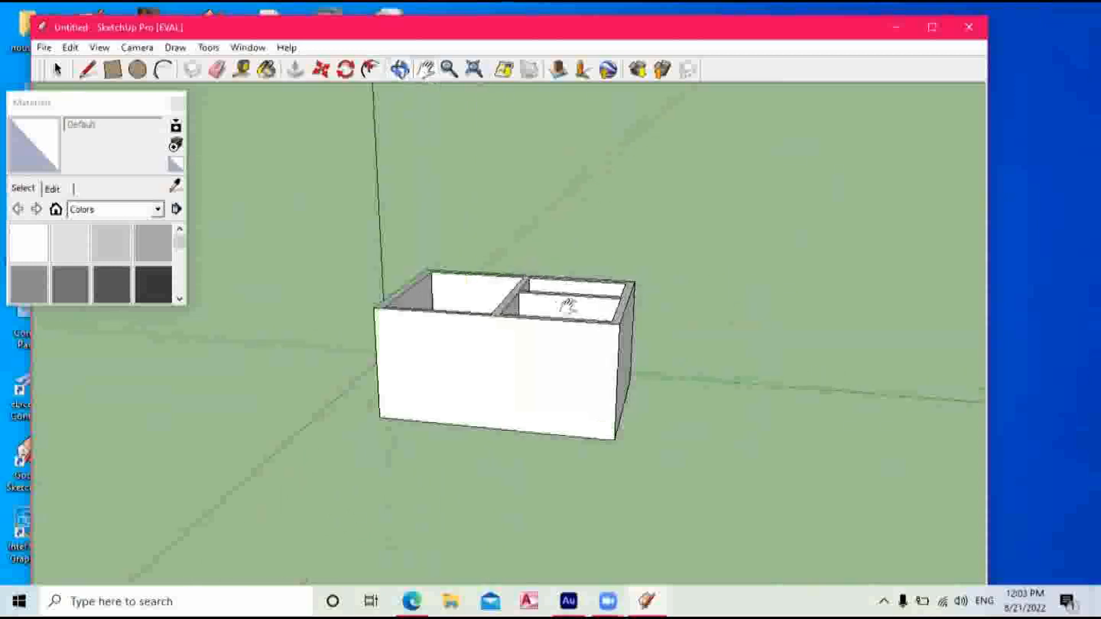
left_click_drag(627, 418, 694, 424)
left_click(400, 69)
left_click_drag(519, 356, 489, 302)
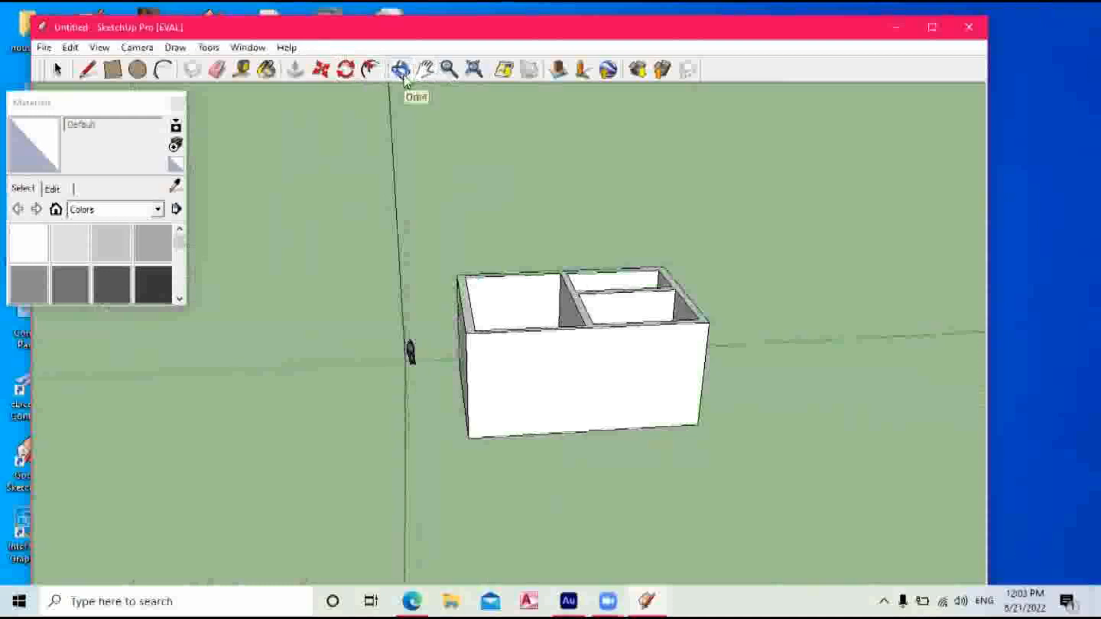
left_click_drag(558, 312, 475, 282)
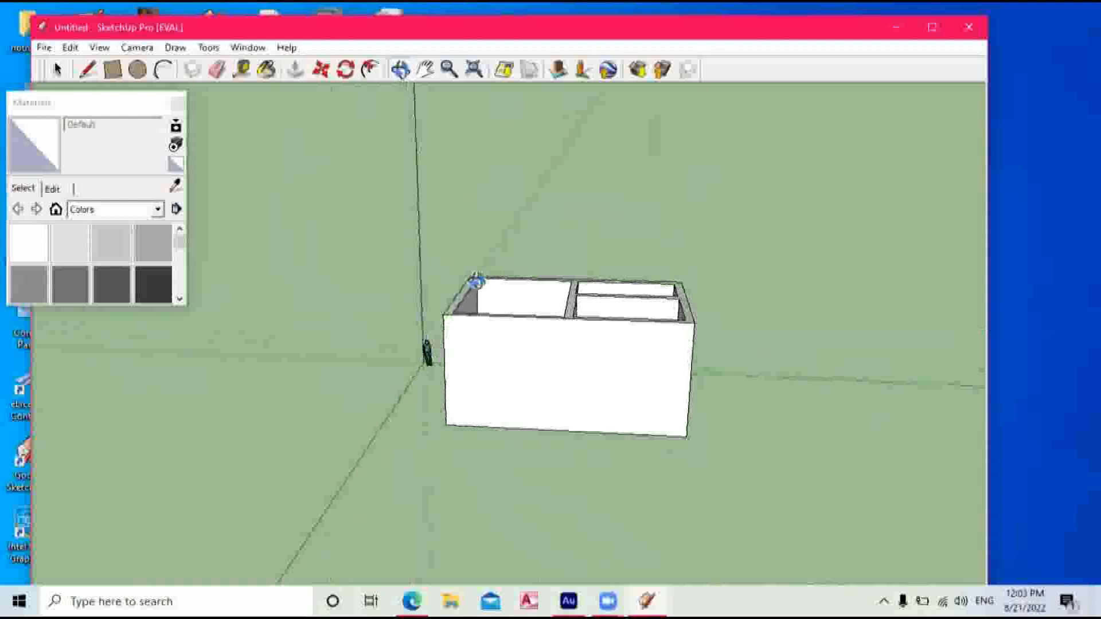
Draw a small upright rectangle for an opening on the front wall of the large room, slightly above the ground.
left_click_drag(526, 351, 568, 418)
scroll(540, 332, "up", 3)
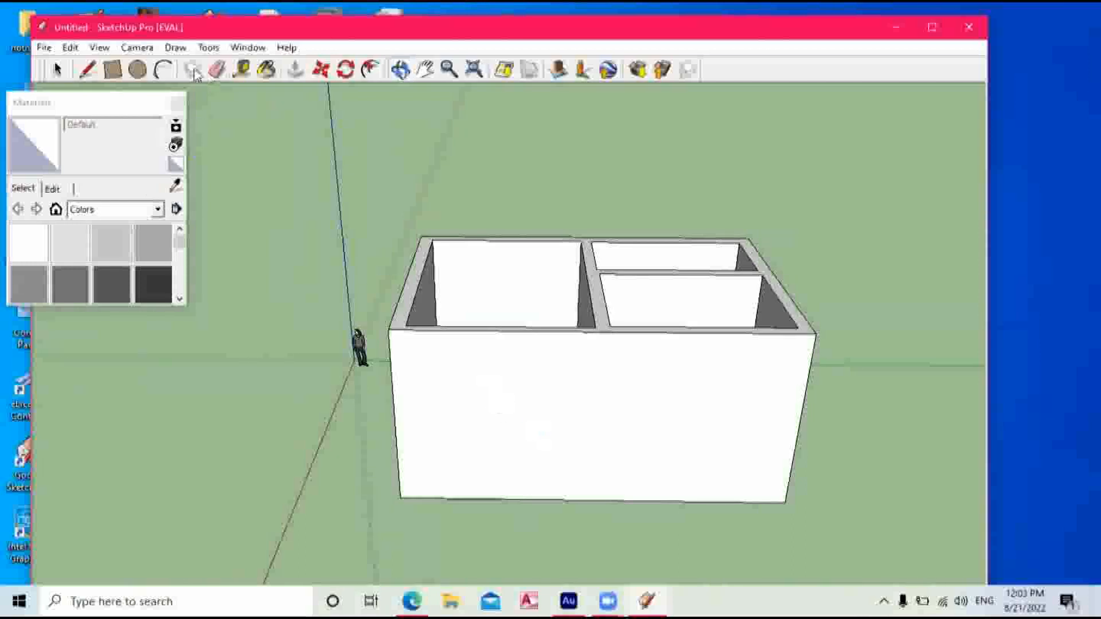
left_click(116, 71)
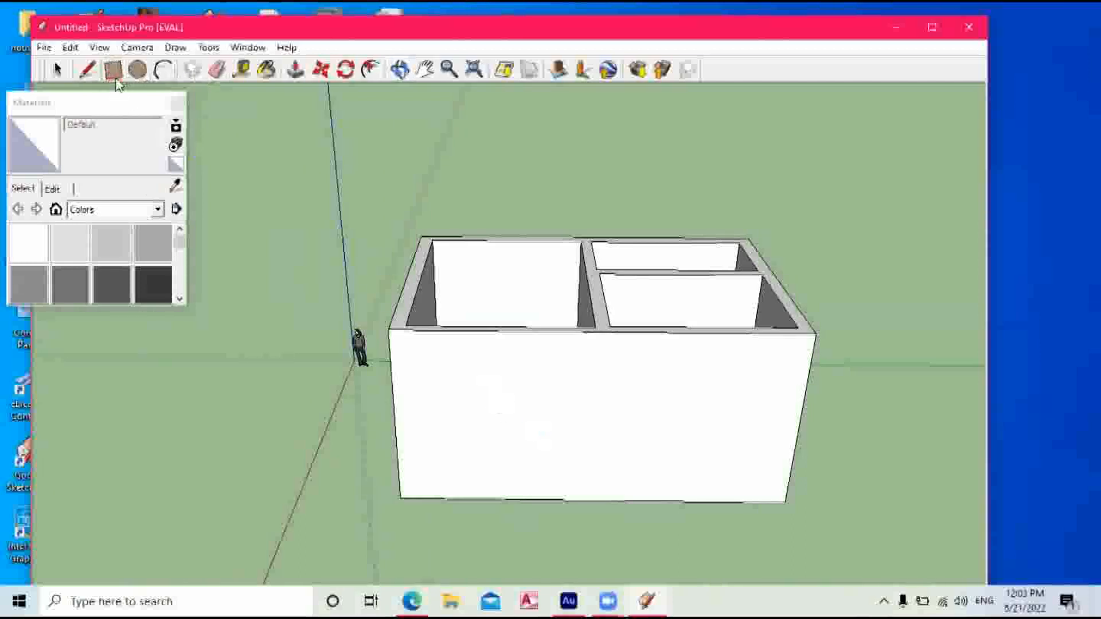
left_click(469, 382)
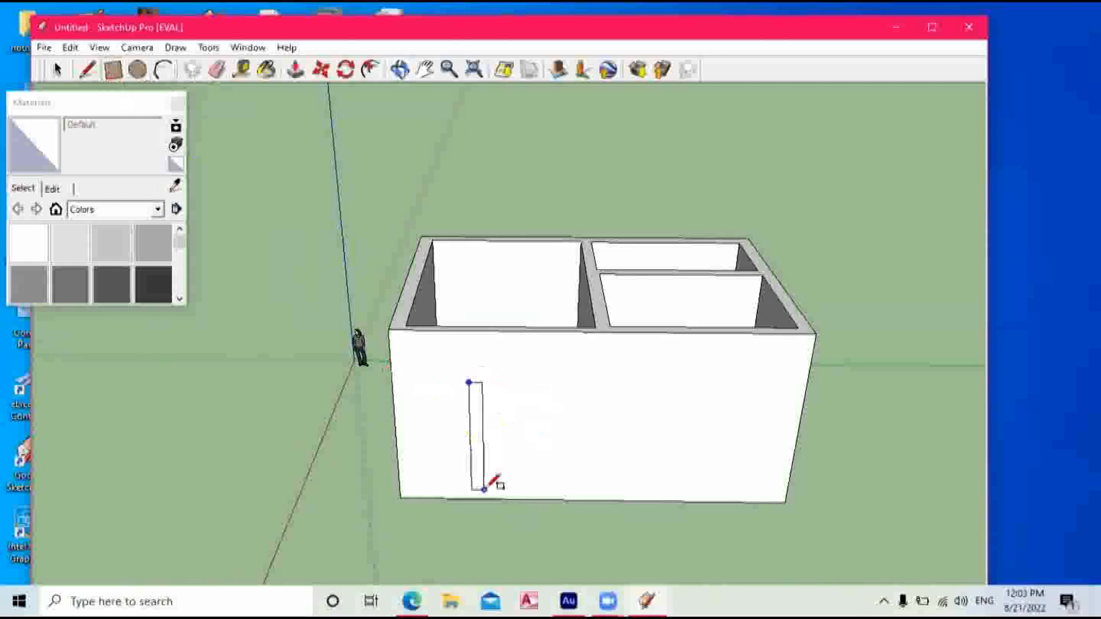
left_click(520, 469)
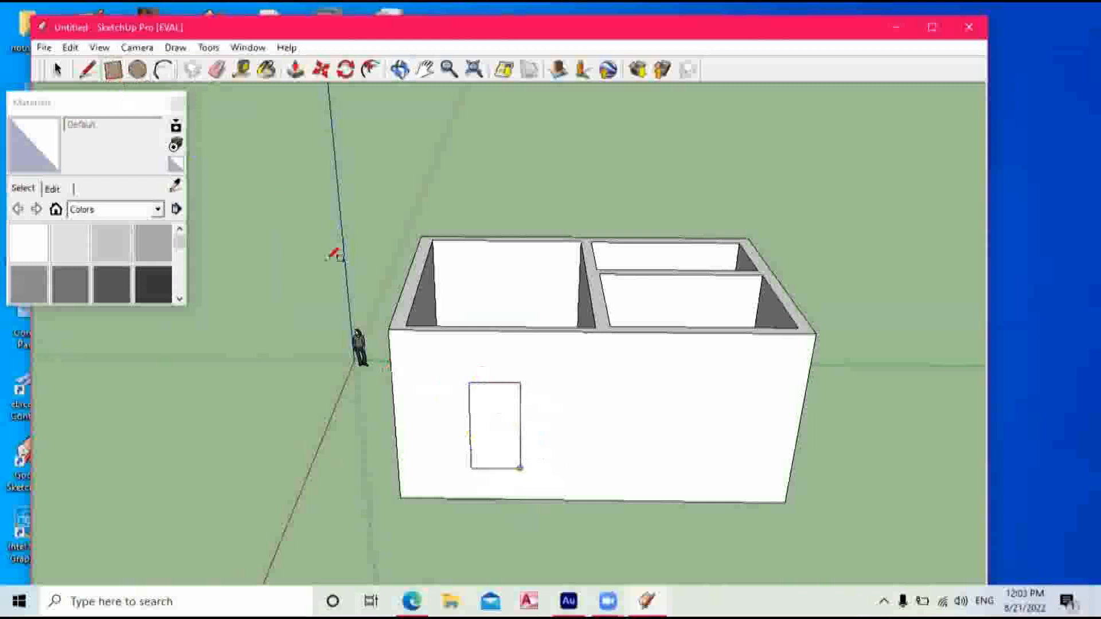
Try to push the small upright rectangle on the front wall inward with Push/Pull.
left_click(296, 70)
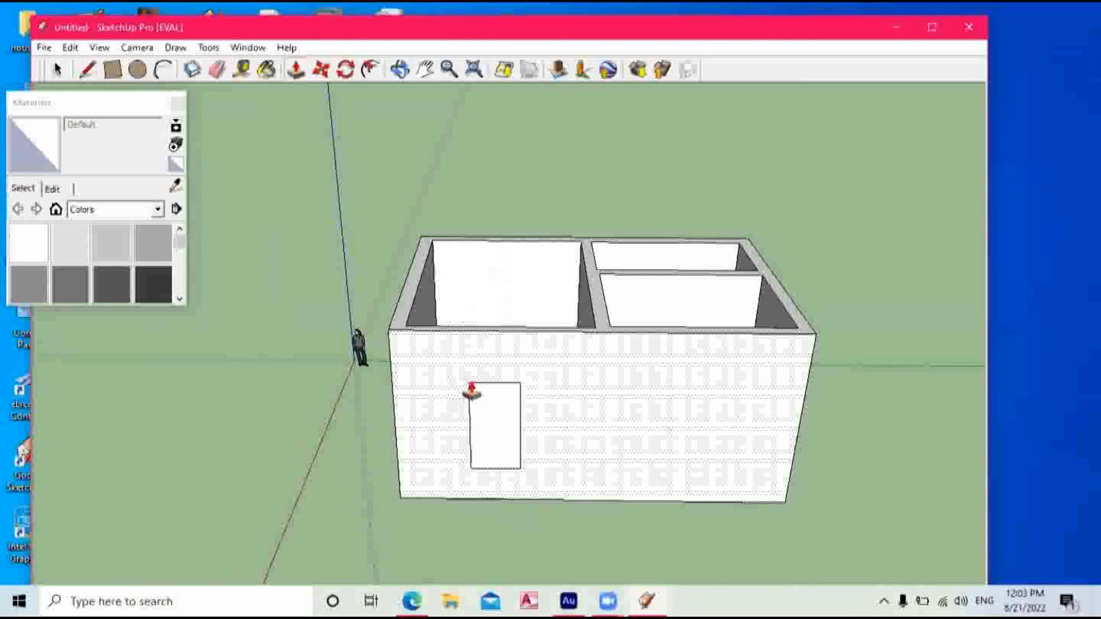
left_click(497, 430)
left_click(472, 322)
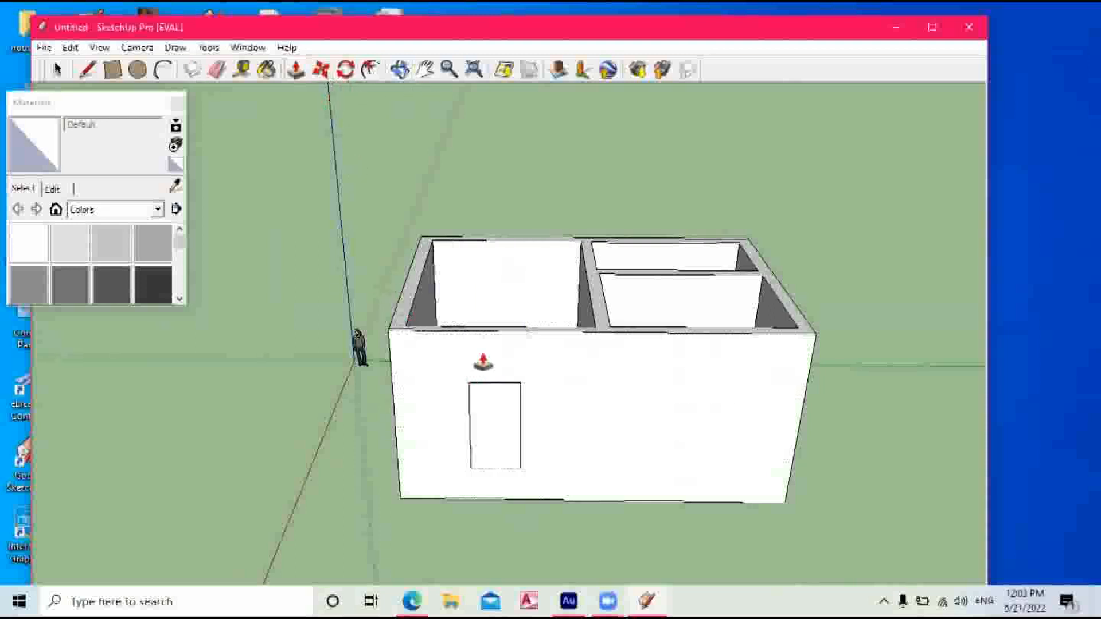
Try to open the front wall by erasing the small rectangle's face, and undo the deletion.
right_click(492, 411)
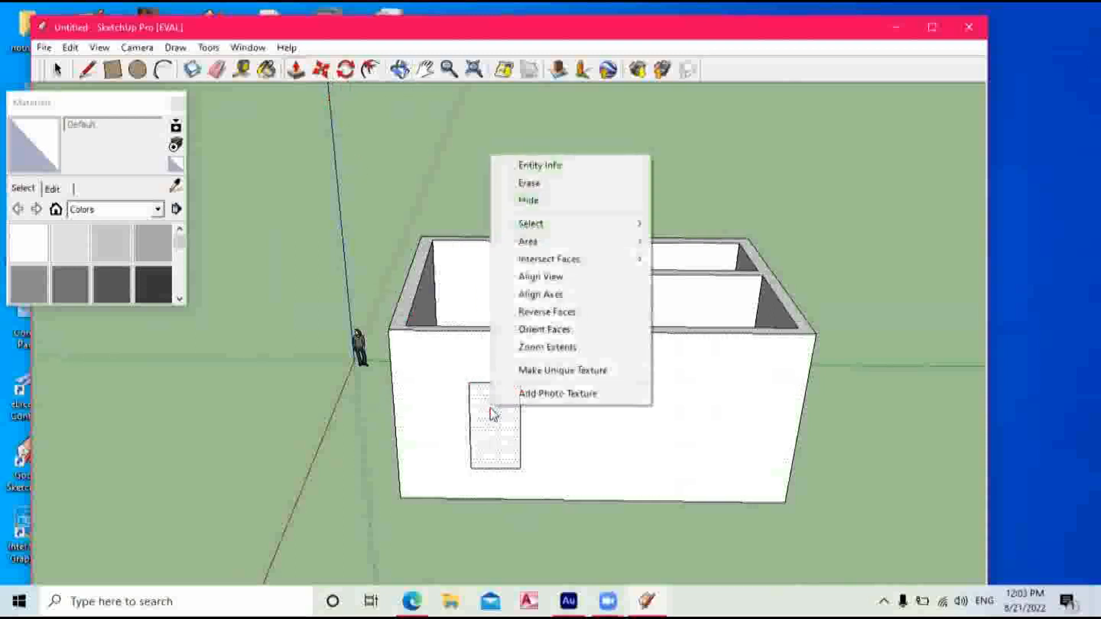
mouse_move(555, 241)
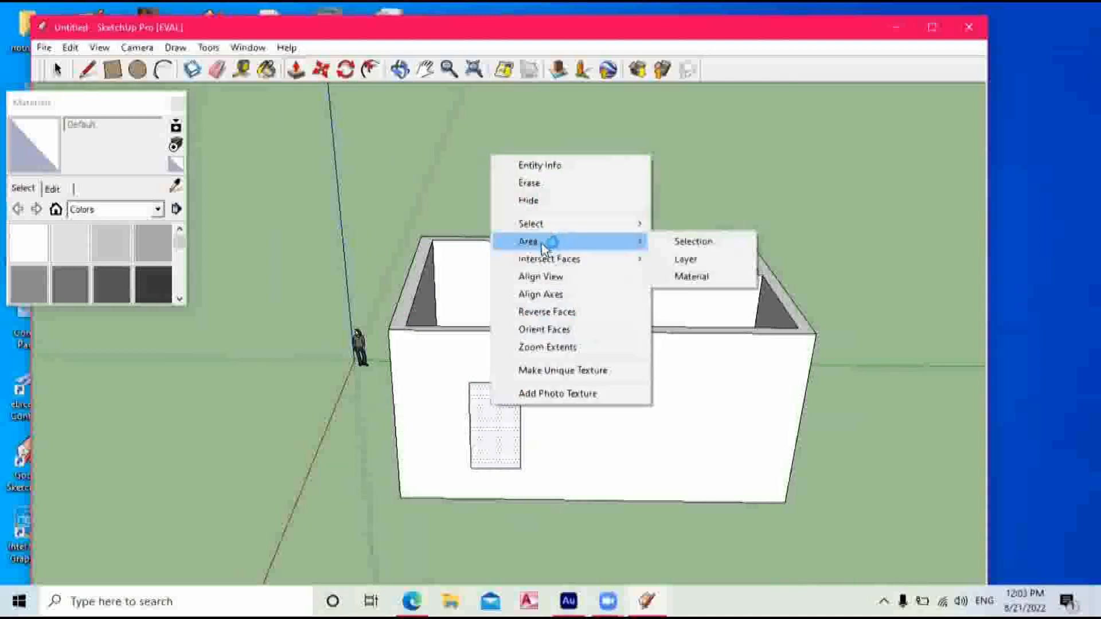
left_click(534, 183)
key("p")
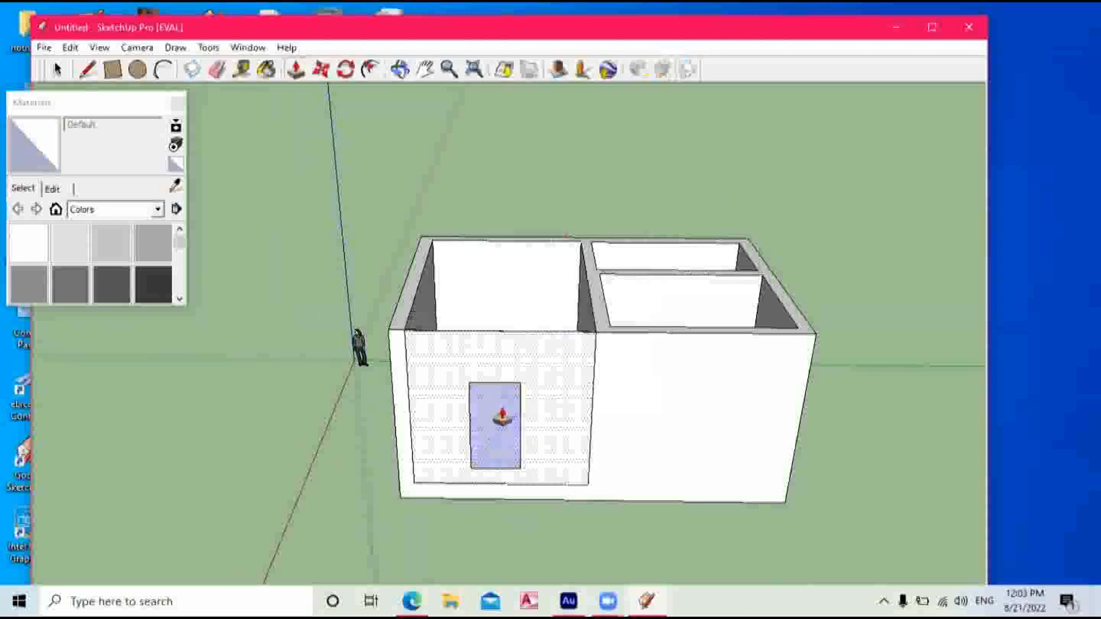
key("ctrl+z")
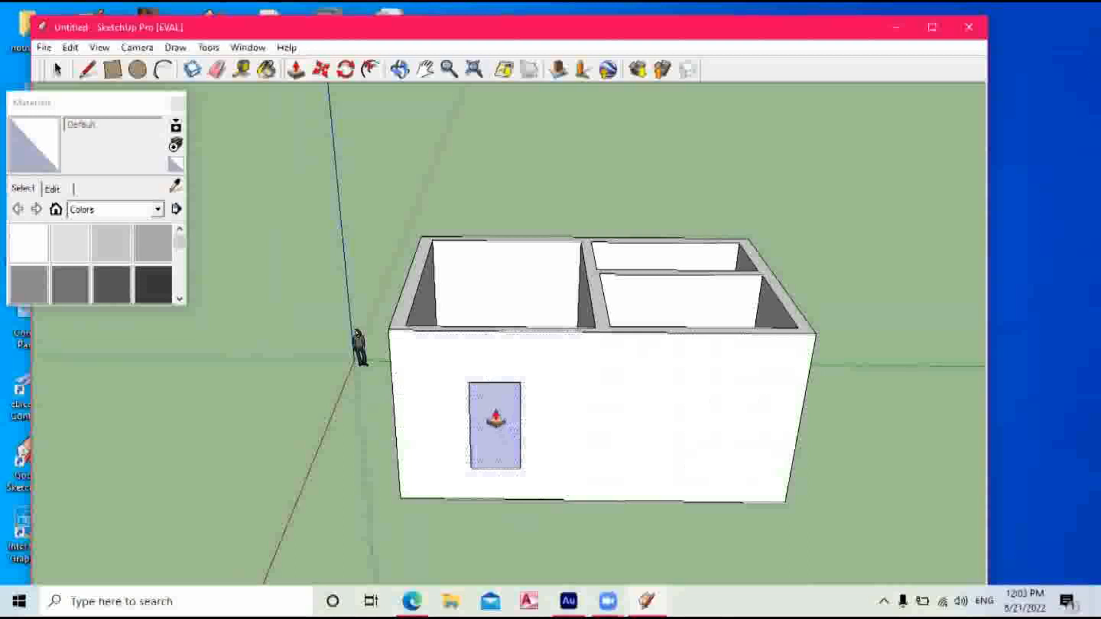
Try again to push the rectangle's face part of the way into the front wall, and undo the pushes.
left_click_drag(497, 418, 467, 385)
key("ctrl+z")
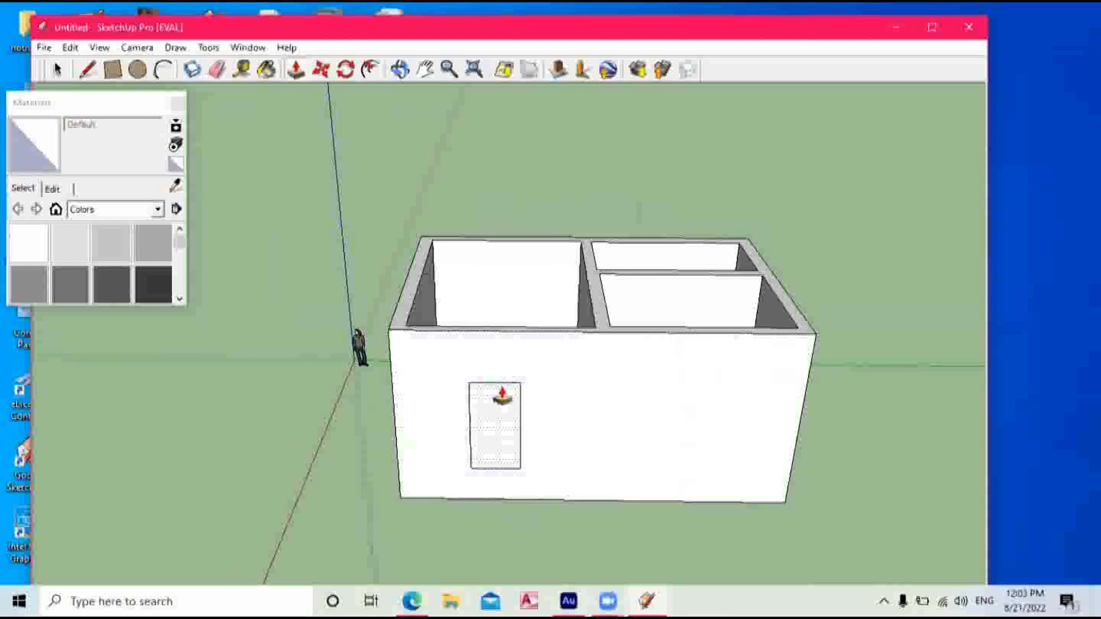
left_click(490, 386)
key("Escape")
left_click(494, 397)
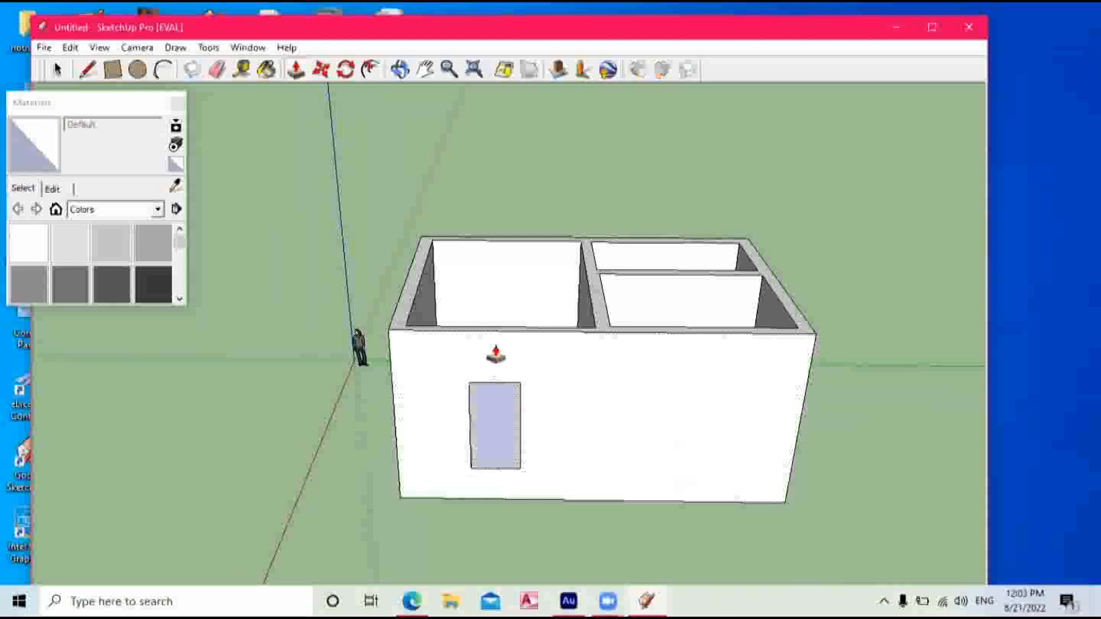
left_click(493, 391)
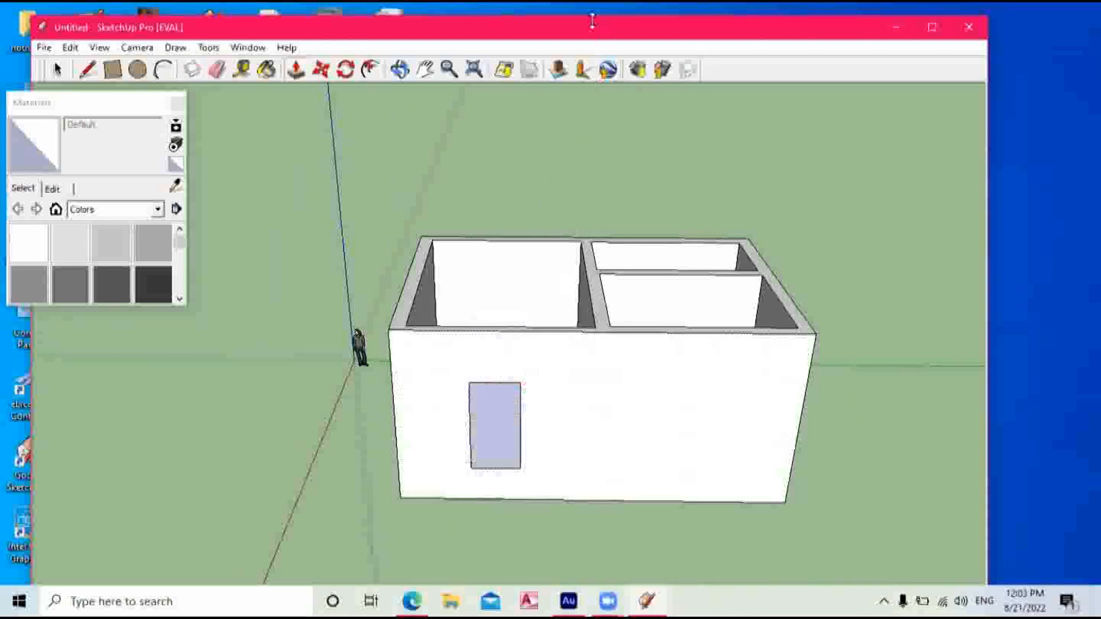
key("ctrl+z")
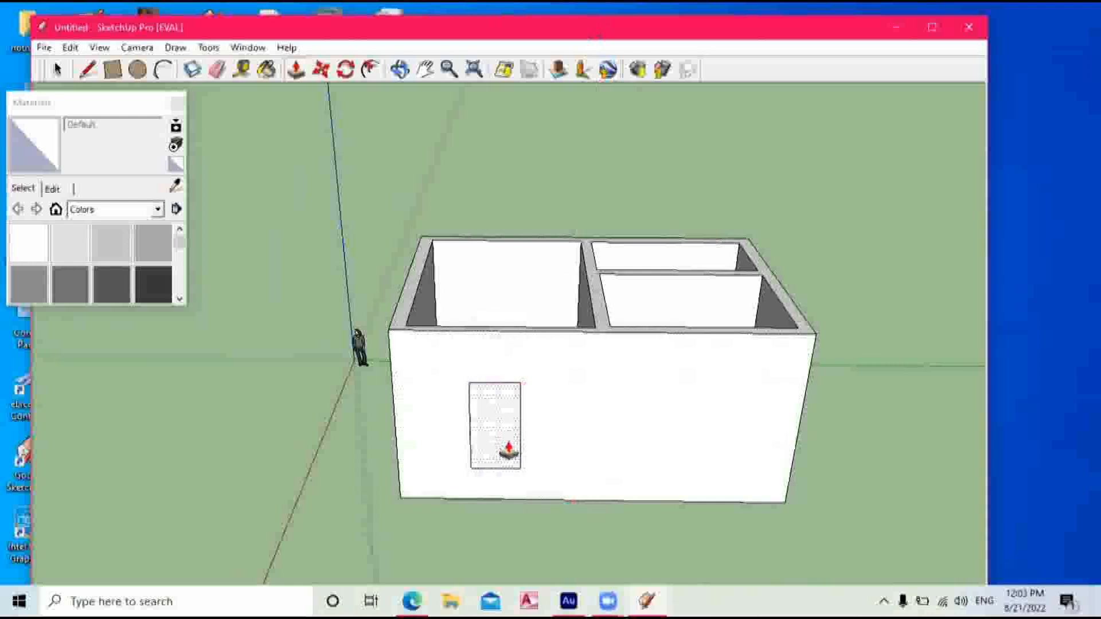
Try to push the floor face of the large room down slightly.
left_click(400, 69)
left_click_drag(373, 312, 292, 226)
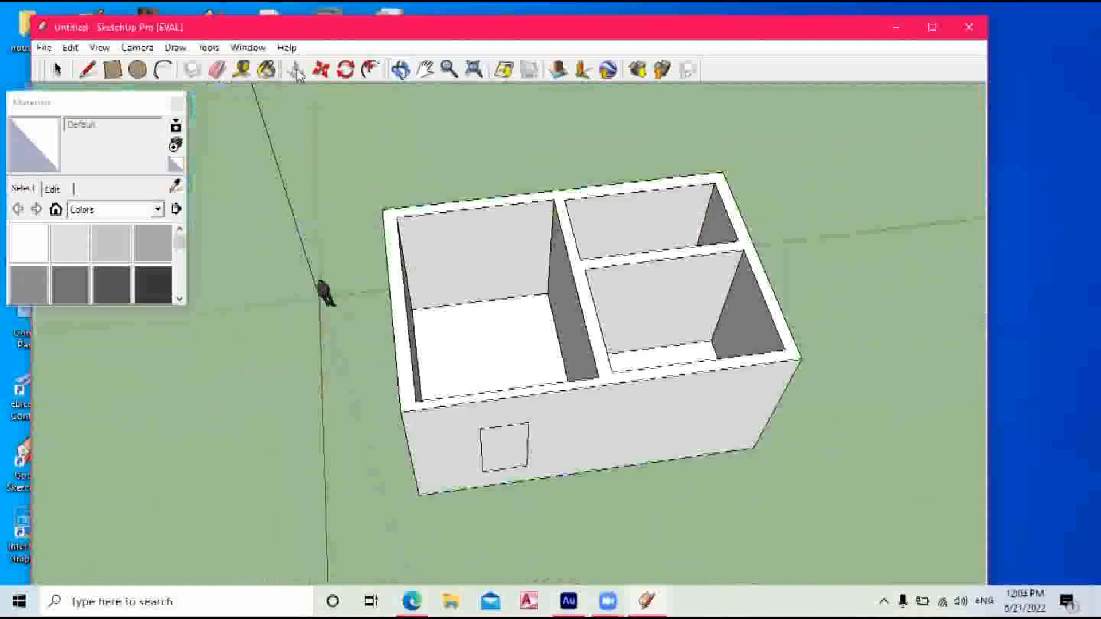
left_click(506, 350)
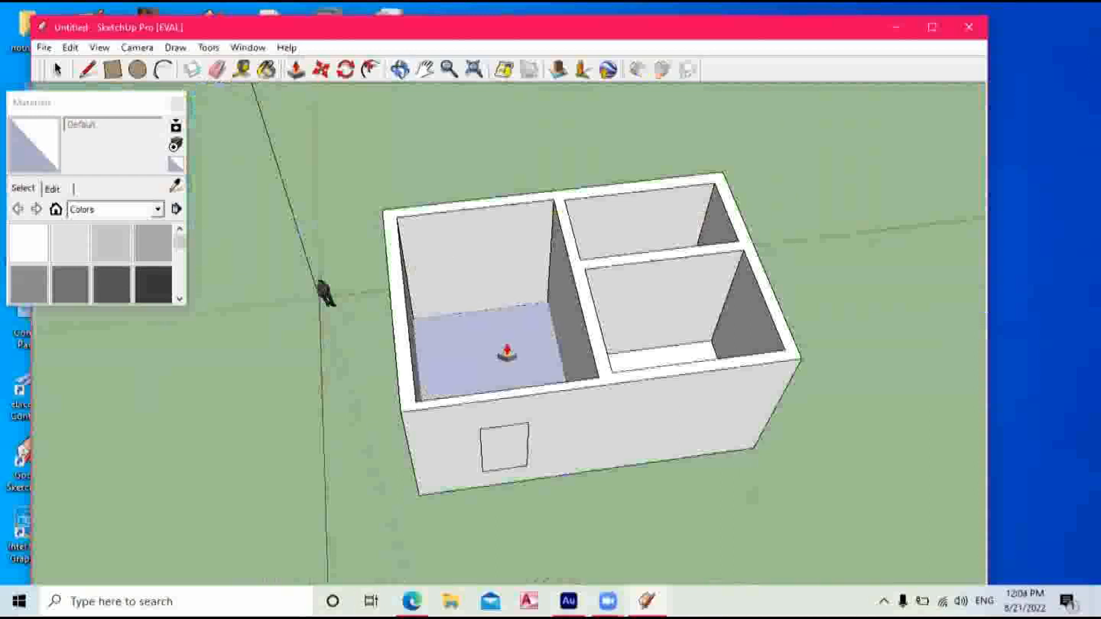
left_click_drag(511, 348, 509, 348)
left_click(510, 348)
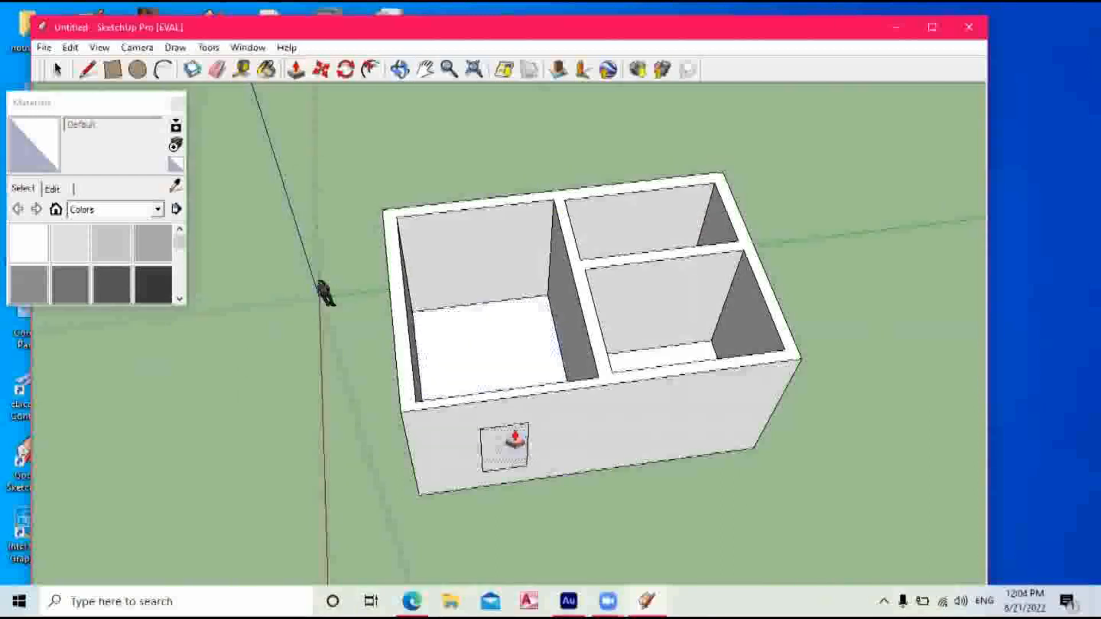
Push the upright rectangle through the full thickness of the front wall to cut an opening into the large room.
left_click(400, 69)
left_click_drag(560, 466, 473, 212)
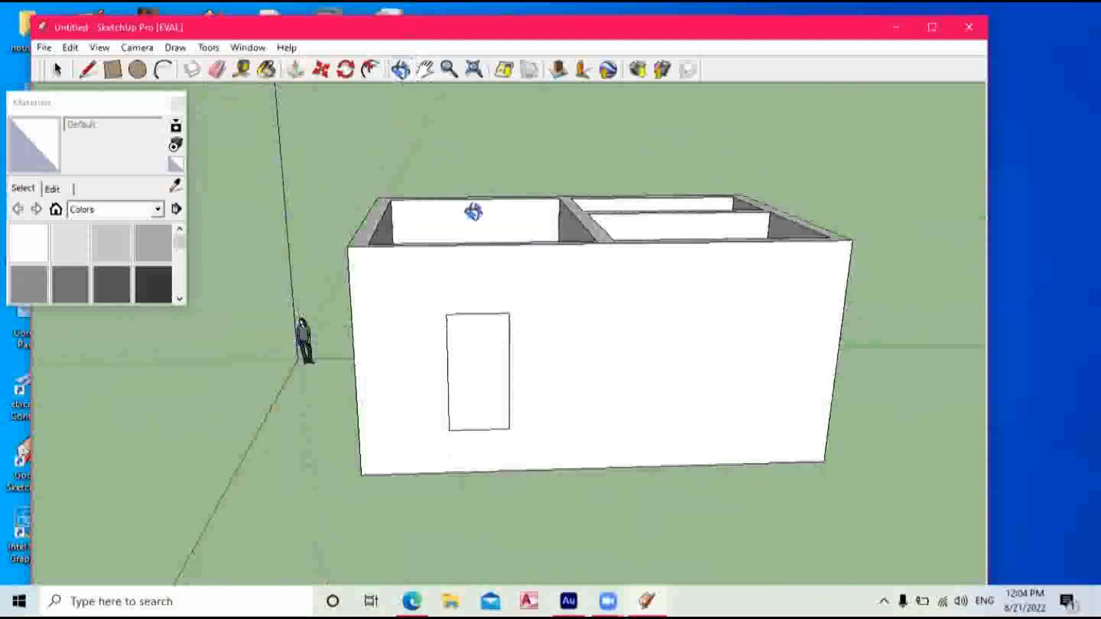
left_click(296, 70)
left_click(480, 337)
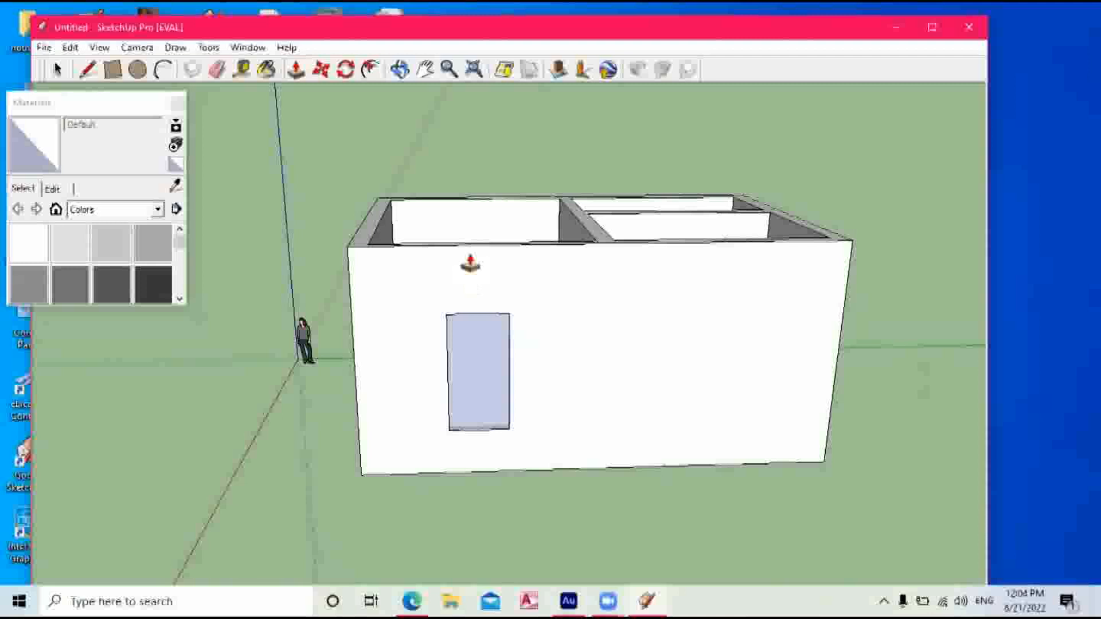
left_click(470, 387)
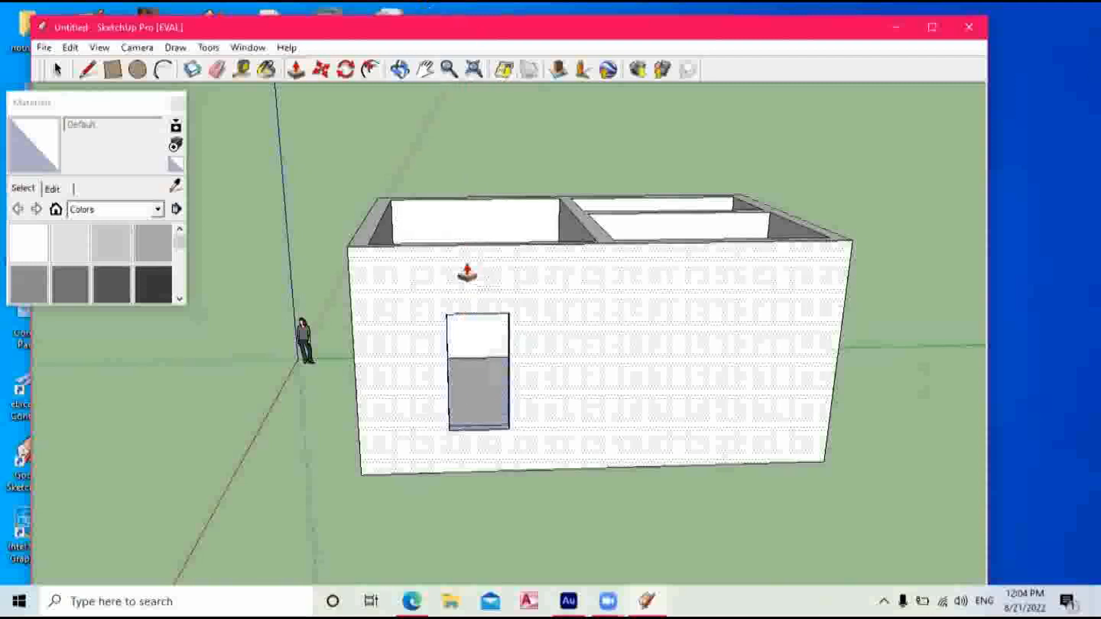
Push the sill of the front wall opening down to the floor of the large room to form a doorway.
middle_click_drag(513, 390, 435, 277)
scroll(435, 277, "up", 10)
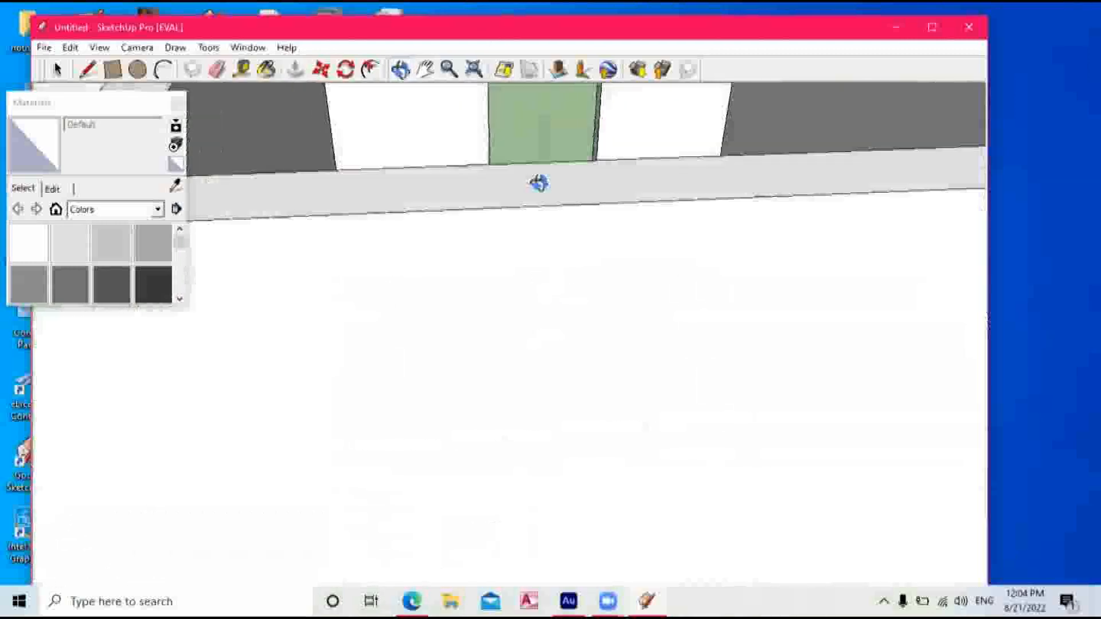
middle_click_drag(539, 183, 517, 167)
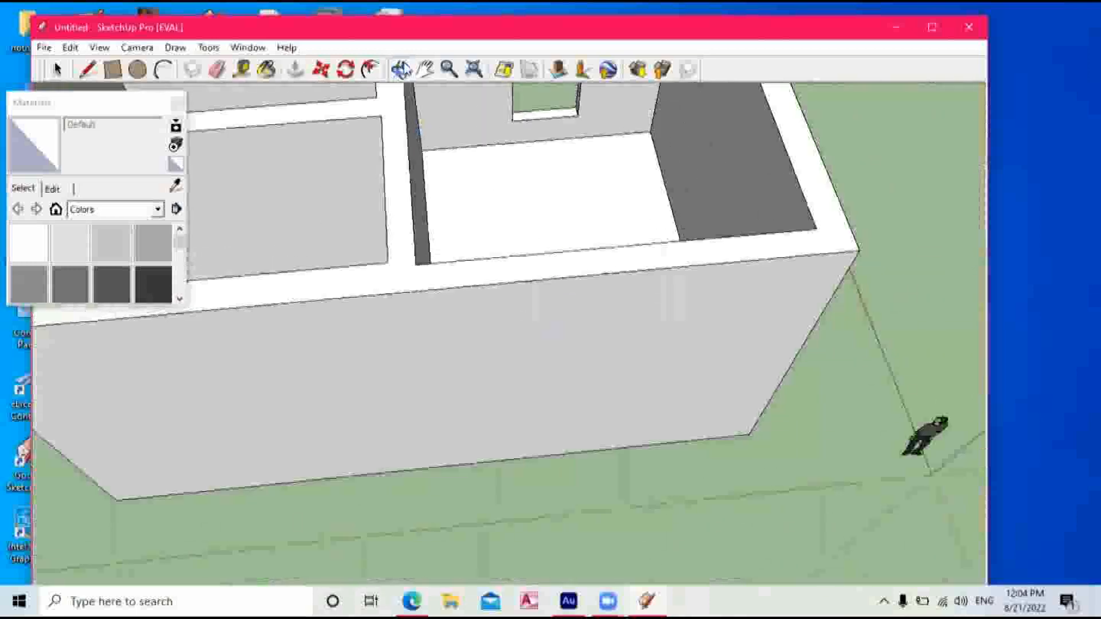
middle_click_drag(479, 359, 491, 295)
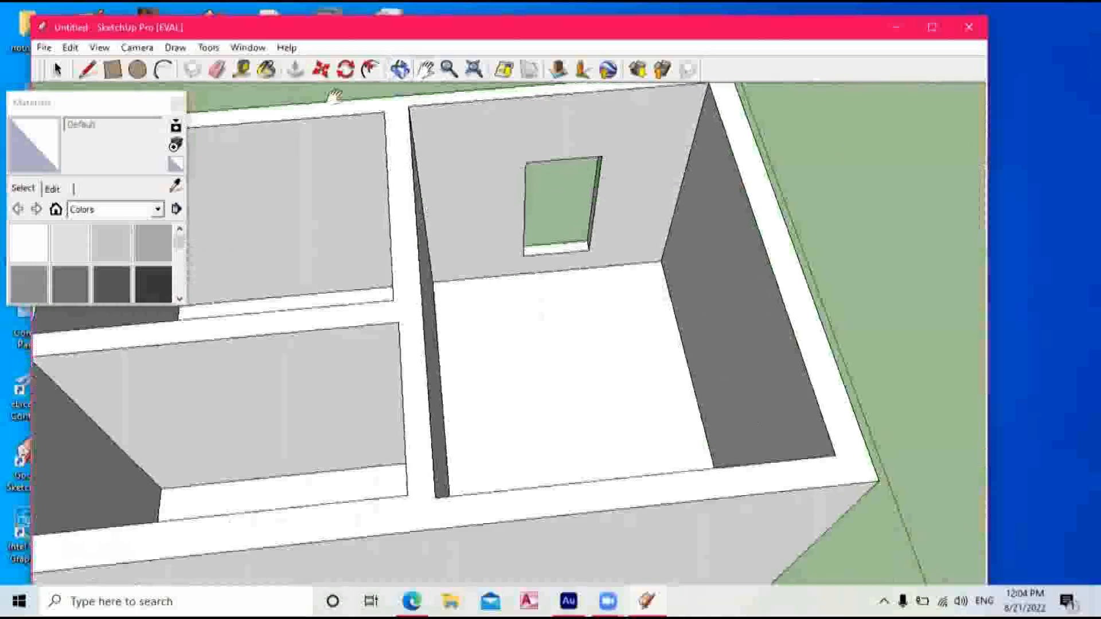
left_click(296, 73)
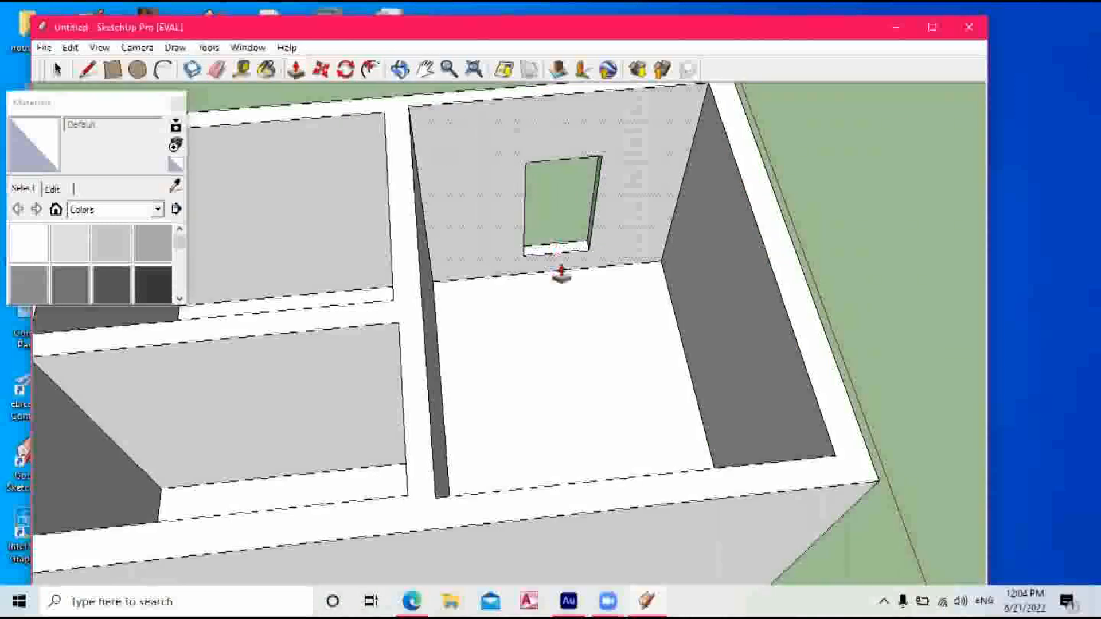
scroll(557, 261, "up", 5)
left_click_drag(557, 249, 566, 290)
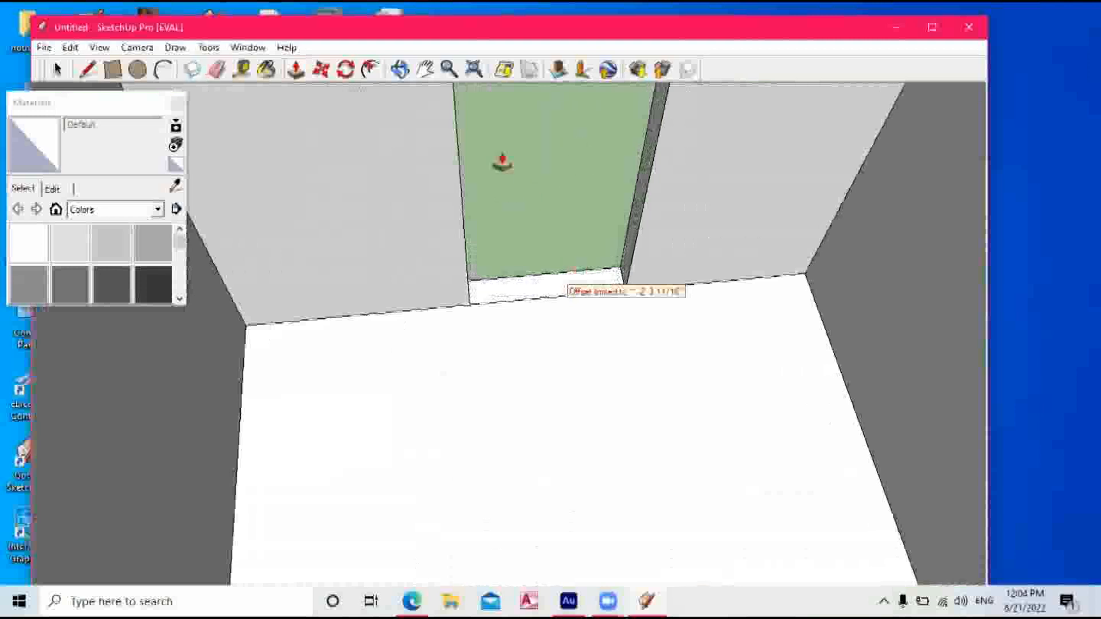
left_click(553, 290)
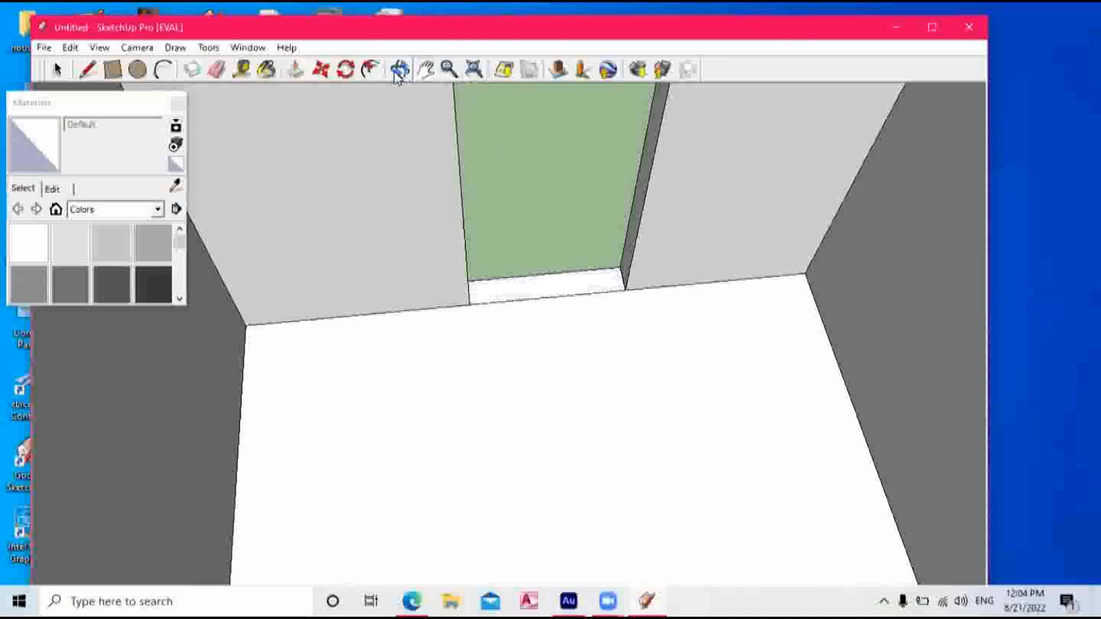
Draw two upright door rectangles side by side on the large room's partition wall, with their bases on the floor edge.
scroll(639, 329, "down", 5)
middle_click_drag(670, 406, 386, 299)
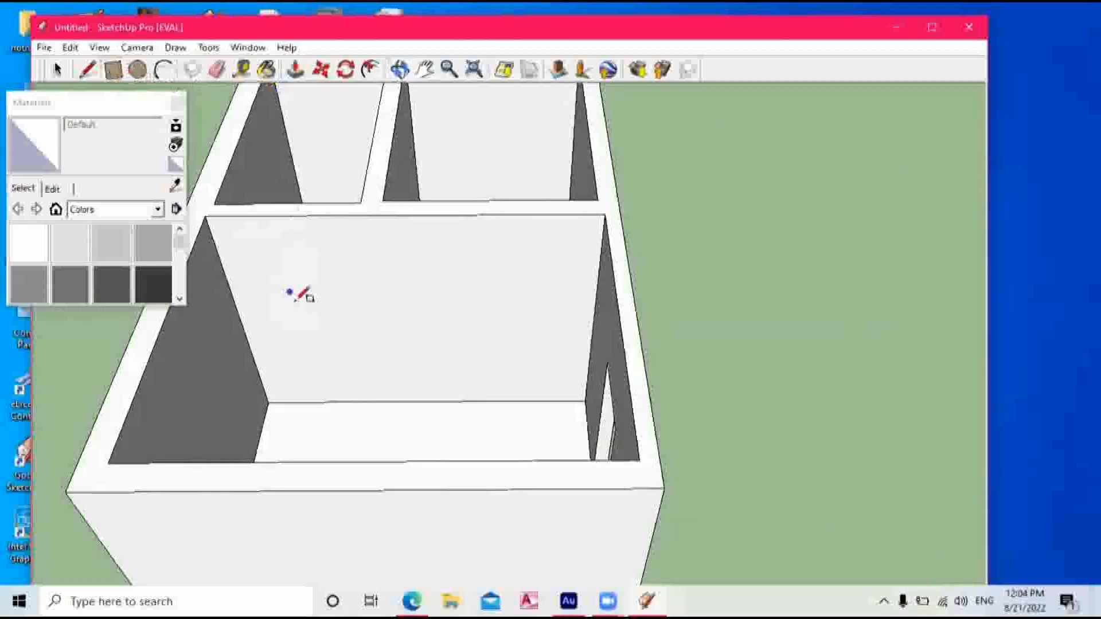
left_click(359, 401)
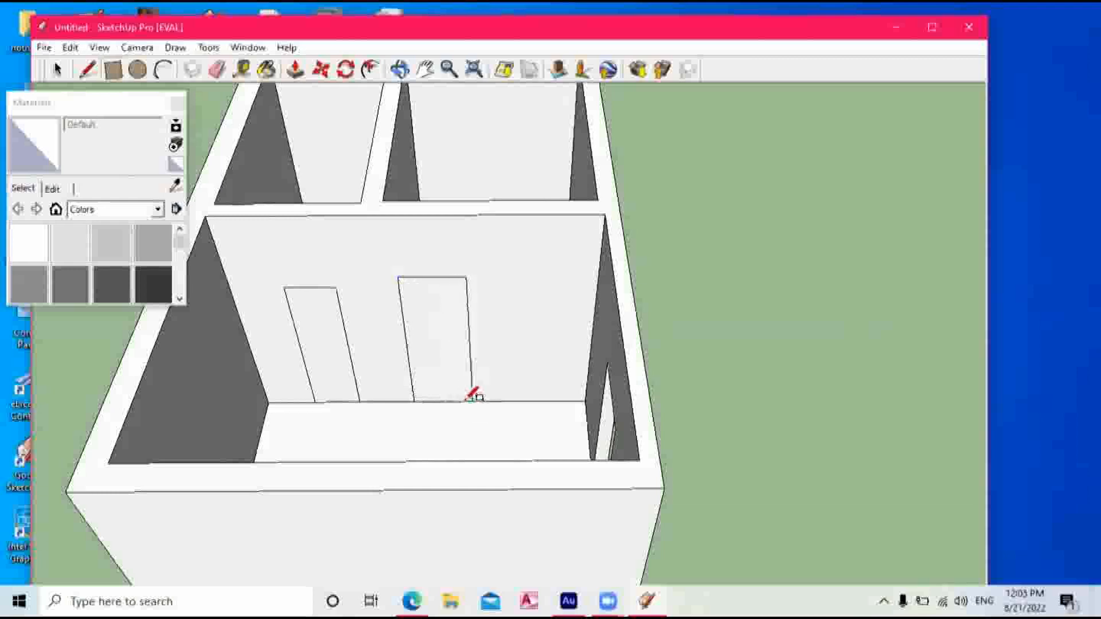
left_click_drag(508, 266, 548, 344)
Try to push both door rectangles into the partition wall between the large and small rooms, and undo the pushes.
left_click(400, 70)
left_click_drag(462, 302, 336, 91)
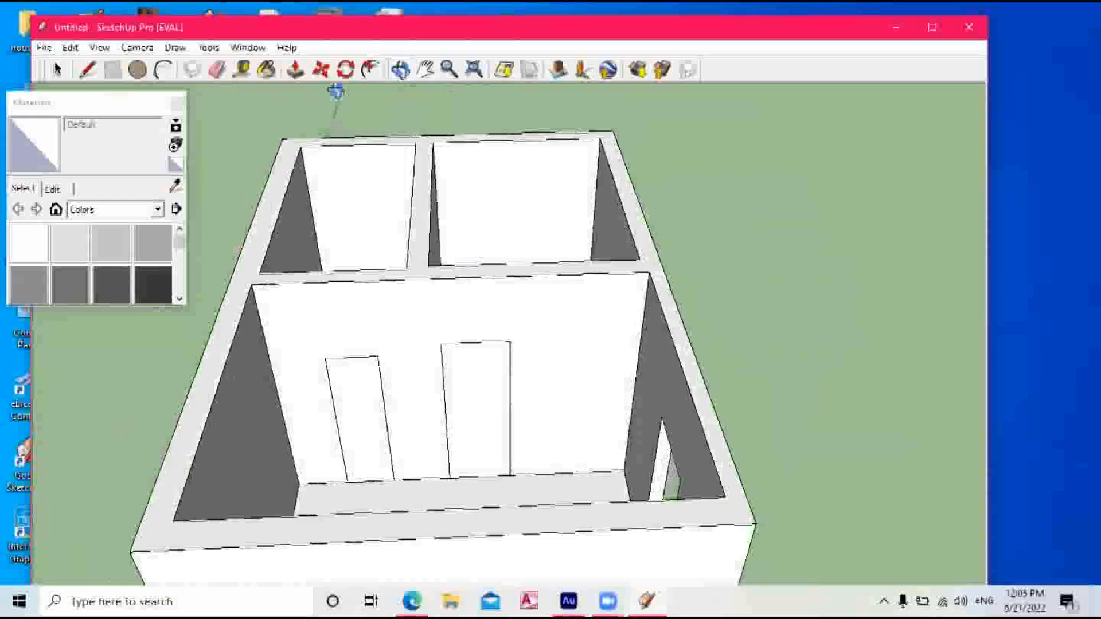
left_click(475, 424)
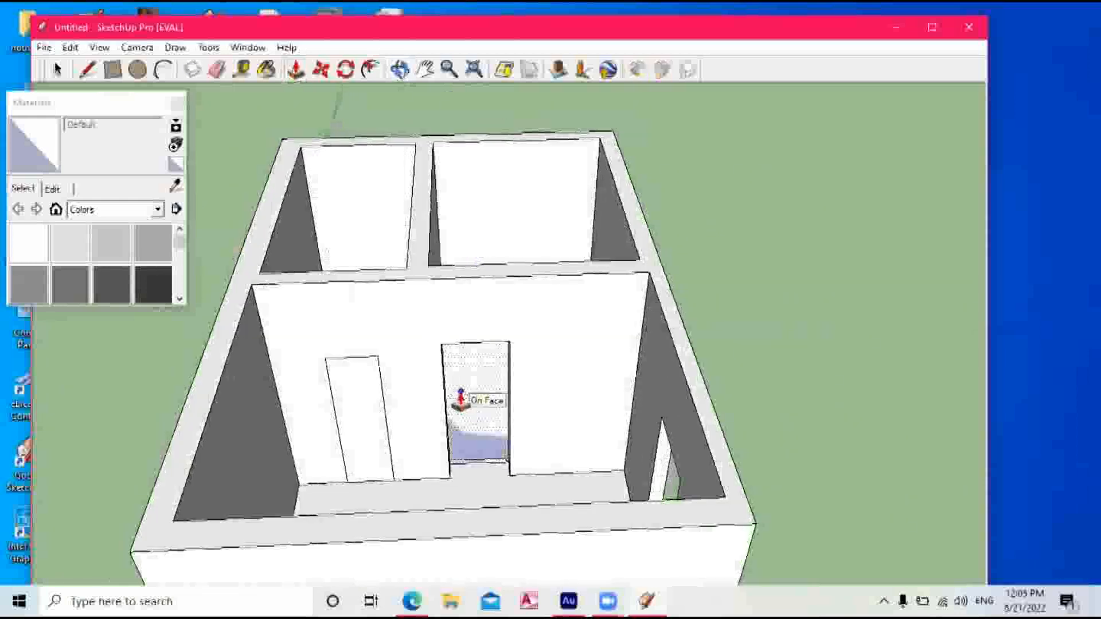
left_click(460, 401)
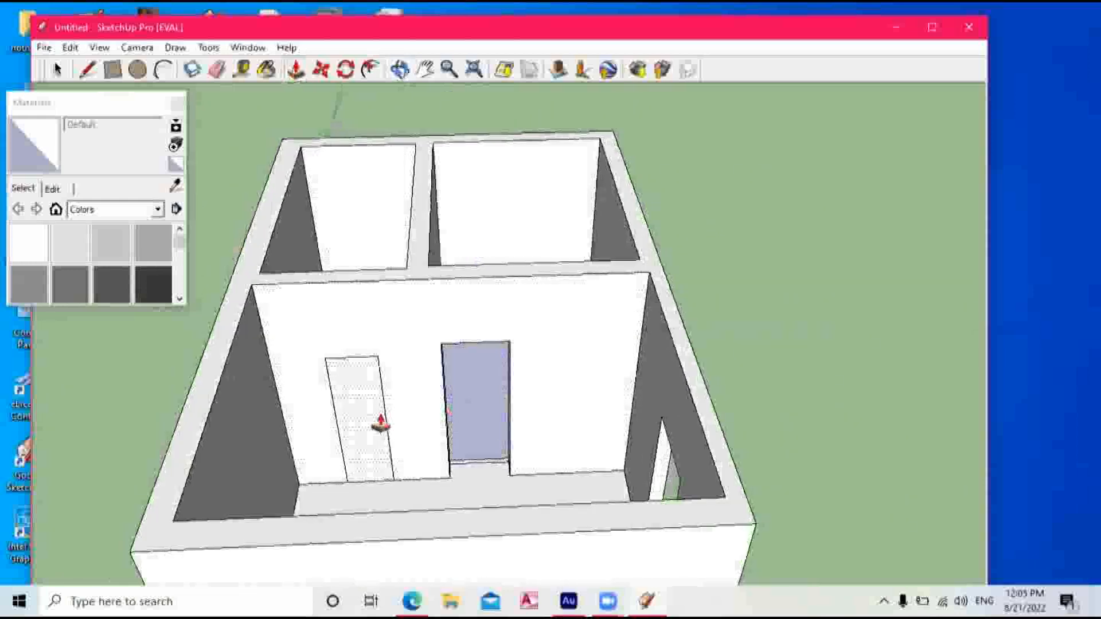
left_click(344, 422)
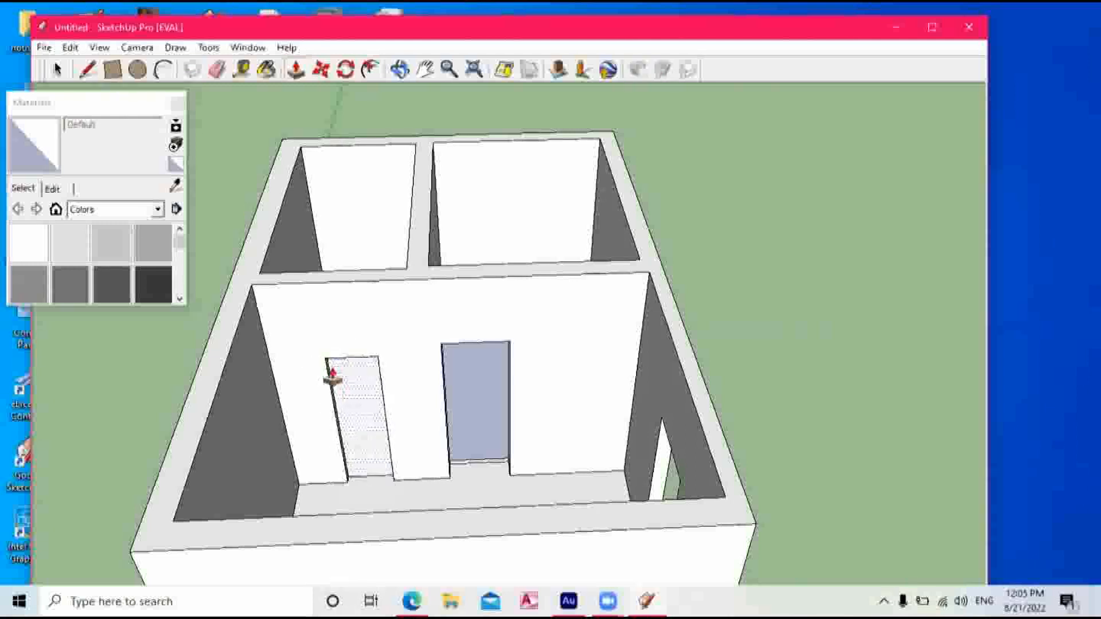
left_click(381, 438)
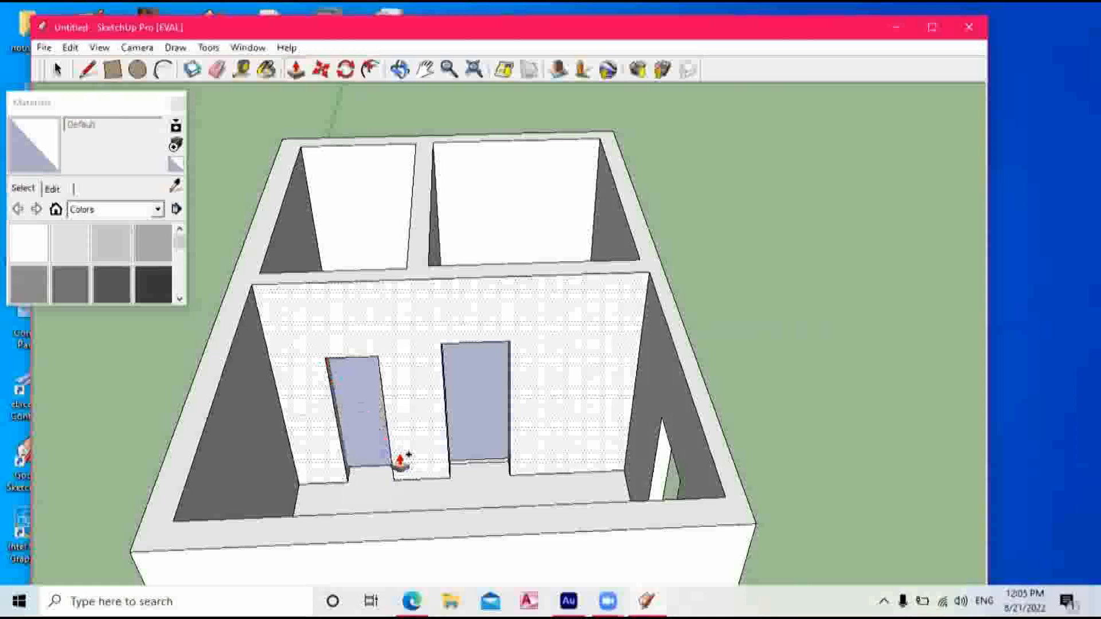
key("ctrl+z")
middle_click_drag(487, 367, 413, 428)
key("ctrl+z")
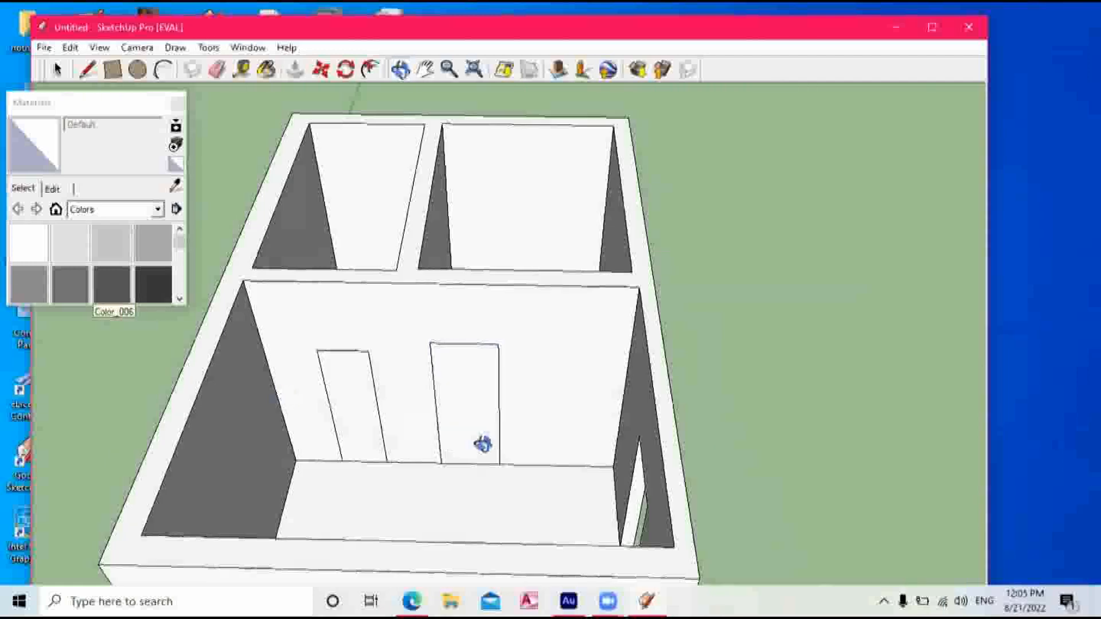
Try to push the wider door rectangle through the partition wall in successive pushes, and undo them all.
left_click(296, 69)
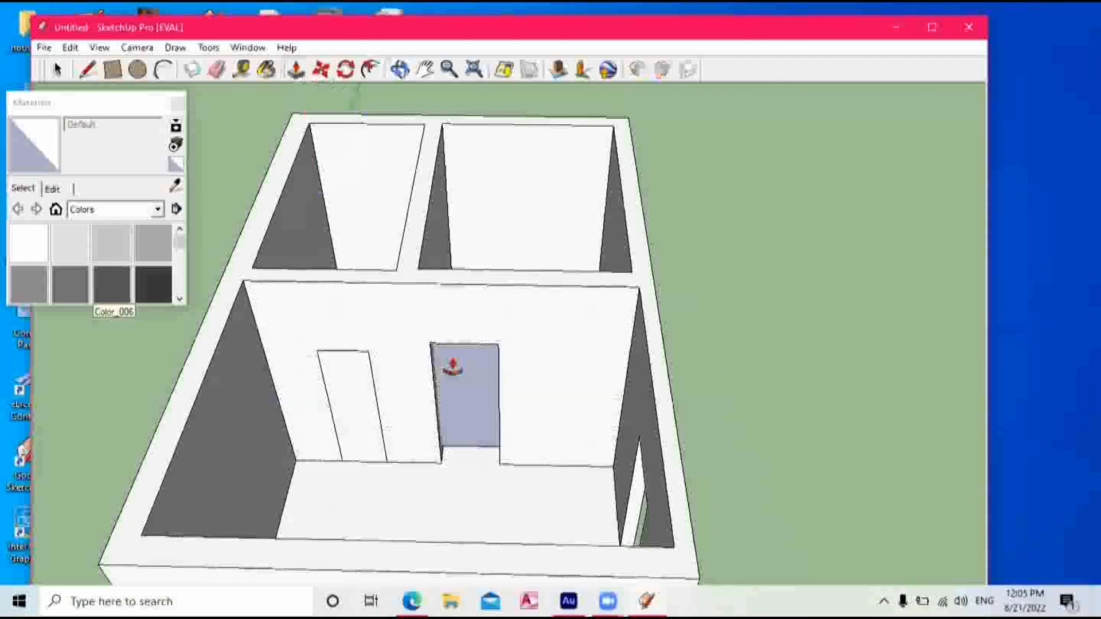
left_click(450, 345)
left_click(467, 401)
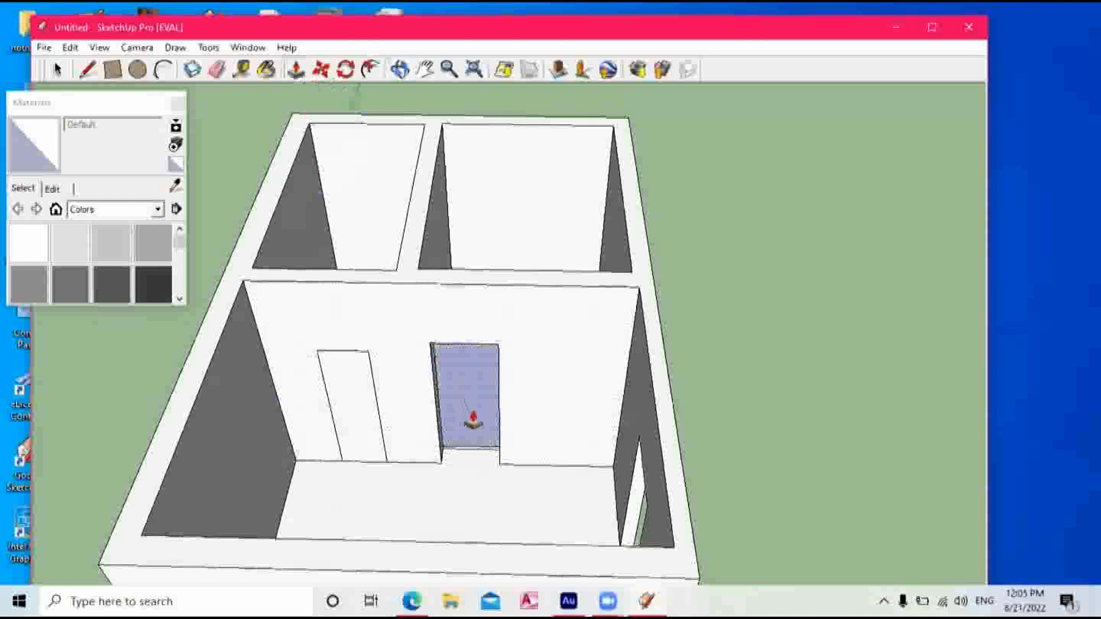
left_click(465, 390)
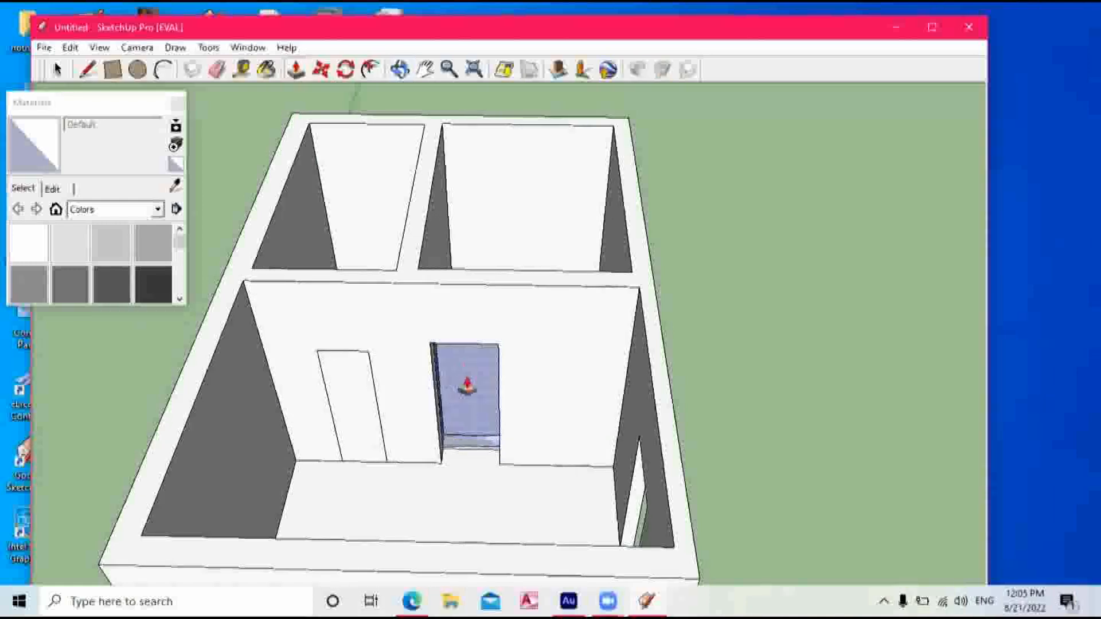
left_click(486, 403)
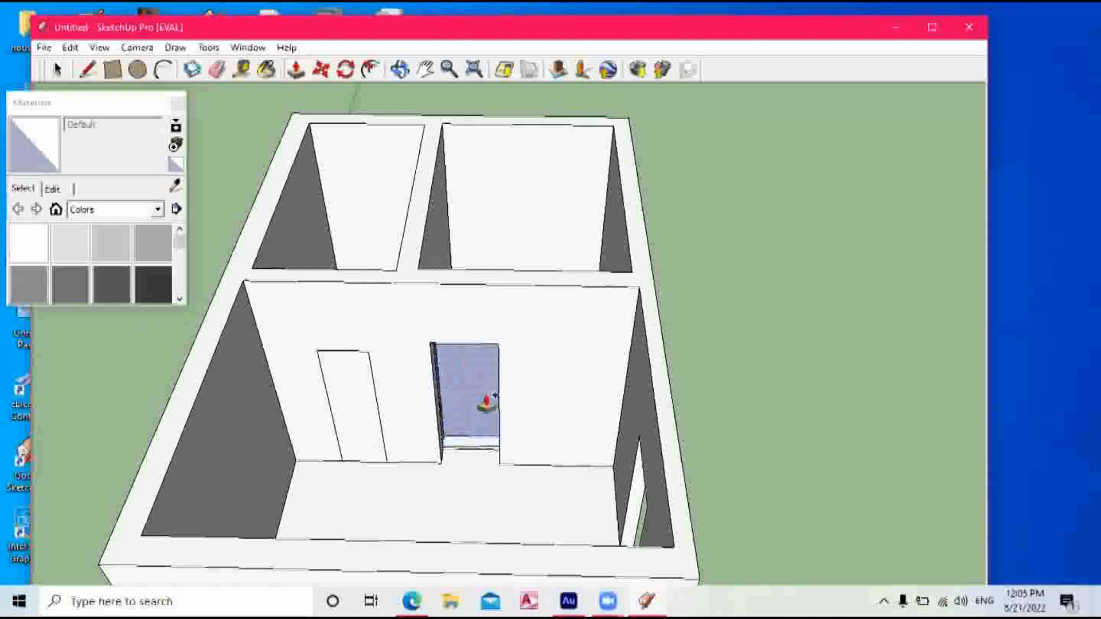
key("ctrl+z")
key("ctrl+z")
key("ctrl+z")
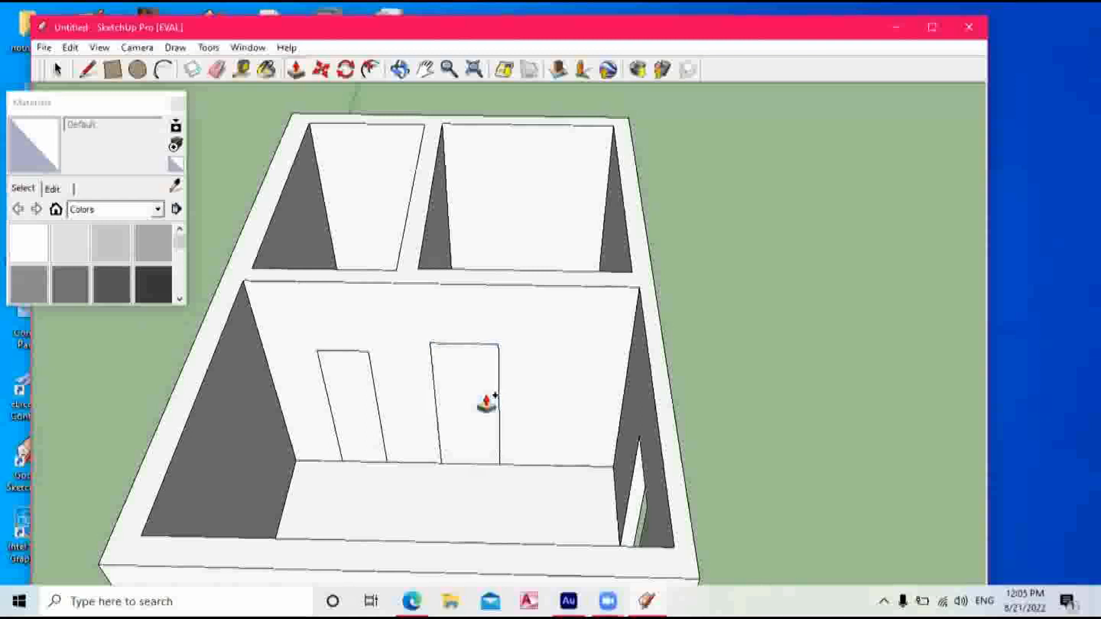
Undo the partition wall's door rectangles and draw two upright rectangles side by side on that wall, raised clear of the floor edge.
key("ctrl+z")
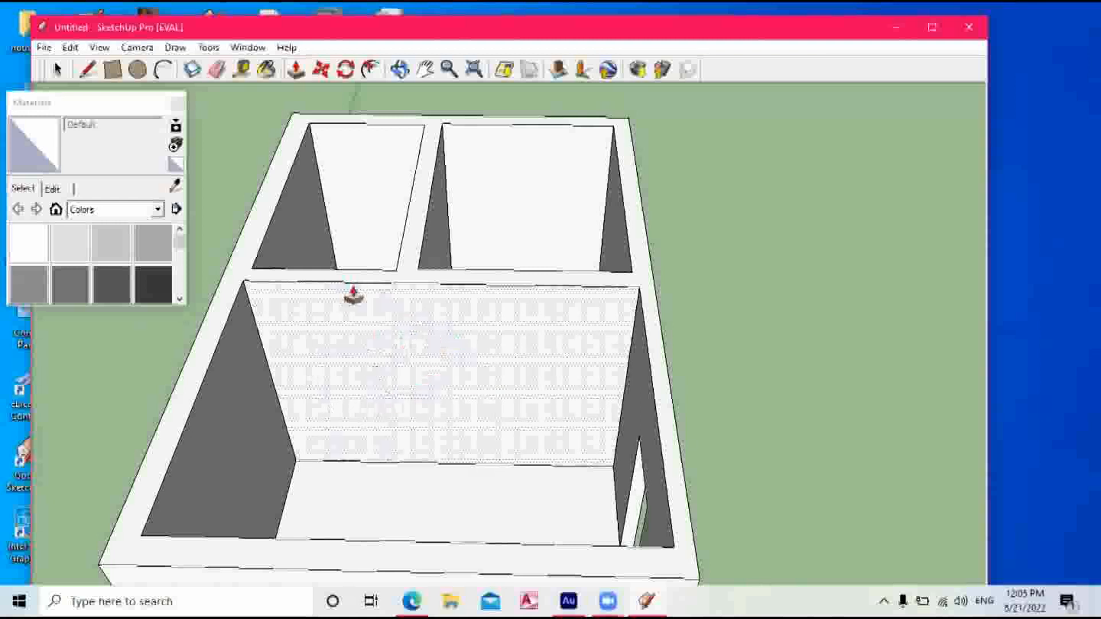
left_click(112, 71)
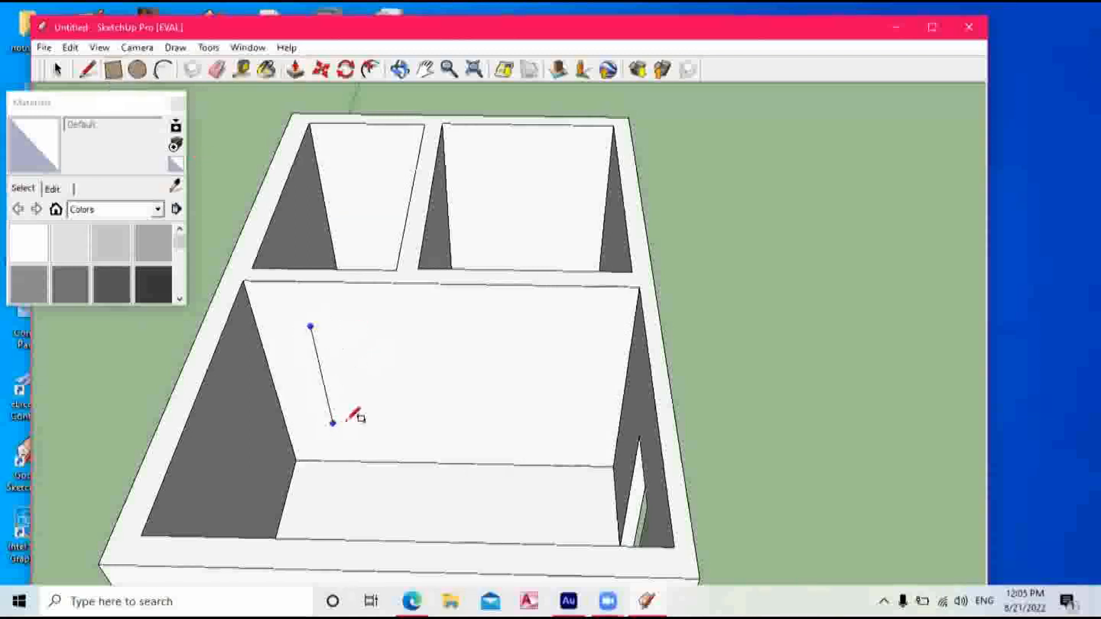
left_click(384, 420)
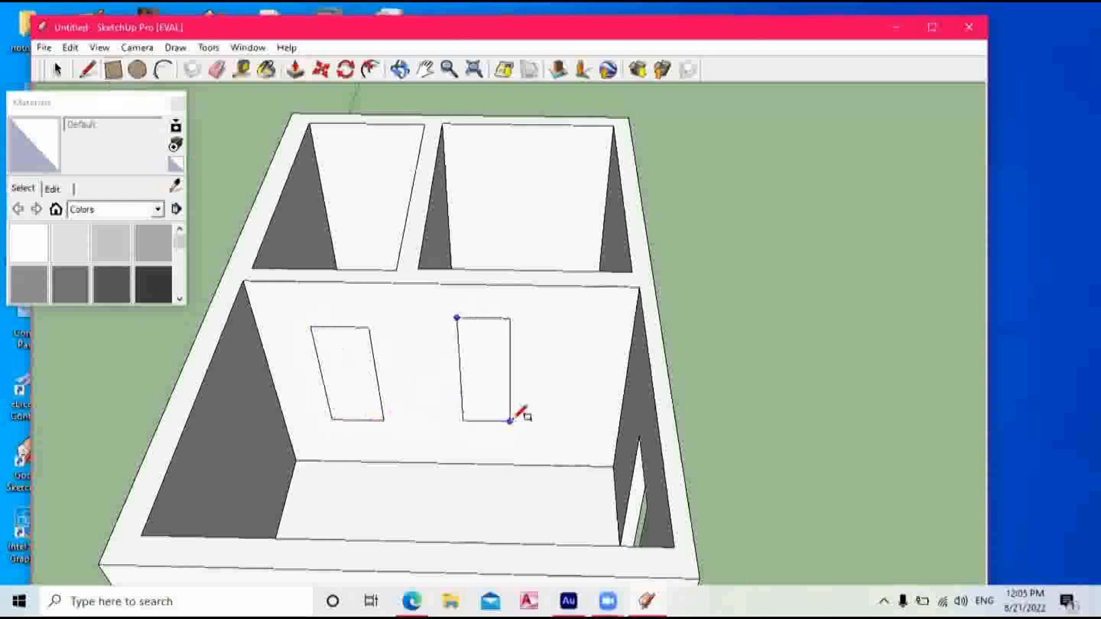
left_click(516, 417)
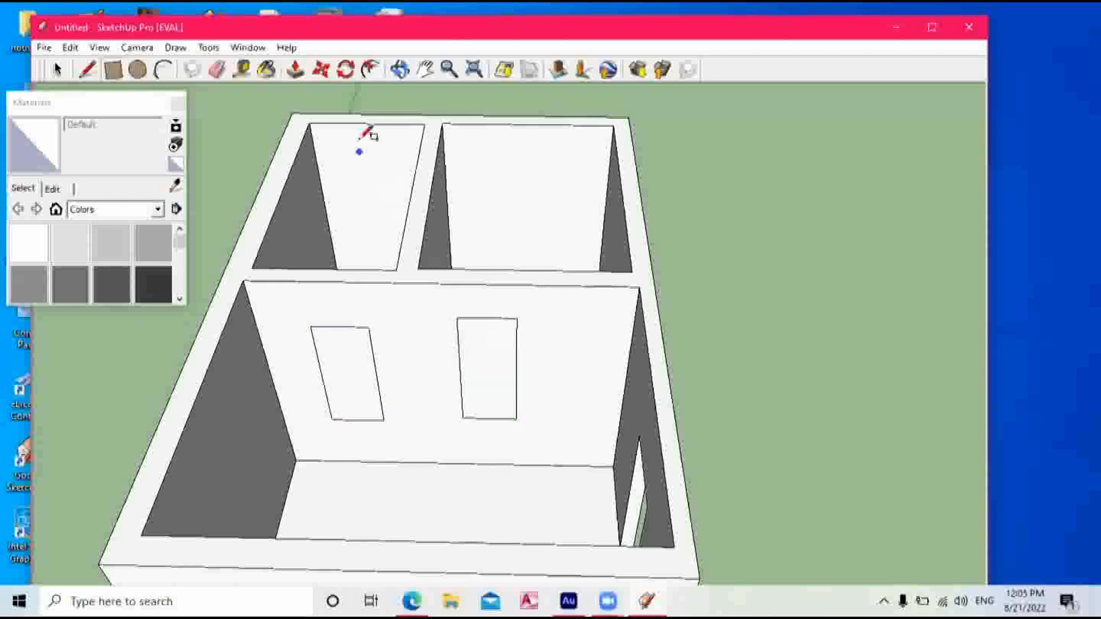
Push both rectangles through the partition wall to cut openings into the two small rooms.
left_click(294, 79)
left_click(489, 375)
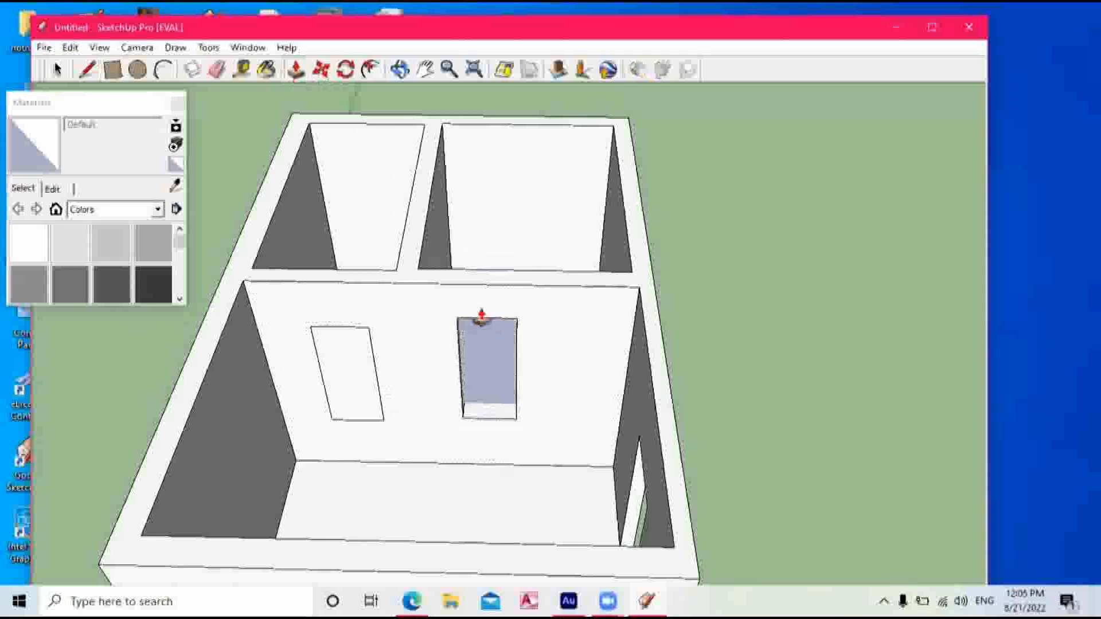
left_click(477, 355)
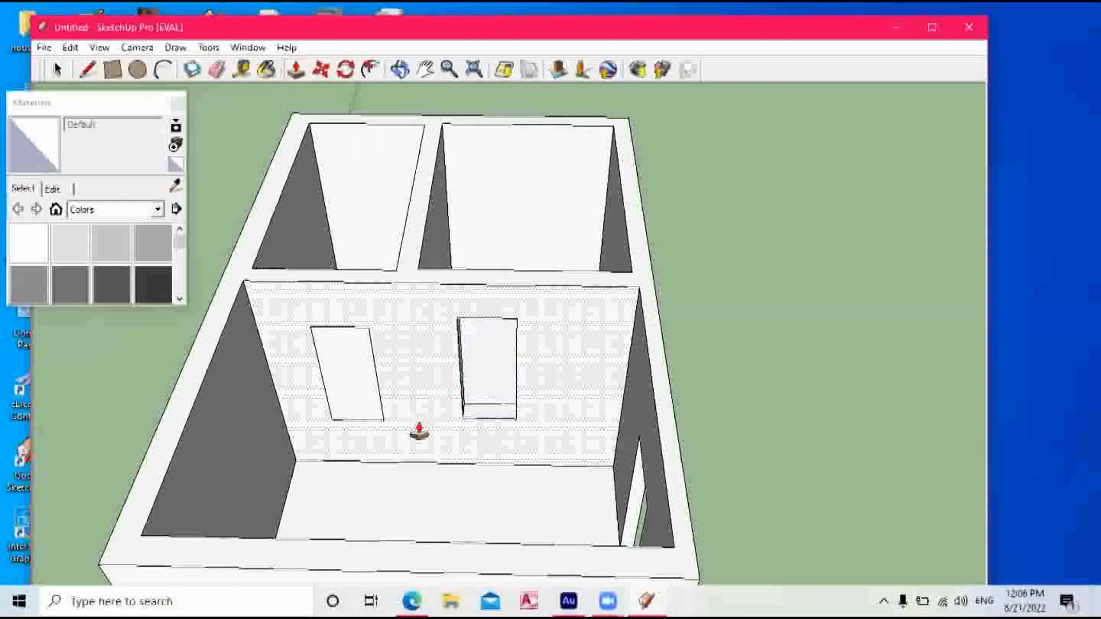
left_click(344, 389)
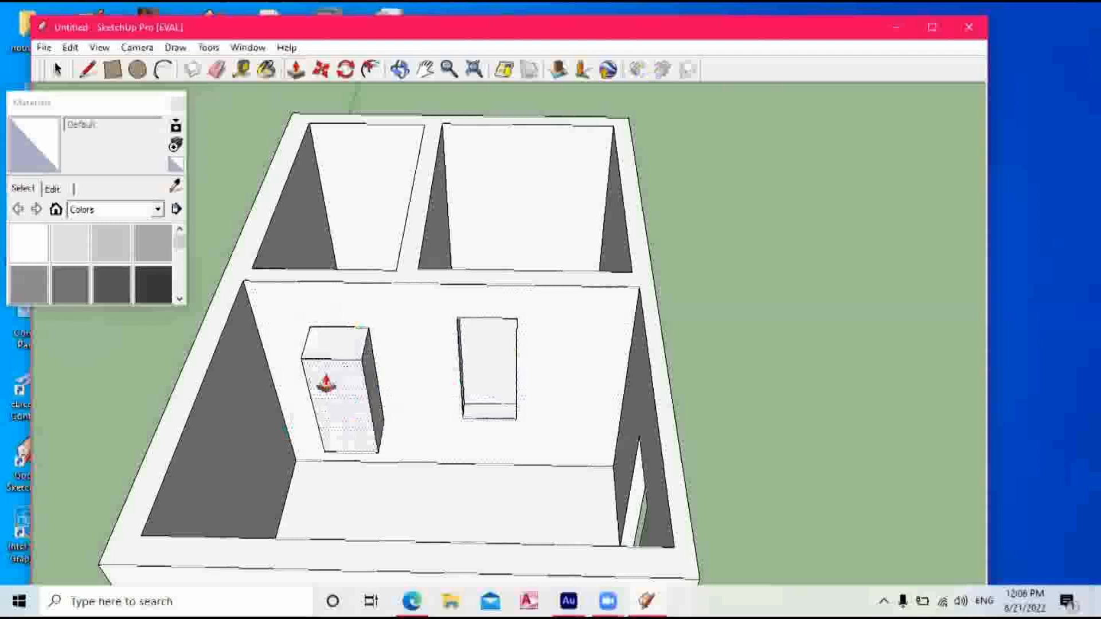
left_click(324, 362)
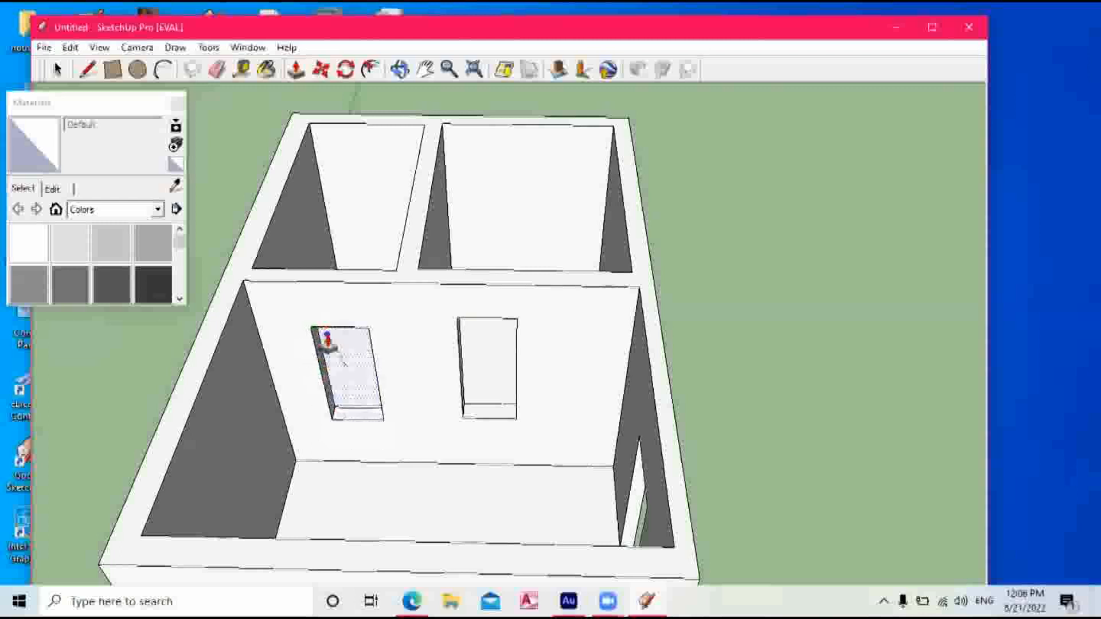
left_click(327, 342)
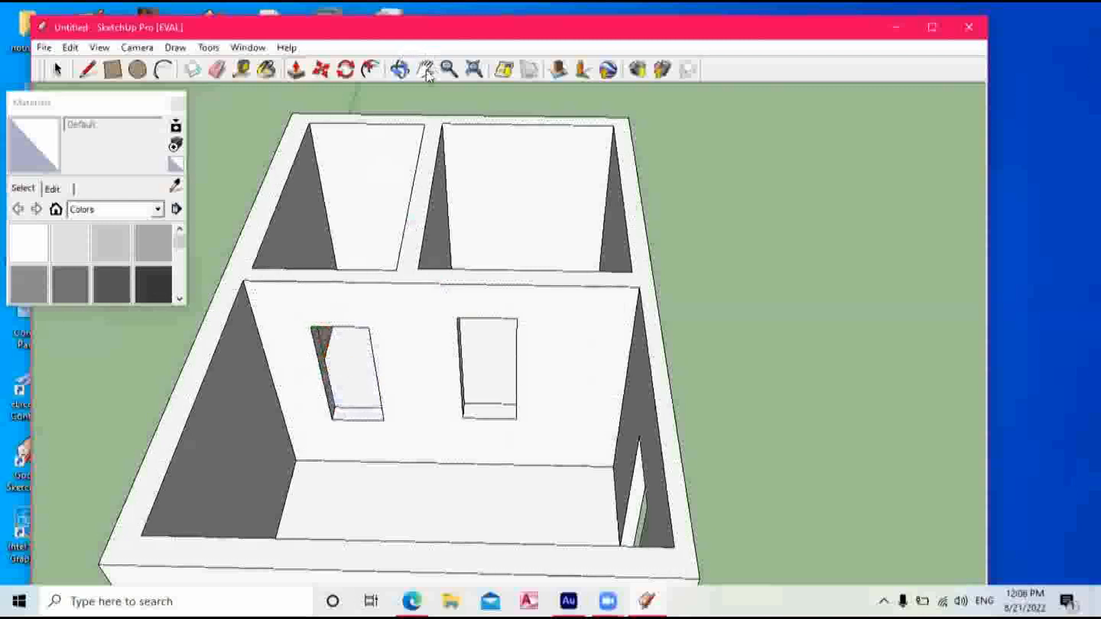
Push the sills of both partition wall openings down toward the floor from the small rooms' side to form doorways.
left_click_drag(580, 319, 532, 297)
left_click(295, 71)
left_click_drag(537, 430, 534, 492)
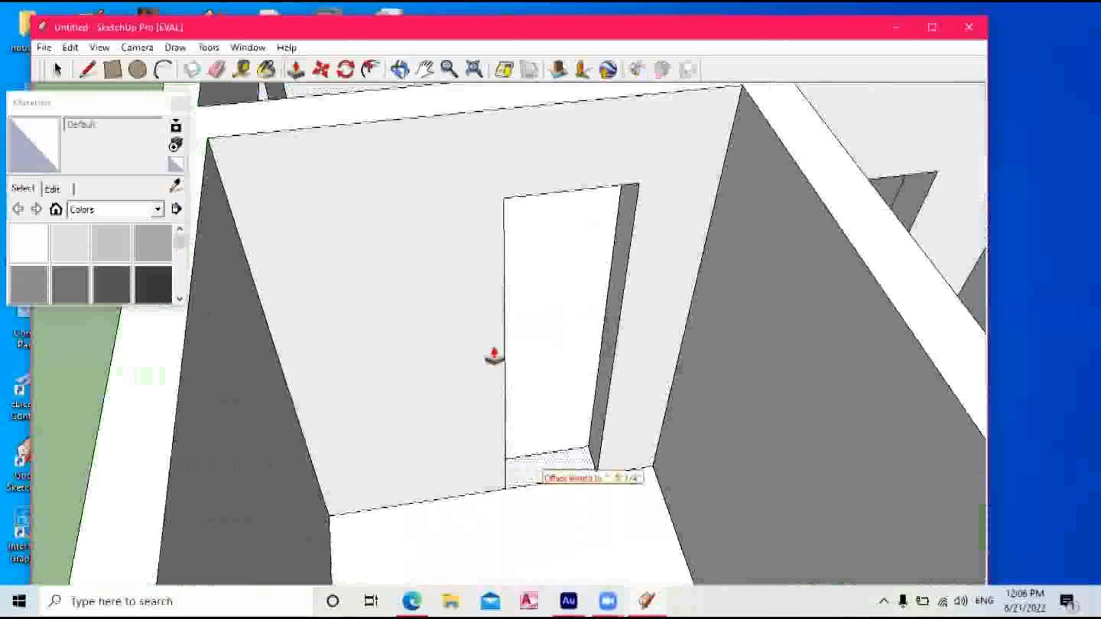
left_click(424, 69)
left_click_drag(564, 262, 367, 281)
left_click(296, 71)
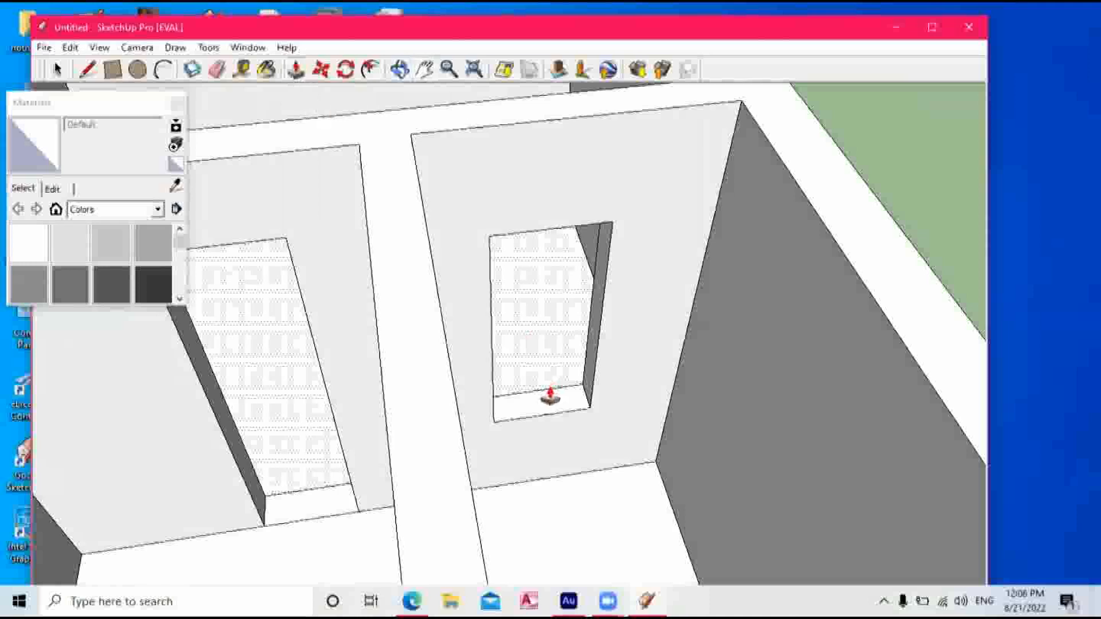
left_click_drag(550, 401, 561, 471)
Narrow the partition doorway nearest the large room's corner by moving its side jamb inward.
left_click(400, 69)
left_click_drag(428, 363, 463, 358)
left_click_drag(309, 354, 590, 516)
scroll(590, 422, "up", 10)
left_click_drag(756, 366, 762, 368)
left_click_drag(756, 295, 622, 218)
left_click_drag(524, 337, 593, 360)
left_click(297, 72)
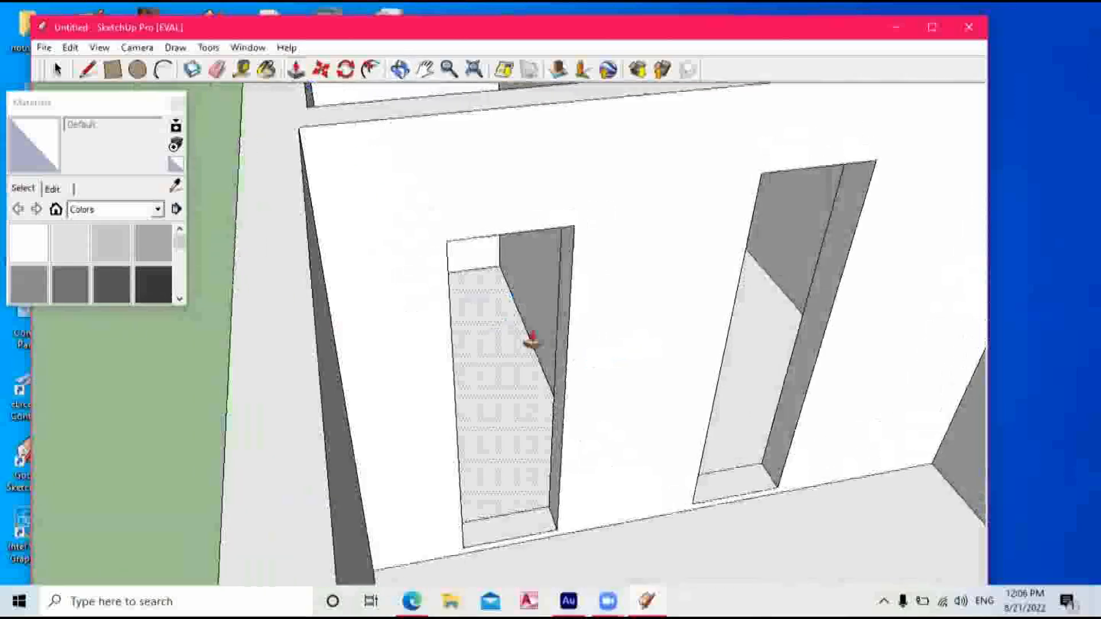
left_click_drag(563, 355, 442, 333)
left_click(400, 71)
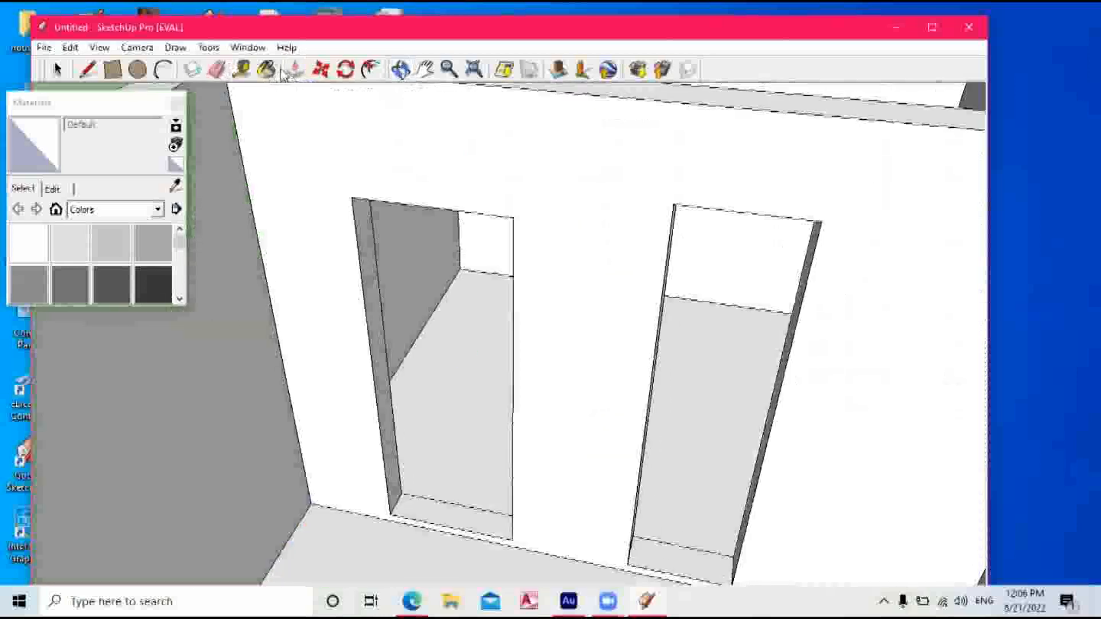
left_click(294, 70)
left_click_drag(376, 339, 395, 344)
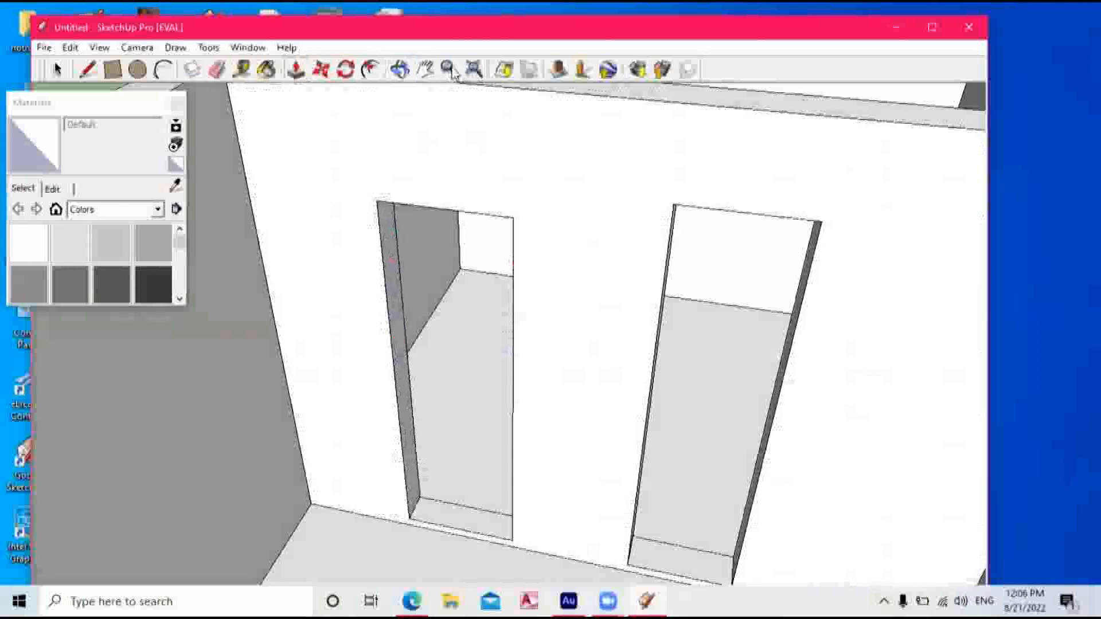
Adjust the size of the other partition doorway by moving its side jamb and the underside of its head.
left_click_drag(630, 408, 645, 386)
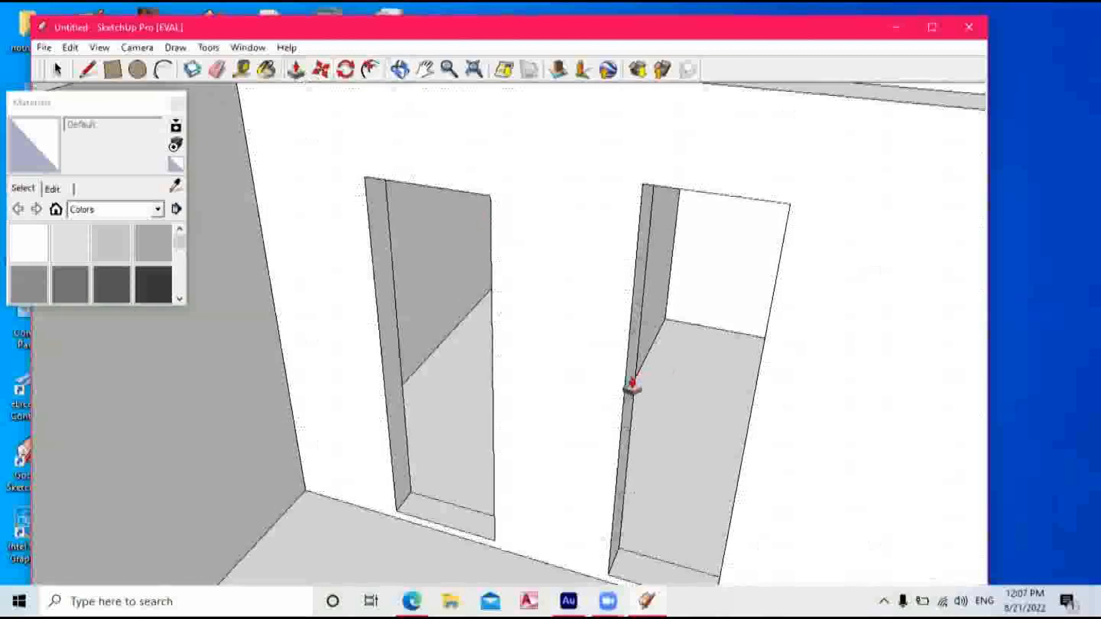
left_click_drag(629, 390, 628, 315)
left_click(399, 70)
scroll(628, 316, "up", 4)
left_click(427, 69)
left_click_drag(513, 153, 587, 296)
left_click(399, 69)
left_click_drag(528, 233, 547, 193)
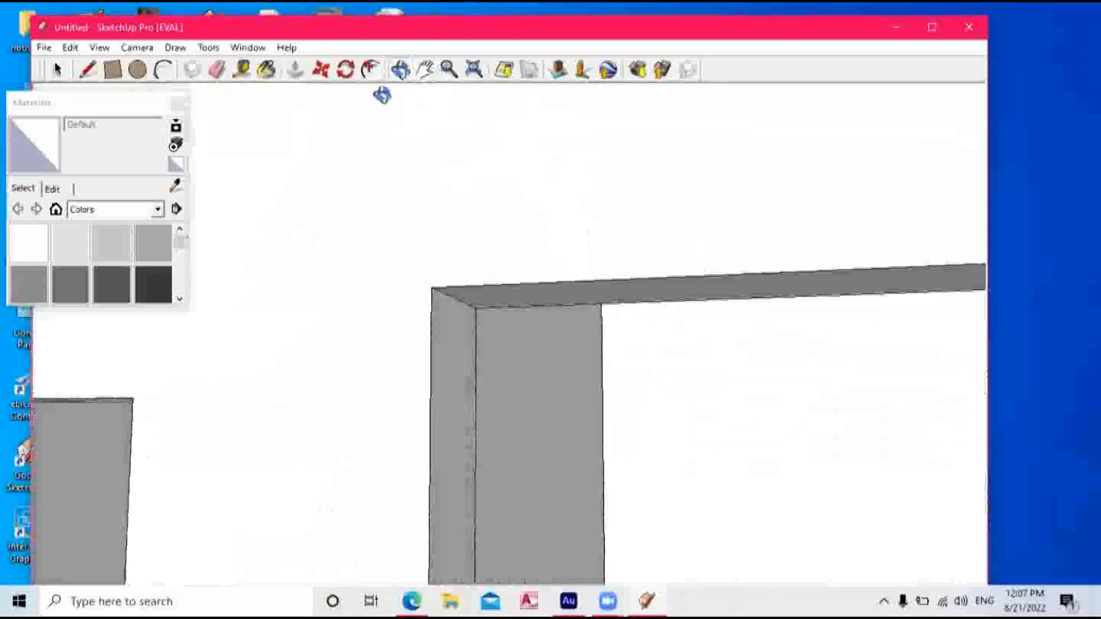
left_click(296, 71)
left_click_drag(495, 302, 492, 410)
Examine the building from outside, coming around to the front wall with the entrance doorway.
left_click(400, 70)
left_click_drag(413, 104, 541, 327)
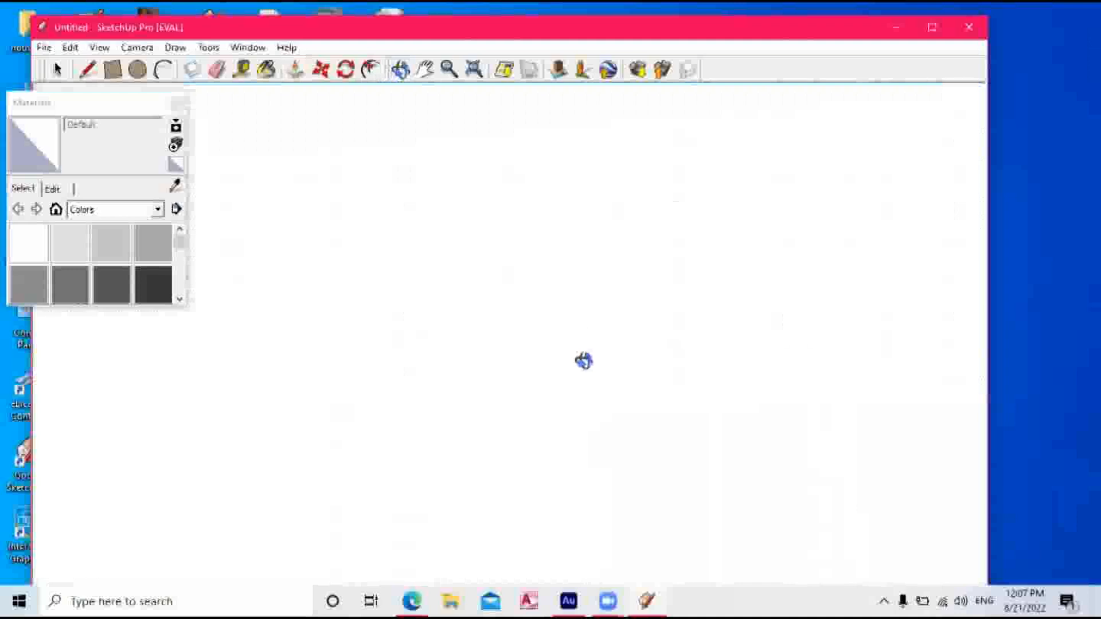
scroll(583, 360, "down", 6)
scroll(577, 356, "up", 3)
left_click_drag(587, 332, 461, 439)
scroll(465, 408, "down", 4)
scroll(479, 413, "up", 5)
left_click_drag(539, 343, 700, 373)
scroll(566, 327, "up", 3)
left_click_drag(566, 326, 742, 361)
left_click_drag(413, 261, 688, 224)
left_click_drag(462, 265, 558, 414)
scroll(411, 388, "down", 2)
scroll(411, 388, "down", 3)
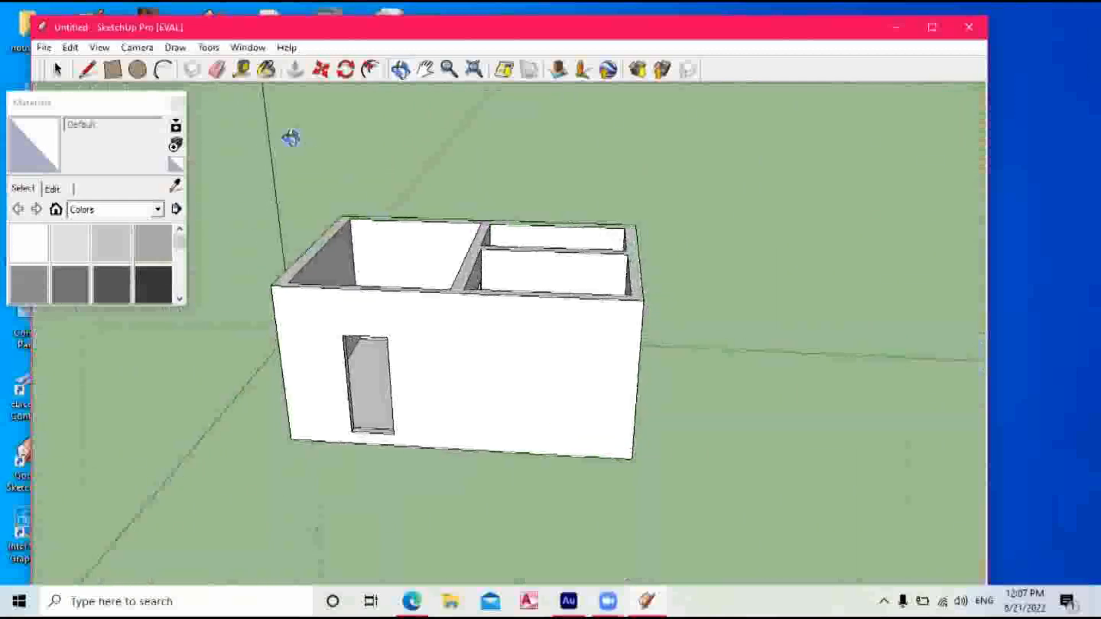
Draw two upright window rectangles side by side on the front wall, beside the entrance doorway.
left_click(114, 71)
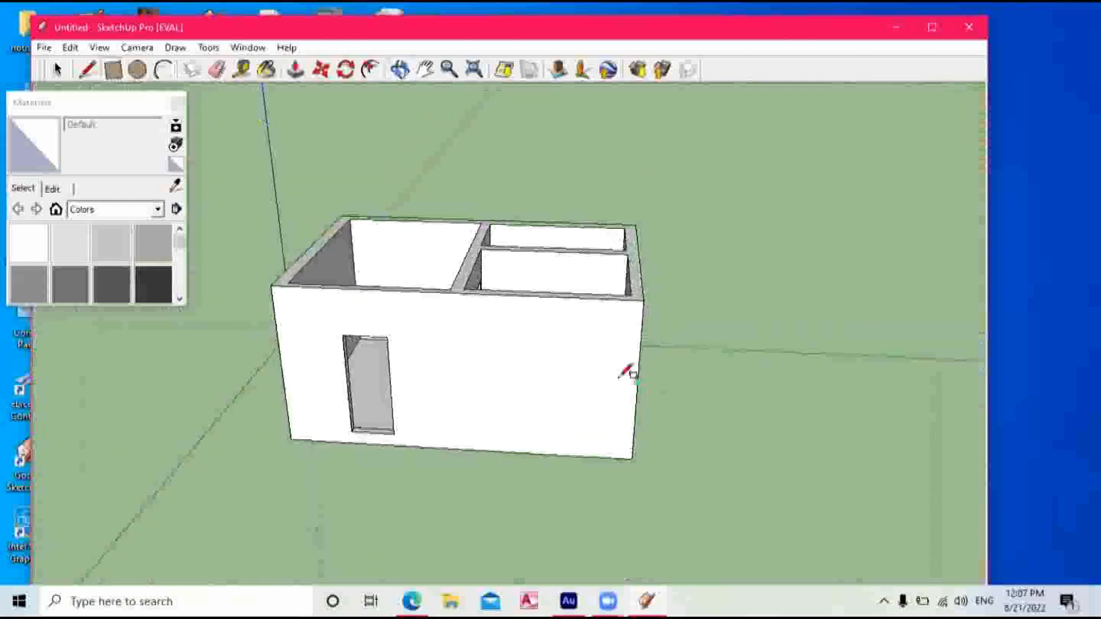
left_click(512, 338)
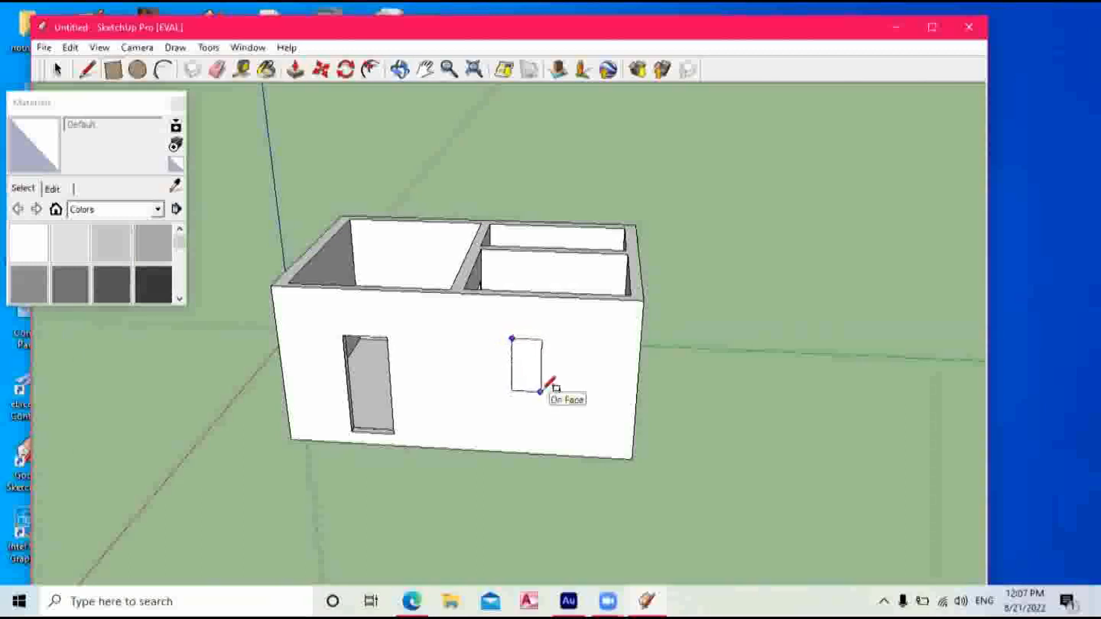
left_click(540, 391)
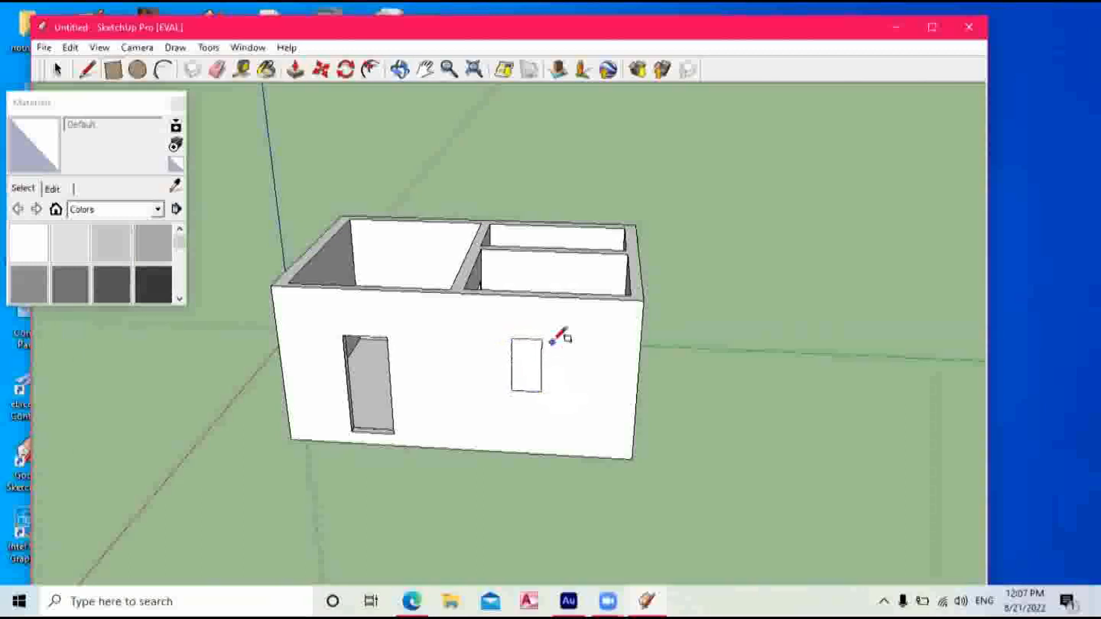
left_click(550, 342)
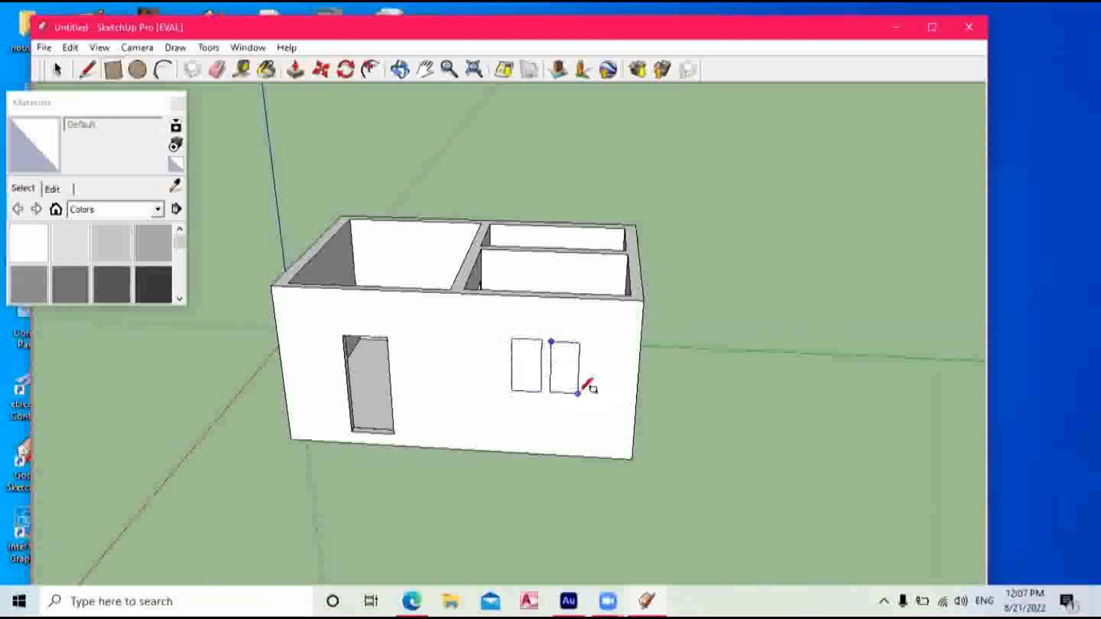
left_click(581, 389)
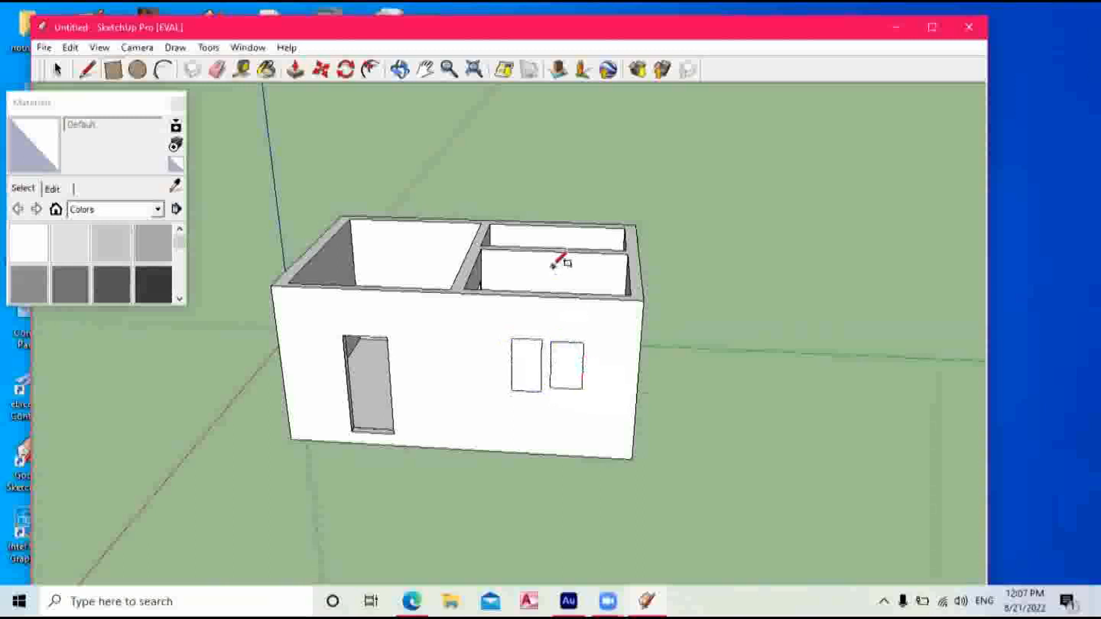
Push both window rectangles through the front wall to cut the window openings.
scroll(519, 378, "up", 4)
left_click(425, 72)
left_click_drag(569, 321, 573, 190)
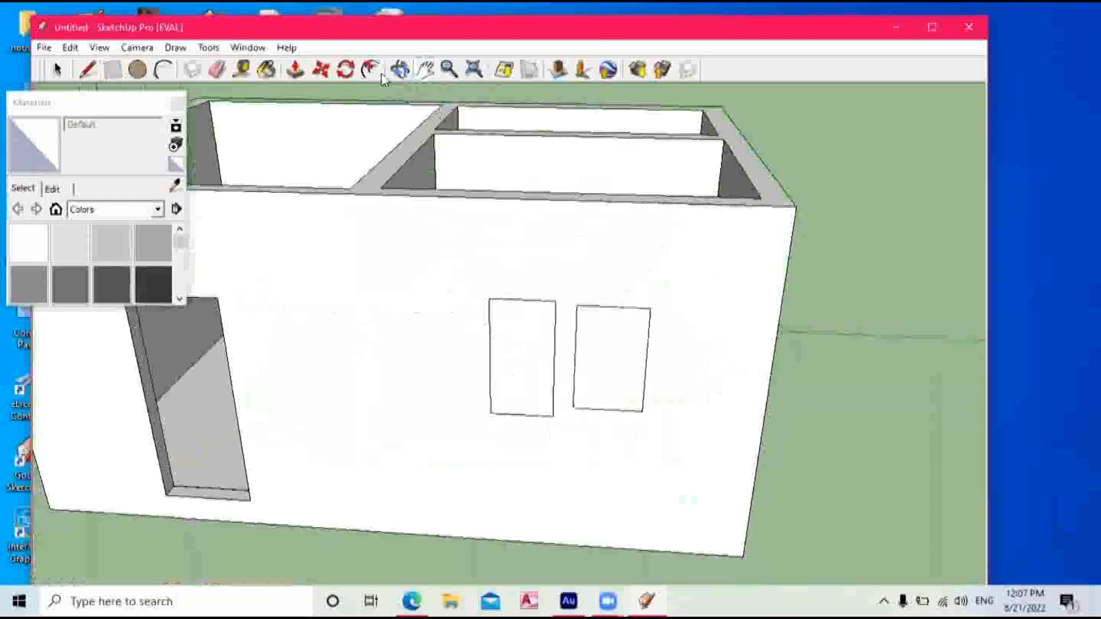
left_click(296, 70)
mouse_move(507, 336)
left_mouse_down()
mouse_move(506, 319)
mouse_move(516, 322)
left_mouse_up()
left_click_drag(620, 364, 626, 386)
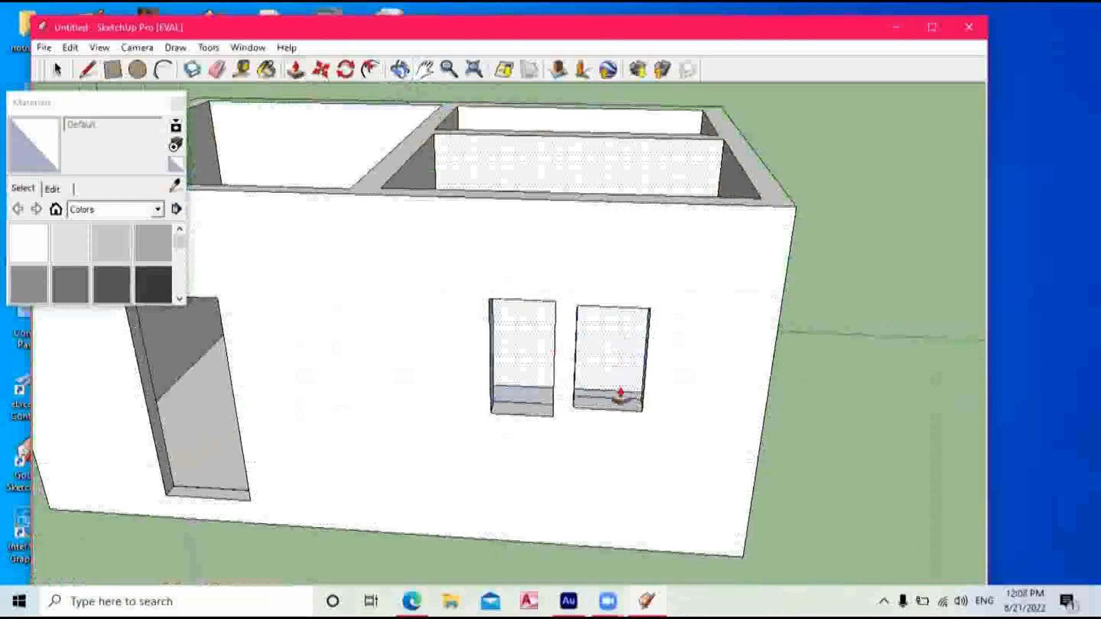
Adjust the sill of the window nearest the outer corner and widen that window toward its neighbour, leaving a thin mullion.
left_click(408, 71)
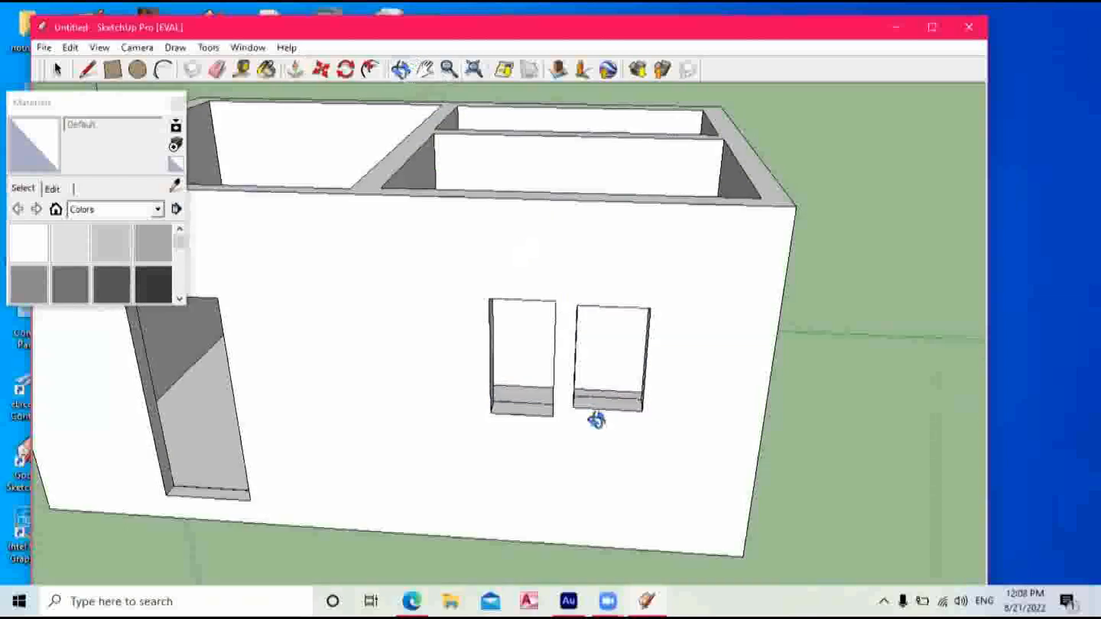
scroll(596, 418, "up", 4)
left_click(296, 71)
left_click_drag(628, 400, 631, 405)
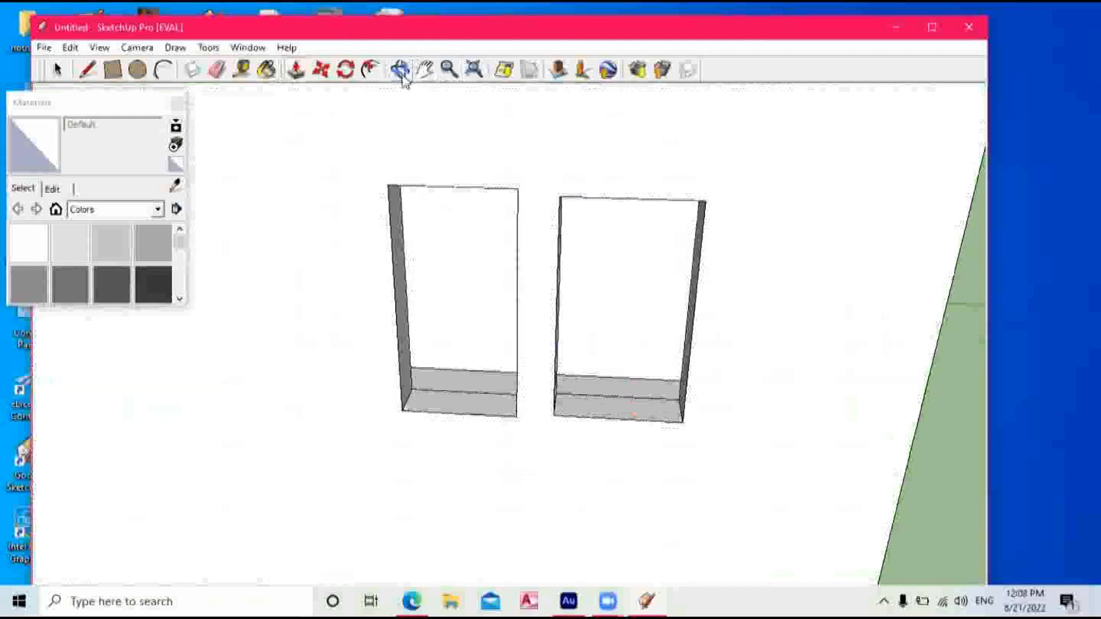
left_click(400, 70)
left_click_drag(688, 290, 507, 260)
left_click(296, 70)
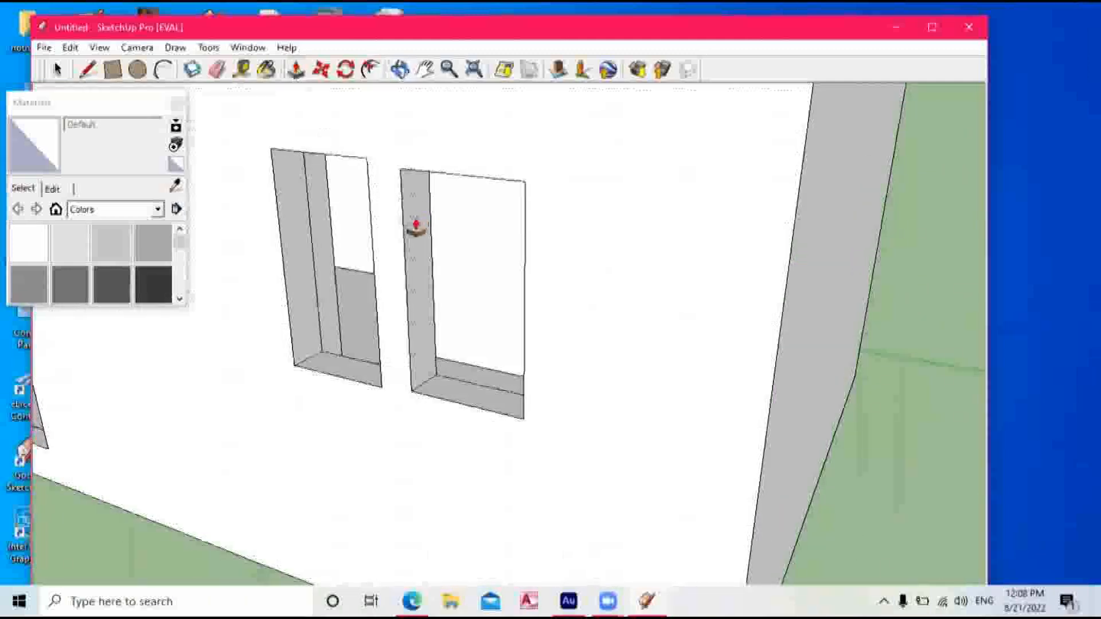
left_click_drag(416, 225, 388, 228)
Raise the heads of the two front windows to a matching height.
left_click(400, 70)
left_click_drag(475, 188, 540, 219)
left_click(428, 71)
left_click_drag(489, 260, 493, 315)
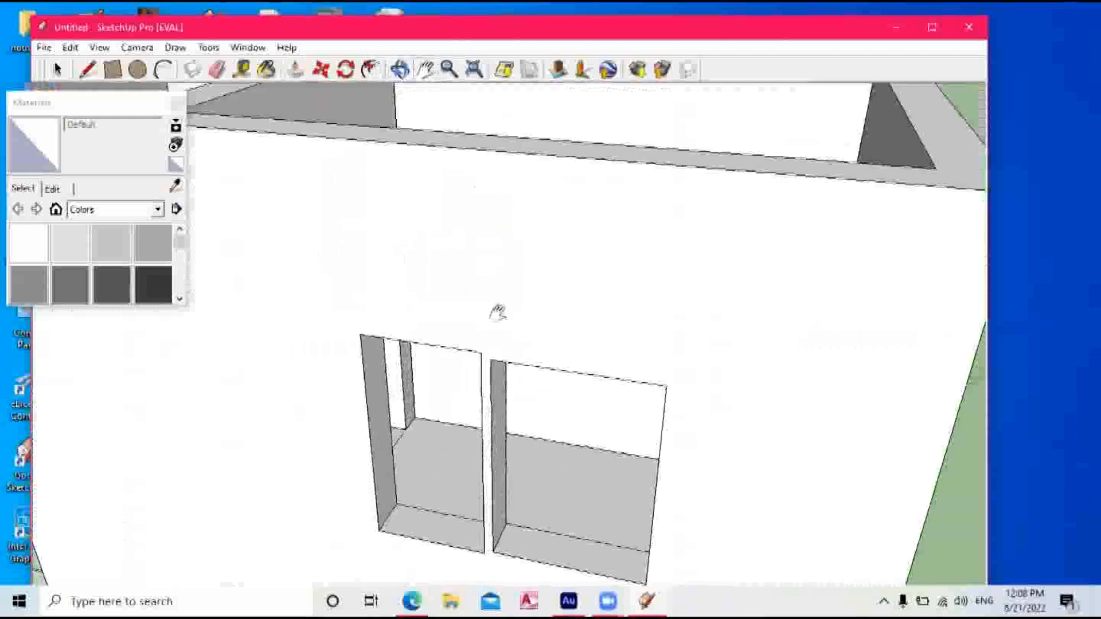
scroll(489, 333, "up", 4)
left_click(401, 70)
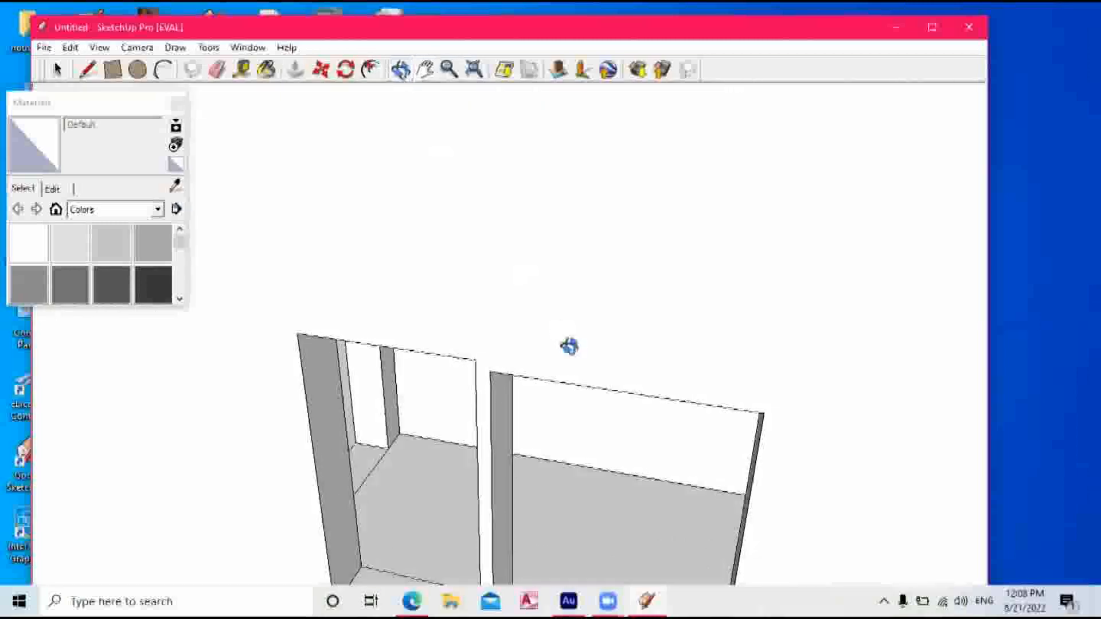
left_click_drag(567, 347, 549, 160)
left_click(295, 70)
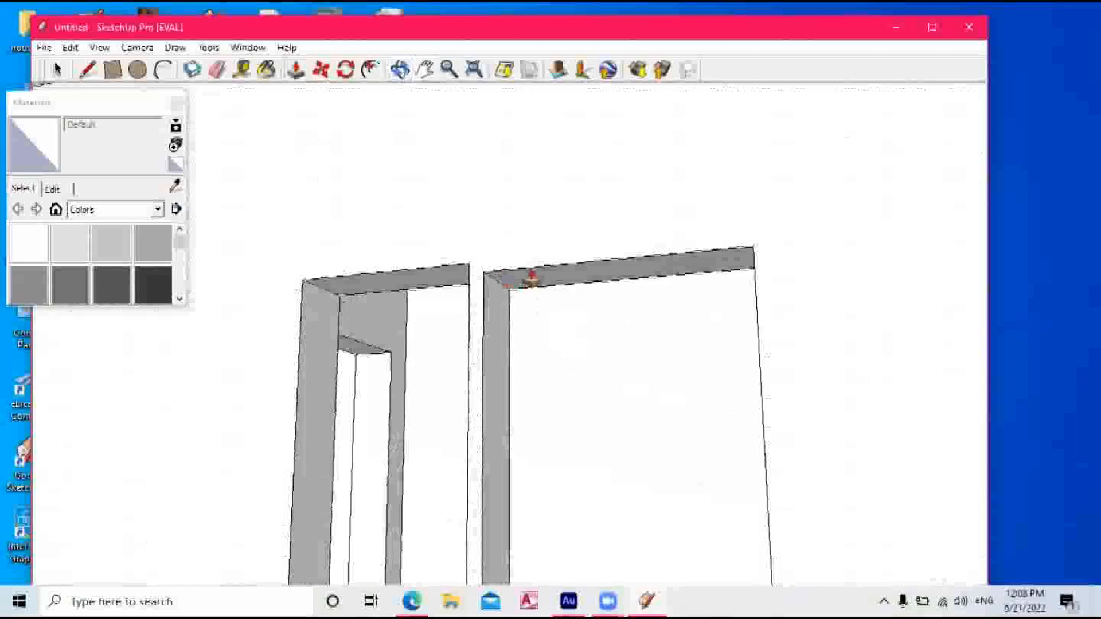
left_click_drag(551, 274, 553, 255)
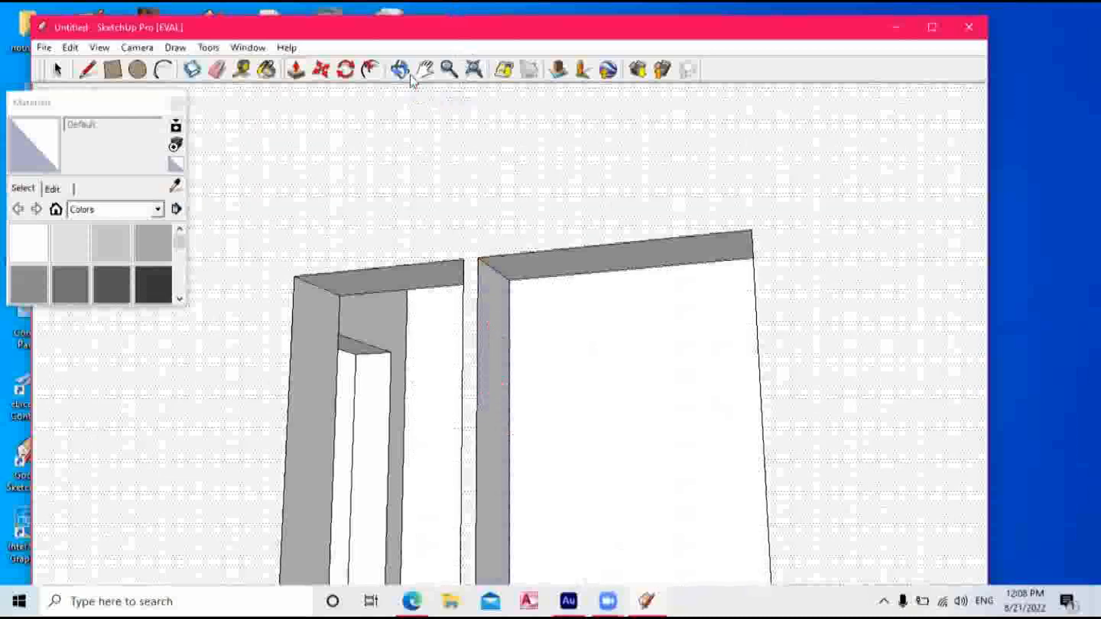
Examine the whole building from several sides and from above, including the front doorway, windows and rooms.
left_click(399, 69)
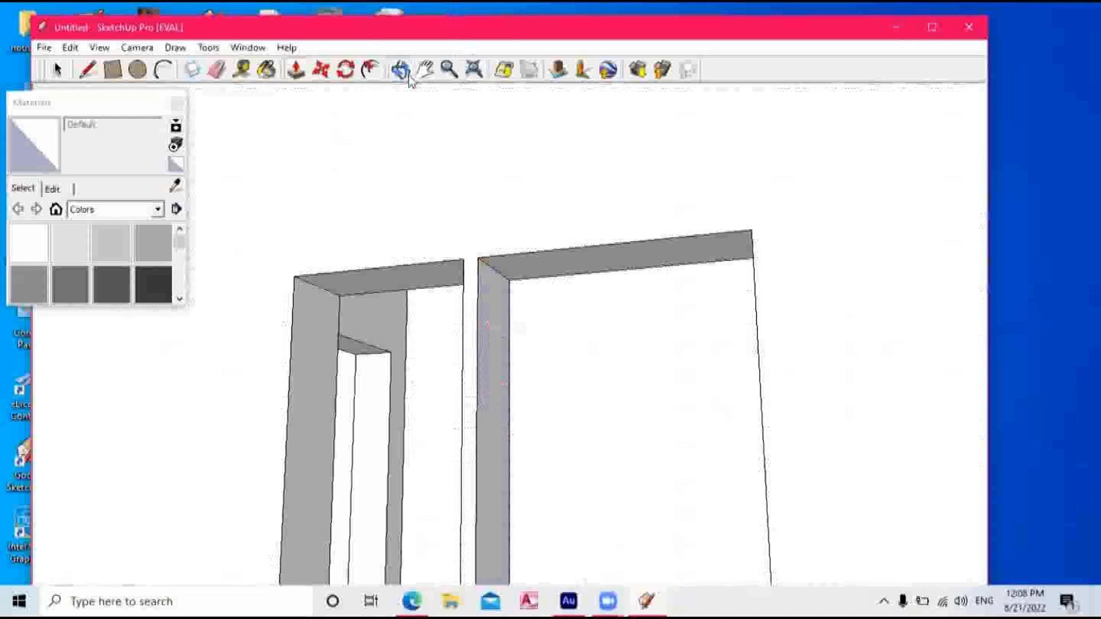
scroll(547, 378, "down", 10)
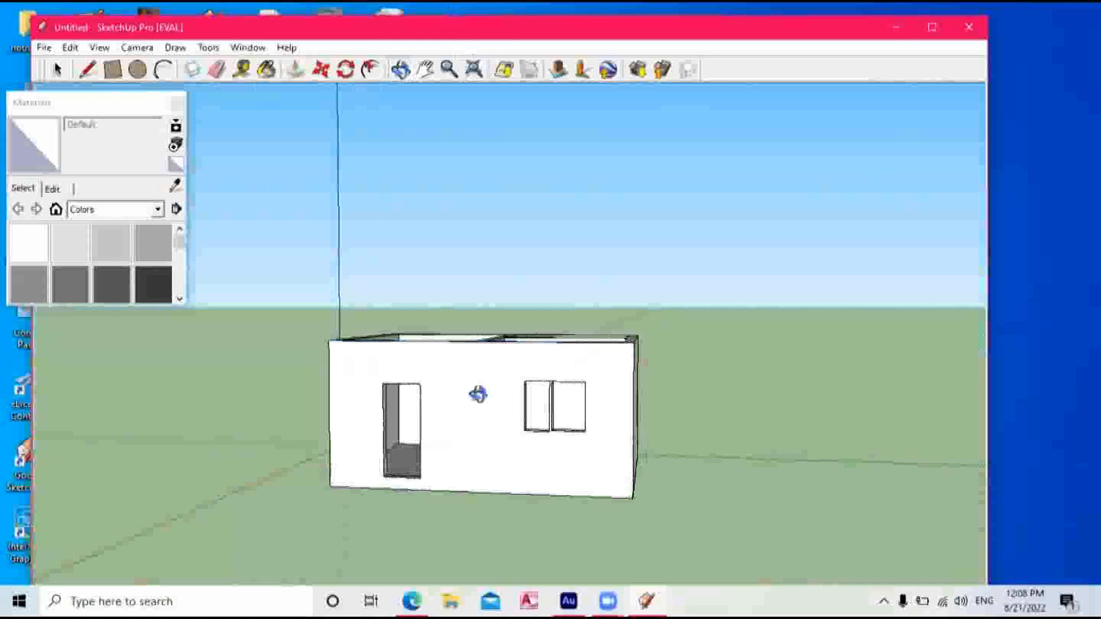
left_click_drag(478, 394, 721, 444)
scroll(592, 429, "up", 6)
mouse_move(602, 369)
left_mouse_down()
mouse_move(631, 401)
mouse_move(656, 384)
mouse_move(799, 422)
mouse_move(801, 312)
mouse_move(393, 398)
mouse_move(52, 376)
left_mouse_up()
scroll(350, 381, "down", 5)
left_click_drag(488, 351, 378, 134)
left_click(424, 76)
left_click_drag(407, 279, 703, 290)
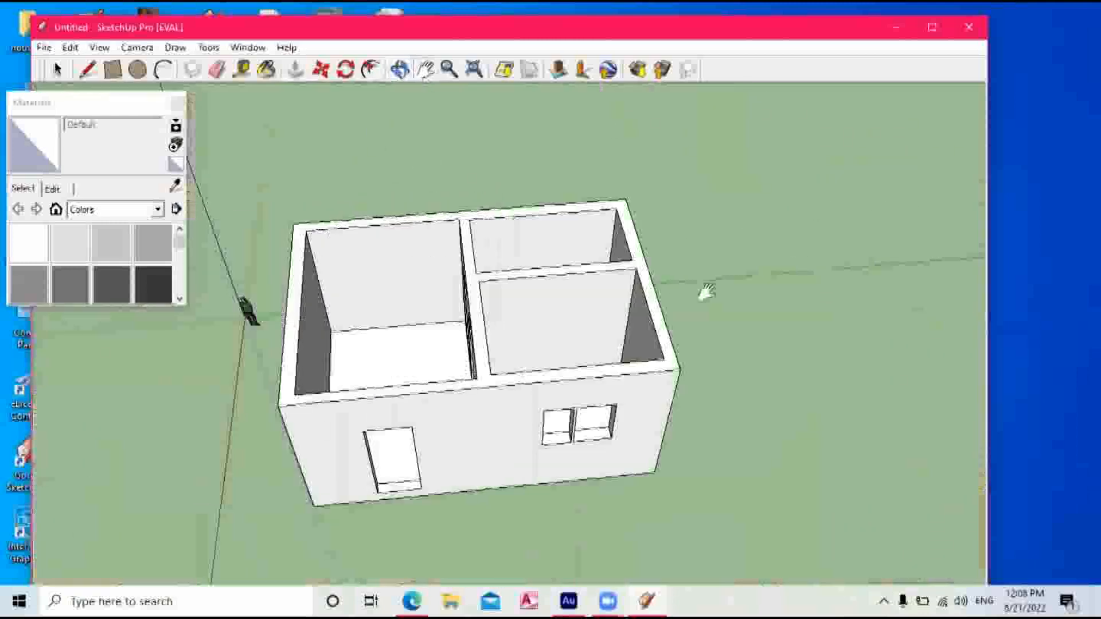
Start the Paint Bucket and, after looking at the Metal materials, switch the material library to Colors-Named.
left_click(401, 77)
left_click_drag(612, 395, 584, 302)
left_click(157, 209)
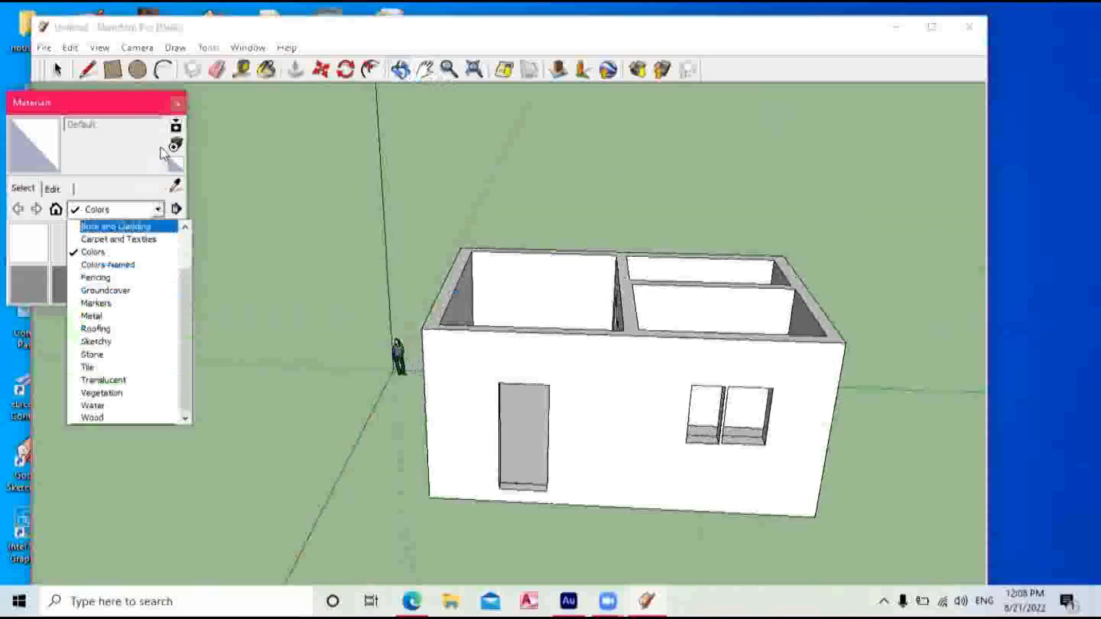
left_click(265, 78)
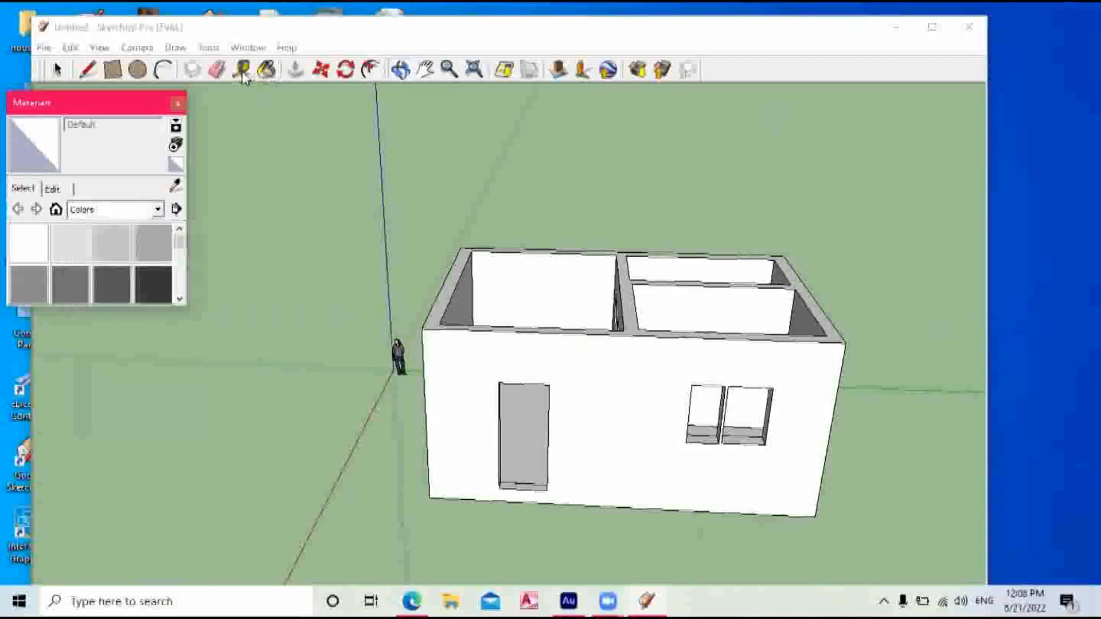
left_click(243, 72)
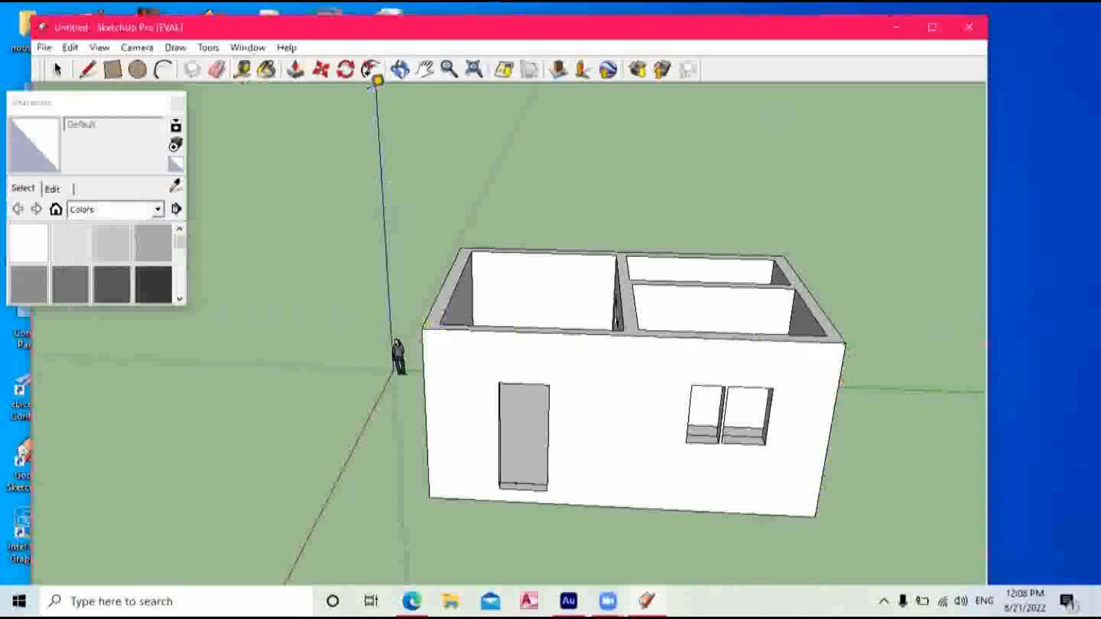
left_click(271, 74)
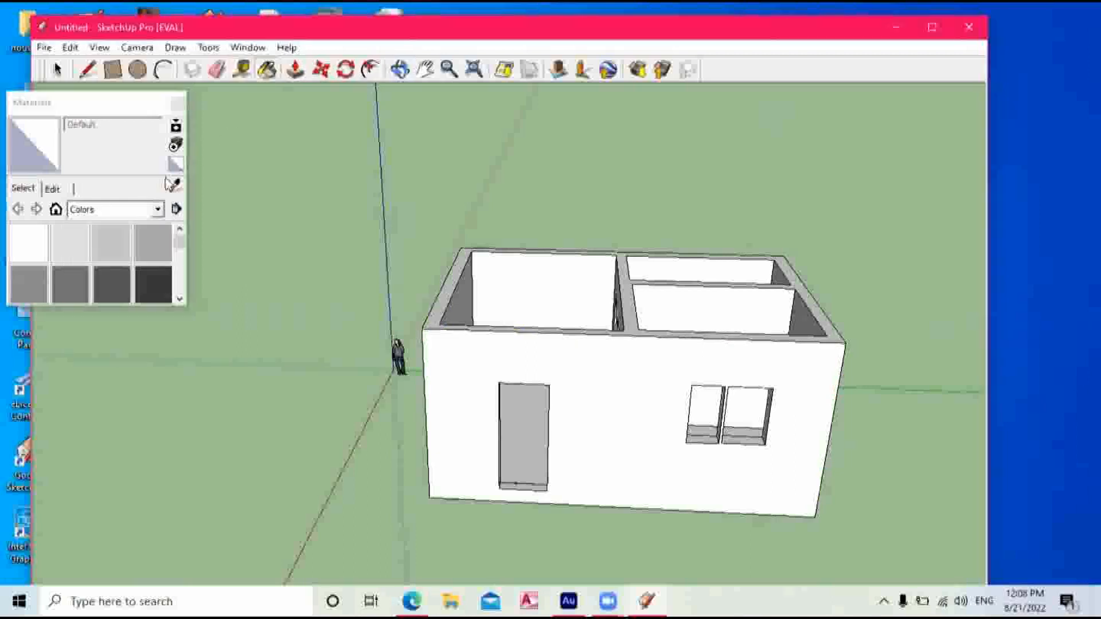
left_click(160, 209)
left_click(140, 315)
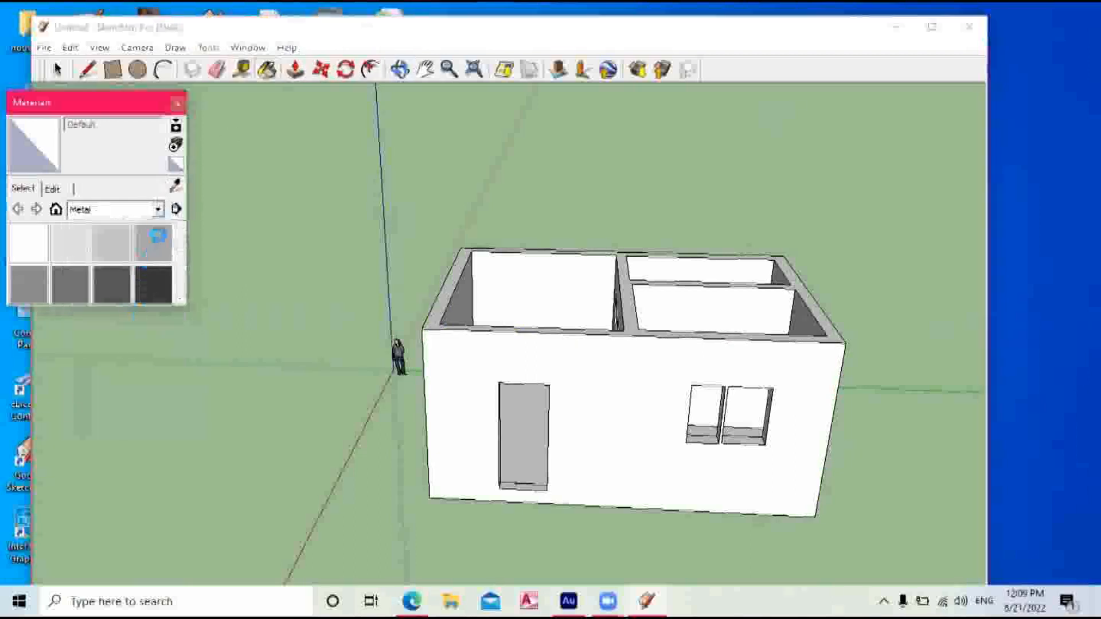
left_click(158, 210)
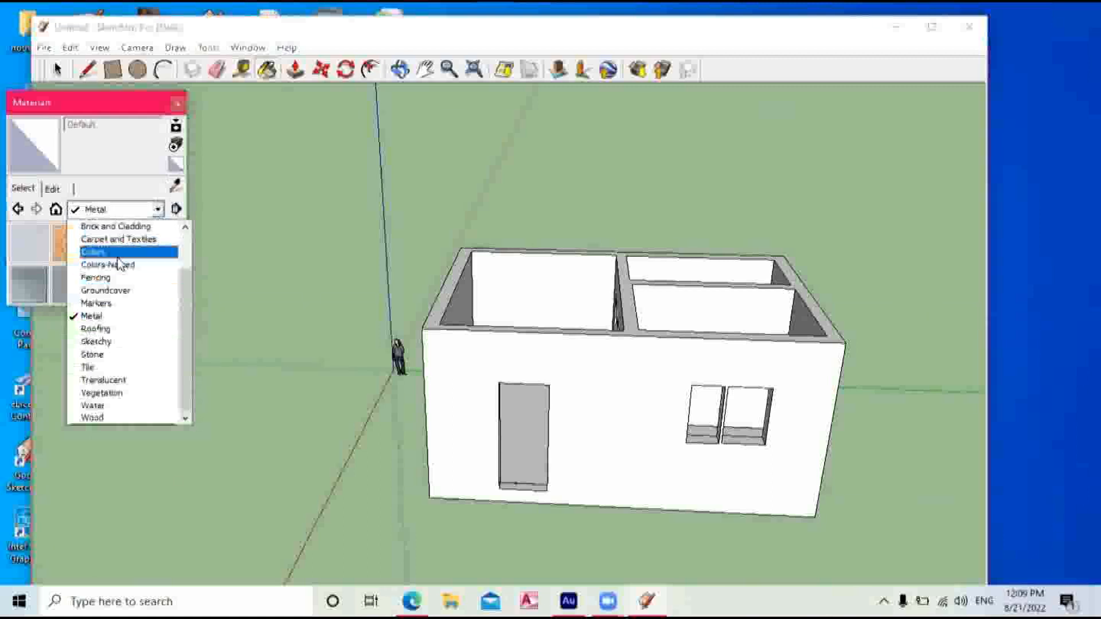
left_click(109, 265)
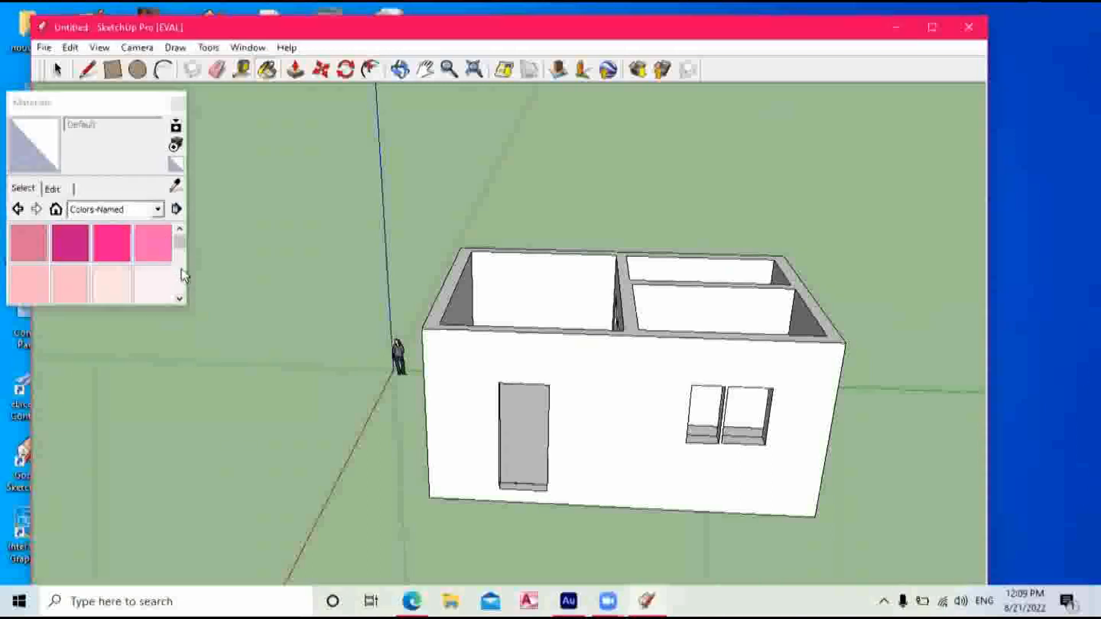
Try 0100_SteelBlue and 0099_LightSteelBlue on the front wall's outer face.
left_click_drag(185, 251, 191, 283)
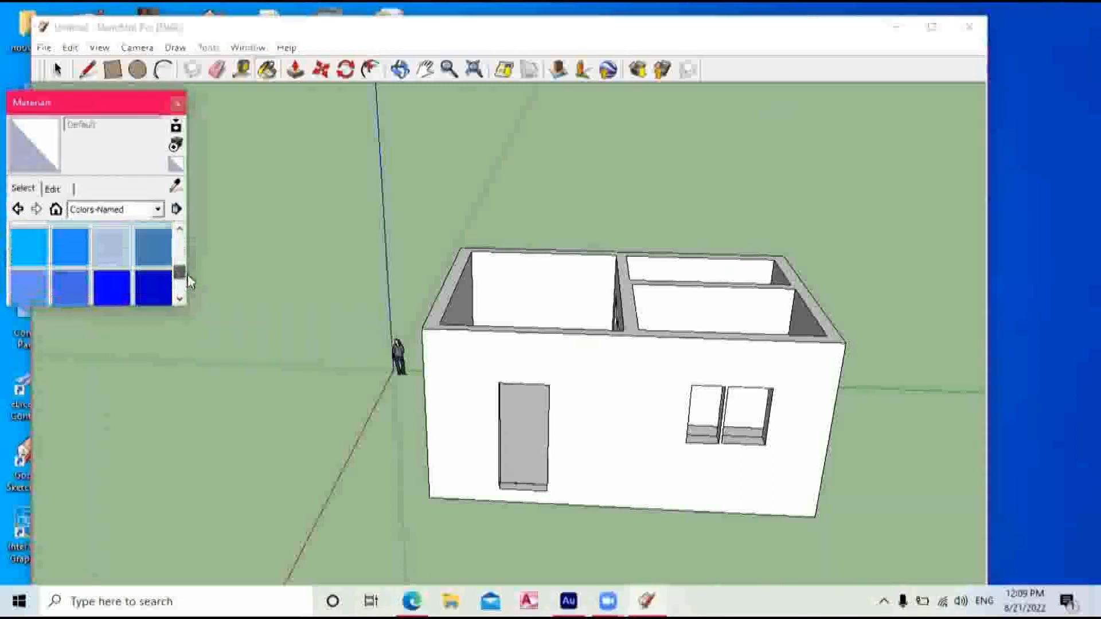
left_click(160, 253)
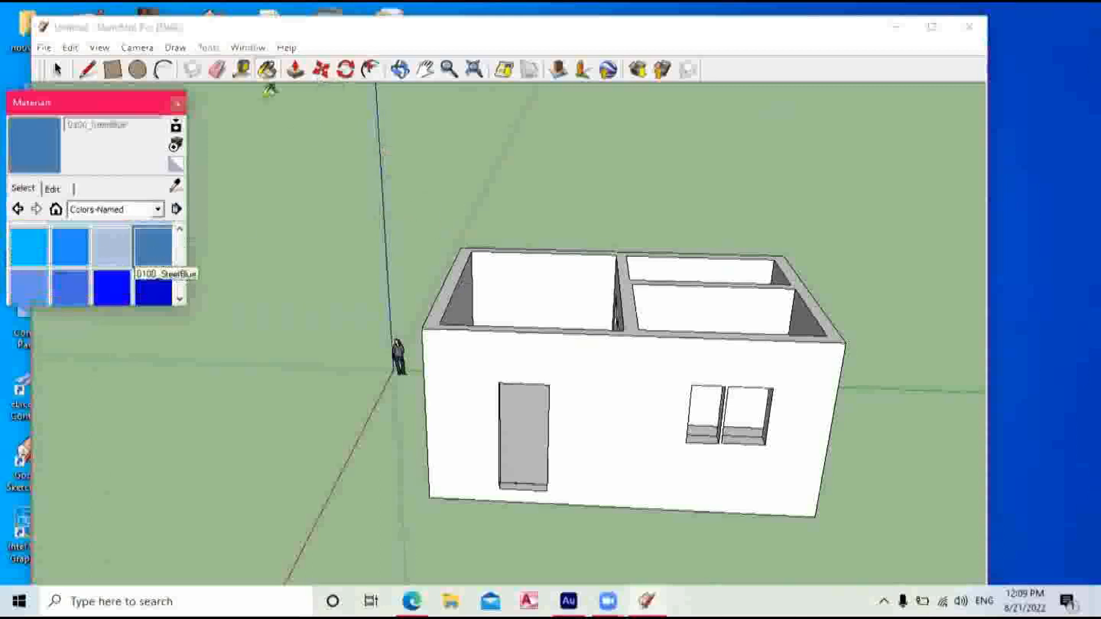
left_click(622, 408)
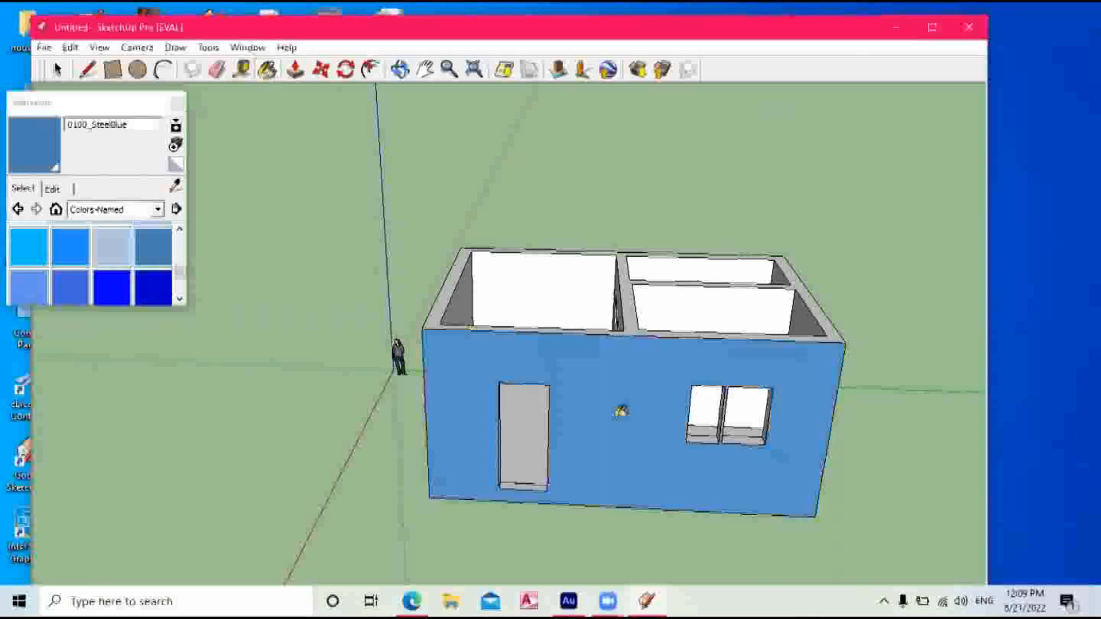
left_click(113, 252)
left_click(619, 425)
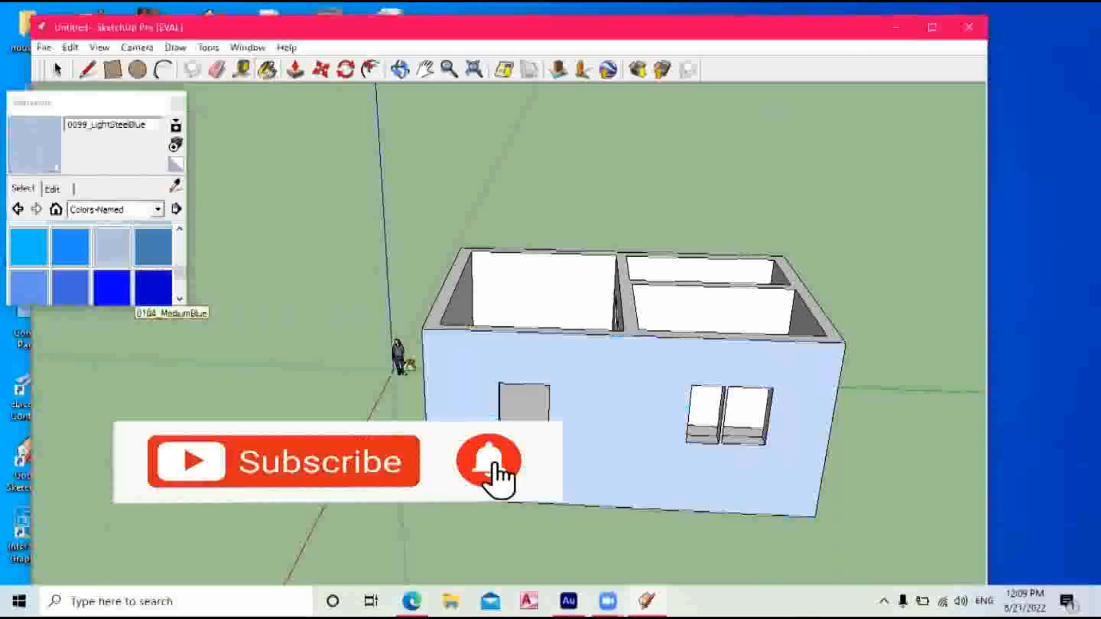
Paint the front wall and the outer end wall nearest the windows with 0101_CornflowerBlue.
left_click(29, 286)
left_click(630, 437)
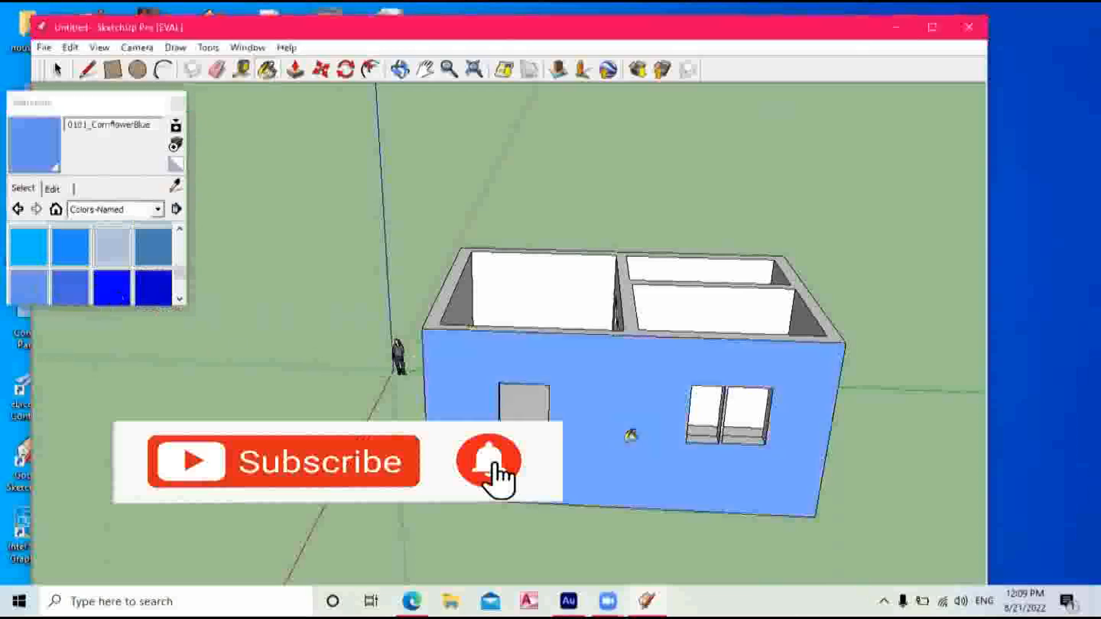
left_click(399, 70)
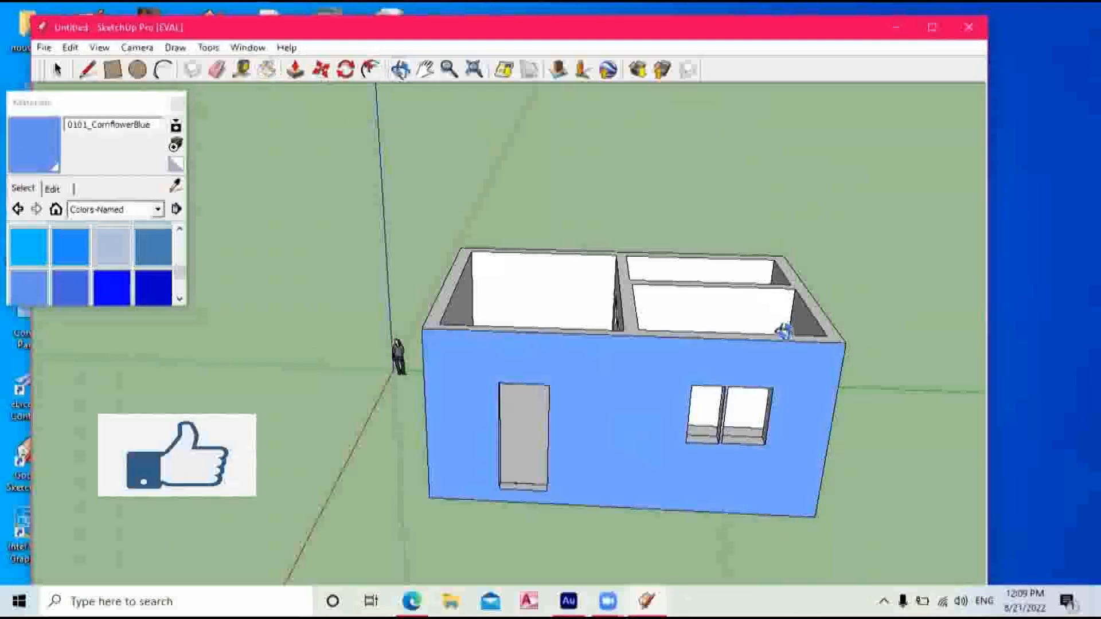
left_click_drag(783, 332, 451, 267)
left_click(266, 70)
left_click(641, 392)
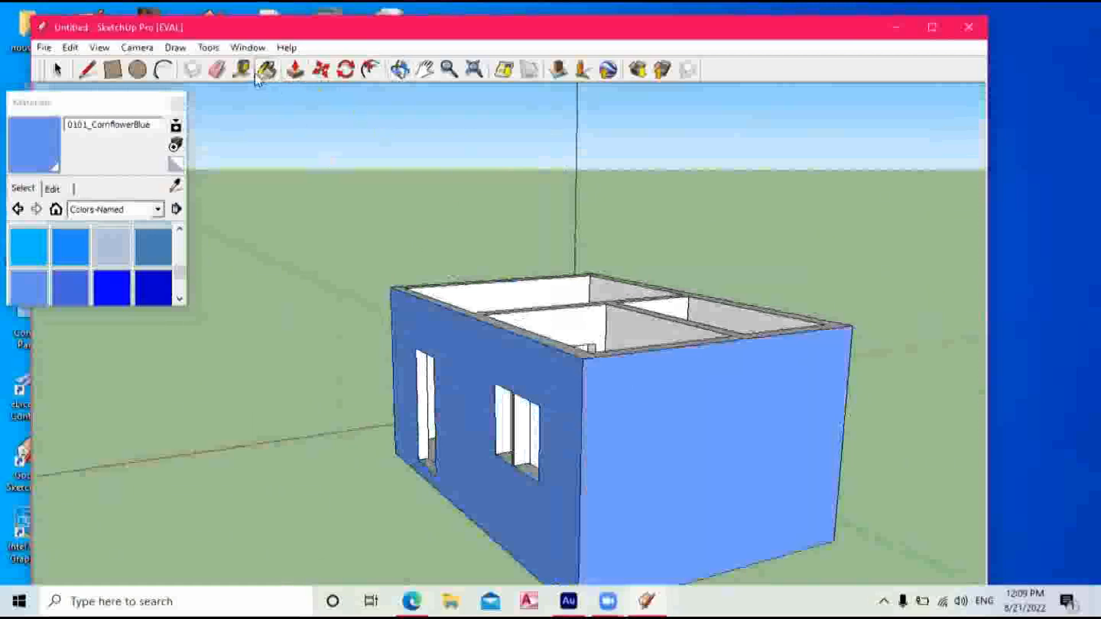
Paint the back wall and the remaining outer end wall with 0101_CornflowerBlue.
left_click(400, 69)
left_click_drag(590, 376, 334, 254)
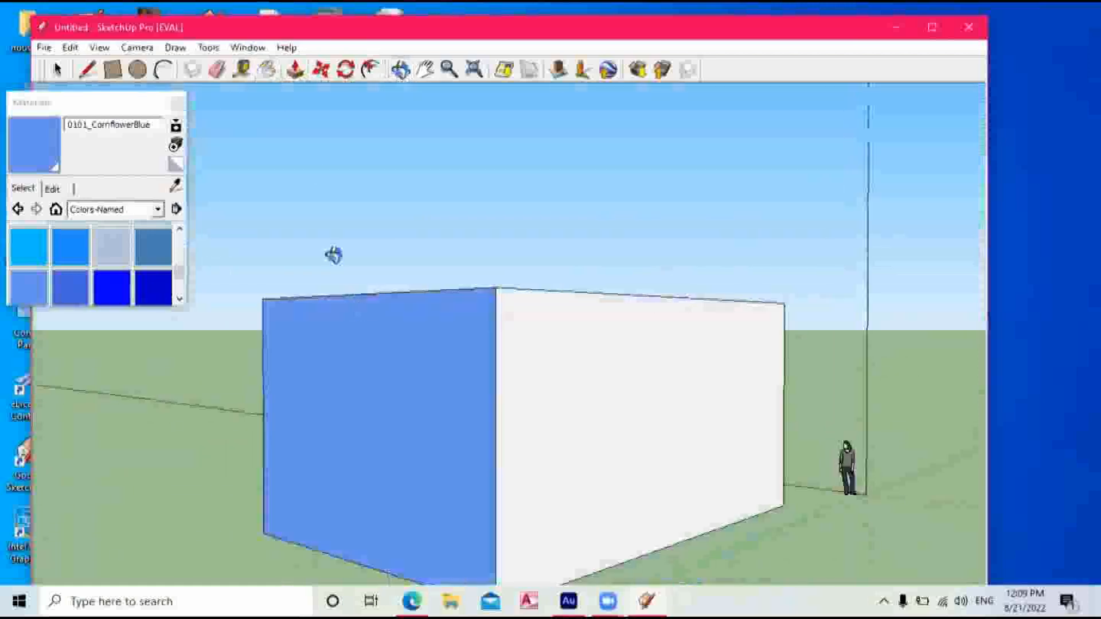
left_click(267, 70)
left_click(602, 351)
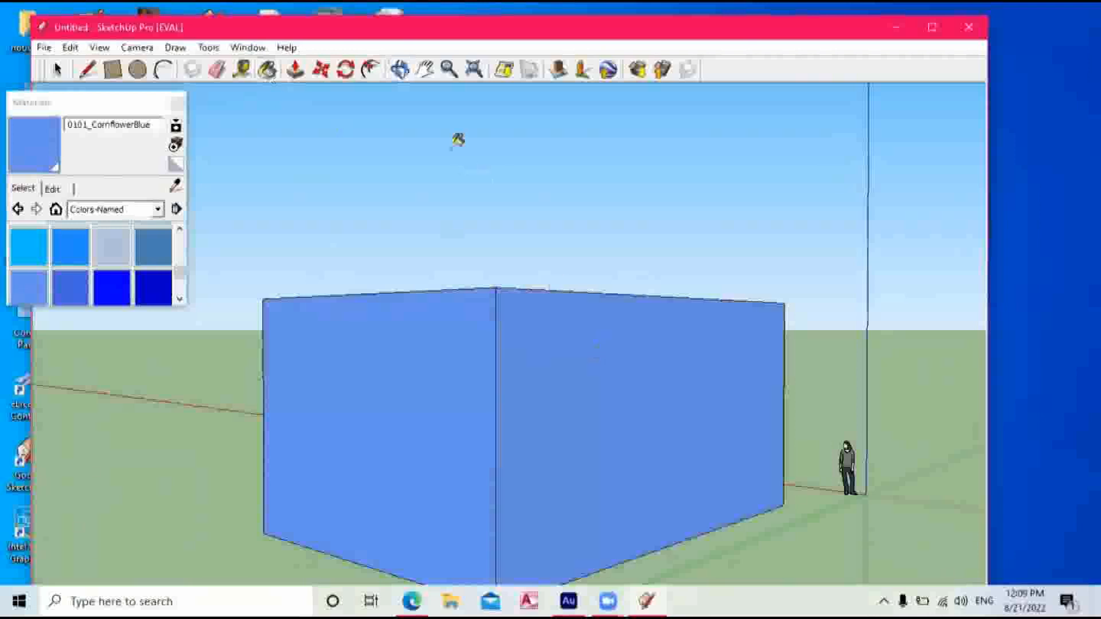
left_click(399, 69)
mouse_move(767, 331)
left_mouse_down()
mouse_move(294, 366)
mouse_move(518, 383)
mouse_move(364, 199)
left_mouse_up()
left_click(267, 69)
left_click(458, 330)
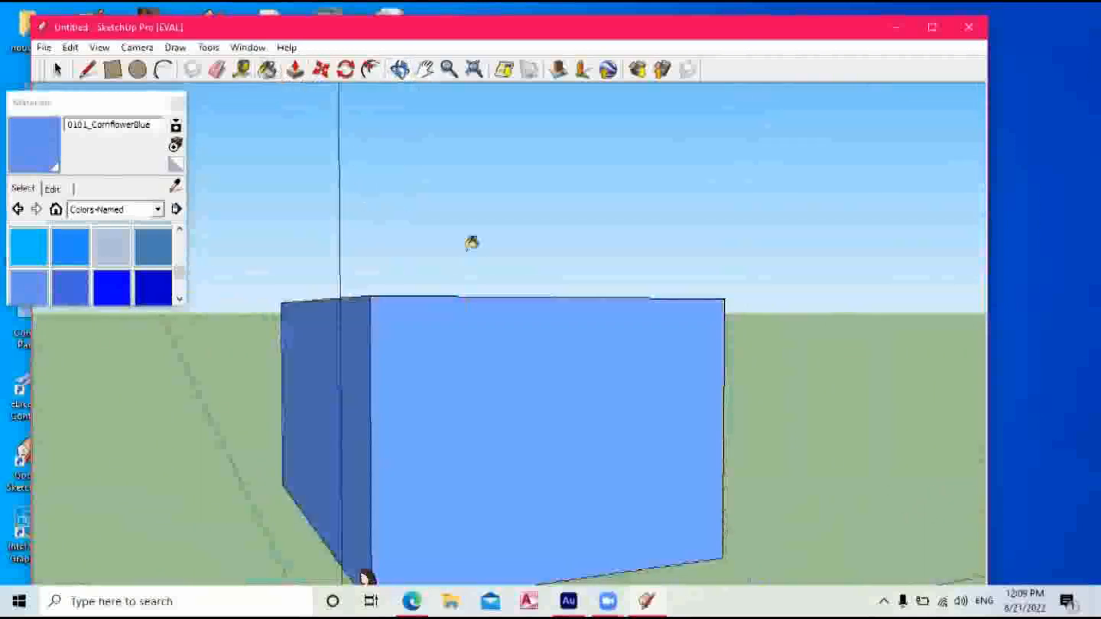
Draw a rectangle across the wall tops between diagonally opposite corners to cover all three rooms.
left_click(399, 69)
mouse_move(398, 208)
left_mouse_down()
mouse_move(440, 359)
mouse_move(756, 338)
mouse_move(604, 337)
mouse_move(741, 405)
mouse_move(733, 423)
mouse_move(582, 214)
mouse_move(413, 287)
mouse_move(573, 184)
mouse_move(440, 266)
mouse_move(347, 280)
mouse_move(361, 317)
mouse_move(403, 339)
mouse_move(493, 299)
left_mouse_up()
scroll(493, 299, "down", 5)
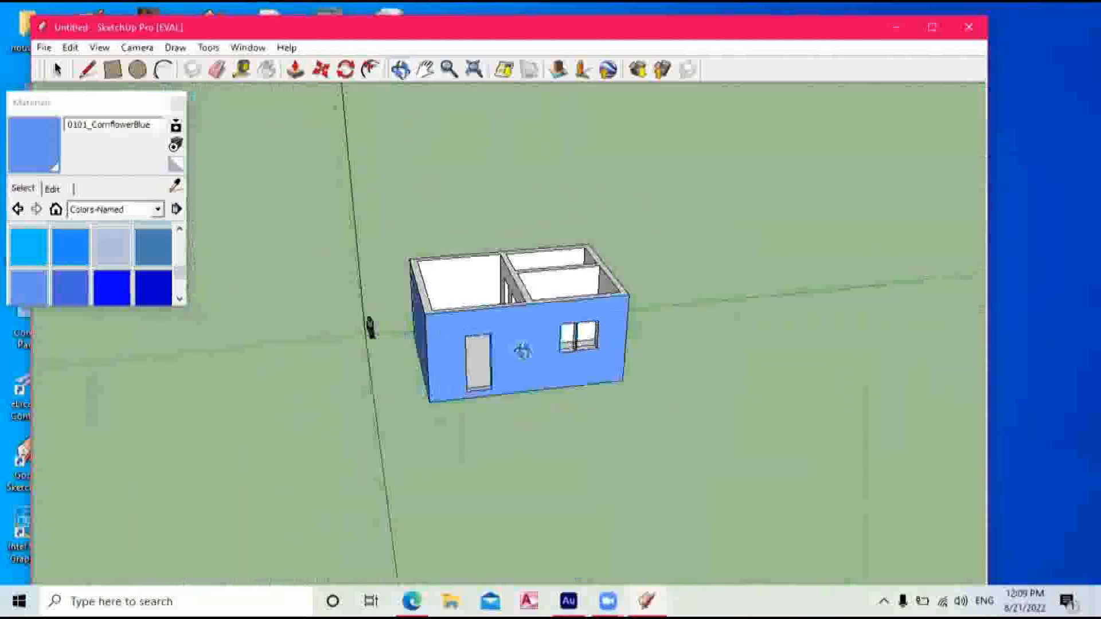
left_click_drag(576, 368, 533, 321)
scroll(427, 356, "up", 3)
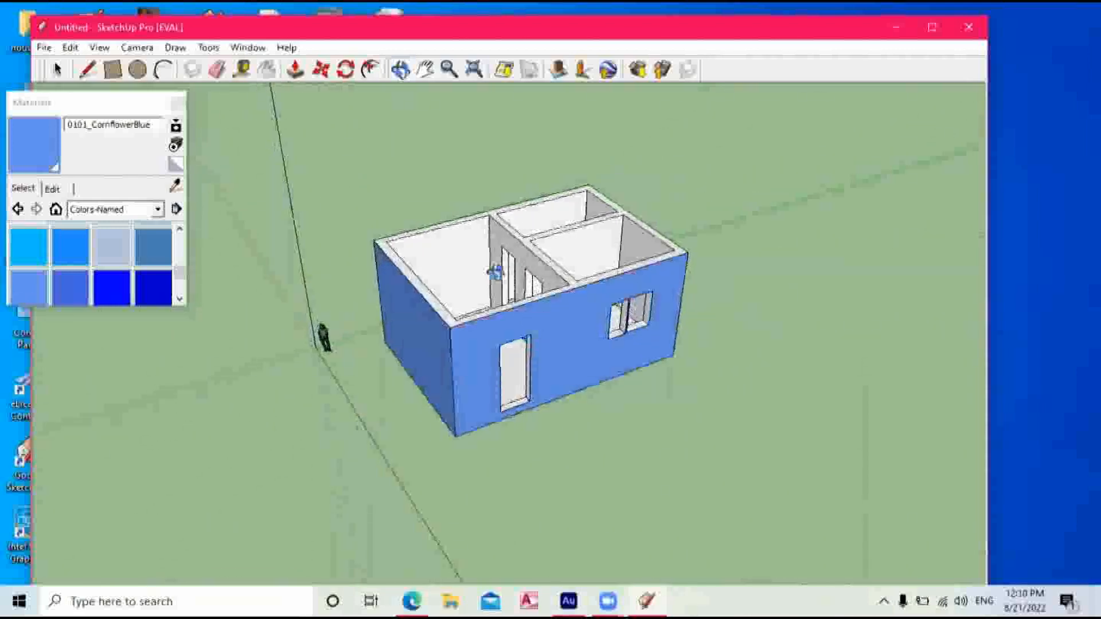
left_click(112, 71)
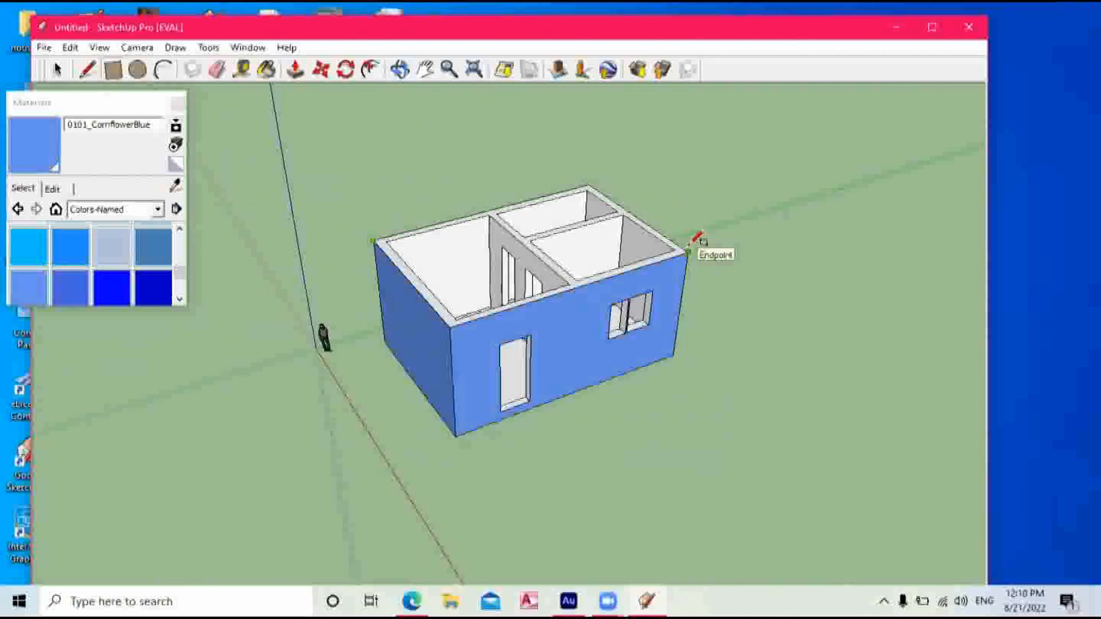
scroll(296, 91, "up", 2)
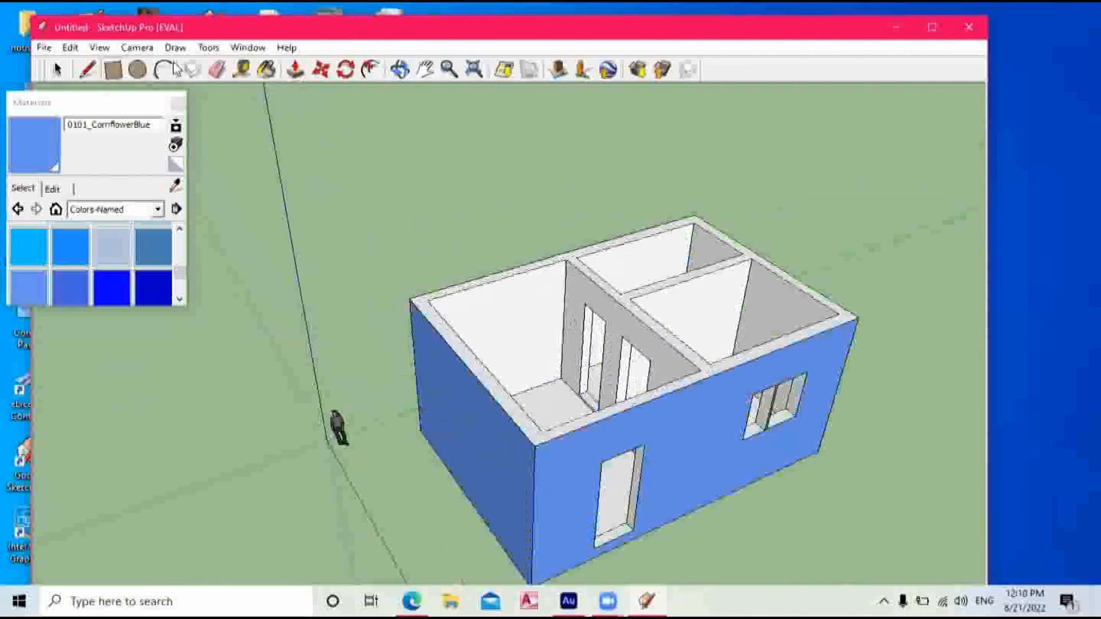
left_click(422, 294)
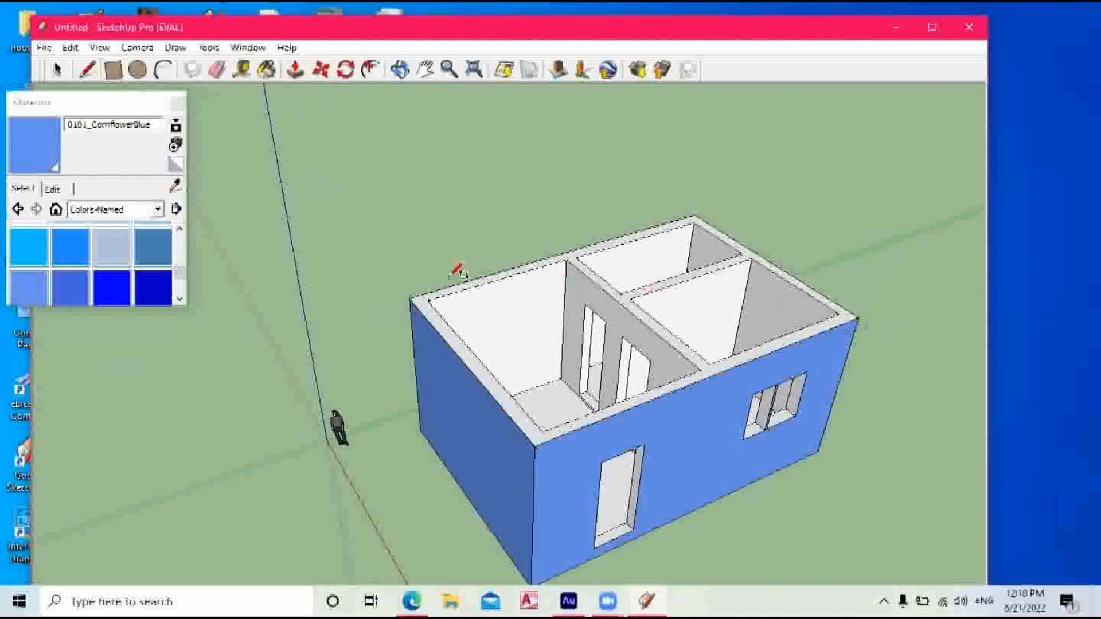
left_click(430, 299)
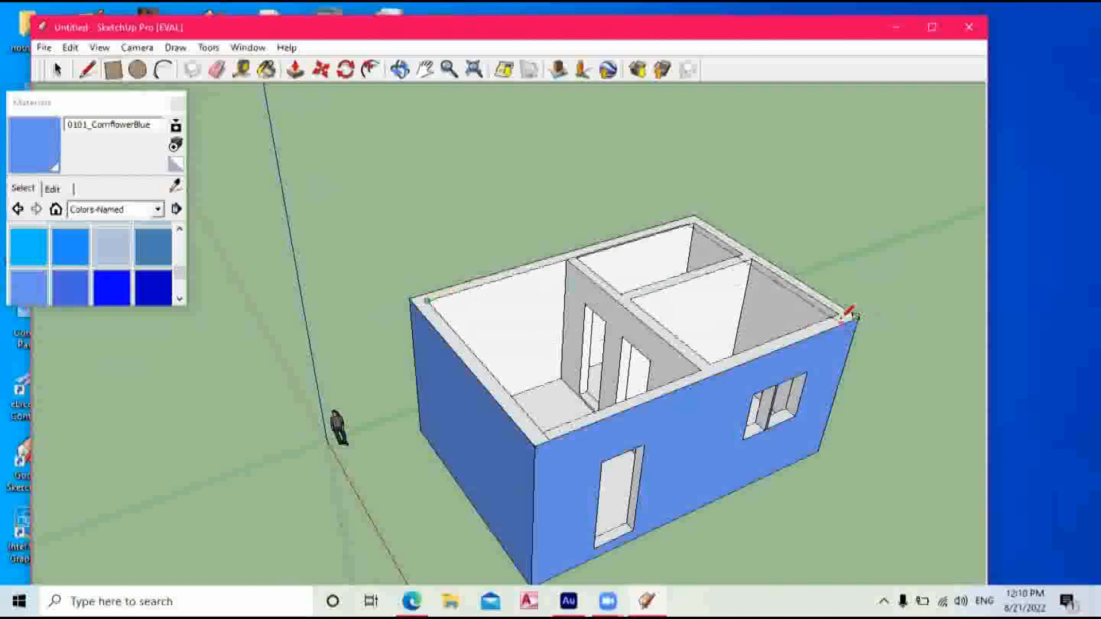
left_click(848, 310)
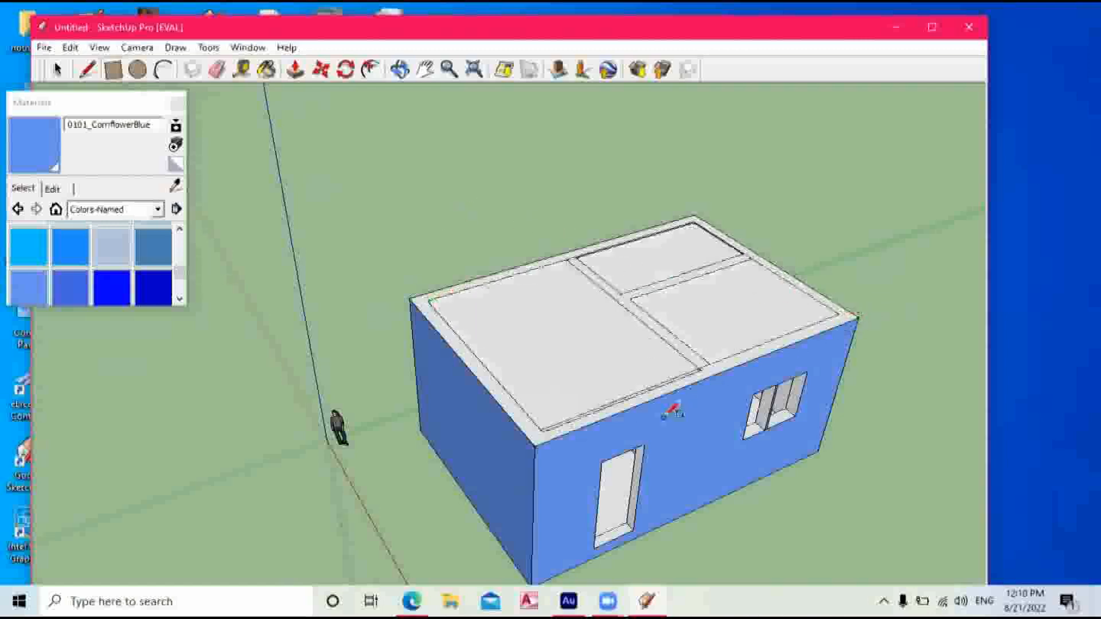
Erase the largest room's inner wall lines along its outer end and front on the roof, undoing the stray erasure at the partition.
scroll(671, 411, "up", 5)
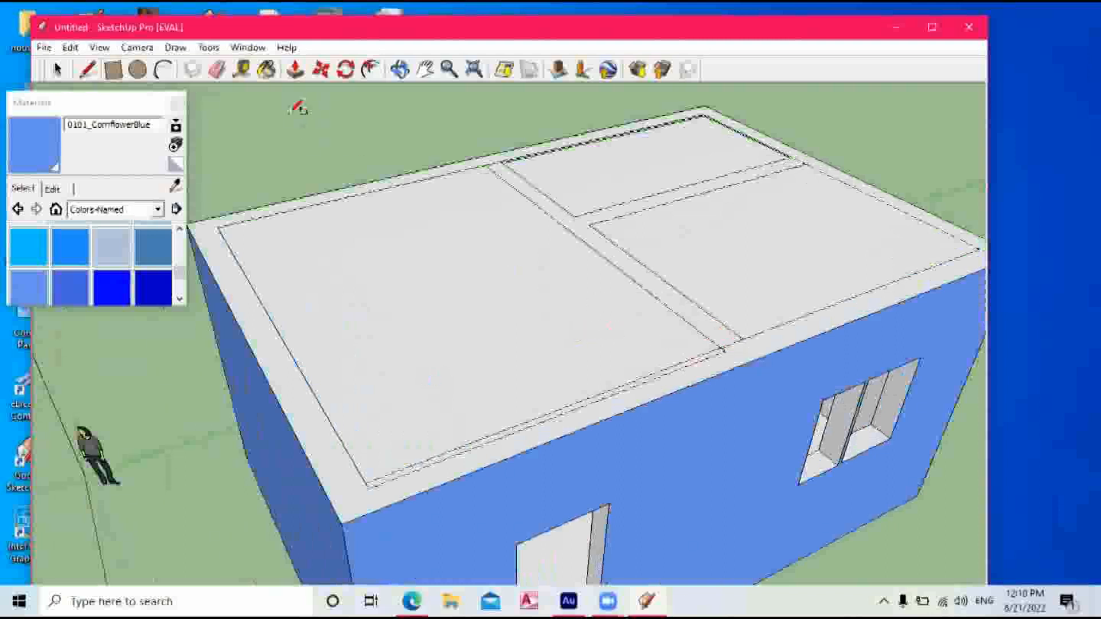
left_click(221, 72)
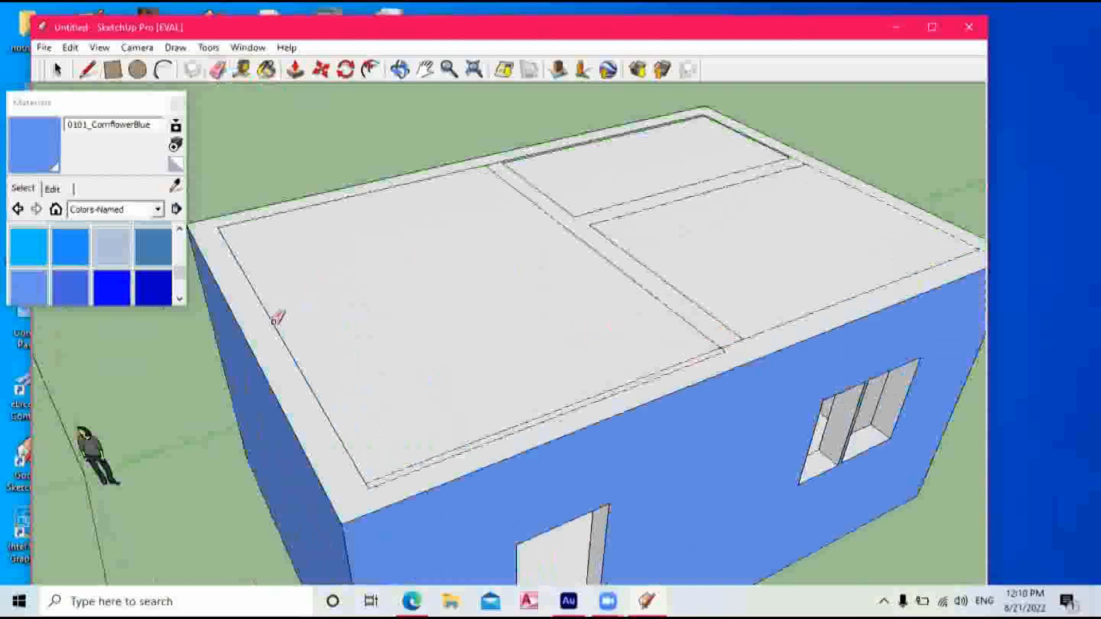
left_click(273, 321)
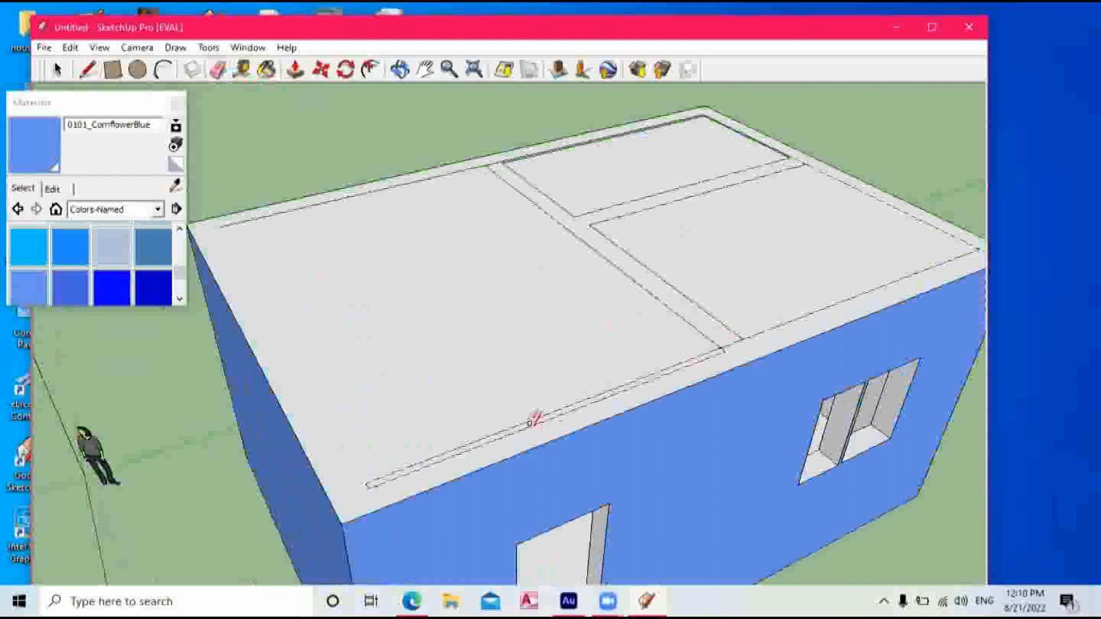
left_click(535, 422)
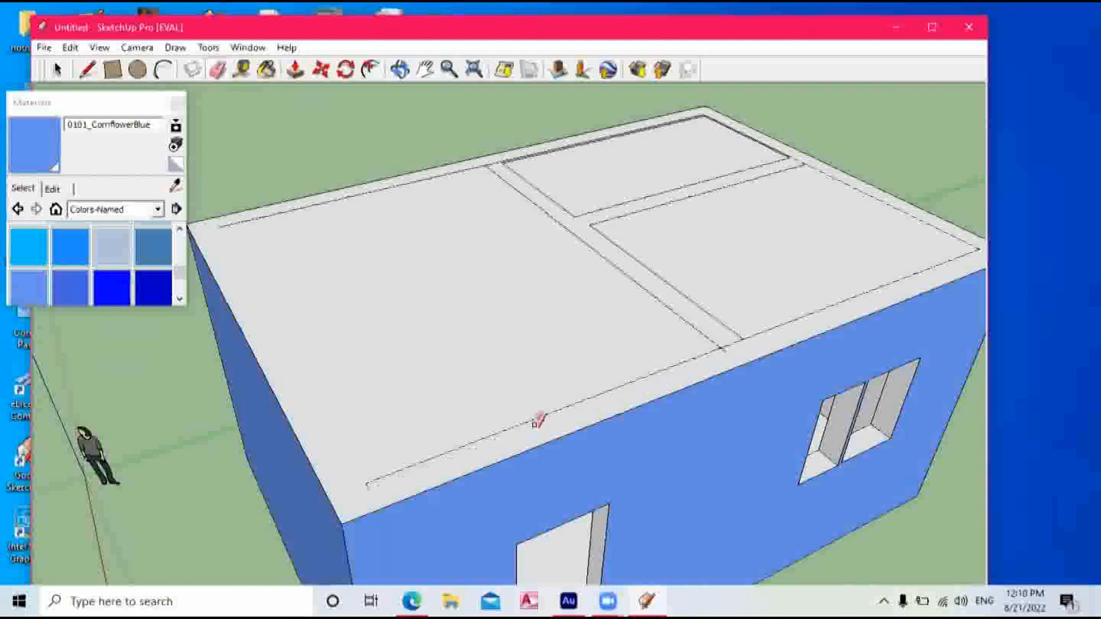
left_click(543, 411)
left_click(738, 338)
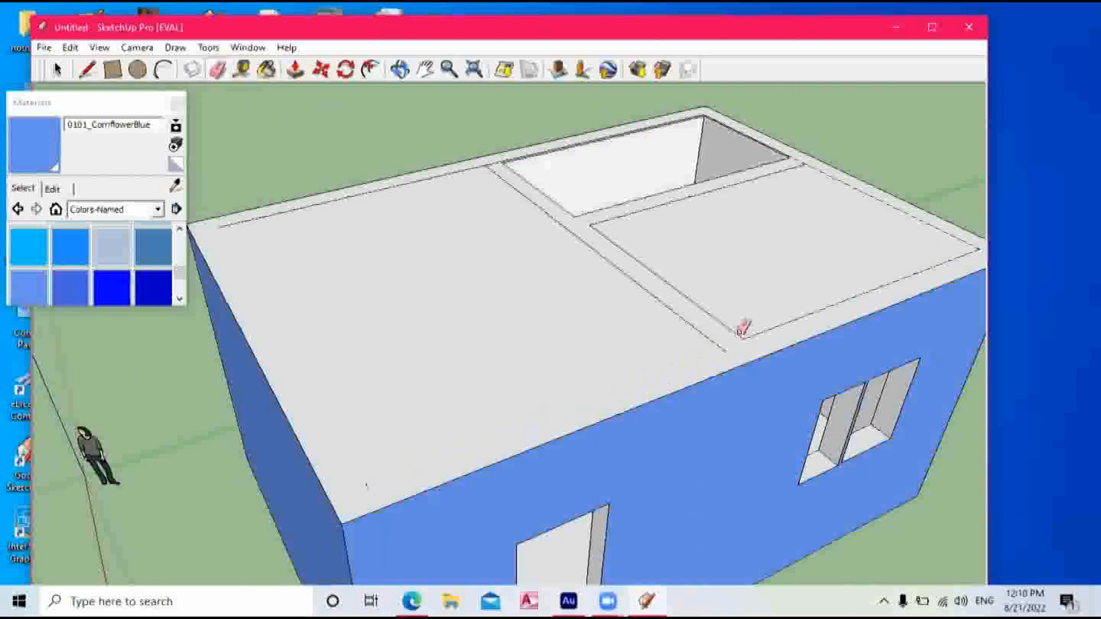
key("ctrl+z")
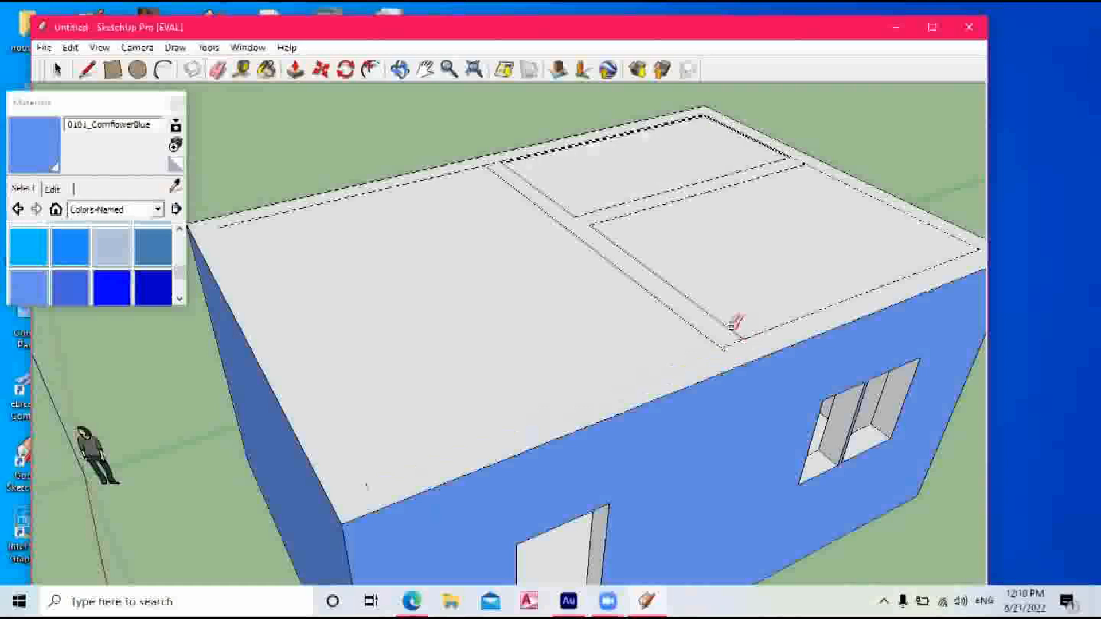
Erase the partition wall lines on the roof between the largest room and the smaller rooms, and at the front small room.
scroll(713, 278, "up", 2)
left_click(436, 131)
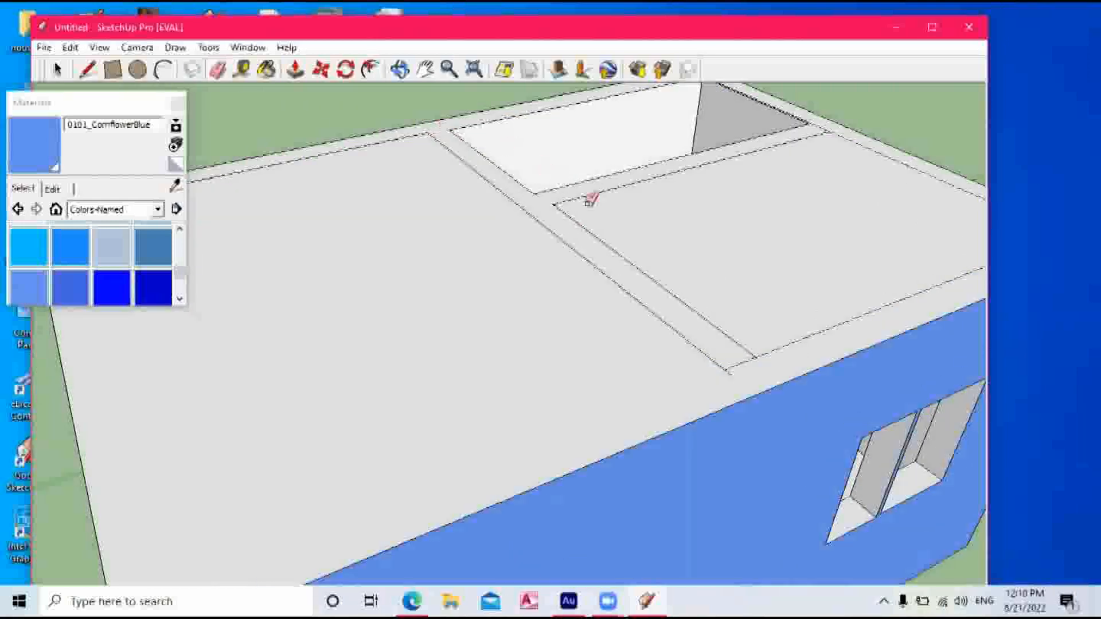
left_click(403, 73)
left_click_drag(542, 246, 622, 361)
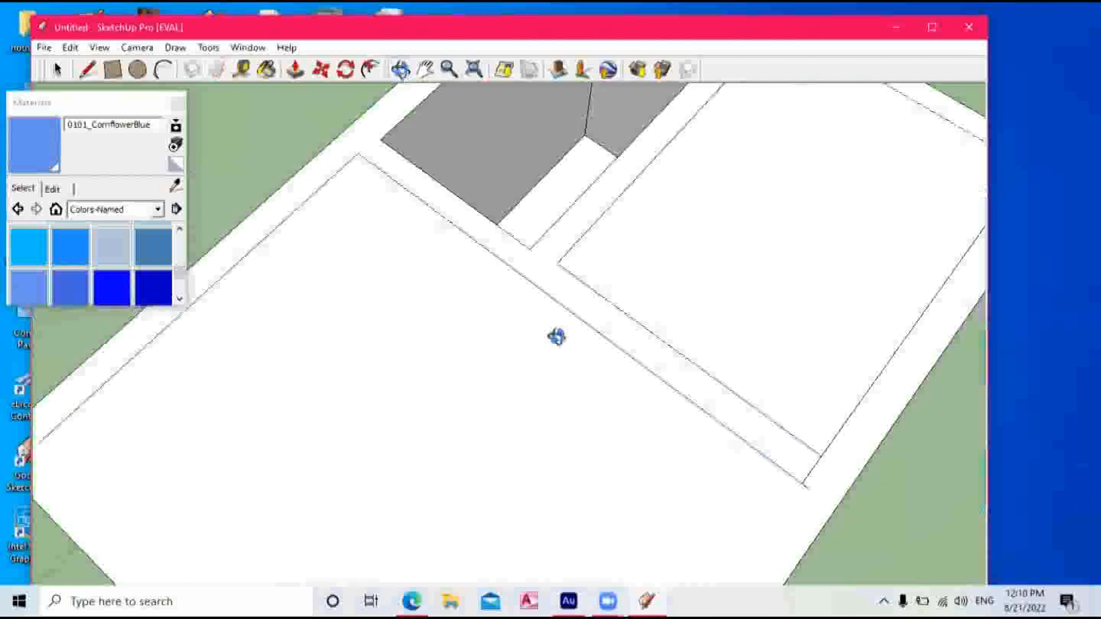
left_click_drag(557, 337, 391, 209)
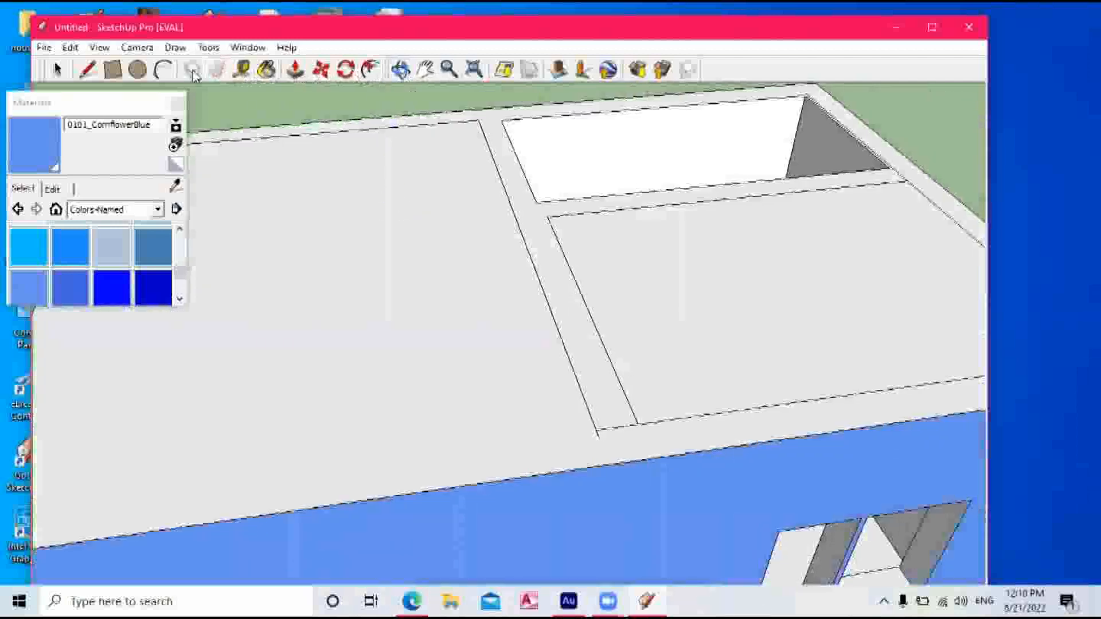
left_click(218, 73)
left_click(602, 211)
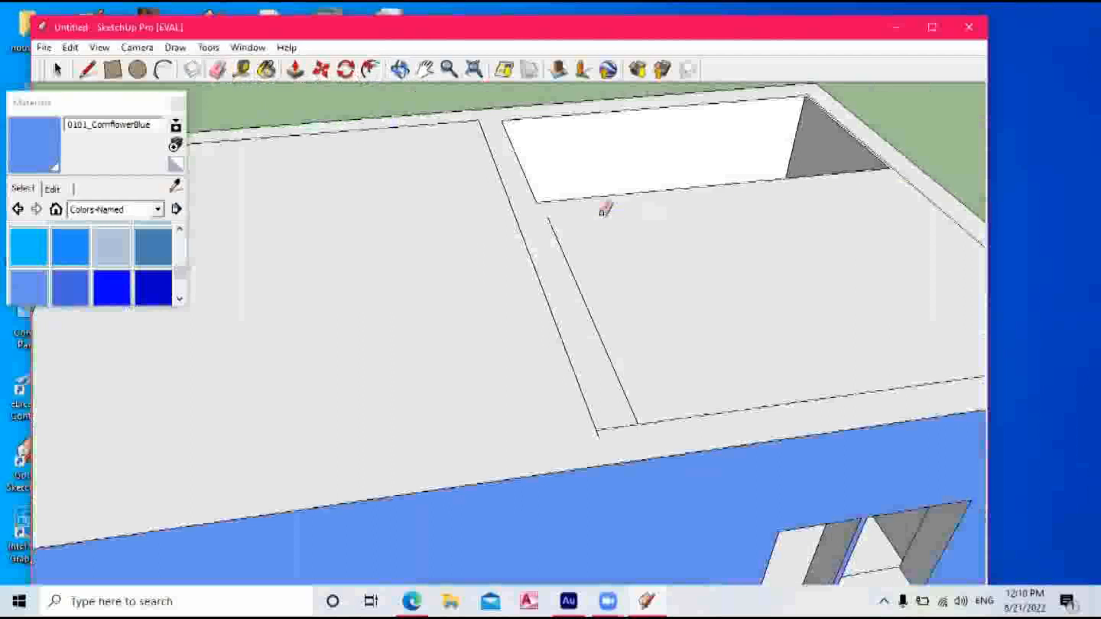
left_click_drag(572, 264, 552, 291)
left_click_drag(624, 425, 602, 425)
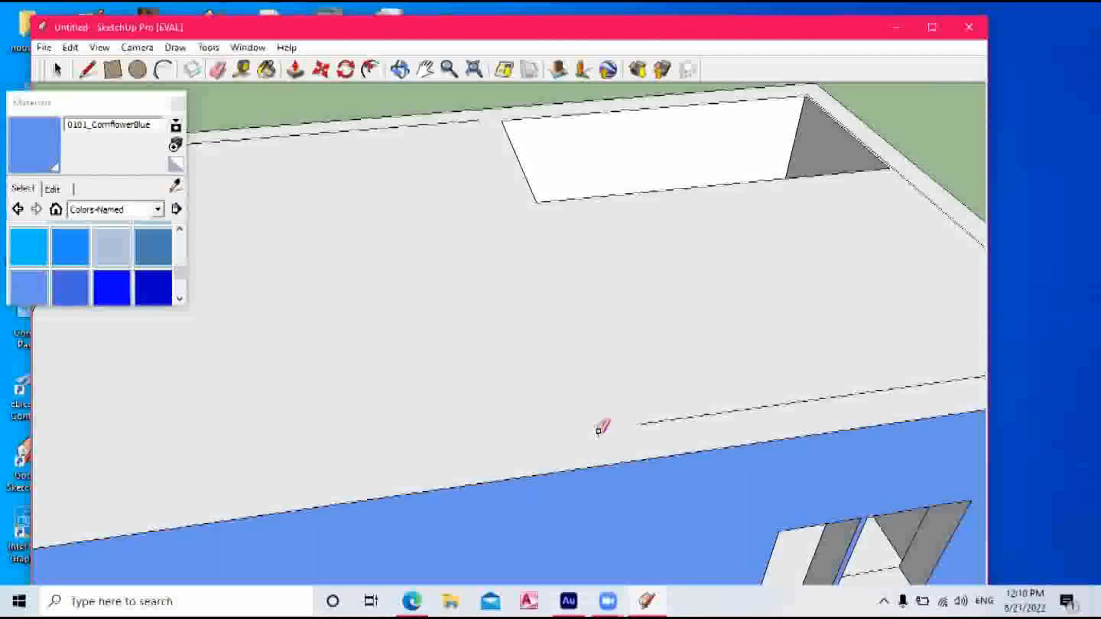
Erase the remaining inner wall lines on the roof along its front, back and outer end, including those around the back small room.
left_click(683, 417)
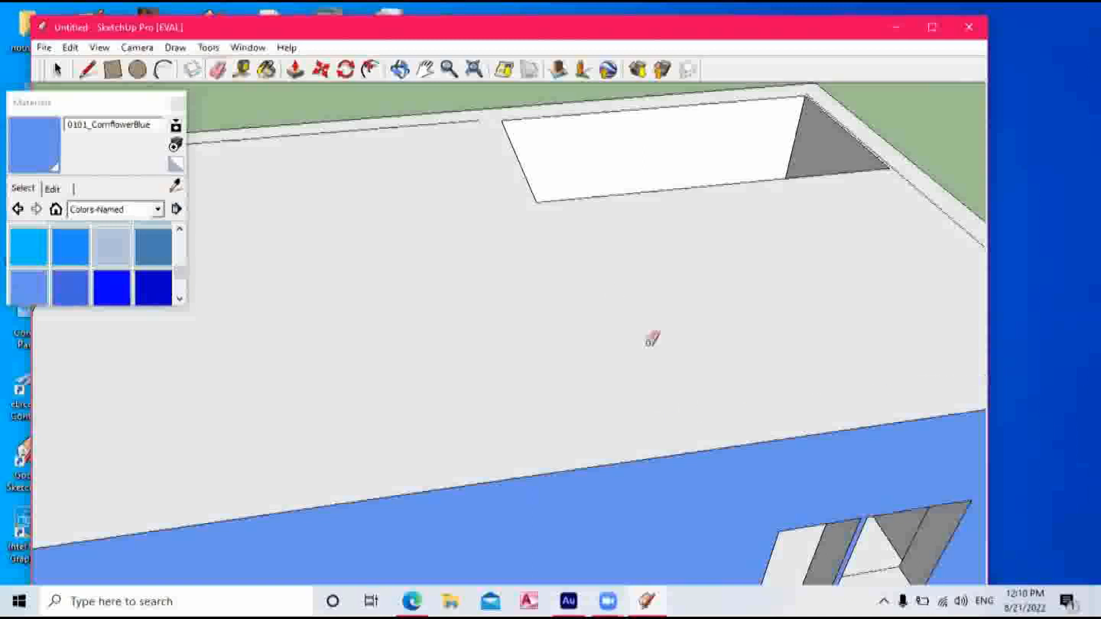
left_click(451, 121)
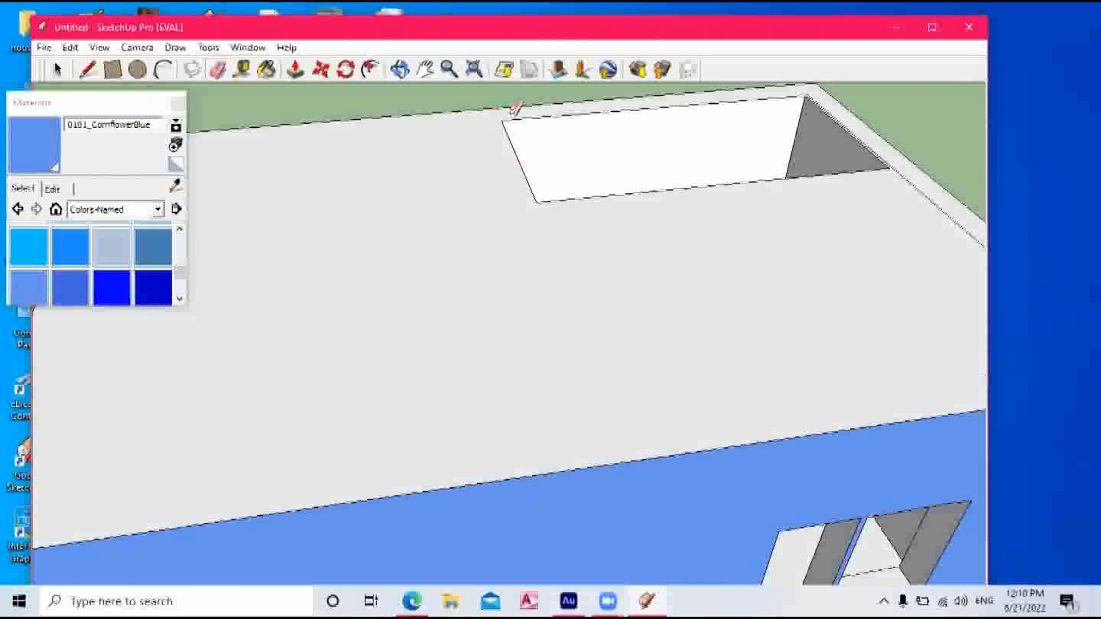
left_click_drag(516, 118, 516, 150)
left_click_drag(546, 200, 642, 193)
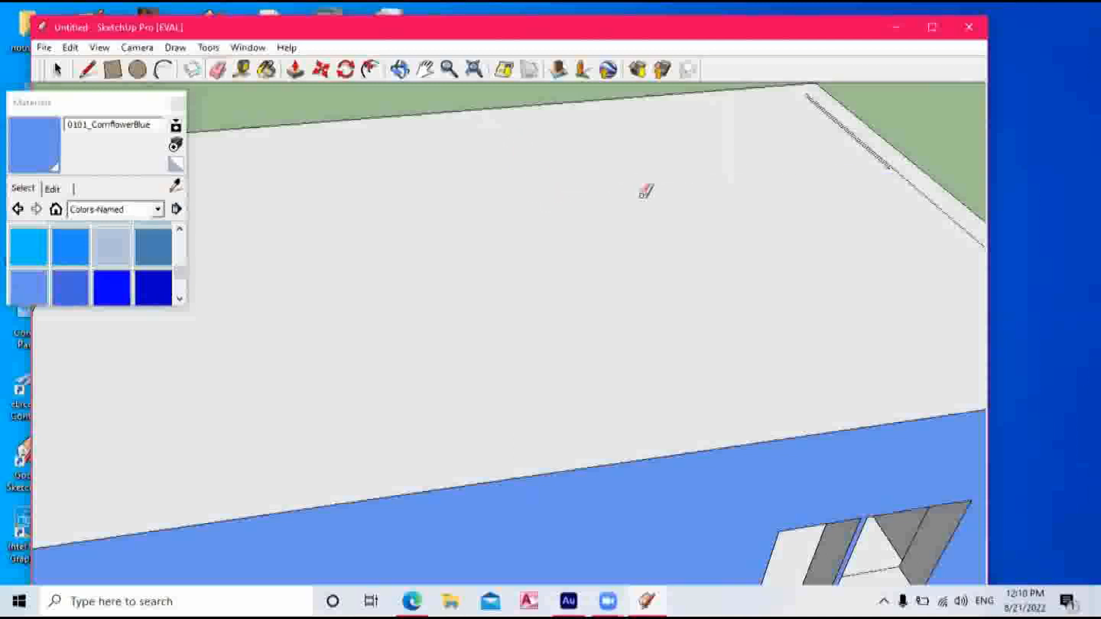
mouse_move(889, 154)
left_mouse_down()
mouse_move(916, 179)
mouse_move(919, 219)
left_mouse_up()
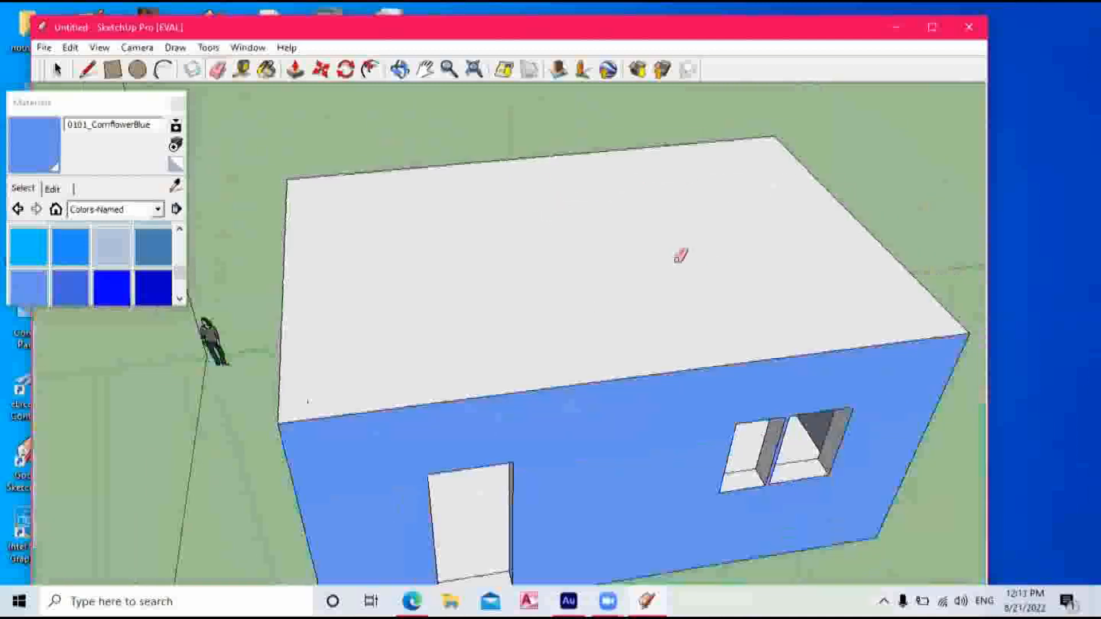
scroll(680, 256, "down", 3)
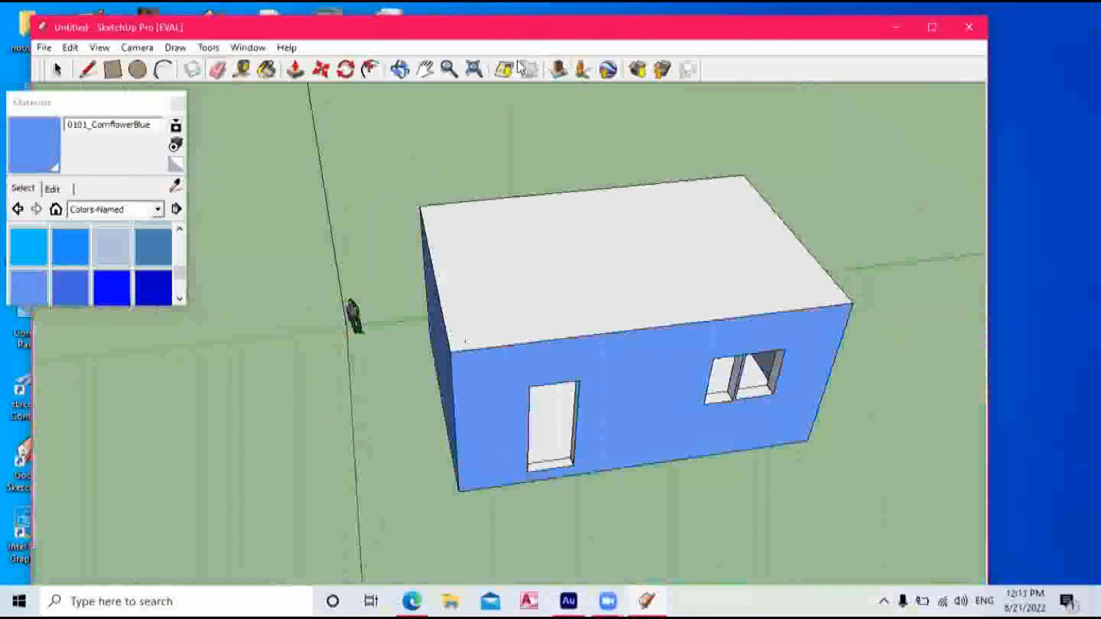
Examine the roofed building from several sides and look through its window into the rooms.
left_click(425, 71)
left_click(400, 69)
left_click_drag(590, 341, 780, 337)
left_click_drag(610, 359, 622, 406)
scroll(566, 380, "up", 5)
scroll(567, 380, "up", 5)
left_click_drag(513, 413, 557, 451)
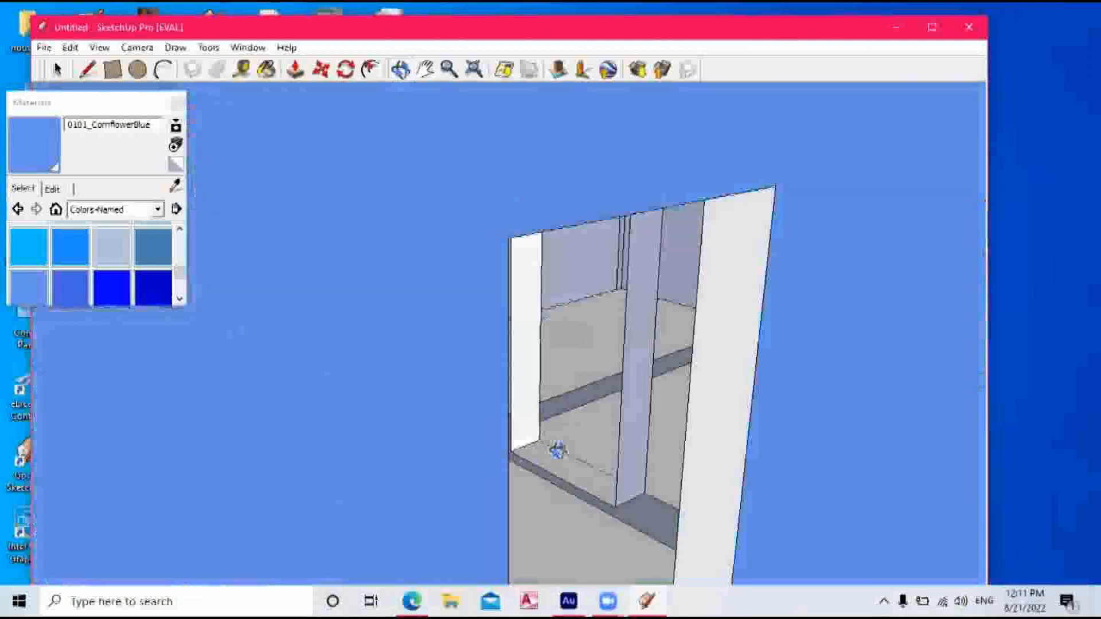
scroll(622, 435, "down", 7)
left_click_drag(715, 425, 440, 367)
left_click_drag(572, 431, 528, 267)
scroll(564, 374, "down", 5)
scroll(609, 372, "up", 5)
scroll(457, 339, "down", 3)
scroll(453, 393, "up", 4)
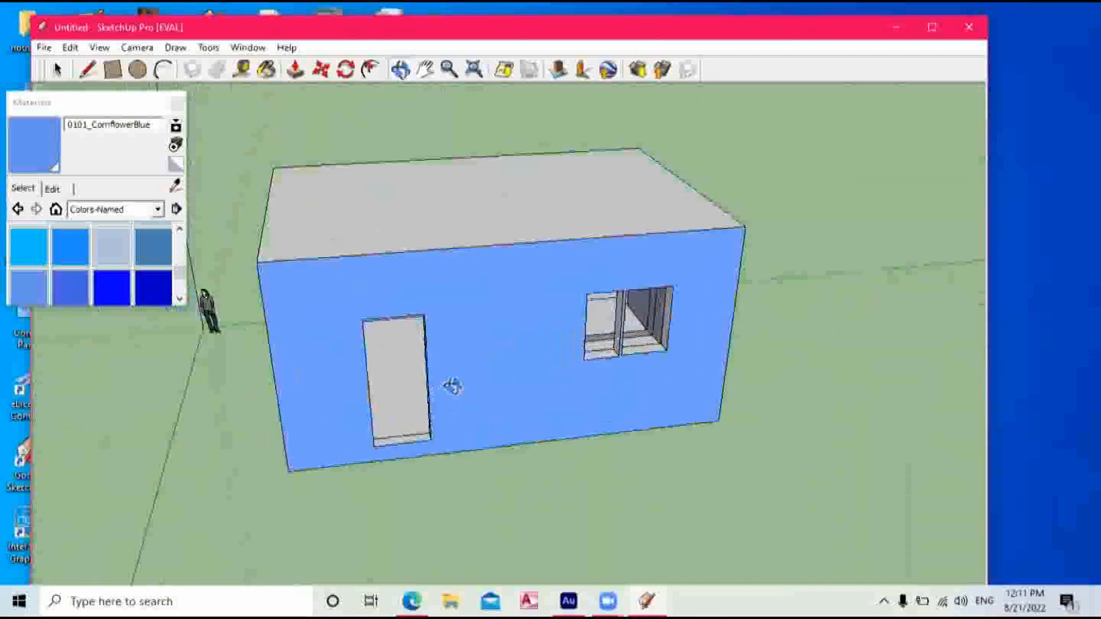
scroll(456, 359, "down", 3)
left_click_drag(456, 359, 592, 373)
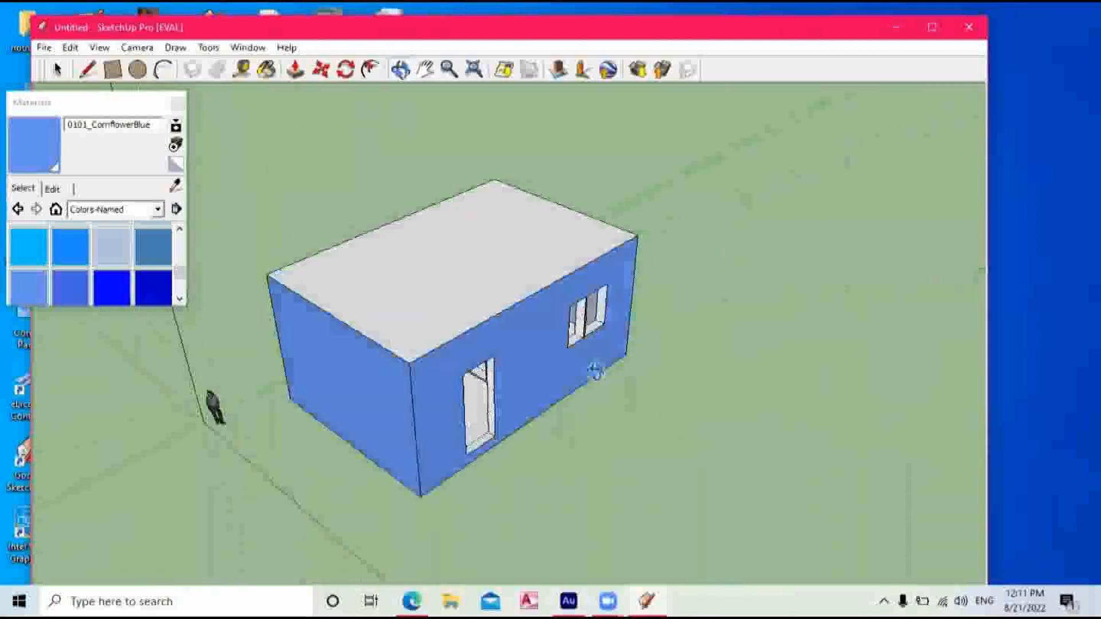
mouse_move(469, 314)
left_mouse_down()
mouse_move(387, 327)
mouse_move(372, 350)
left_mouse_up()
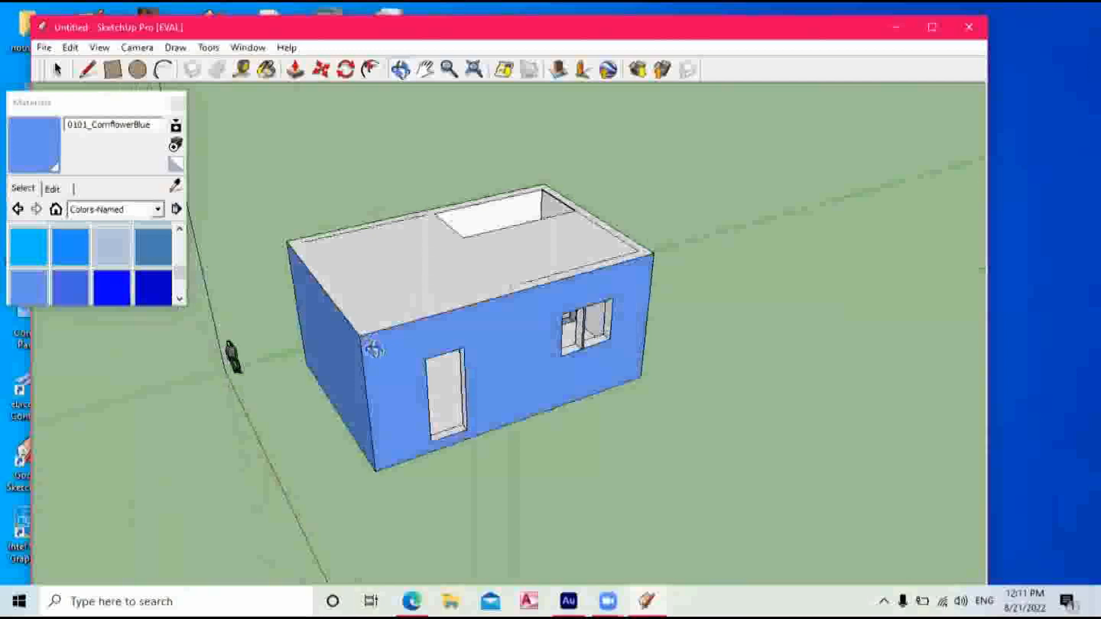
Undo the line erasures on the roof and the roof rectangle covering the three rooms.
key("ctrl+z")
key("ctrl+z")
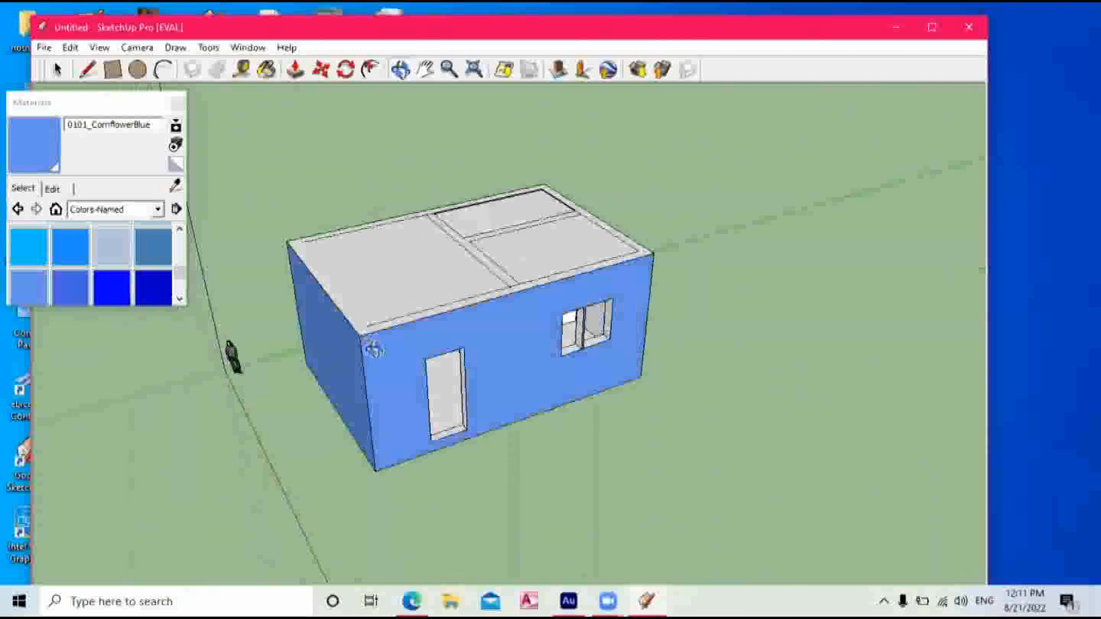
key("ctrl+z")
Draw a rectangle similar in size to the building's footprint on the open ground beside its windowed end.
left_click_drag(528, 297, 800, 376)
scroll(754, 395, "down", 3)
left_click(425, 70)
left_click_drag(583, 216, 406, 194)
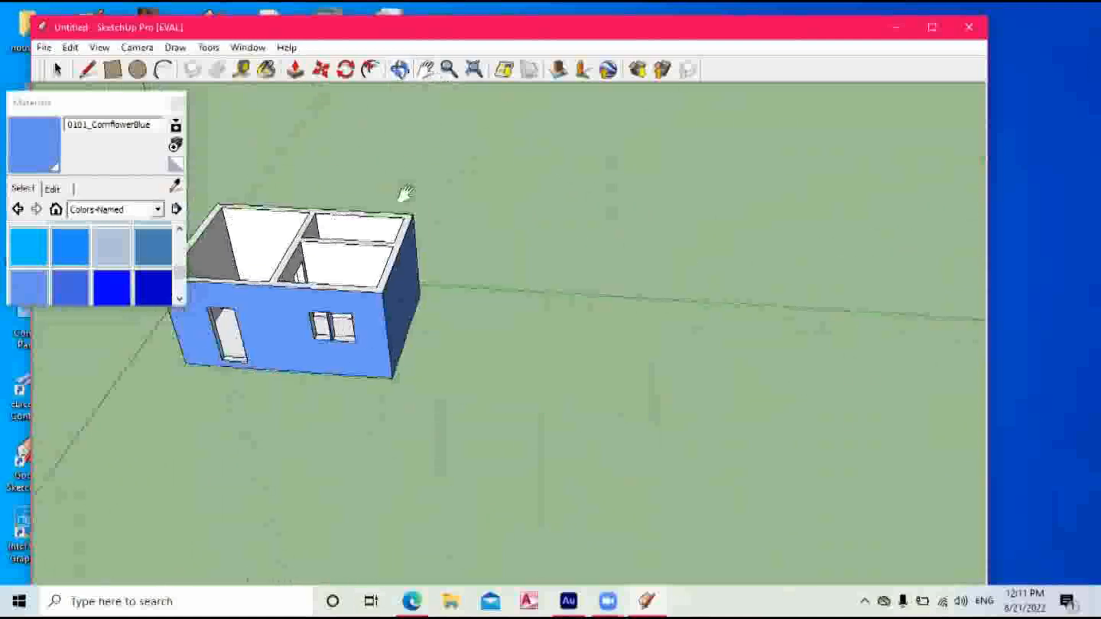
left_click(114, 71)
left_click(464, 299)
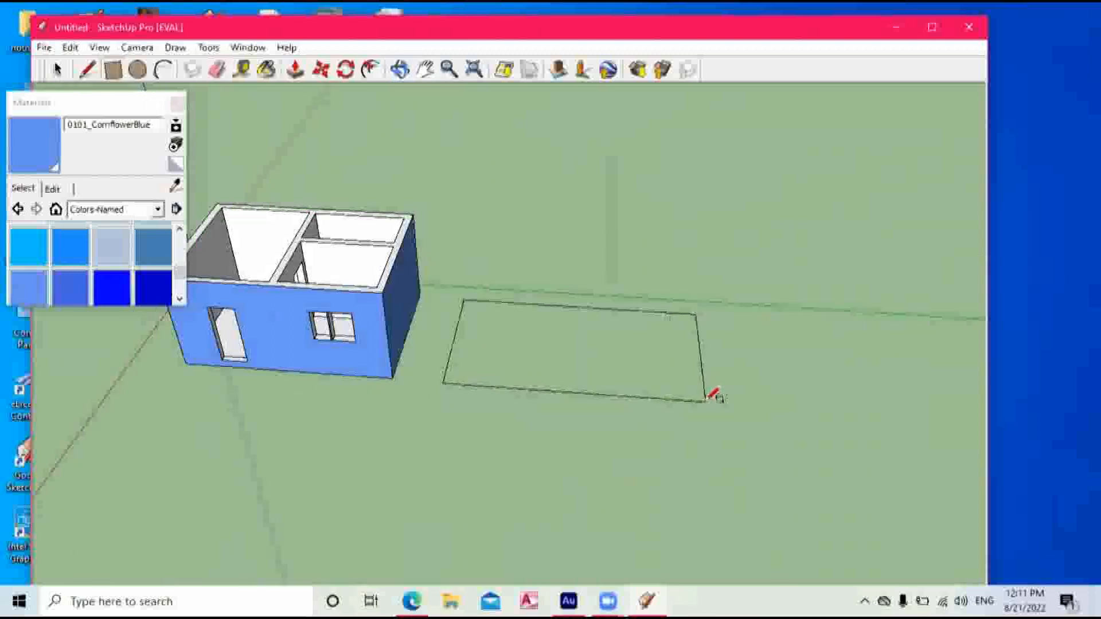
left_click(701, 402)
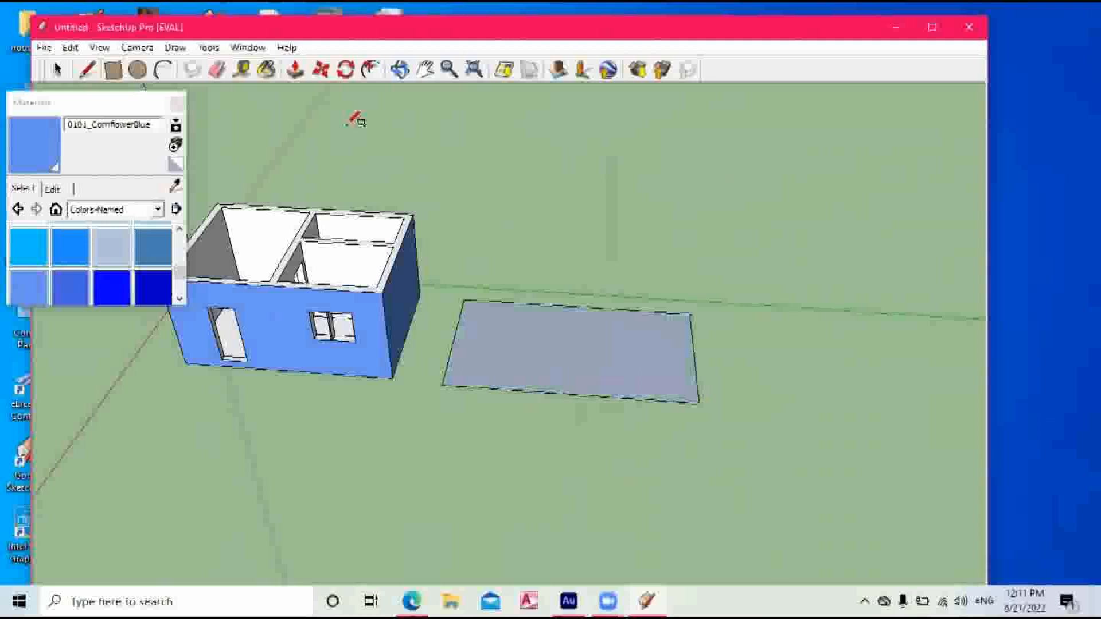
Push/Pull the ground rectangle up into a solid box about as tall as the neighbouring building.
left_click(291, 69)
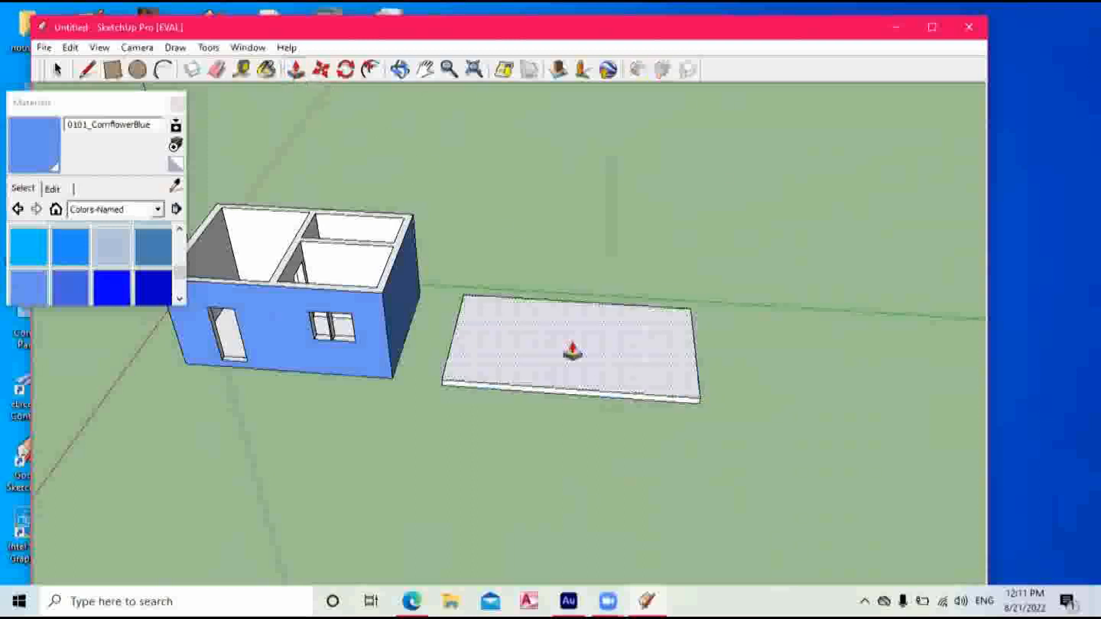
left_click(567, 353)
left_click(590, 284)
Paint the new box's front face and the end face away from the building with 0101_CornflowerBlue.
left_click(399, 69)
left_click_drag(619, 353, 651, 152)
left_click_drag(619, 287, 674, 407)
left_click_drag(497, 256, 517, 245)
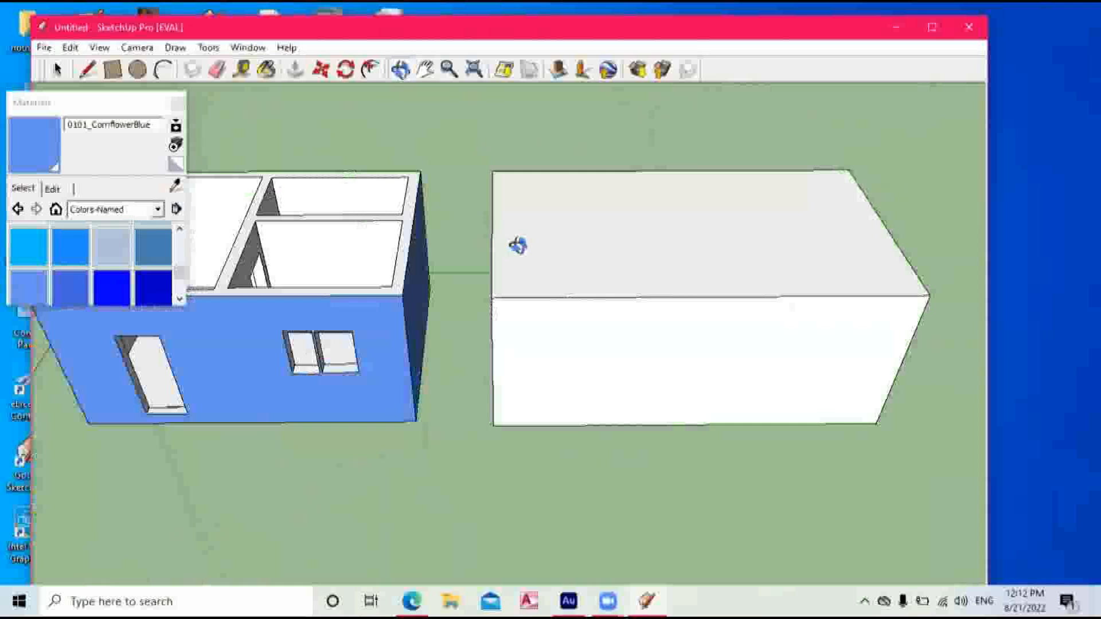
left_click(266, 69)
left_click(788, 325)
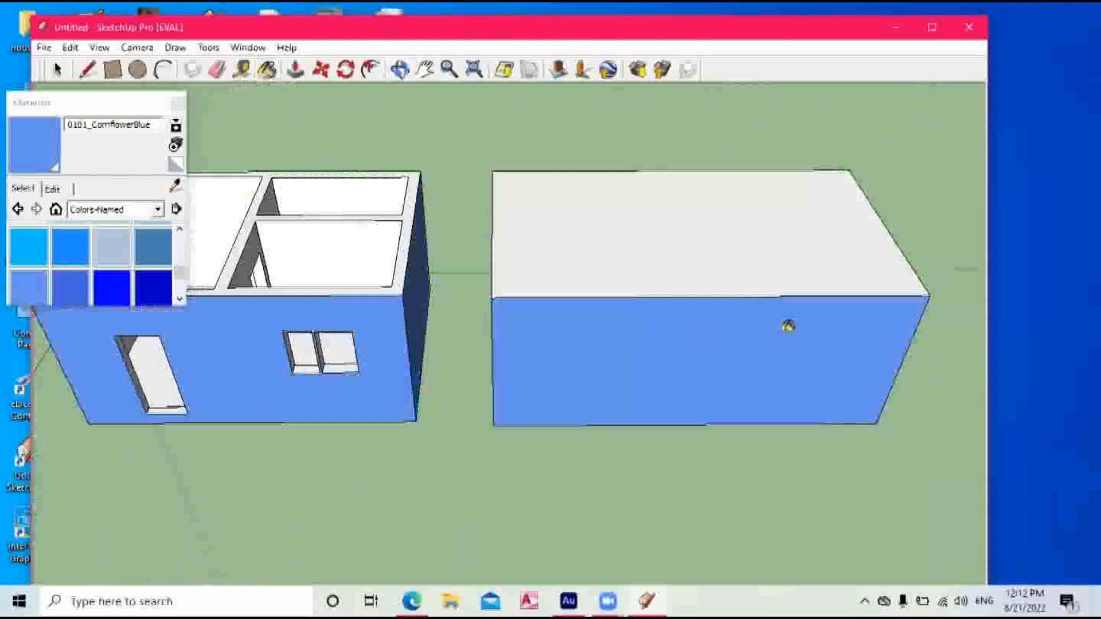
left_click(400, 69)
mouse_move(876, 346)
left_mouse_down()
mouse_move(597, 327)
mouse_move(583, 339)
left_mouse_up()
left_click(267, 71)
left_click(717, 398)
scroll(737, 399, "down", 3)
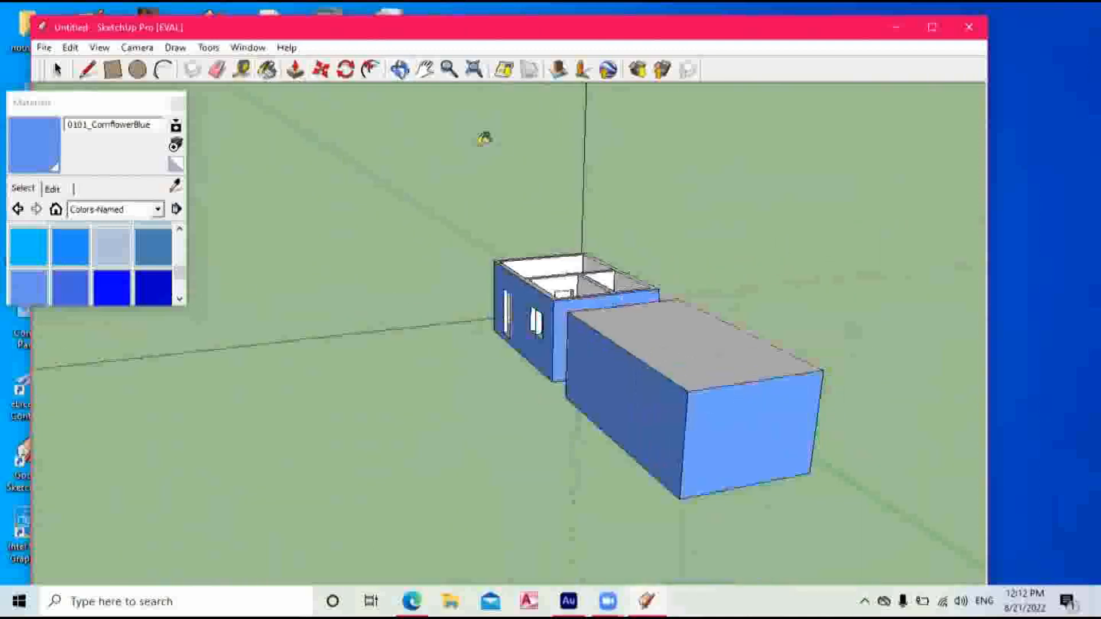
Paint the new box's end face towards the building and its back face with 0101_CornflowerBlue.
left_click(400, 69)
left_click_drag(482, 374, 297, 335)
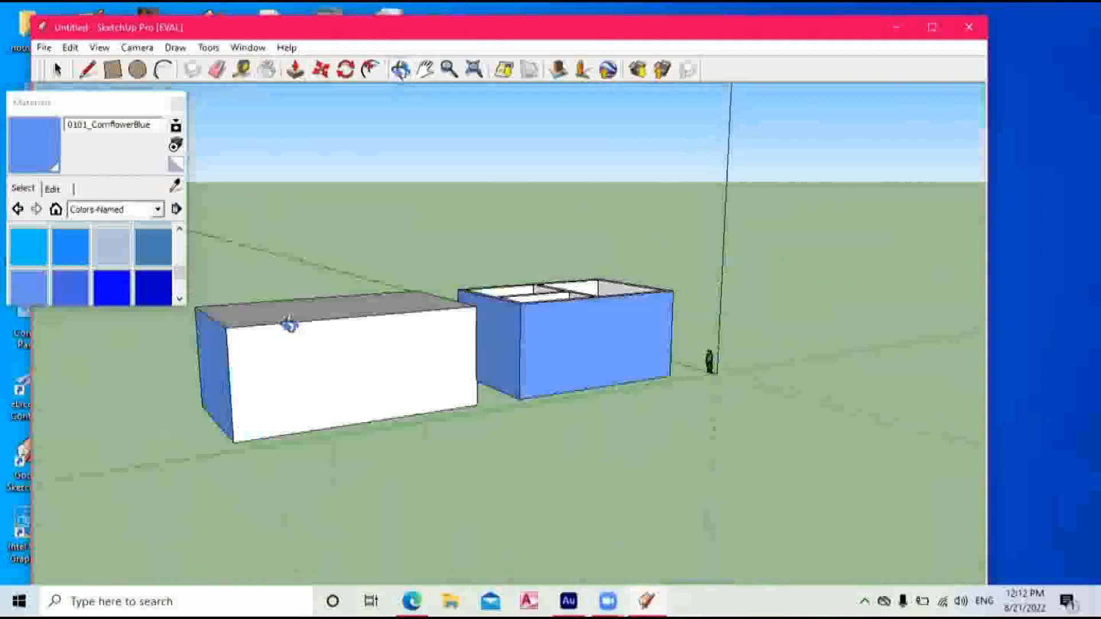
left_click_drag(408, 248, 216, 166)
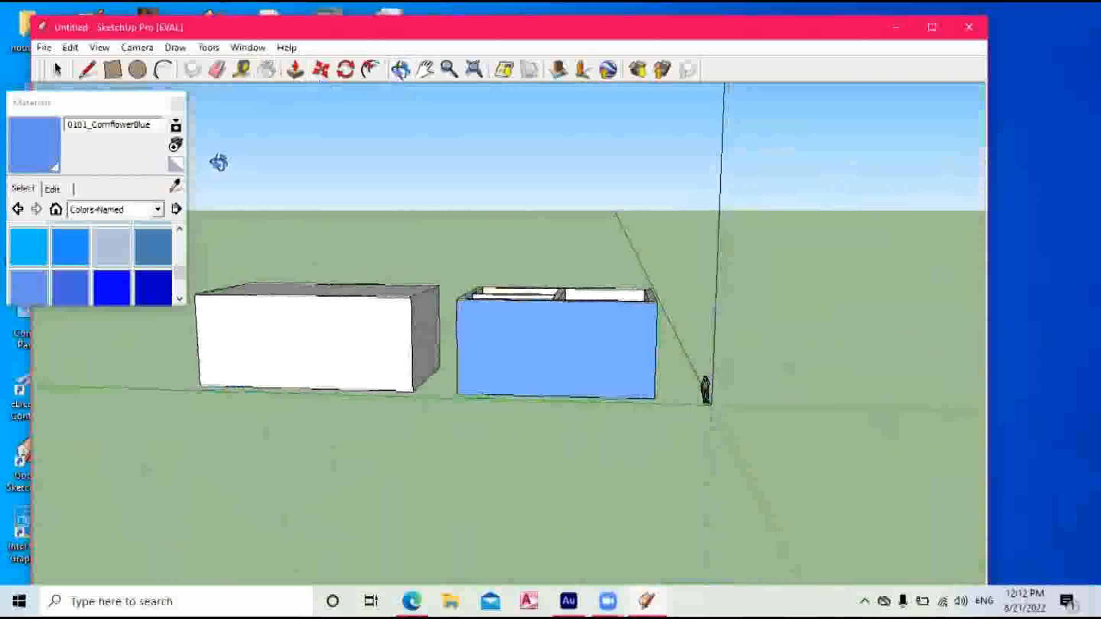
left_click(267, 70)
left_click(425, 335)
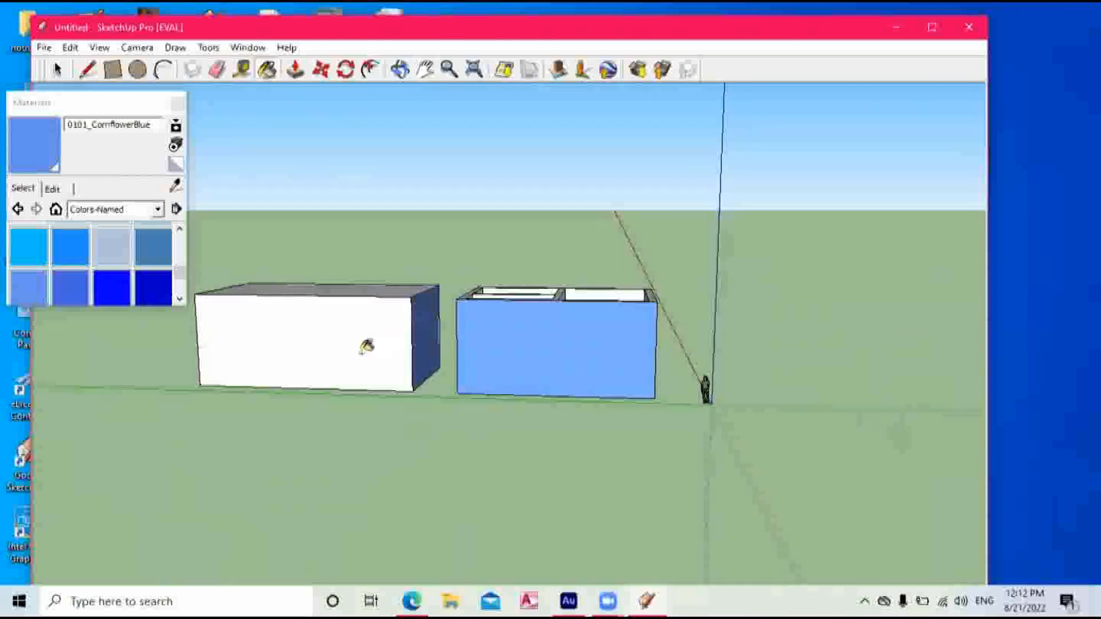
left_click(366, 346)
Shorten the solid box slightly by pushing its outer end face inwards twice with Push/Pull.
left_click(399, 70)
mouse_move(341, 358)
left_mouse_down()
mouse_move(501, 420)
mouse_move(311, 376)
mouse_move(528, 401)
left_mouse_up()
left_click(295, 70)
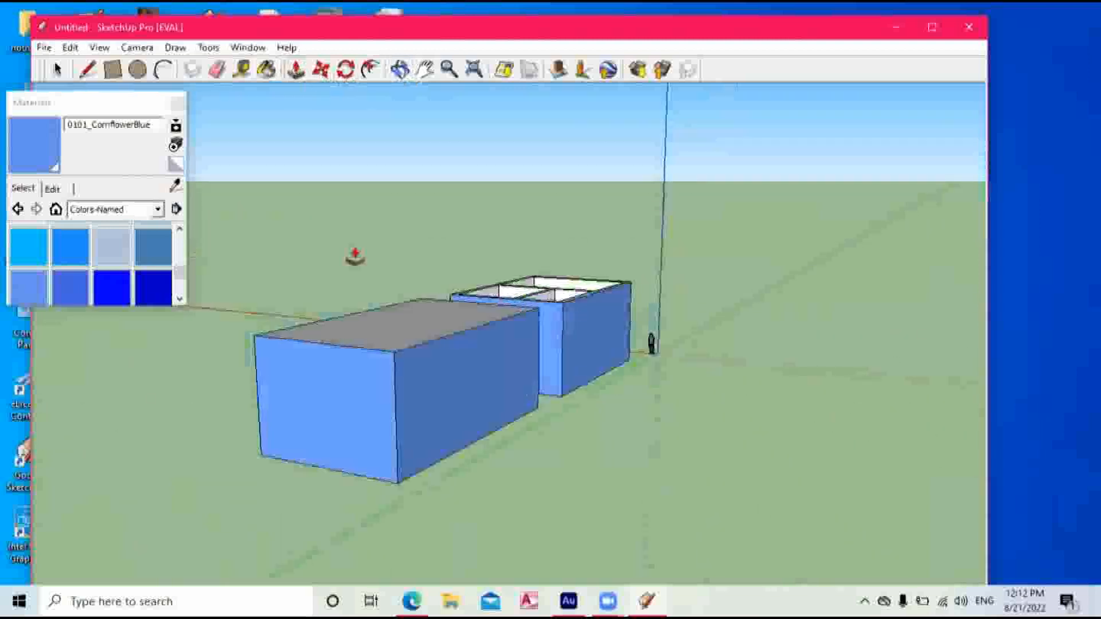
left_click_drag(381, 408, 396, 397)
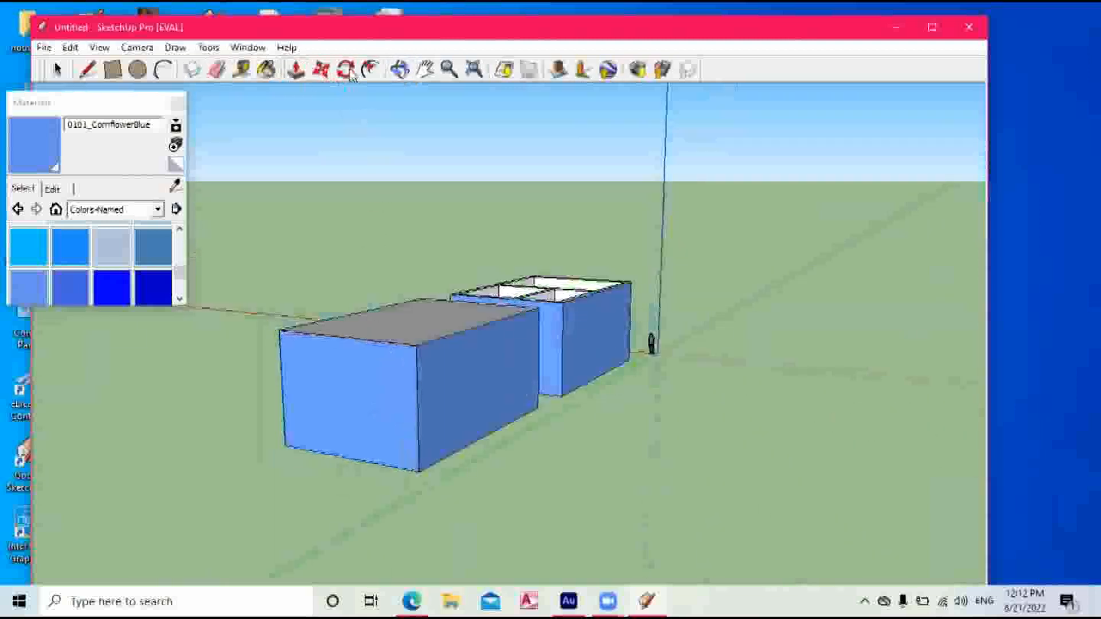
left_click(400, 70)
left_click_drag(487, 463, 521, 438)
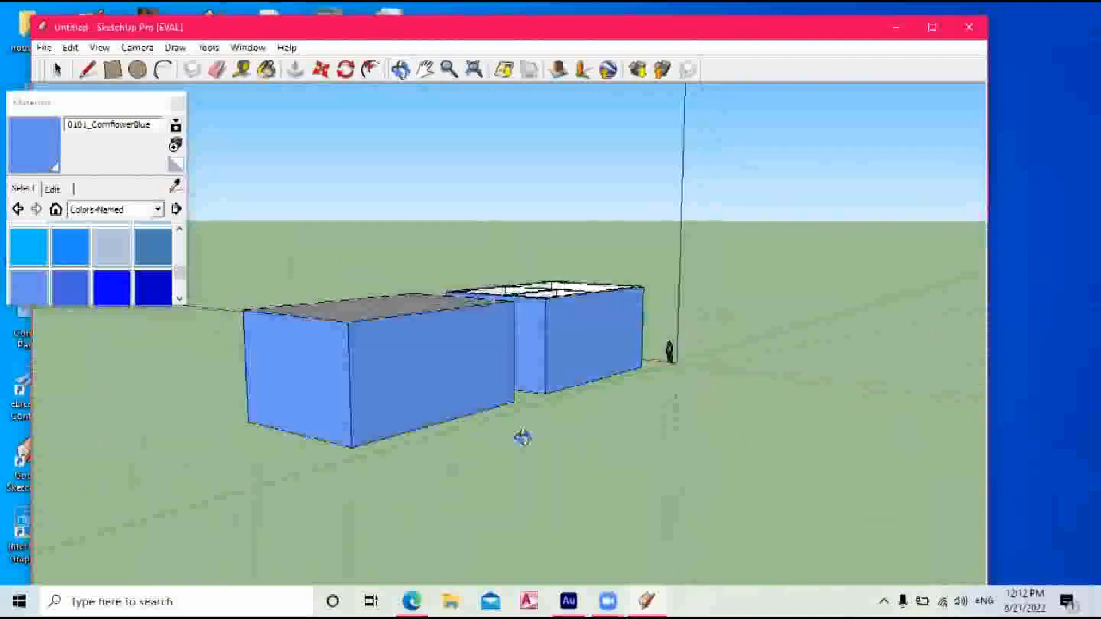
left_click(295, 70)
left_click_drag(318, 328, 434, 310)
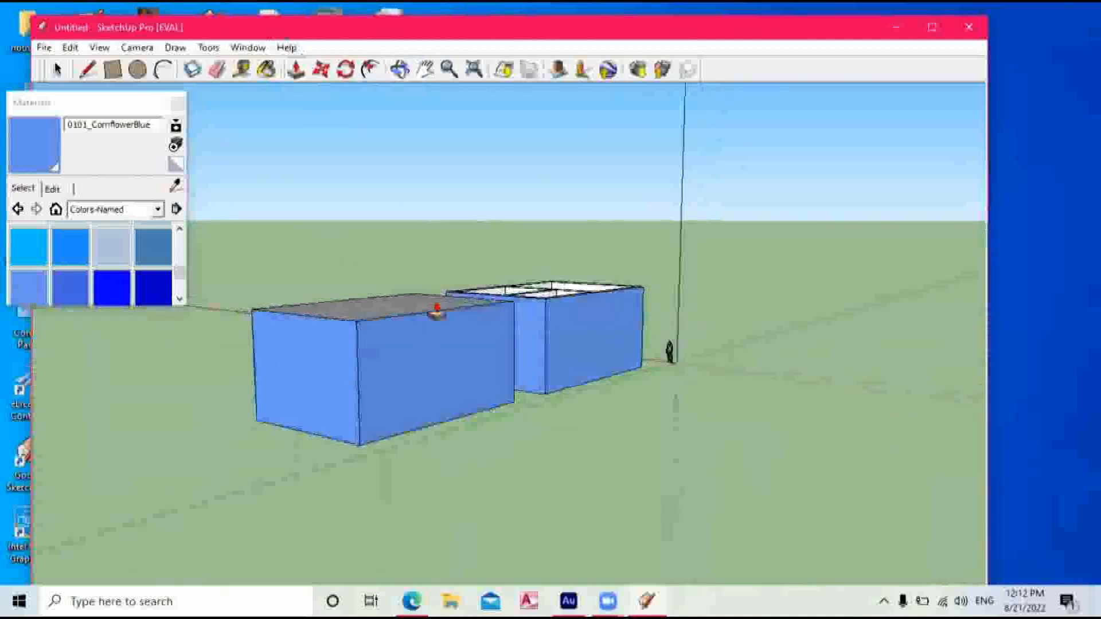
Draw a centre line lengthwise across the solid box's top between the midpoints of its two short edges.
left_click(400, 70)
left_click_drag(341, 397, 720, 424)
scroll(720, 425, "up", 2)
scroll(719, 423, "up", 4)
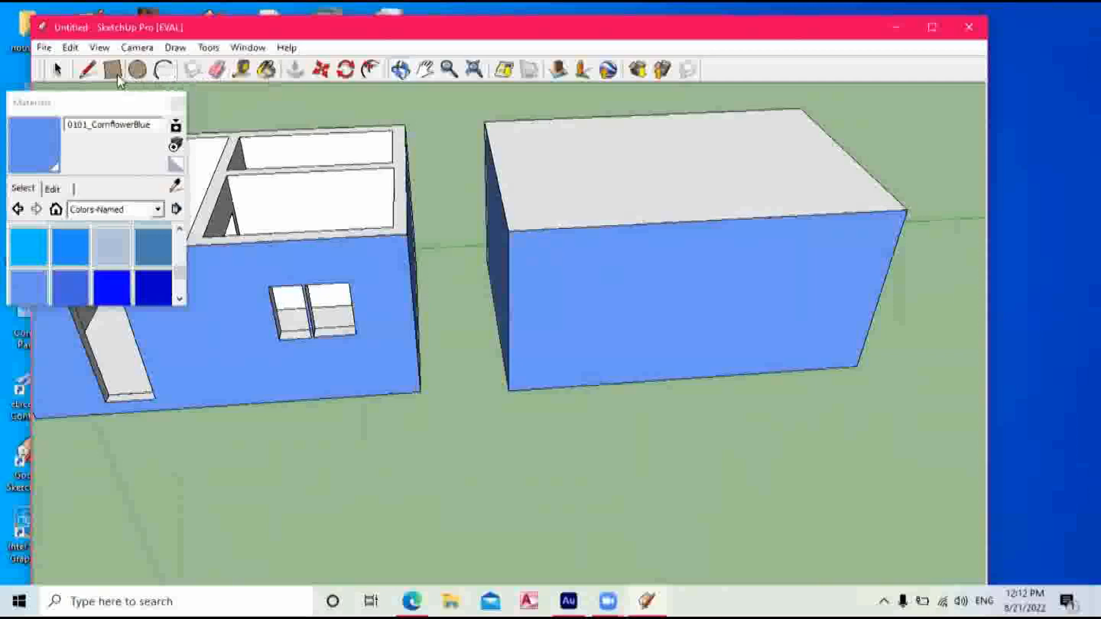
left_click(932, 27)
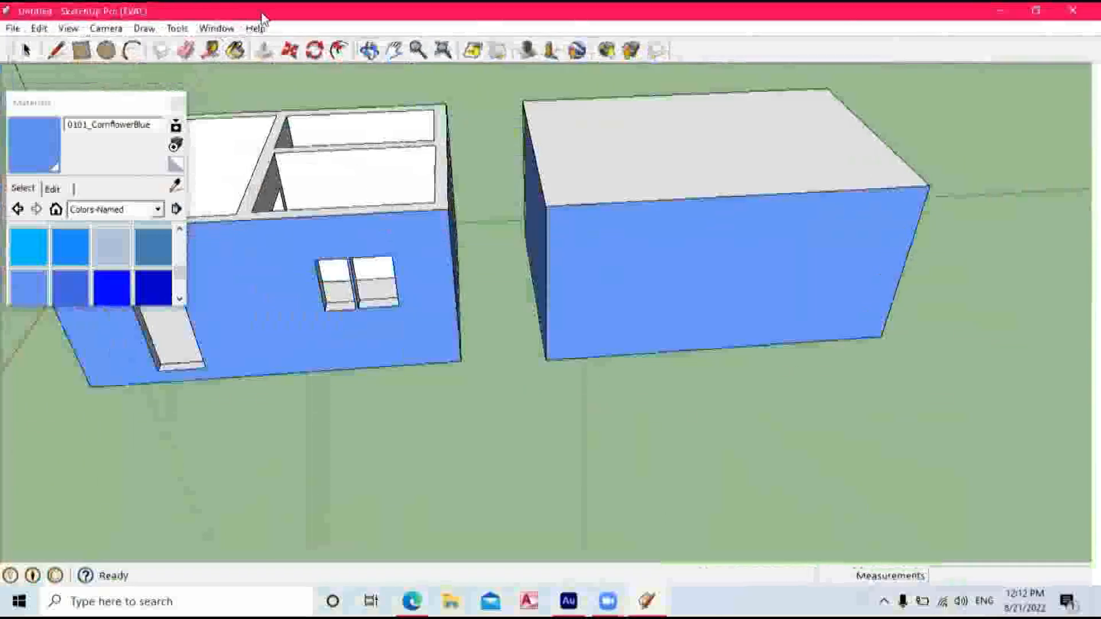
left_click_drag(300, 13, 385, 42)
left_click(180, 84)
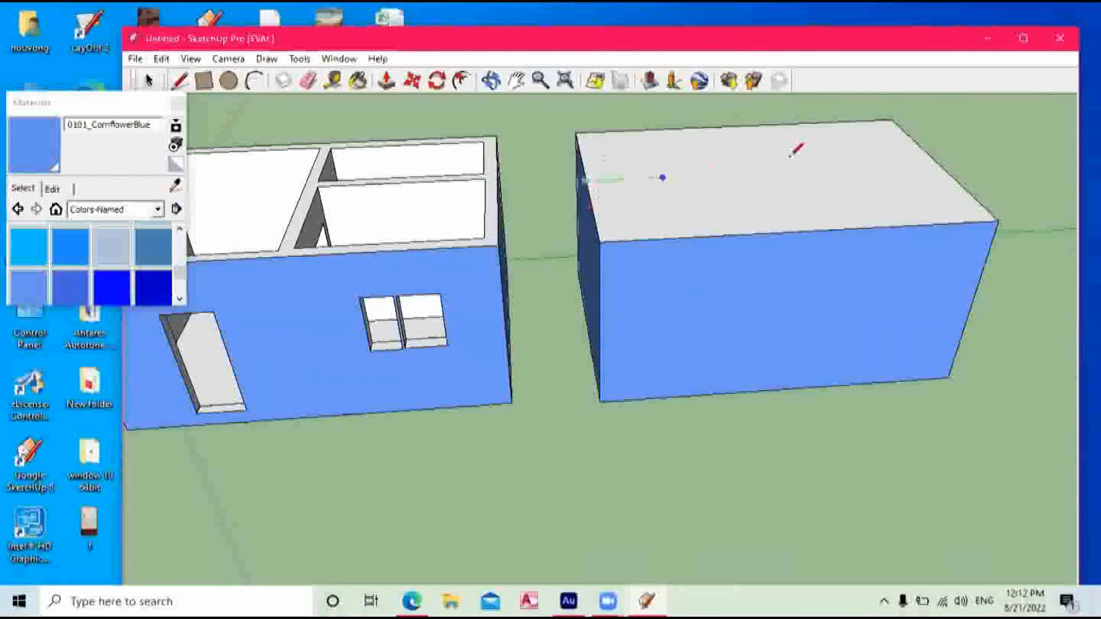
left_click(939, 163)
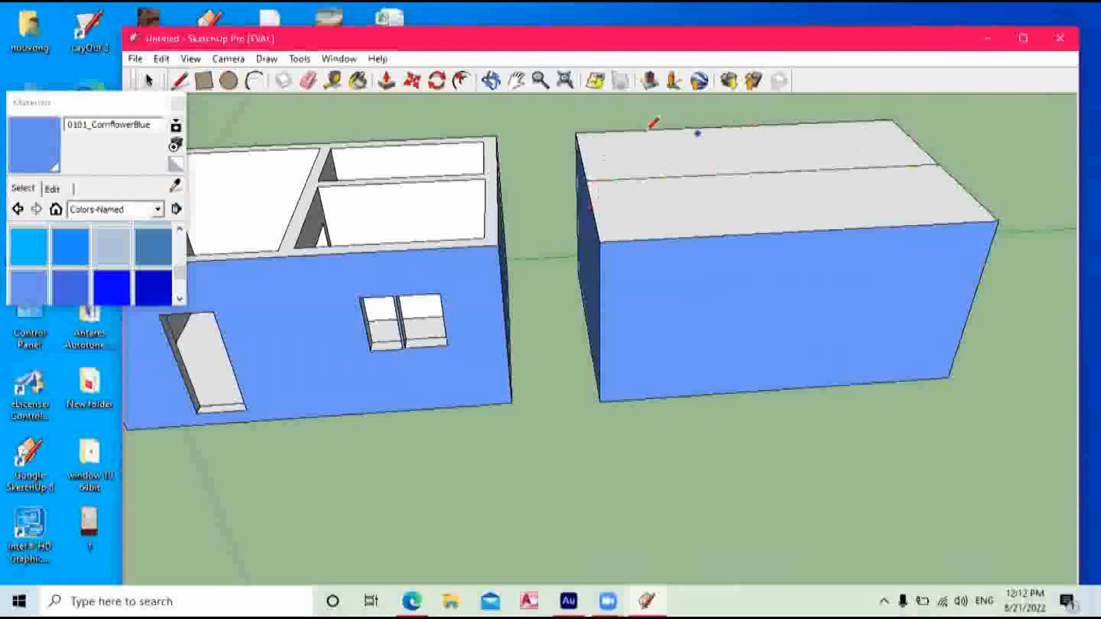
Draw diagonal hip lines from the four top corners of the box to two points on the centre line.
left_click(577, 134)
left_click(704, 173)
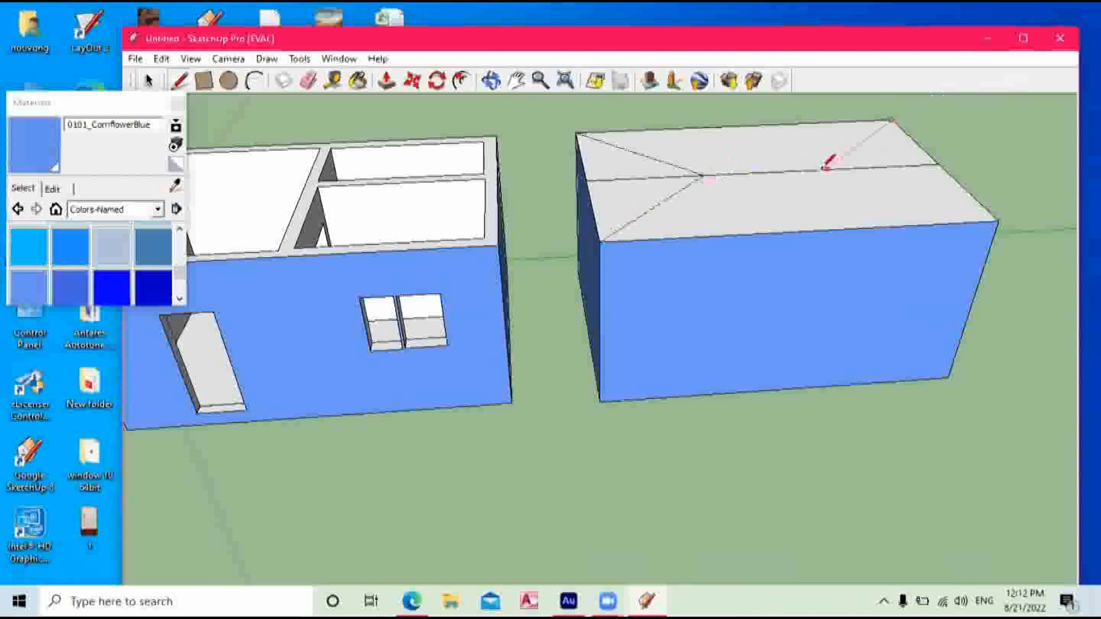
left_click(998, 219)
left_click(827, 169)
Erase the two leftover centre-line segments between the hip points and the box top's short edges.
left_click(490, 80)
left_click_drag(887, 234, 866, 308)
left_click(310, 79)
left_click(617, 181)
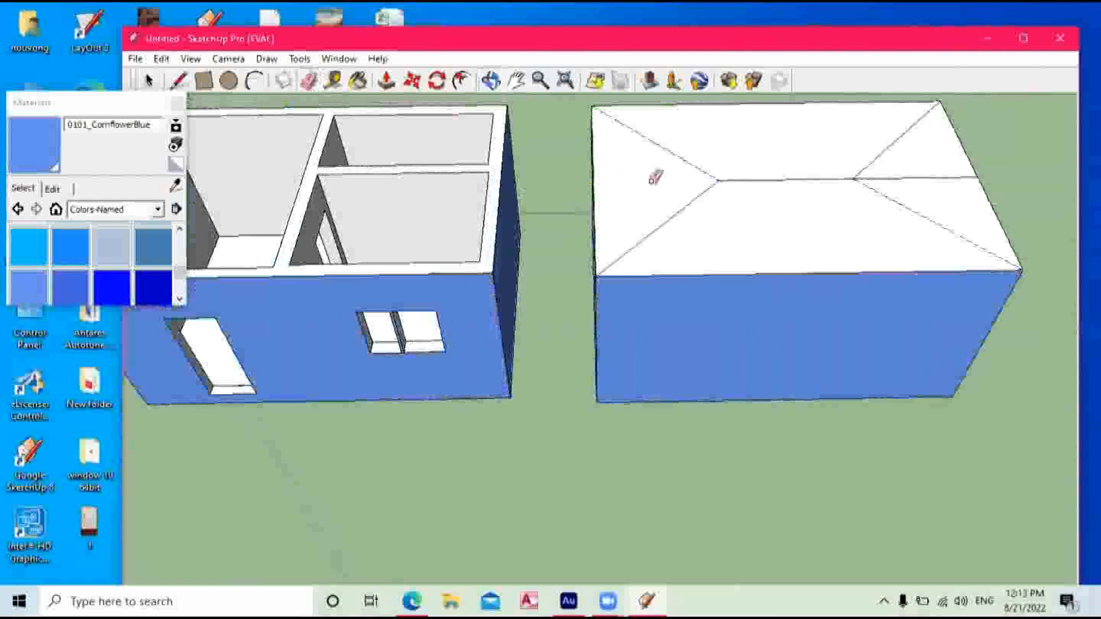
left_click(893, 178)
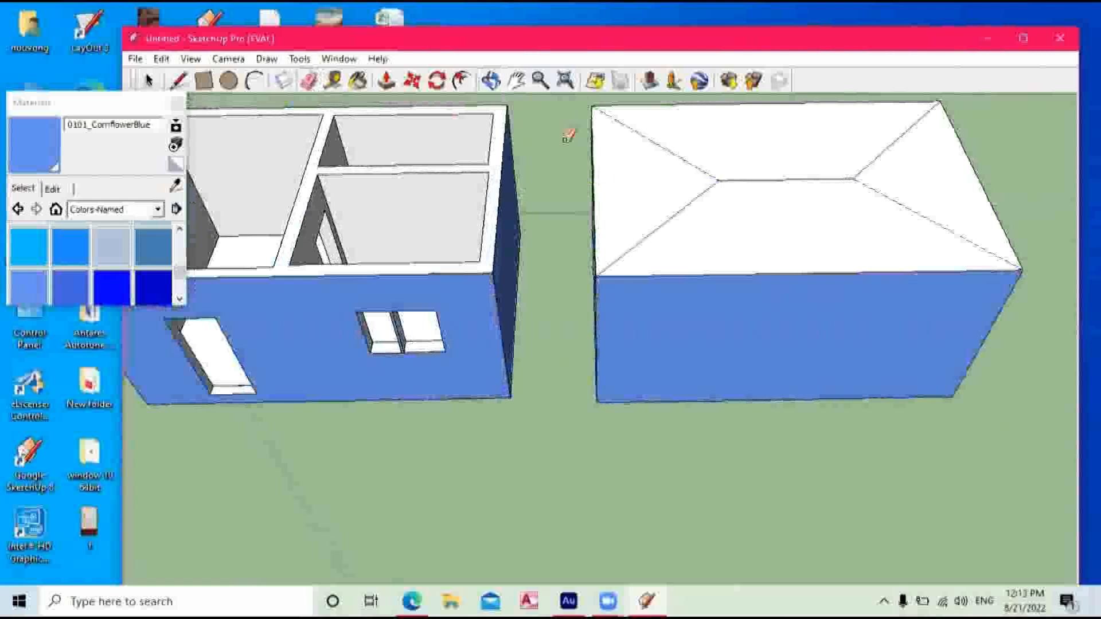
Lift the ridge line between the two hip points upward with Move to form a low hip roof on the solid box.
scroll(888, 215, "down", 4)
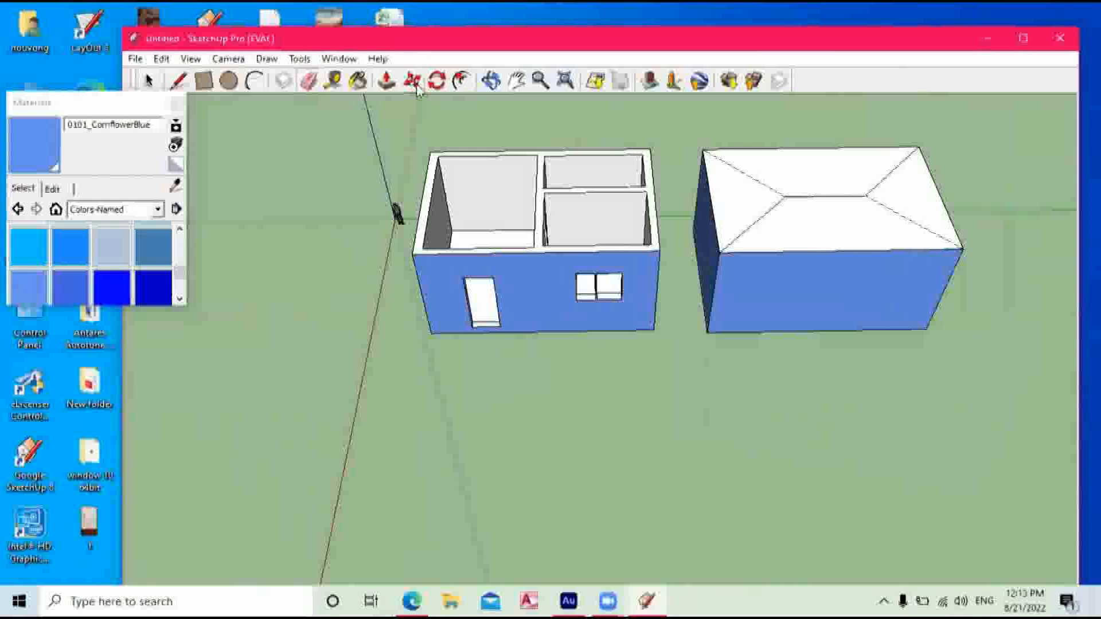
left_click(491, 82)
left_click_drag(760, 247, 755, 274)
left_click(517, 81)
left_click_drag(678, 281, 451, 322)
scroll(567, 329, "up", 3)
mouse_move(664, 389)
left_mouse_down()
mouse_move(664, 367)
mouse_move(662, 384)
left_mouse_up()
key("o")
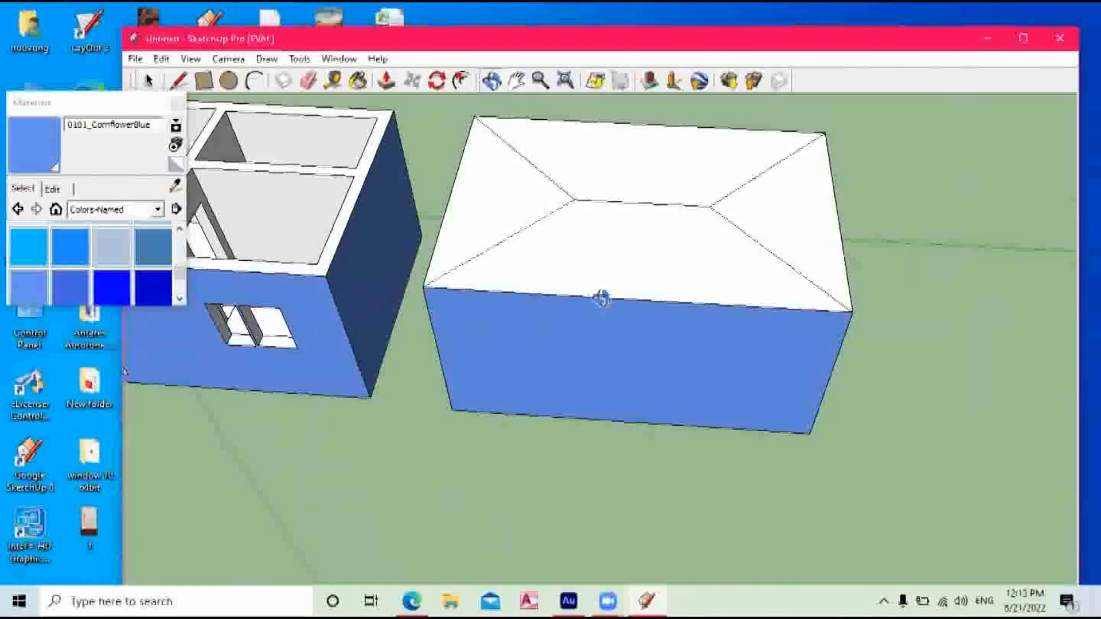
left_click_drag(596, 297, 602, 215)
left_click_drag(532, 310, 453, 139)
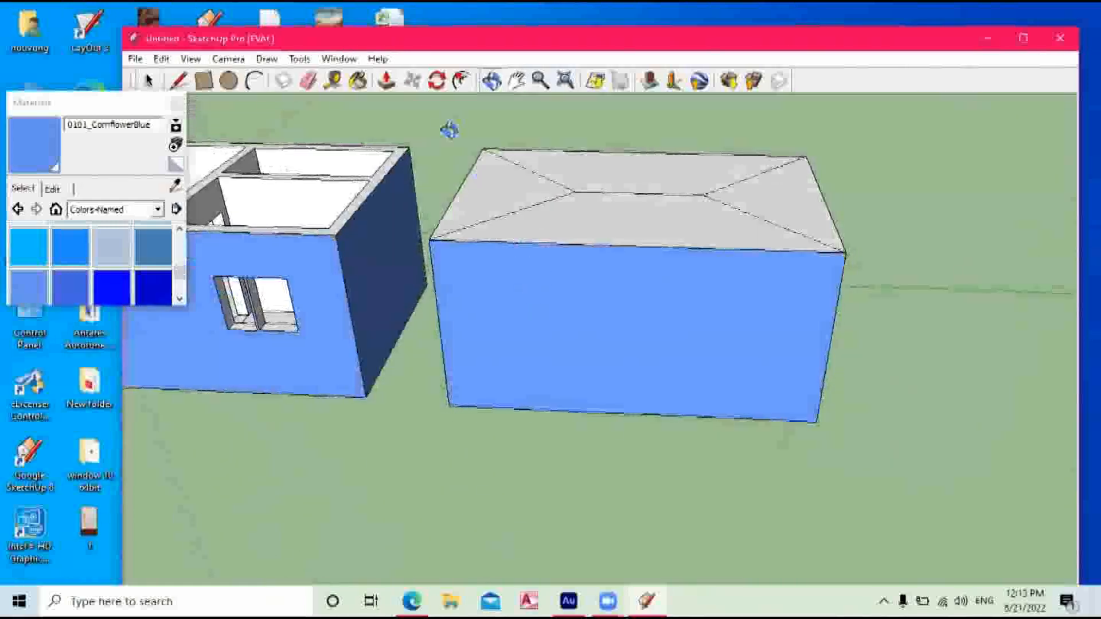
left_click(414, 83)
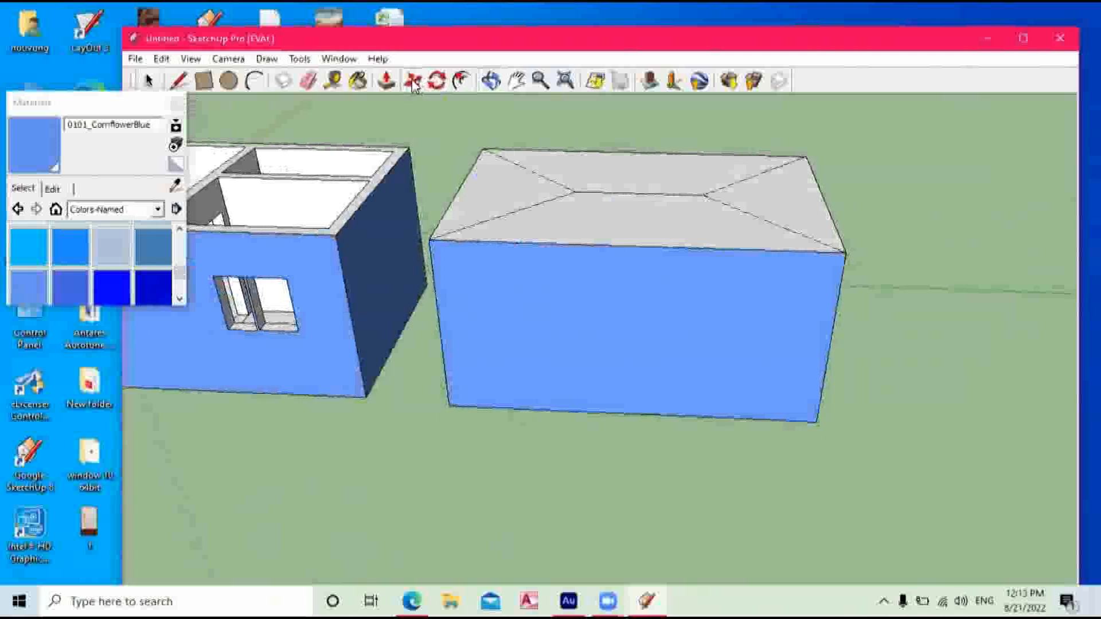
left_click(627, 192)
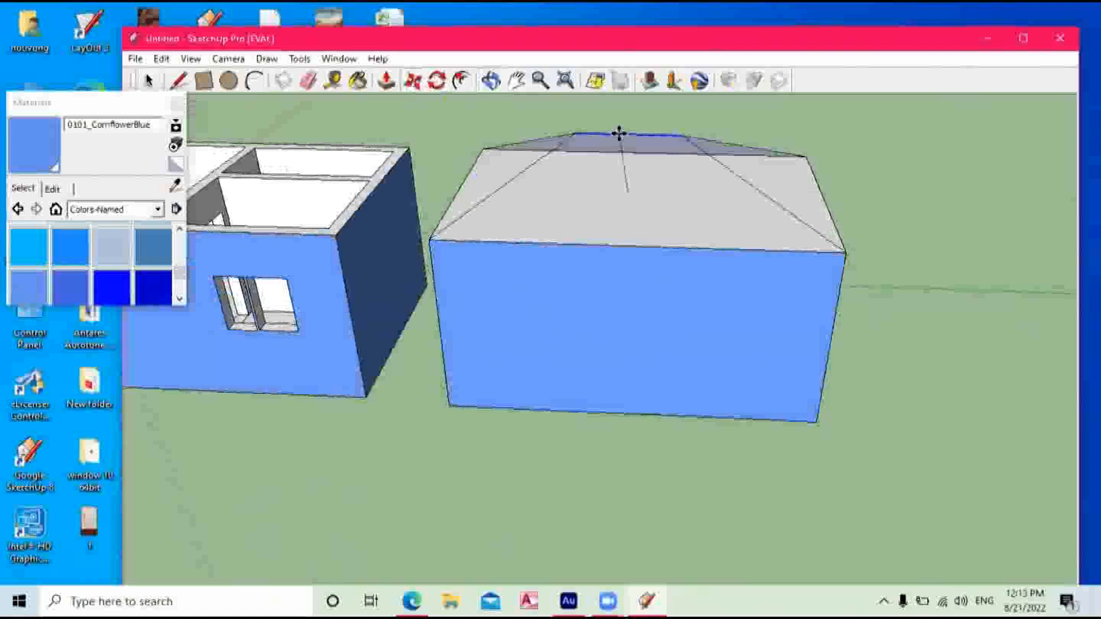
left_click(619, 140)
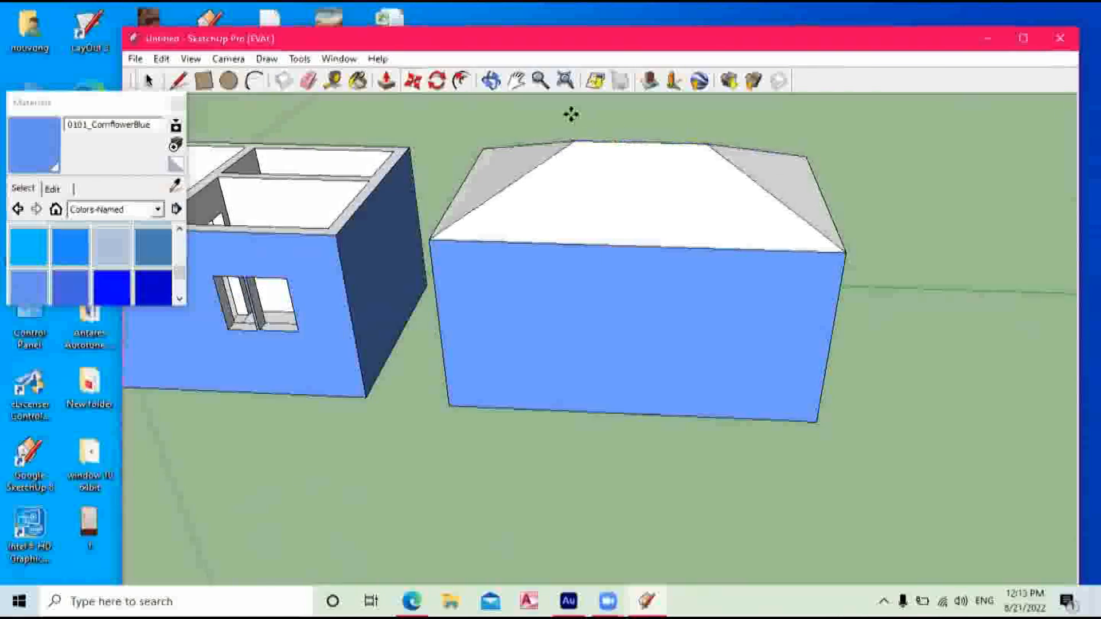
Raise the hip roof's ridge further along the blue axis, and nudge it slightly from the back of the box.
left_click(491, 80)
left_click_drag(835, 258, 513, 291)
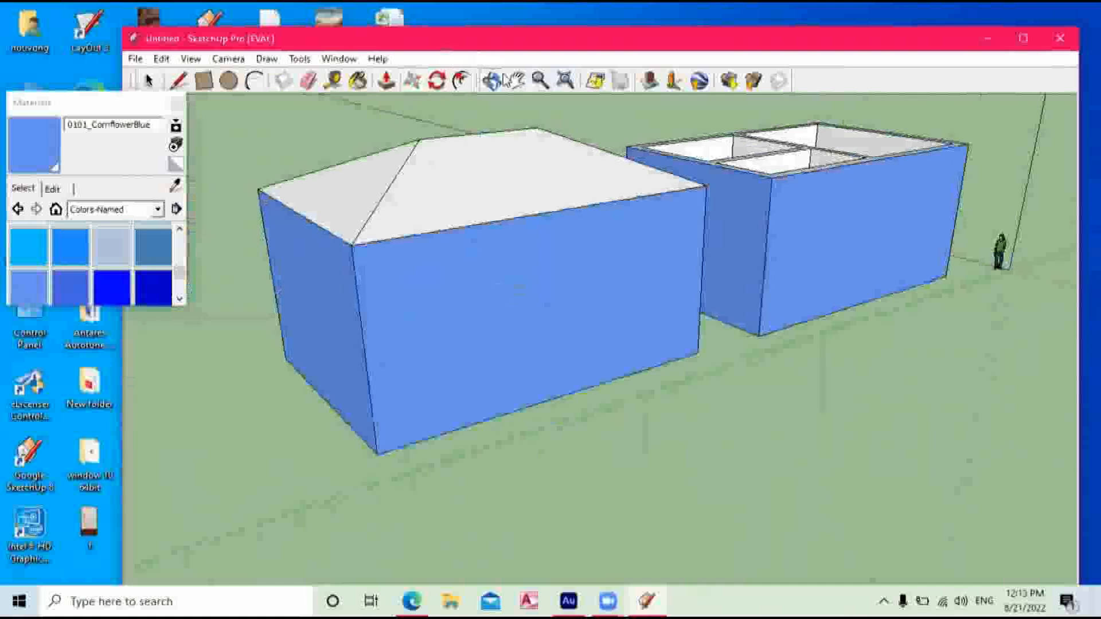
left_click_drag(602, 209, 518, 98)
left_click_drag(493, 144, 483, 229)
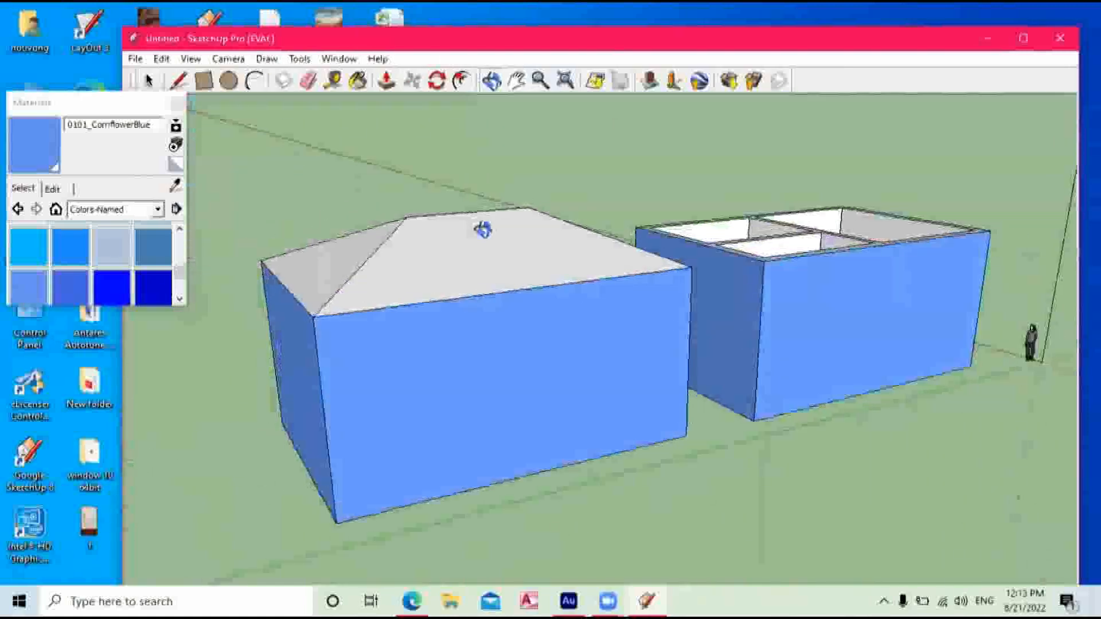
left_click(410, 81)
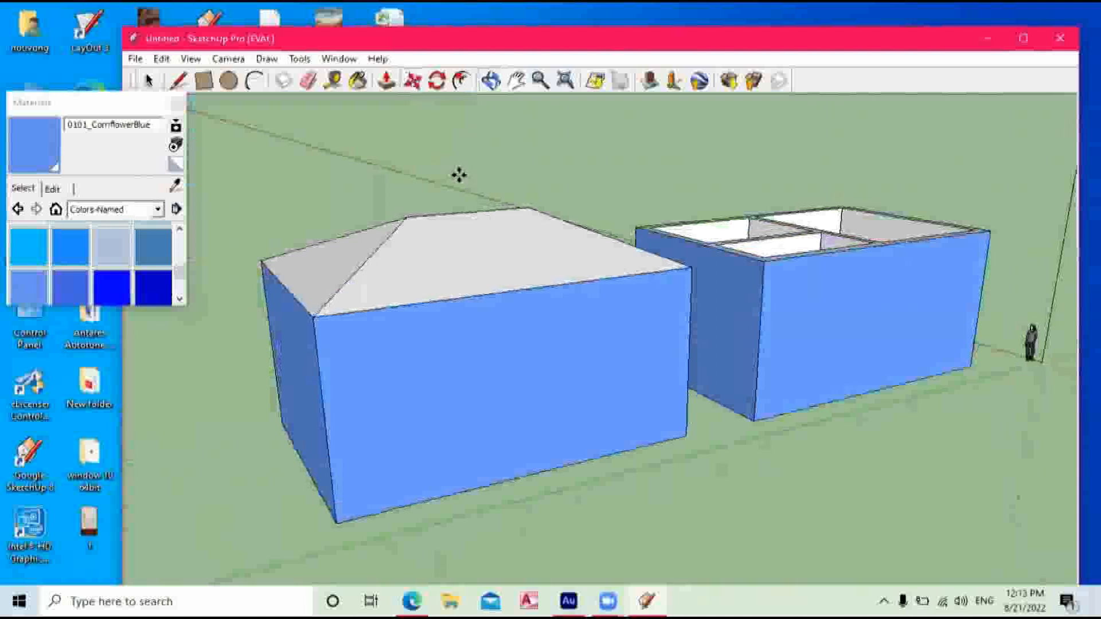
left_click(460, 213)
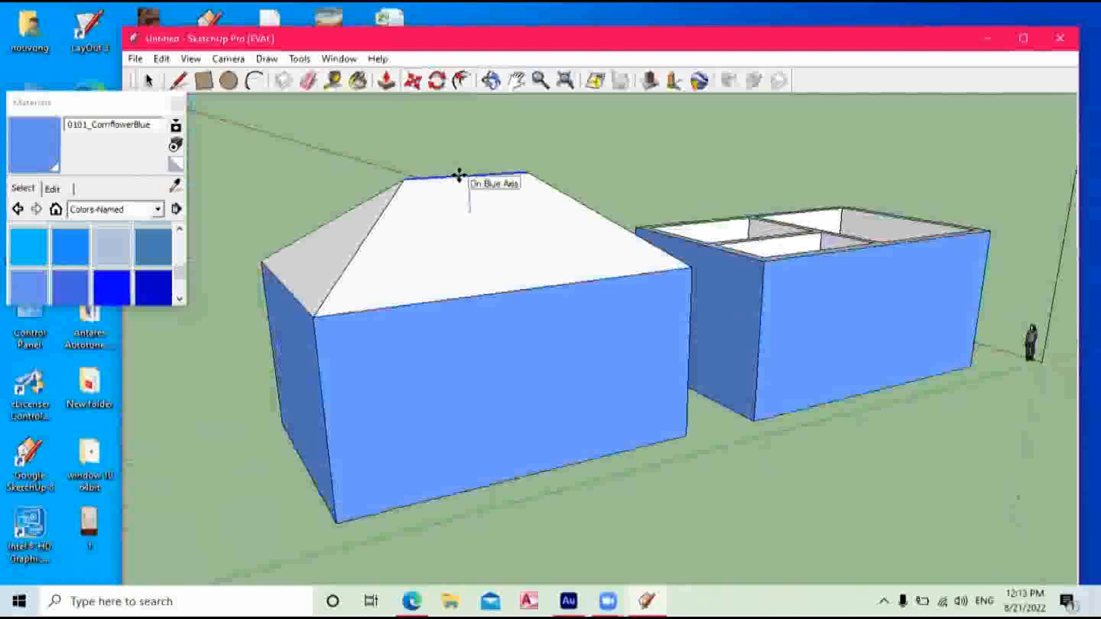
left_click(459, 176)
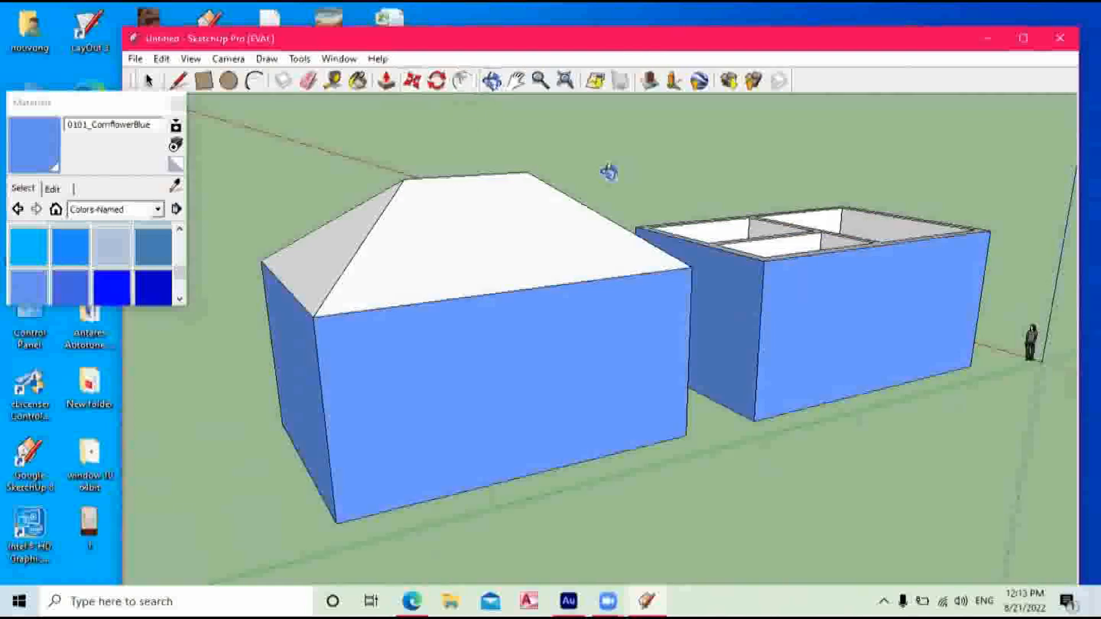
left_click_drag(609, 172, 536, 199)
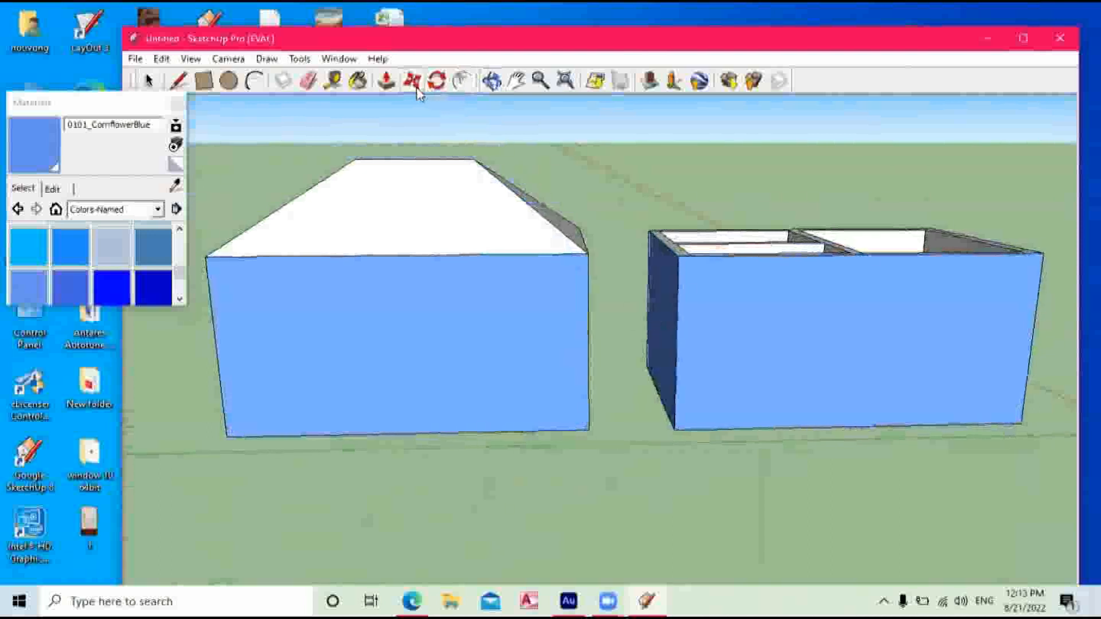
mouse_move(411, 155)
left_mouse_down()
mouse_move(442, 111)
mouse_move(399, 146)
left_mouse_up()
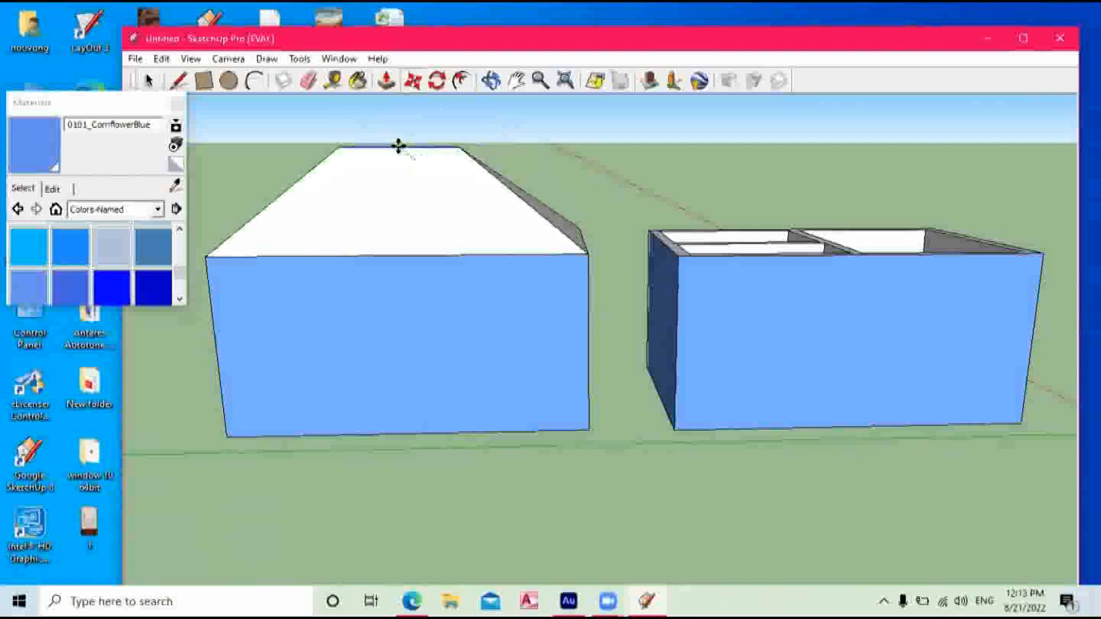
Shift the ridge towards the three-room building and lower it slightly with Move, working from the front of the box.
left_click(492, 80)
left_click_drag(492, 172, 714, 211)
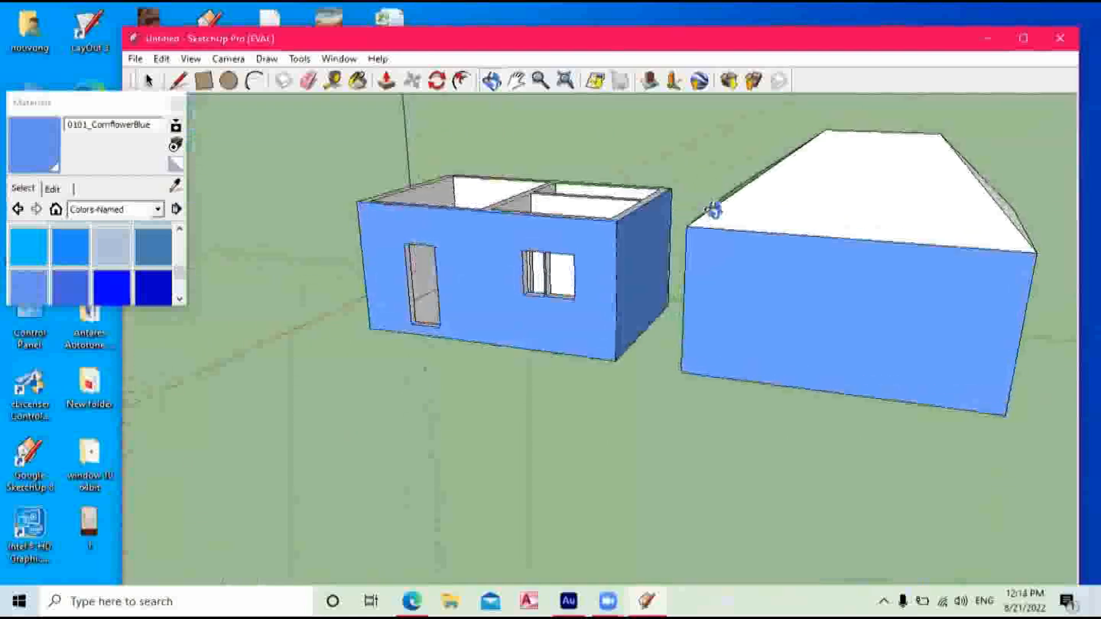
left_click(514, 86)
left_click_drag(568, 278, 470, 322)
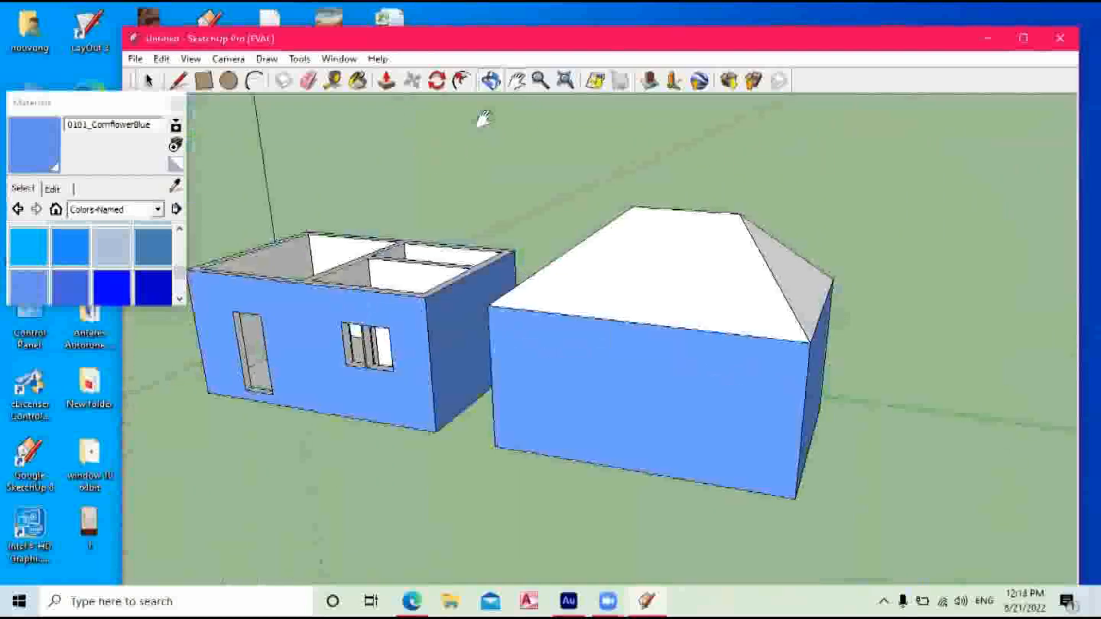
left_click_drag(508, 250, 645, 363)
left_click(491, 80)
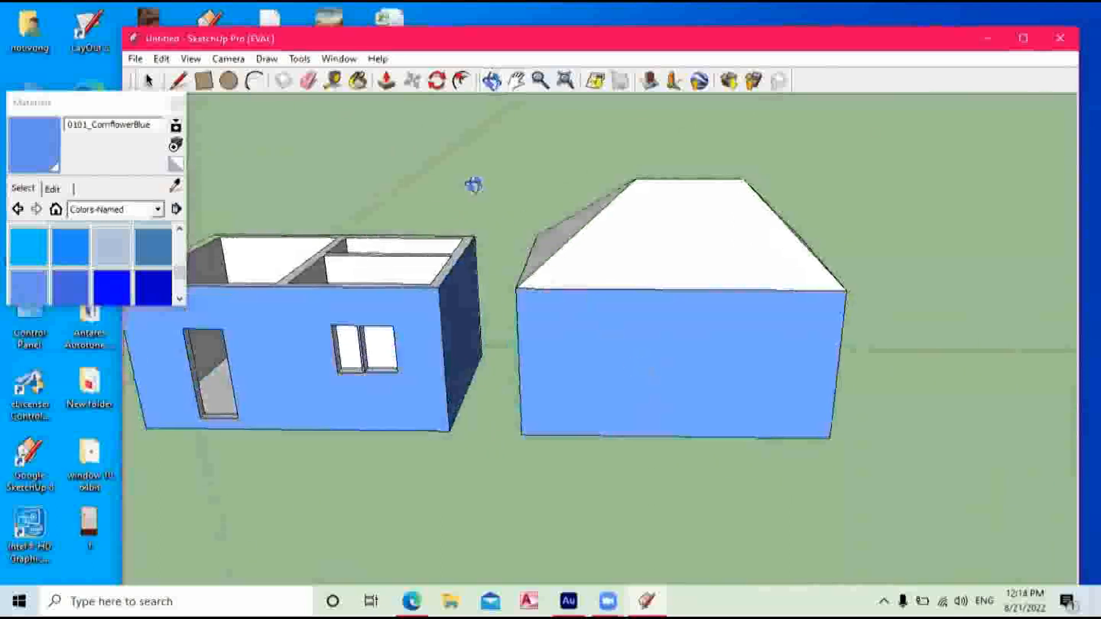
left_click(413, 81)
left_click_drag(685, 175, 670, 185)
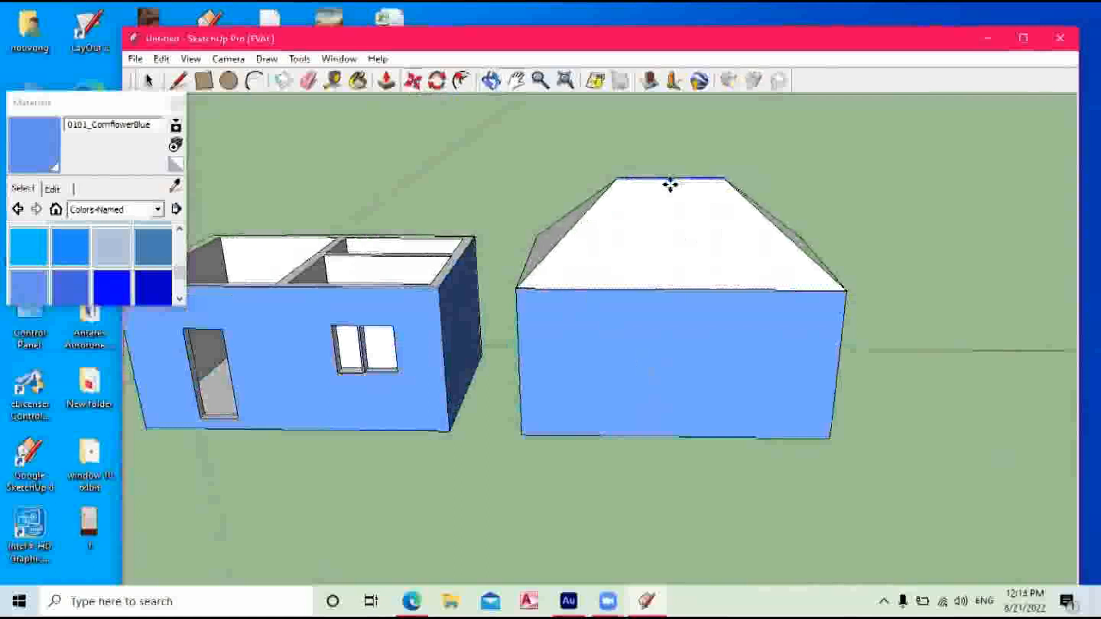
left_click_drag(670, 185, 672, 199)
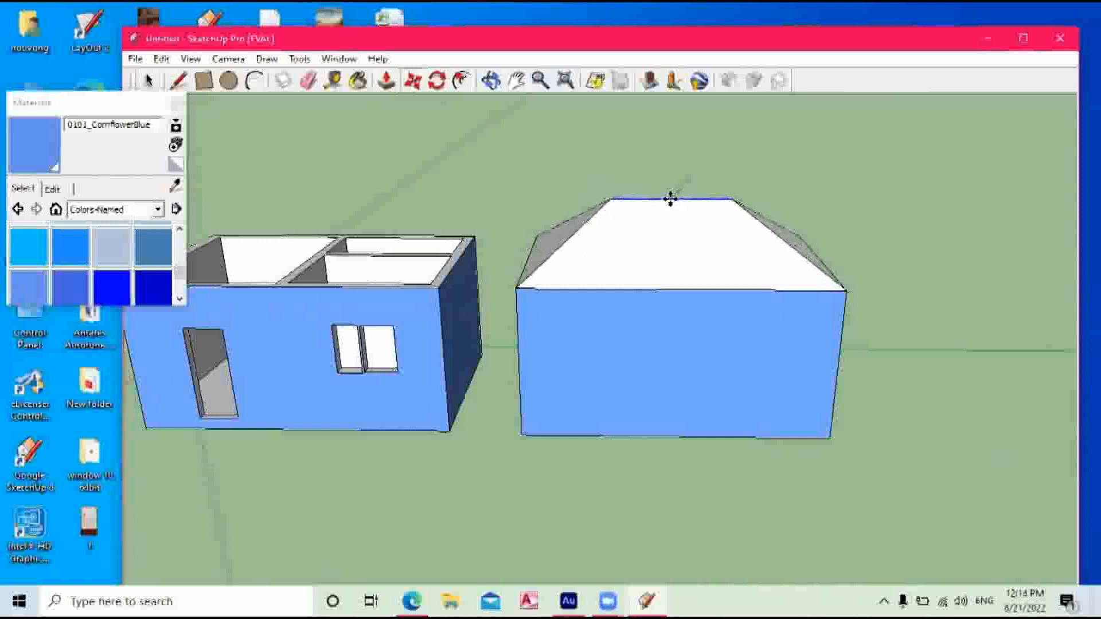
Check the roof's slope from the box's outer end, and move the ridge back from the front edge towards the middle.
left_click(516, 80)
left_click_drag(619, 247, 167, 317)
left_click(490, 81)
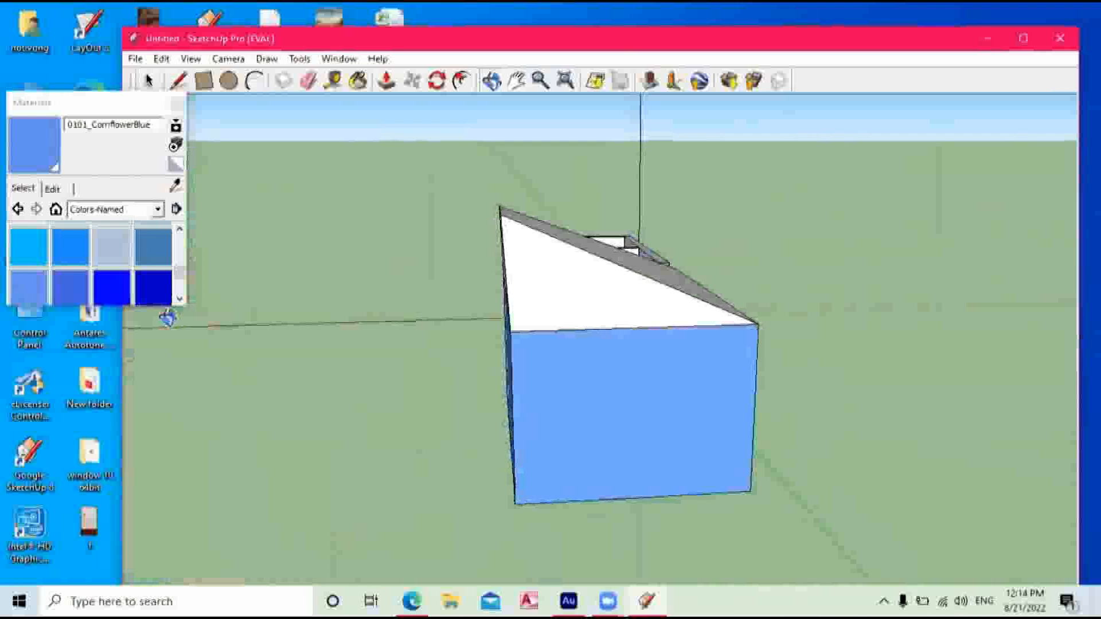
left_click_drag(615, 390, 691, 363)
scroll(839, 328, "up", 5)
left_click_drag(896, 269, 469, 114)
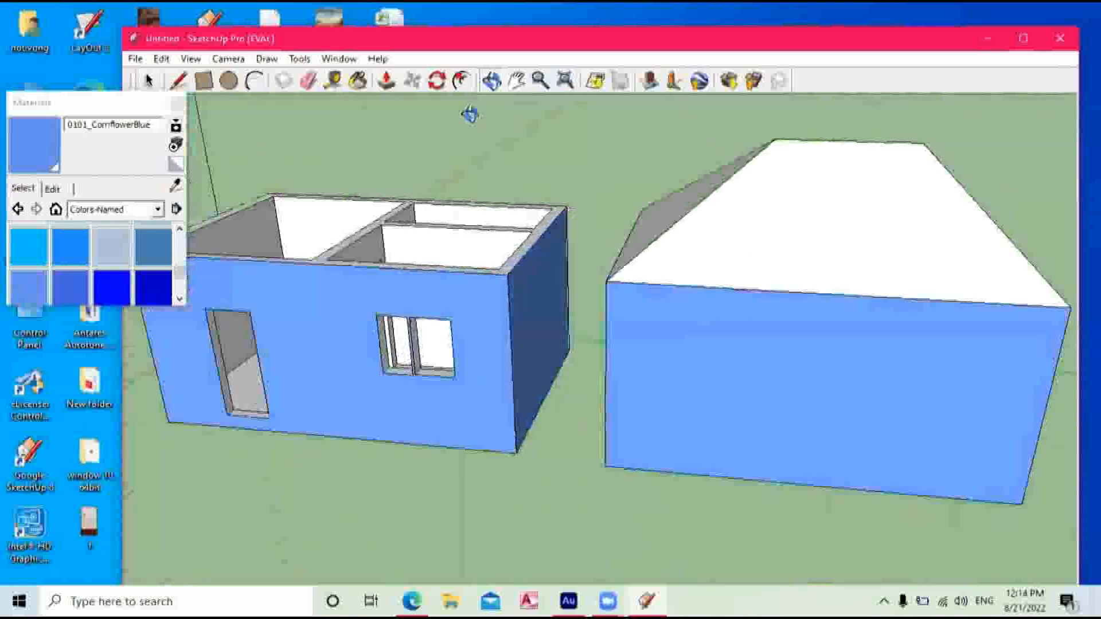
left_click(517, 81)
left_click_drag(774, 303, 498, 301)
left_click(491, 82)
left_click_drag(651, 351, 687, 347)
left_click(413, 82)
left_click_drag(553, 197, 528, 205)
left_click(528, 205)
Nudge the ridge a little towards the three-room building and slightly downward.
left_click_drag(708, 234, 278, 344)
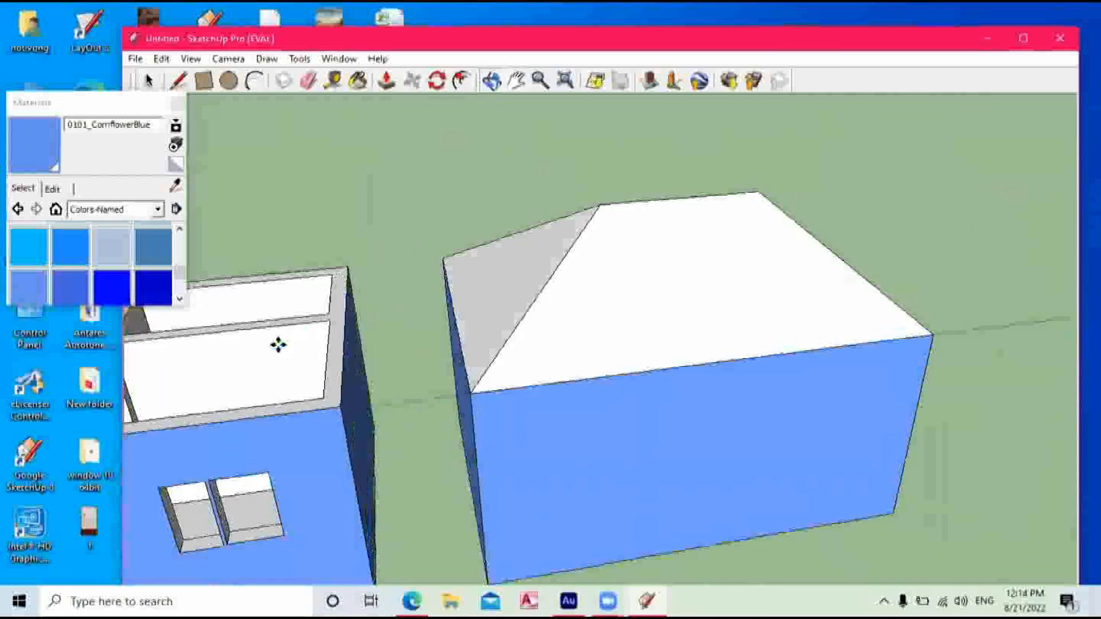
left_click_drag(735, 342, 559, 373)
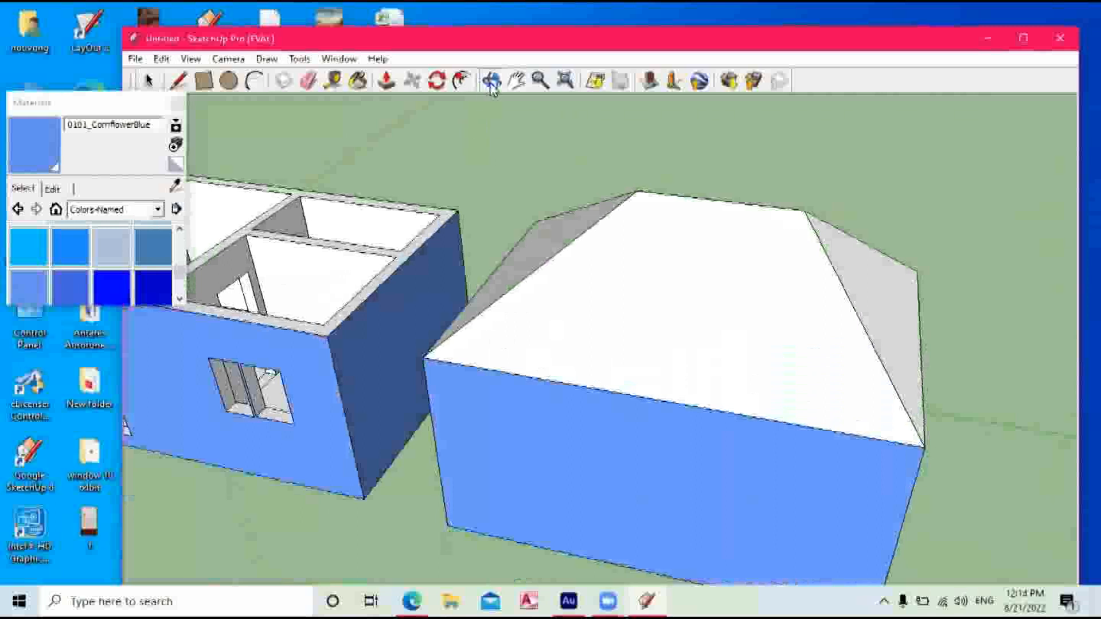
left_click(718, 202)
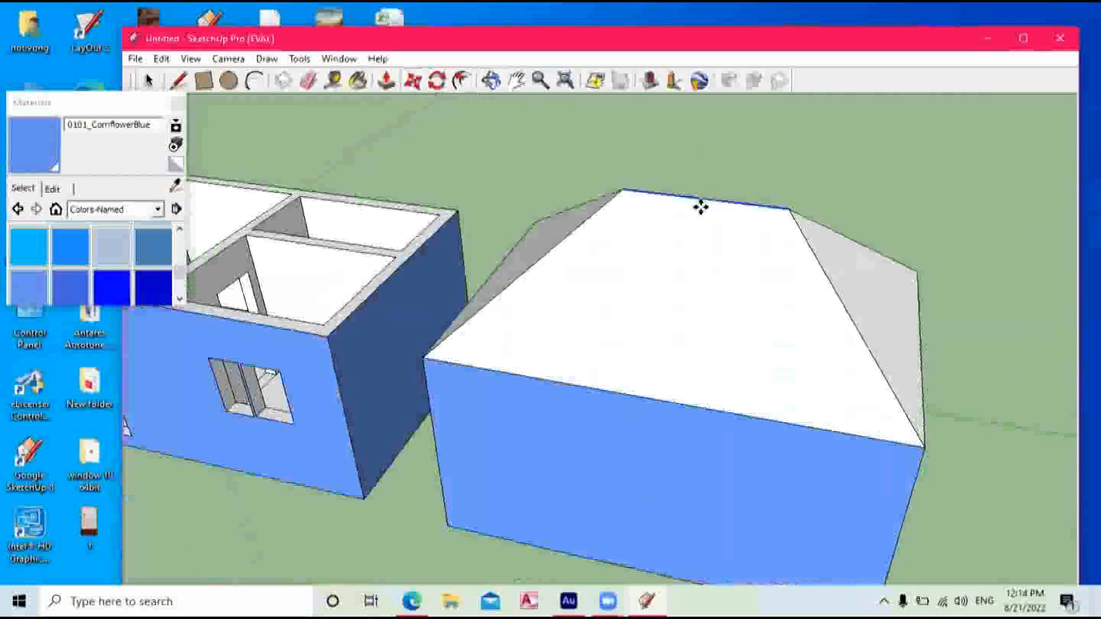
left_click(699, 209)
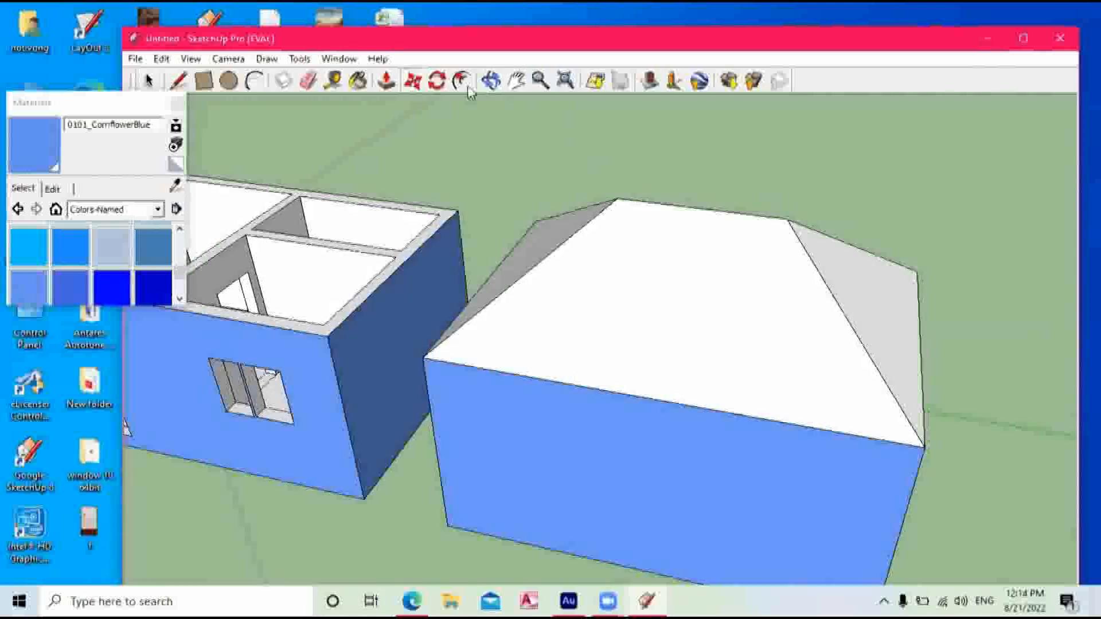
Lower the ridge slightly from the box's outer end and reposition it near the middle of the roof's width.
left_click(490, 82)
left_click_drag(711, 321, 503, 234)
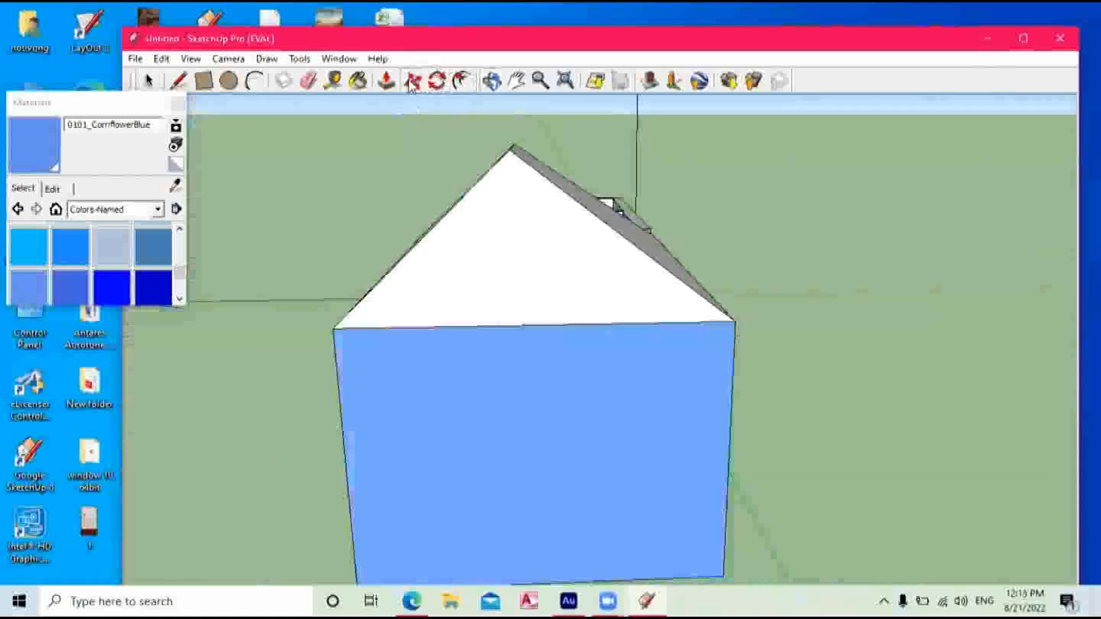
left_click(514, 146)
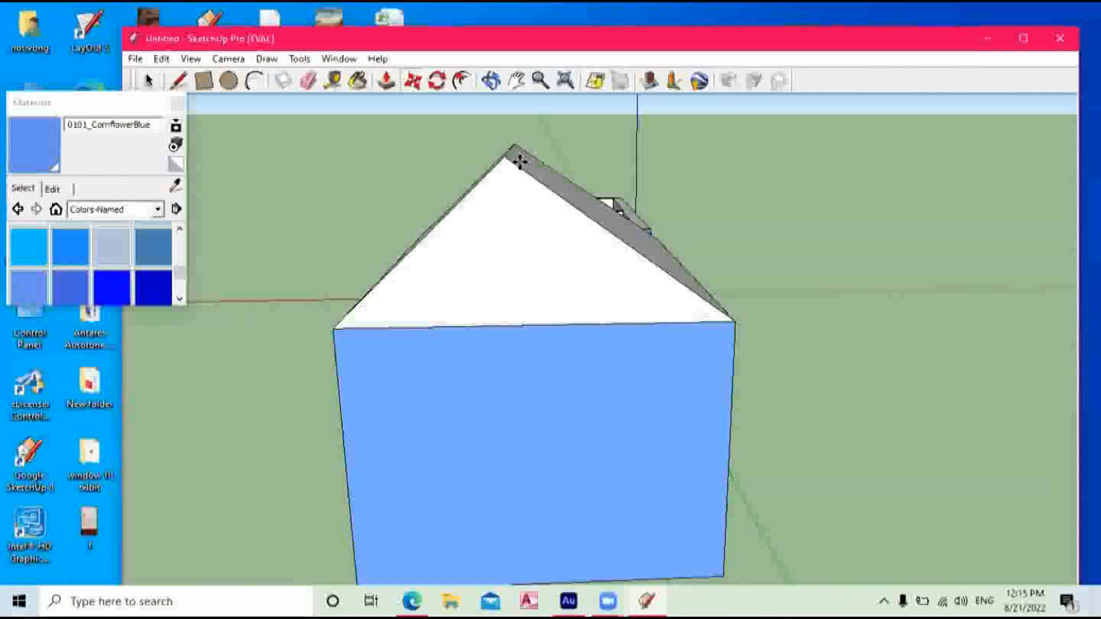
left_click(517, 165)
left_click(491, 80)
left_click_drag(516, 197, 981, 230)
left_click(412, 80)
left_click_drag(826, 152, 616, 243)
left_click(492, 80)
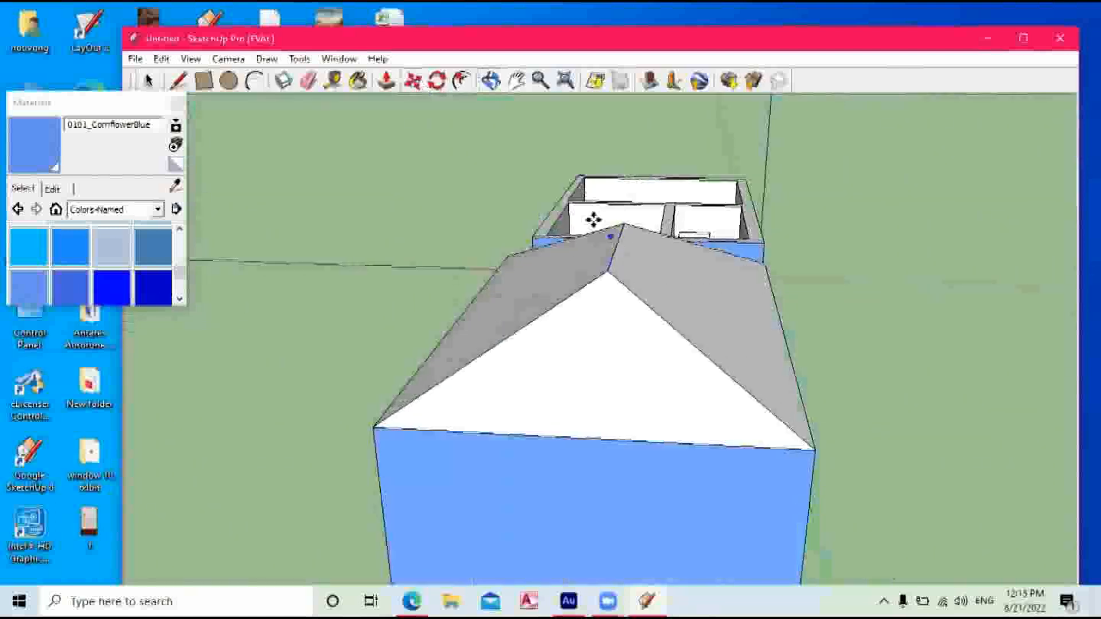
Move the ridge towards the three-room building from the front to balance the roof's two hip ends.
left_click_drag(604, 337, 469, 350)
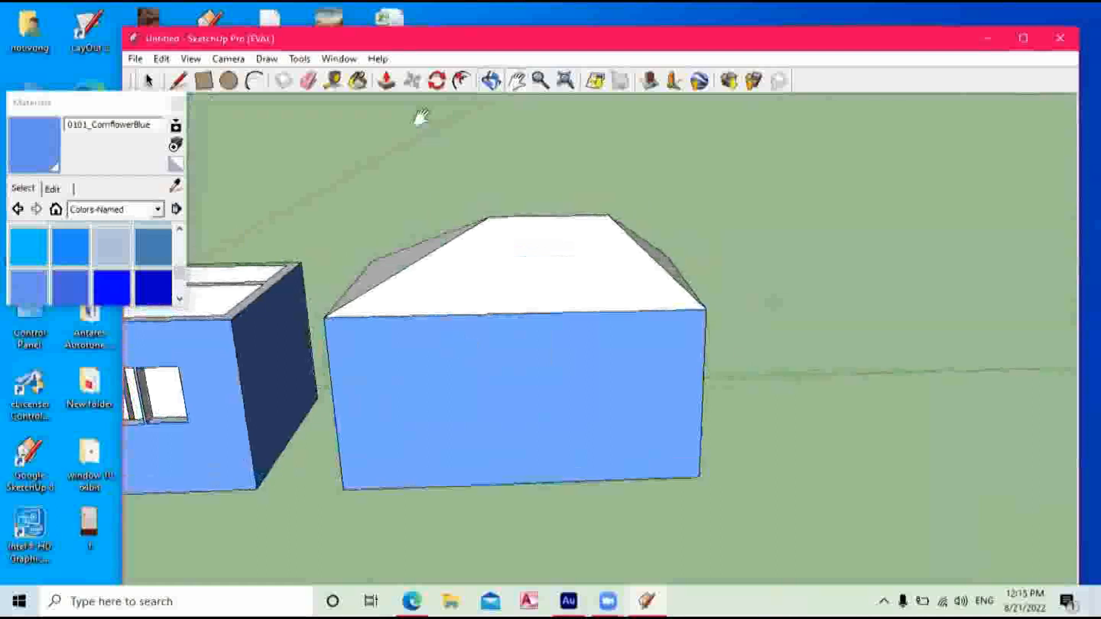
left_click(549, 216)
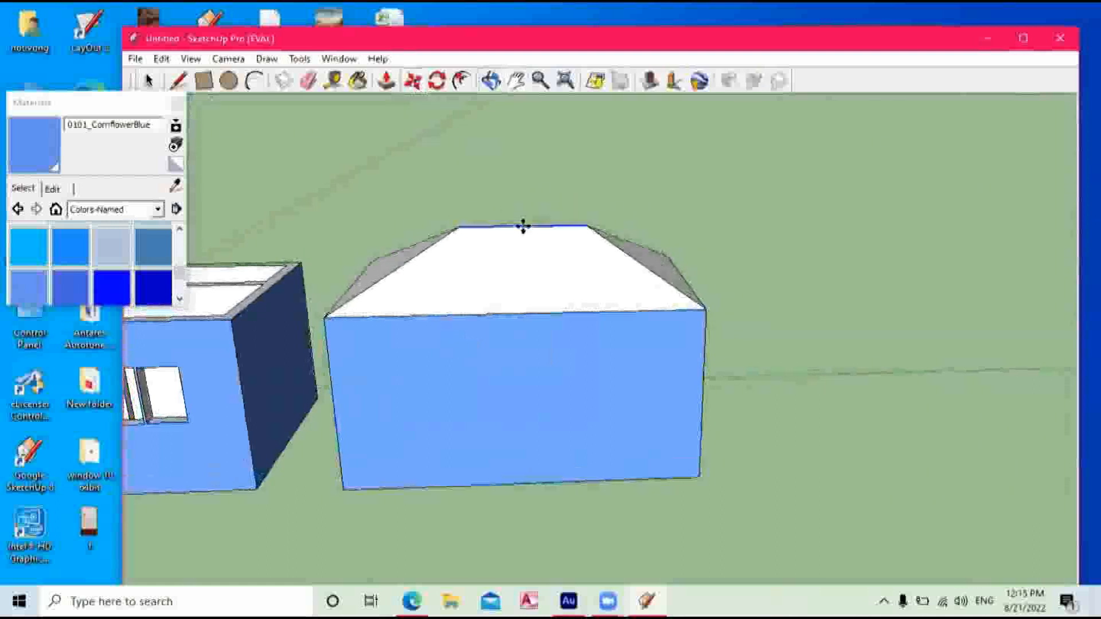
left_click(521, 227)
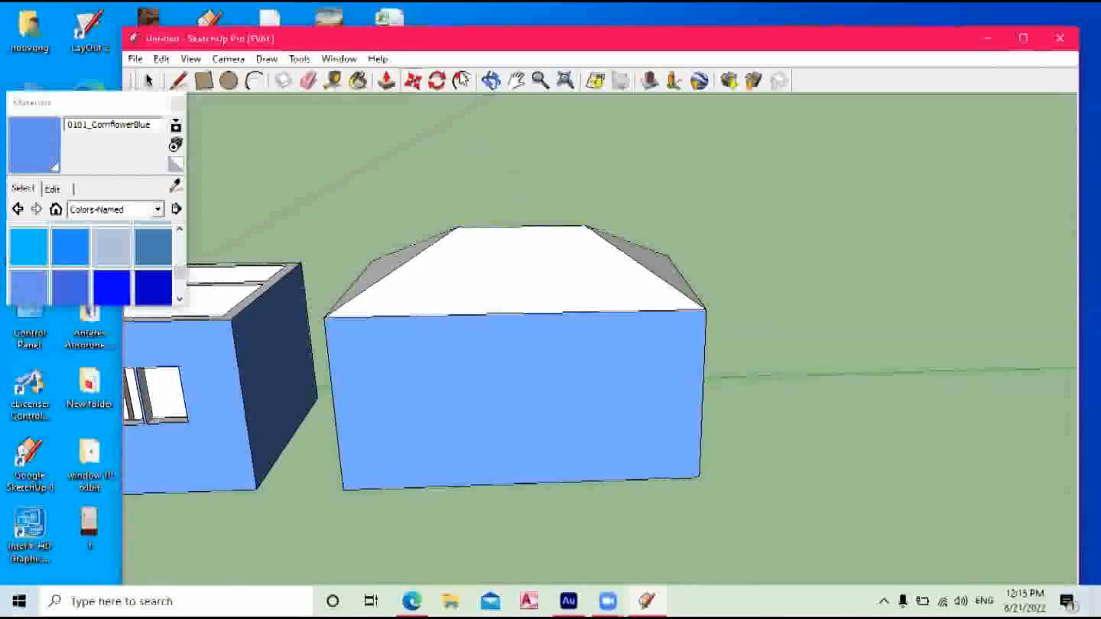
Recentre the ridge across the box's width, working from its outer end with Move.
left_click(491, 81)
left_click_drag(538, 270, 364, 225)
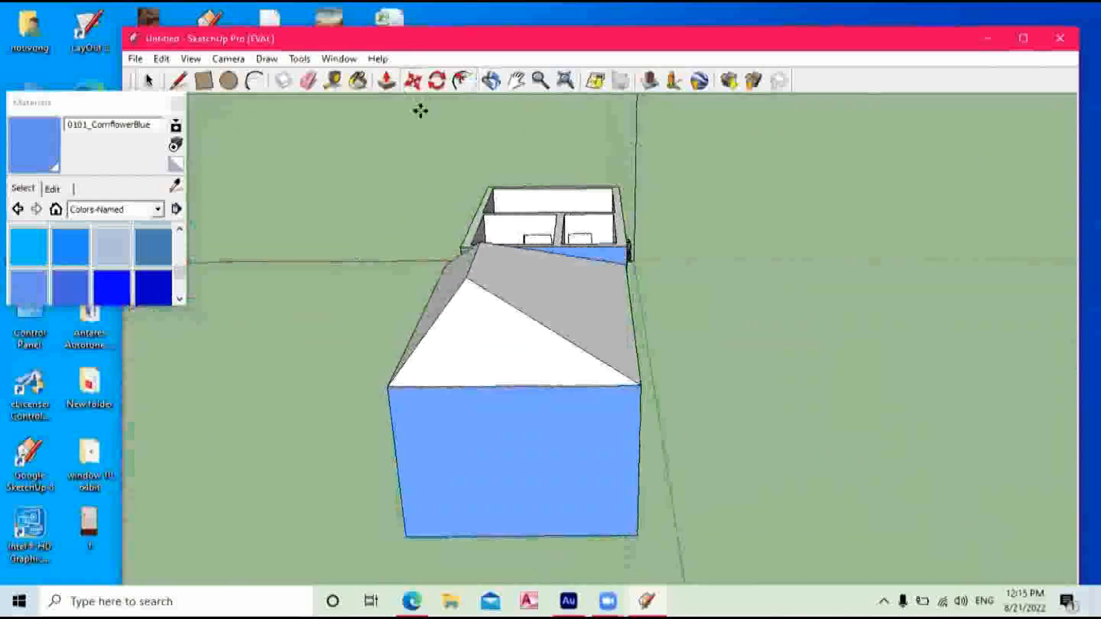
left_click(474, 259)
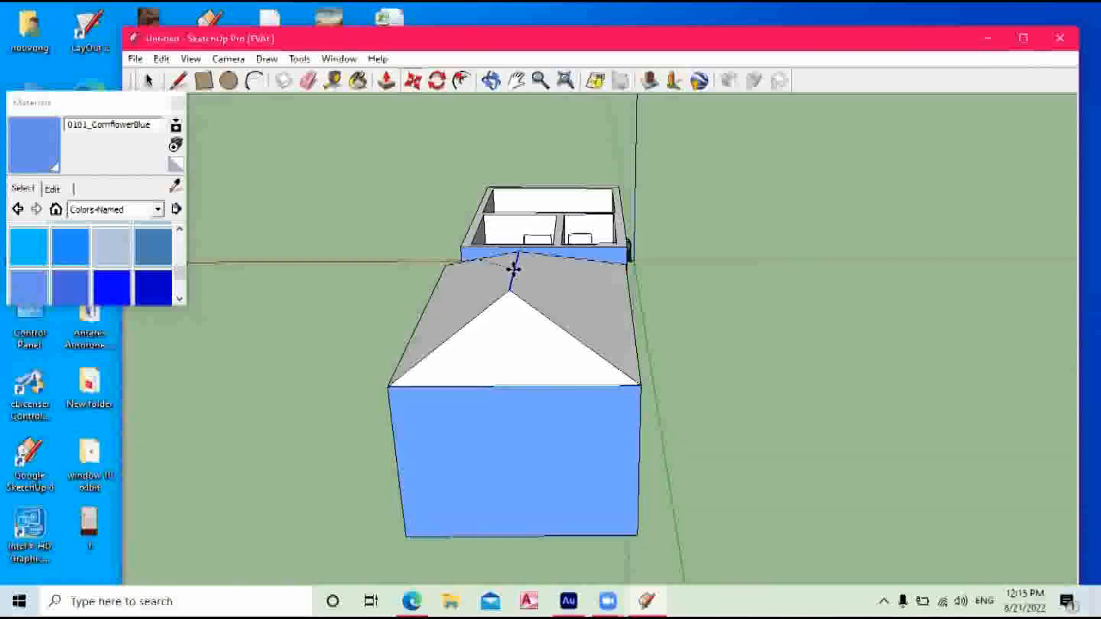
left_click(513, 269)
left_click_drag(540, 297, 761, 347)
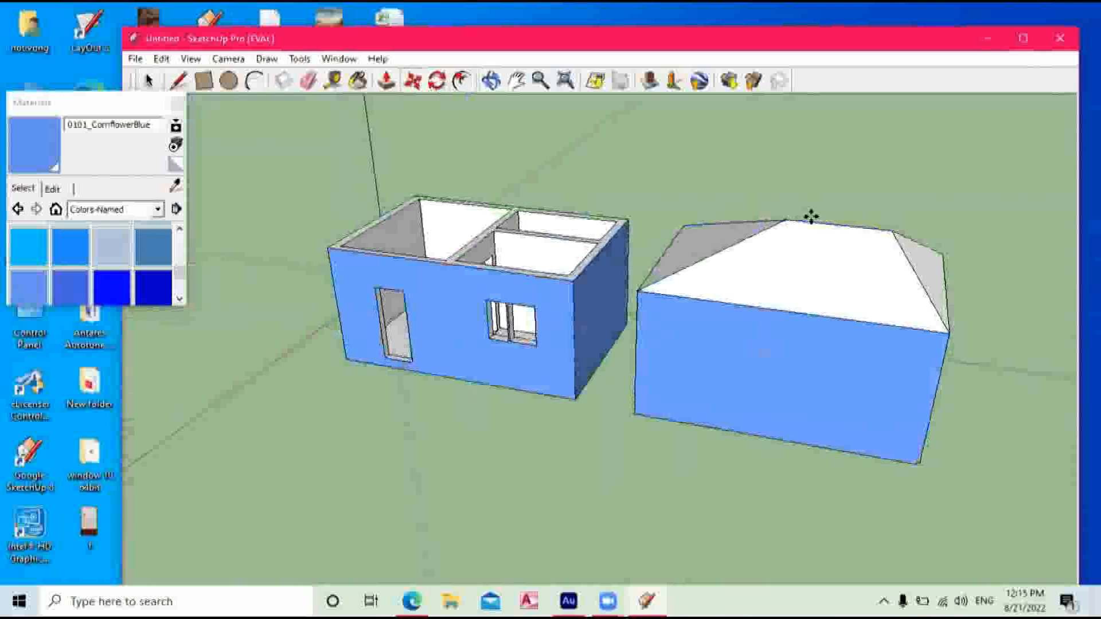
Draw a line across the hip-roofed box's front wall just below the roof edge.
left_click_drag(819, 224, 725, 199)
left_click_drag(809, 342, 600, 368)
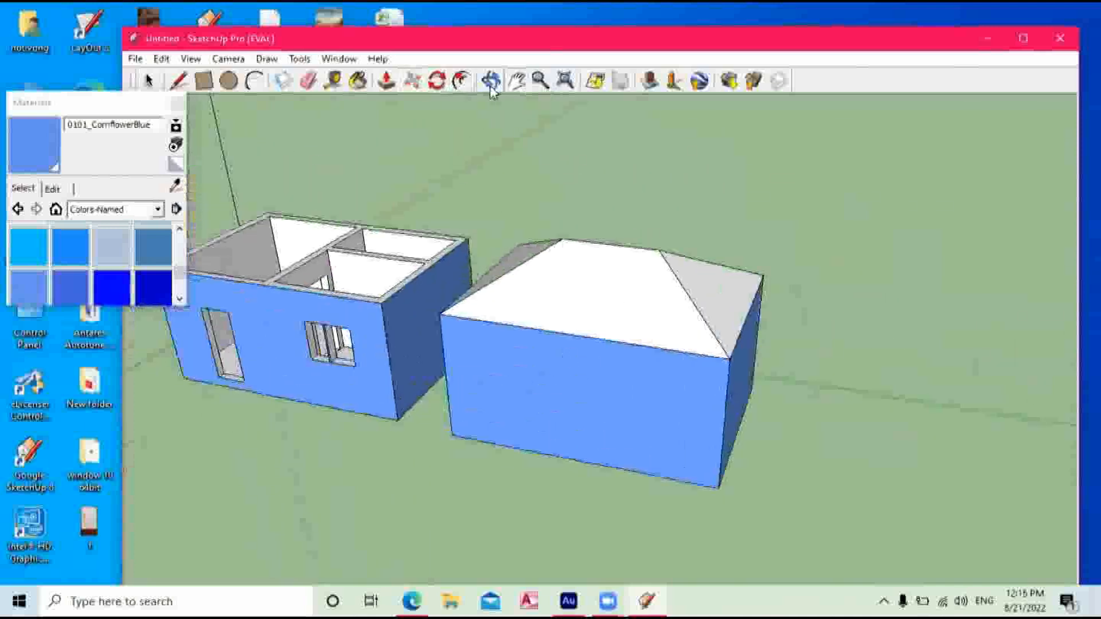
left_click_drag(835, 359, 757, 259)
left_click_drag(638, 428, 413, 405)
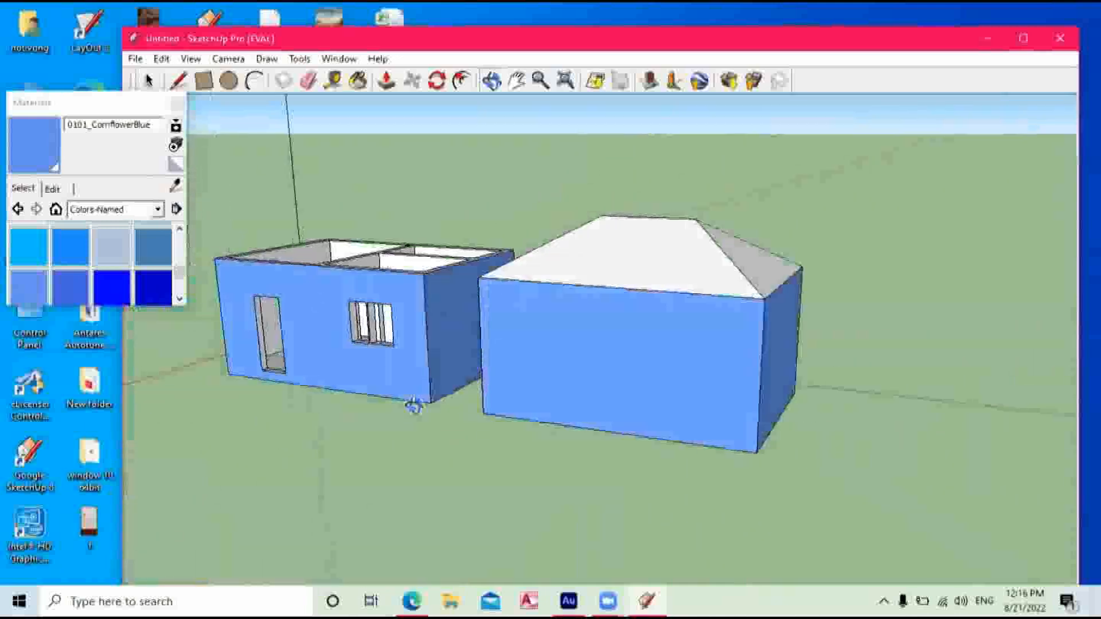
left_click_drag(459, 365, 617, 381)
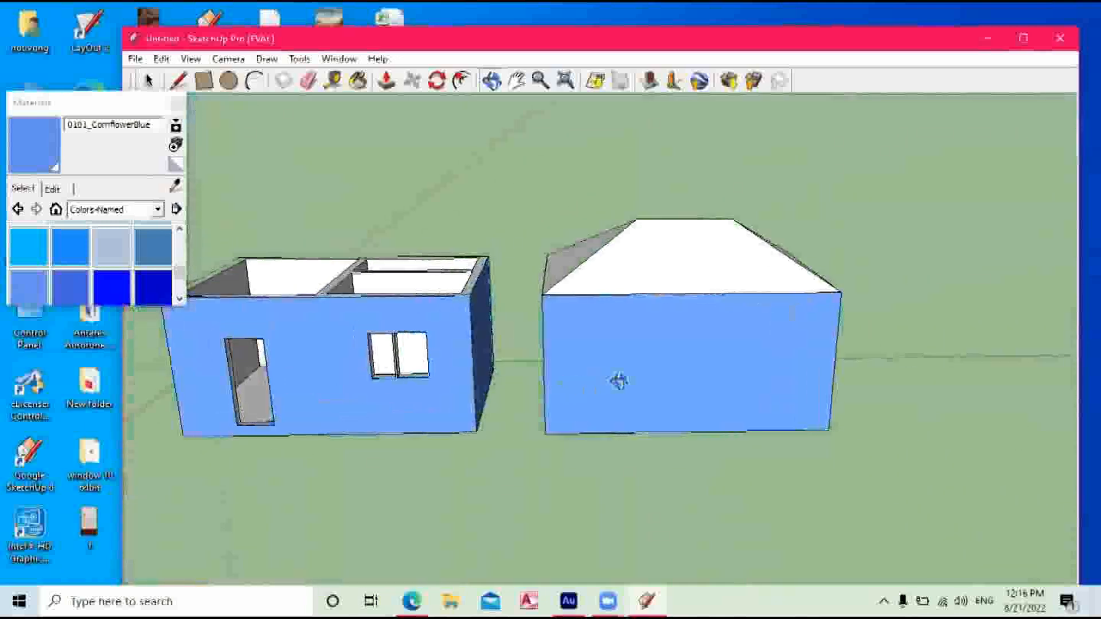
scroll(622, 376, "up", 3)
left_click_drag(724, 317, 843, 325)
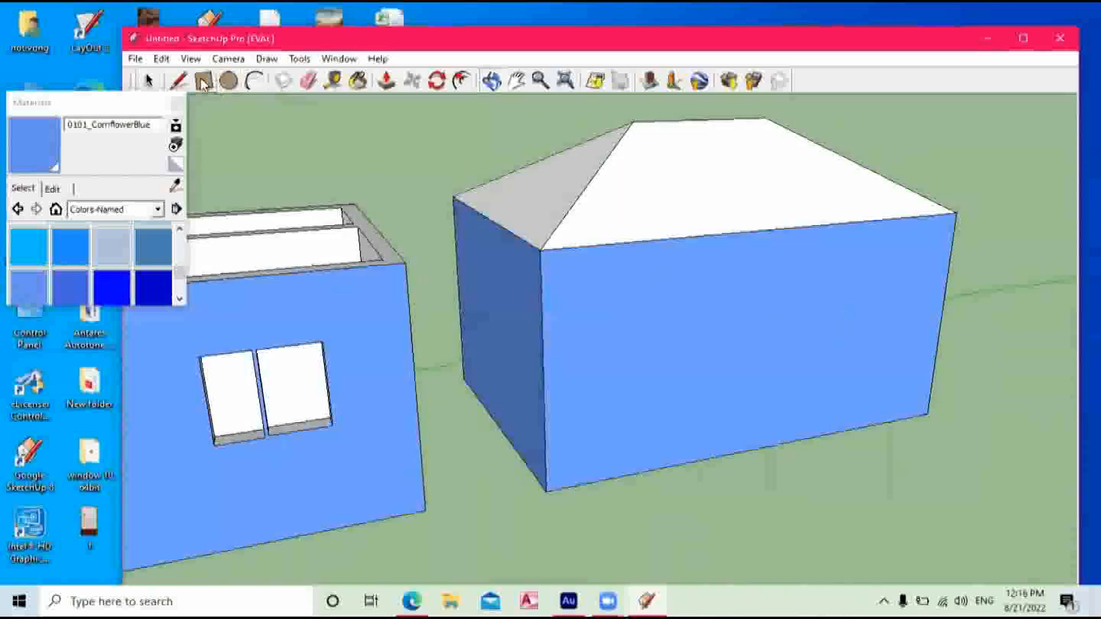
left_click(181, 82)
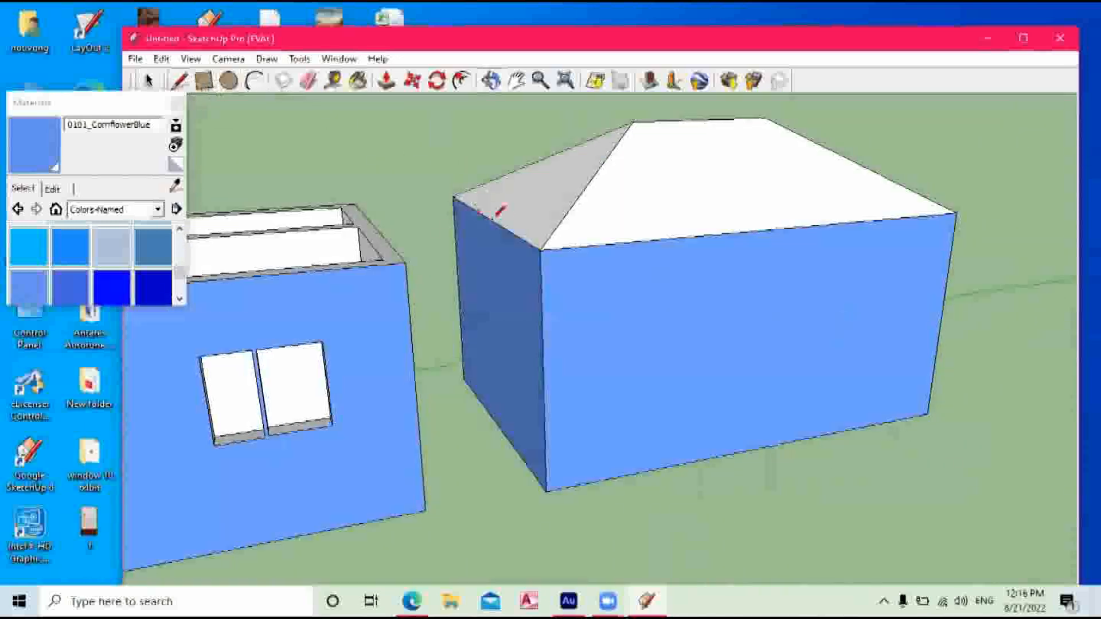
left_click(540, 264)
left_click(953, 227)
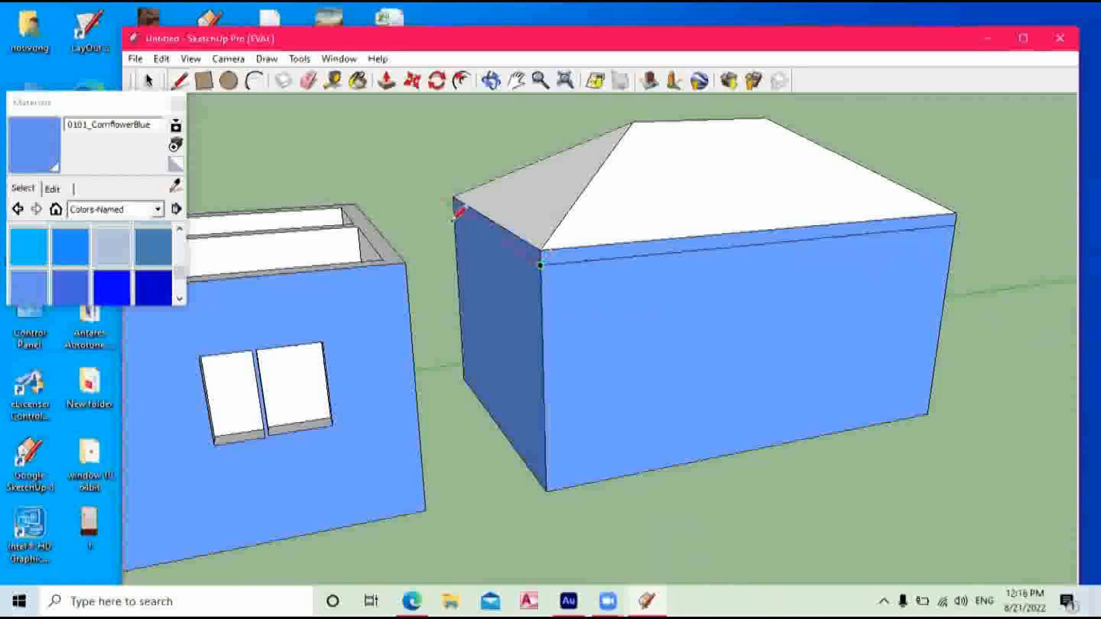
Continue the line below the roof edge around the box's end walls and back wall.
middle_click_drag(531, 106, 548, 230)
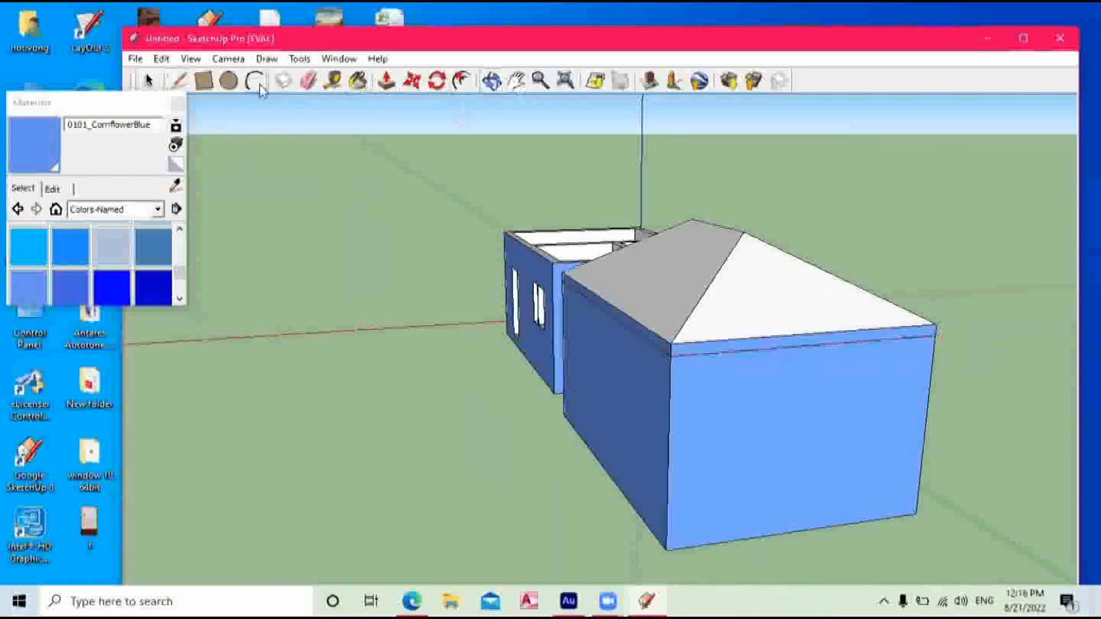
middle_click_drag(828, 372, 490, 356)
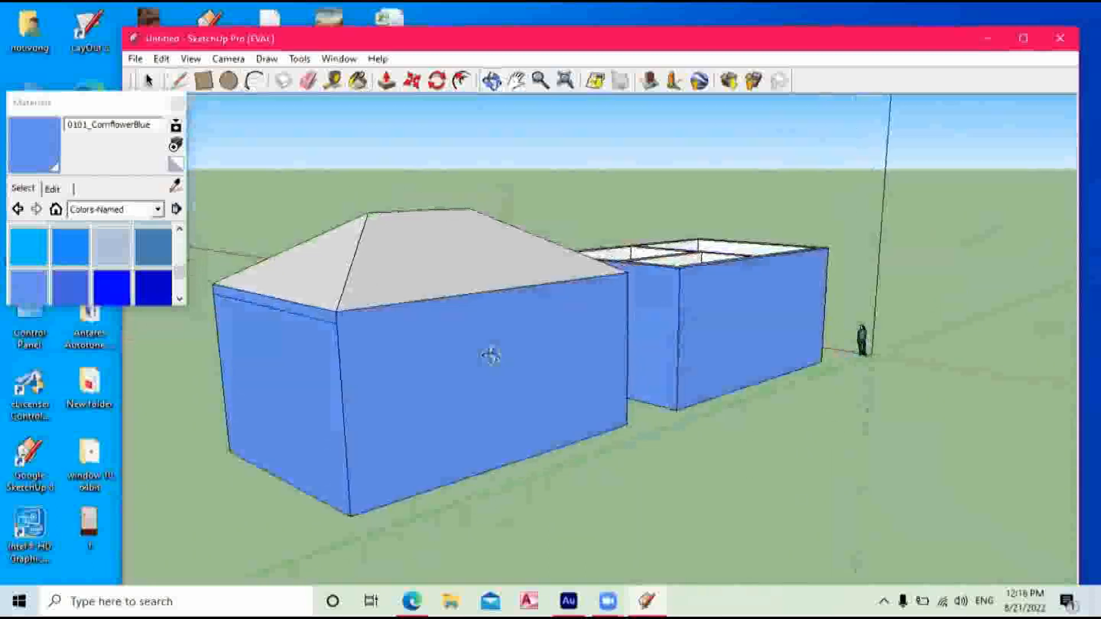
left_click(337, 322)
left_click(631, 280)
Paint the hip roof's front slope with the Roofing_Shingles_Multi material from the Roofing collection.
left_click(491, 80)
left_click_drag(483, 334, 688, 345)
scroll(775, 342, "up", 2)
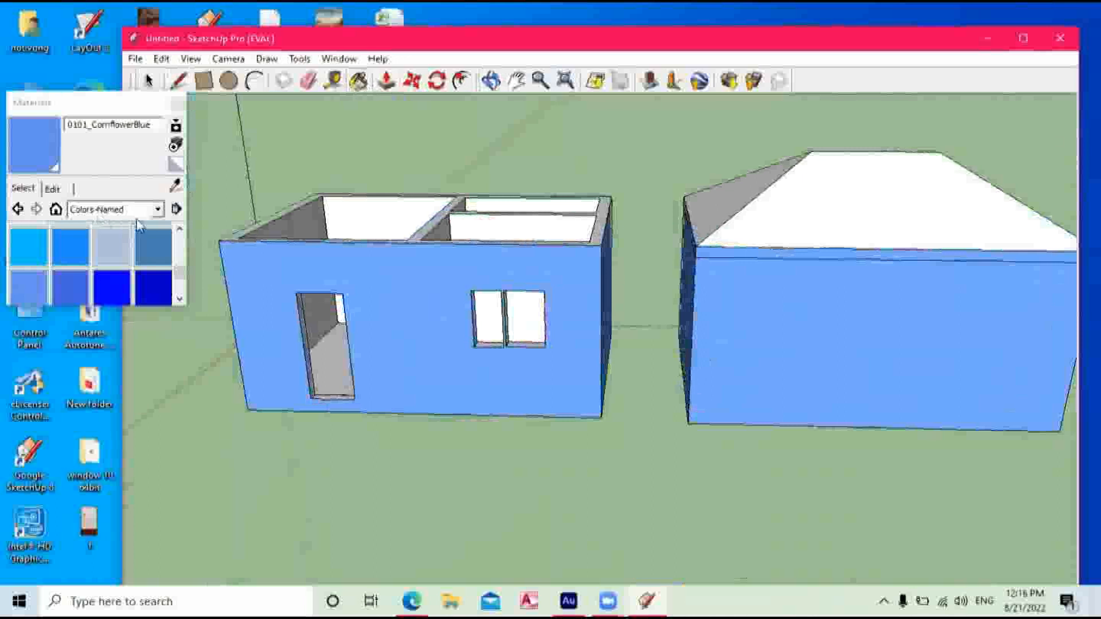
left_click(157, 209)
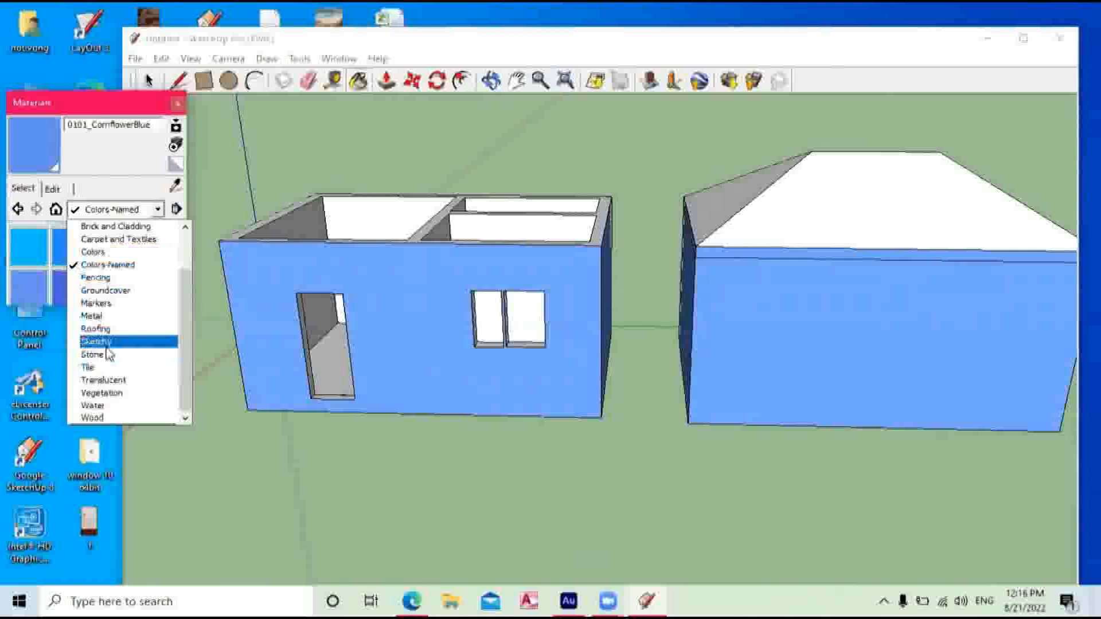
left_click(107, 329)
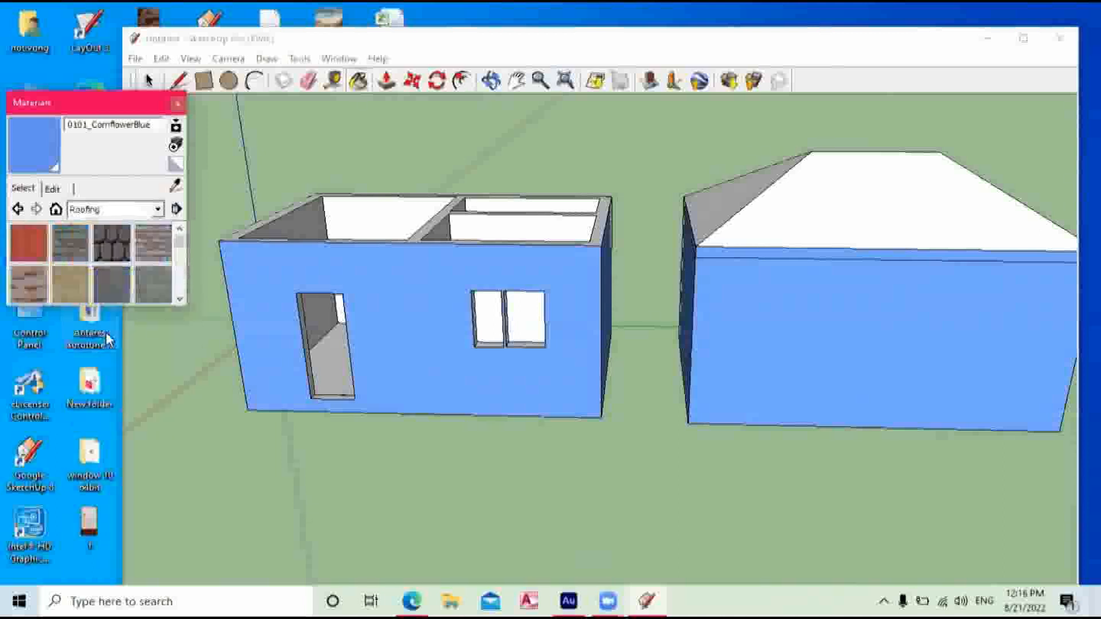
left_click(161, 261)
left_click(856, 193)
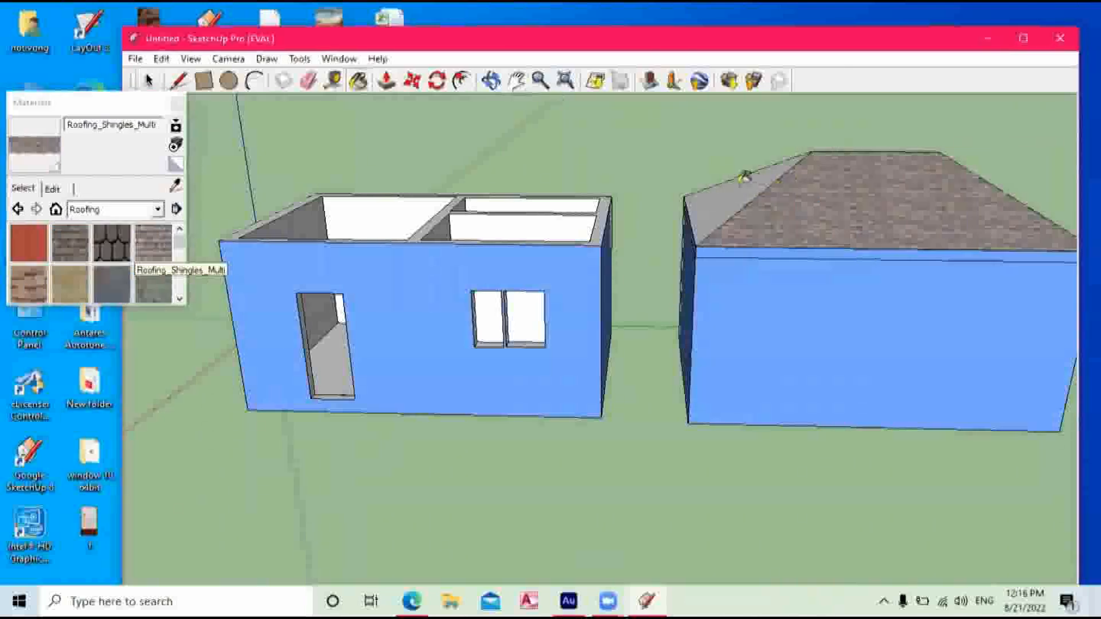
Paint the hip roof's remaining slopes with Roofing_Shingles_Multi.
left_click(491, 81)
left_click_drag(1007, 184, 349, 132)
left_click(590, 347)
left_click(711, 294)
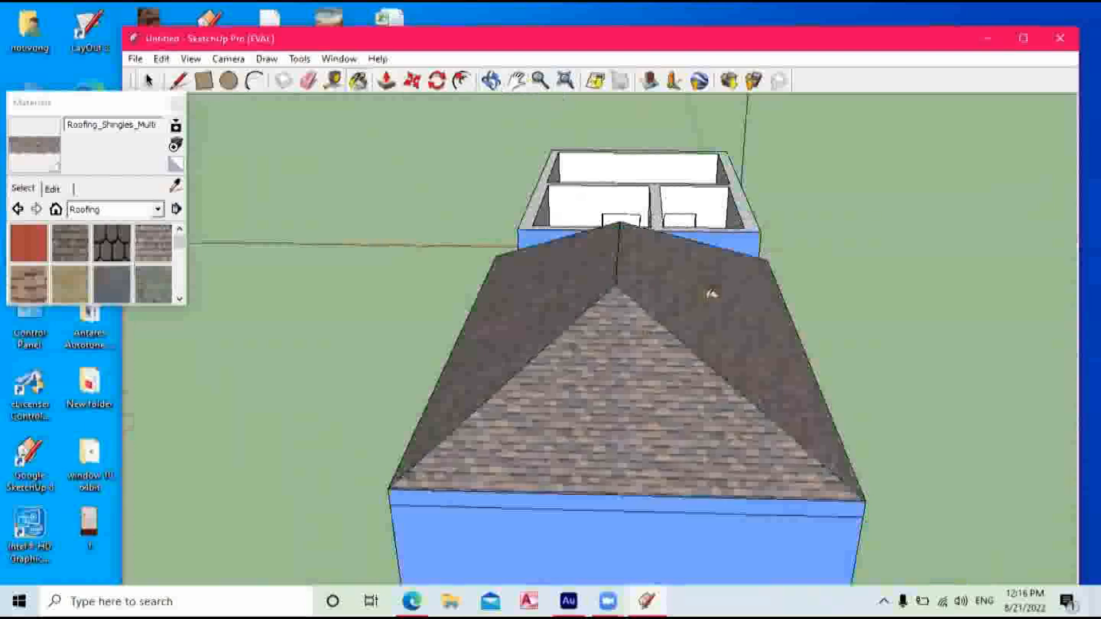
Examine the shingled roof and the line beneath its edge from several sides, alongside the three-room building.
left_click(491, 81)
mouse_move(619, 381)
left_mouse_down()
mouse_move(848, 326)
mouse_move(765, 304)
left_mouse_up()
scroll(809, 296, "down", 6)
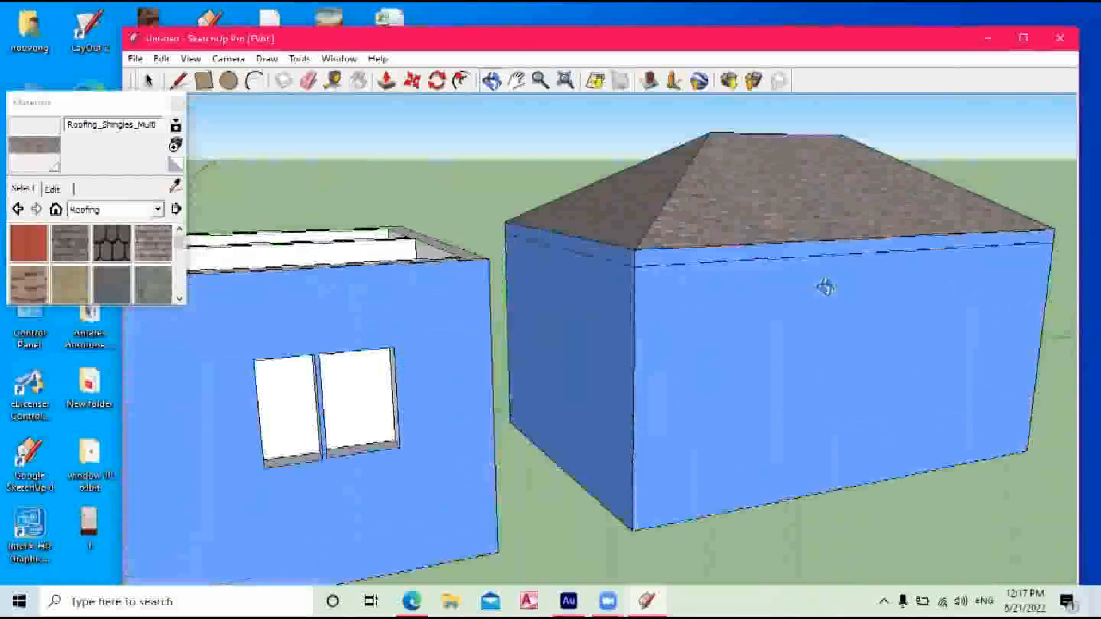
middle_click_drag(742, 397, 913, 353)
mouse_move(934, 307)
middle_mouse_down()
mouse_move(921, 223)
mouse_move(973, 310)
mouse_move(745, 367)
mouse_move(796, 314)
mouse_move(877, 288)
mouse_move(877, 265)
mouse_move(900, 289)
mouse_move(948, 394)
middle_mouse_up()
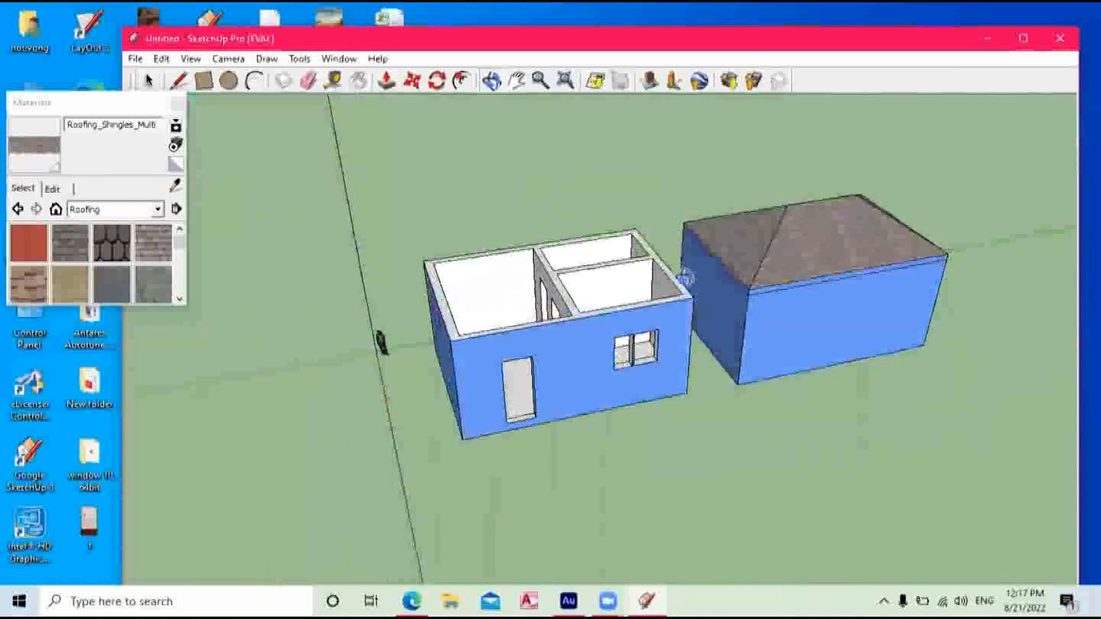
mouse_move(723, 312)
middle_mouse_down()
mouse_move(710, 248)
mouse_move(842, 342)
mouse_move(943, 311)
mouse_move(707, 327)
mouse_move(807, 364)
middle_mouse_up()
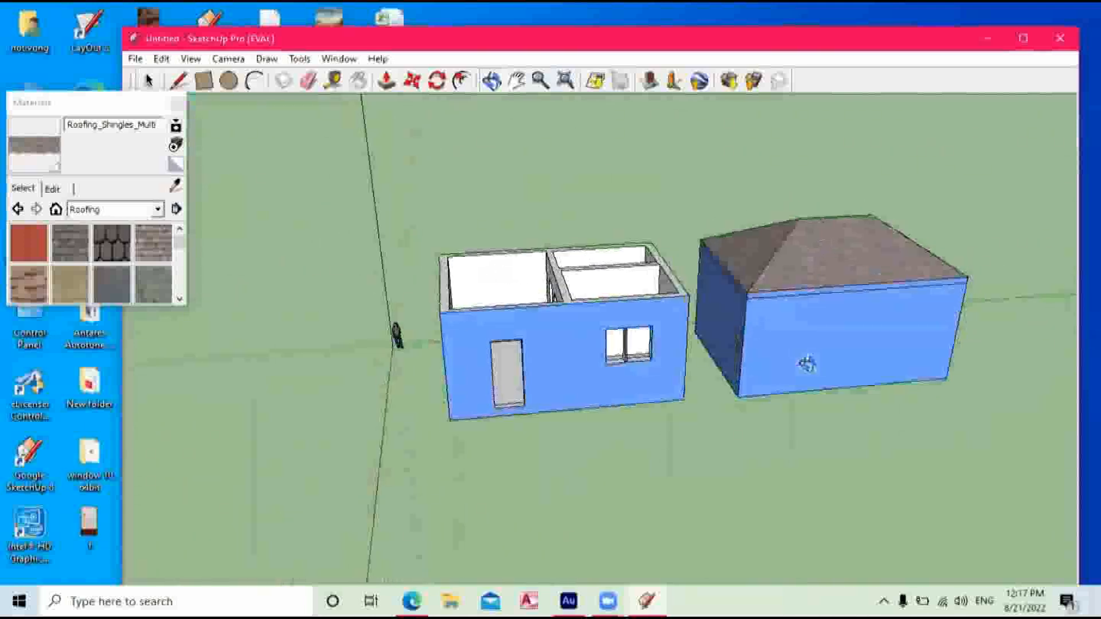
mouse_move(911, 356)
middle_mouse_down()
mouse_move(838, 322)
mouse_move(655, 322)
mouse_move(778, 395)
middle_mouse_up()
scroll(779, 395, "up", 4)
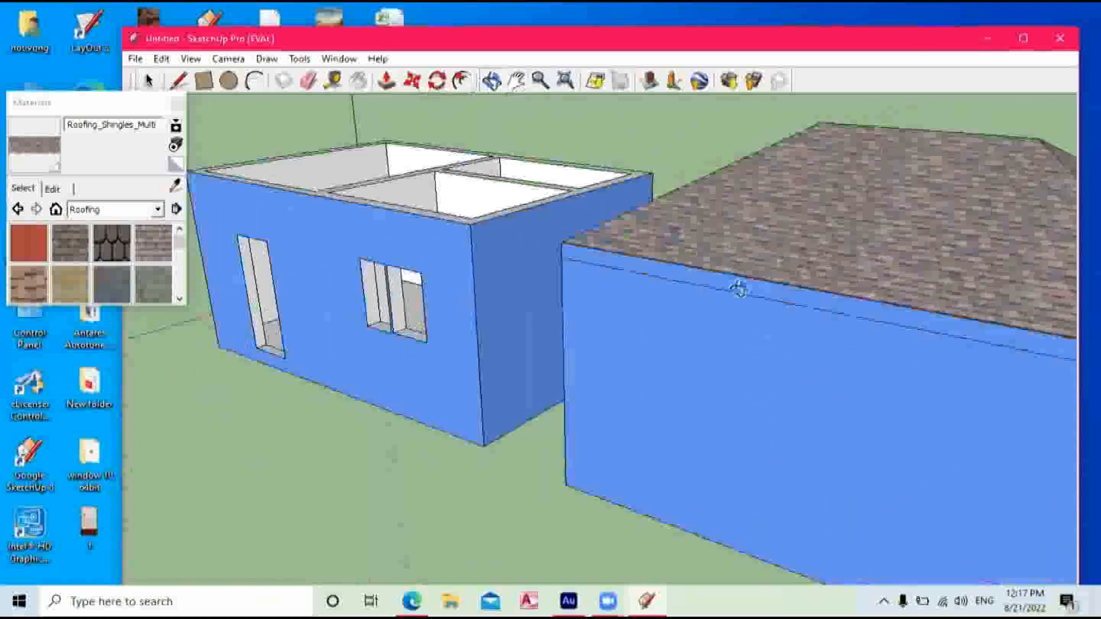
middle_click_drag(691, 245, 521, 160)
Push the box's front wall slightly inward below the line with Push/Pull to form a roof overhang.
left_click(513, 86)
left_click_drag(710, 246, 440, 182)
left_click_drag(671, 378, 695, 406)
left_click(490, 81)
left_click_drag(648, 322, 470, 342)
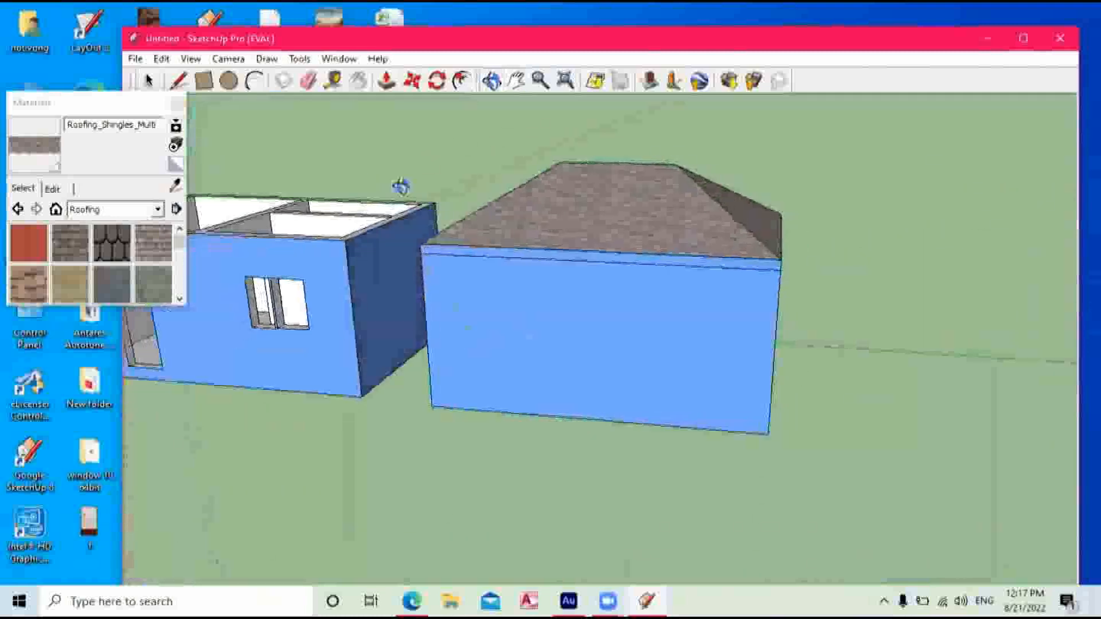
left_click(385, 82)
left_click(485, 300)
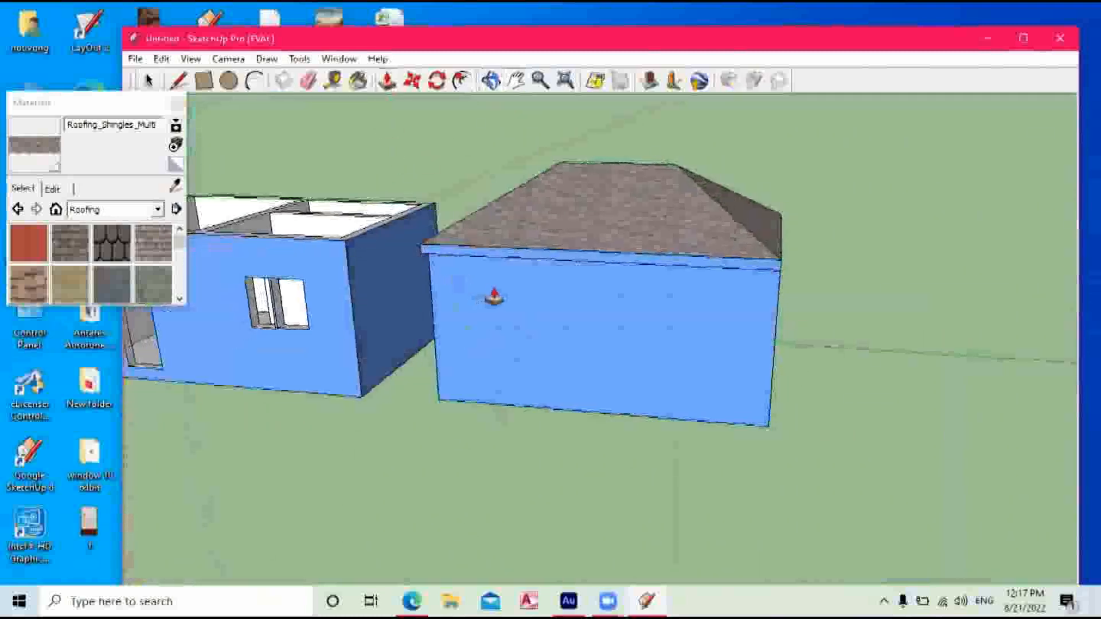
left_click(492, 294)
Push the box's outer end wall slightly inward below the line to extend the roof overhang.
left_click(490, 81)
left_click_drag(724, 295, 236, 263)
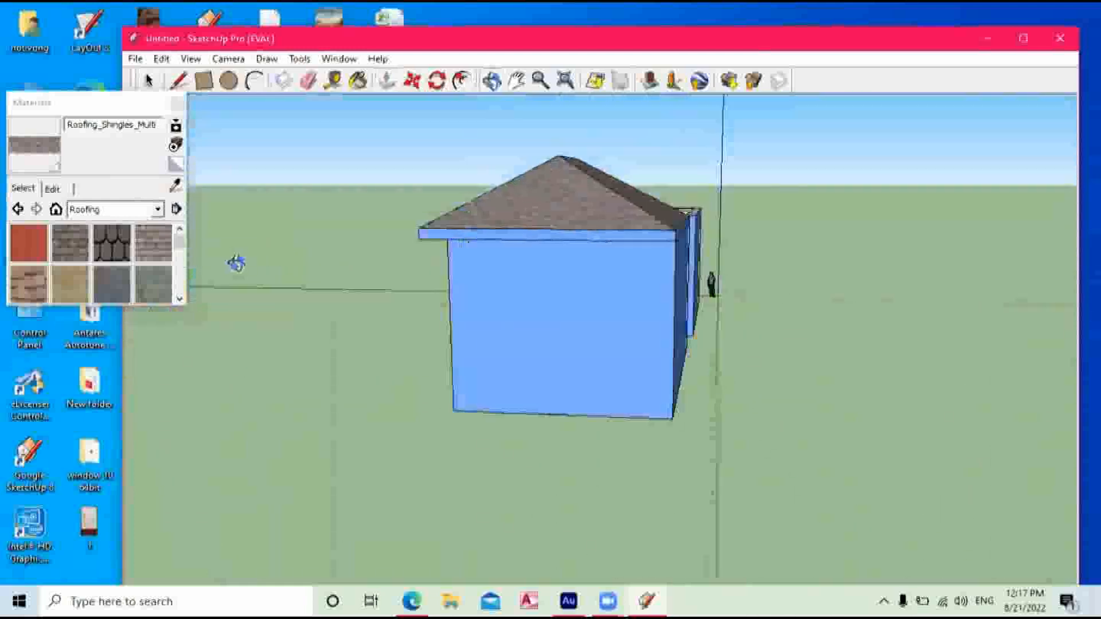
left_click(387, 80)
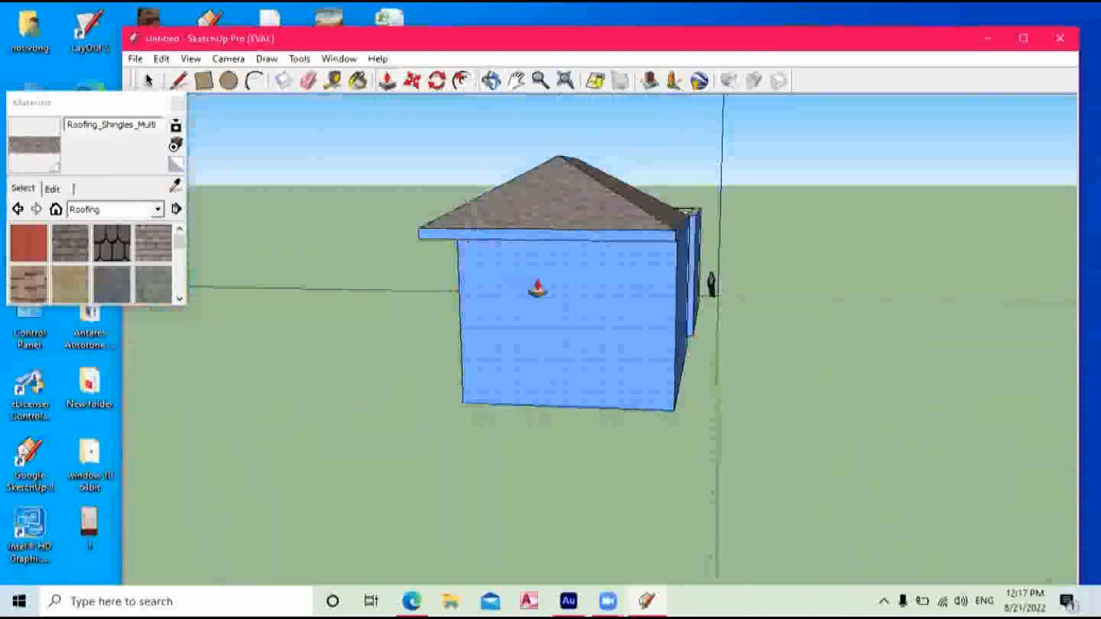
Use Push/Pull on further walls below the line to carry the roof overhang around the box.
left_click(488, 82)
left_click_drag(568, 264, 370, 282)
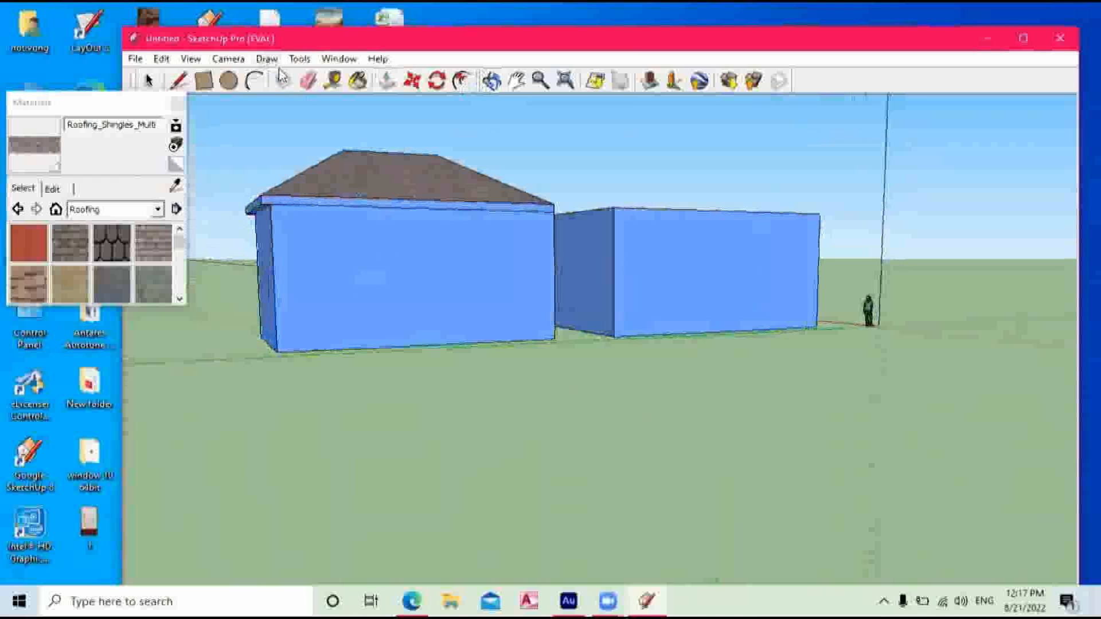
left_click(388, 82)
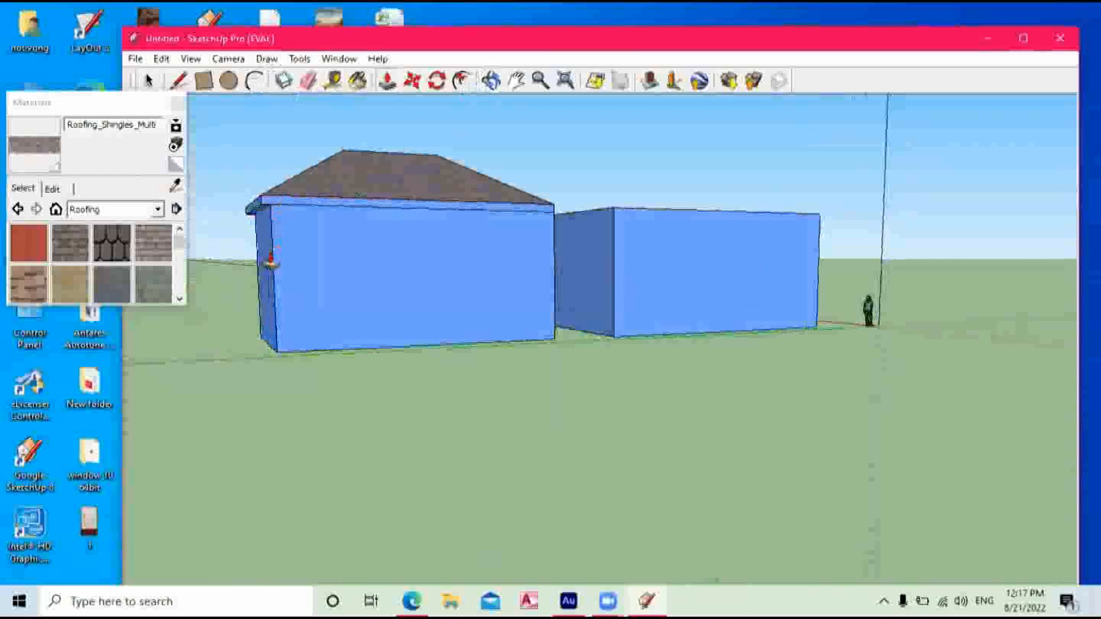
left_click_drag(270, 263, 302, 266)
left_click(490, 80)
left_click_drag(573, 265, 369, 276)
left_click(388, 81)
left_click_drag(510, 268, 498, 272)
Push the box's back wall inward below the line to complete the roof overhang.
left_click(490, 80)
left_click_drag(452, 300, 292, 285)
left_click(387, 81)
left_click_drag(634, 243, 668, 260)
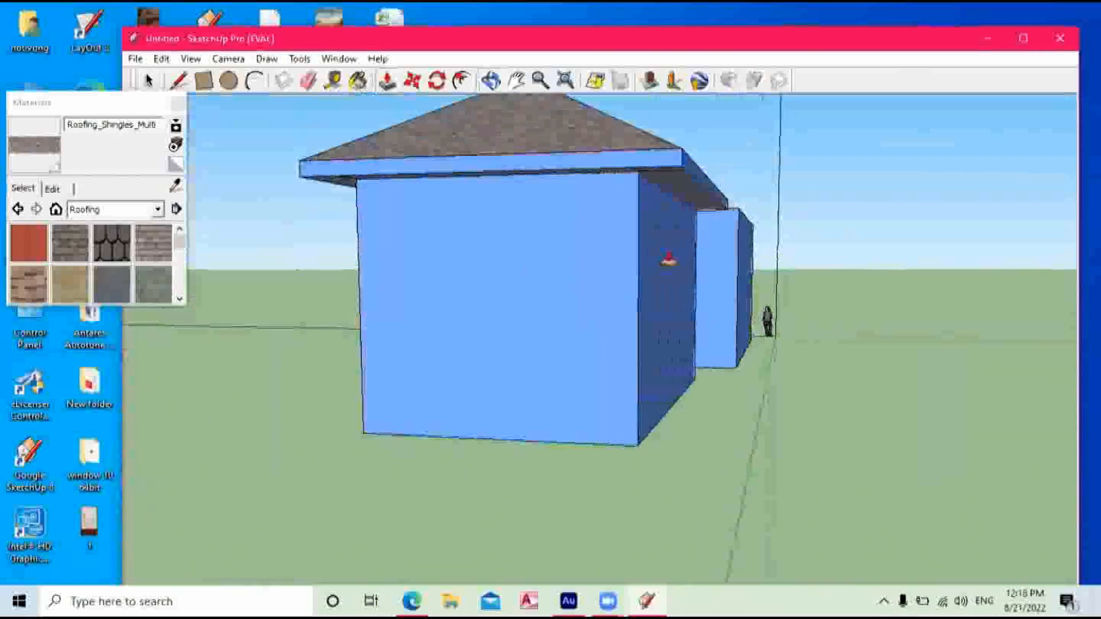
Draw an upright door rectangle on the roofed box's front wall, towards the three-room building.
left_click(491, 81)
left_click_drag(505, 252, 760, 317)
left_click(203, 80)
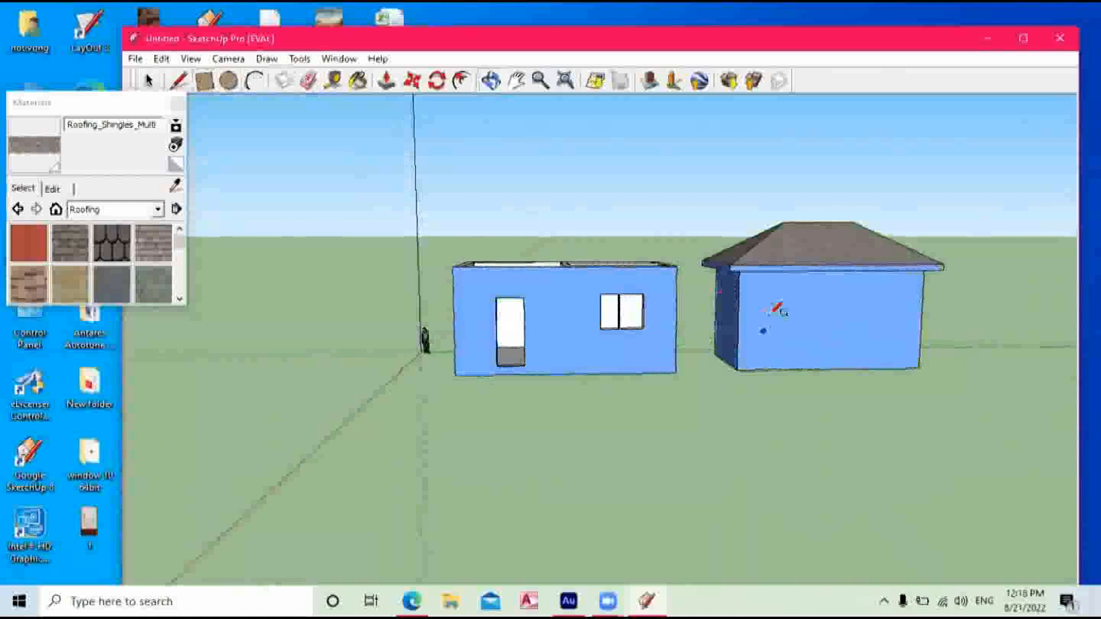
left_click(780, 297)
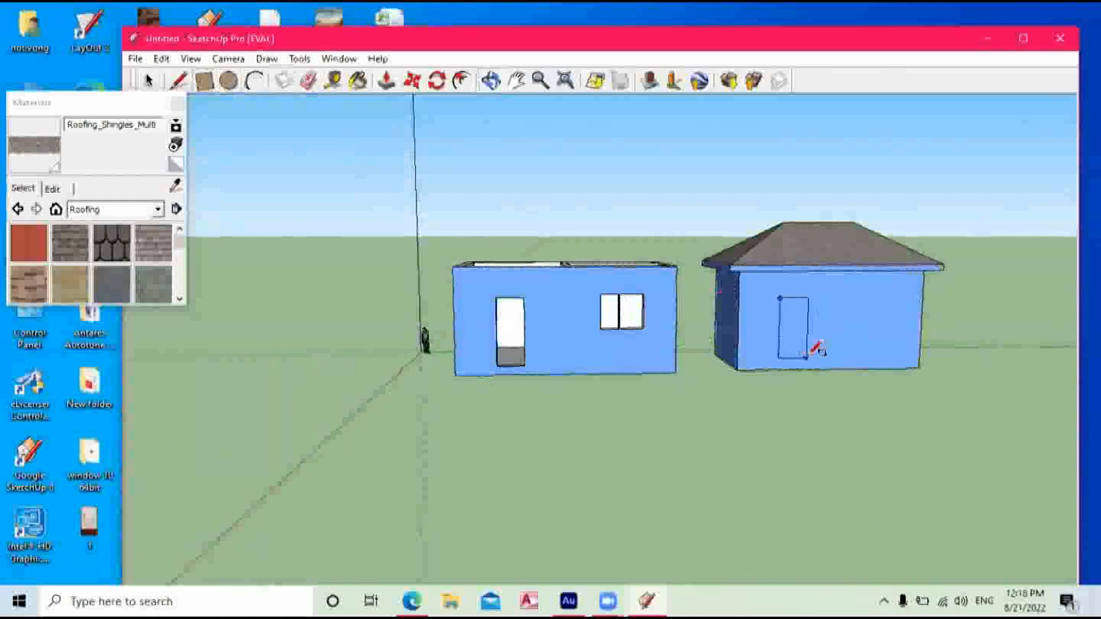
left_click(808, 358)
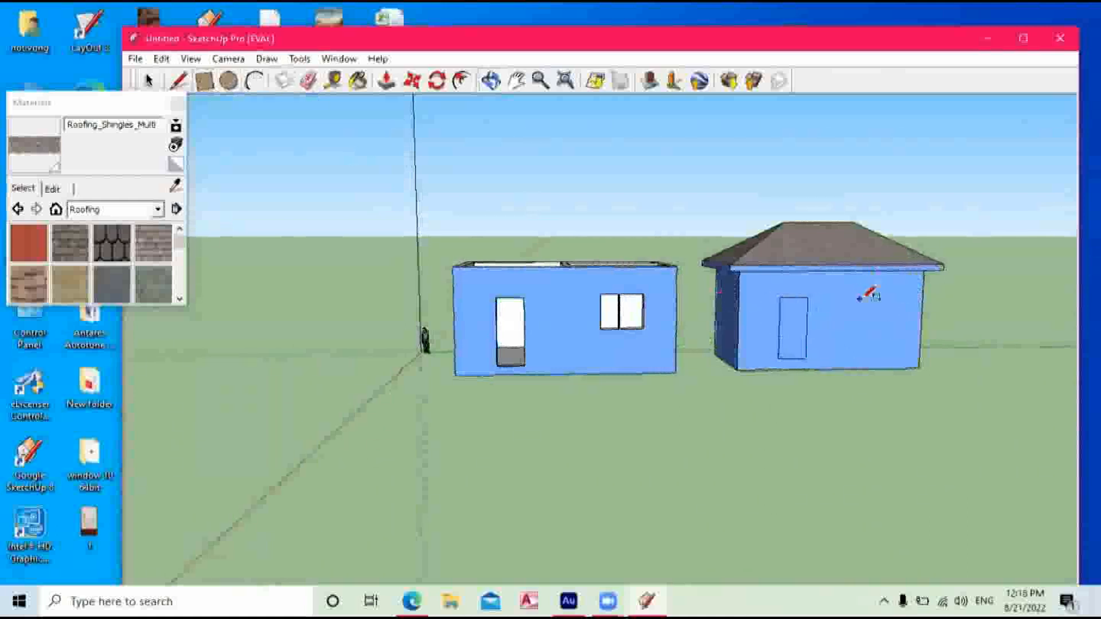
Draw two narrow window rectangles side by side on the front wall, between the door and the outer end.
left_click(874, 334)
left_click(880, 297)
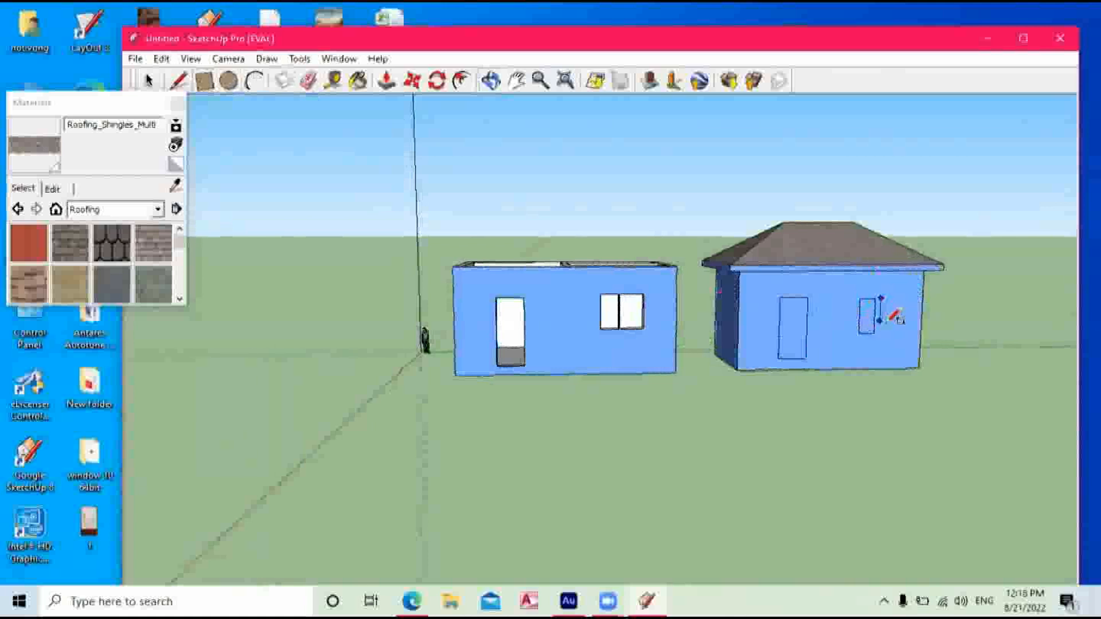
left_click(892, 333)
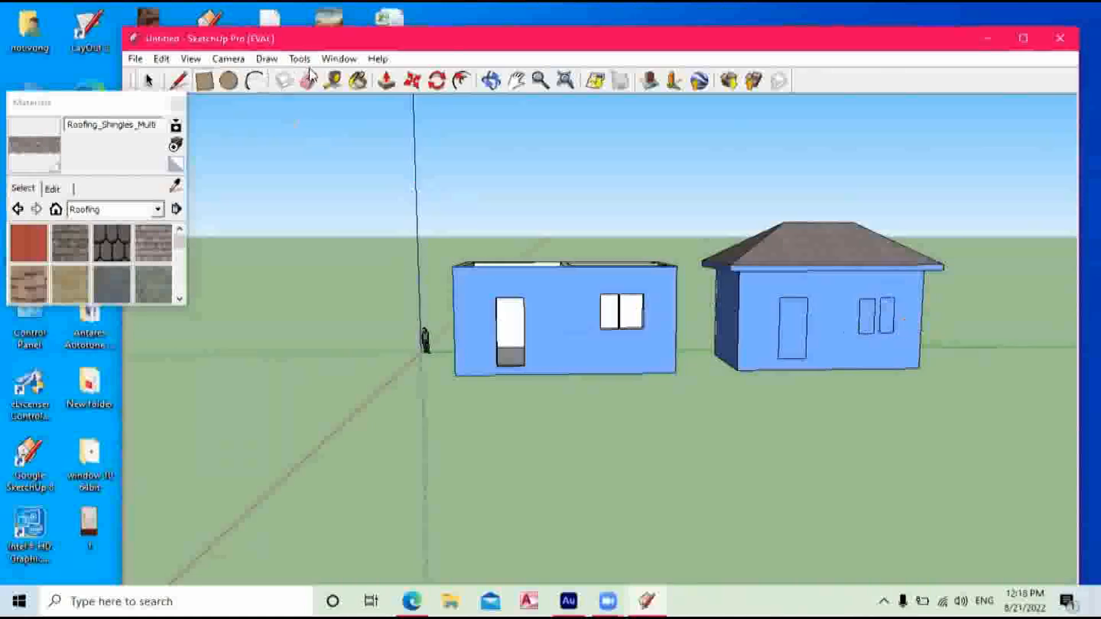
left_click(491, 81)
left_click_drag(803, 365, 683, 308)
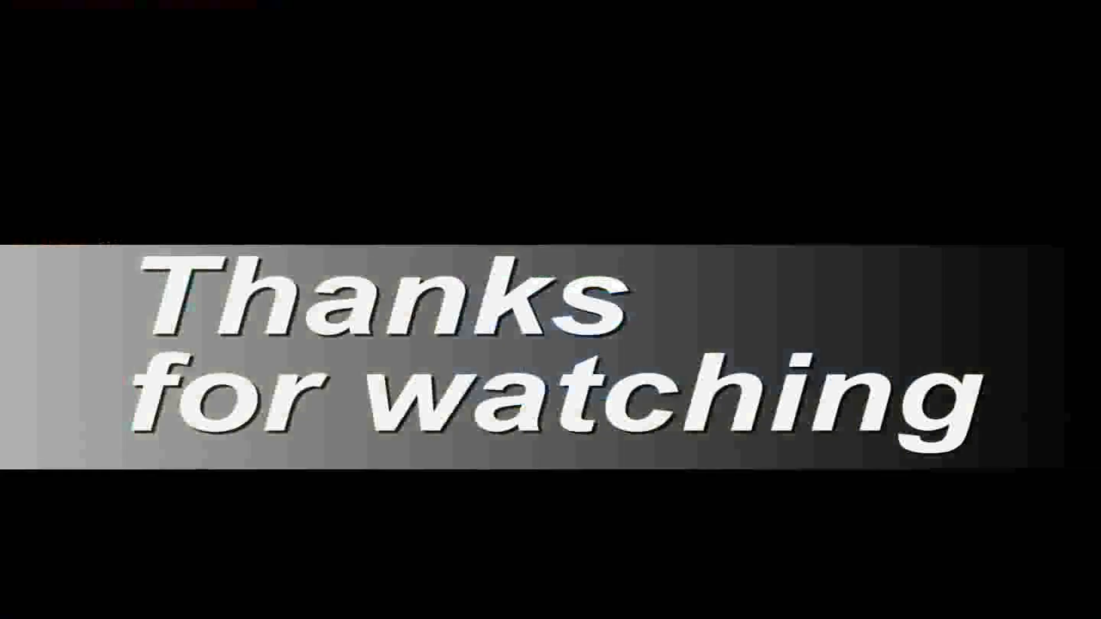
right_click(526, 309)
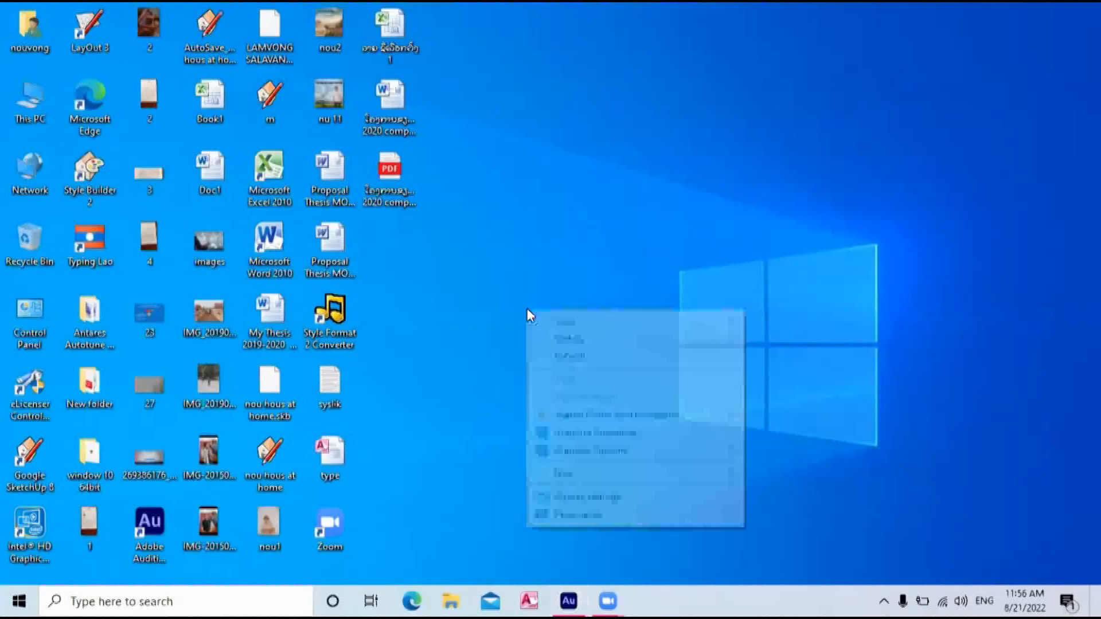
left_click(564, 357)
right_click(500, 254)
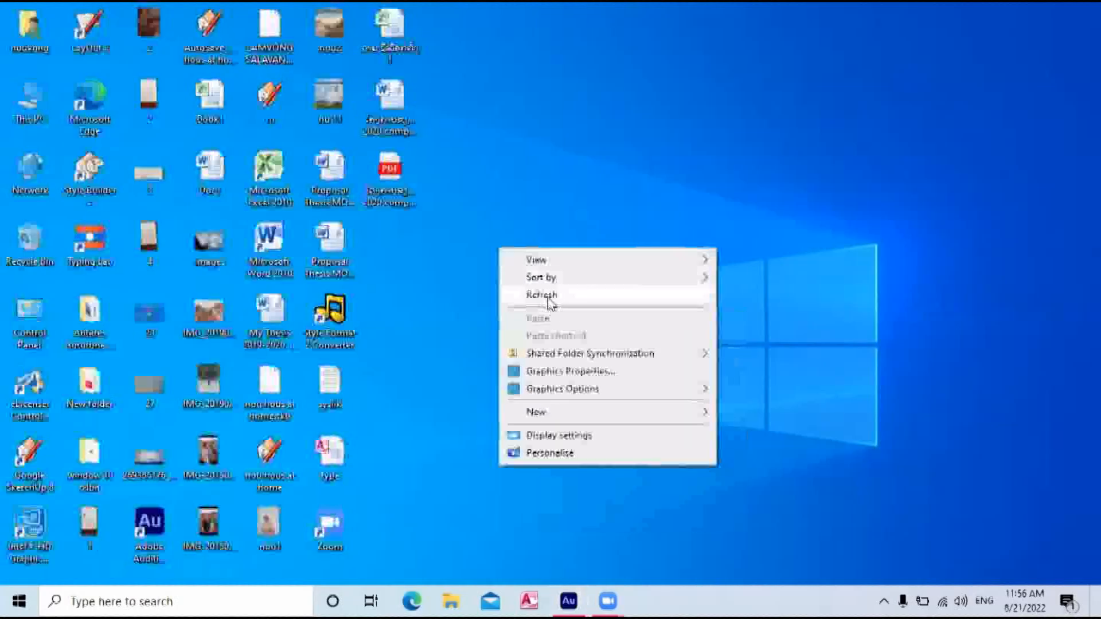
left_click(550, 294)
right_click(513, 264)
left_click(559, 311)
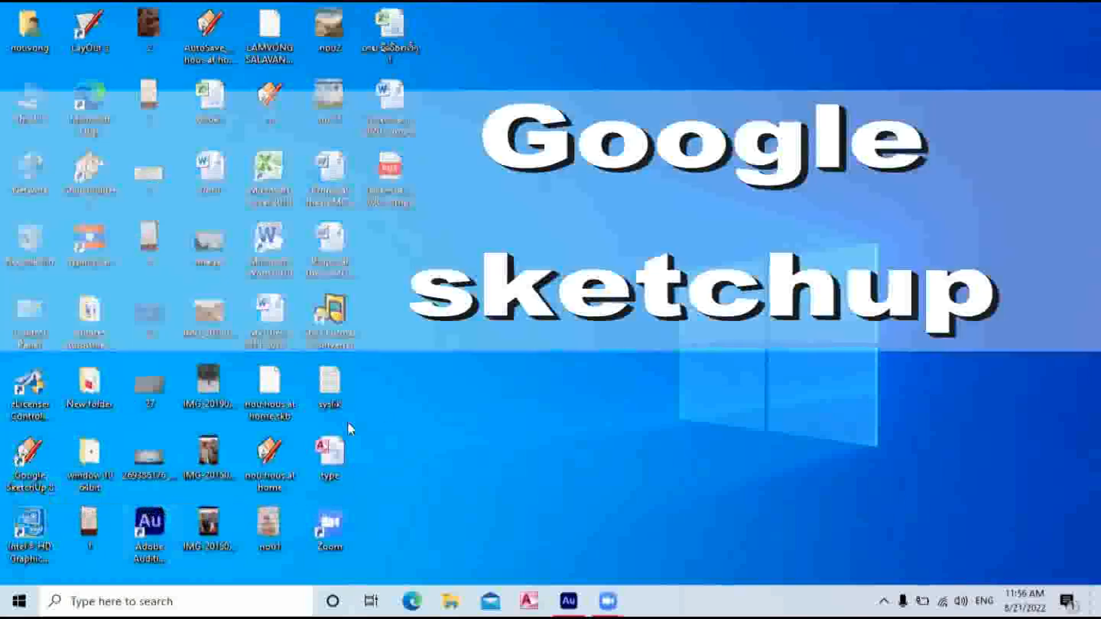
right_click(478, 306)
left_click(519, 352)
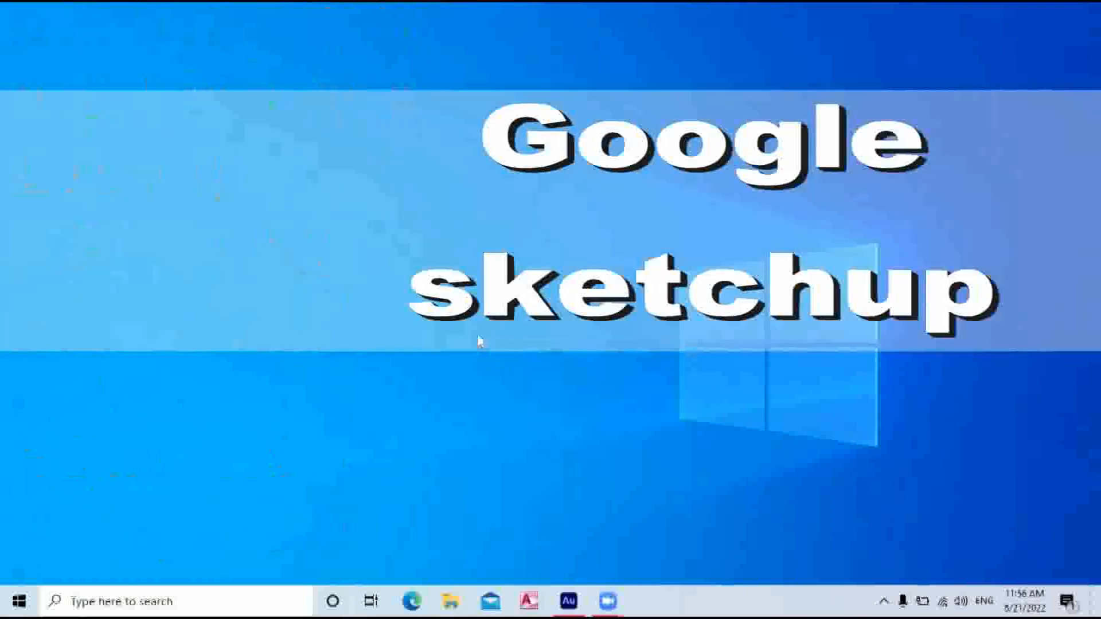
right_click(480, 337)
left_click(516, 381)
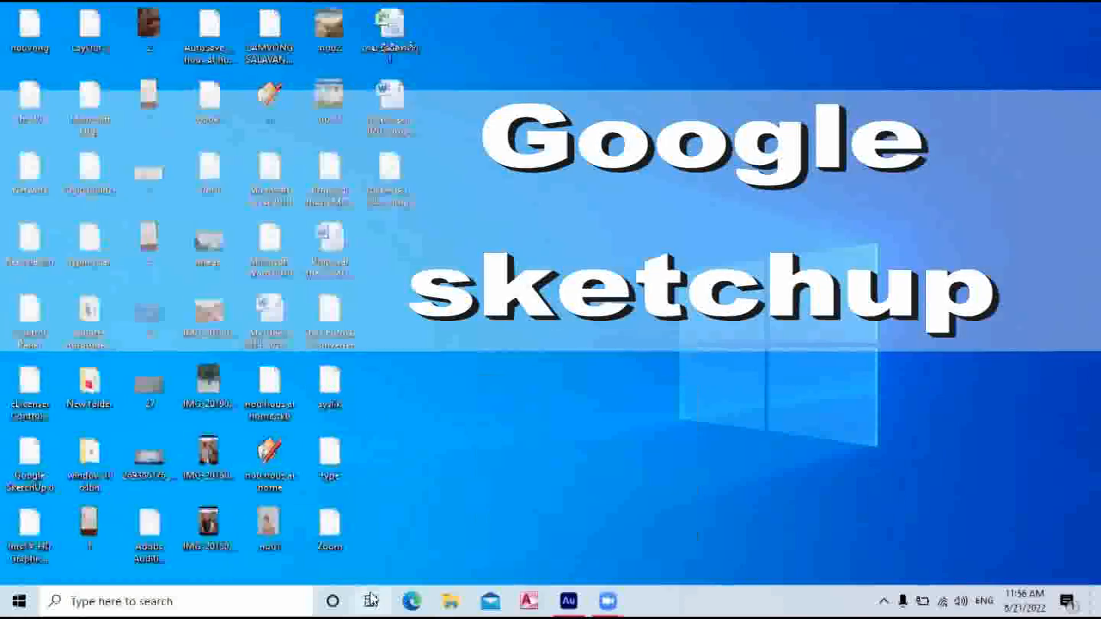
left_click(412, 600)
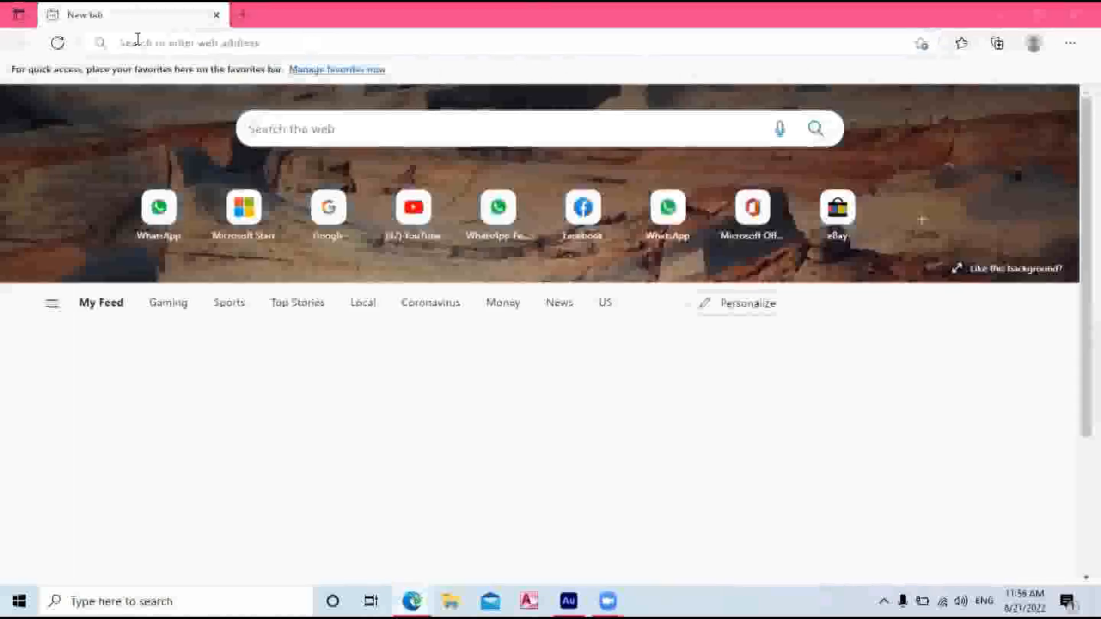
left_click(138, 39)
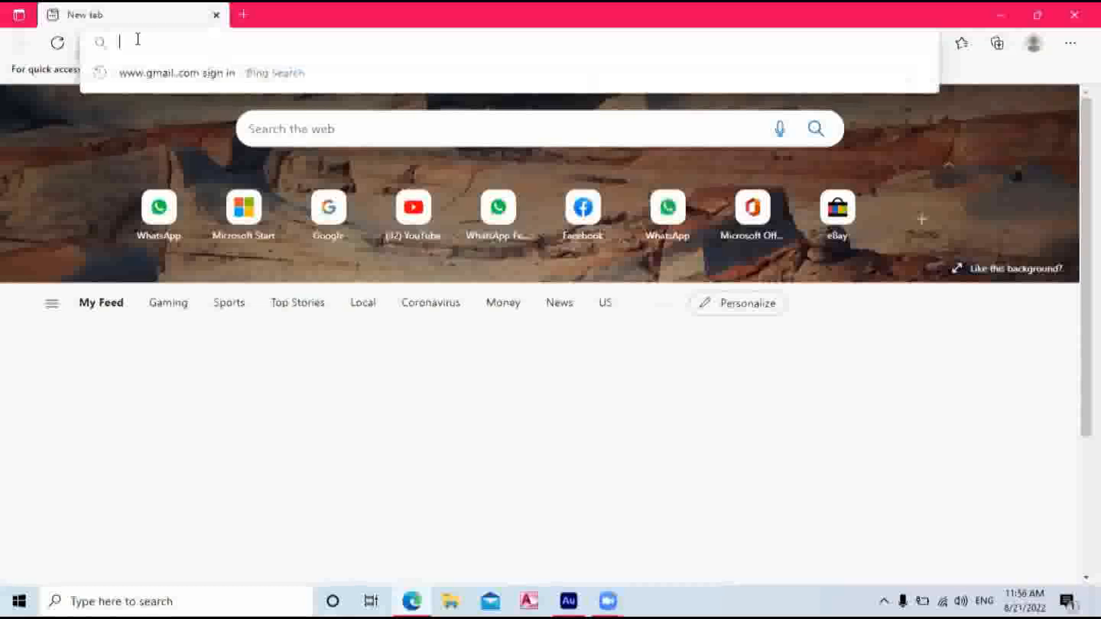
type("ww")
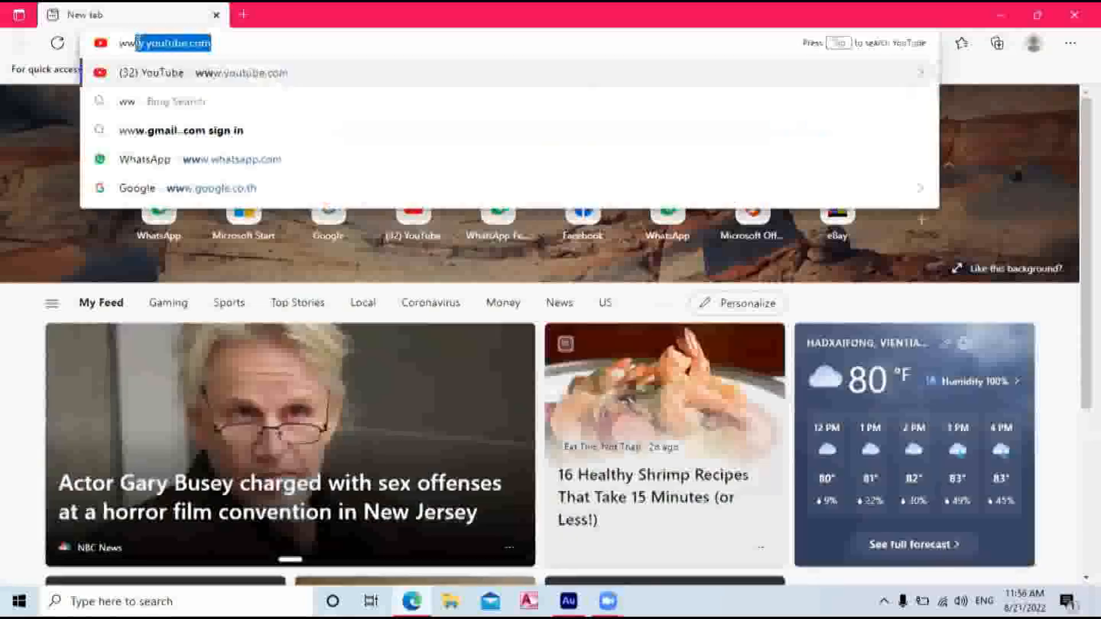
type("w.")
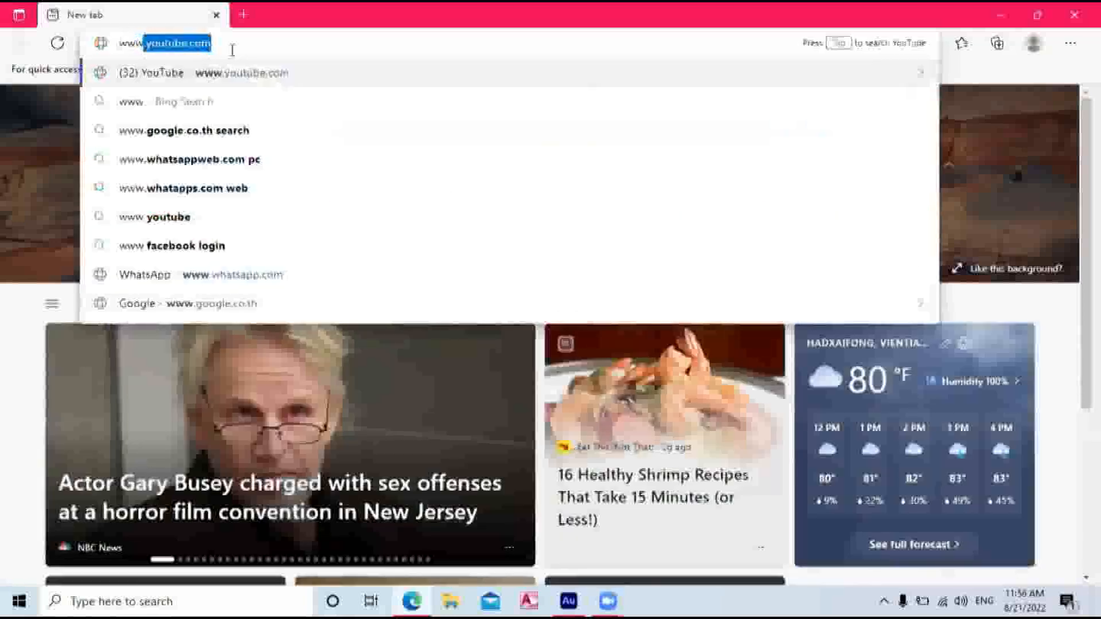
type("g")
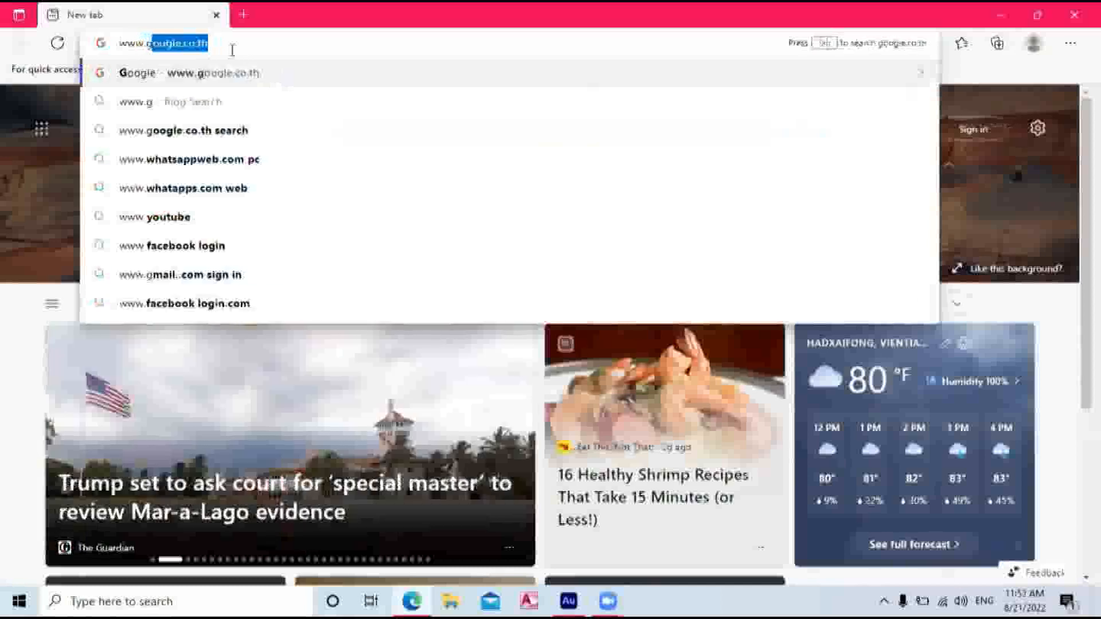
type("oo")
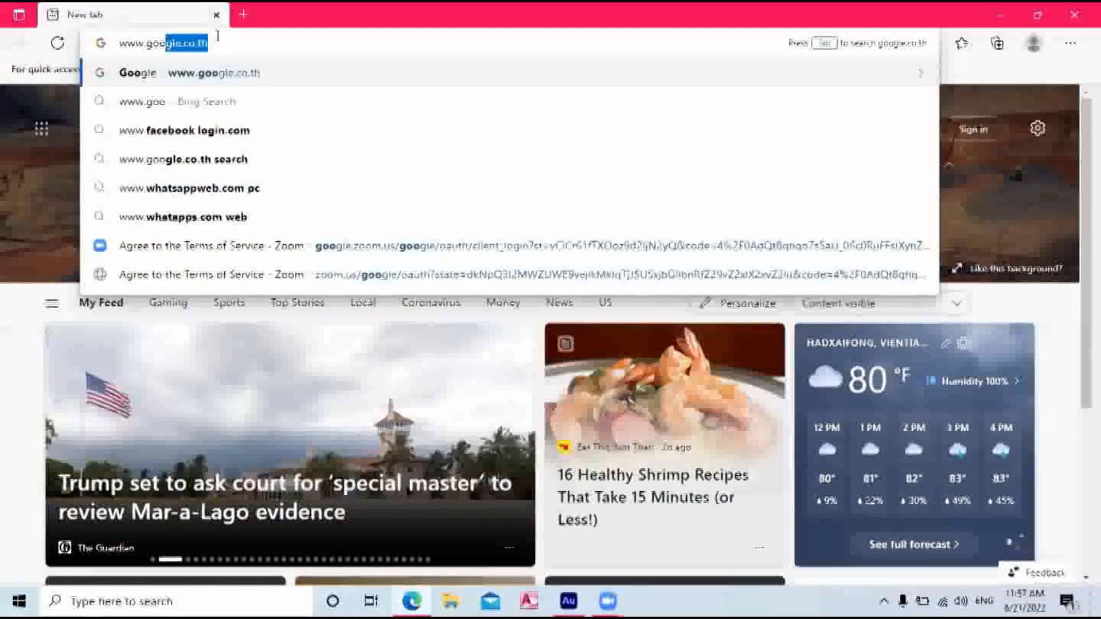
key("Return")
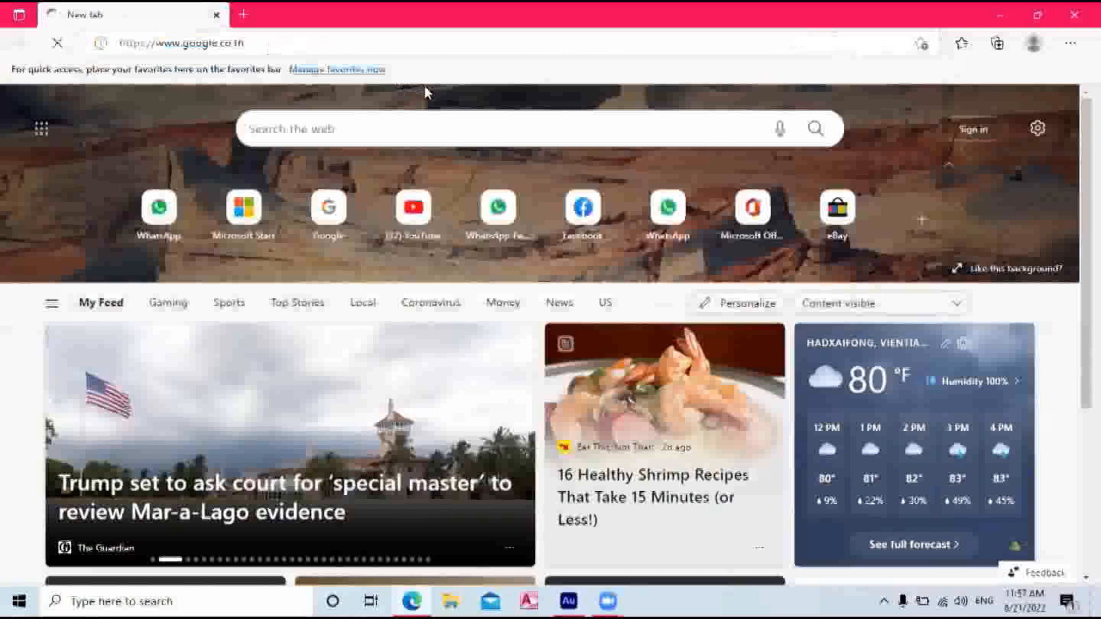
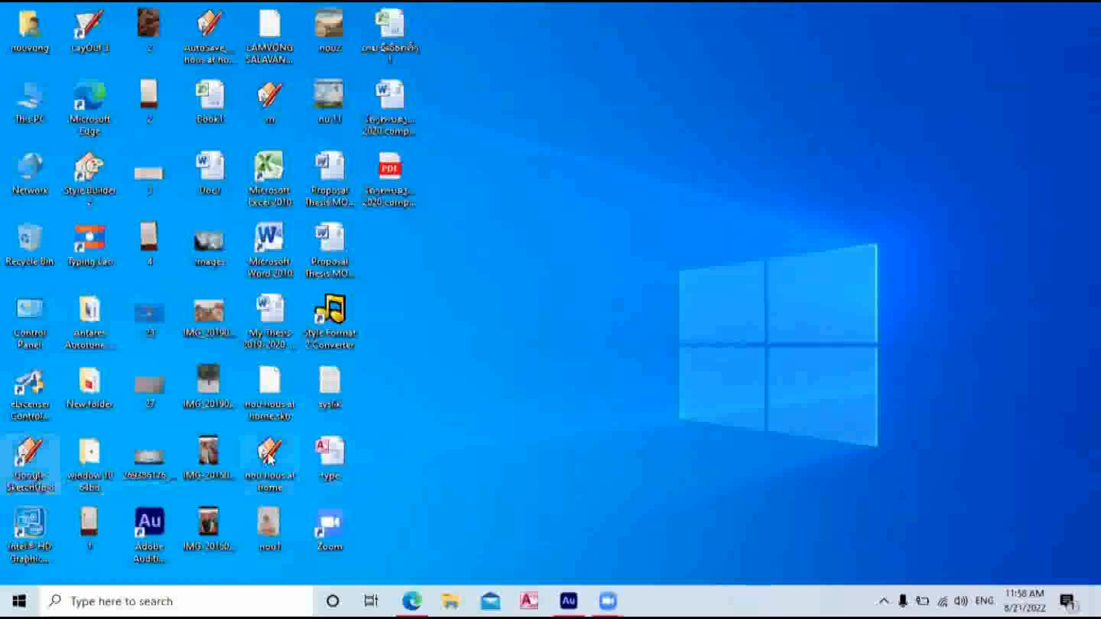
right_click(583, 120)
left_click(628, 168)
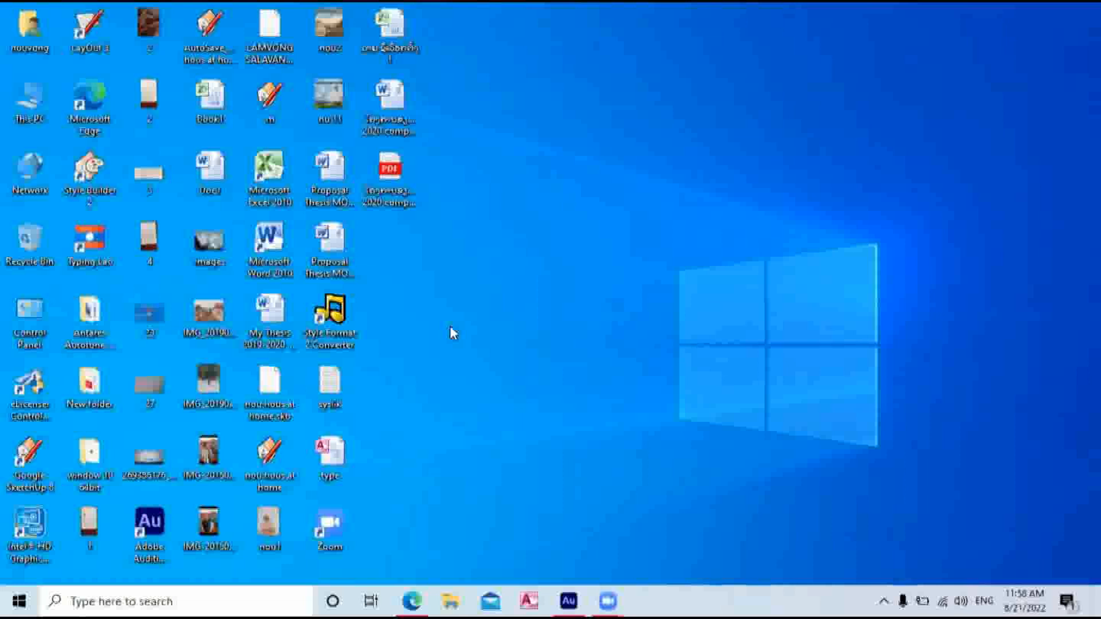
right_click(448, 294)
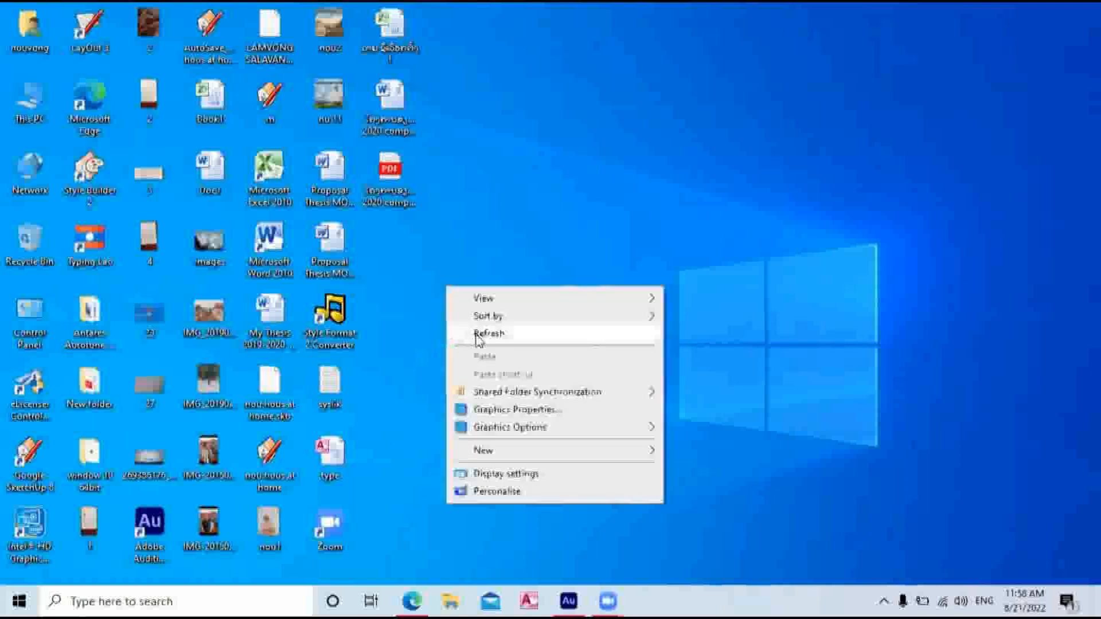
left_click(474, 332)
Launch Google SketchUp 8 from the desktop and move the front welcome window away from the one behind it.
left_click(32, 464)
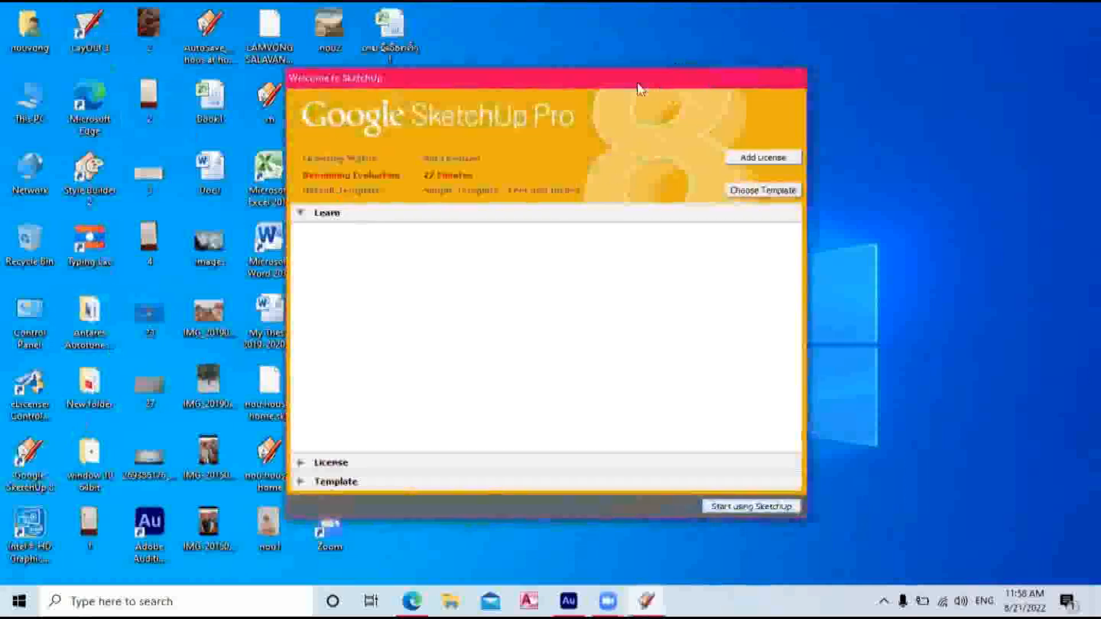
left_click_drag(641, 89, 351, 71)
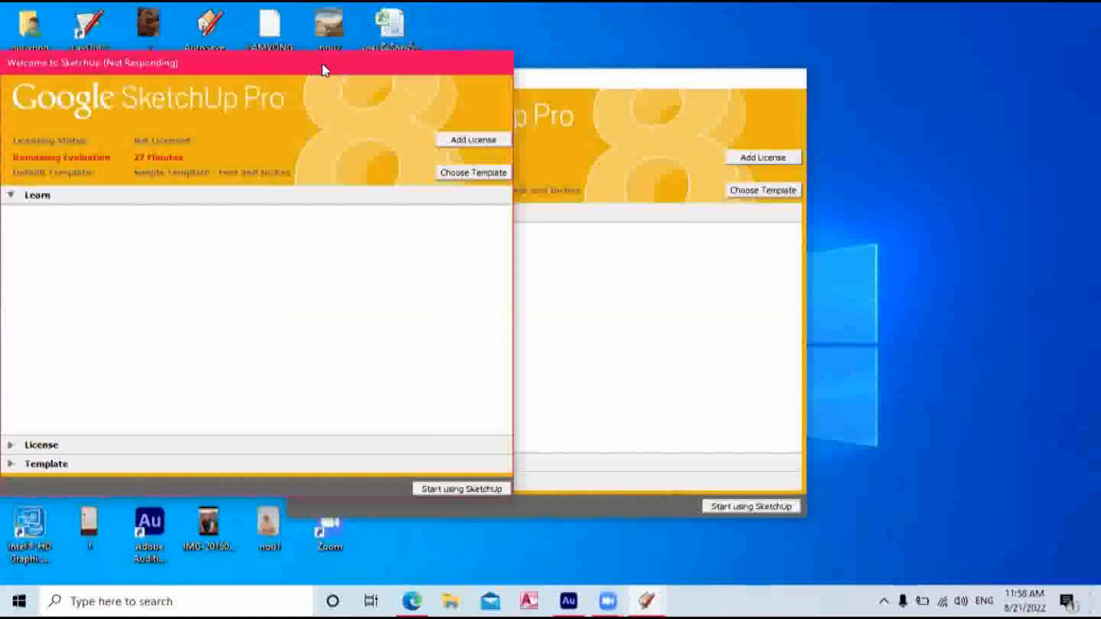
left_click_drag(322, 66, 219, 46)
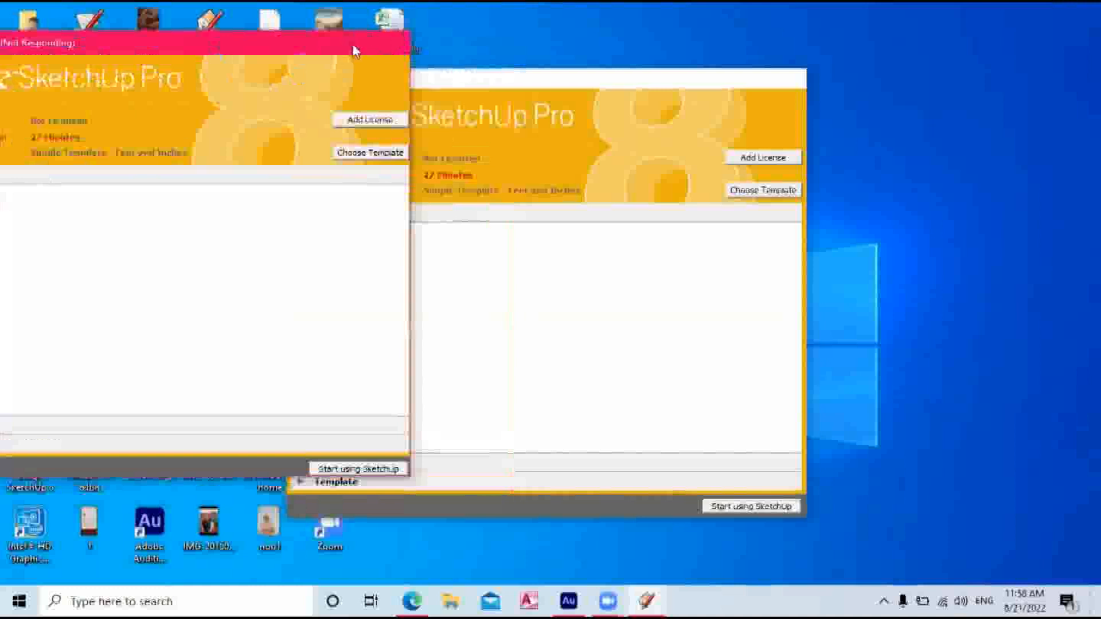
left_click_drag(353, 46, 327, 86)
left_click(764, 80)
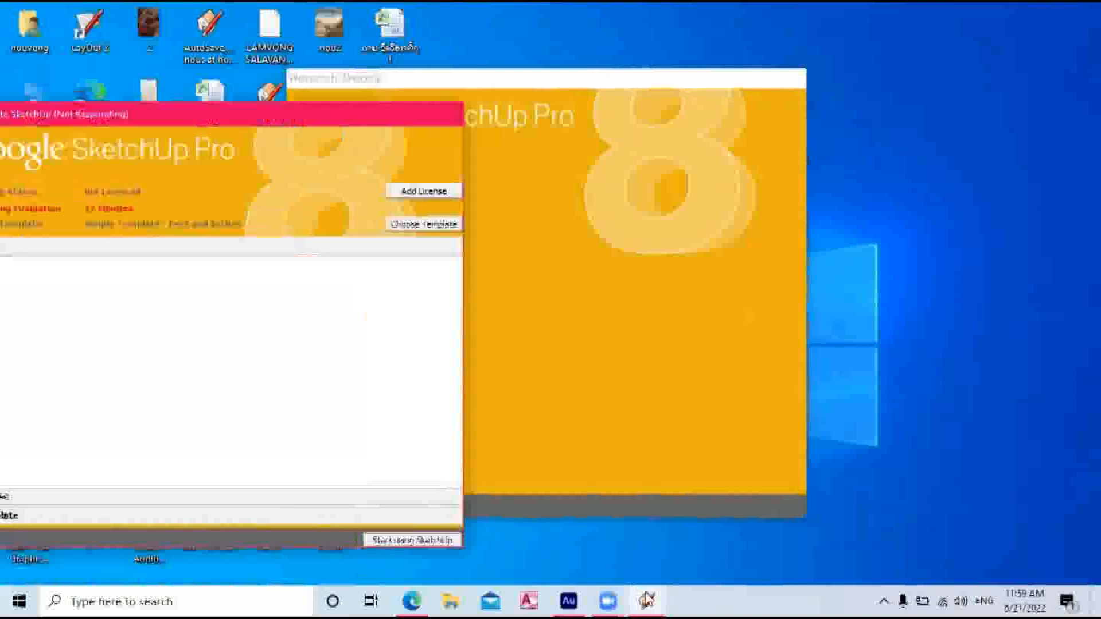
Close the surplus Welcome to SketchUp windows so that only one is left open.
mouse_move(654, 600)
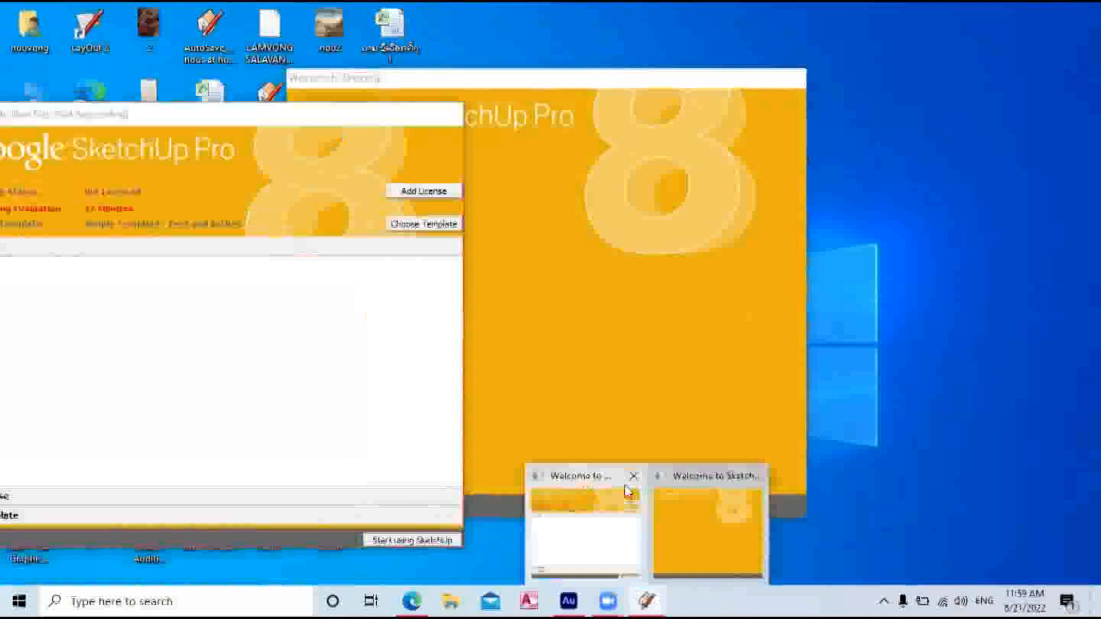
left_click(632, 478)
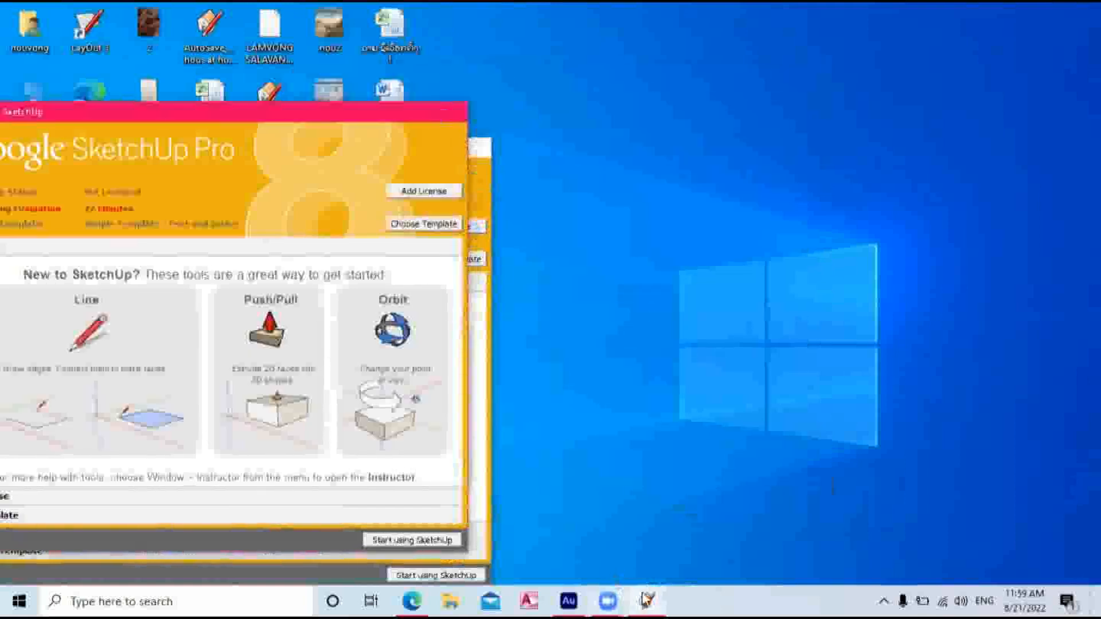
mouse_move(647, 599)
left_click(634, 477)
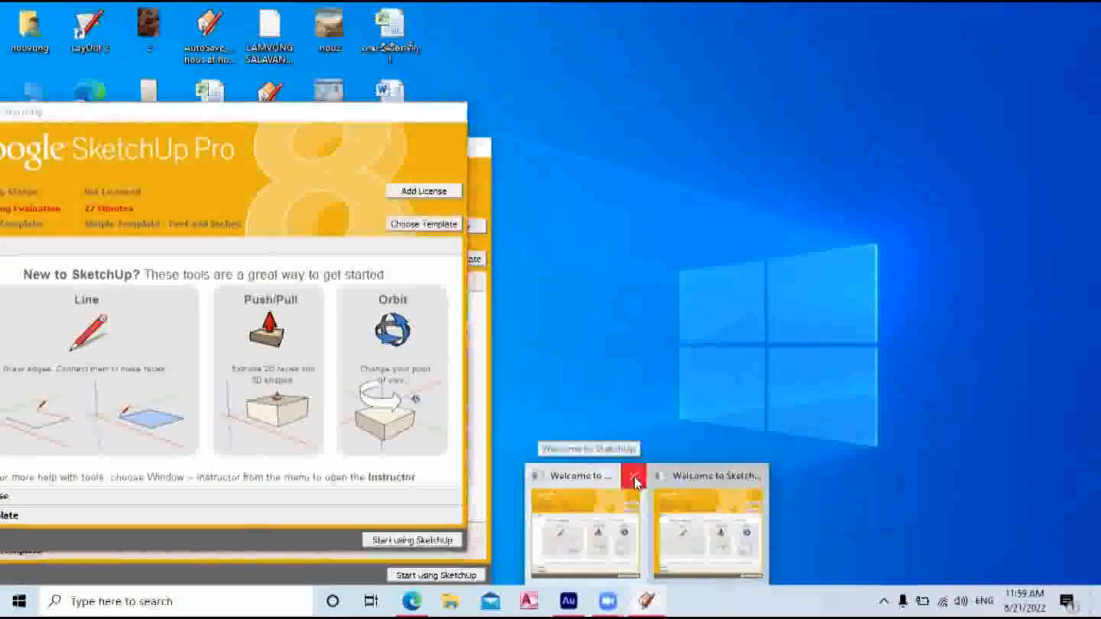
left_click(634, 477)
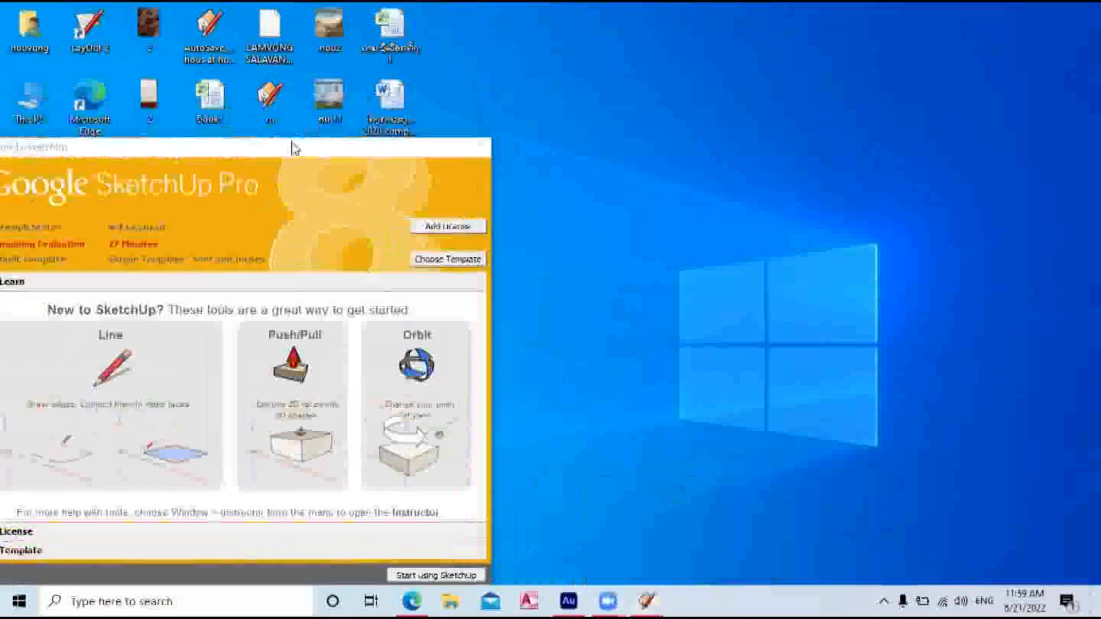
Reposition the remaining welcome window, start using SketchUp with the default template, and bring the untitled model window to the front.
left_click(325, 157)
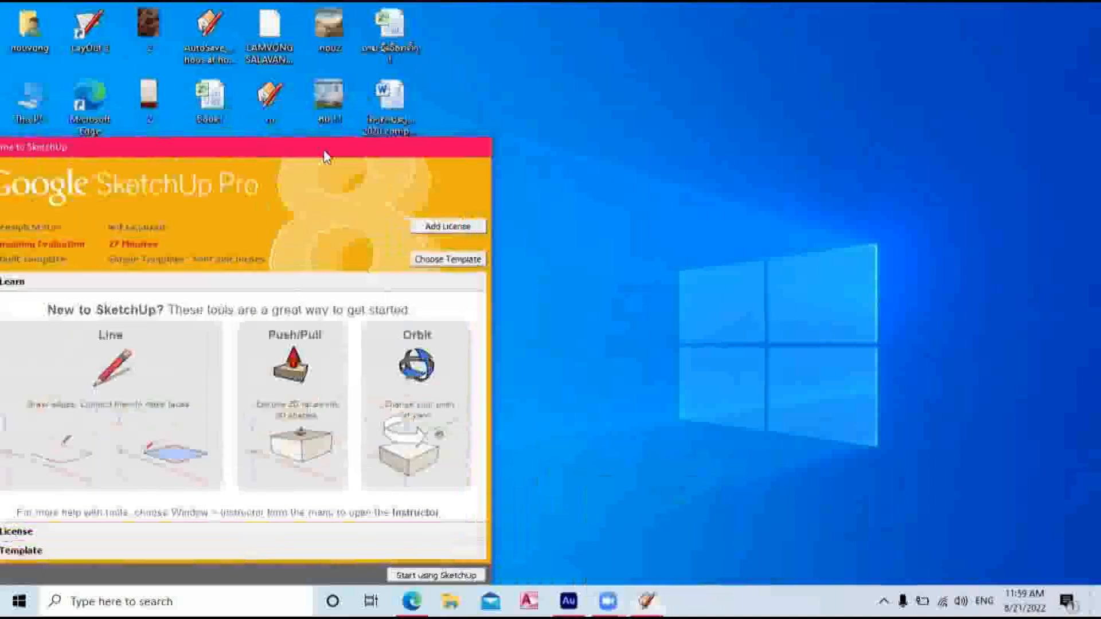
left_click_drag(324, 151, 453, 53)
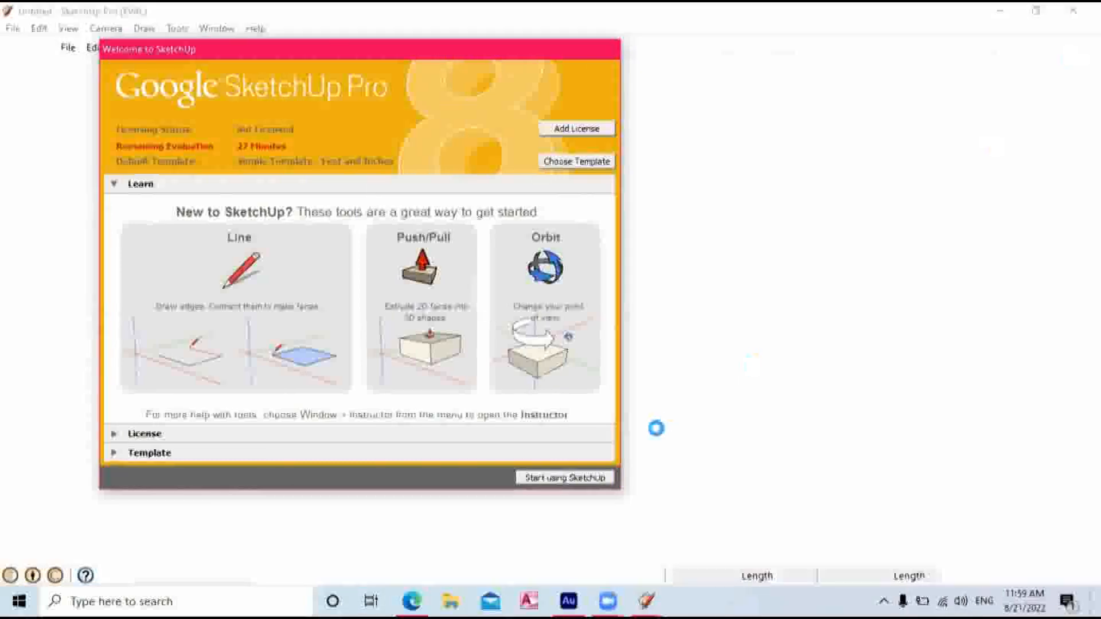
mouse_move(643, 599)
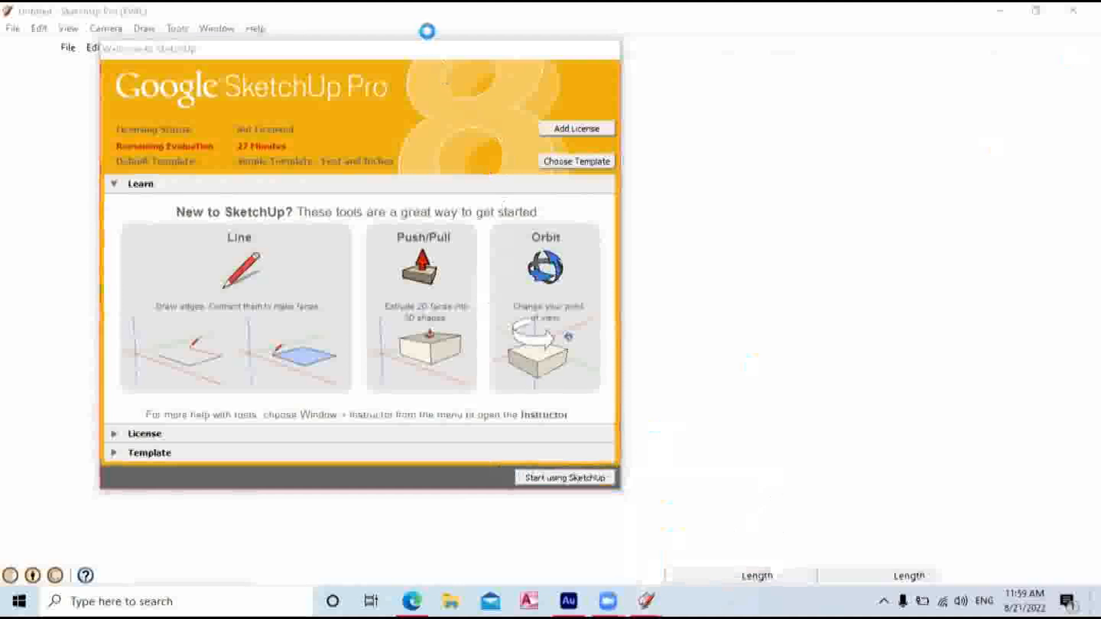
left_click(398, 56)
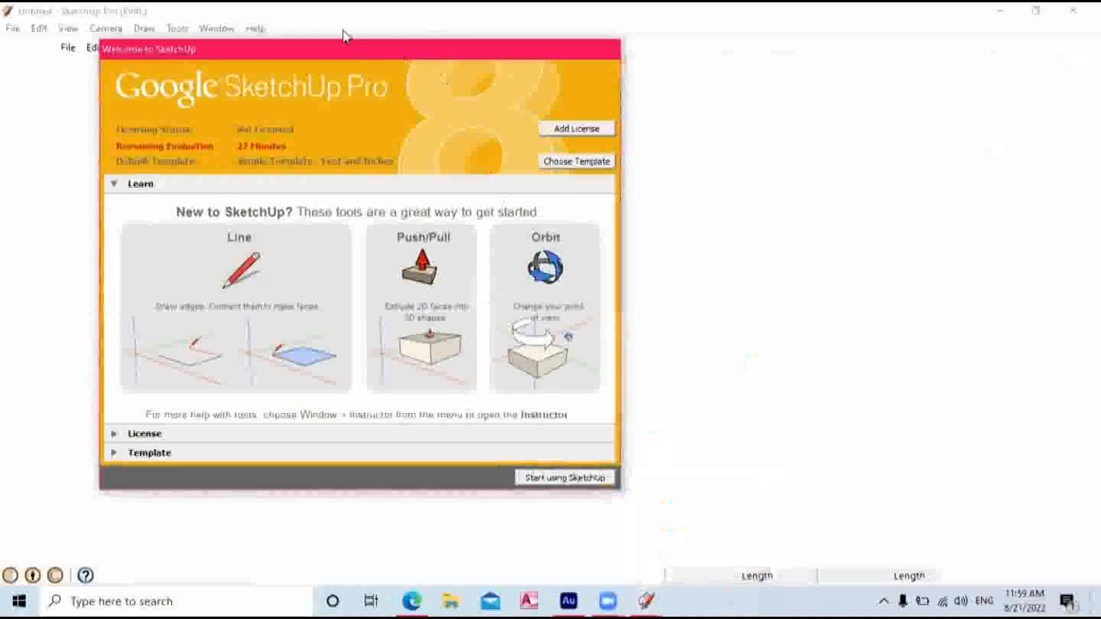
left_click_drag(394, 48, 342, 30)
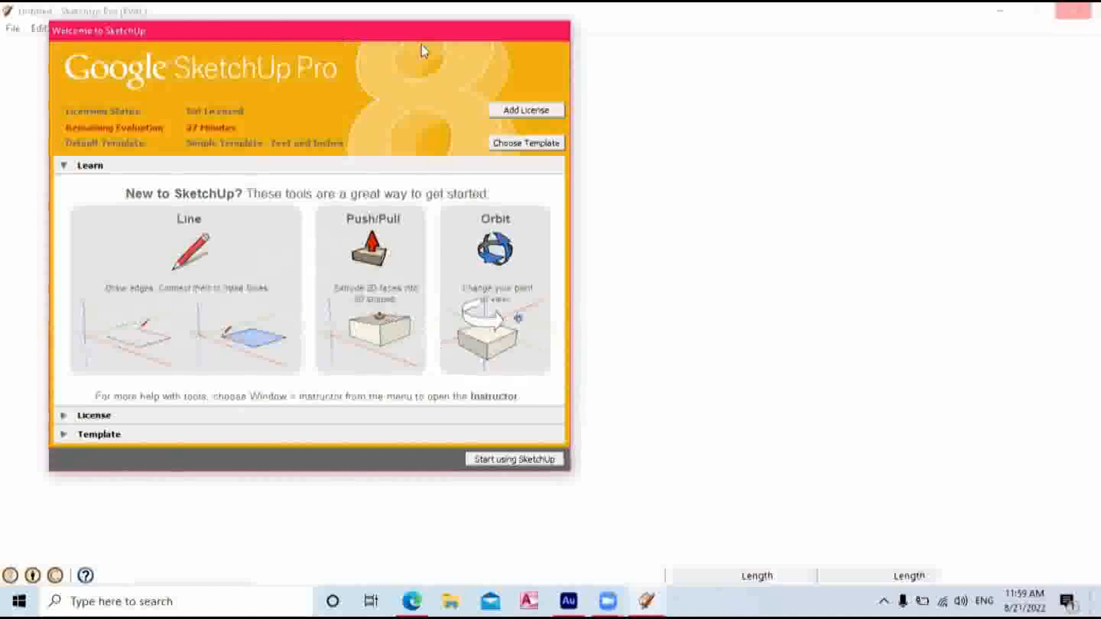
left_click_drag(394, 38, 182, 55)
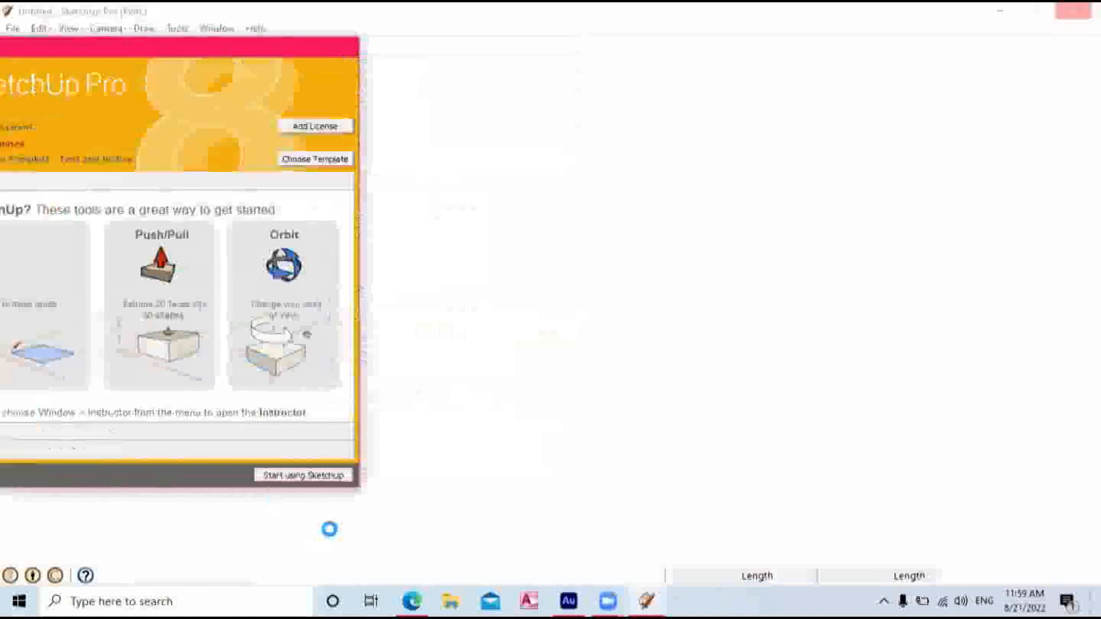
left_click(308, 477)
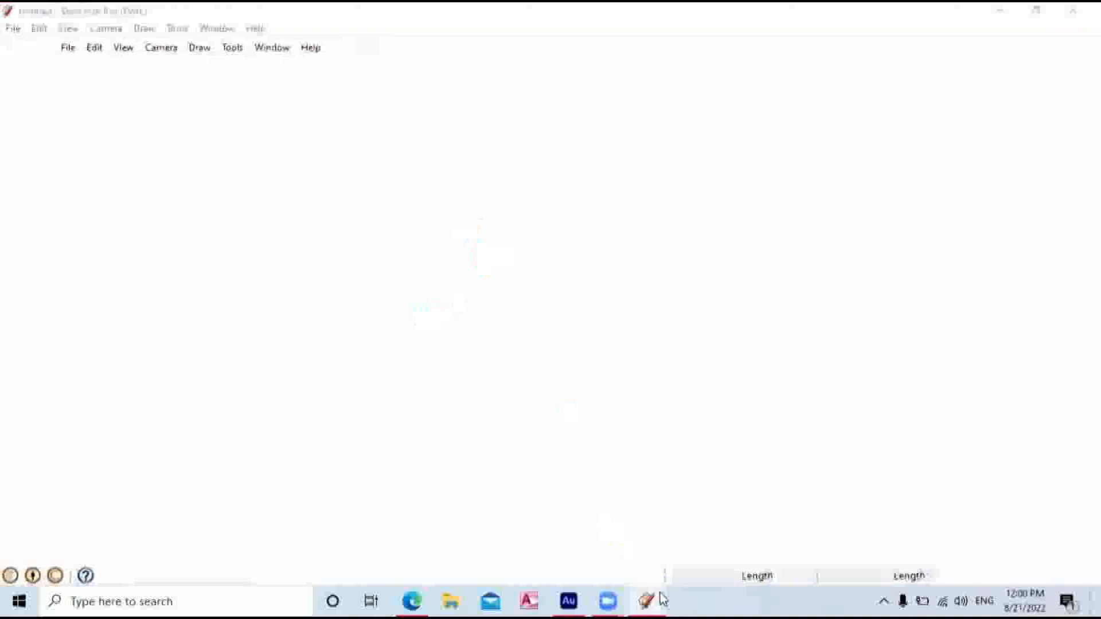
mouse_move(649, 598)
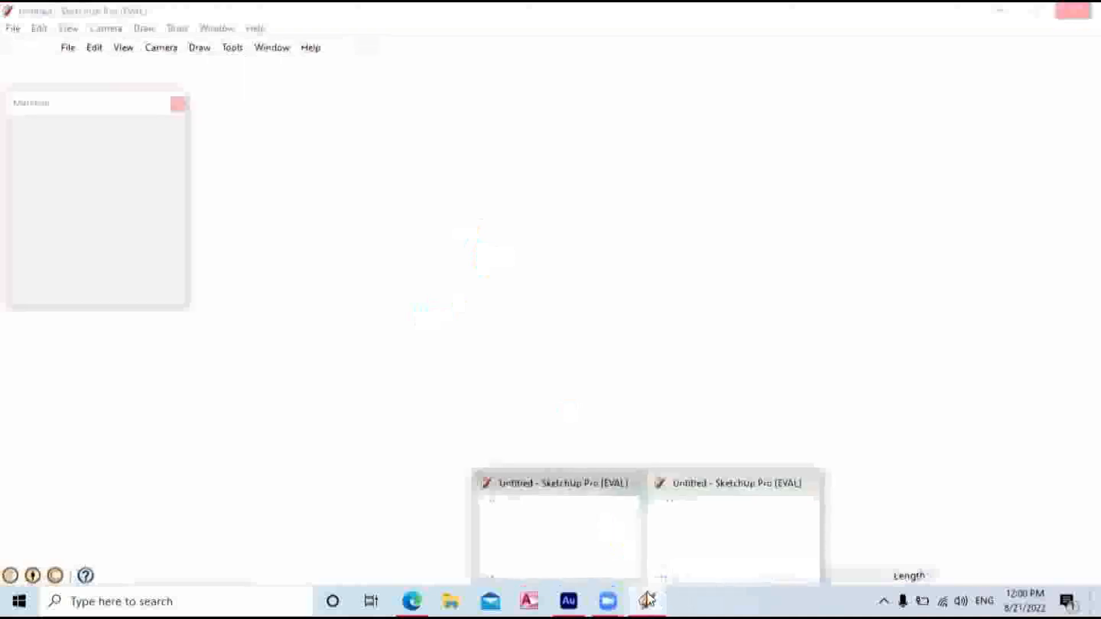
left_click(805, 487)
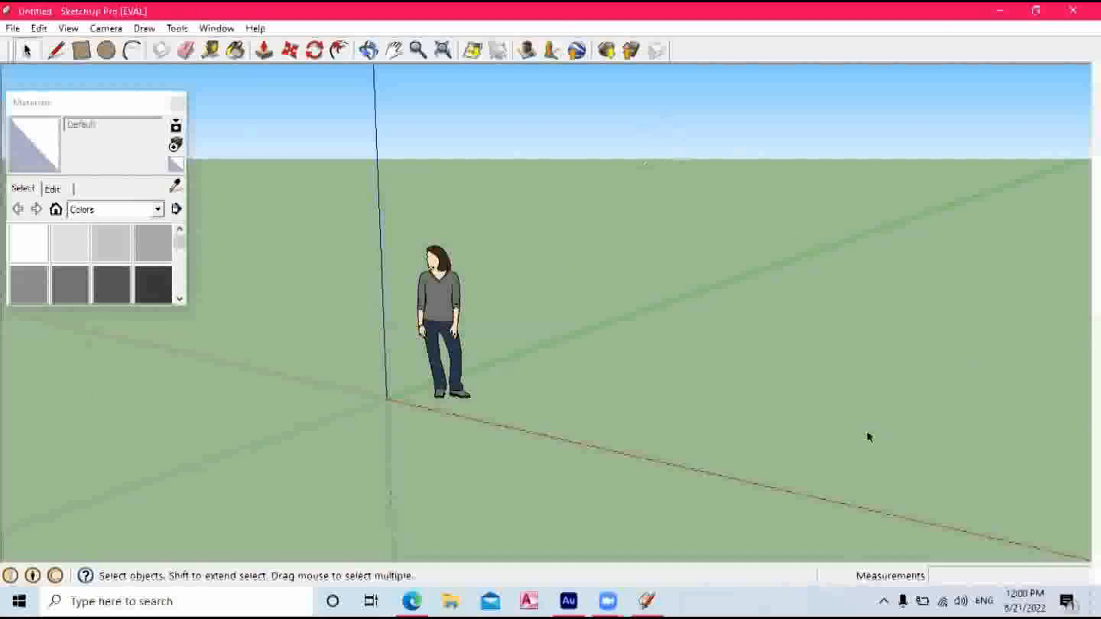
left_click(619, 594)
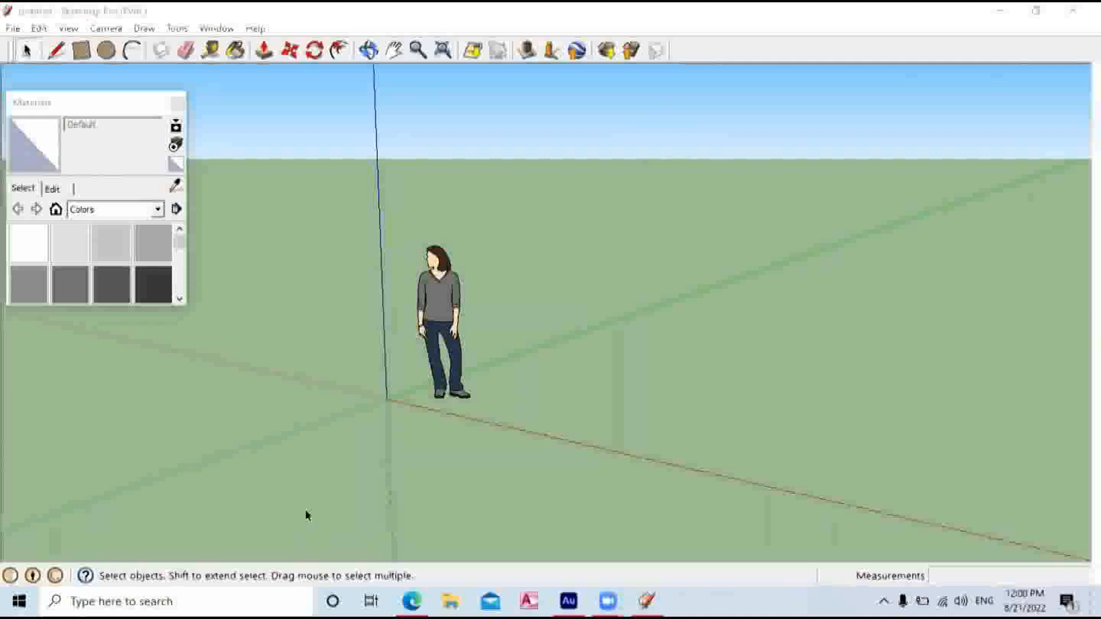
left_click(655, 317)
scroll(657, 314, "down", 5)
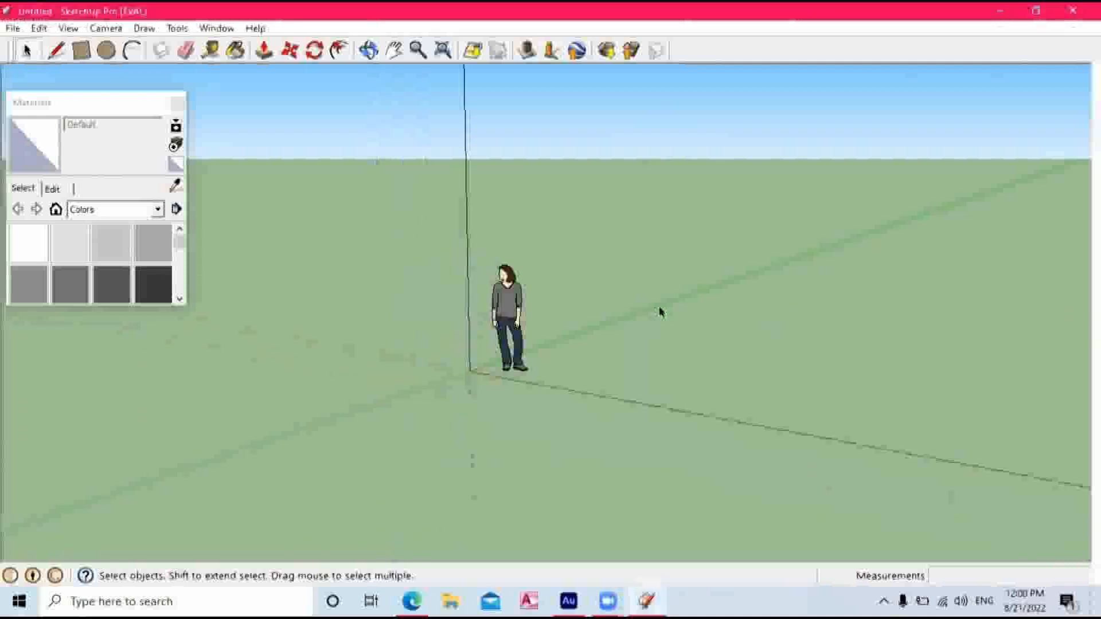
scroll(570, 221, "up", 2)
scroll(570, 220, "down", 1)
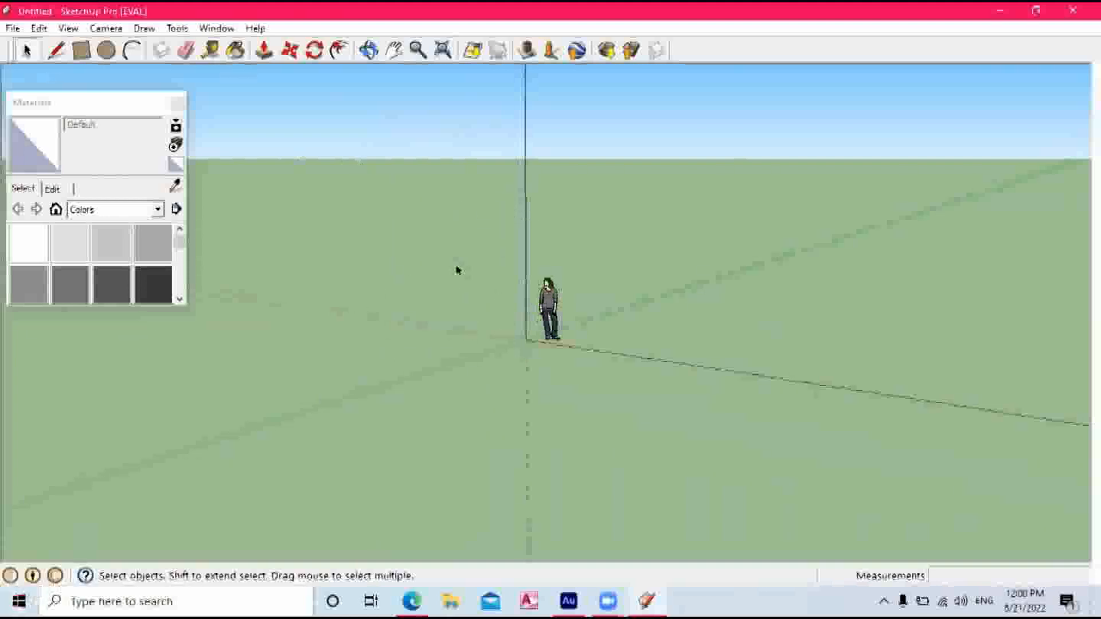
scroll(469, 268, "up", 2)
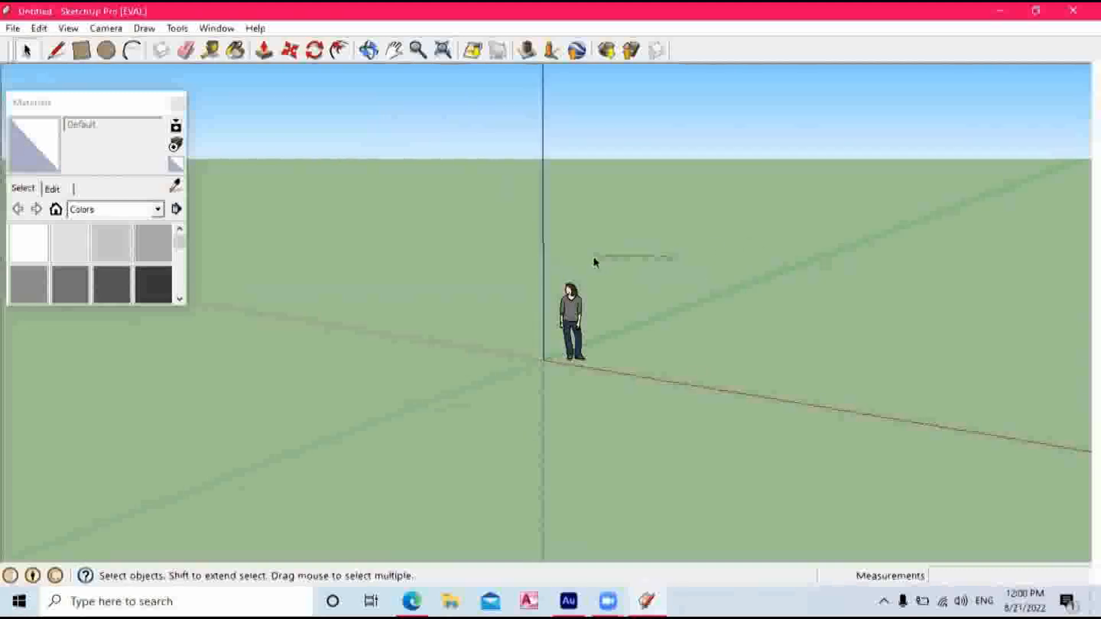
left_click(394, 51)
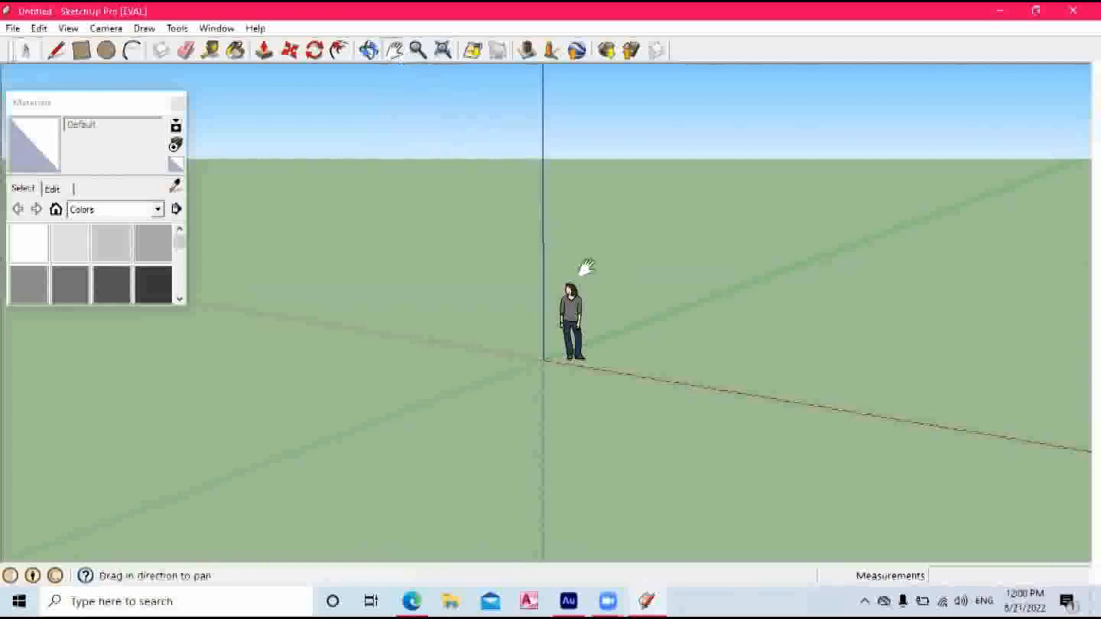
left_click_drag(585, 265, 438, 201)
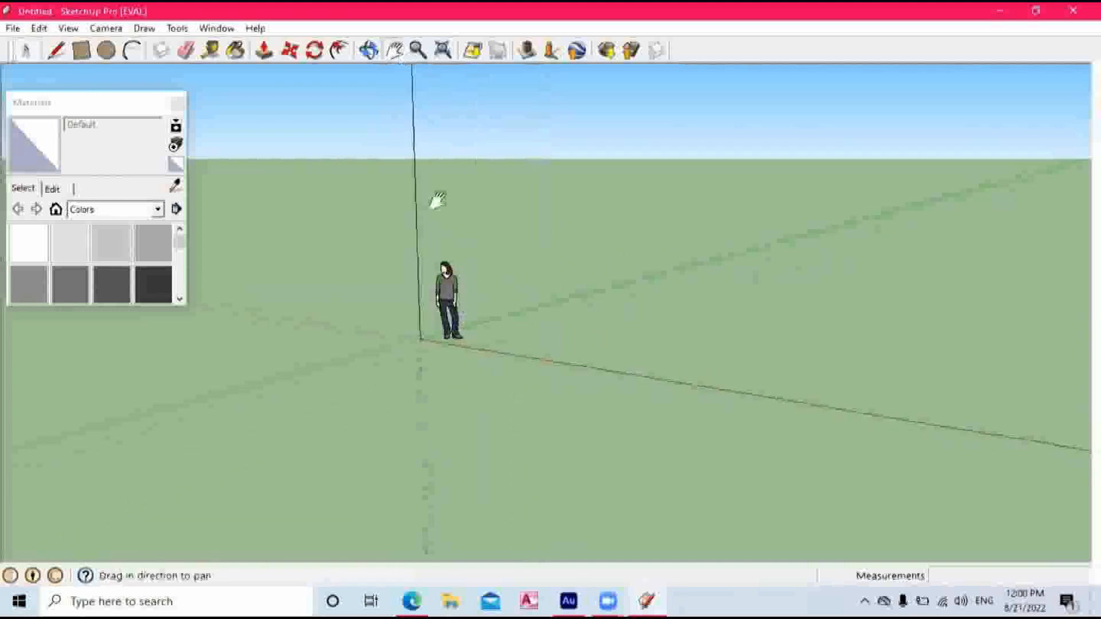
left_click(1036, 11)
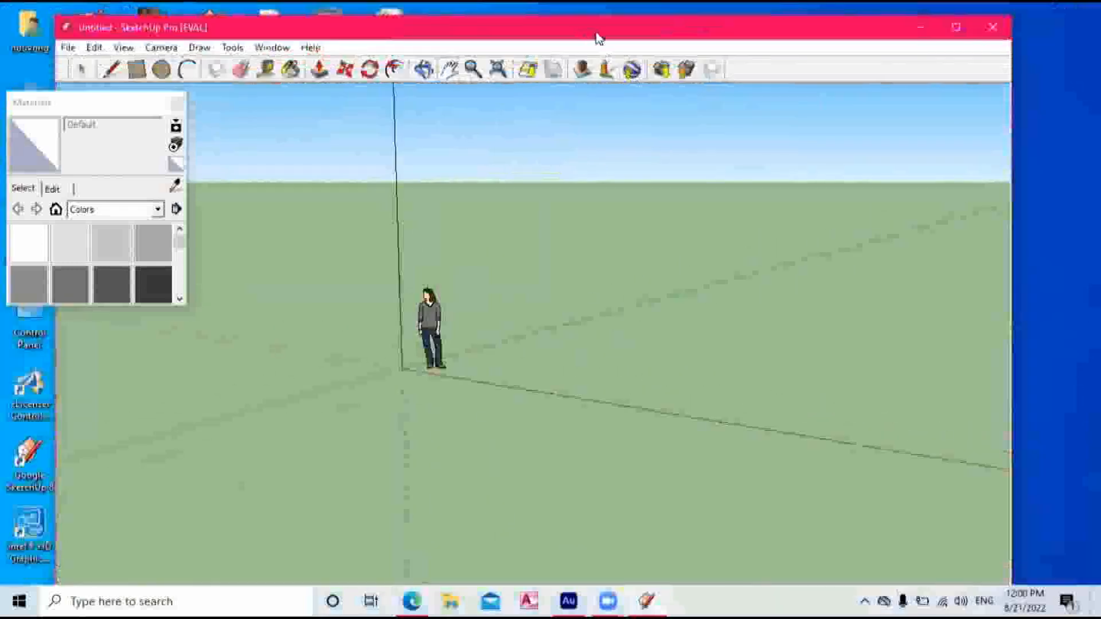
left_click_drag(599, 38, 740, 37)
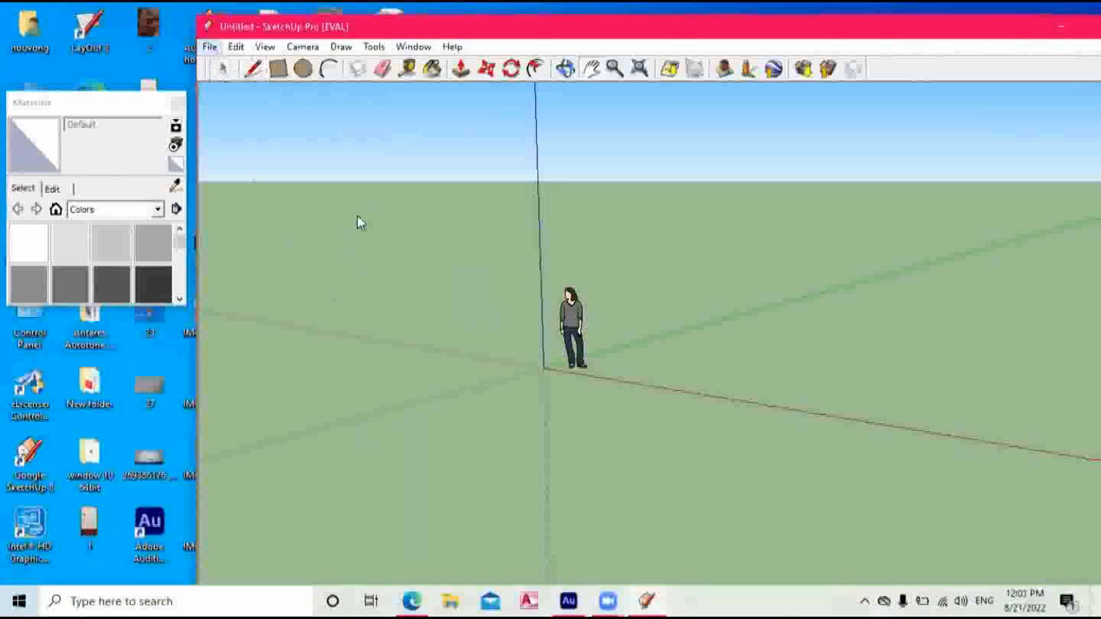
left_click(211, 48)
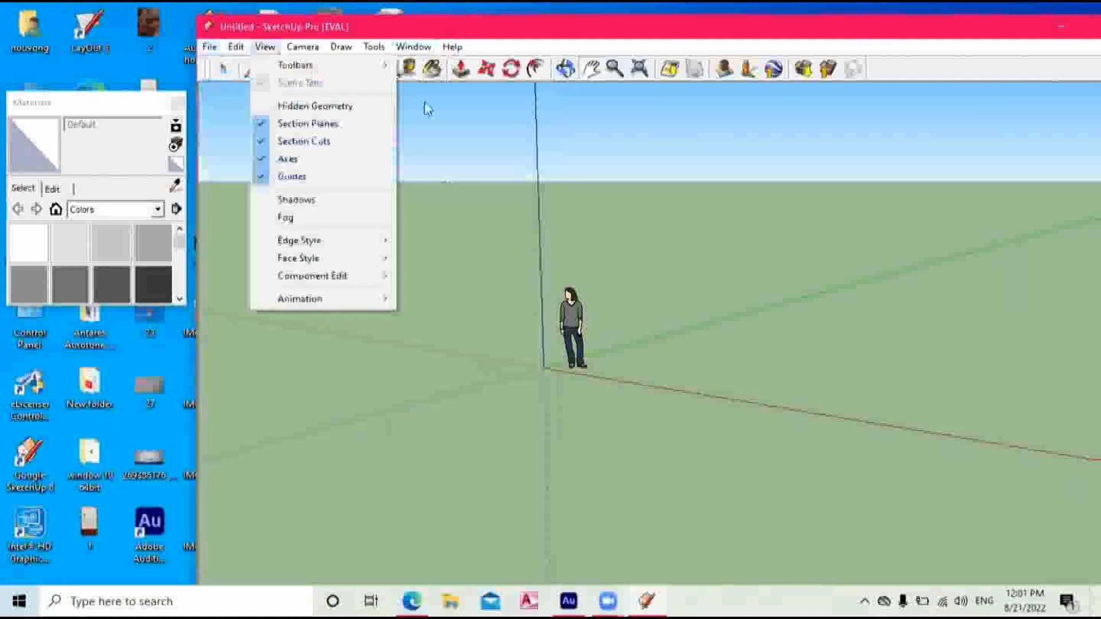
left_click(590, 341)
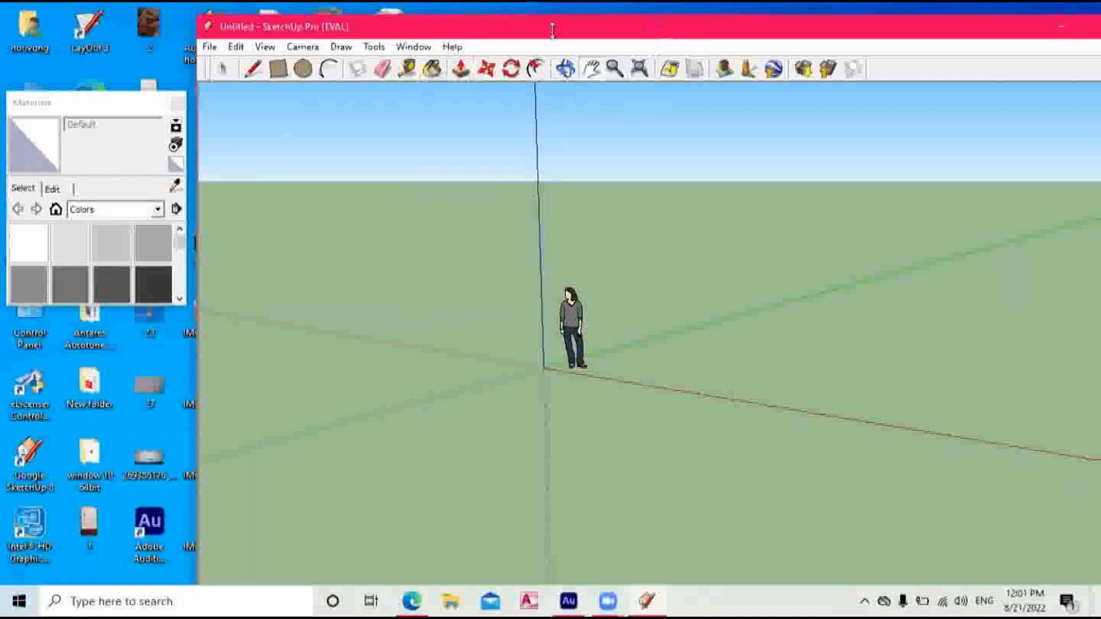
left_click(975, 39)
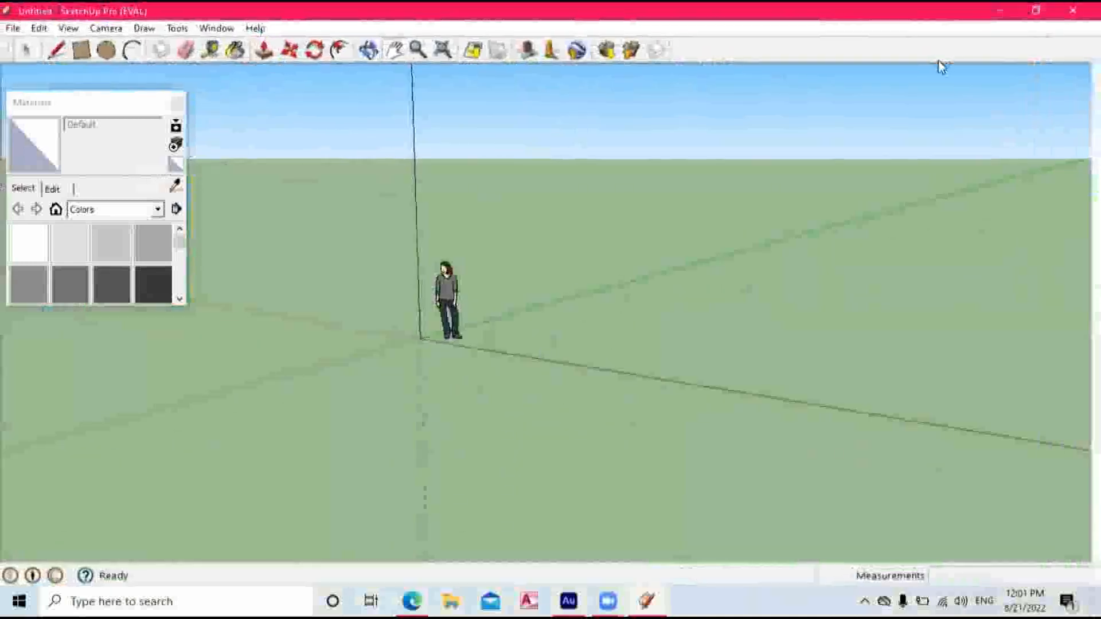
left_click(1035, 10)
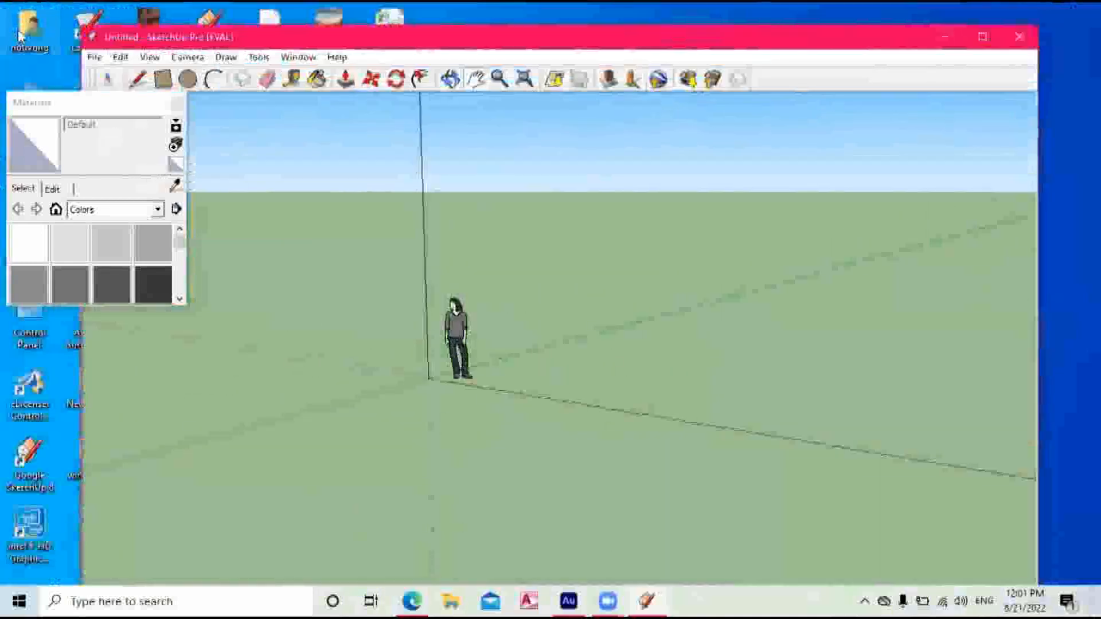
Draw a rectangle of about 26' 10" by 38' 6" on the ground beside the human figure and maximize the model window.
left_click(137, 79)
left_click(565, 358)
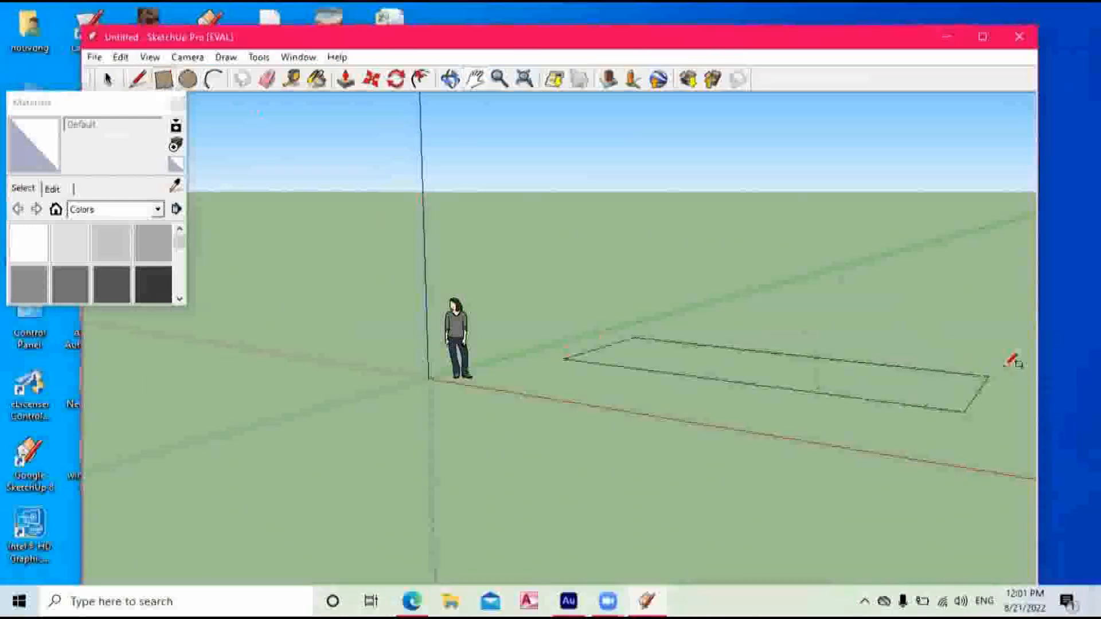
left_click(1010, 322)
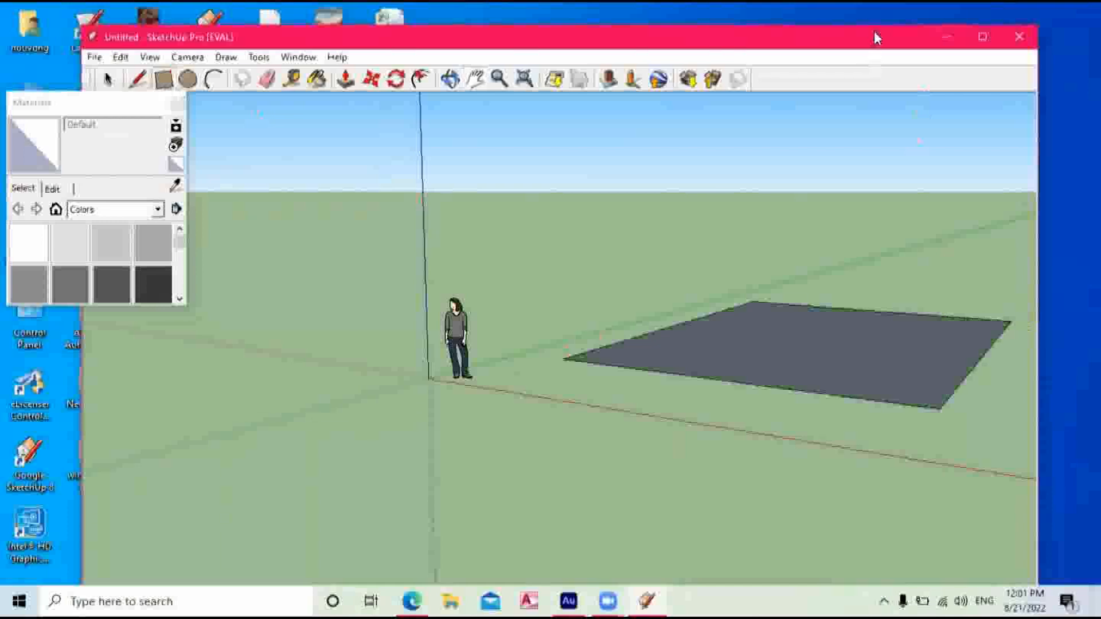
double_click(902, 42)
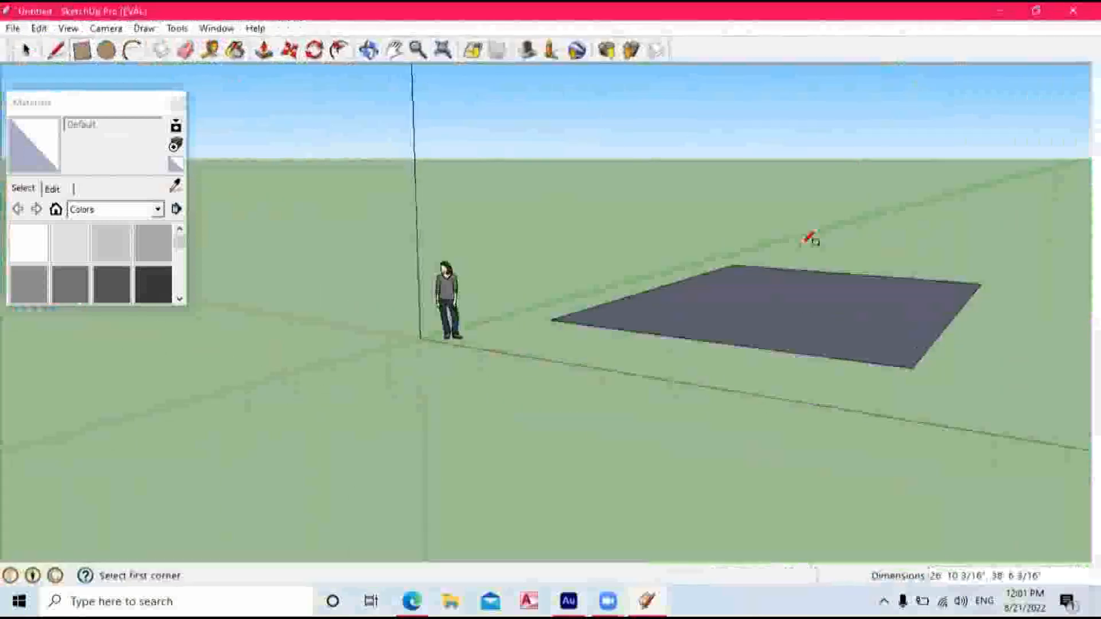
Pull the ground rectangle up into a solid box with Push/Pull and restore the model window to a smaller size.
left_click(265, 51)
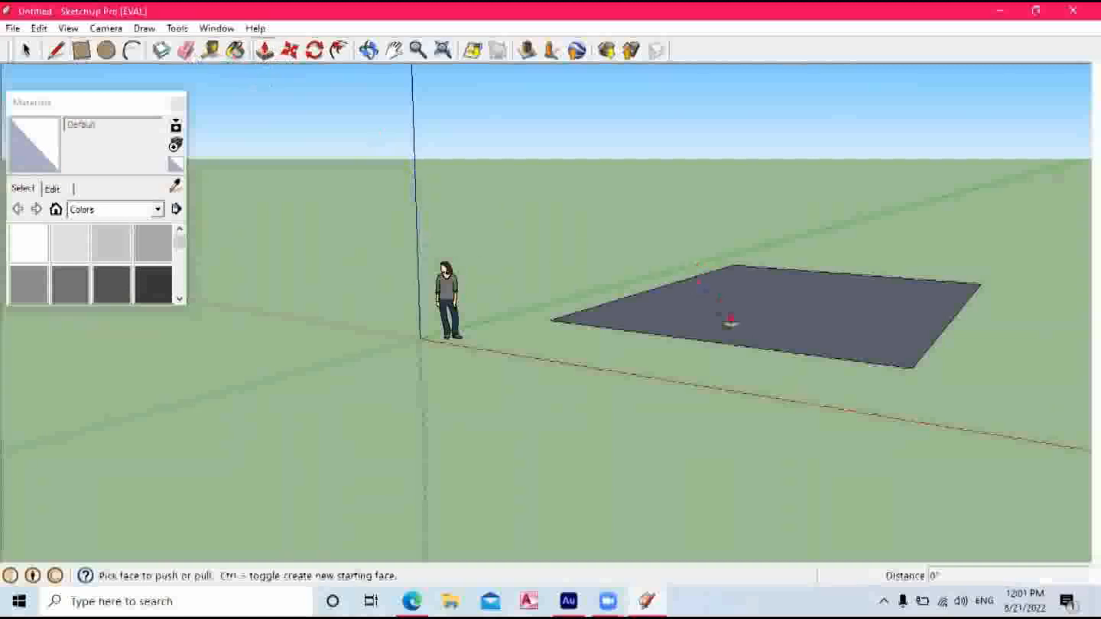
left_click_drag(738, 324, 764, 186)
double_click(753, 13)
Push the box's top face down with Push/Pull so that only a thin slab is left.
scroll(754, 316, "down", 4)
left_click(400, 69)
left_click_drag(693, 344, 502, 340)
scroll(600, 374, "down", 4)
scroll(545, 341, "up", 2)
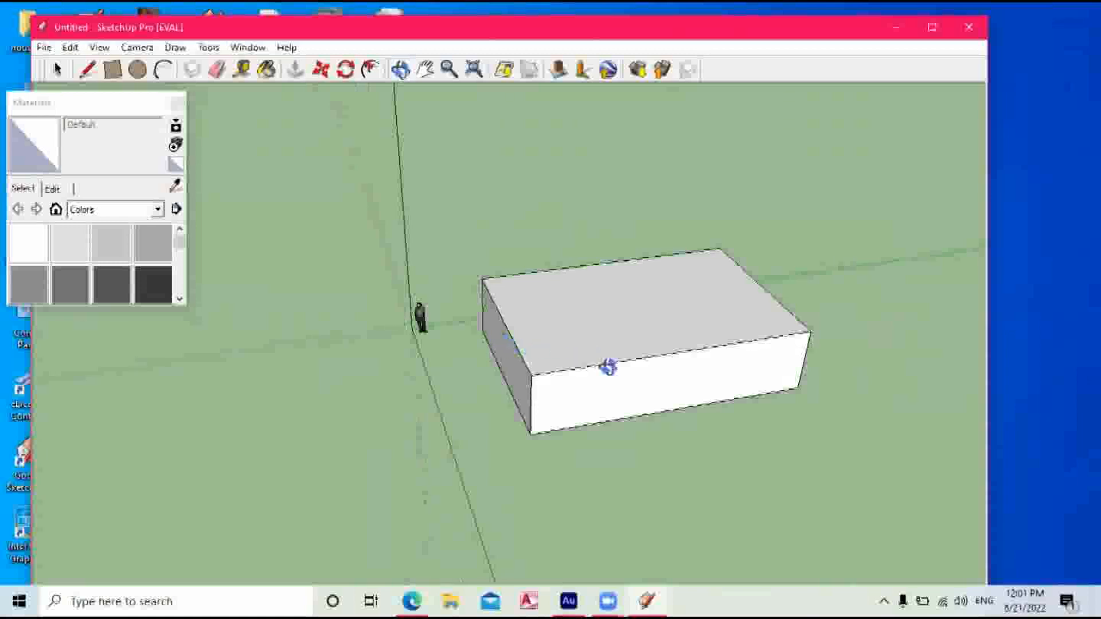
middle_click_drag(664, 399, 422, 317)
middle_click_drag(771, 440, 704, 420)
left_click(296, 70)
left_click_drag(618, 307, 628, 366)
Draw three inset rectangles on the slab's top face, one large room and two smaller ones beside it, leaving wall-width strips between them.
left_click(400, 70)
left_click_drag(740, 304, 793, 432)
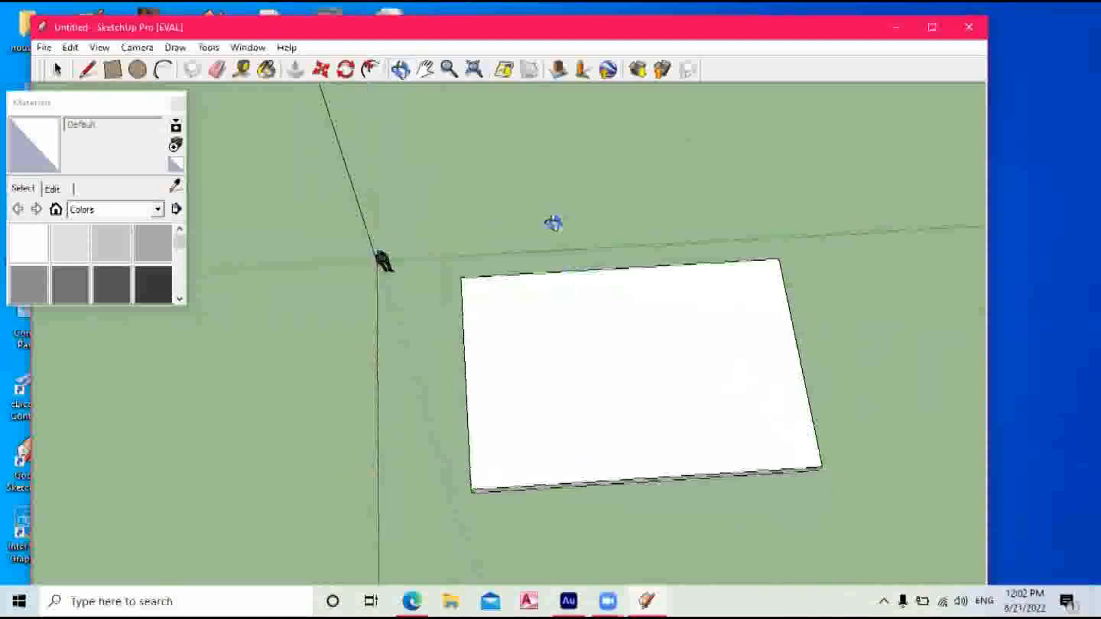
left_click(115, 72)
left_click(473, 285)
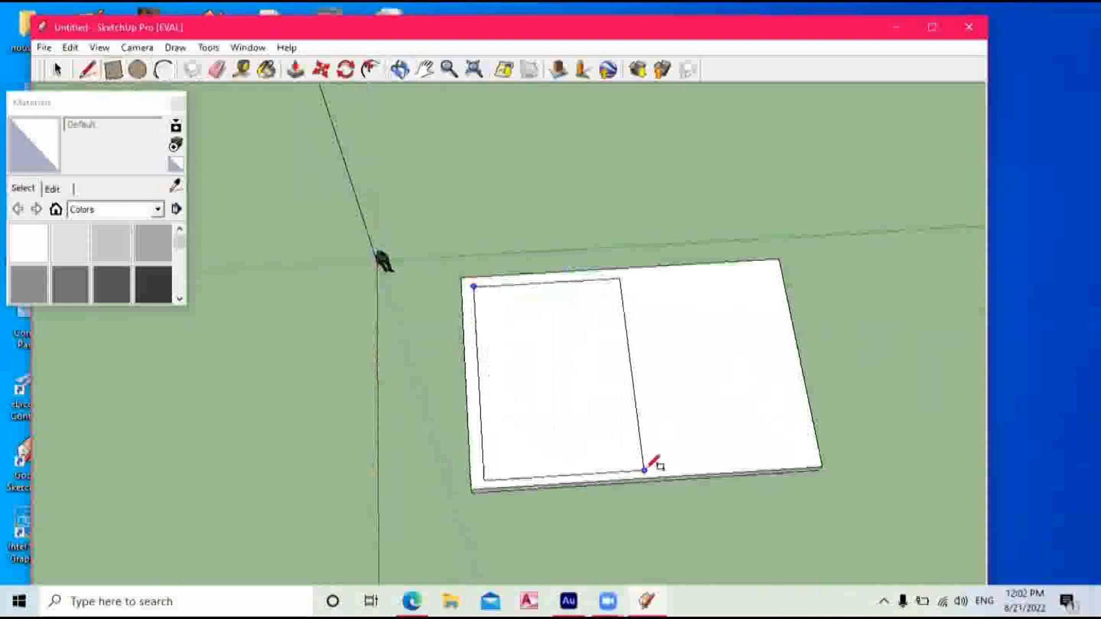
left_click(644, 470)
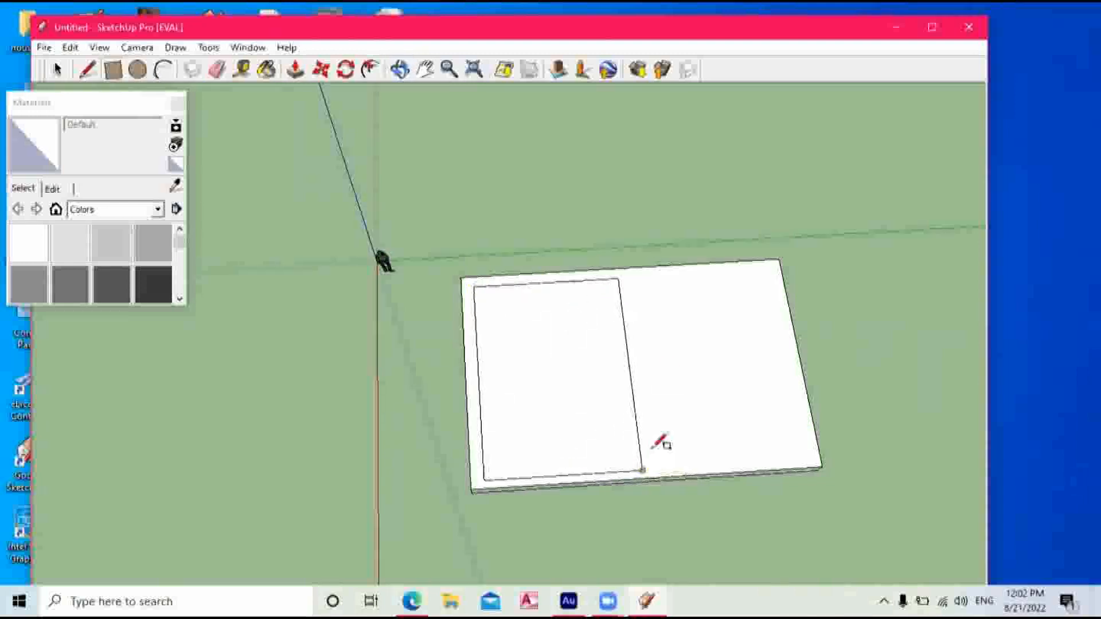
left_click(628, 279)
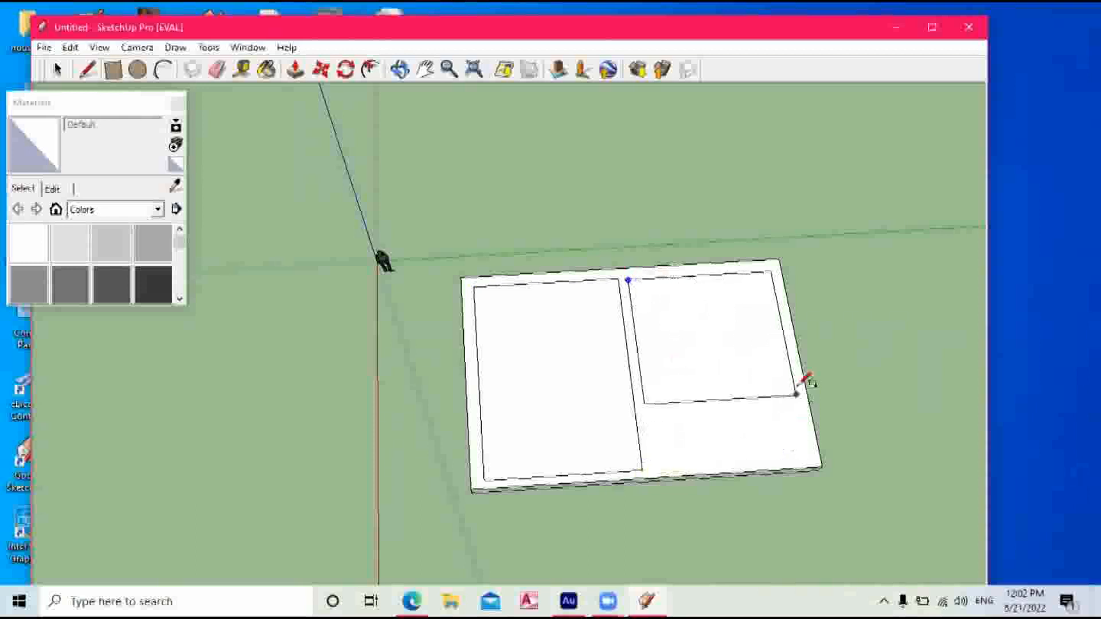
left_click(784, 338)
left_click(639, 357)
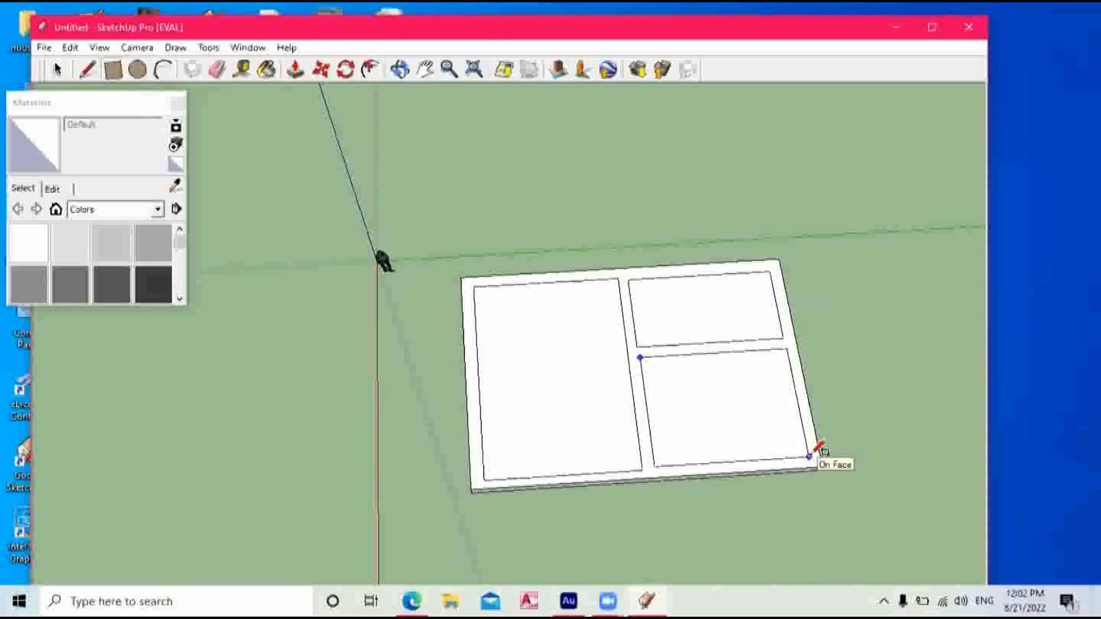
Pull the strip around the three room outlines upward with Push/Pull to form the outer and partition walls.
left_click(398, 74)
mouse_move(757, 436)
left_mouse_down()
mouse_move(713, 276)
mouse_move(753, 338)
mouse_move(739, 449)
mouse_move(744, 424)
left_mouse_up()
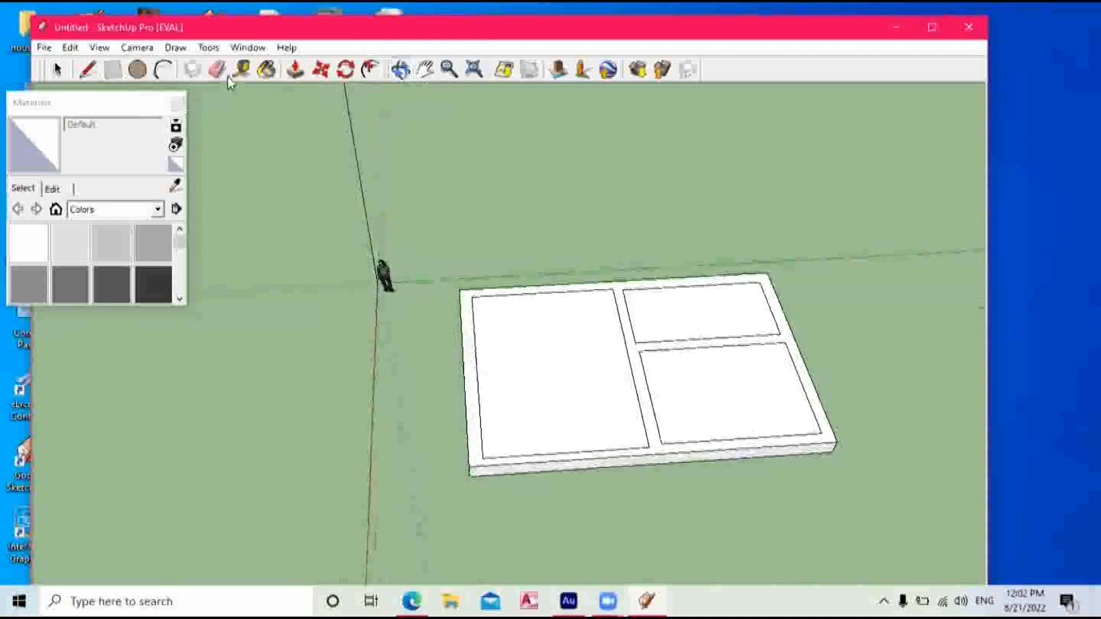
left_click(295, 72)
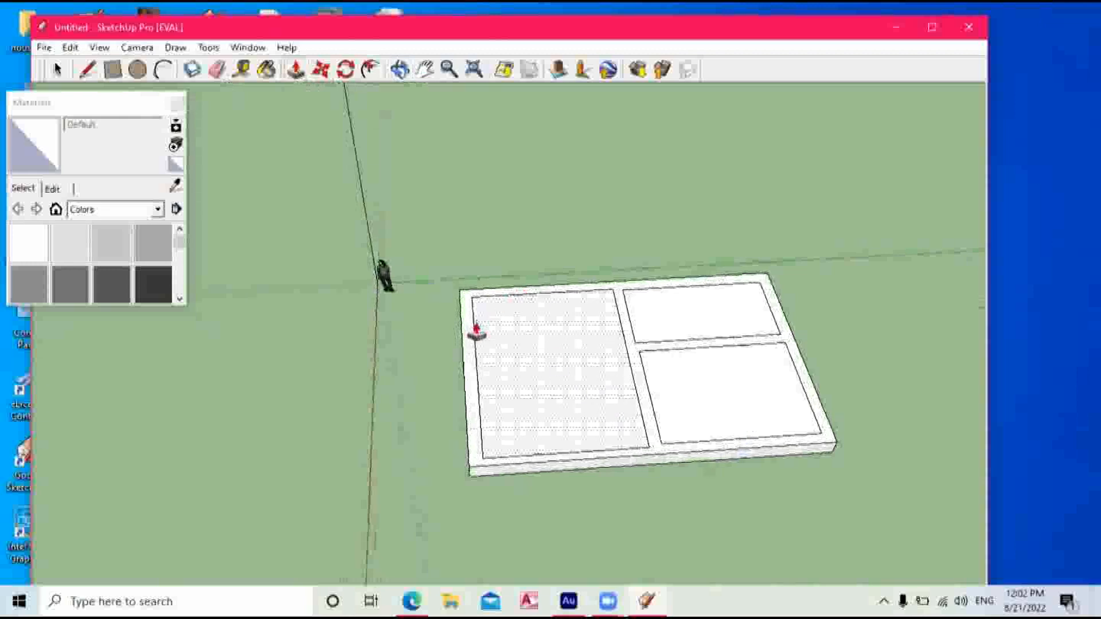
left_click_drag(470, 361, 487, 208)
Lower the walls slightly by pushing their top face down with Push/Pull.
left_click(400, 70)
left_click_drag(445, 118, 727, 489)
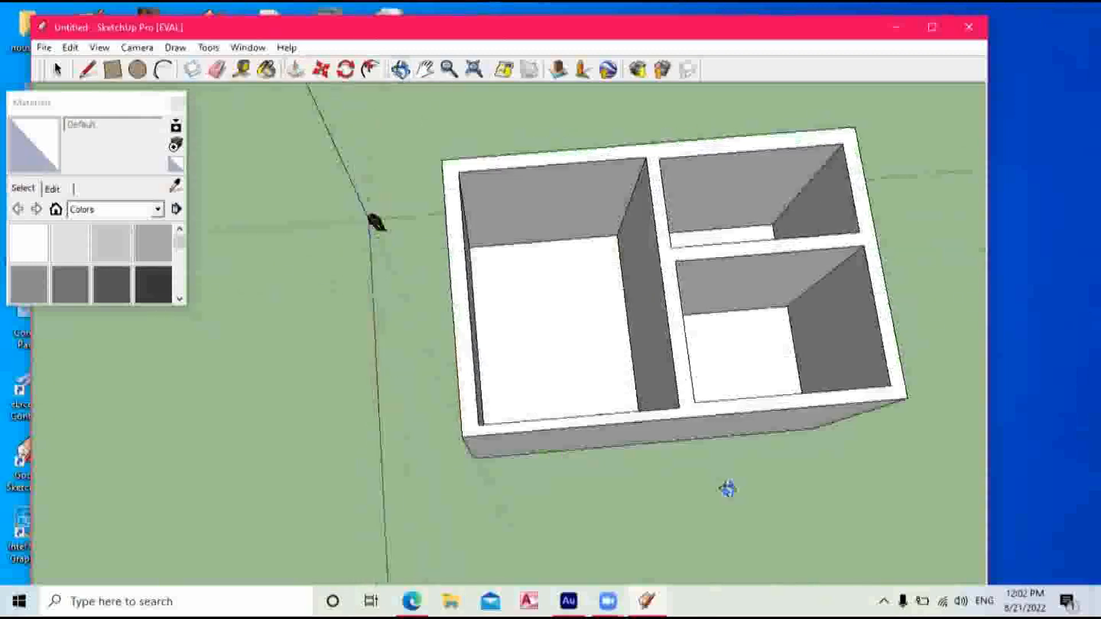
left_click_drag(710, 260, 211, 170)
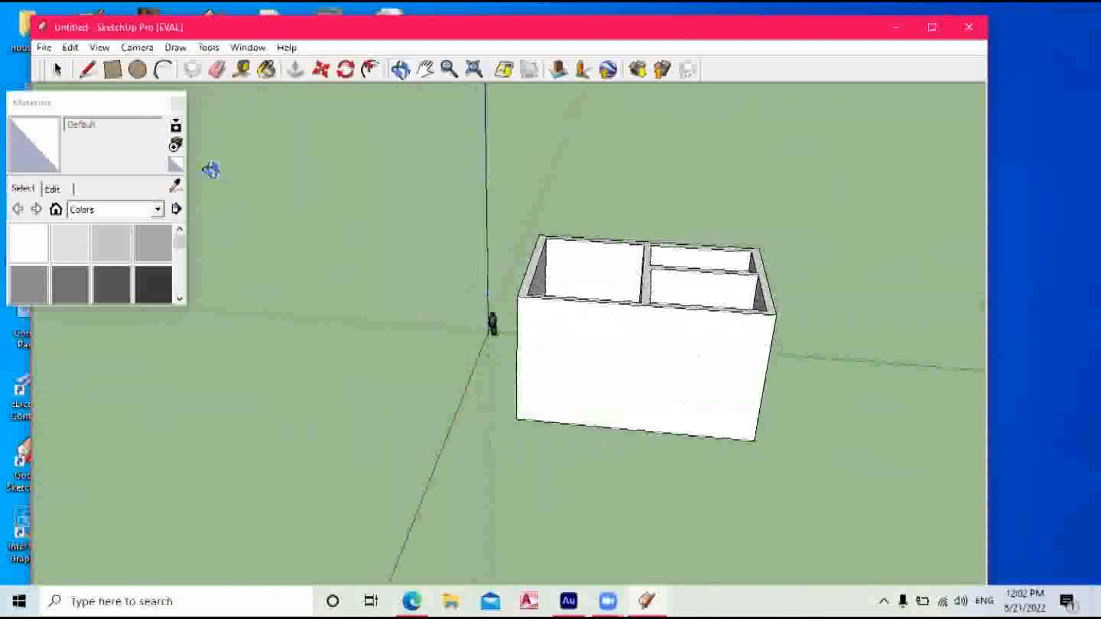
left_click(294, 71)
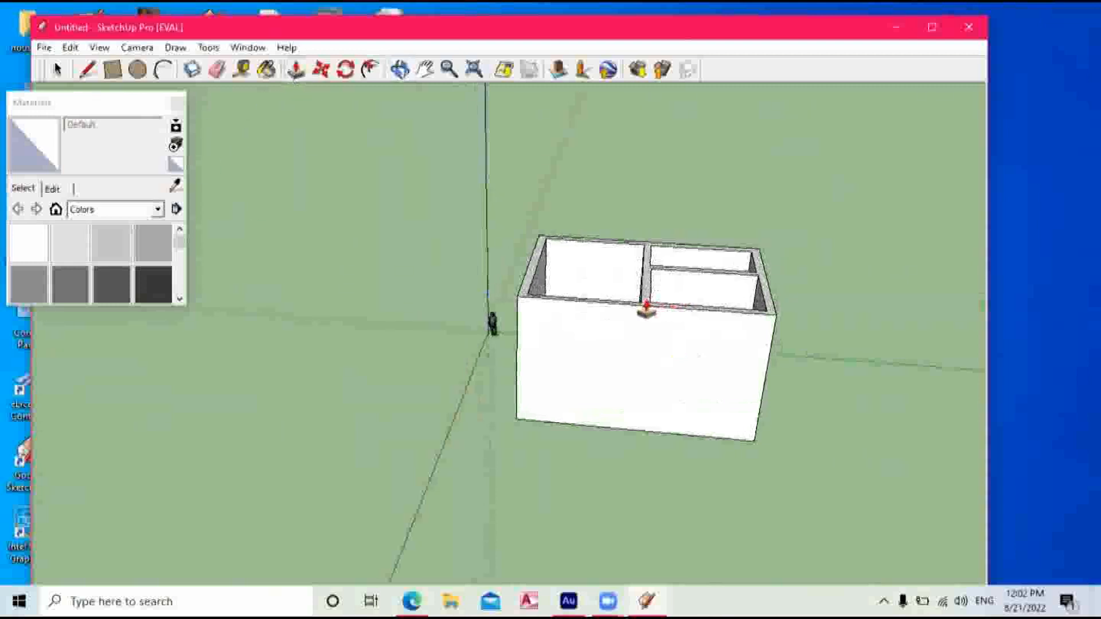
left_click_drag(646, 310, 646, 331)
Draw an upright rectangle for an opening on the long outer wall of the building, in front of the large room.
left_click(400, 69)
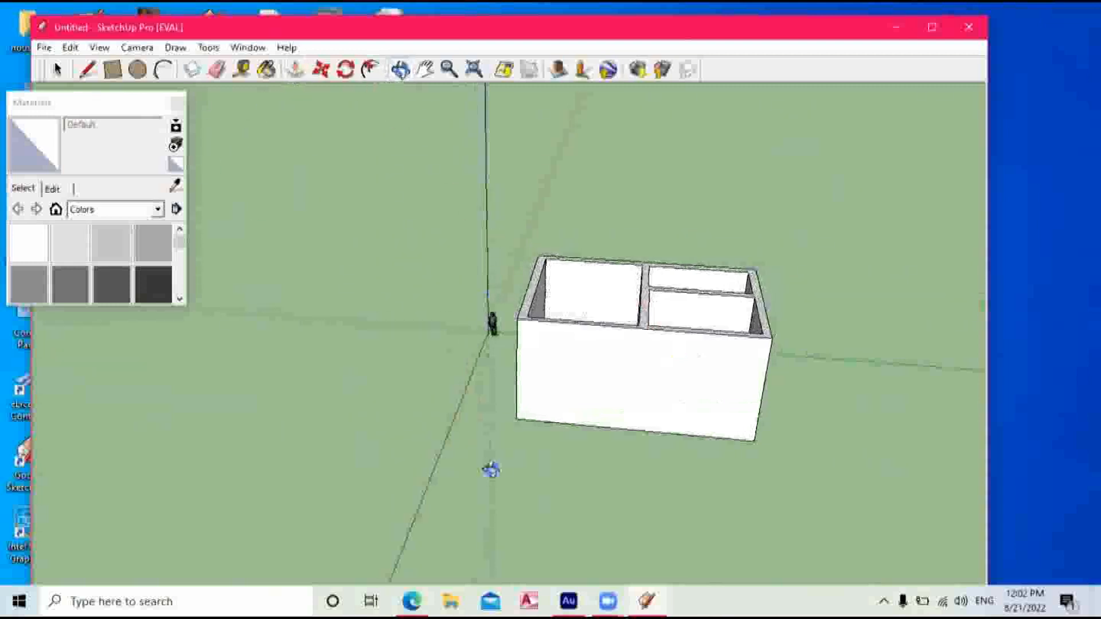
left_click_drag(644, 327, 685, 344)
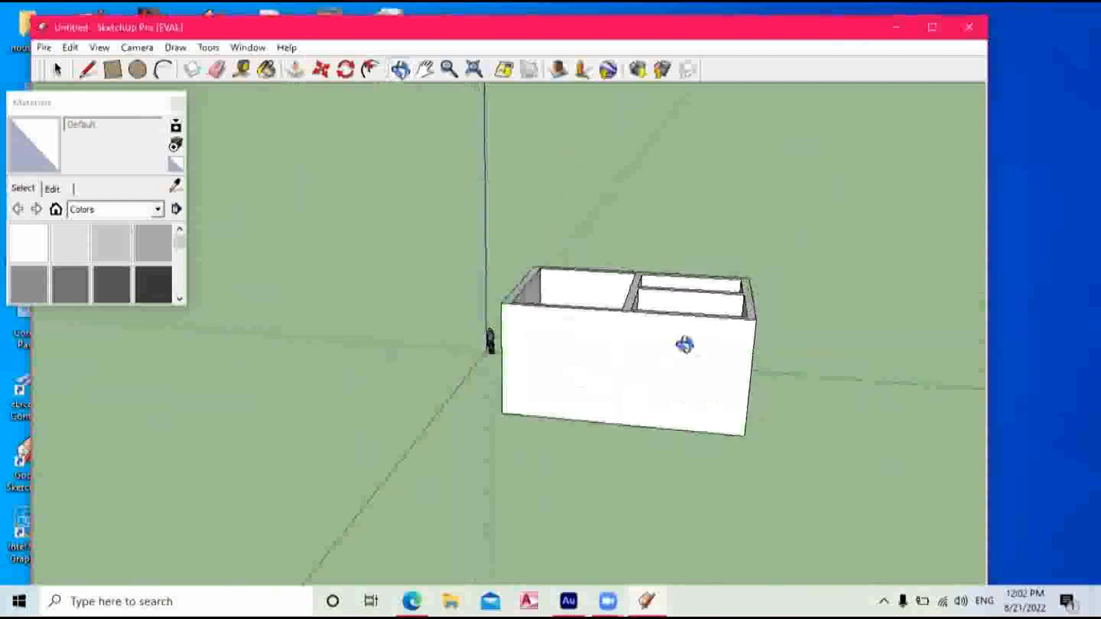
left_click_drag(799, 303, 568, 305)
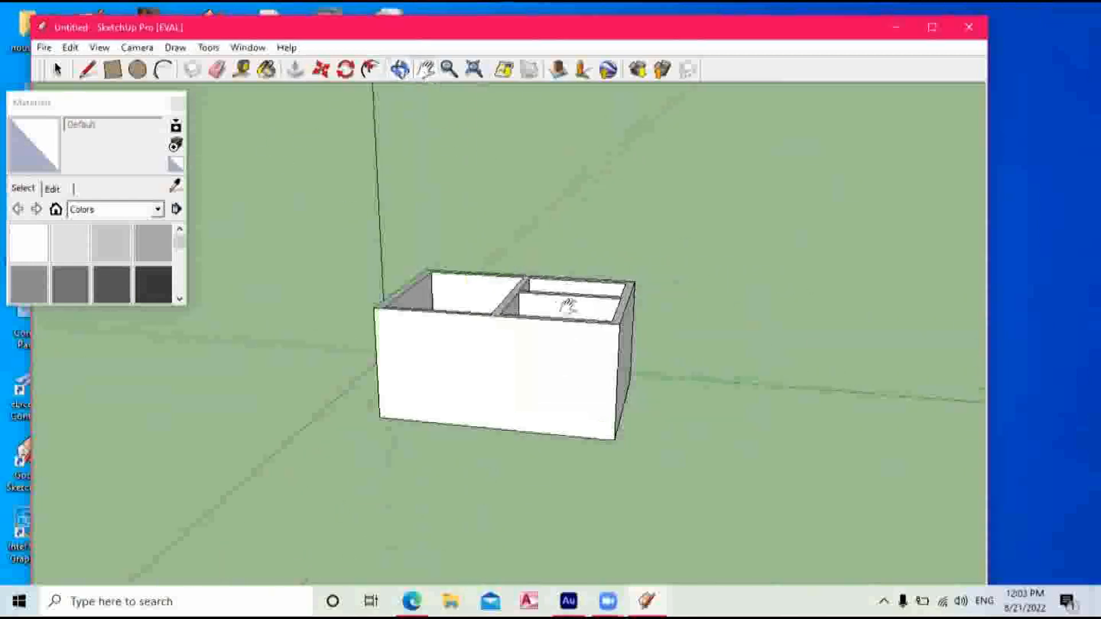
left_click_drag(434, 291, 681, 411)
left_click(400, 74)
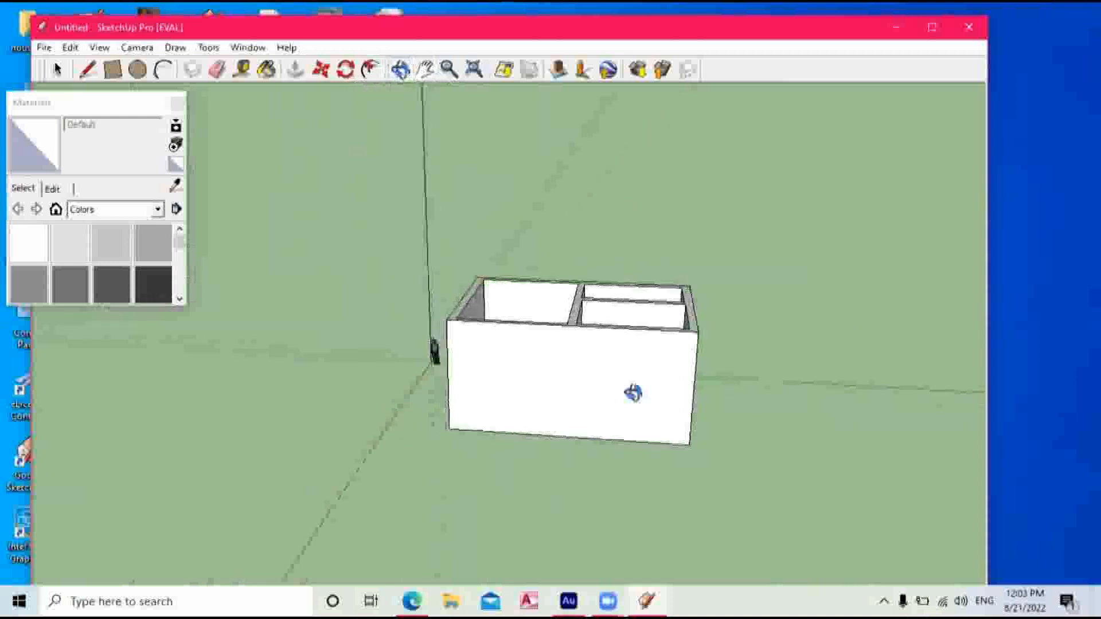
left_click_drag(614, 380, 324, 223)
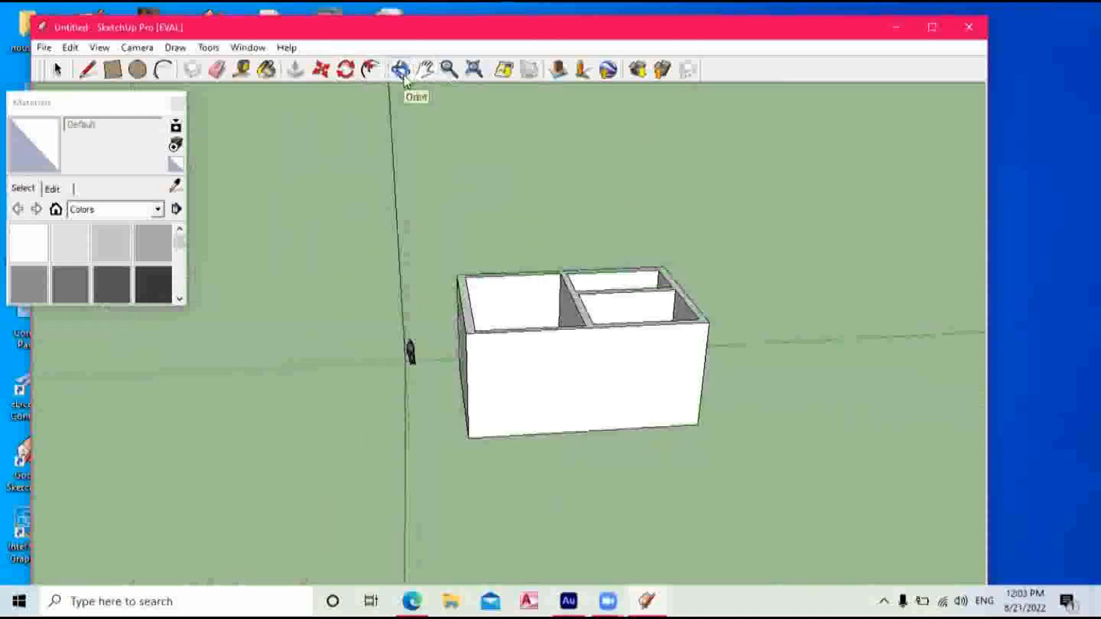
left_click_drag(555, 314, 476, 281)
left_click_drag(489, 334, 533, 298)
left_click_drag(525, 337, 532, 426)
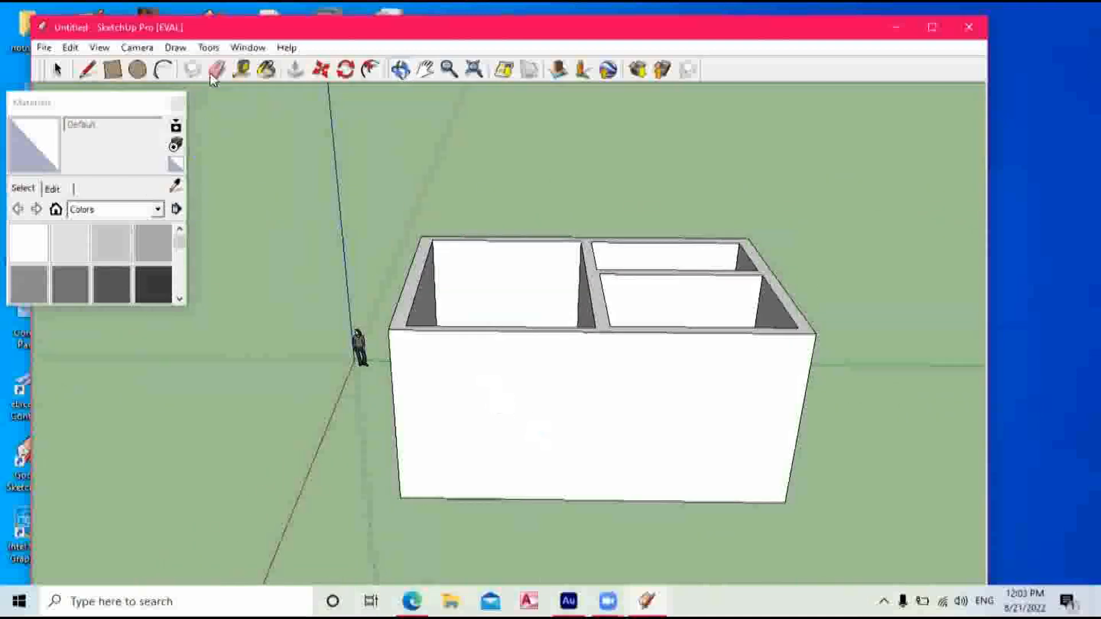
left_click(114, 74)
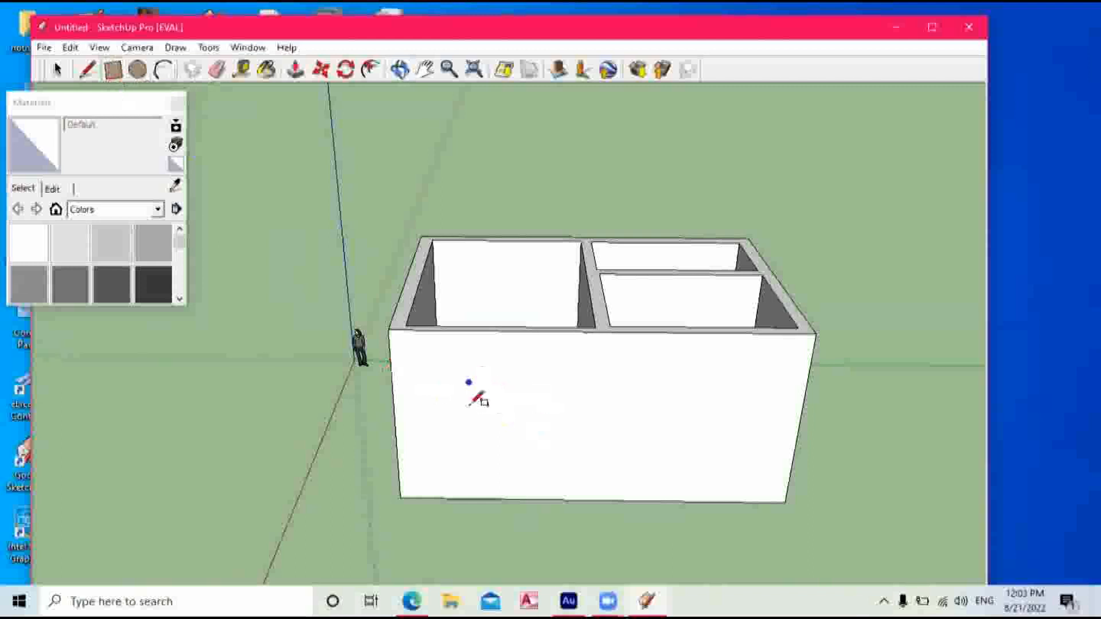
left_click(520, 468)
Try to push the opening rectangle inward through the wall with Push/Pull, and undo it.
left_click(295, 70)
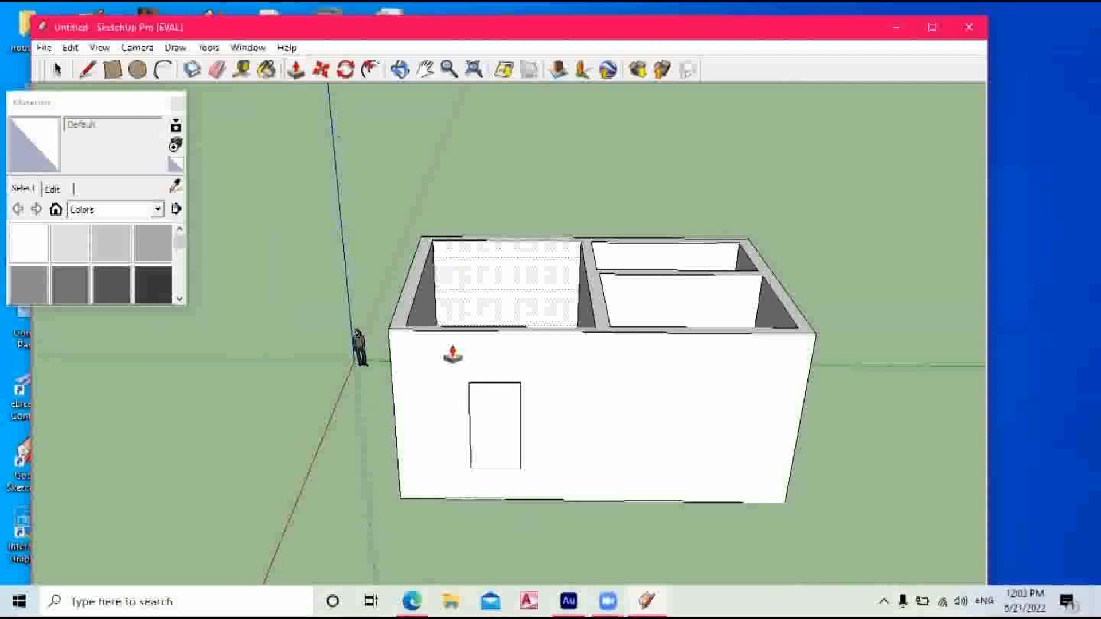
left_click(498, 434)
left_click(447, 296)
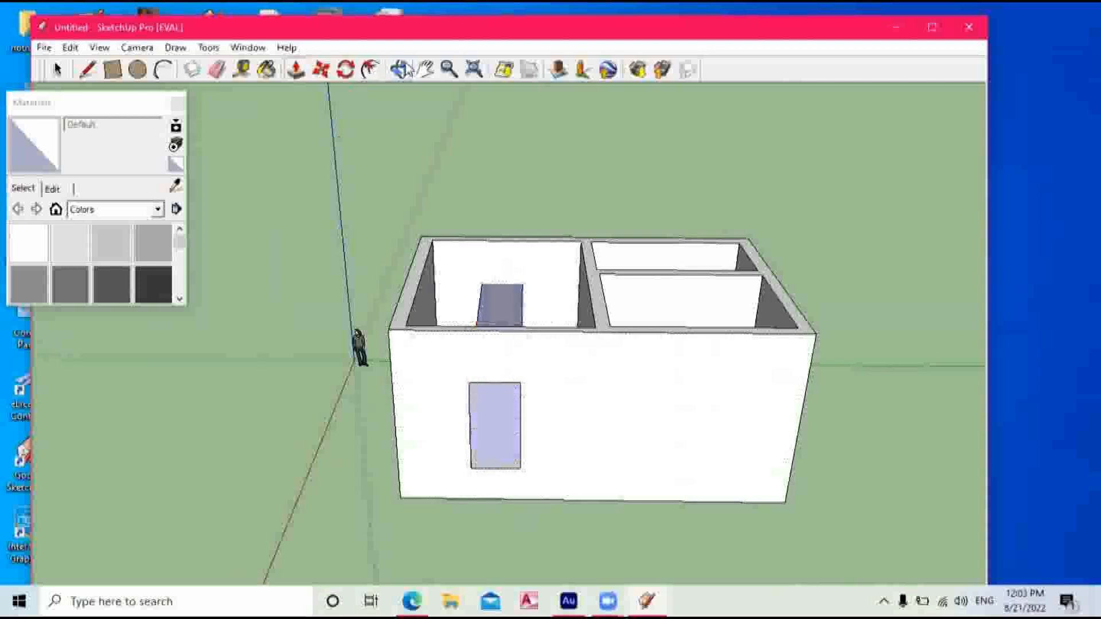
key("ctrl+z")
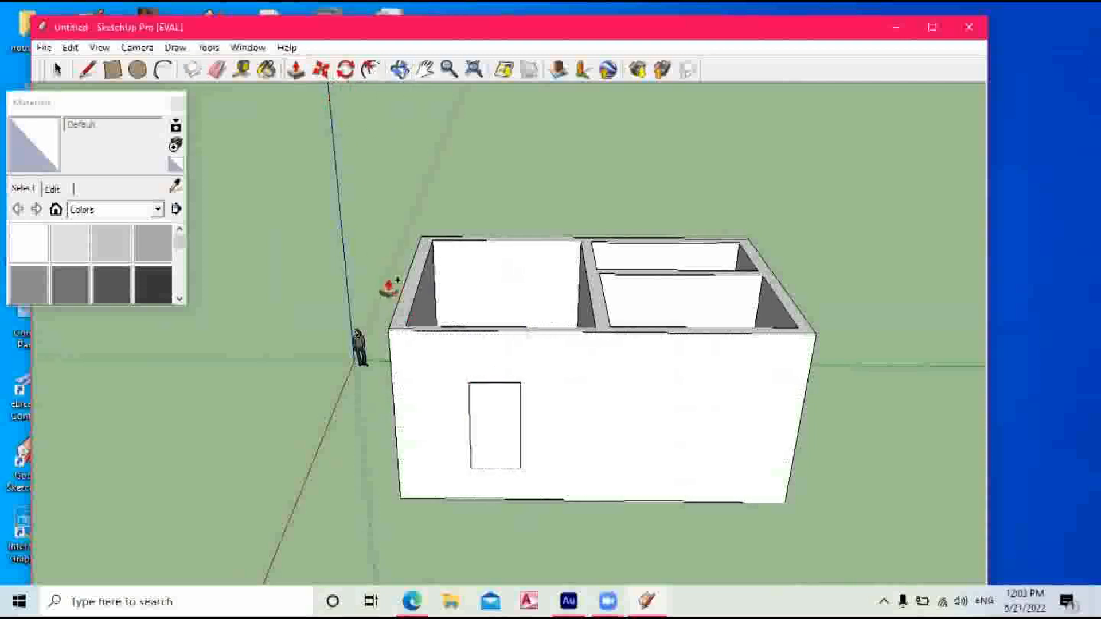
Try Push/Pull on the outer wall around the opening rectangle, and undo the change.
right_click(491, 408)
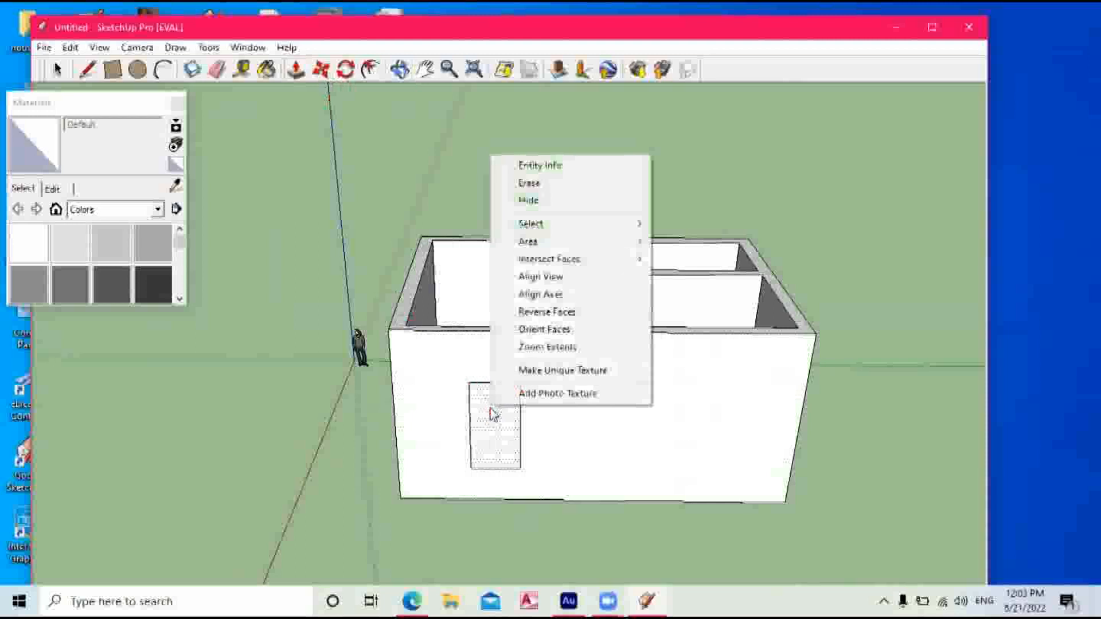
mouse_move(554, 243)
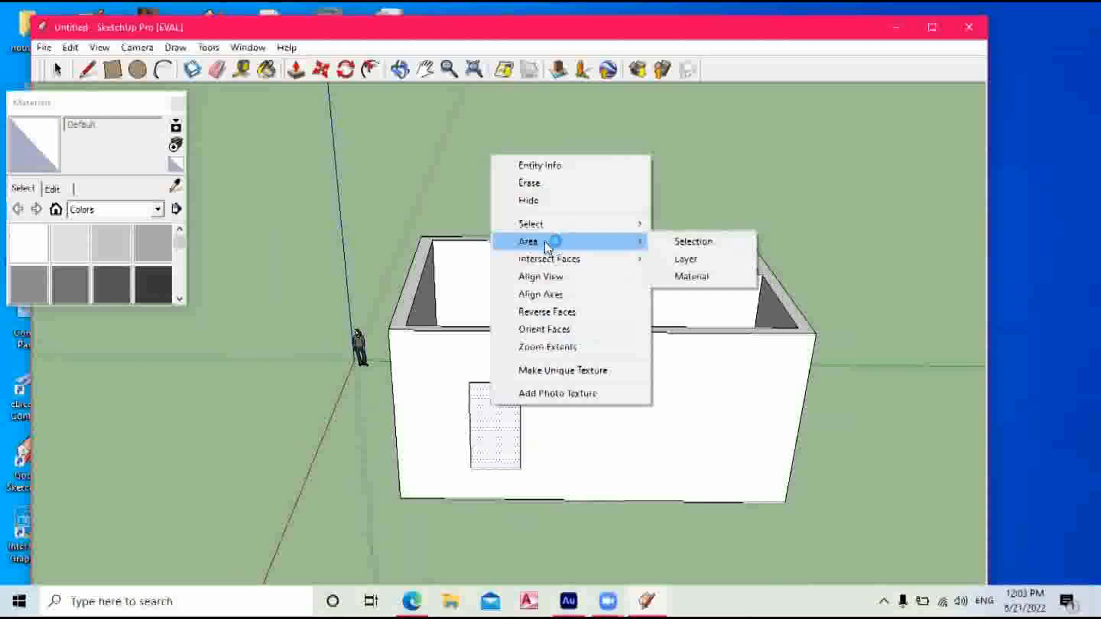
left_click(542, 183)
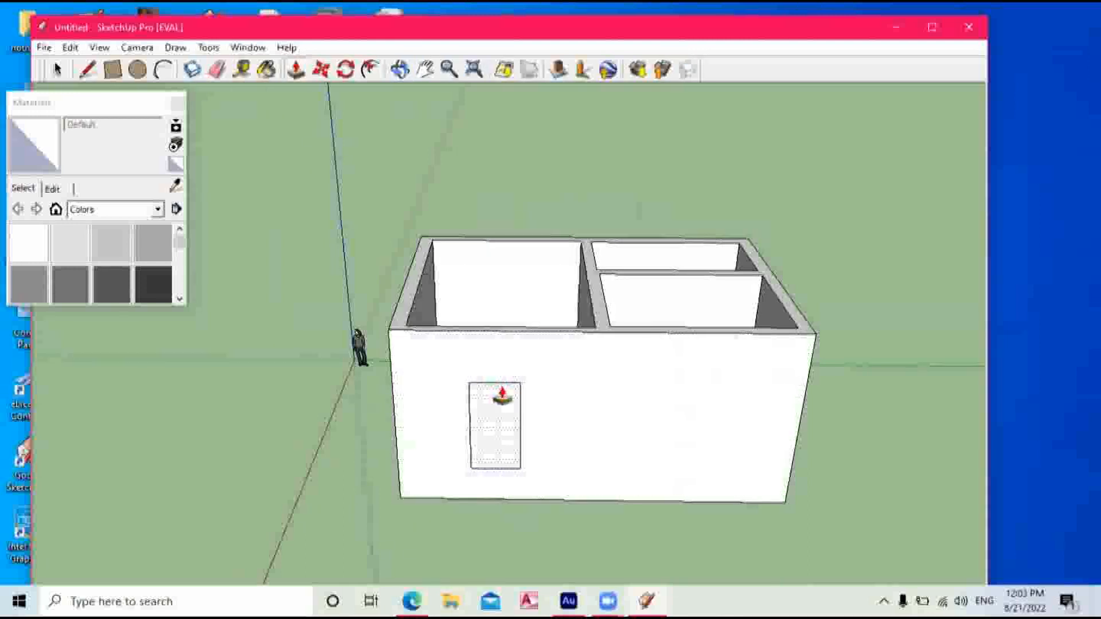
left_click(488, 385)
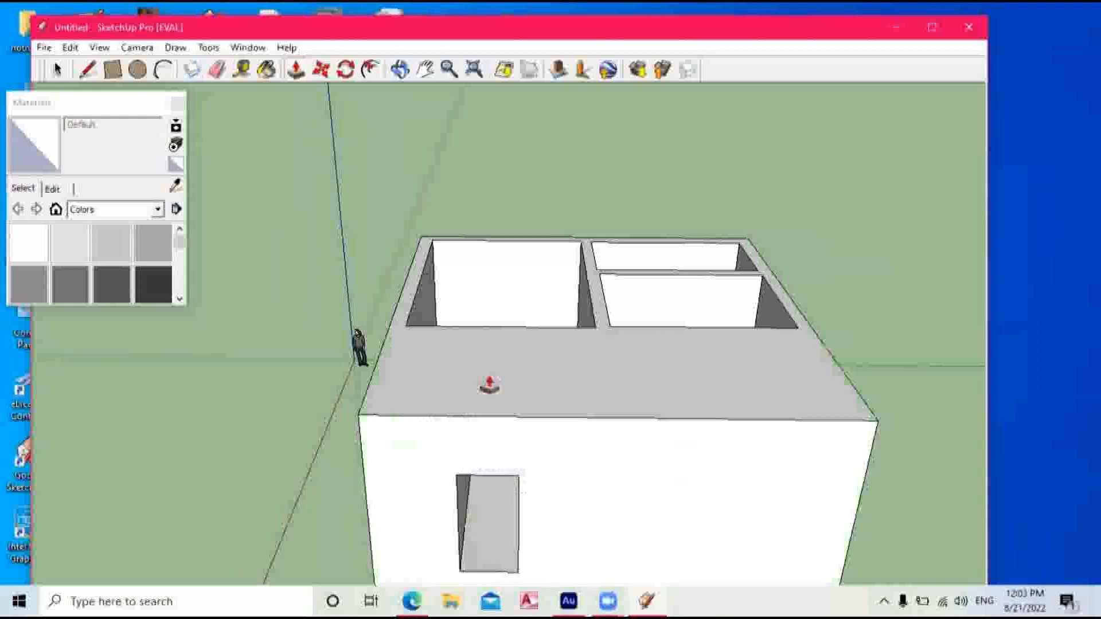
key("ctrl+z")
left_click(492, 388)
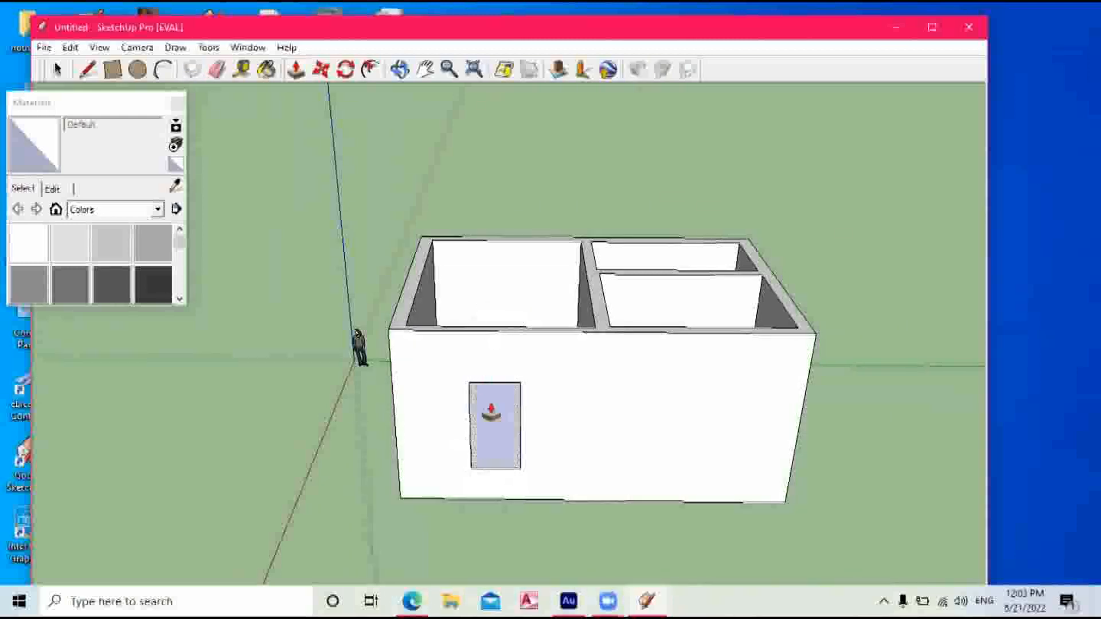
key("Escape")
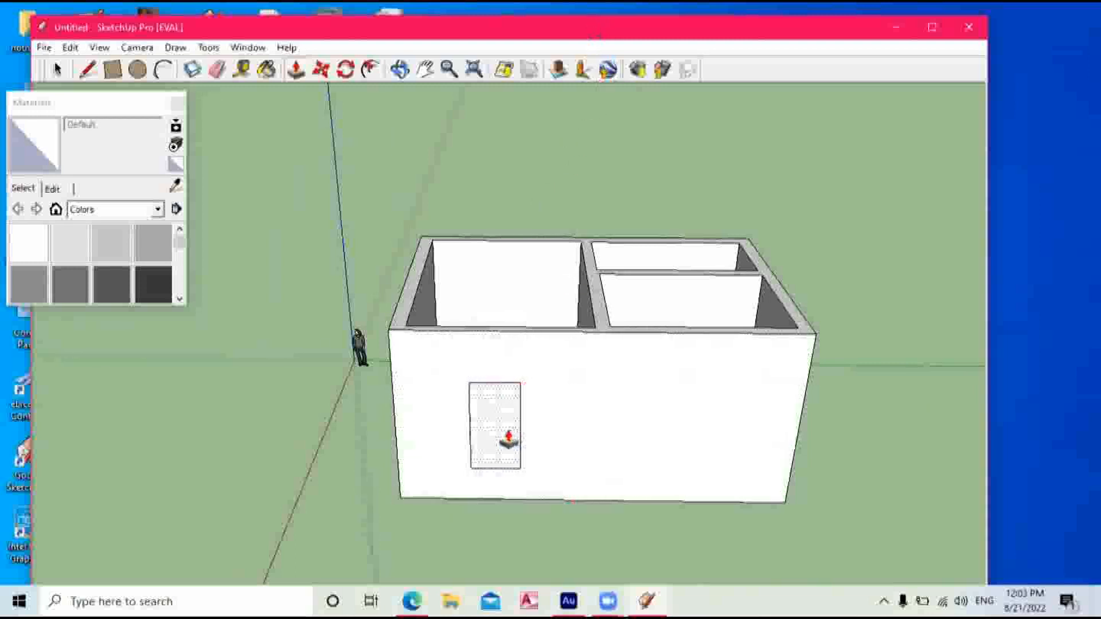
left_click(400, 69)
left_click_drag(297, 265, 337, 300)
left_click_drag(673, 380, 576, 495)
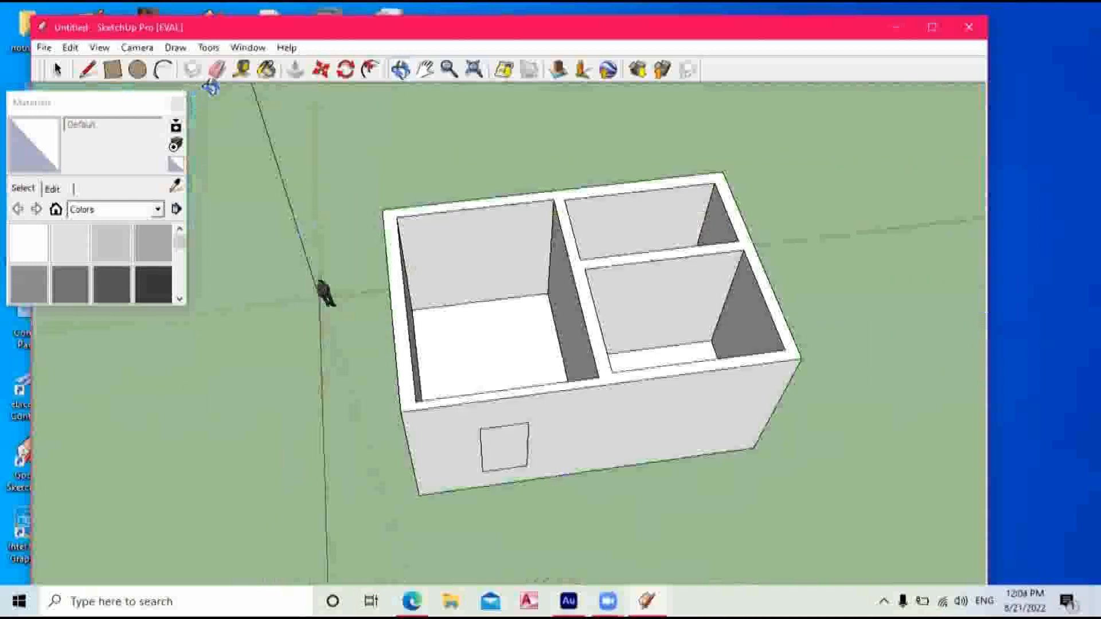
left_click(295, 70)
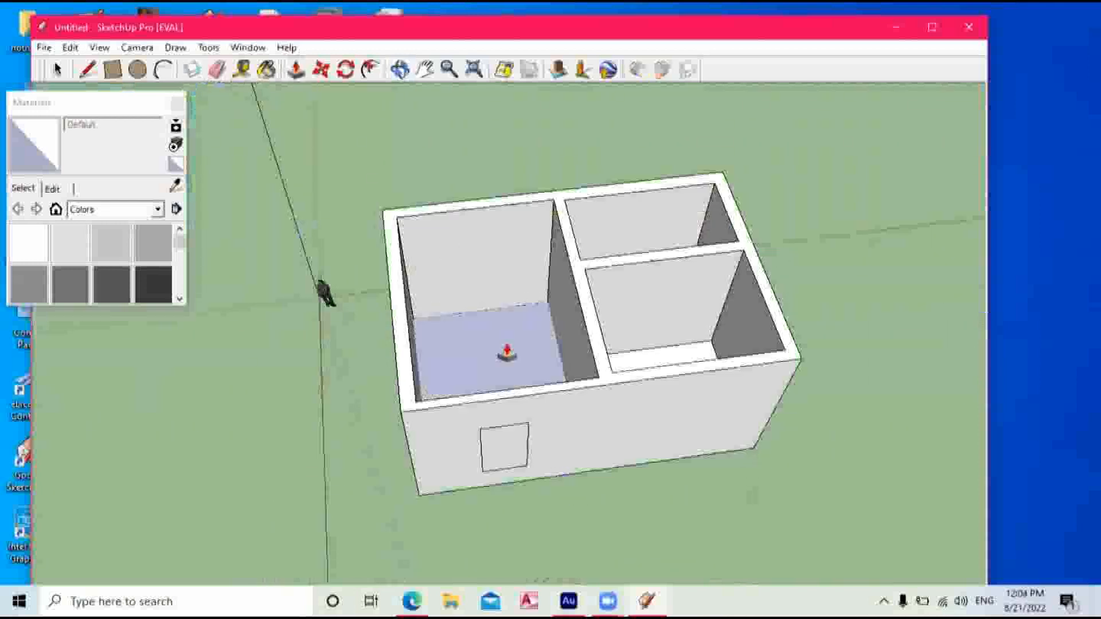
left_click(505, 344)
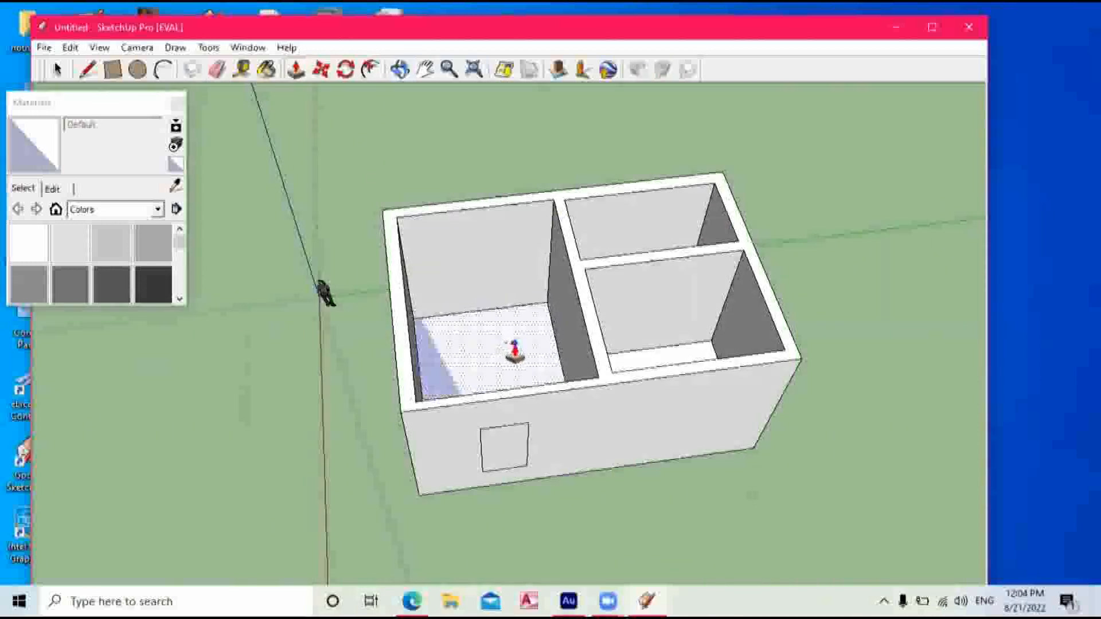
left_click(506, 352)
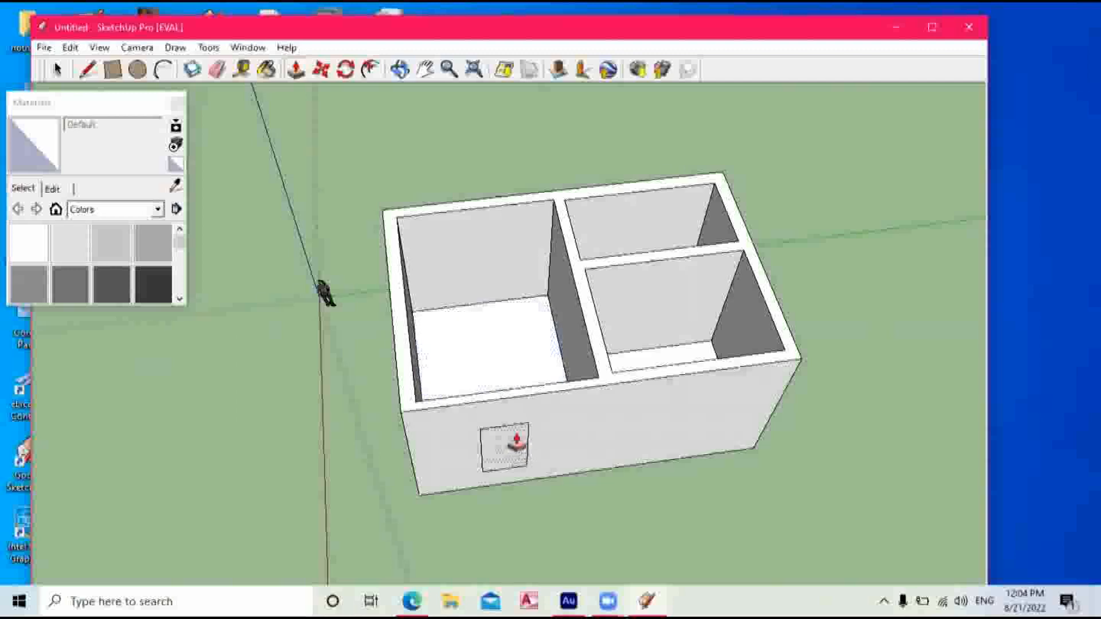
Push the opening rectangle through the full thickness of the long outer wall with Push/Pull.
left_click(400, 70)
left_click_drag(565, 521, 556, 449)
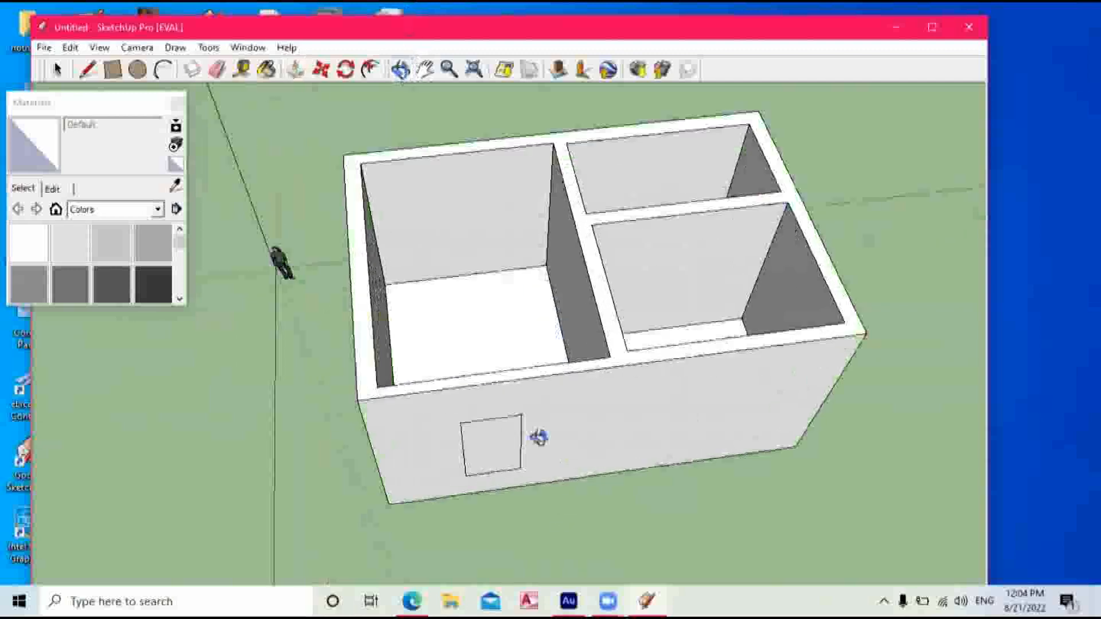
left_click_drag(499, 386, 458, 169)
left_click(295, 69)
left_click(475, 343)
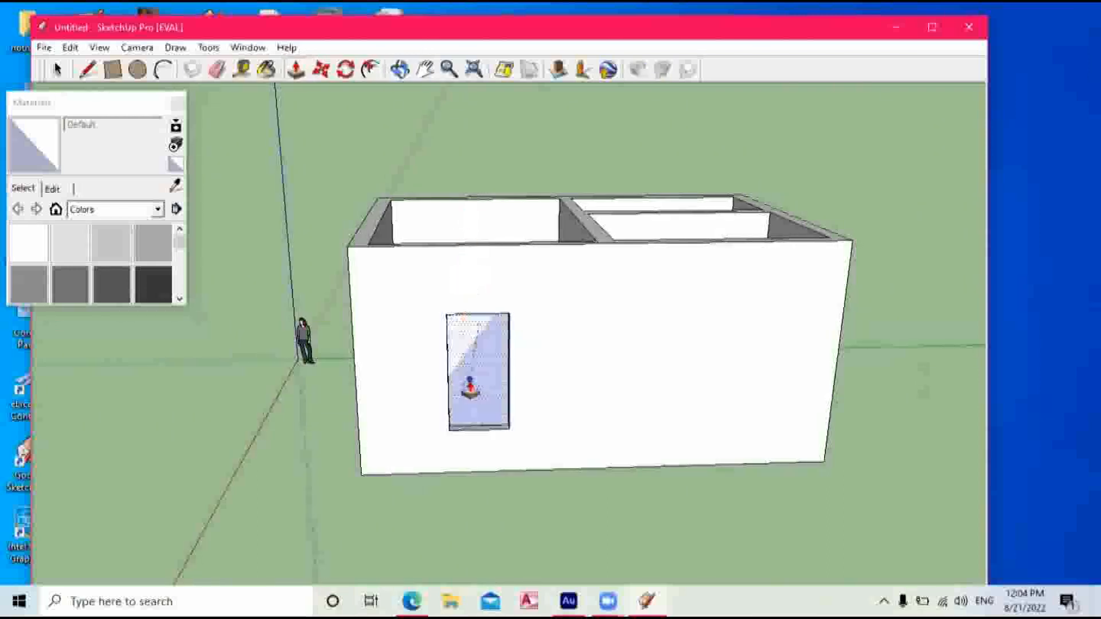
left_click(483, 404)
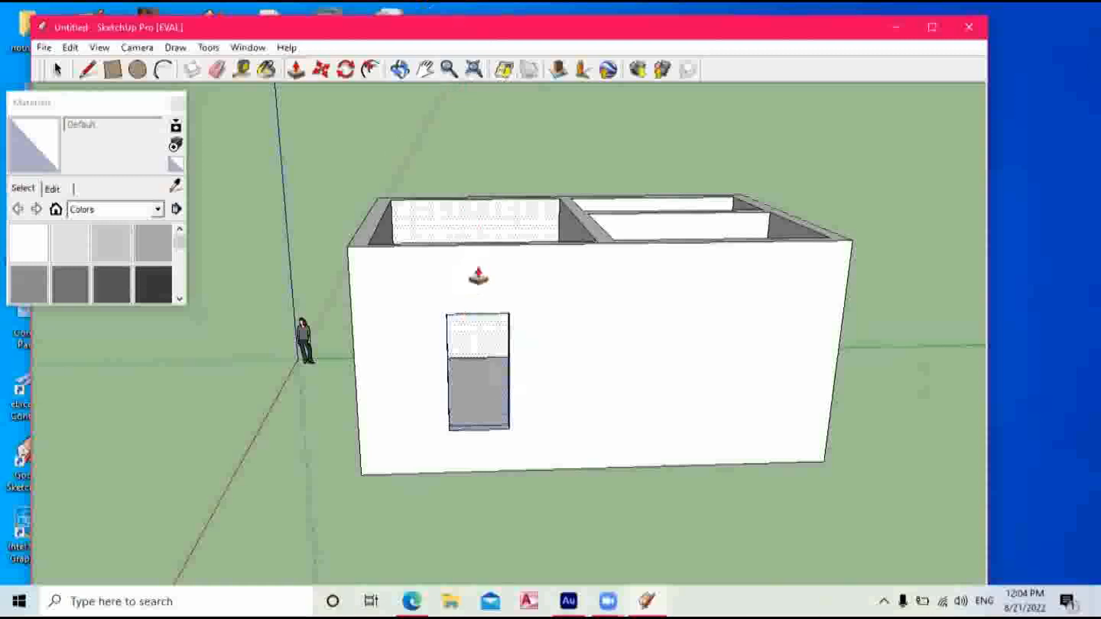
Lower the sill of the outer wall's opening to floor level with Push/Pull, working from inside the large room.
left_click(403, 70)
left_click_drag(519, 390, 544, 277)
scroll(563, 296, "up", 5)
scroll(543, 277, "down", 8)
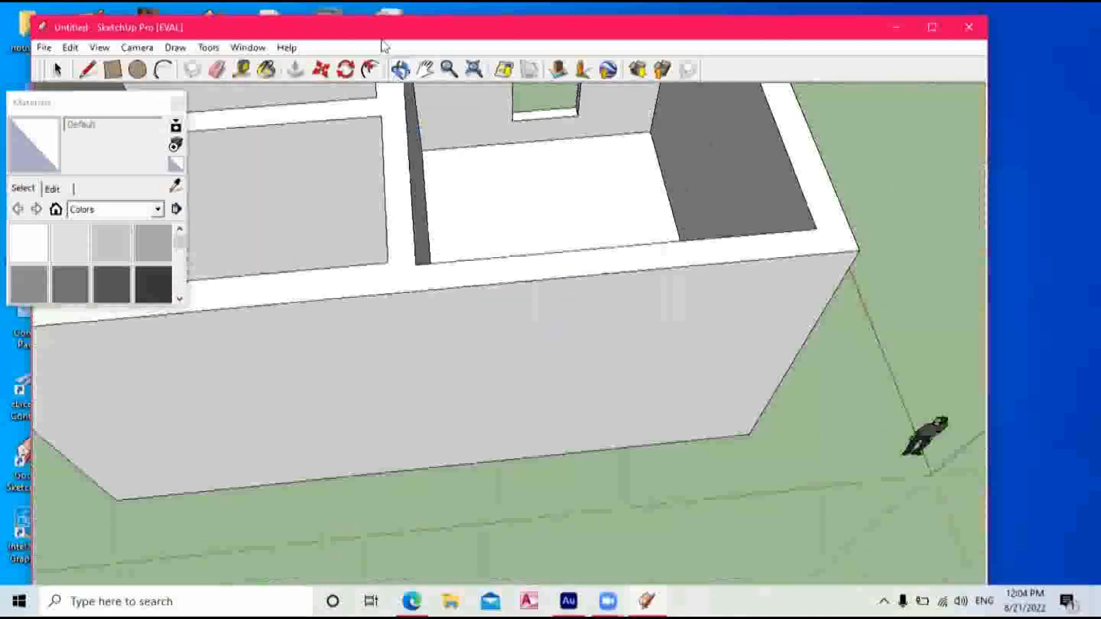
left_click(424, 72)
left_click_drag(480, 160, 393, 165)
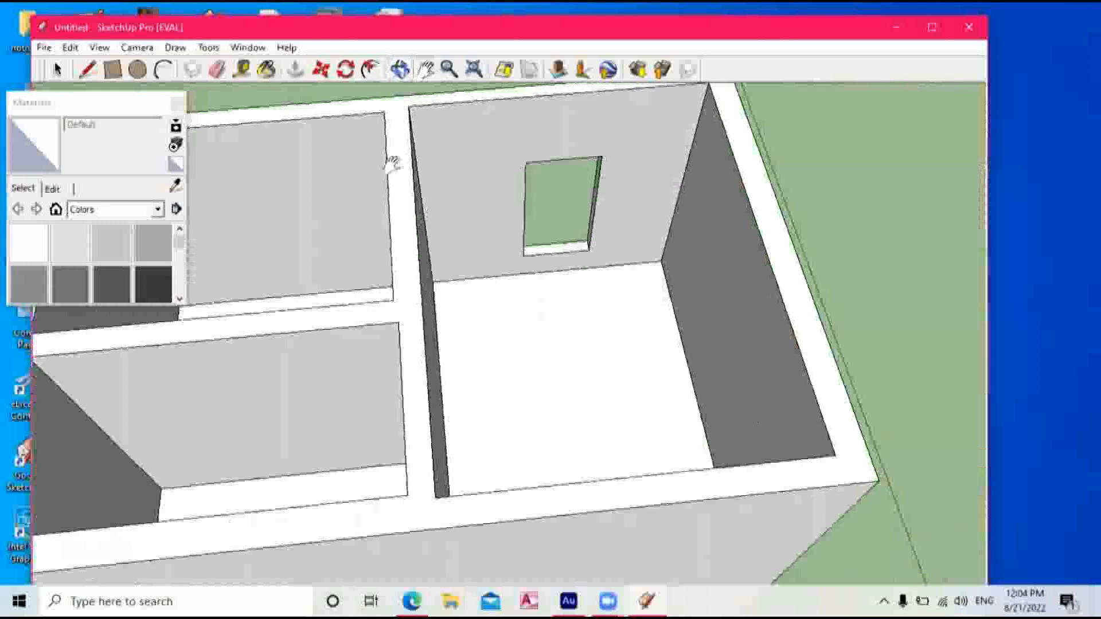
left_click(295, 69)
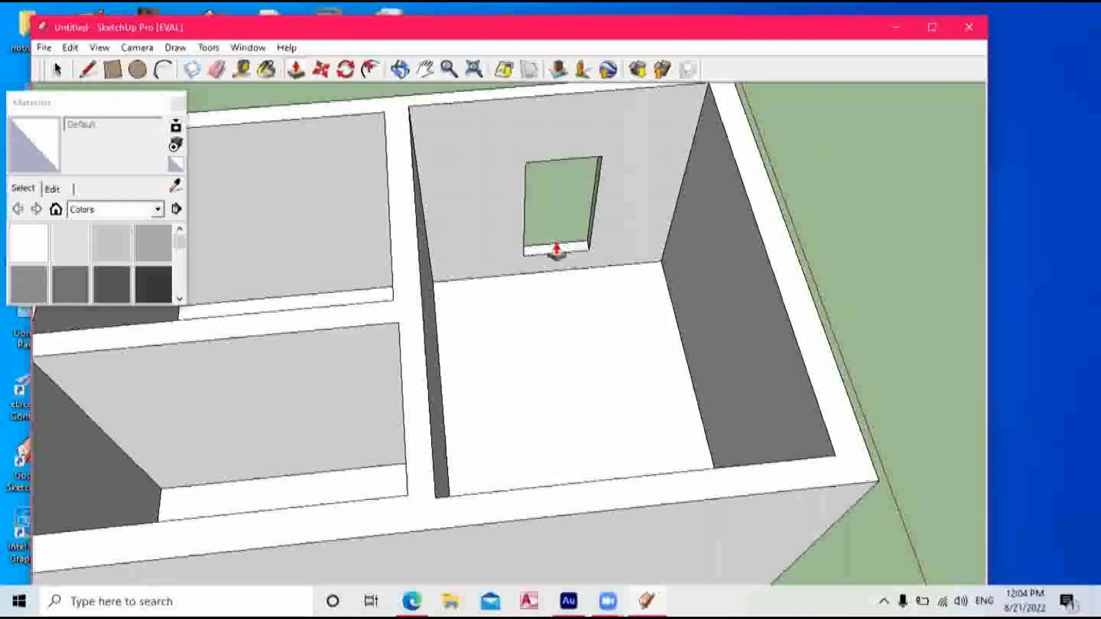
scroll(556, 252, "up", 4)
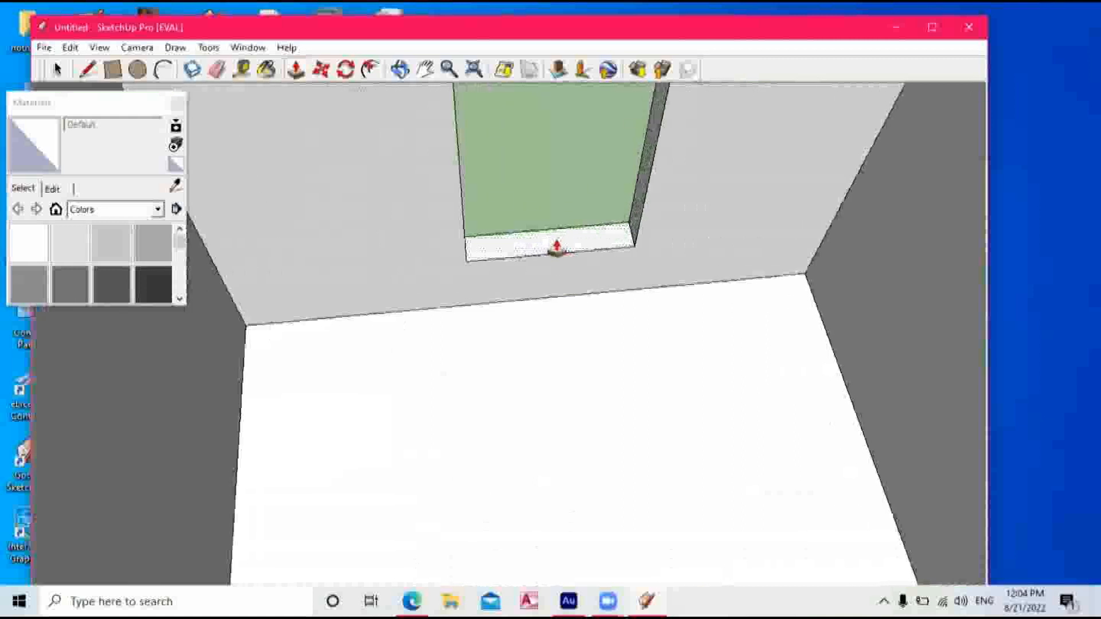
left_click(556, 248)
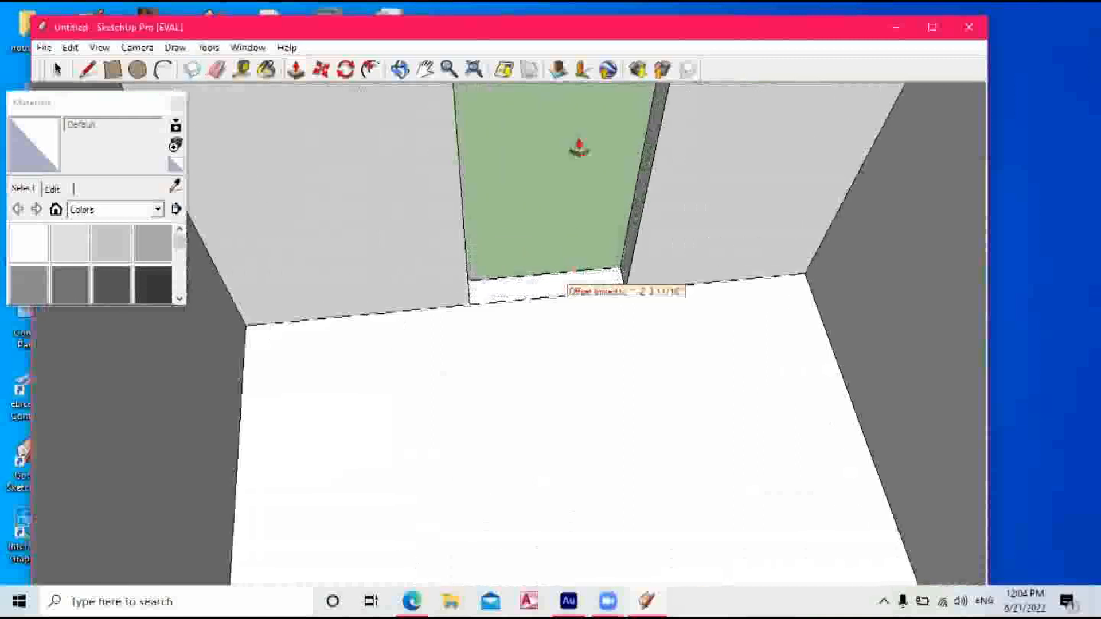
left_click(552, 285)
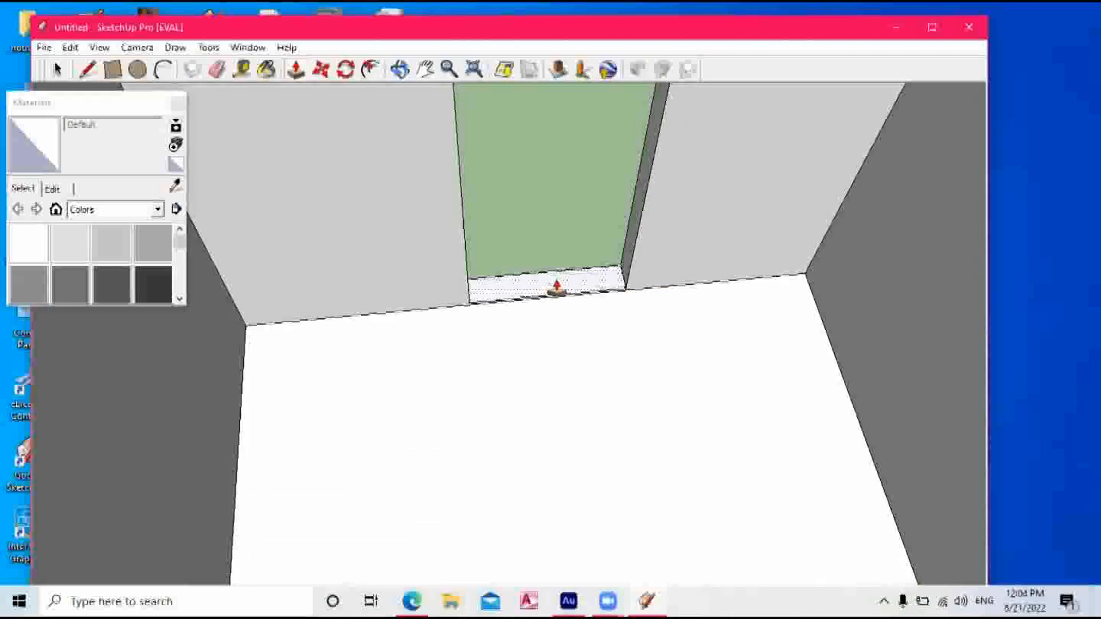
Draw two upright door rectangles side by side on the large room's partition wall, both reaching down to the floor.
left_click(399, 69)
left_click_drag(442, 140, 388, 300)
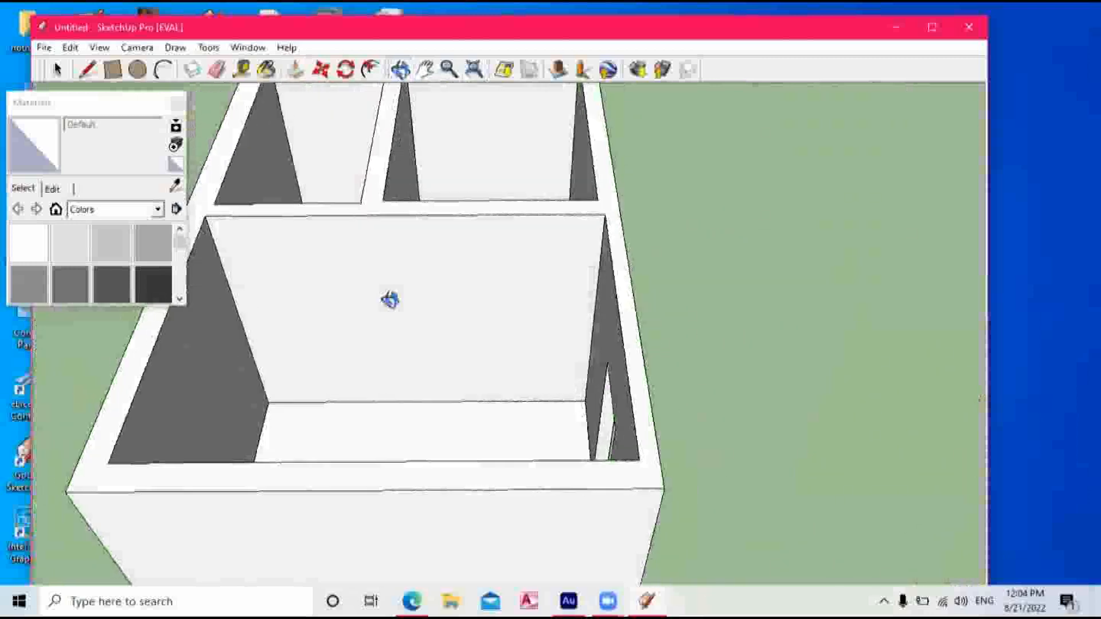
left_click(127, 70)
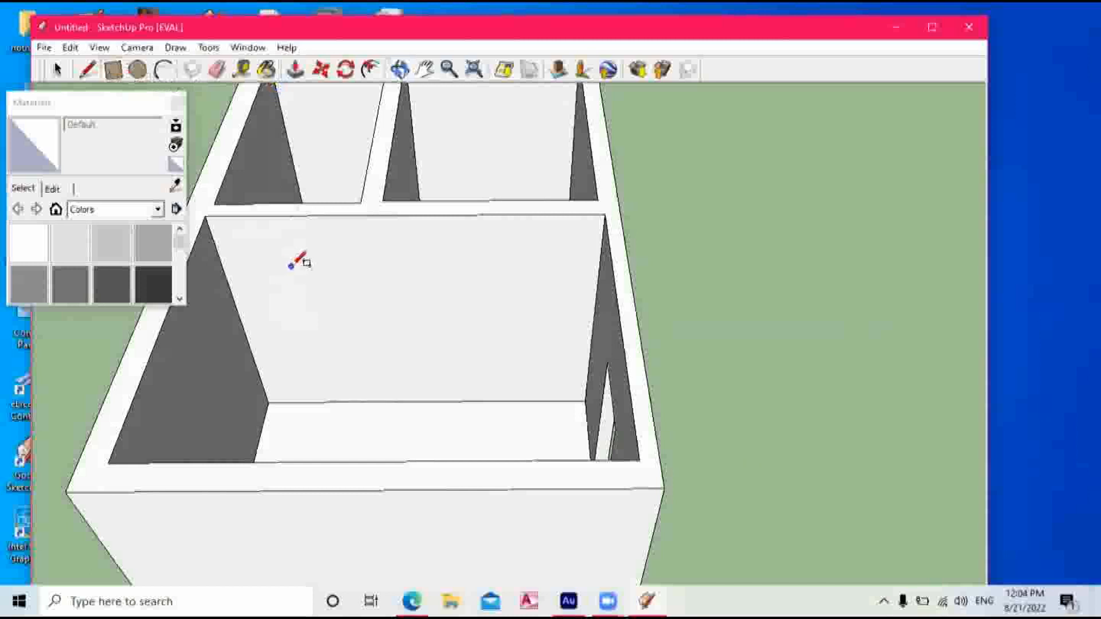
left_click(284, 289)
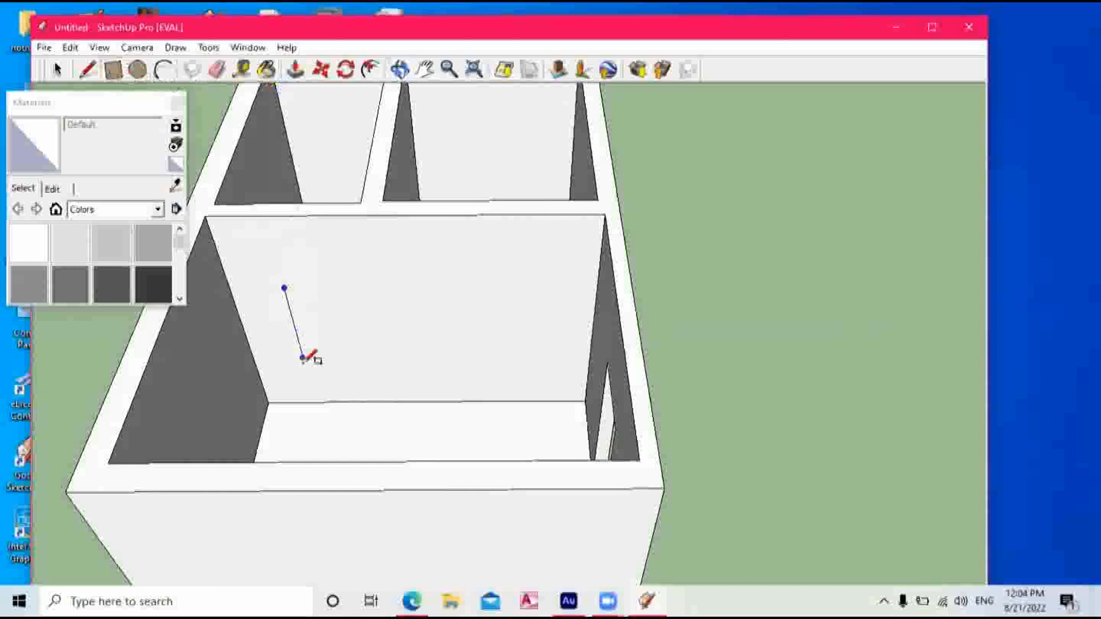
left_click(360, 400)
left_click(397, 278)
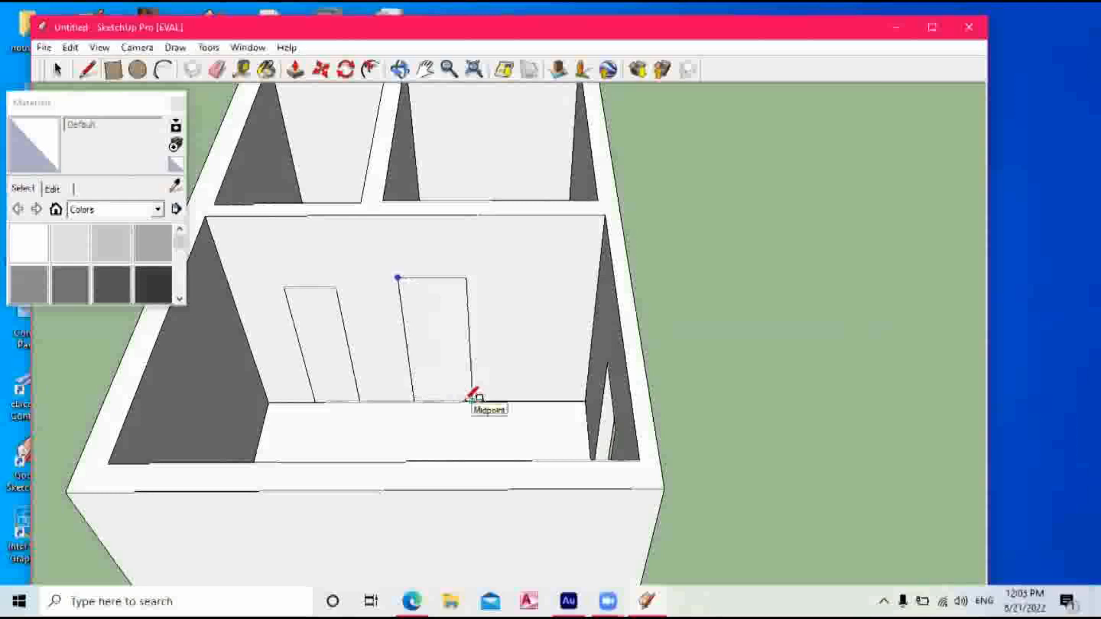
Try to push both door rectangles through the partition wall with Push/Pull, and undo both recesses.
left_click(425, 70)
left_click_drag(508, 282, 548, 343)
left_click(399, 69)
left_click_drag(442, 194, 476, 258)
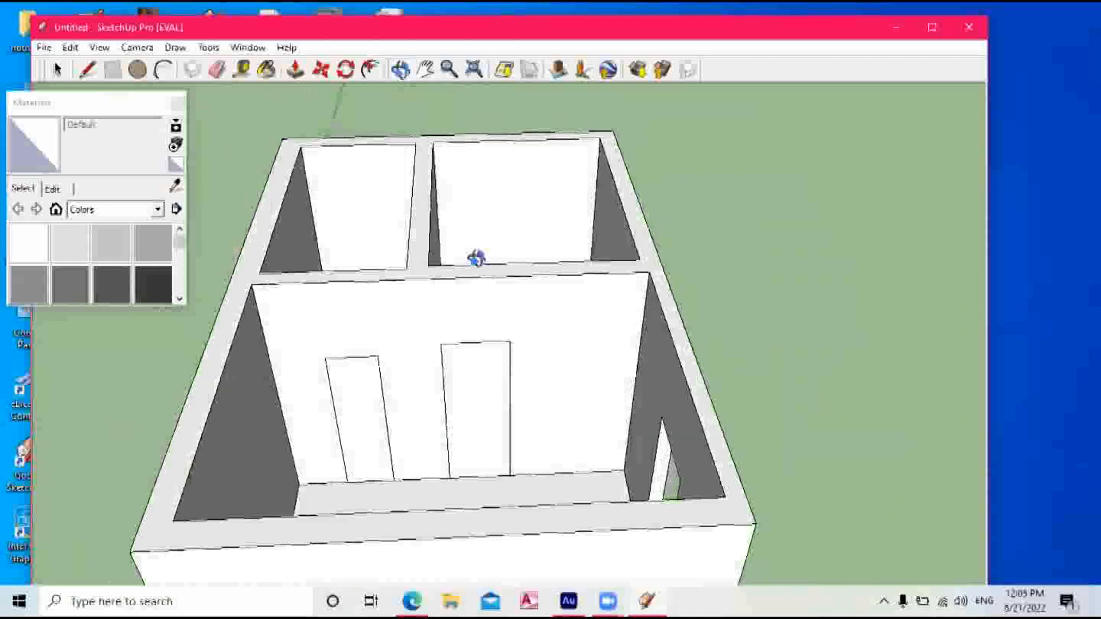
left_click(295, 69)
left_click(467, 423)
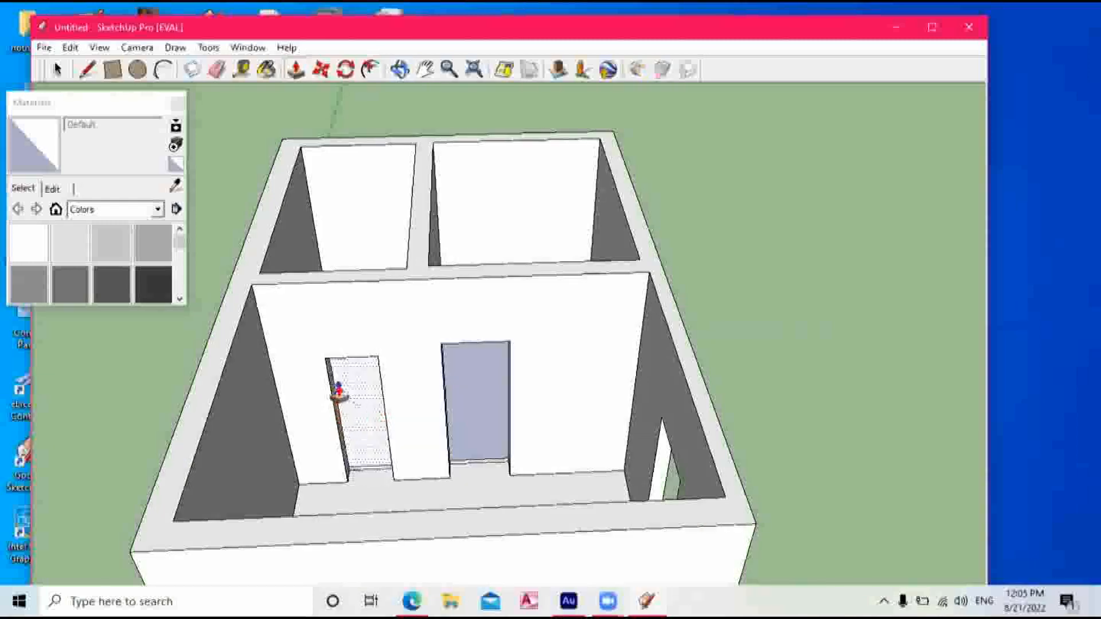
left_click(328, 362)
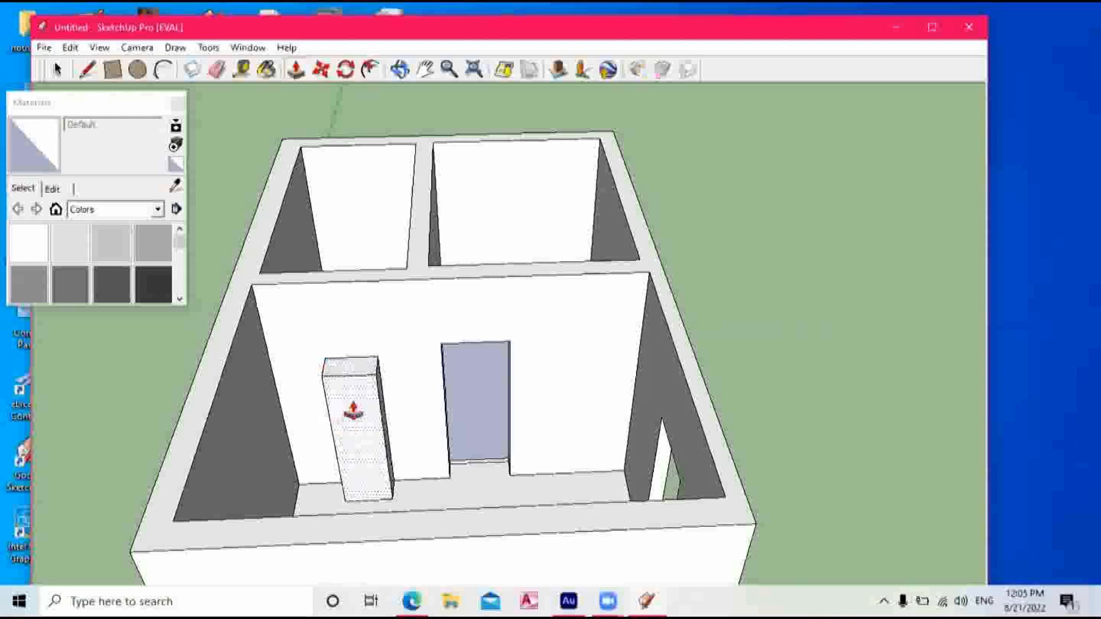
left_click(350, 380)
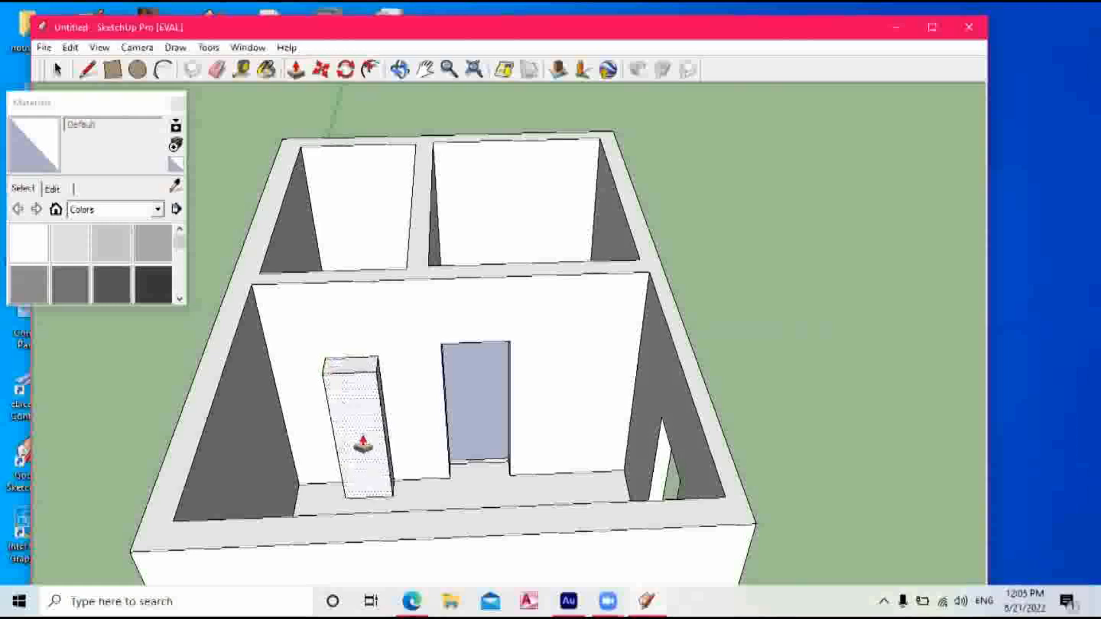
left_click(359, 417)
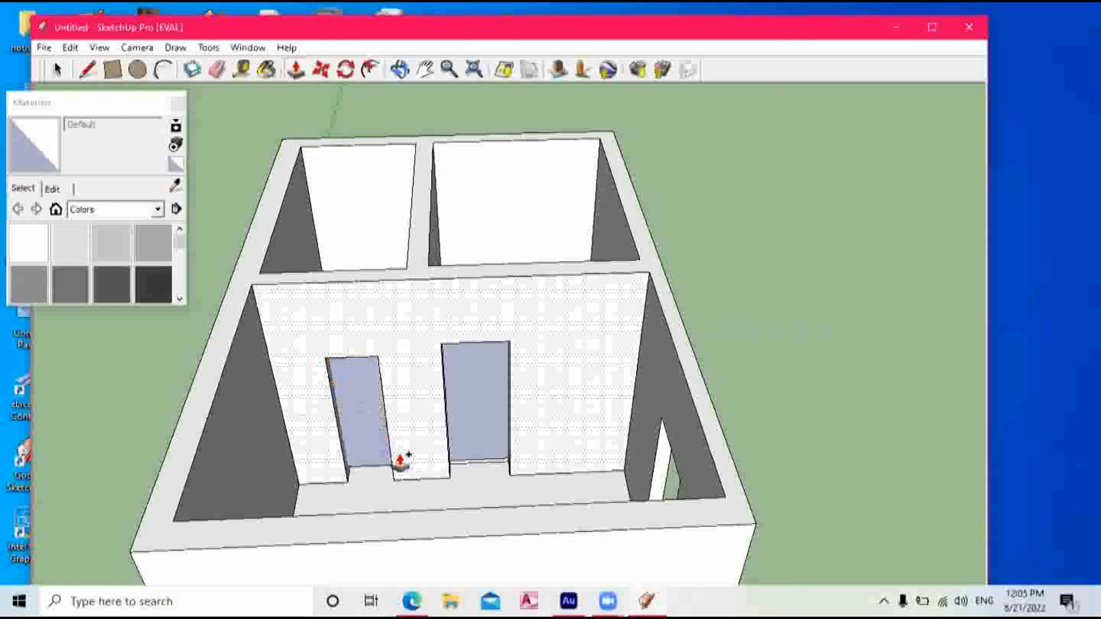
key("ctrl+z")
left_click(409, 69)
left_click_drag(484, 368, 286, 395)
key("ctrl+z")
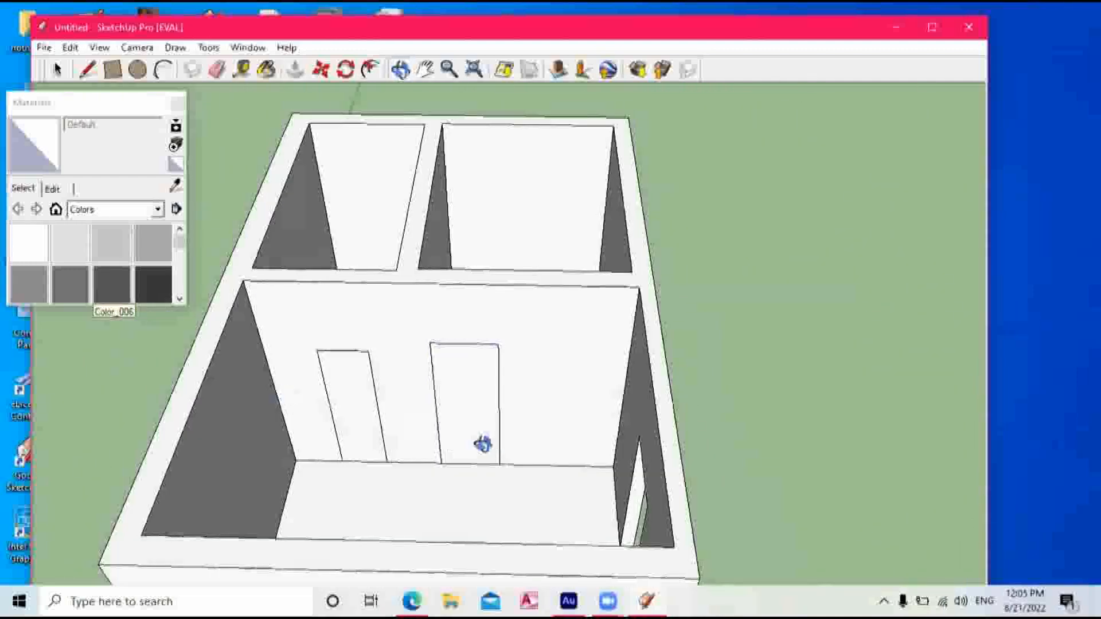
Try to push the door rectangle nearer the outer doorway into the partition wall, and undo it together with both drawn rectangles.
left_click(294, 69)
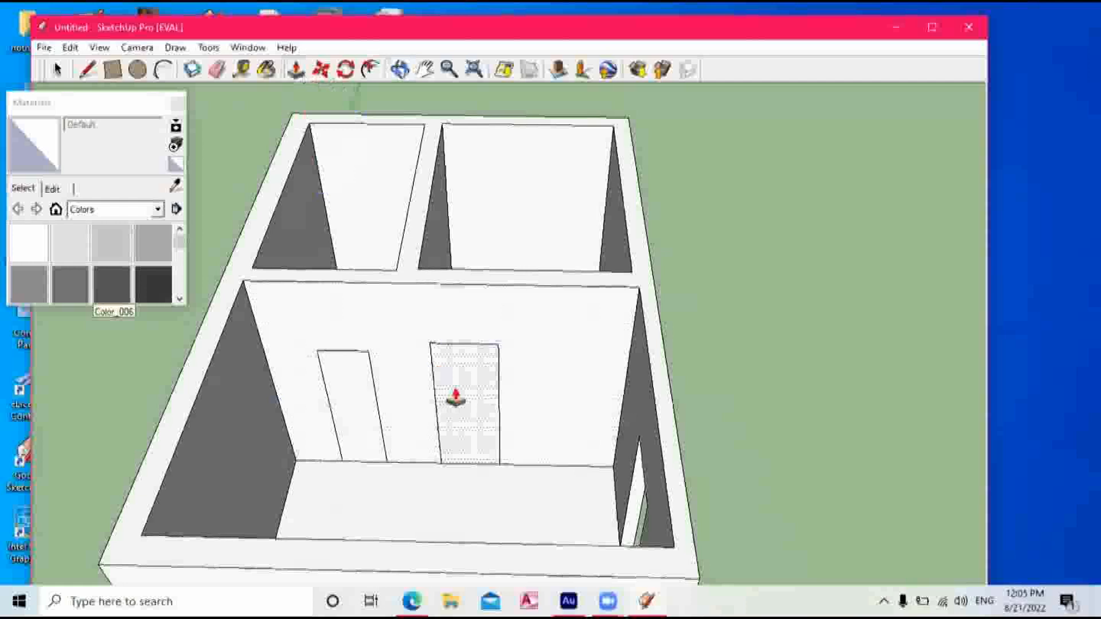
left_click_drag(447, 352, 467, 386)
left_click(468, 387)
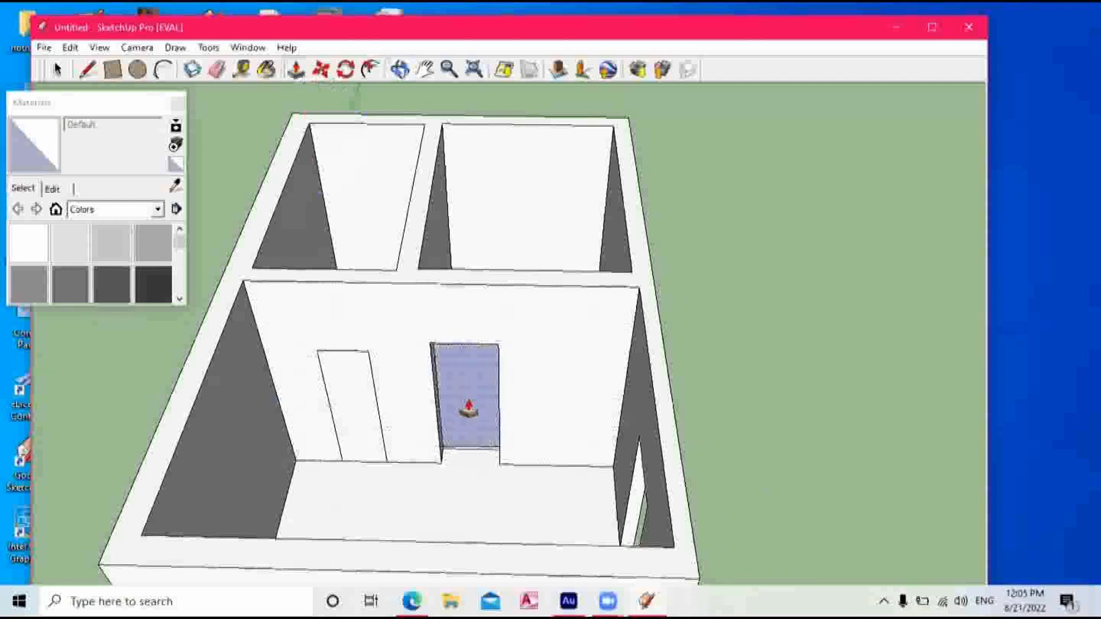
left_click_drag(459, 367, 486, 403)
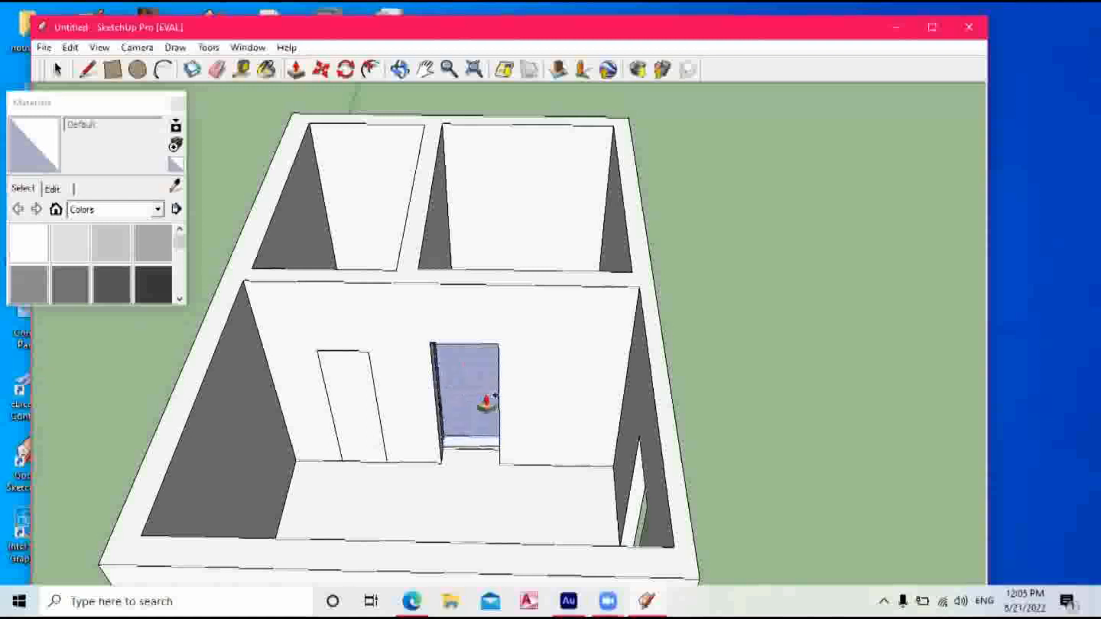
key("ctrl+z")
key("ctrl+z")
key("ctrl+z")
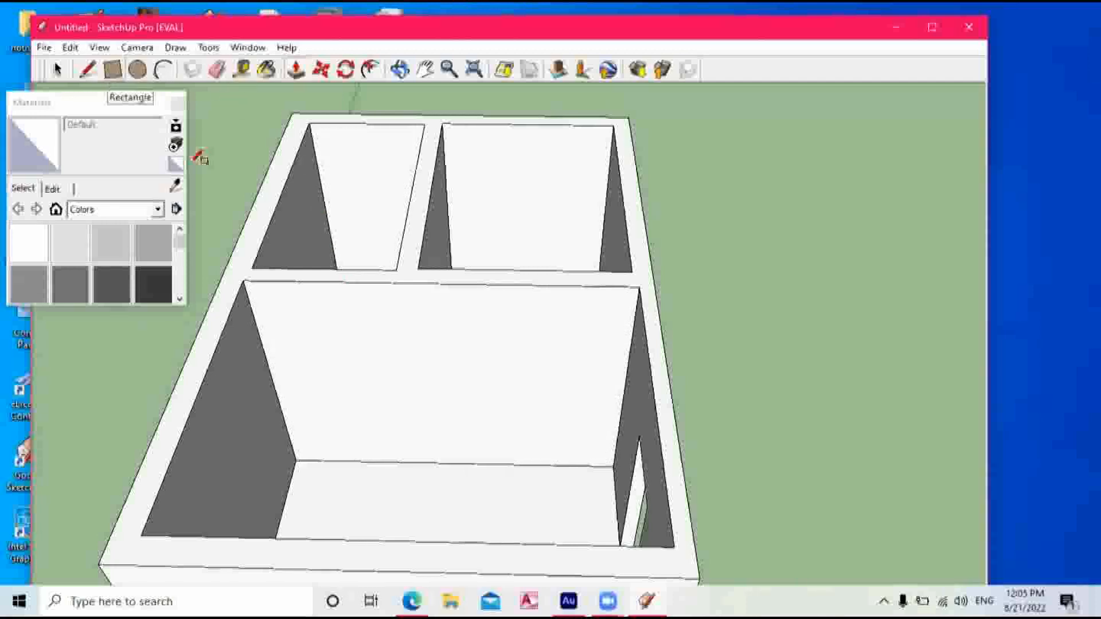
Draw an upright rectangle on the large room's partition wall, opposite the smaller room, with its lower edge above the floor.
left_click(309, 327)
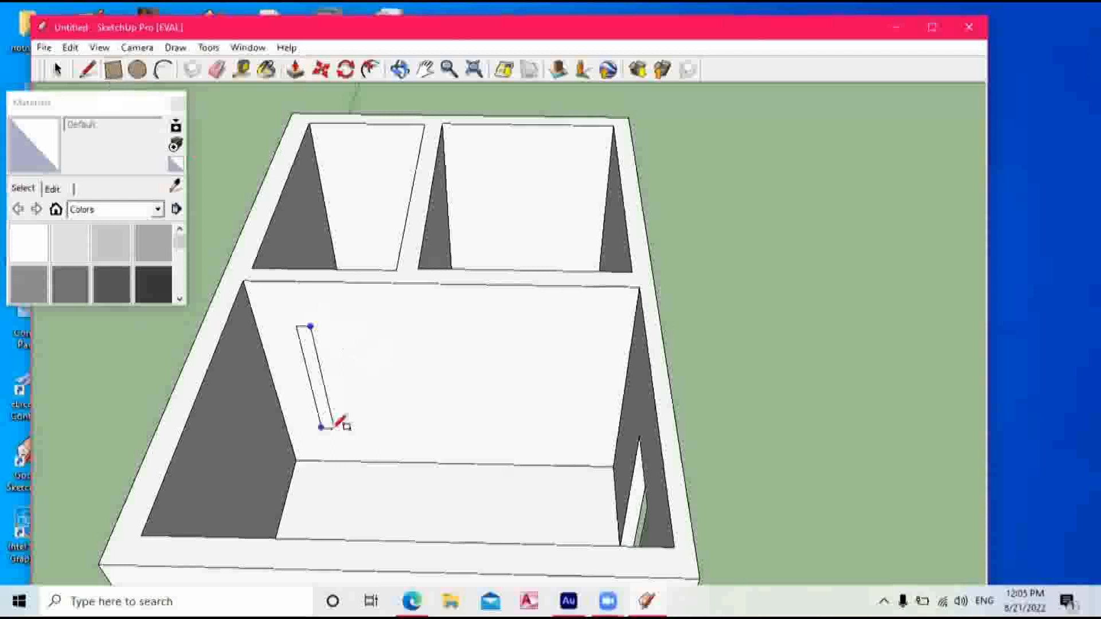
left_click(382, 420)
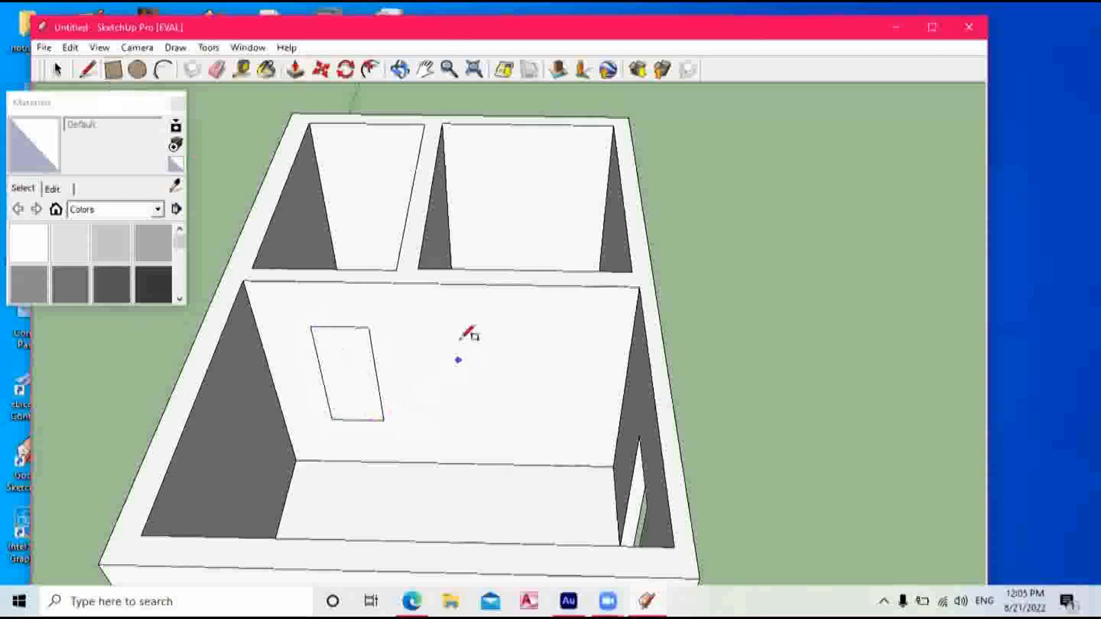
Draw a second upright rectangle beside the first on the large room's partition wall, and push both openings through the wall.
left_click(516, 418)
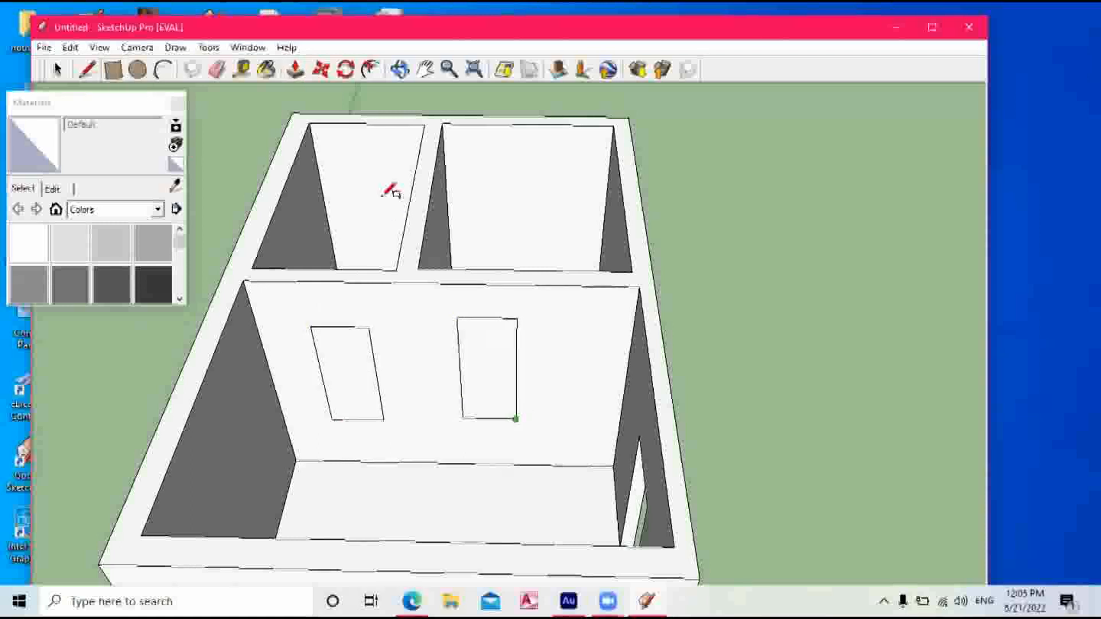
left_click(488, 377)
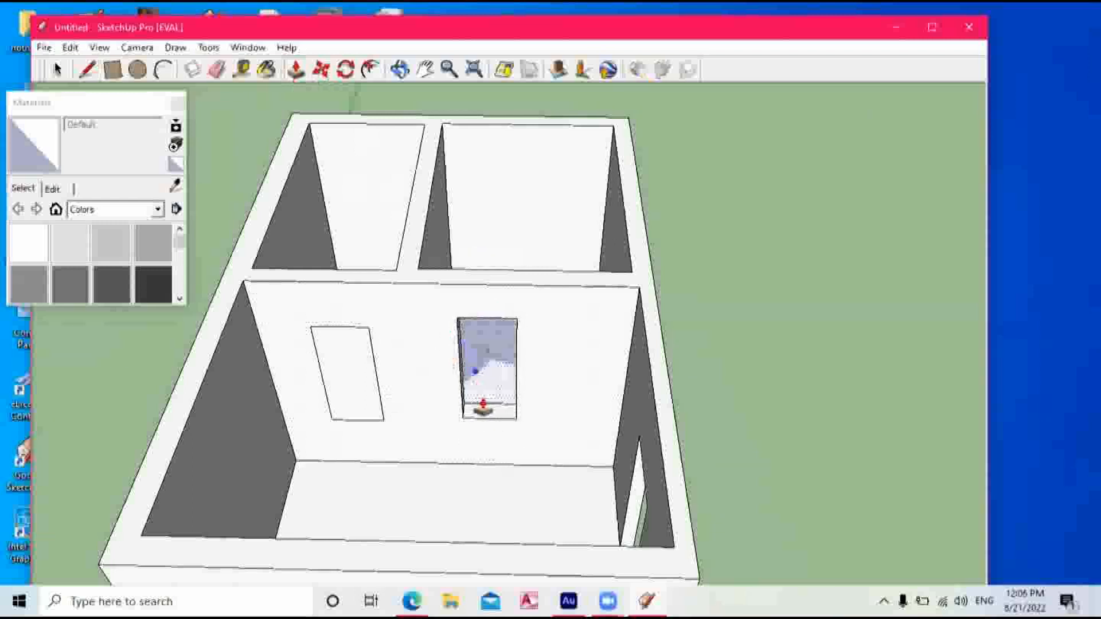
left_click(476, 358)
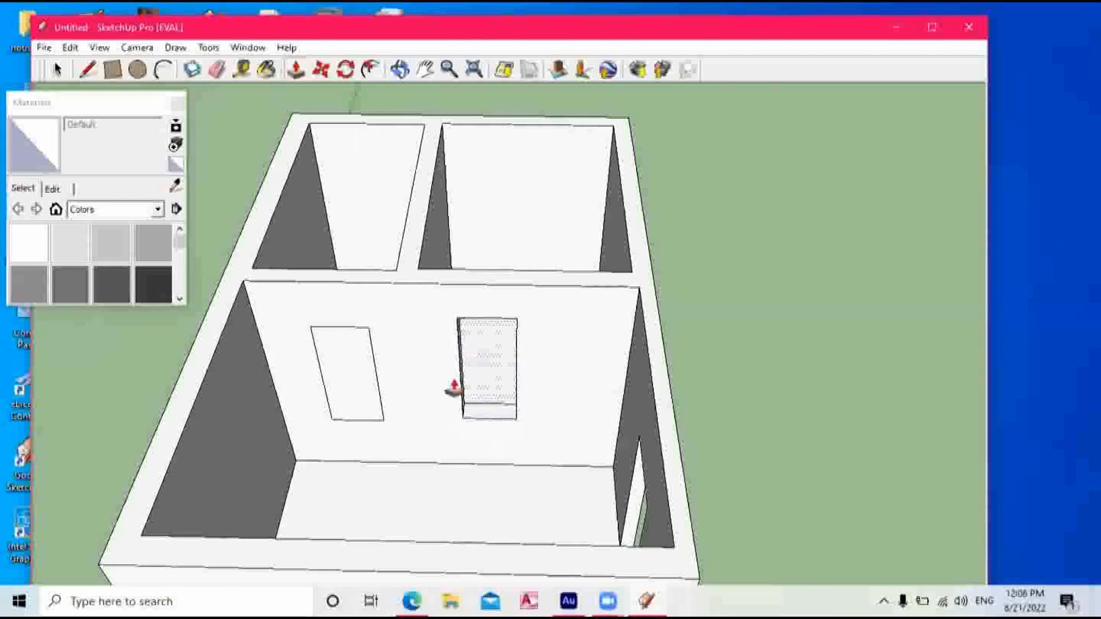
left_click(344, 388)
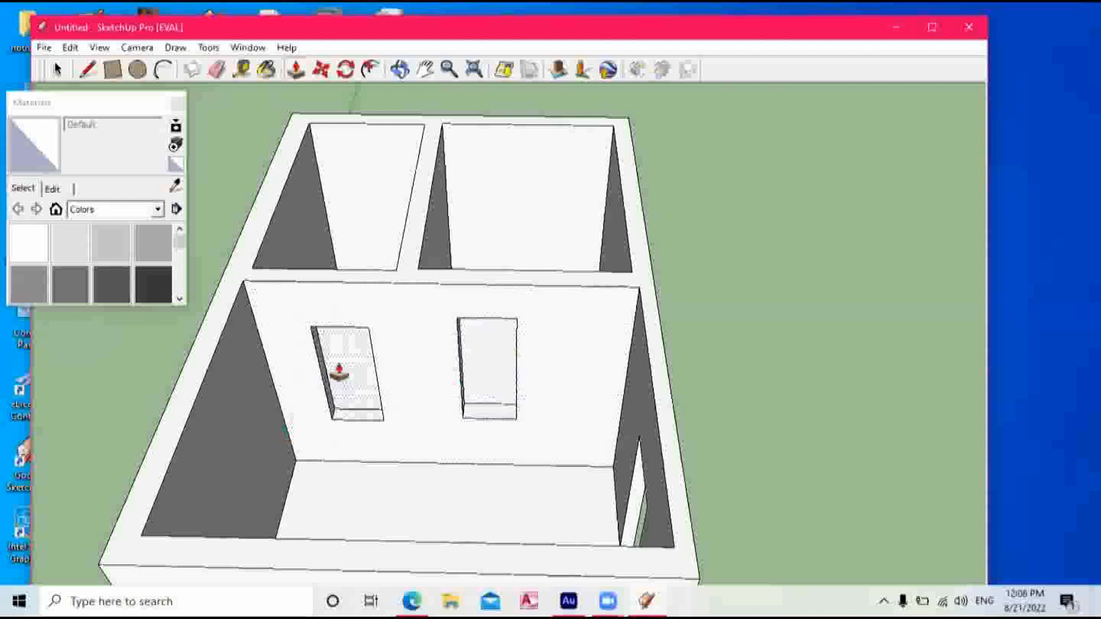
left_click(351, 359)
left_click(346, 366)
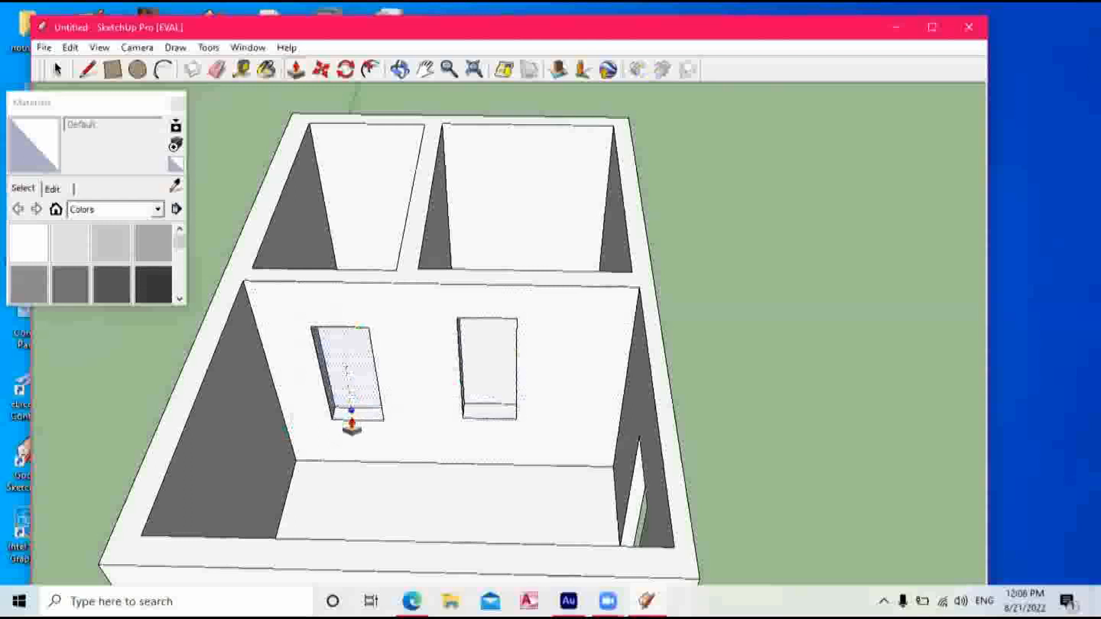
left_click(334, 414)
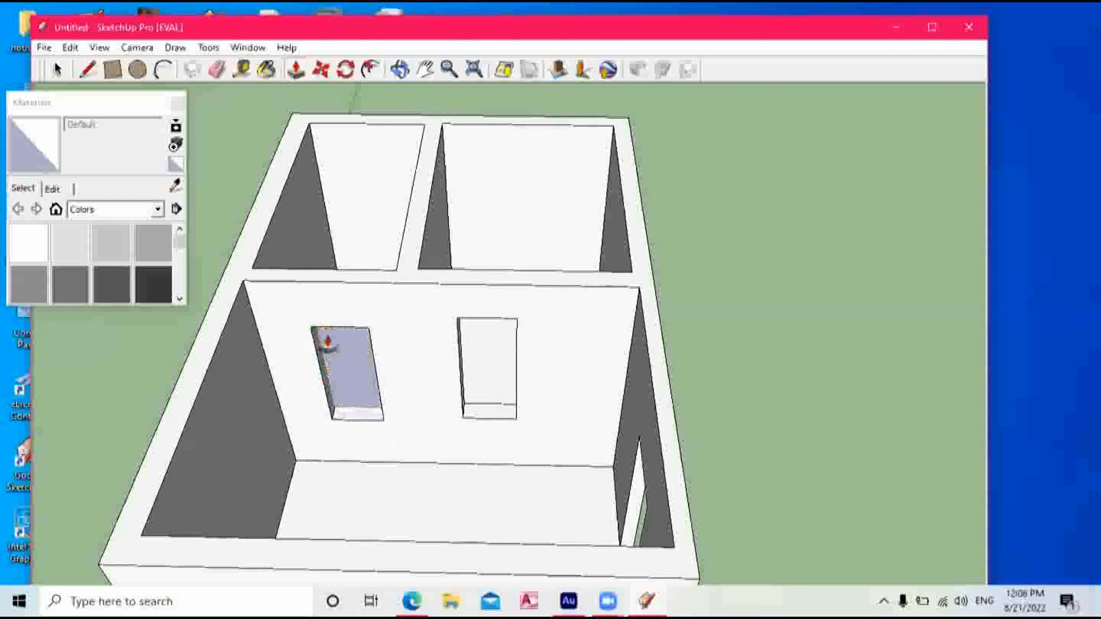
left_click(333, 344)
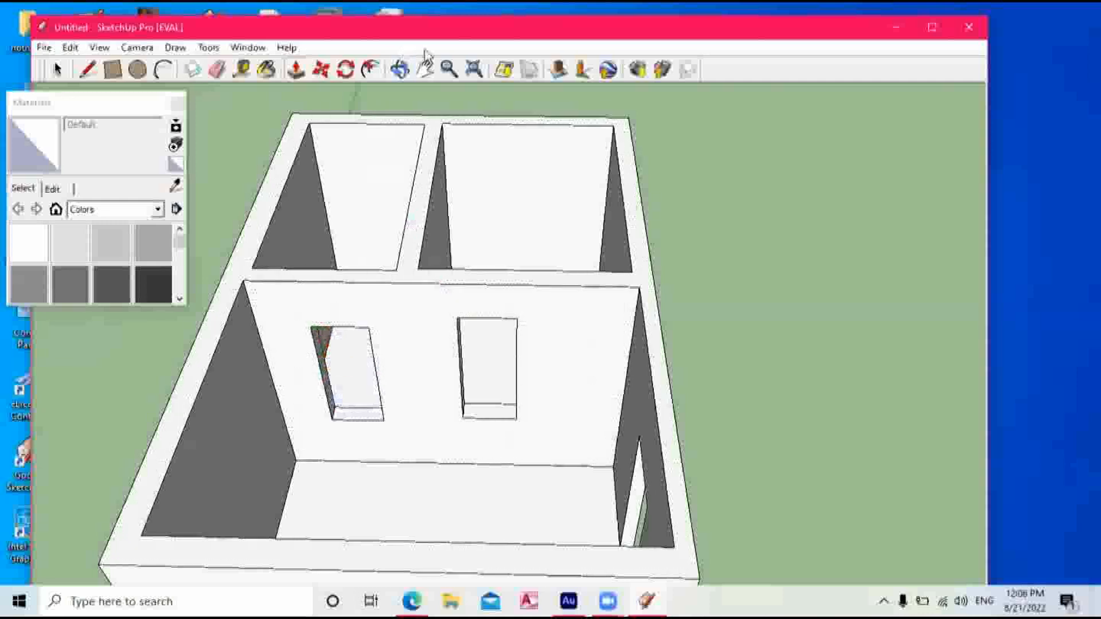
Lower the bottom faces of both partition-wall openings down to the floor with Push/Pull, working from the back rooms' side.
mouse_move(489, 297)
left_mouse_down()
mouse_move(449, 298)
mouse_move(376, 334)
mouse_move(386, 369)
mouse_move(613, 320)
mouse_move(504, 248)
mouse_move(513, 396)
mouse_move(532, 296)
mouse_move(500, 282)
left_mouse_up()
scroll(515, 262, "up", 6)
left_click(295, 69)
left_click_drag(536, 400, 540, 486)
left_click(424, 69)
left_click_drag(769, 237, 401, 300)
left_click(296, 70)
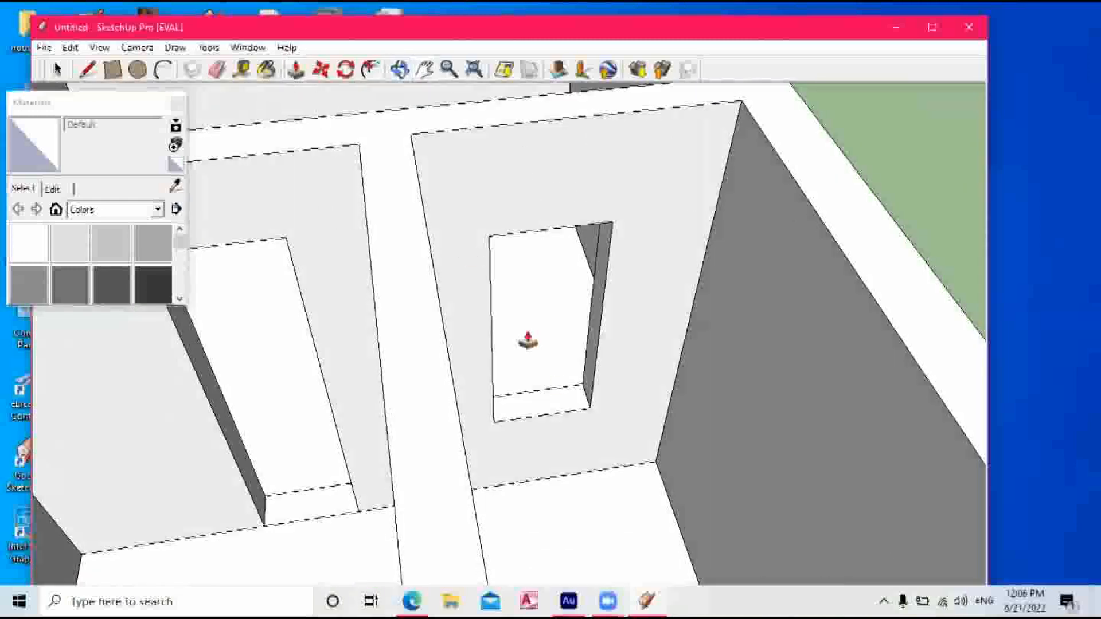
left_click_drag(553, 400, 565, 463)
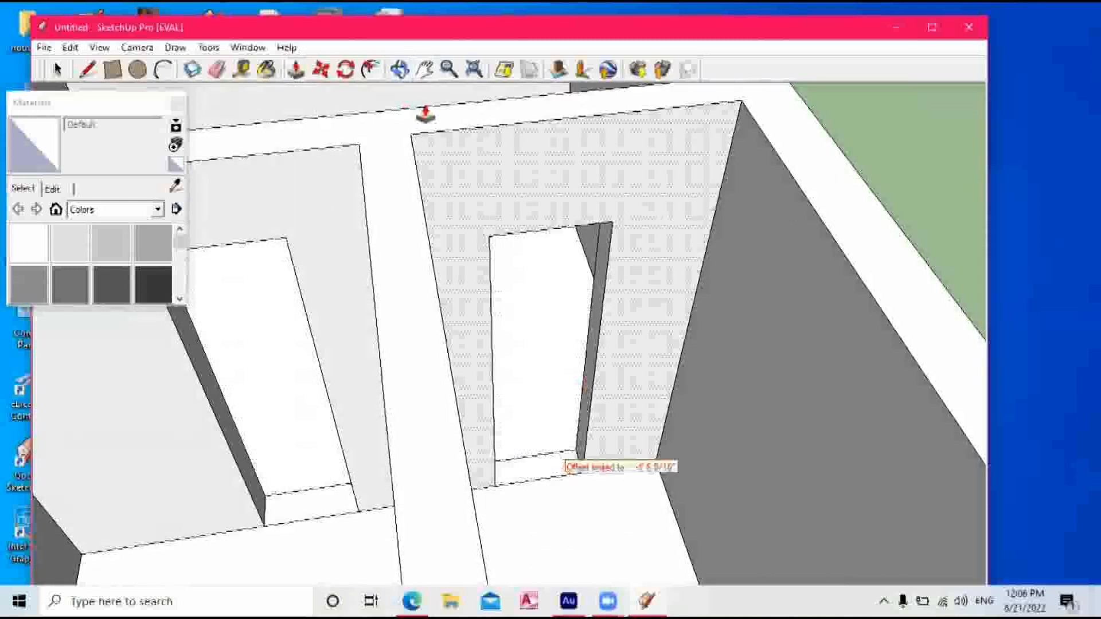
Widen the smaller room's door opening by pushing the jamb nearest the other opening outward, working from the large room.
left_click(399, 69)
left_click_drag(428, 361, 388, 356)
mouse_move(308, 354)
left_mouse_down()
mouse_move(597, 280)
mouse_move(612, 199)
mouse_move(595, 408)
mouse_move(612, 405)
mouse_move(556, 352)
mouse_move(596, 462)
mouse_move(545, 453)
mouse_move(671, 428)
mouse_move(616, 437)
mouse_move(548, 489)
mouse_move(567, 425)
left_mouse_up()
scroll(612, 405, "down", 4)
scroll(594, 423, "up", 5)
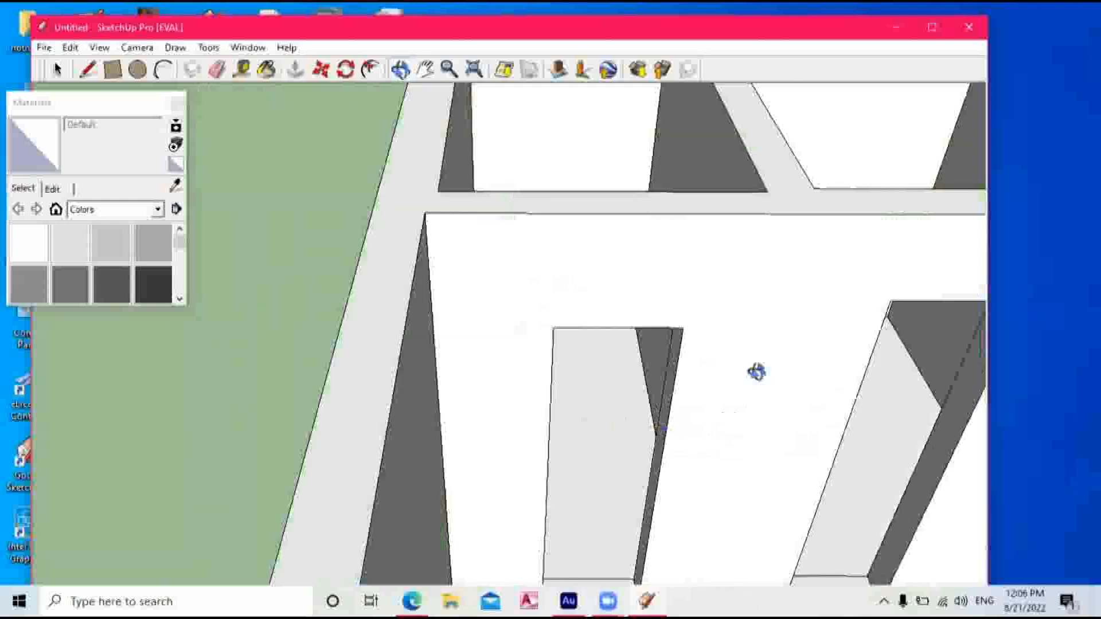
left_click_drag(756, 372, 762, 370)
left_click_drag(560, 166, 620, 219)
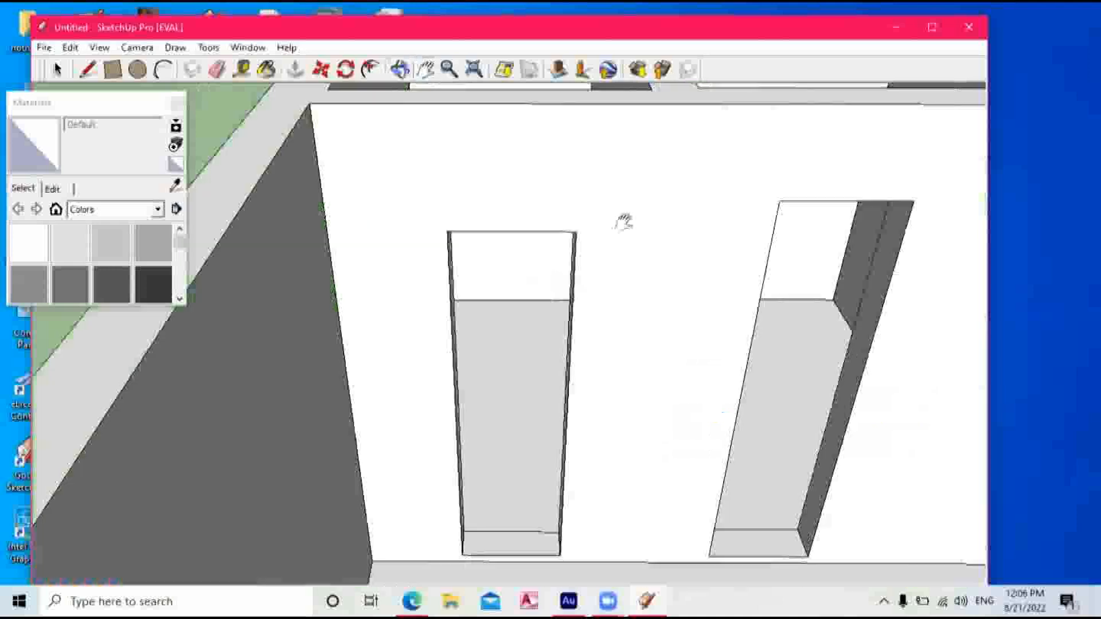
scroll(621, 218, "up", 3)
left_click(399, 71)
left_click_drag(514, 332, 594, 362)
left_click(294, 71)
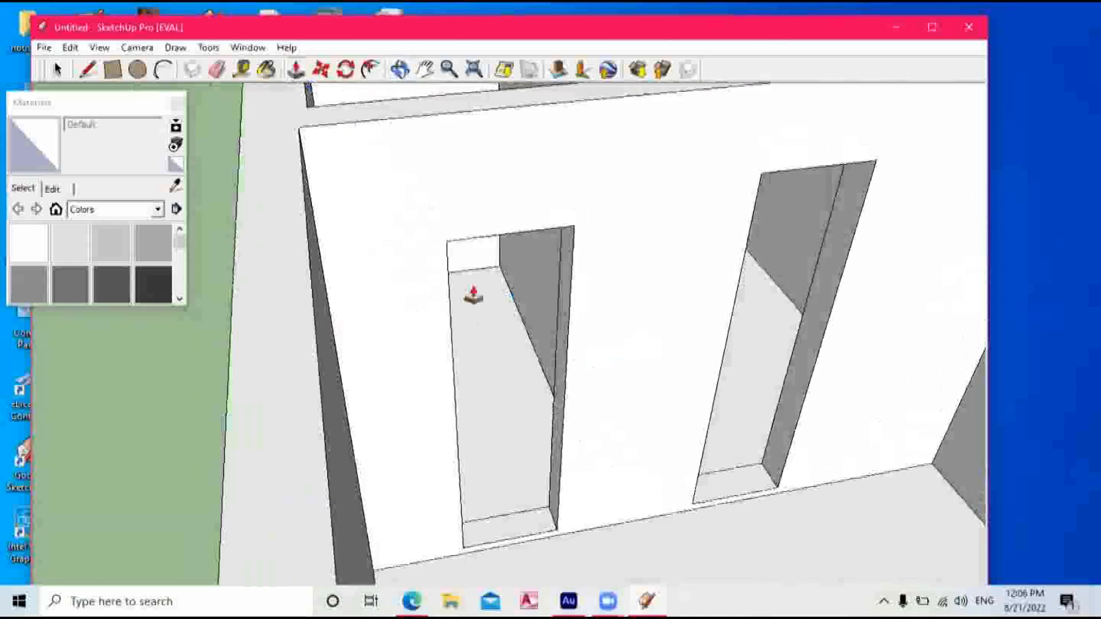
left_click(565, 356)
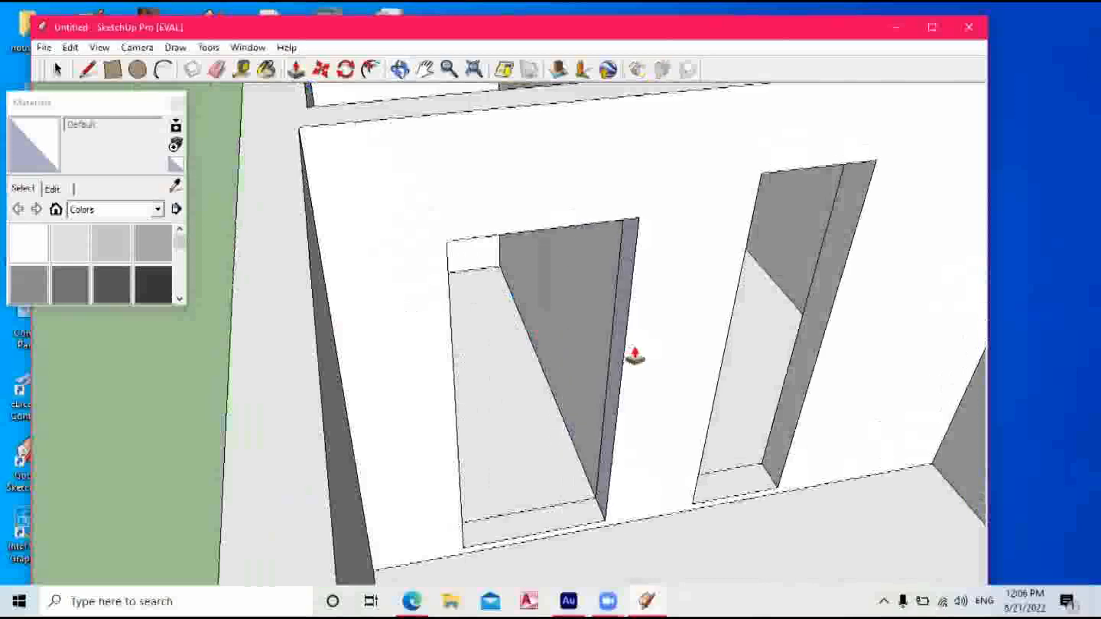
left_click(602, 367)
Narrow the smaller room's door opening slightly by pulling in the jamb nearest the outer side wall.
left_click(400, 71)
left_click_drag(627, 370, 226, 86)
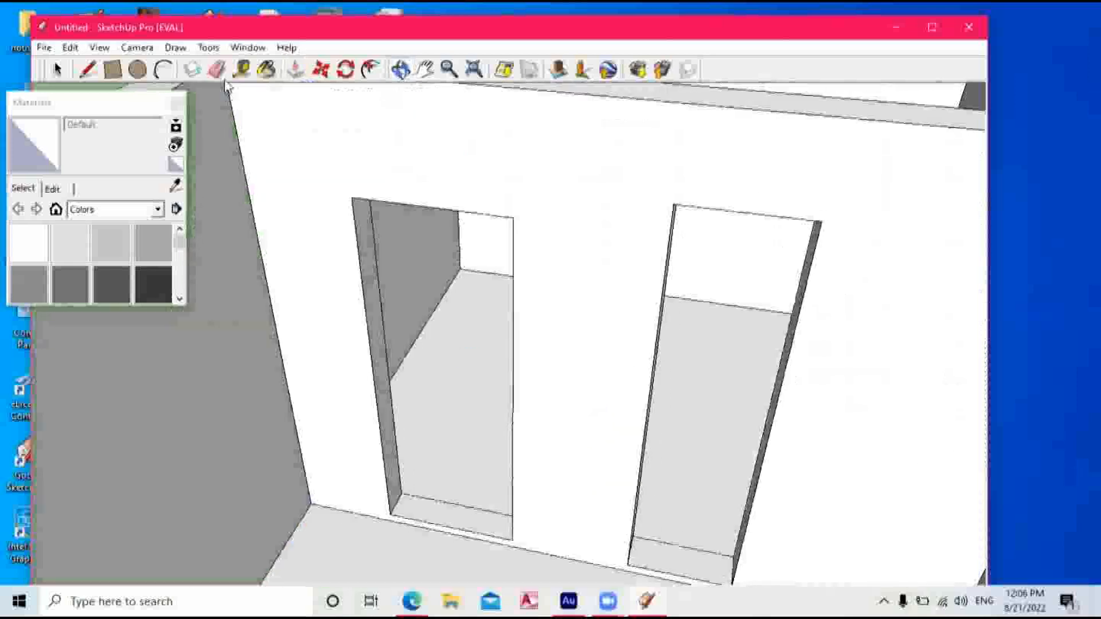
left_click(294, 69)
left_click(373, 339)
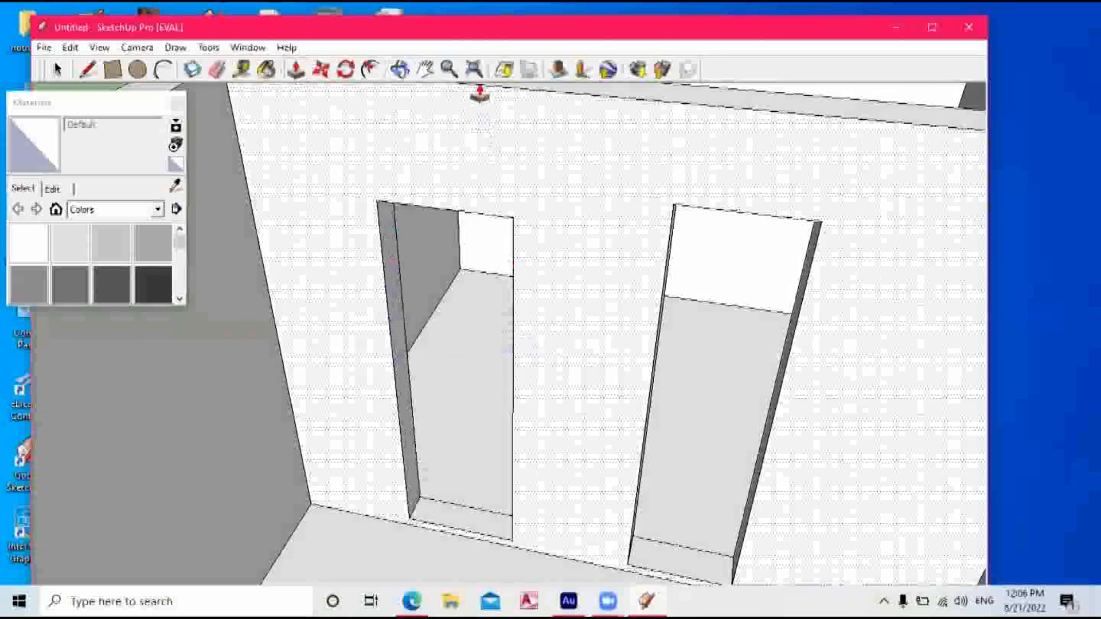
Widen the larger back room's door opening by pushing its jamb toward the smaller room's opening.
middle_click_drag(690, 408, 648, 386)
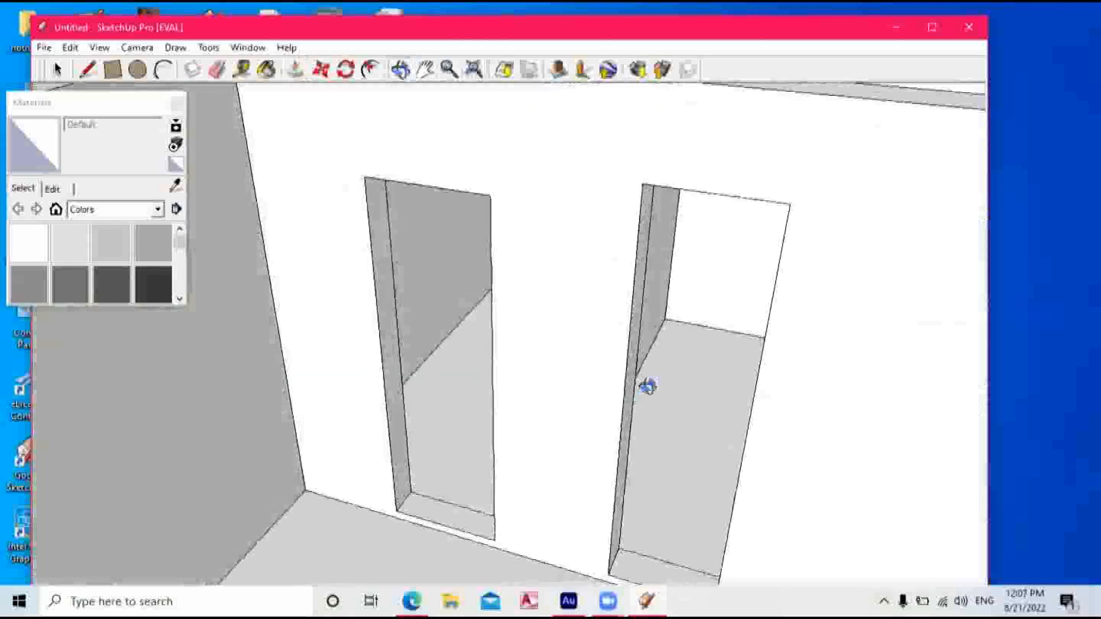
left_click(295, 69)
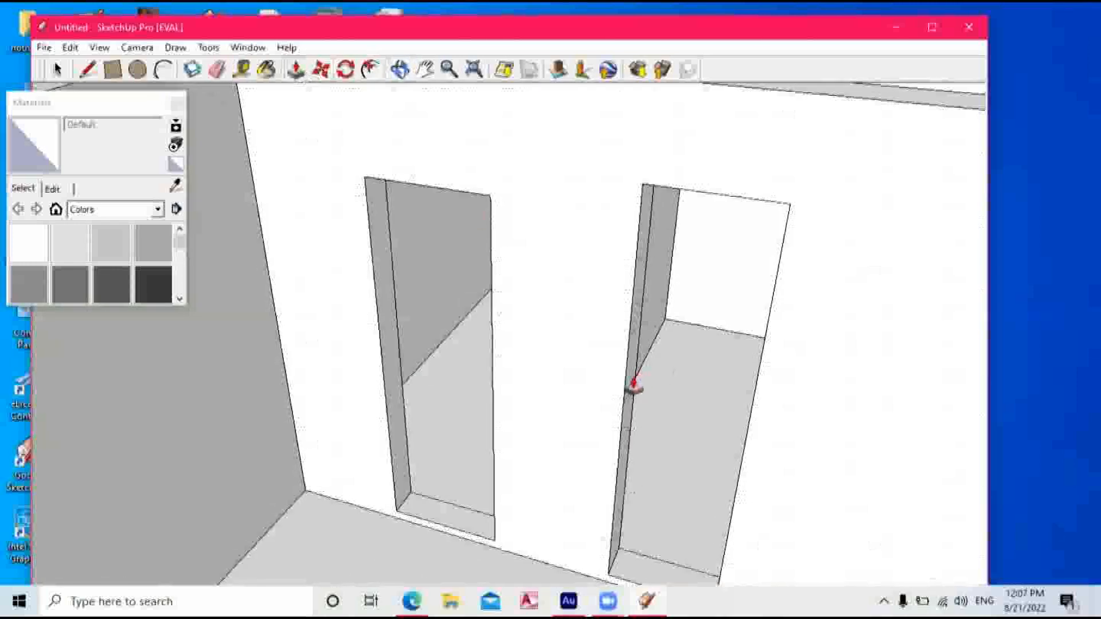
left_click_drag(632, 387, 593, 384)
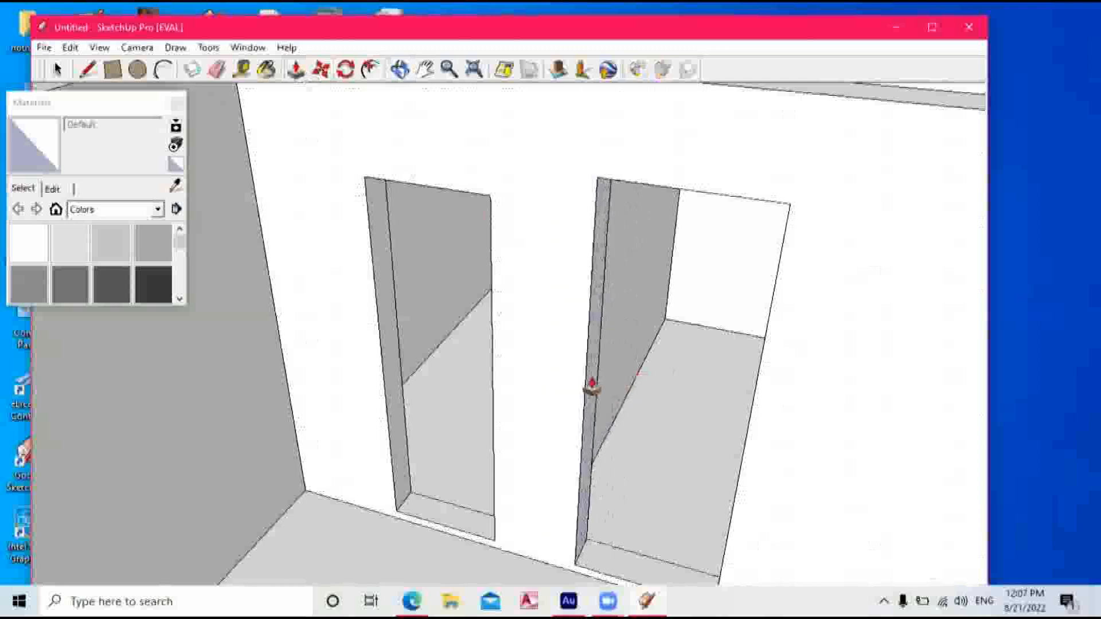
Lower the top face of the larger back room's door opening toward the height of the other opening with Push/Pull.
left_click(399, 69)
left_click_drag(559, 334, 408, 127)
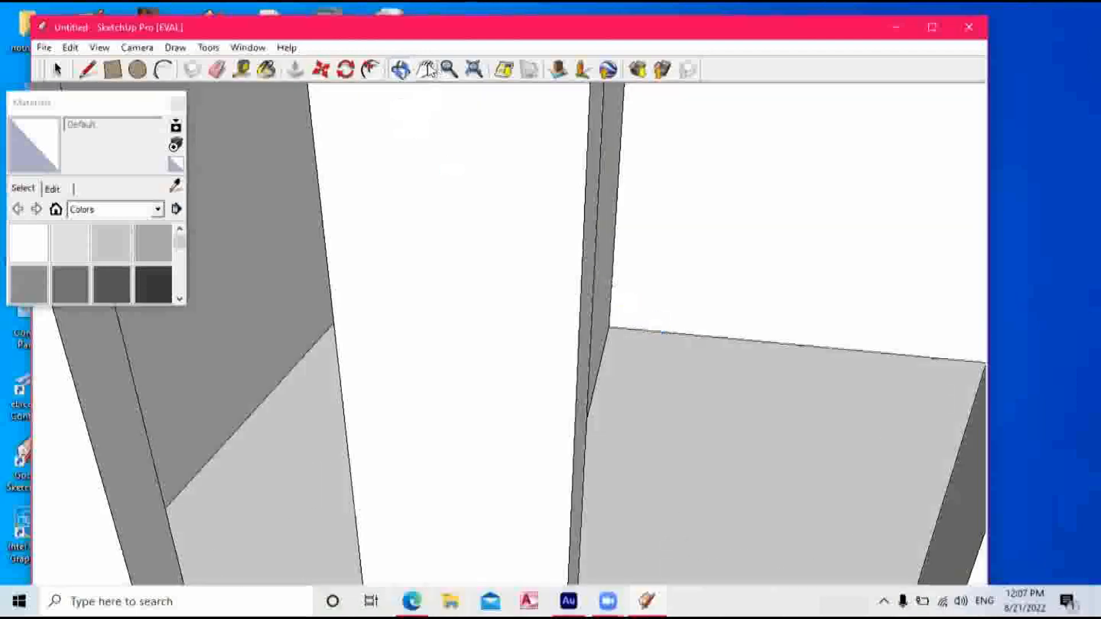
left_click_drag(677, 291, 657, 387)
left_click(401, 70)
left_click_drag(526, 241, 522, 180)
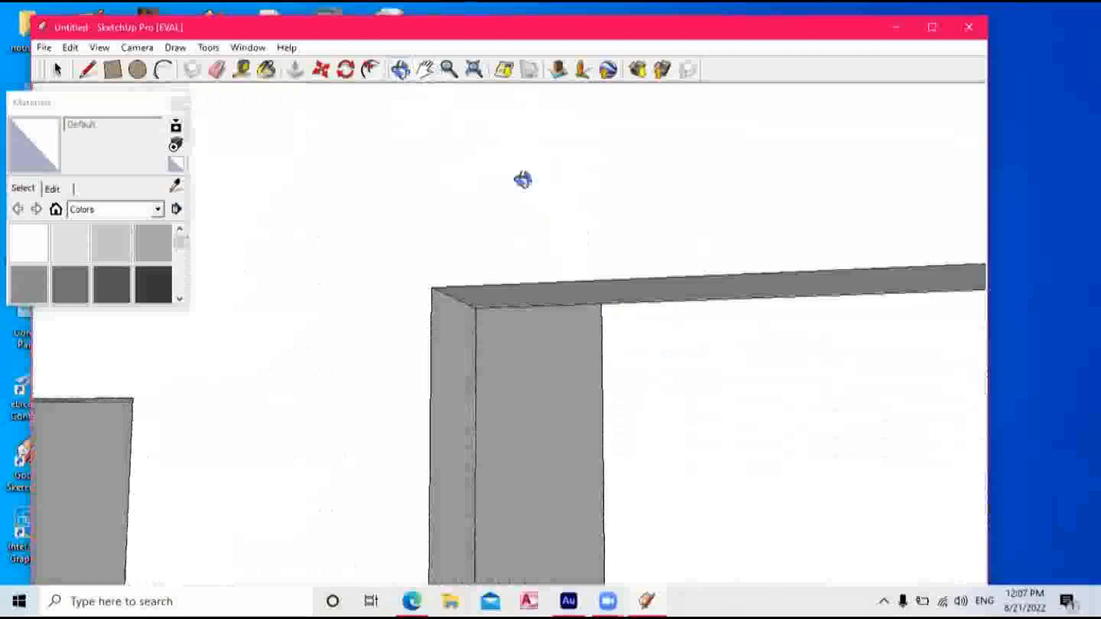
left_click(296, 70)
left_click_drag(491, 300, 494, 410)
Examine the building from inside and outside, including the outer doorway wall and the rooms behind the partition.
left_click(400, 70)
left_click_drag(473, 213, 541, 327)
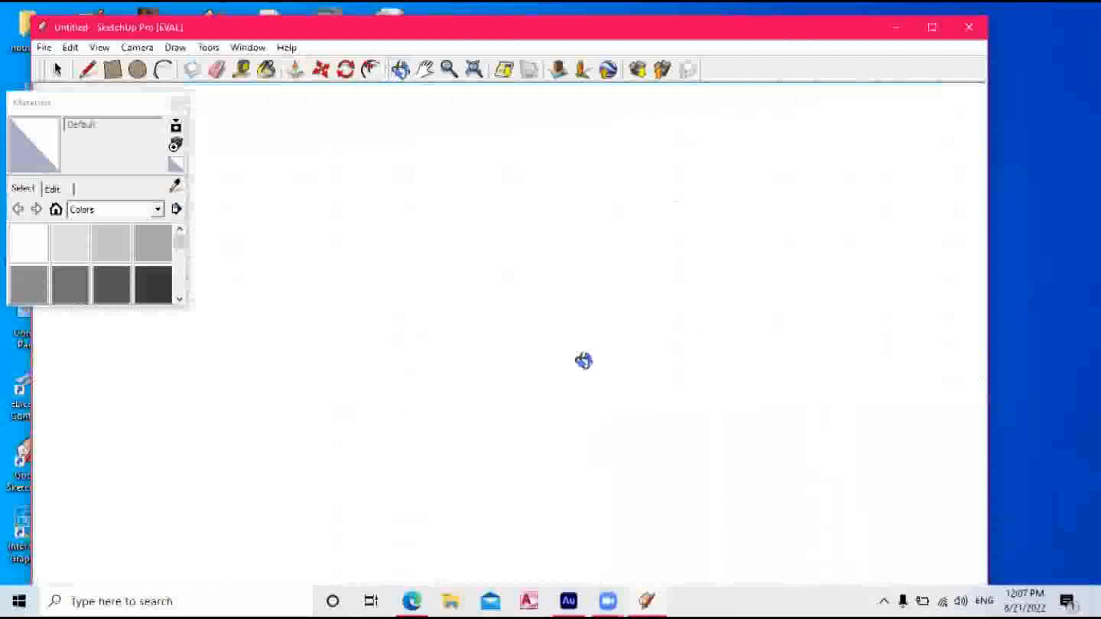
scroll(584, 360, "down", 5)
scroll(580, 357, "up", 4)
left_click_drag(613, 335, 562, 381)
scroll(471, 412, "down", 3)
scroll(468, 431, "up", 5)
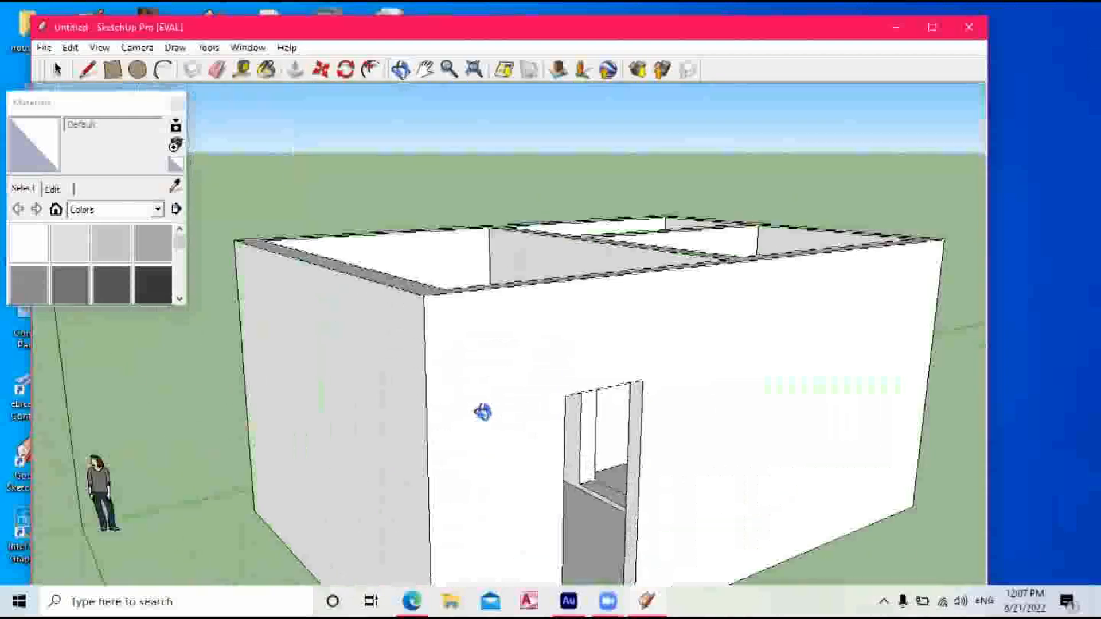
scroll(483, 412, "up", 3)
left_click_drag(538, 341, 493, 516)
scroll(490, 379, "up", 3)
left_click_drag(489, 379, 792, 406)
scroll(631, 354, "down", 1)
left_click_drag(680, 376, 331, 223)
scroll(430, 264, "up", 1)
left_click_drag(440, 268, 150, 246)
left_click_drag(528, 381, 172, 396)
left_click_drag(503, 452, 557, 414)
scroll(401, 380, "down", 5)
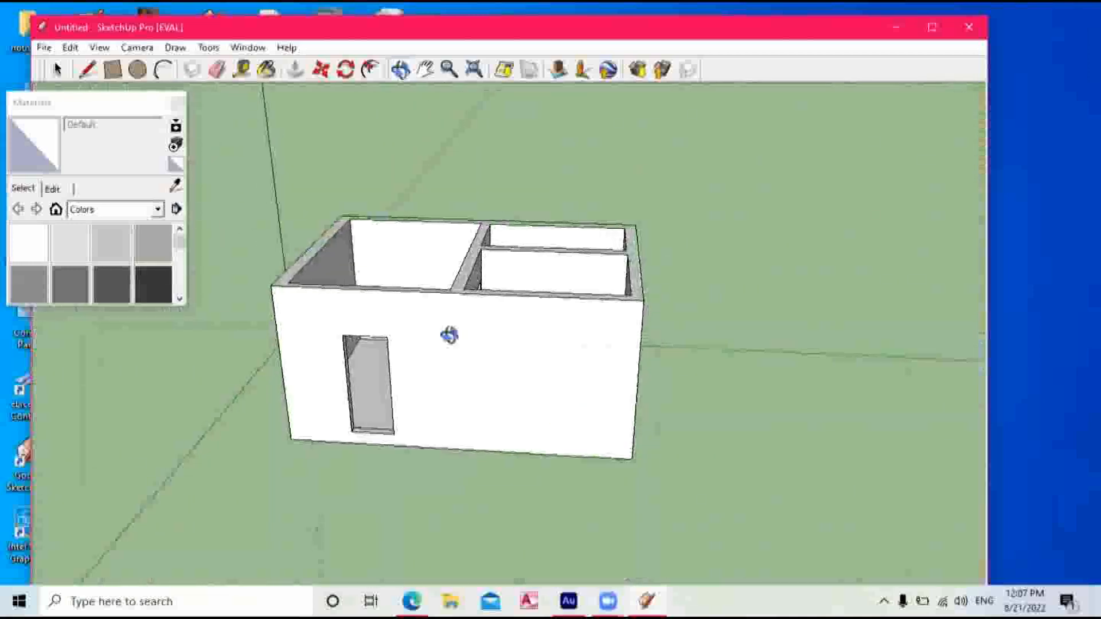
Draw two upright window rectangles side by side on the outer wall that holds the doorway, at the larger back room.
left_click(113, 70)
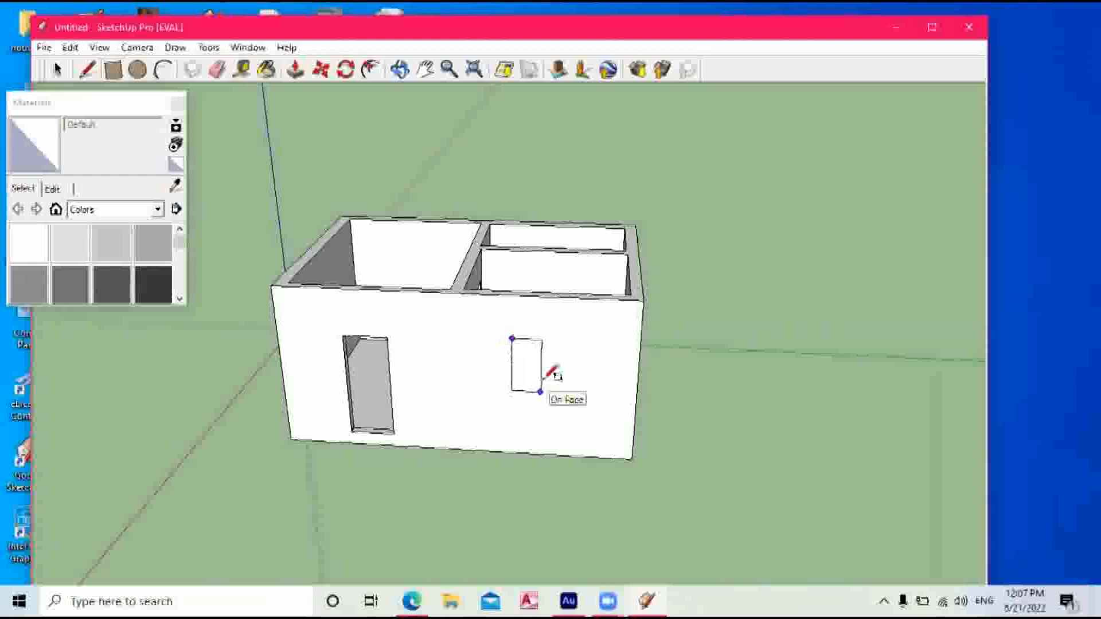
left_click(540, 392)
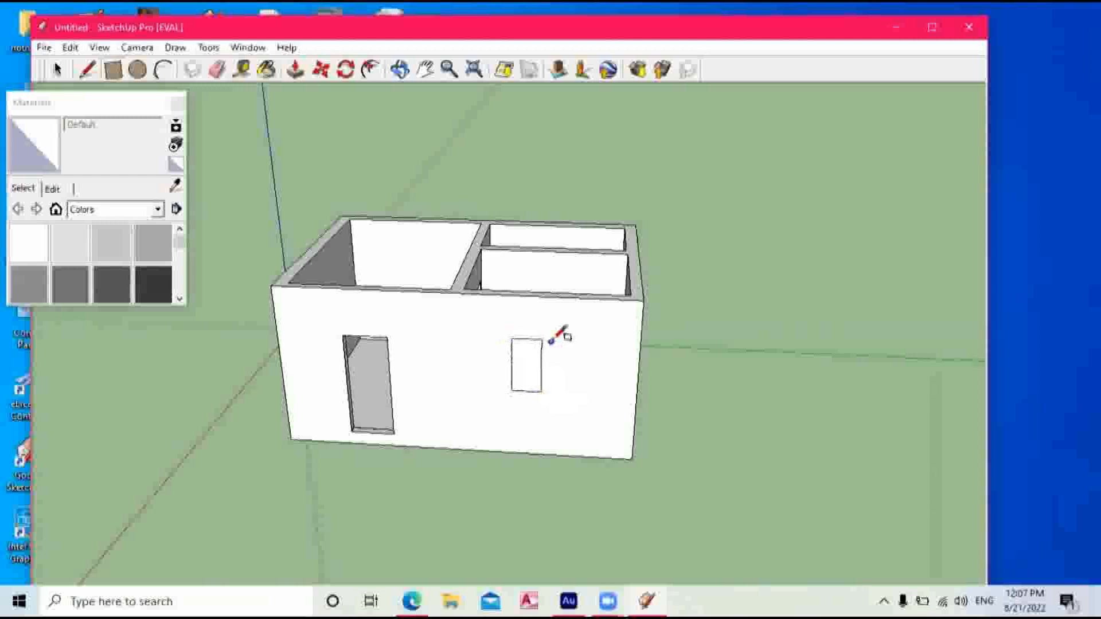
left_click(584, 390)
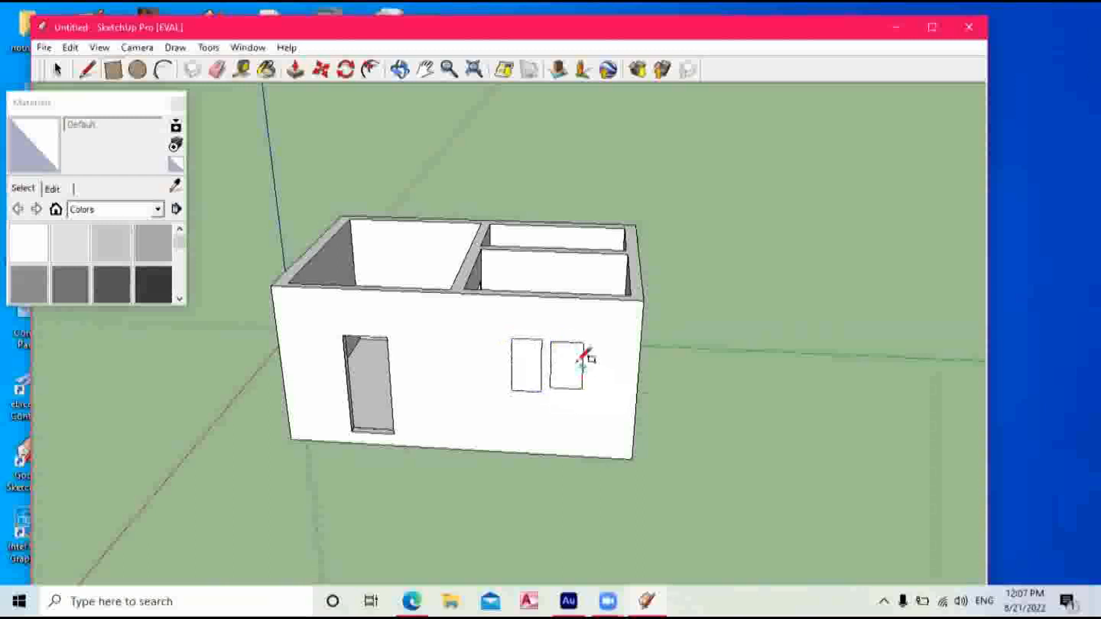
Push both window rectangles through the outer wall with Push/Pull to cut the window openings.
scroll(518, 368, "up", 5)
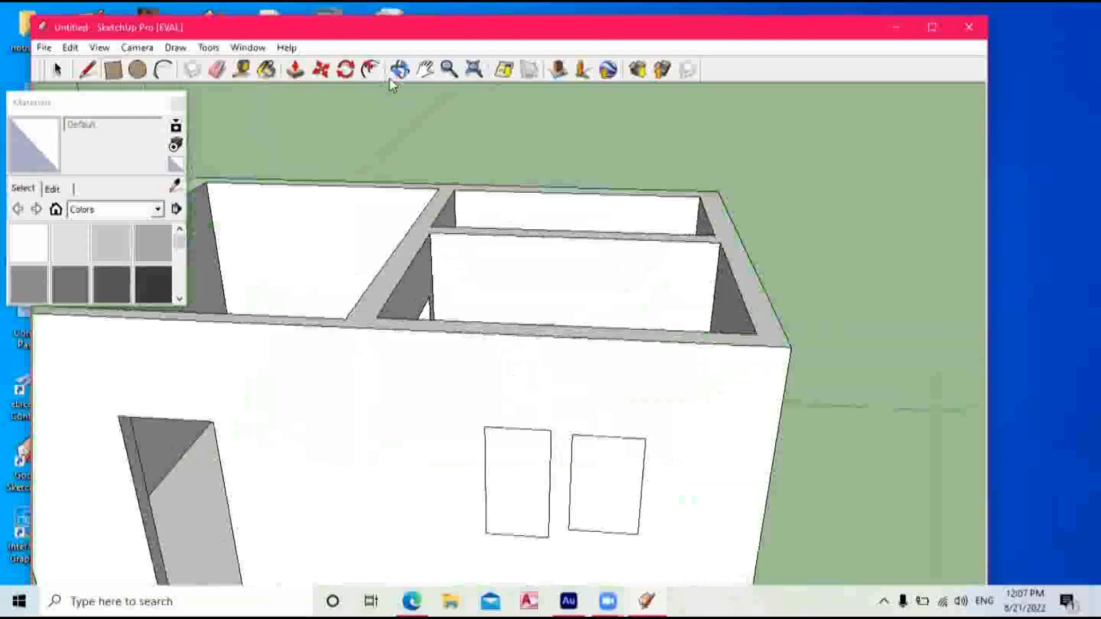
left_click(425, 69)
left_click_drag(433, 238, 437, 109)
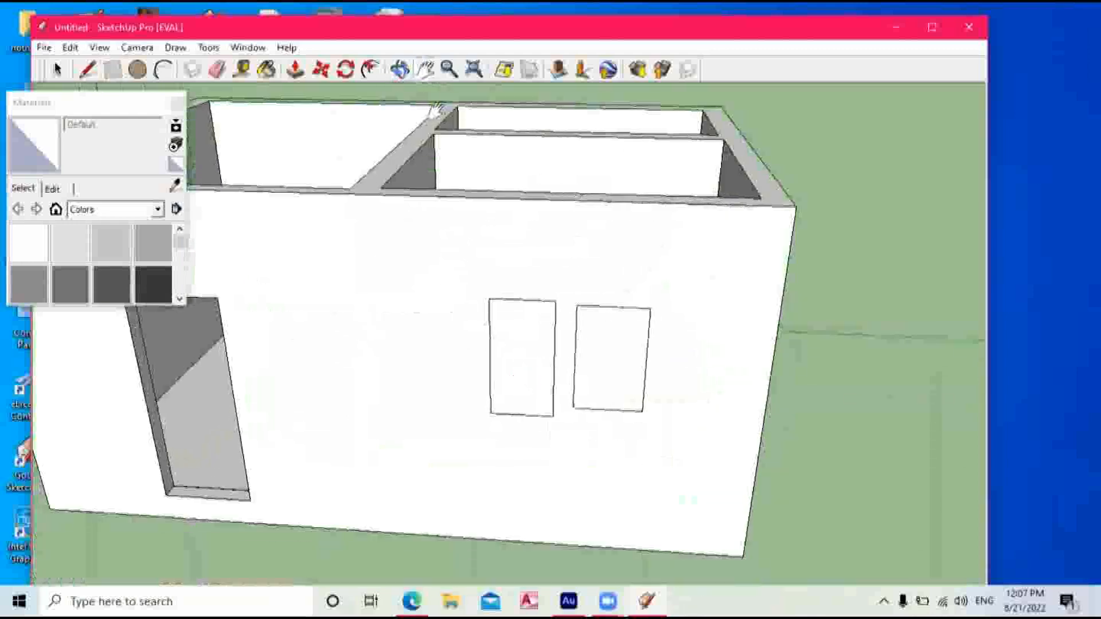
left_click(295, 69)
left_click_drag(504, 326, 504, 322)
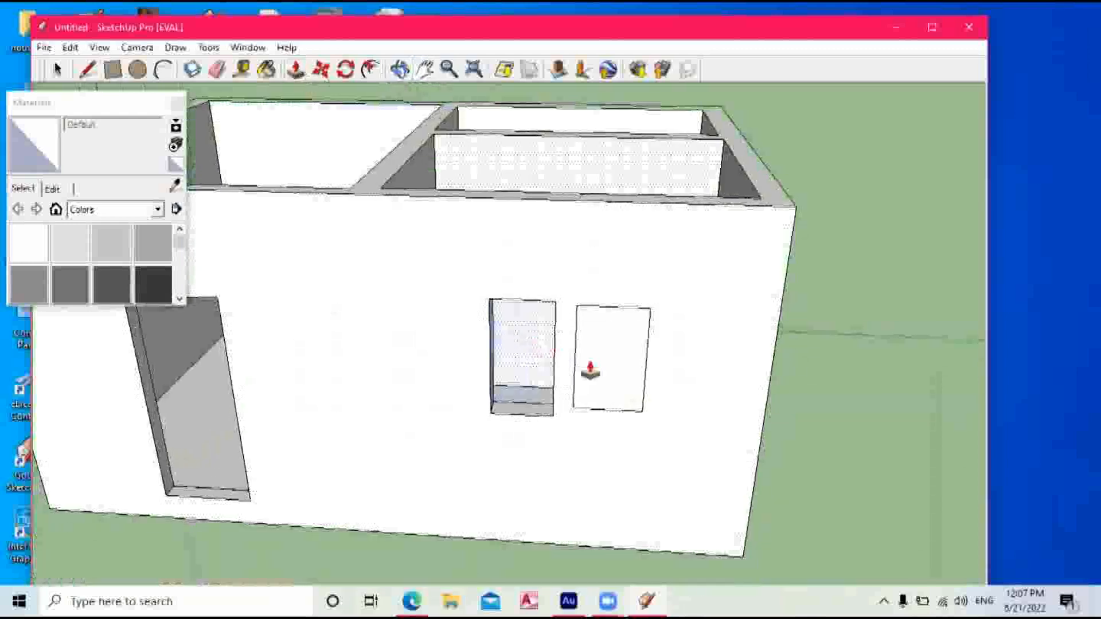
left_click_drag(617, 362, 611, 343)
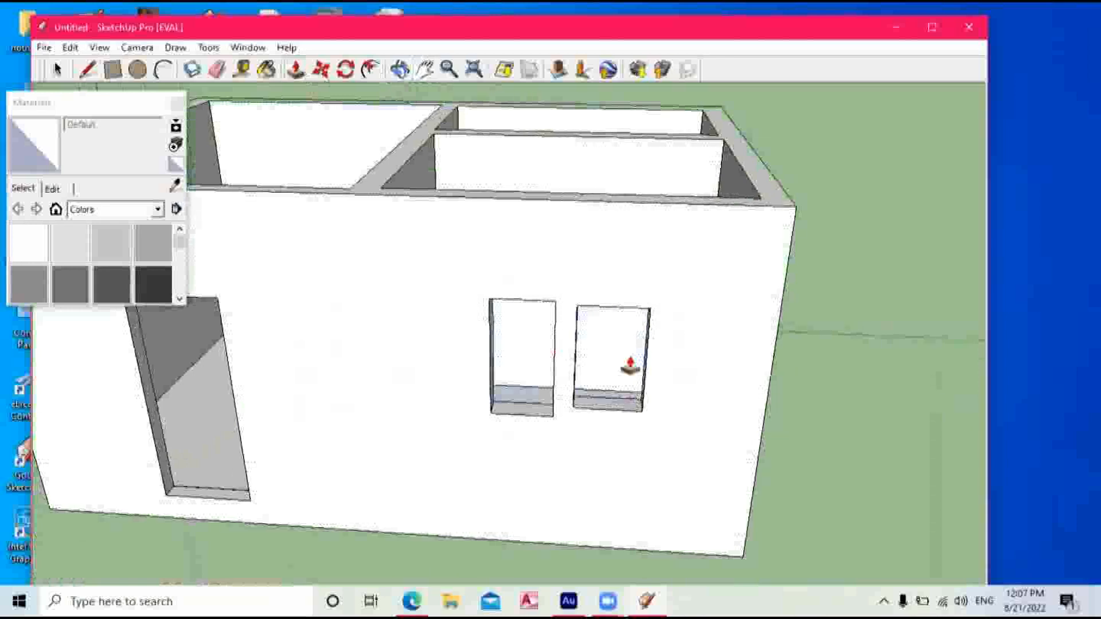
Lower the sill of the window nearest the building's corner and widen that window toward its neighbour.
left_click(399, 70)
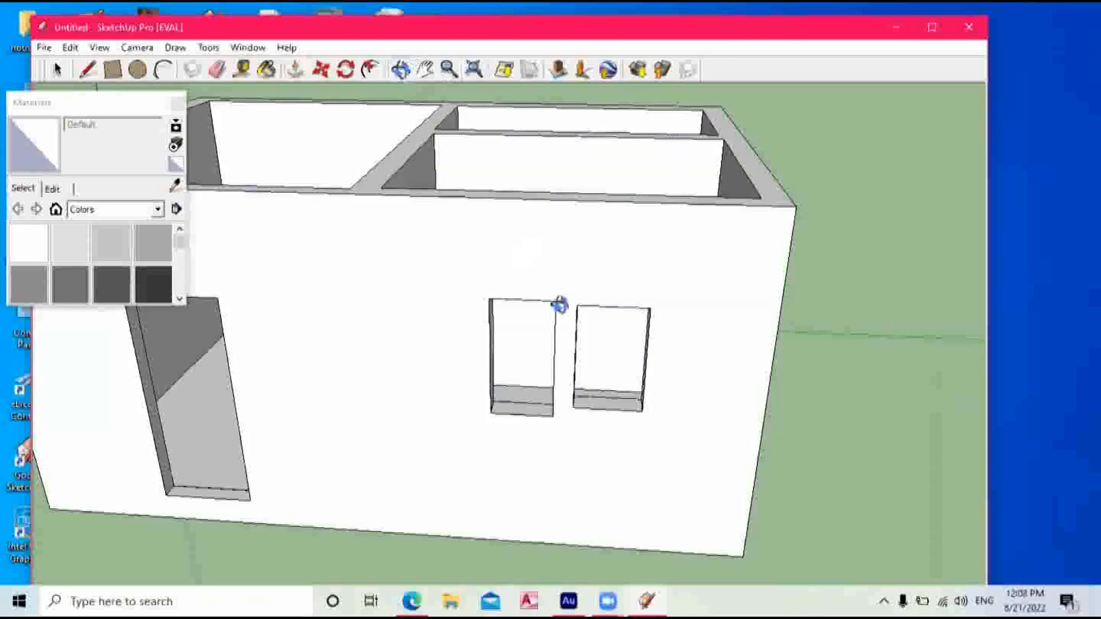
scroll(599, 421, "up", 4)
left_click(294, 71)
left_click_drag(626, 386, 630, 409)
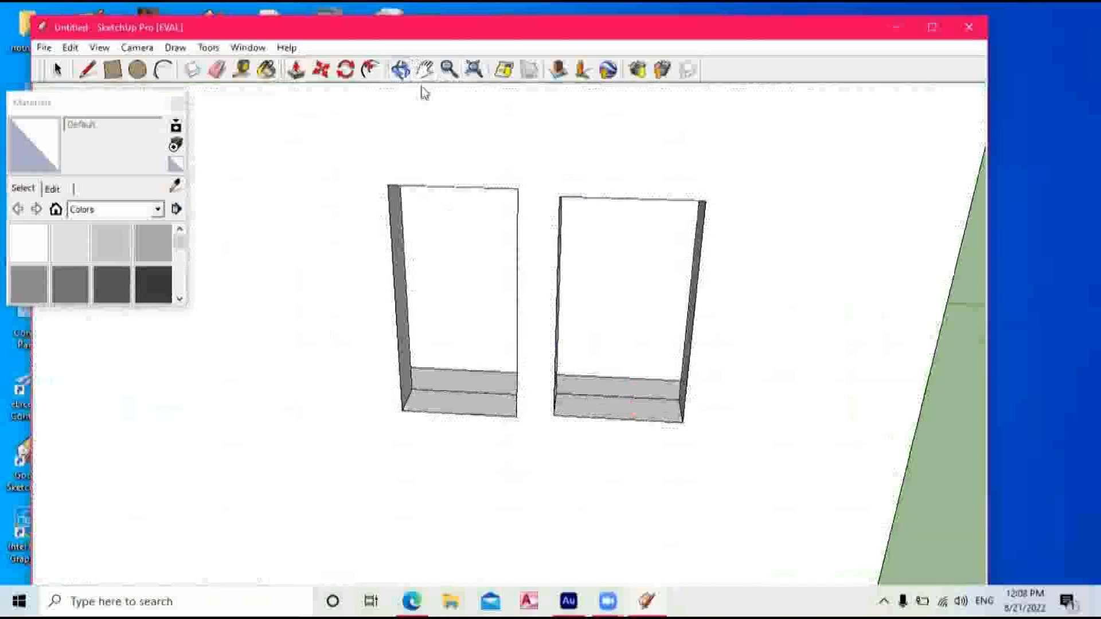
left_click_drag(672, 295, 566, 274)
left_click(295, 70)
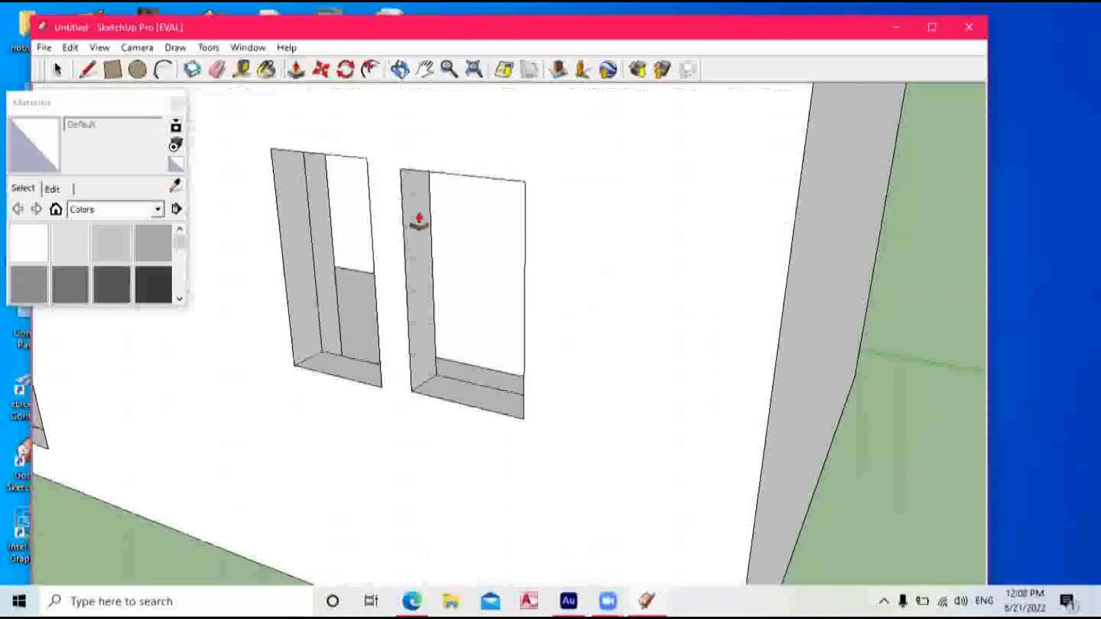
left_click_drag(412, 229, 389, 233)
Narrow the strip between the two windows and raise the head of the window nearest the building's corner with Push/Pull.
left_click_drag(433, 124, 468, 150)
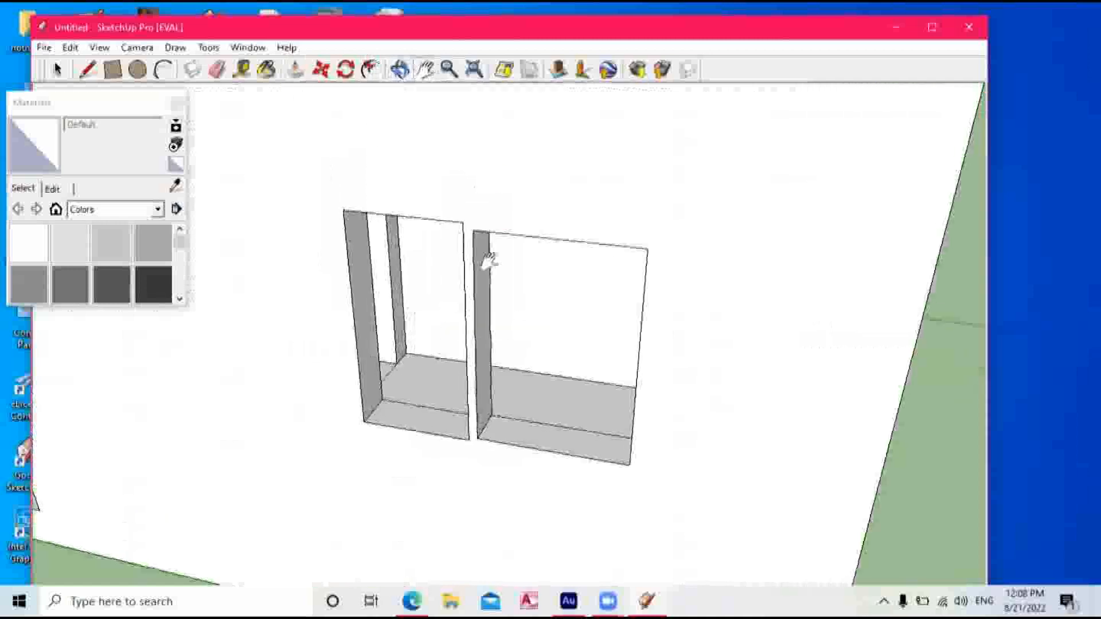
left_click_drag(489, 261, 491, 315)
scroll(480, 311, "up", 3)
left_click(400, 70)
left_click_drag(560, 327, 529, 130)
left_click(294, 69)
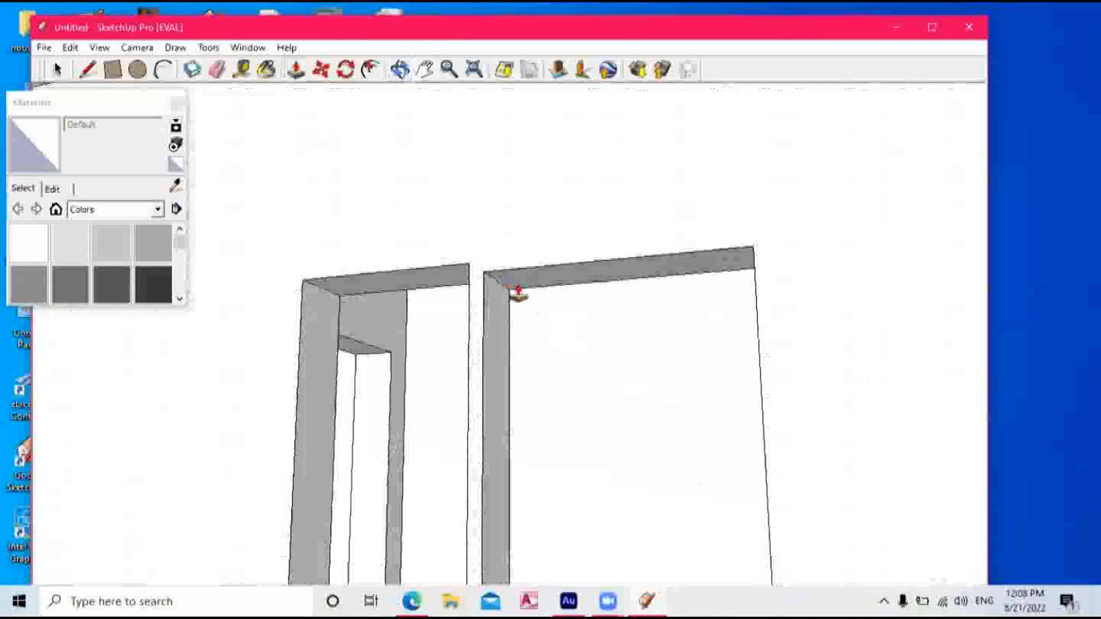
left_click_drag(550, 275, 554, 263)
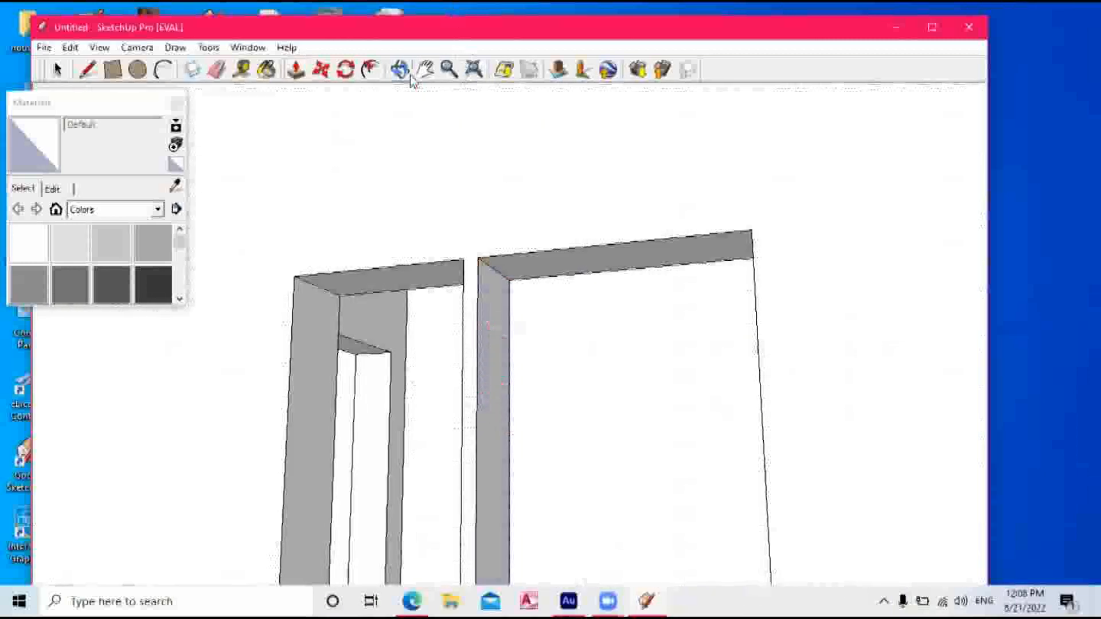
Examine the building from ground level and from above, checking the doorway, the window pair and the rooms.
scroll(545, 385, "down", 10)
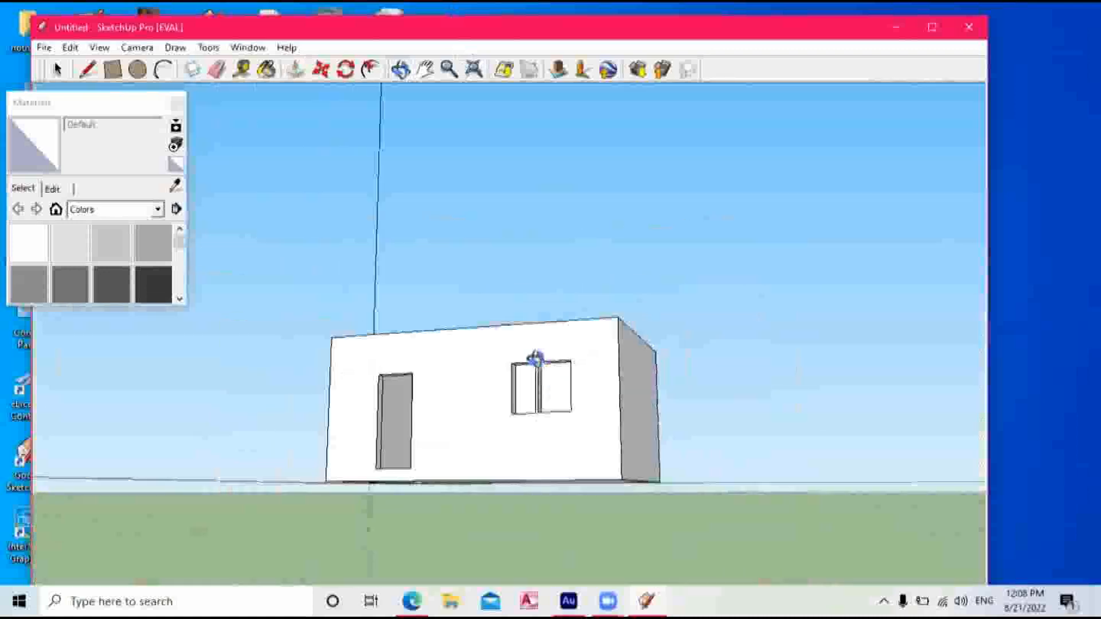
left_click_drag(537, 365, 590, 445)
left_click_drag(478, 395, 582, 451)
scroll(602, 434, "up", 6)
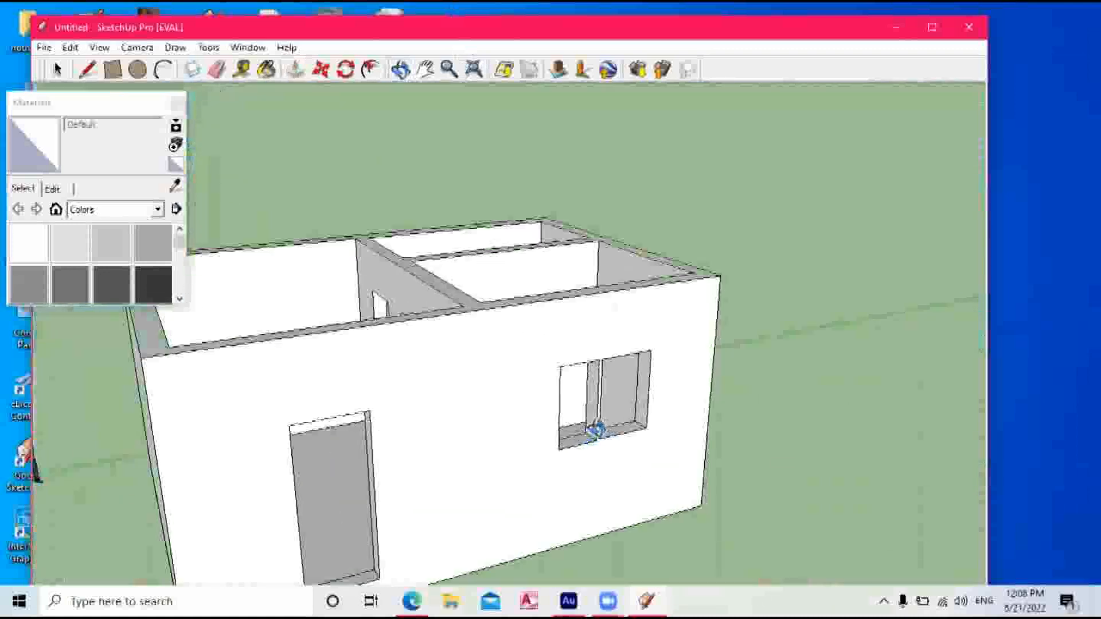
left_click_drag(584, 438, 407, 386)
scroll(346, 391, "down", 5)
left_click(424, 73)
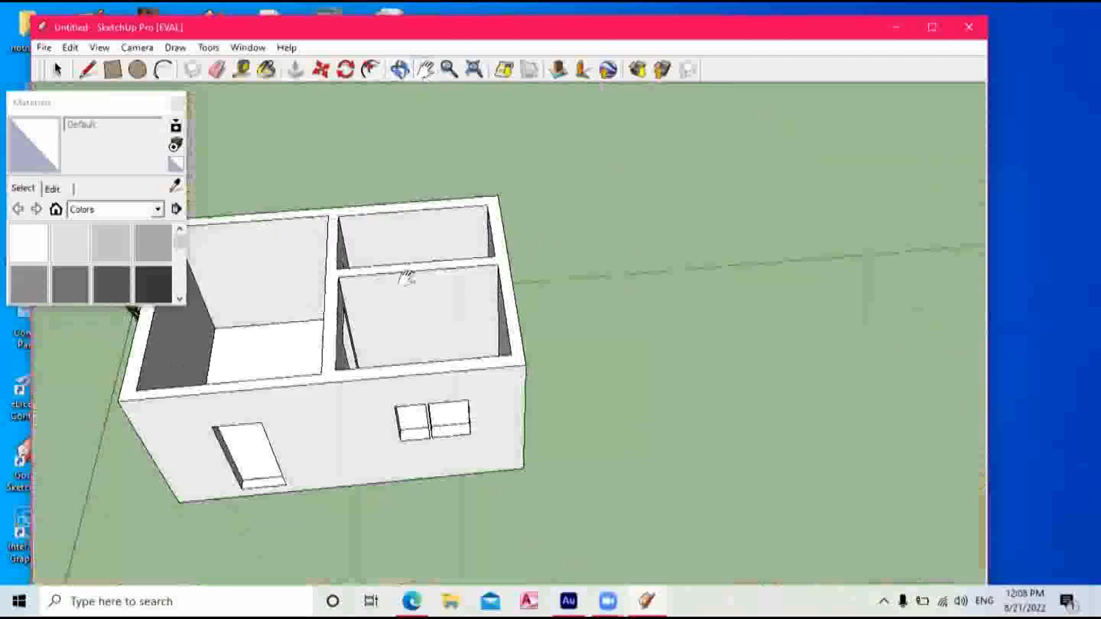
left_click_drag(406, 275, 705, 287)
left_click(399, 69)
left_click_drag(505, 235, 570, 270)
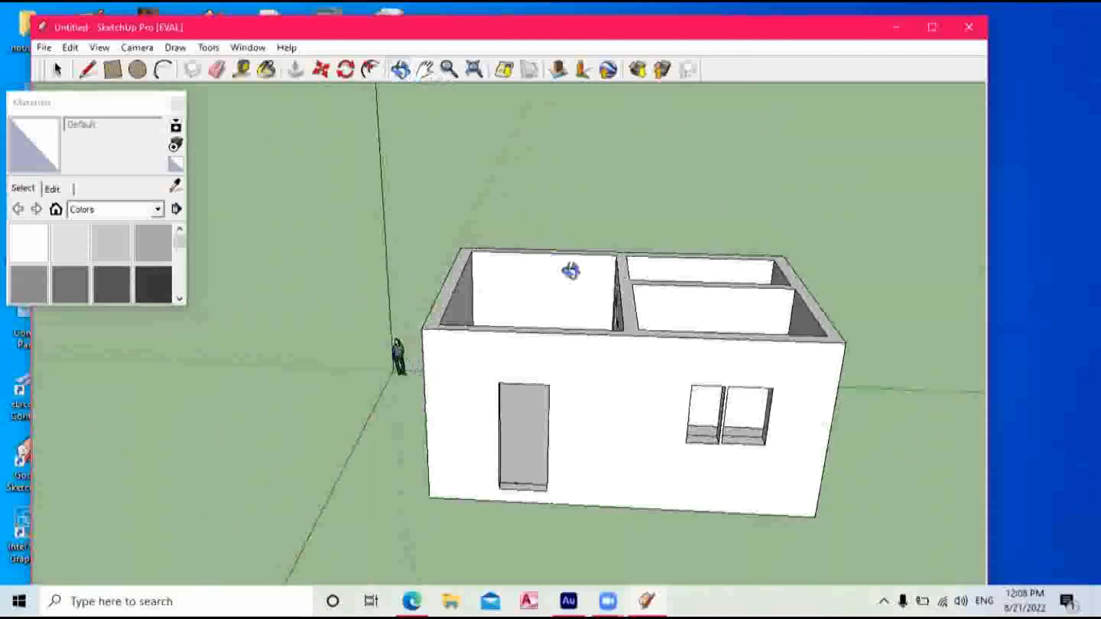
left_click(156, 209)
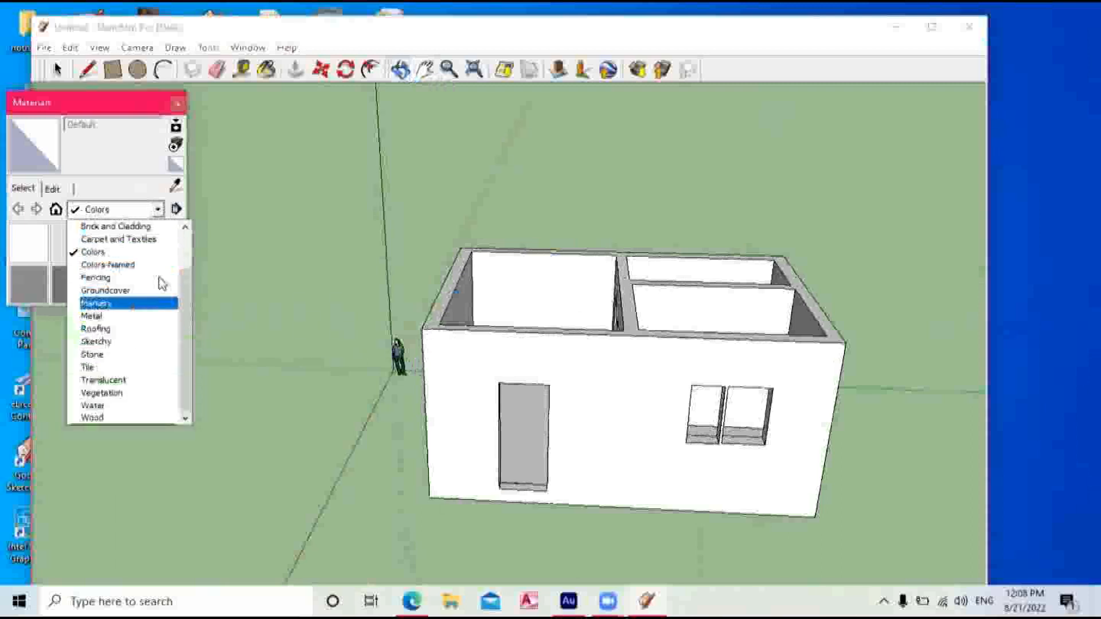
left_click(270, 77)
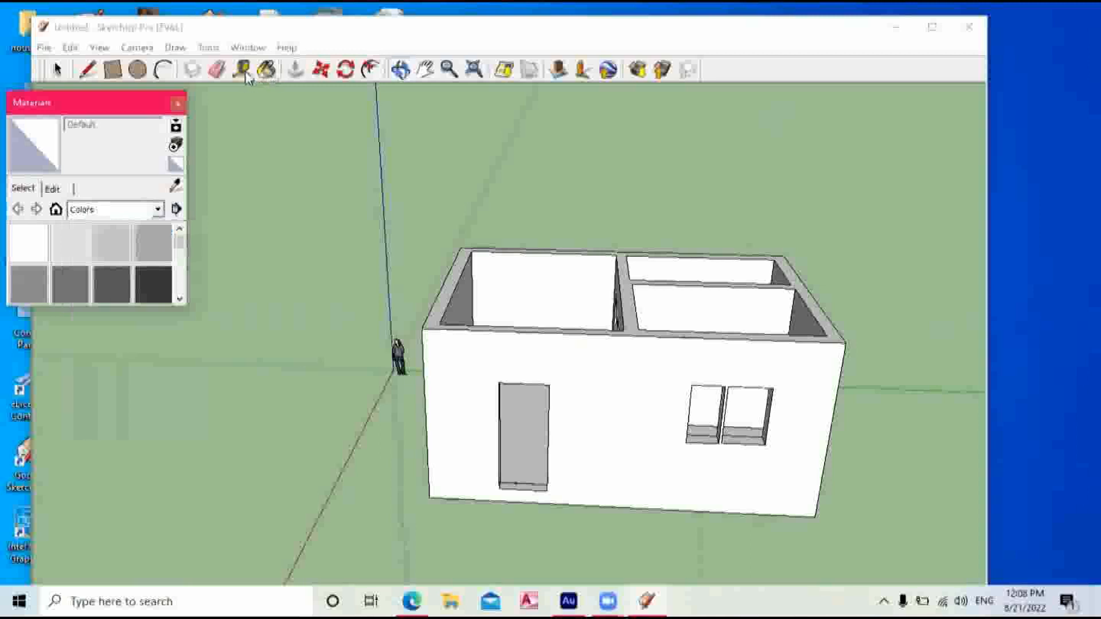
left_click(243, 71)
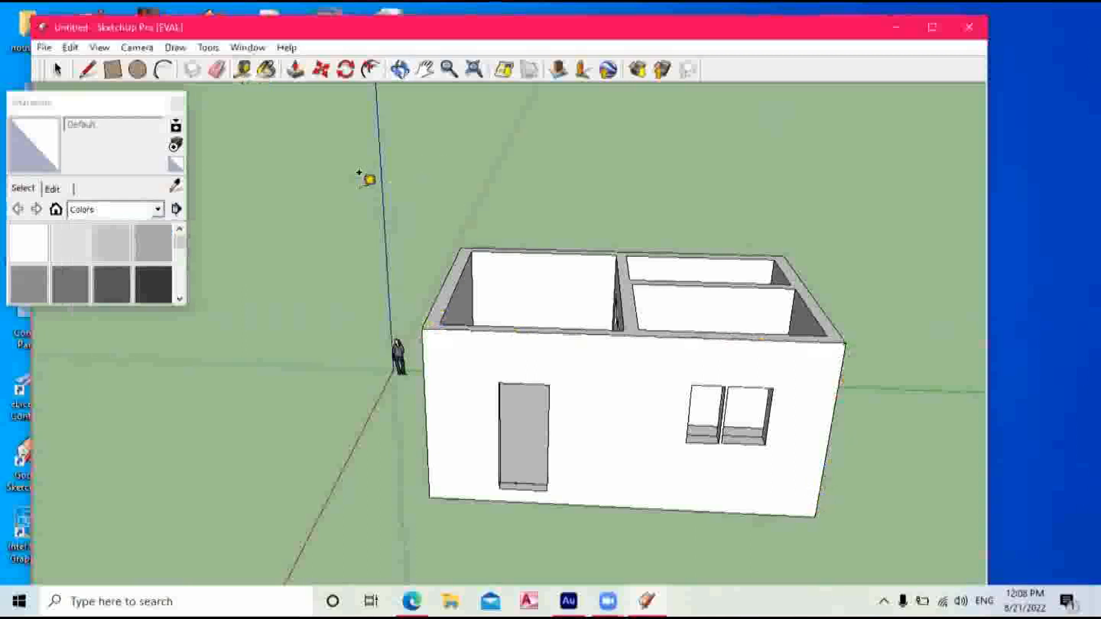
Start the Paint Bucket and browse the Colors-Named material library to its blue swatches.
left_click(266, 69)
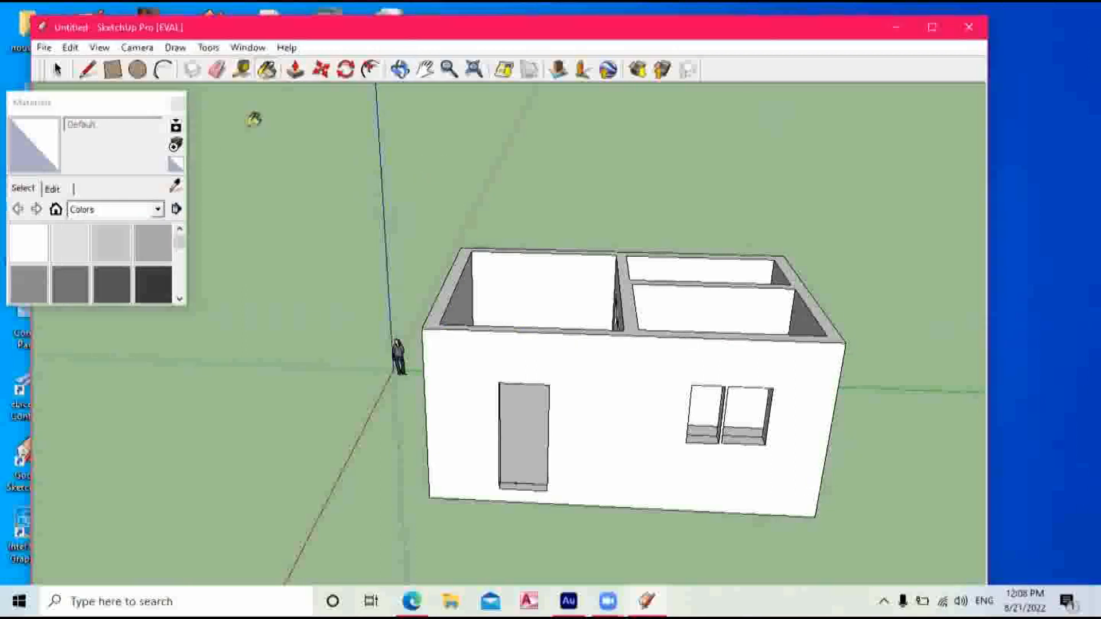
left_click(157, 211)
left_click(138, 316)
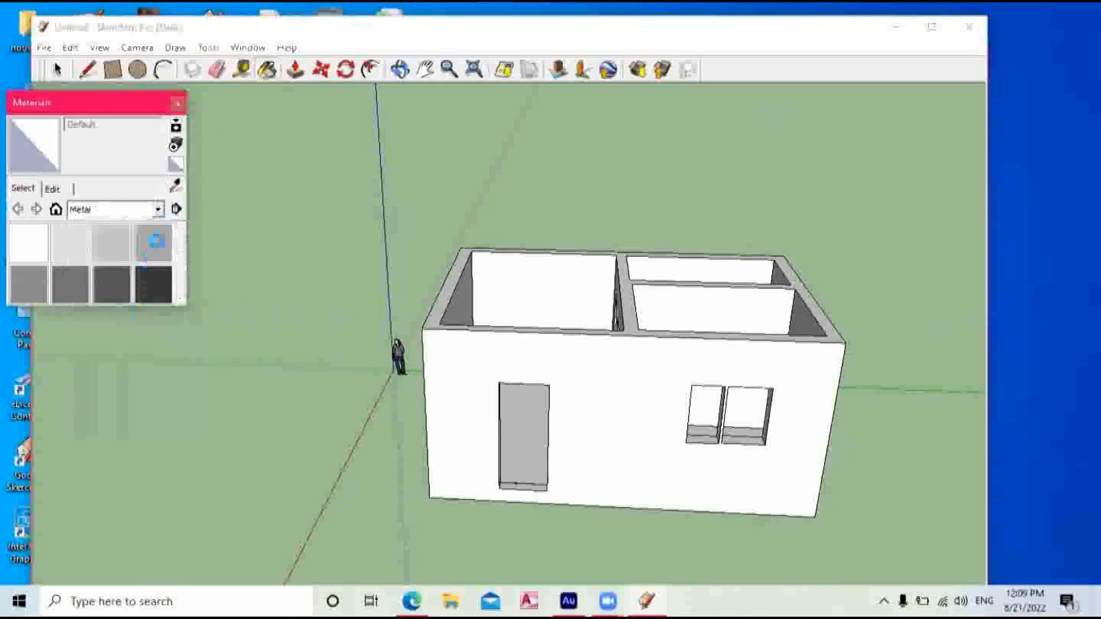
left_click(158, 210)
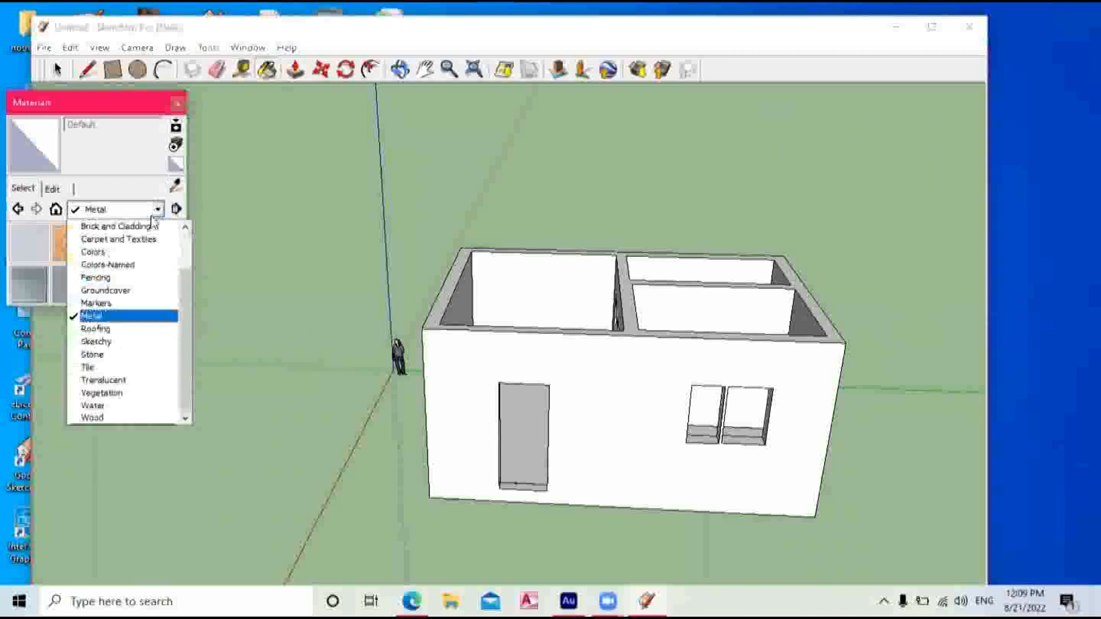
left_click(107, 265)
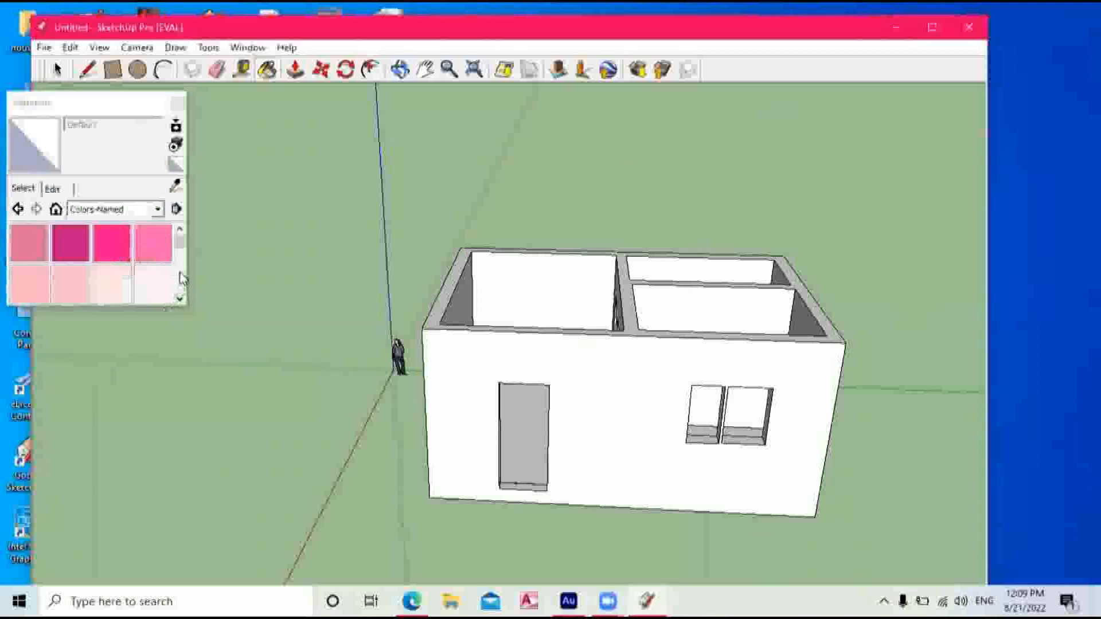
left_click_drag(186, 246, 190, 281)
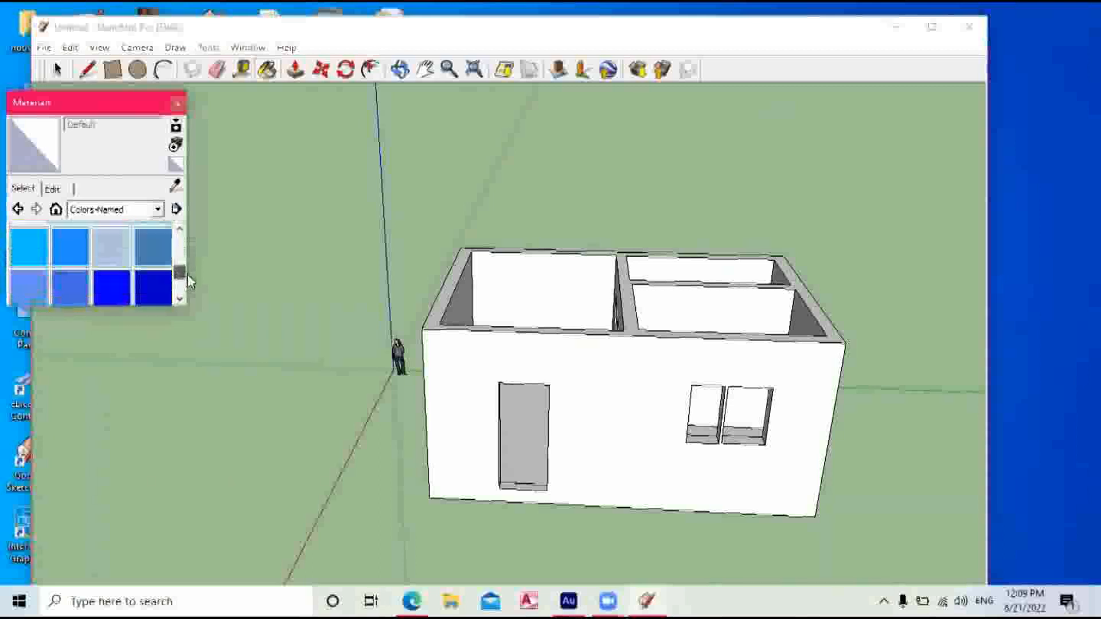
Try 0100_SteelBlue and 0099_LightSteelBlue on the outer wall that holds the doorway and windows.
left_click(161, 253)
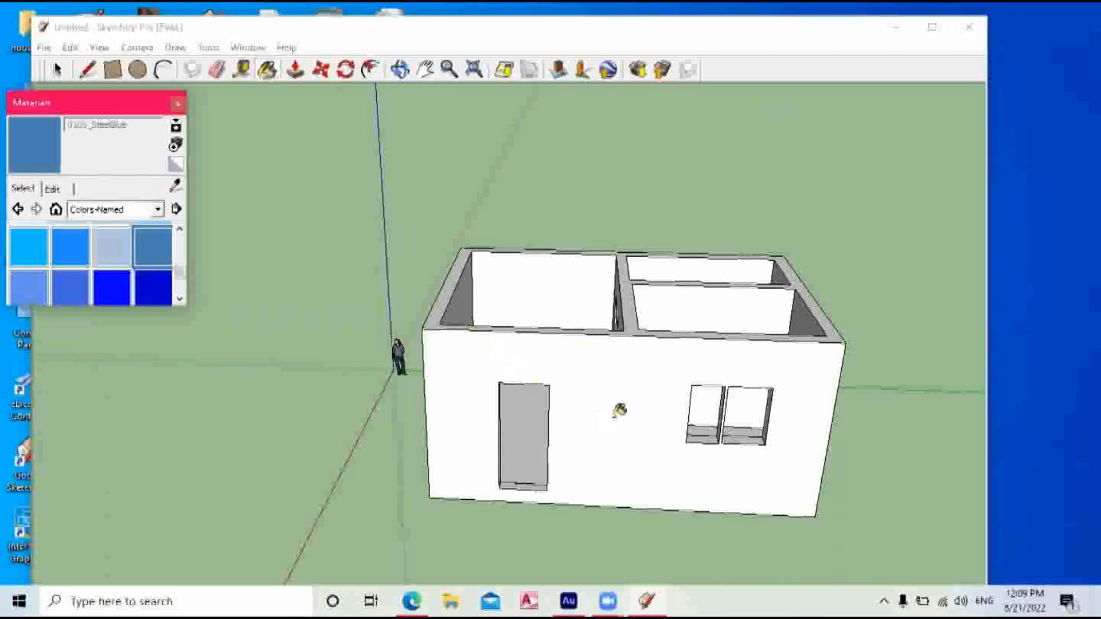
left_click(619, 410)
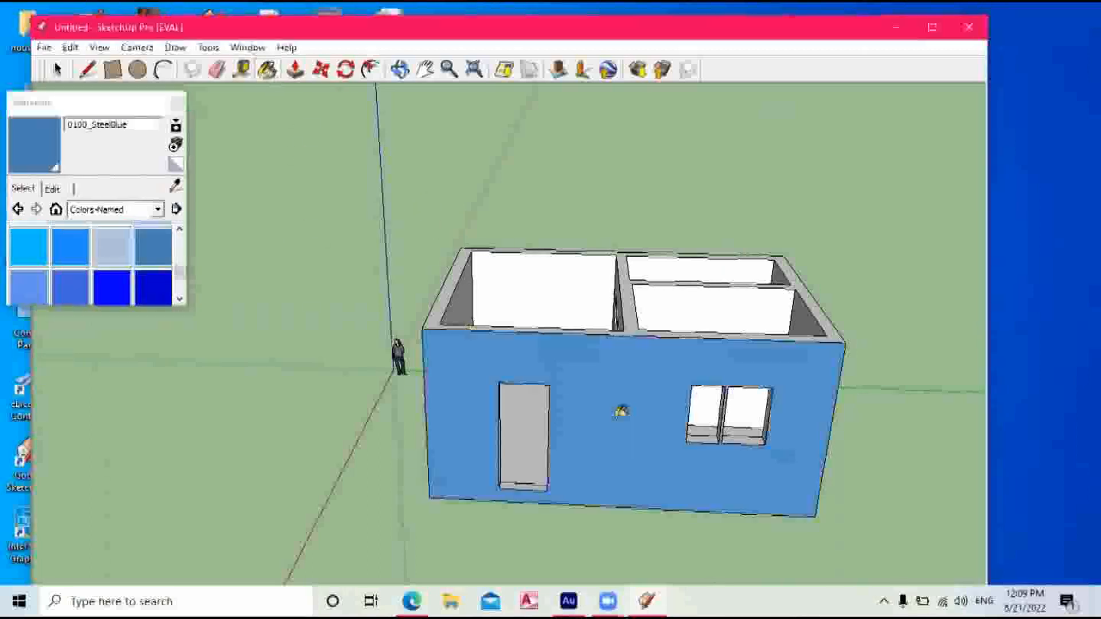
left_click(115, 261)
left_click(616, 429)
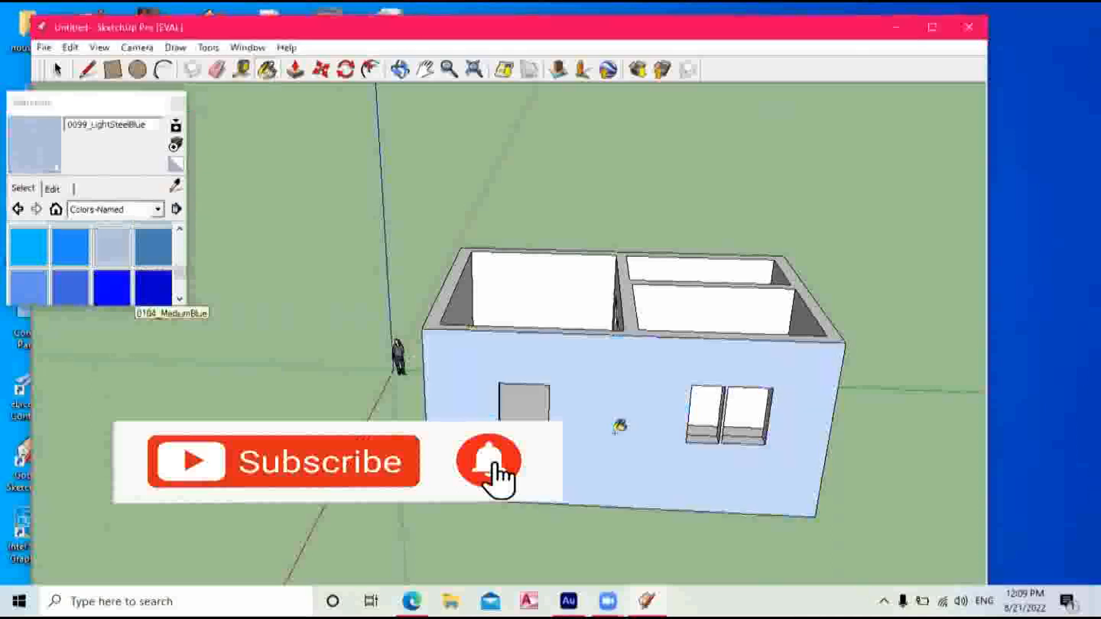
Paint the doorway wall and the adjoining end wall by the windows with 0101_CornflowerBlue.
left_click(29, 287)
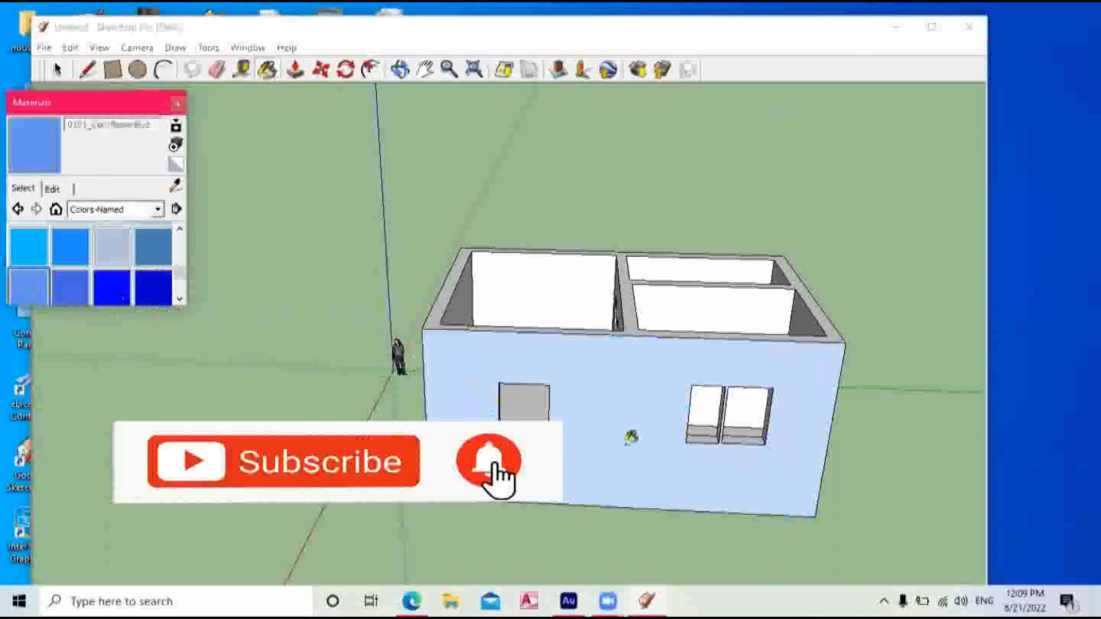
left_click(630, 439)
left_click(399, 69)
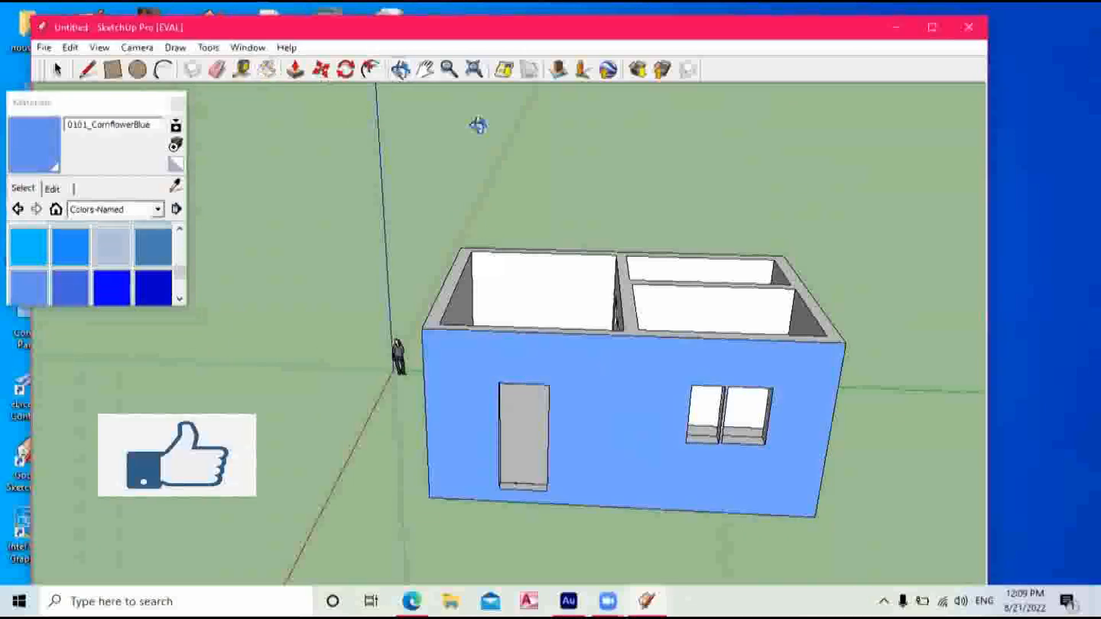
left_click_drag(550, 302, 390, 215)
left_click(266, 70)
left_click(642, 391)
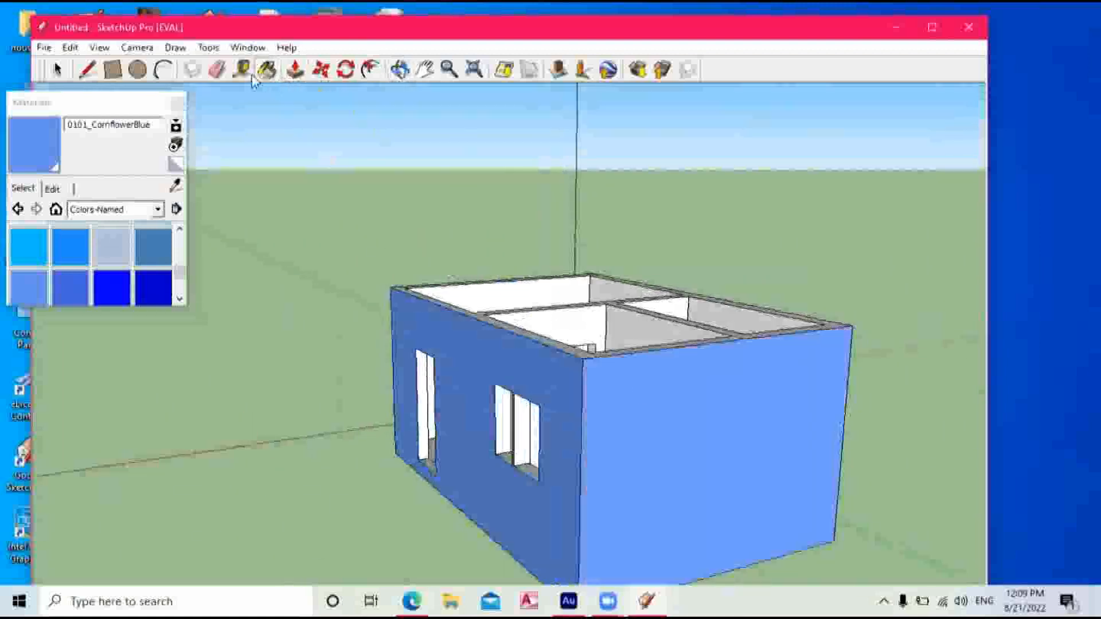
Paint the two remaining outer walls, the long rear wall and the other end wall, with 0101_CornflowerBlue.
left_click(400, 69)
left_click_drag(737, 386, 359, 310)
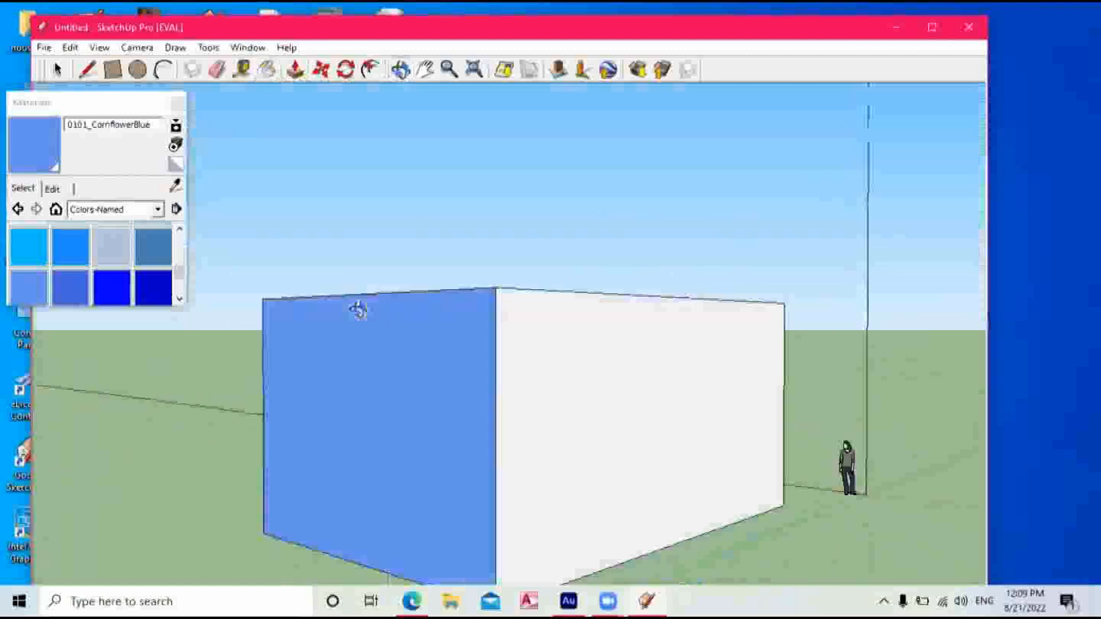
left_click(266, 69)
left_click(597, 352)
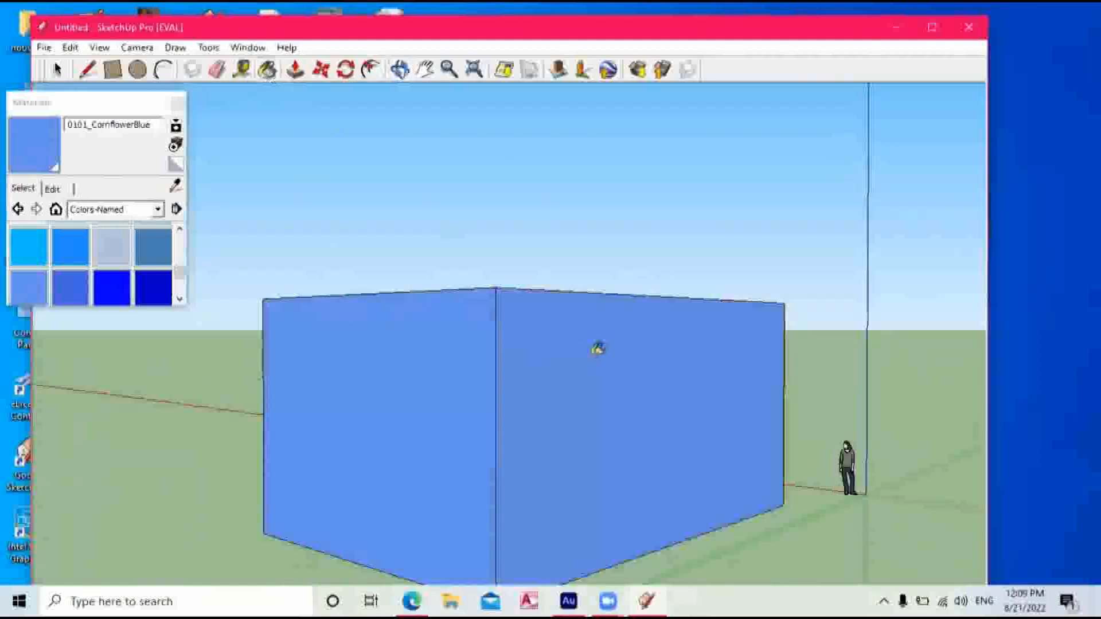
left_click(400, 70)
mouse_move(492, 363)
left_mouse_down()
mouse_move(533, 373)
mouse_move(394, 365)
left_mouse_up()
left_click(267, 70)
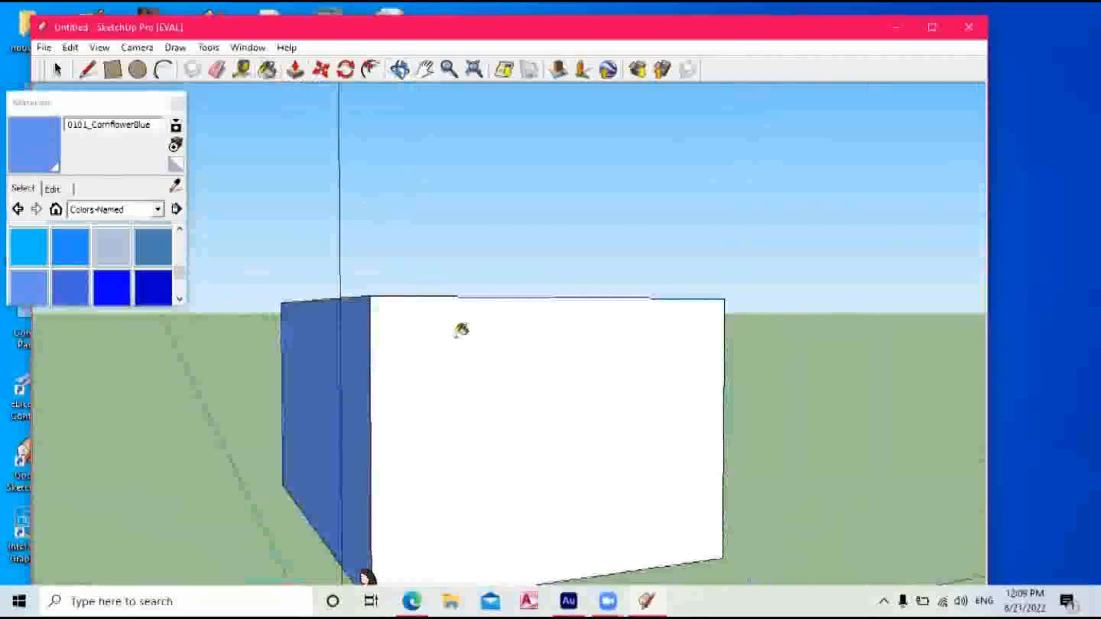
left_click(460, 327)
Draw a rectangle across the wall tops between diagonally opposite corners to cover all three rooms with a roof face.
left_click(400, 70)
mouse_move(631, 366)
left_mouse_down()
mouse_move(656, 380)
mouse_move(552, 352)
mouse_move(599, 342)
mouse_move(539, 338)
mouse_move(438, 371)
mouse_move(533, 302)
mouse_move(425, 258)
mouse_move(529, 181)
mouse_move(614, 209)
mouse_move(319, 282)
mouse_move(376, 324)
mouse_move(491, 311)
mouse_move(489, 298)
mouse_move(494, 339)
mouse_move(481, 359)
mouse_move(654, 358)
mouse_move(622, 336)
mouse_move(565, 388)
mouse_move(281, 376)
mouse_move(467, 403)
mouse_move(462, 391)
left_mouse_up()
scroll(521, 352, "down", 3)
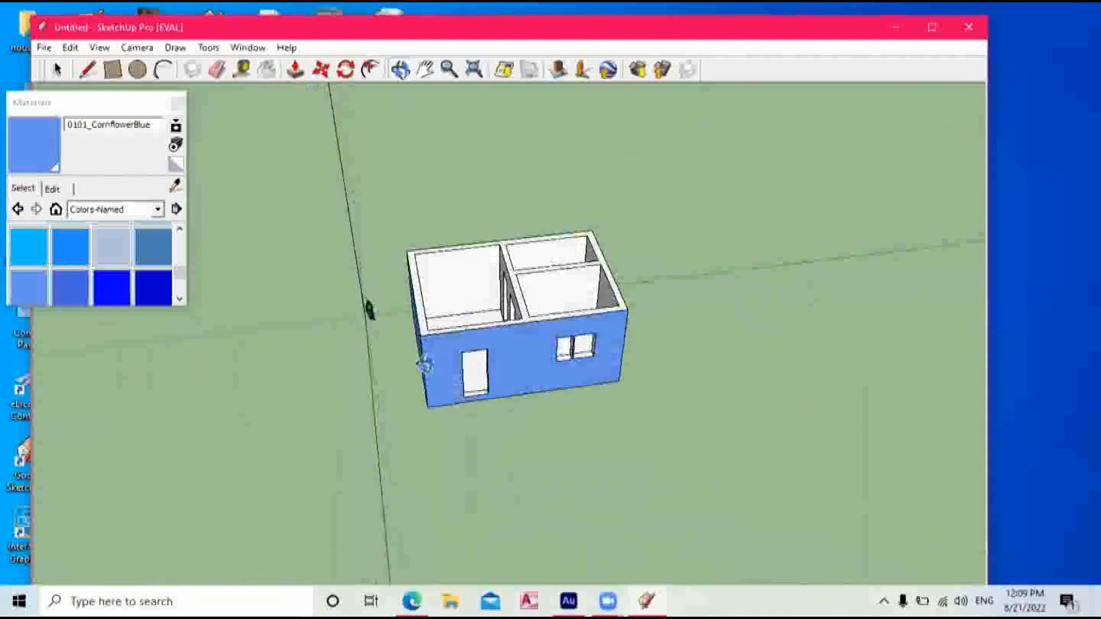
scroll(423, 362, "up", 3)
left_click_drag(424, 360, 494, 272)
left_click(112, 72)
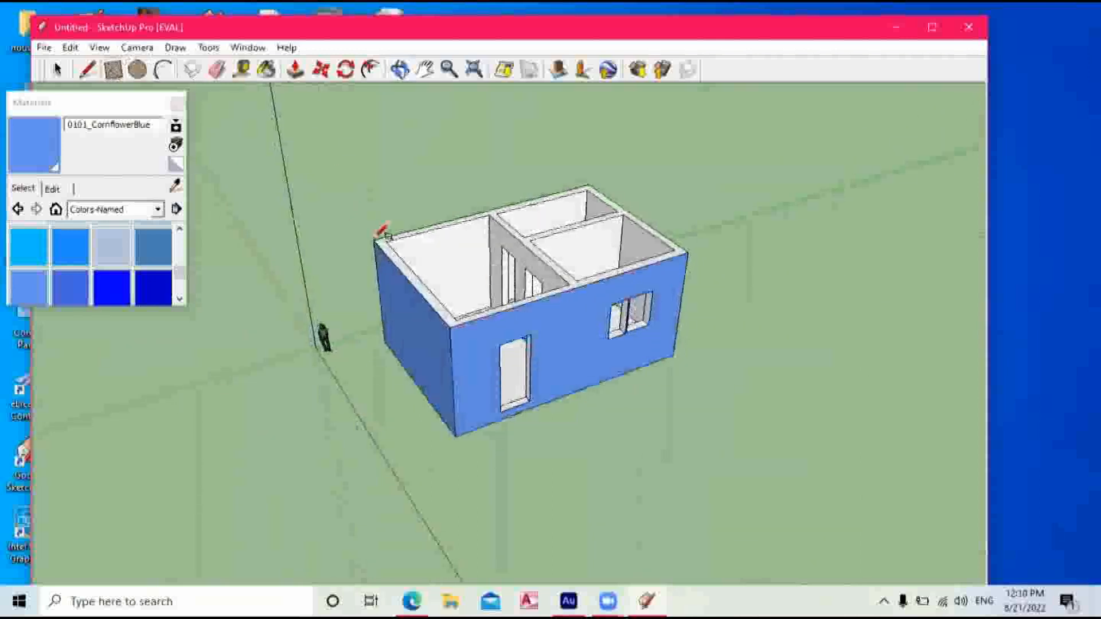
left_click(376, 239)
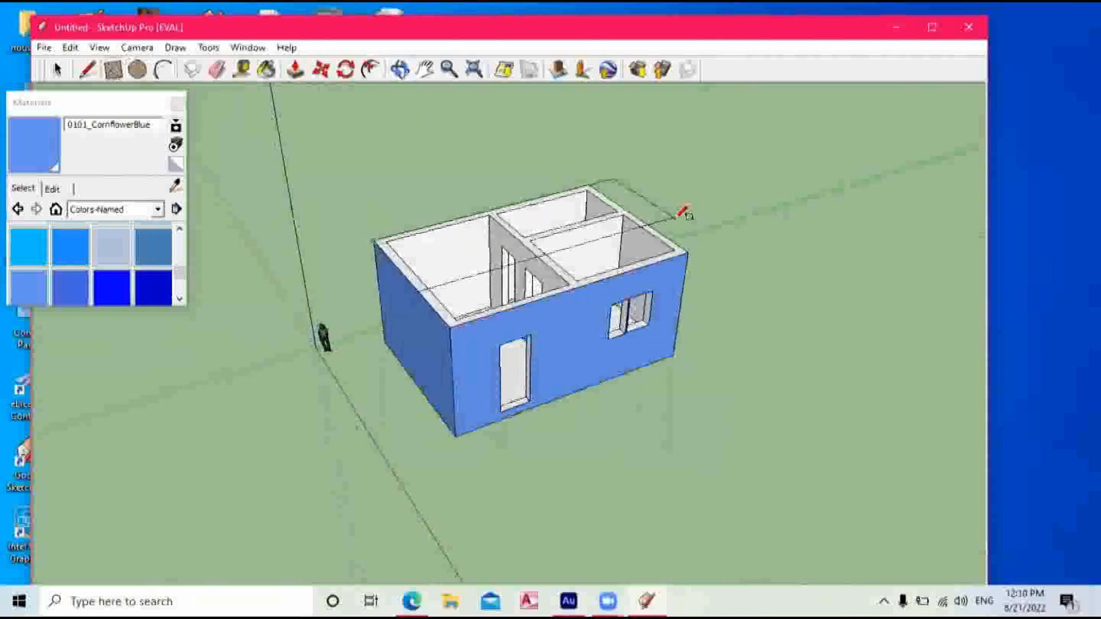
left_click(689, 249)
scroll(290, 117, "up", 2)
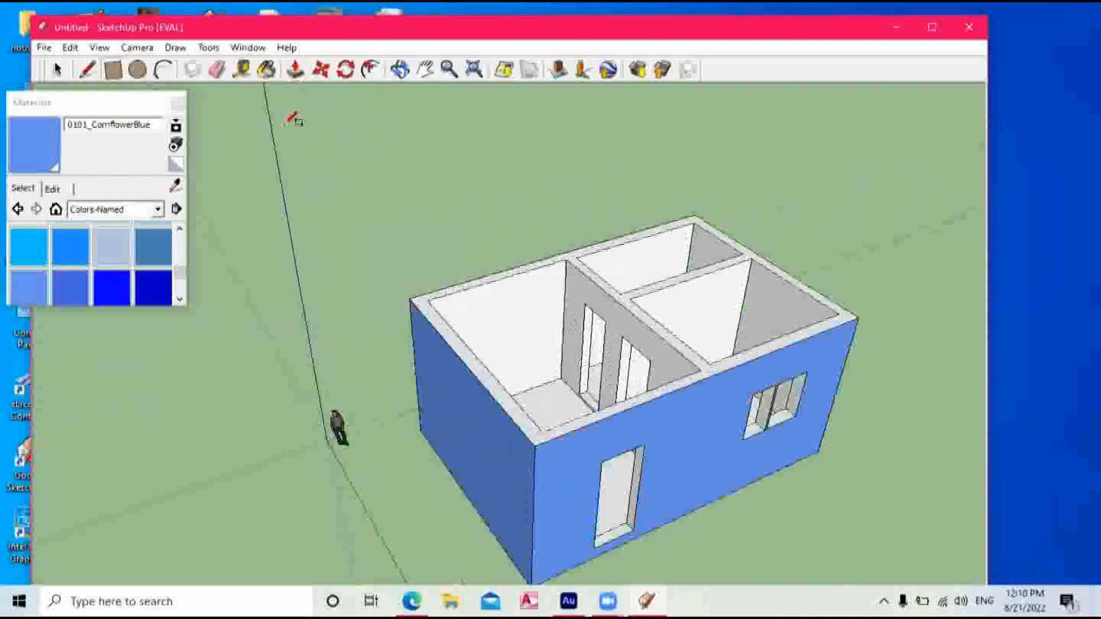
left_click(420, 294)
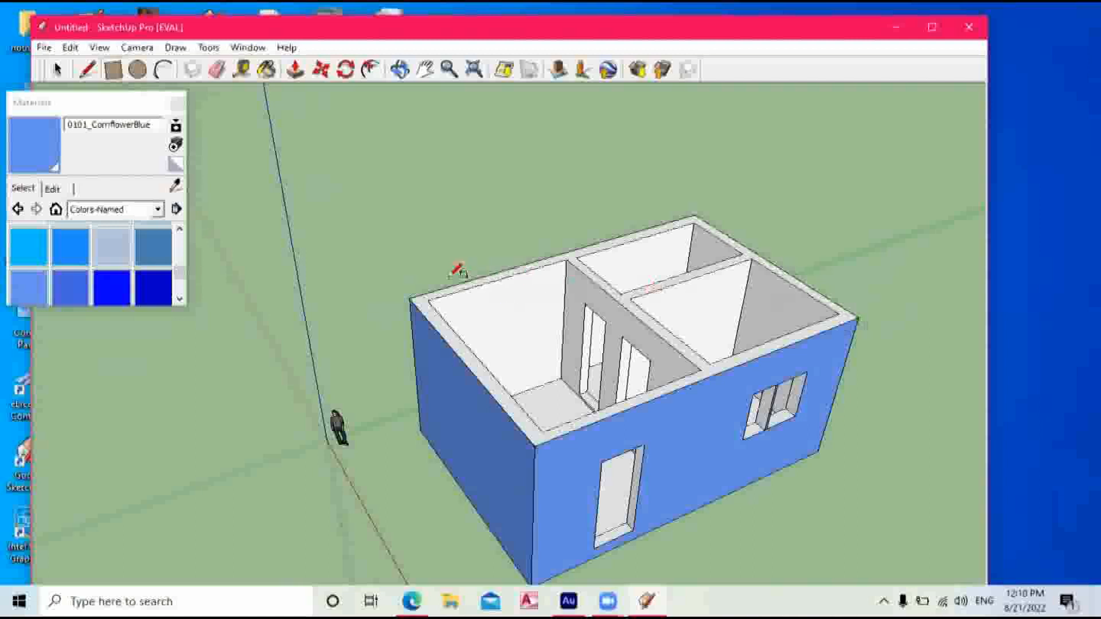
left_click(432, 300)
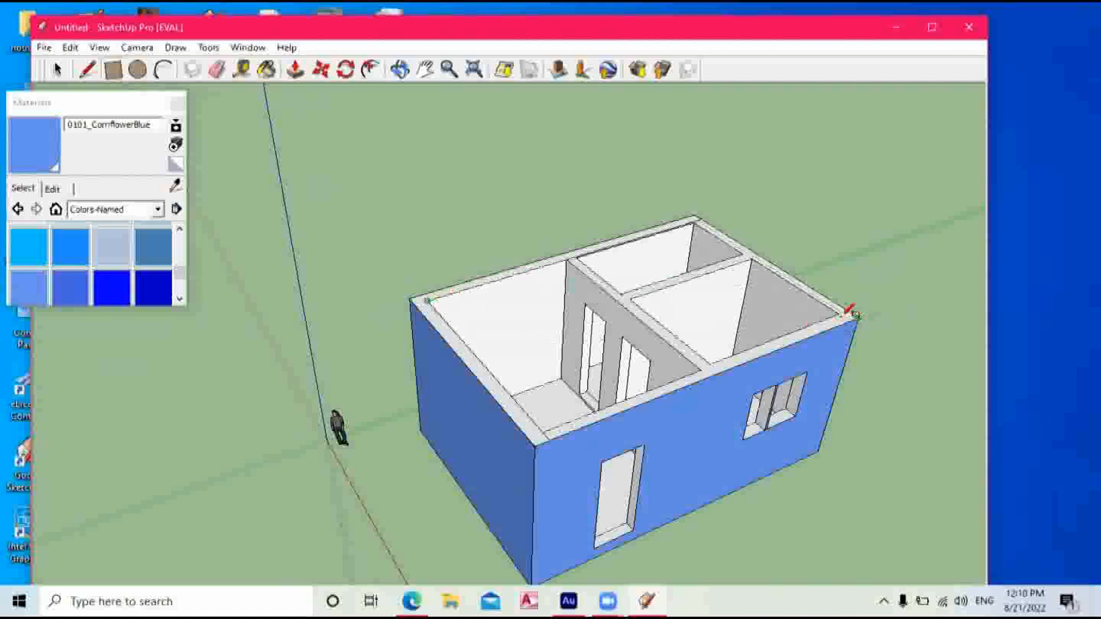
left_click(846, 311)
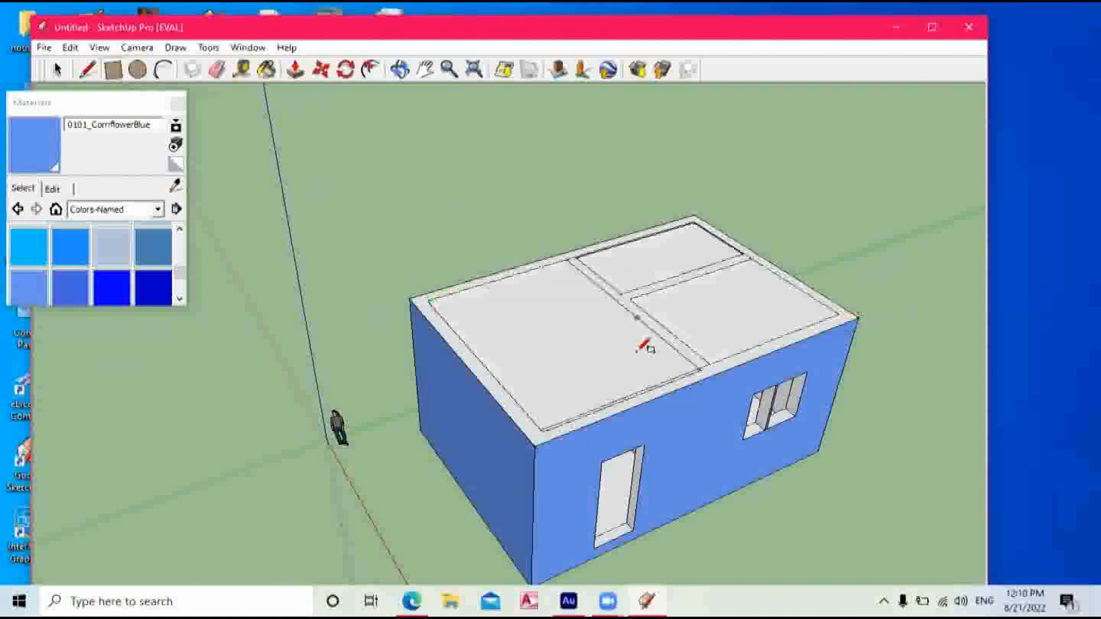
Erase the largest room's inner wall lines along the end wall and the doorway wall from the roof face.
scroll(659, 372, "up", 3)
scroll(716, 333, "up", 2)
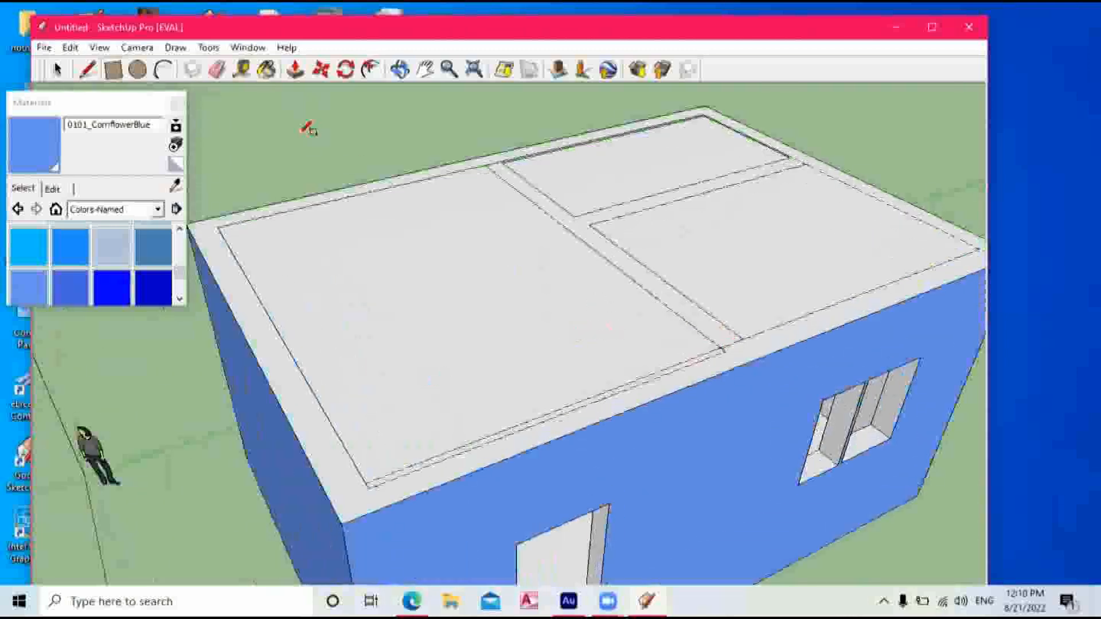
left_click(218, 71)
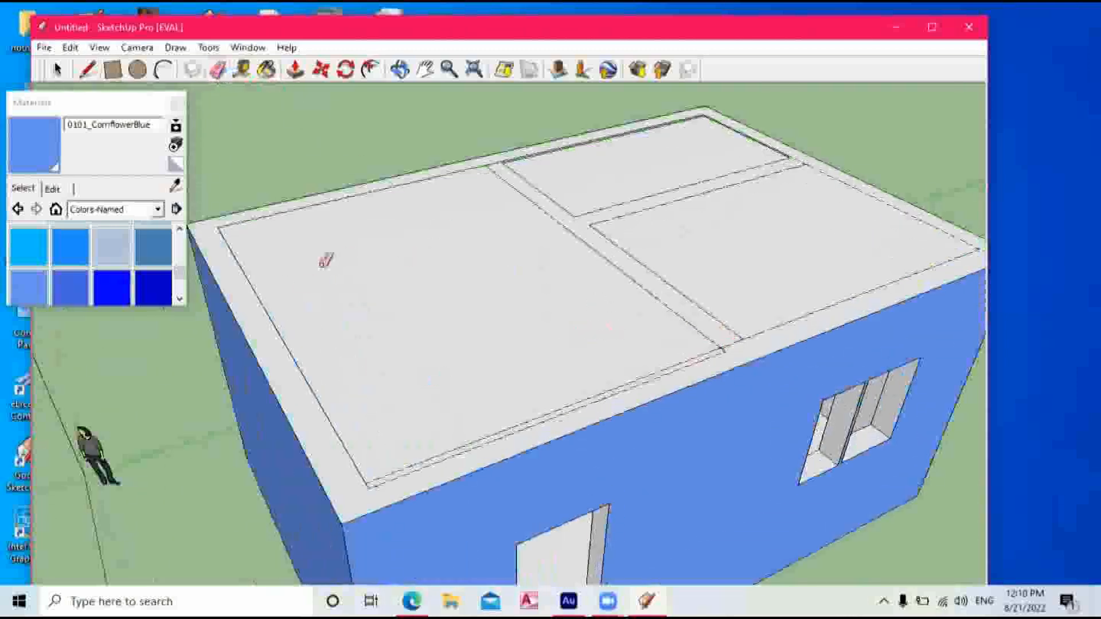
left_click(274, 321)
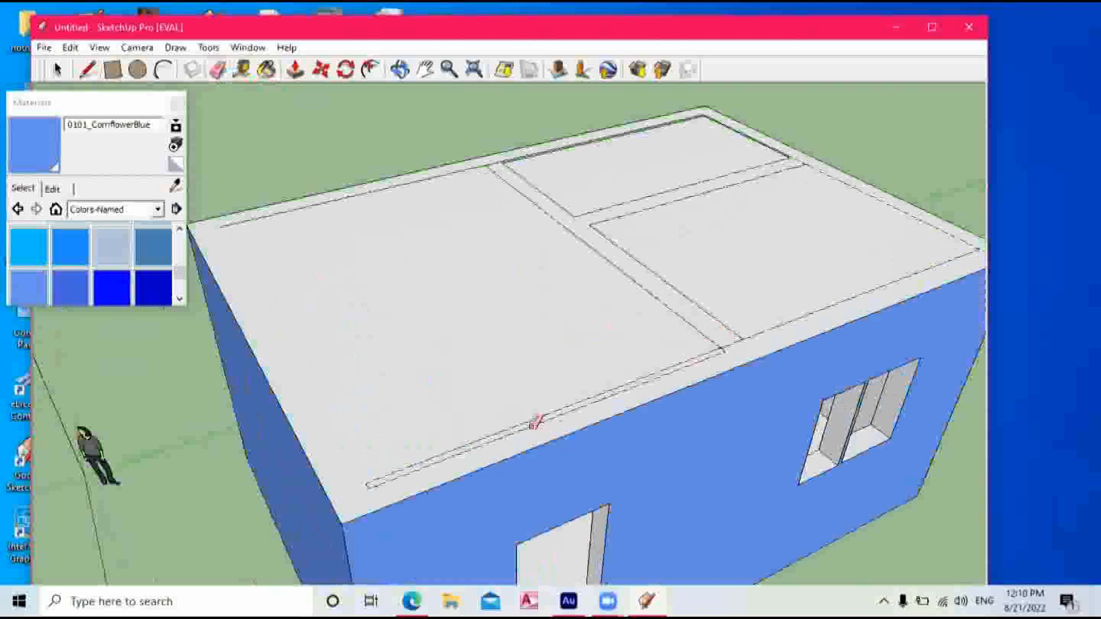
mouse_move(539, 423)
left_mouse_down()
mouse_move(543, 410)
mouse_move(571, 408)
left_mouse_up()
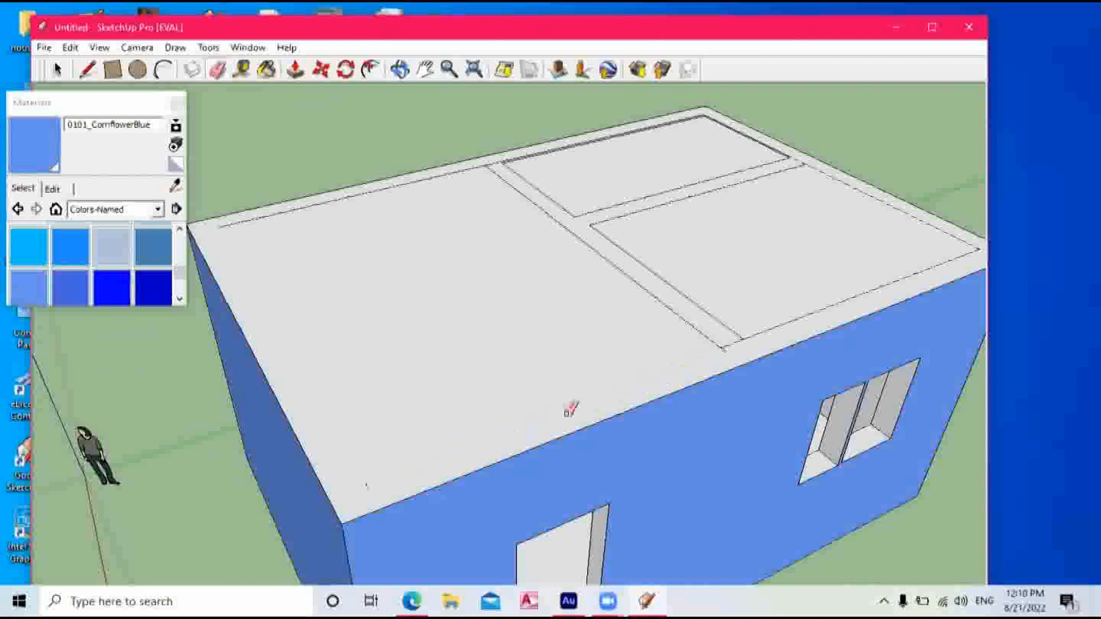
left_click(735, 341)
key("ctrl+z")
Erase the lines of the long partition and the front line of the cross partition from the roof face.
scroll(716, 285, "up", 2)
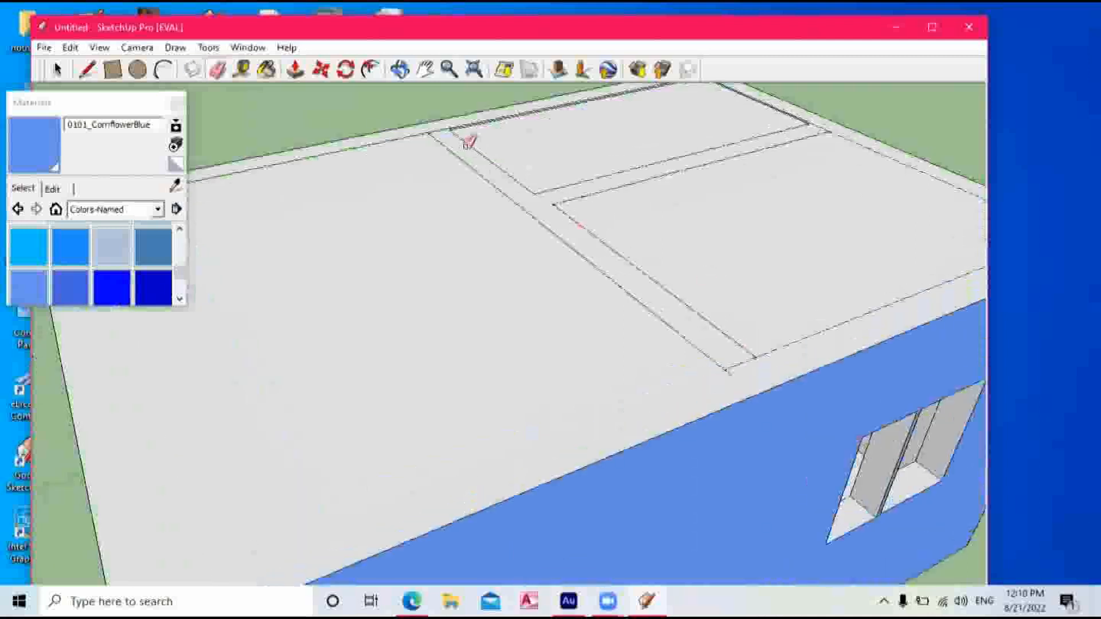
left_click(437, 127)
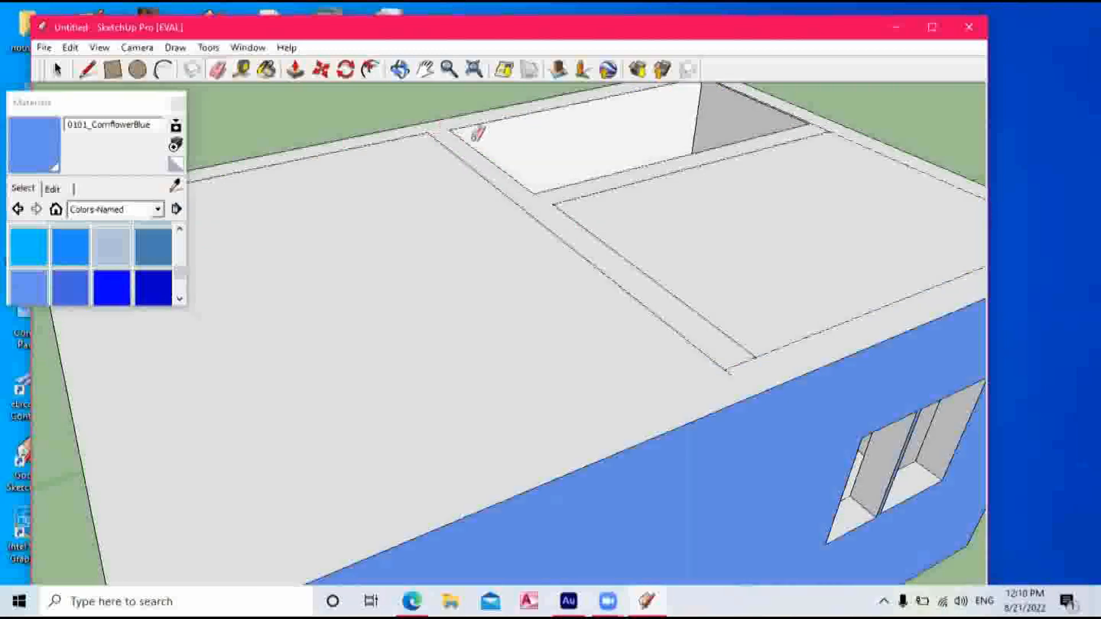
left_click(400, 70)
left_click_drag(509, 196, 377, 90)
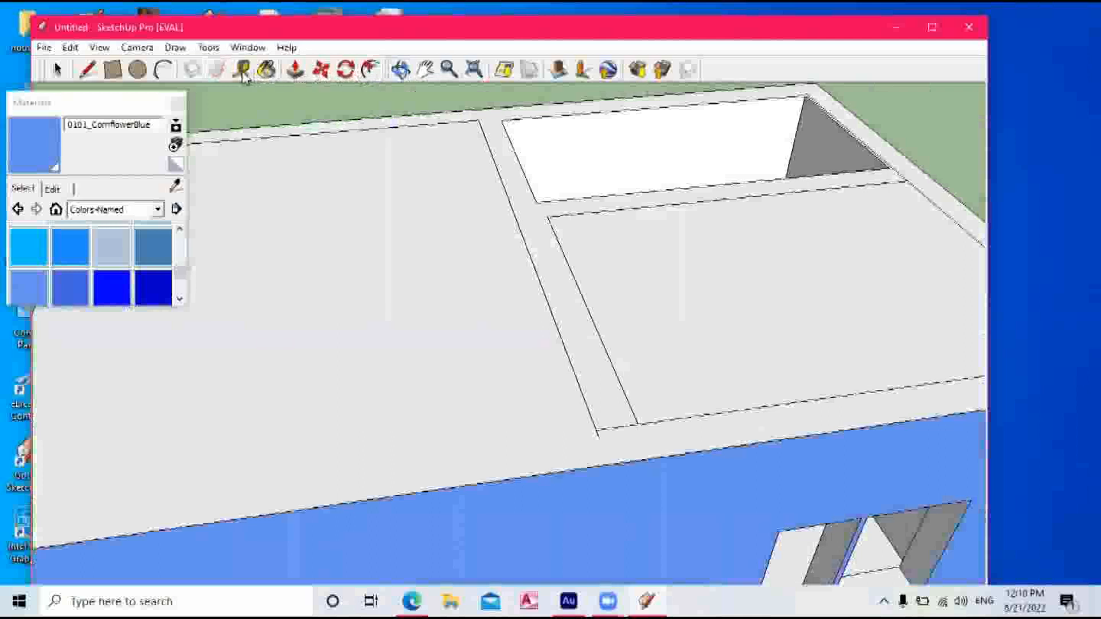
left_click(216, 72)
left_click(606, 209)
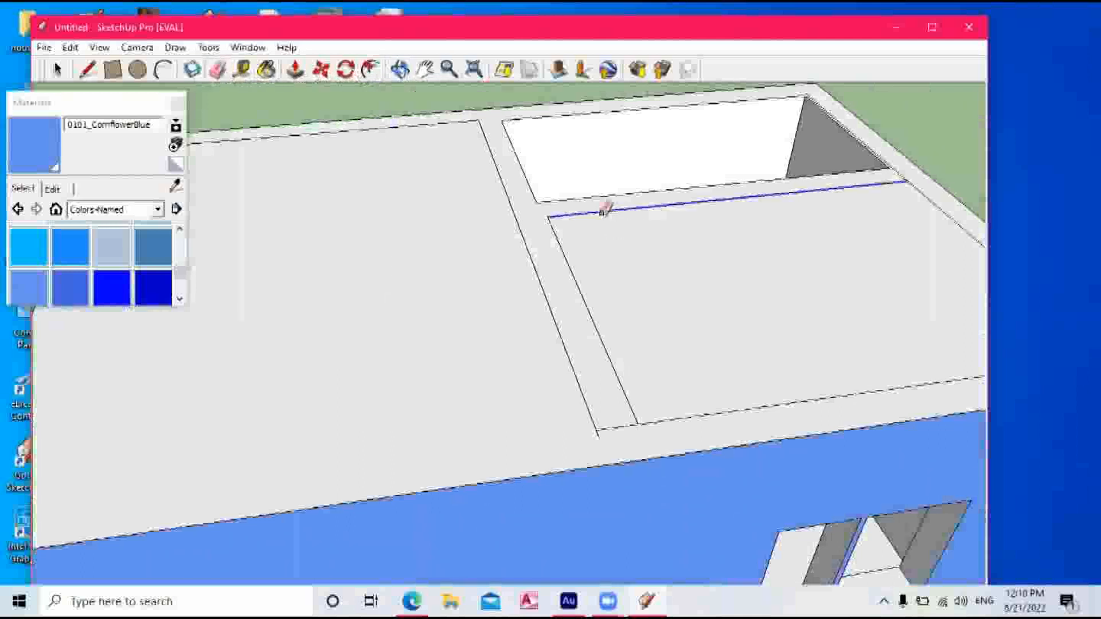
left_click(570, 266)
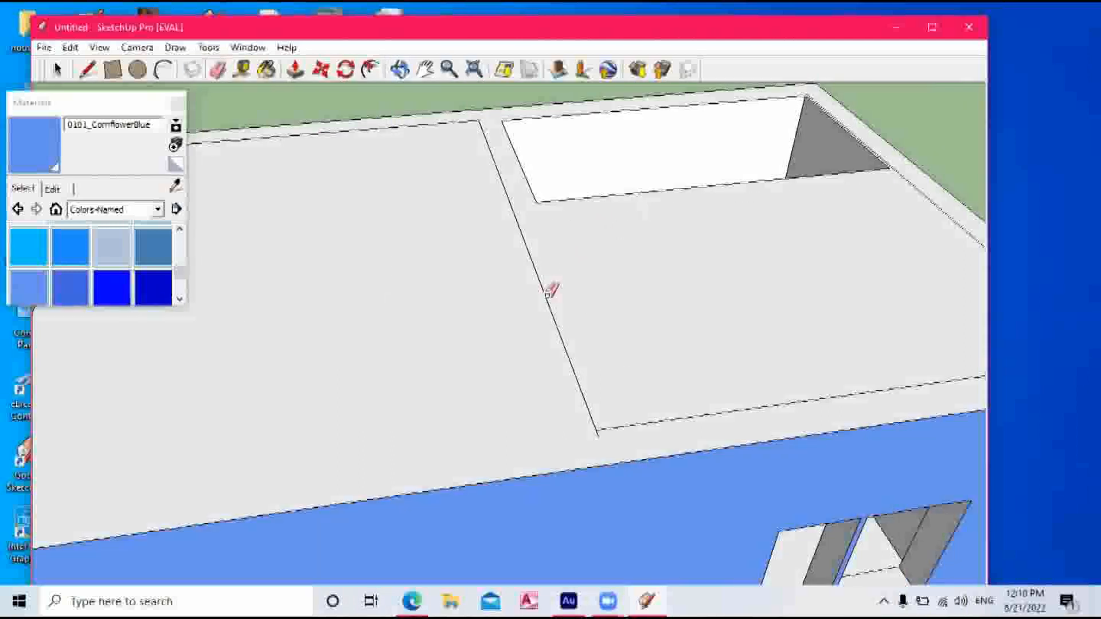
left_click(545, 292)
left_click(622, 426)
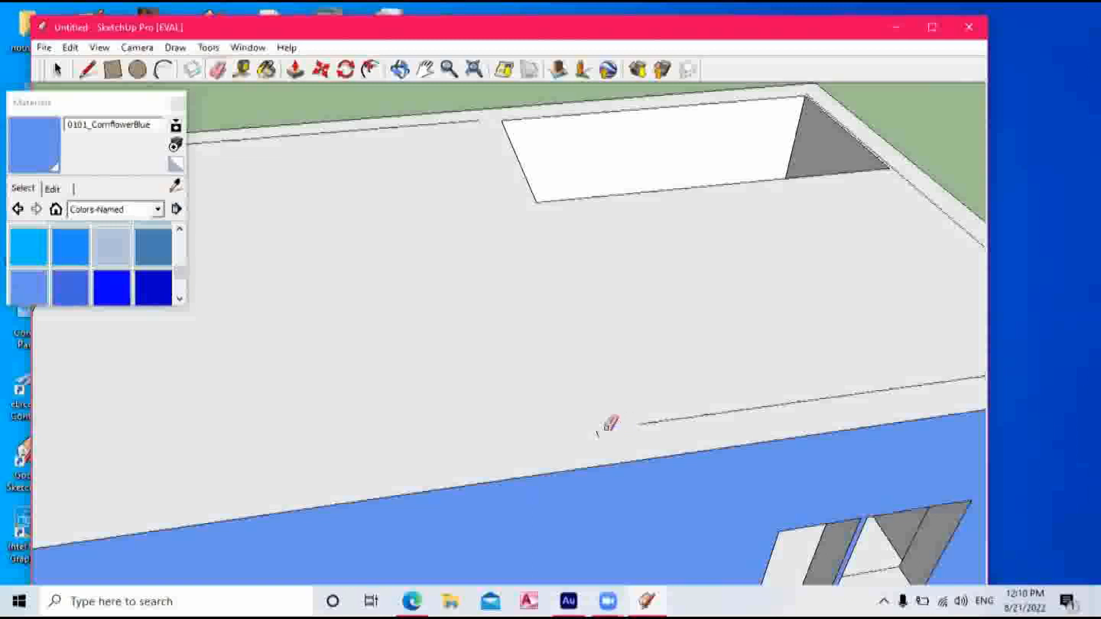
Erase the remaining roof lines along the outer walls and around the small rear room.
left_click(684, 417)
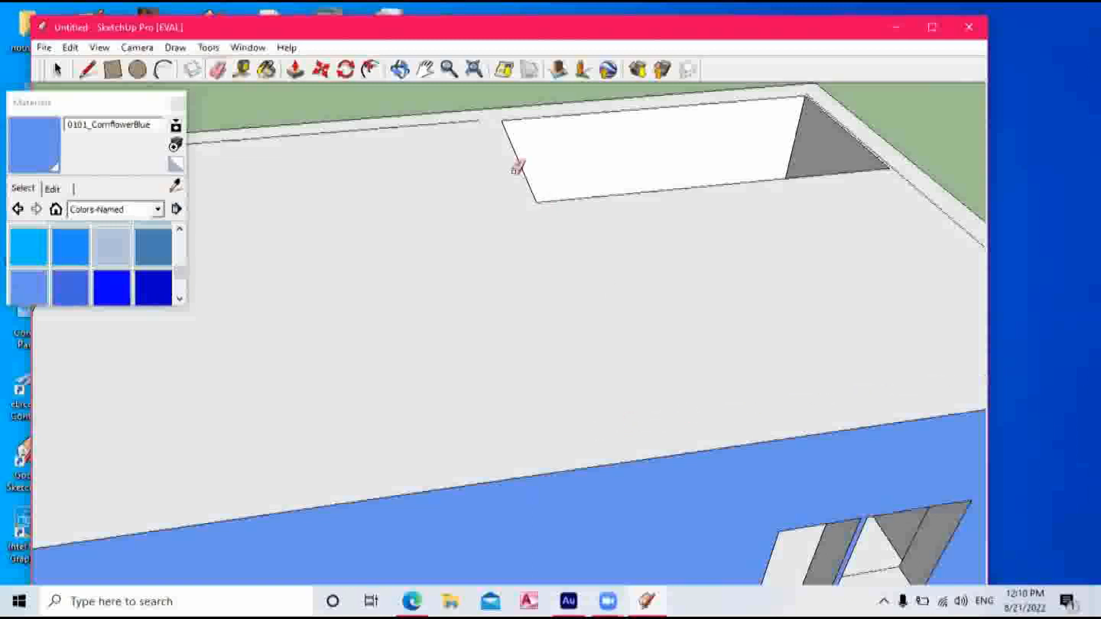
left_click(453, 121)
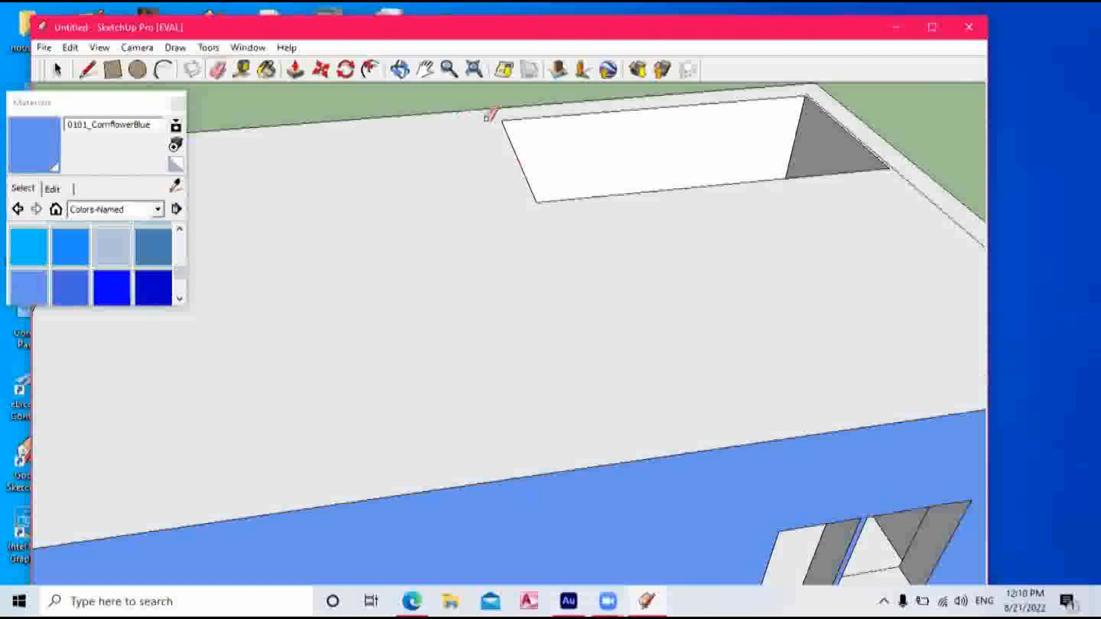
left_click(513, 115)
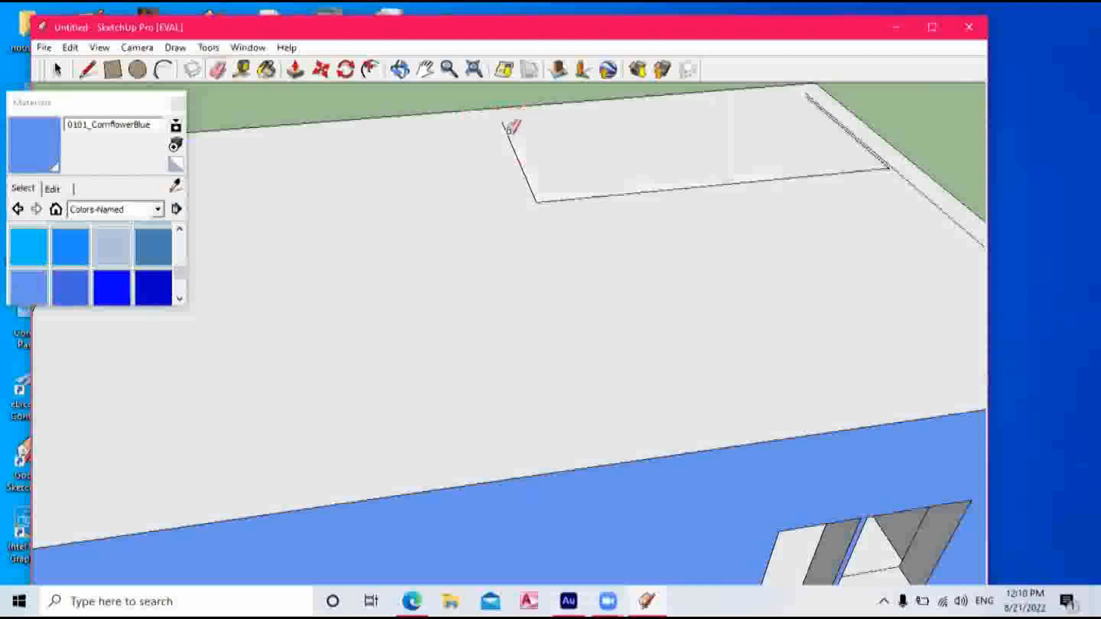
left_click_drag(509, 133, 550, 198)
left_click_drag(887, 158, 917, 181)
scroll(675, 262, "down", 5)
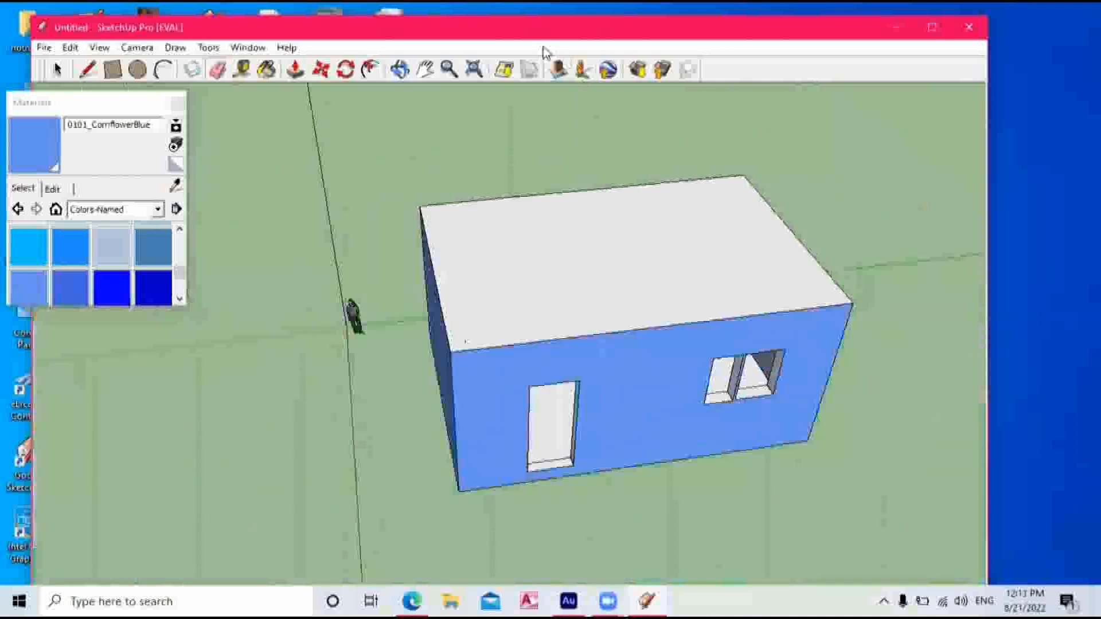
Examine the roofed building from several angles, including the roof face, doorway and window openings.
left_click(427, 71)
left_click(399, 70)
left_click_drag(590, 347, 639, 394)
scroll(573, 378, "up", 8)
left_click_drag(566, 379, 532, 450)
scroll(532, 450, "down", 6)
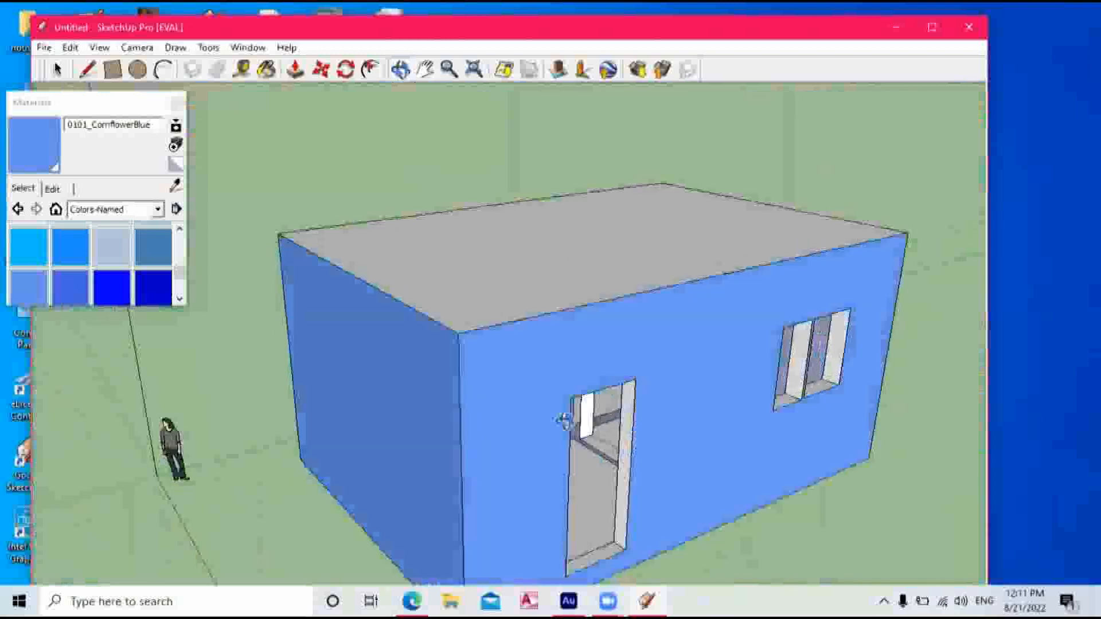
left_click_drag(564, 420, 570, 373)
scroll(570, 373, "down", 4)
left_click_drag(565, 325, 454, 357)
scroll(614, 371, "up", 6)
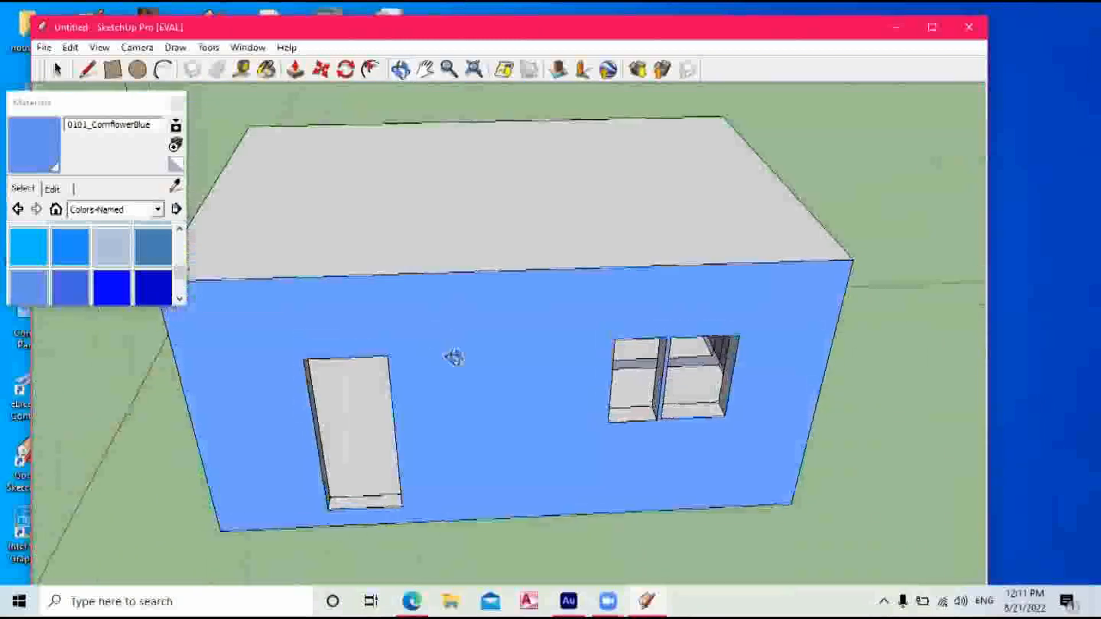
scroll(453, 344, "down", 5)
left_click_drag(578, 356, 630, 328)
scroll(450, 401, "up", 3)
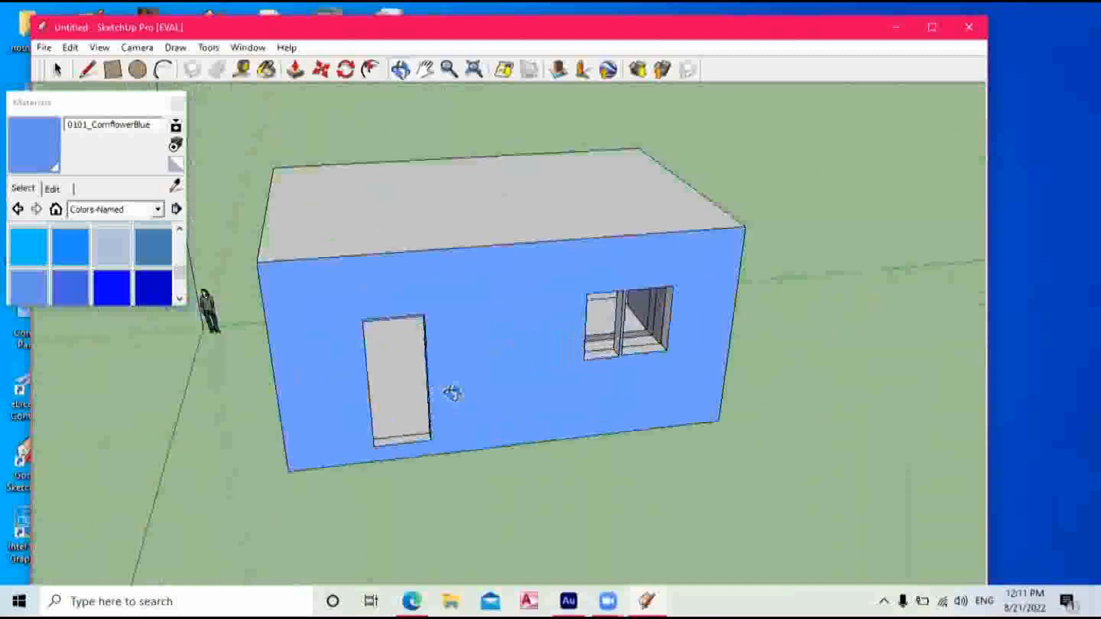
scroll(454, 358, "down", 2)
left_click_drag(394, 329, 354, 324)
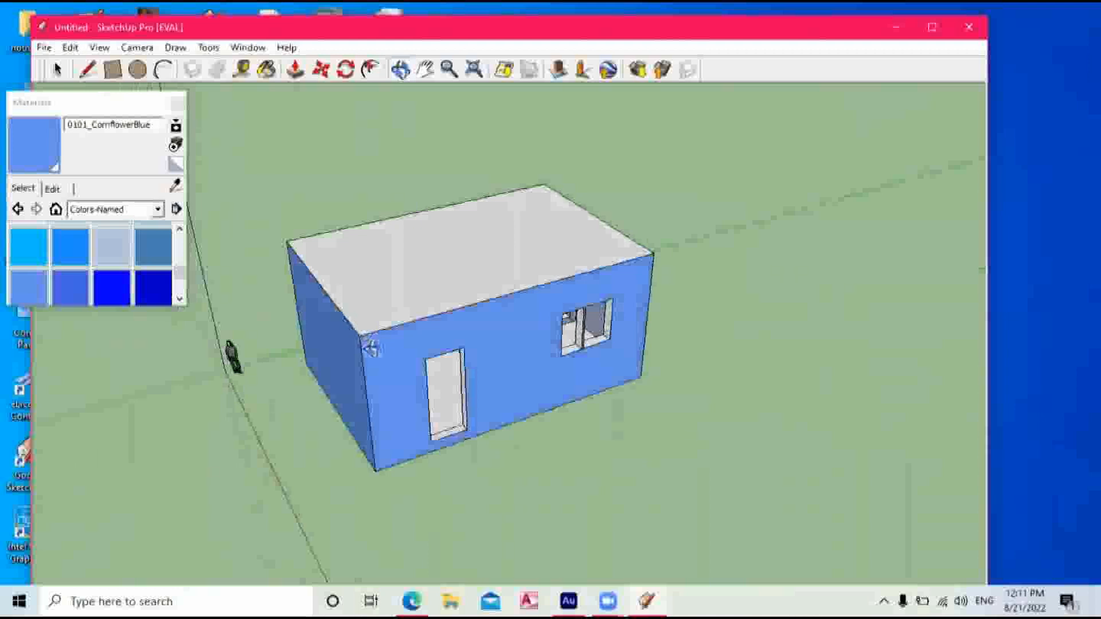
Undo the roof line erasures and the roof face until the three rooms are open again.
key("ctrl+z")
key("ctrl+z")
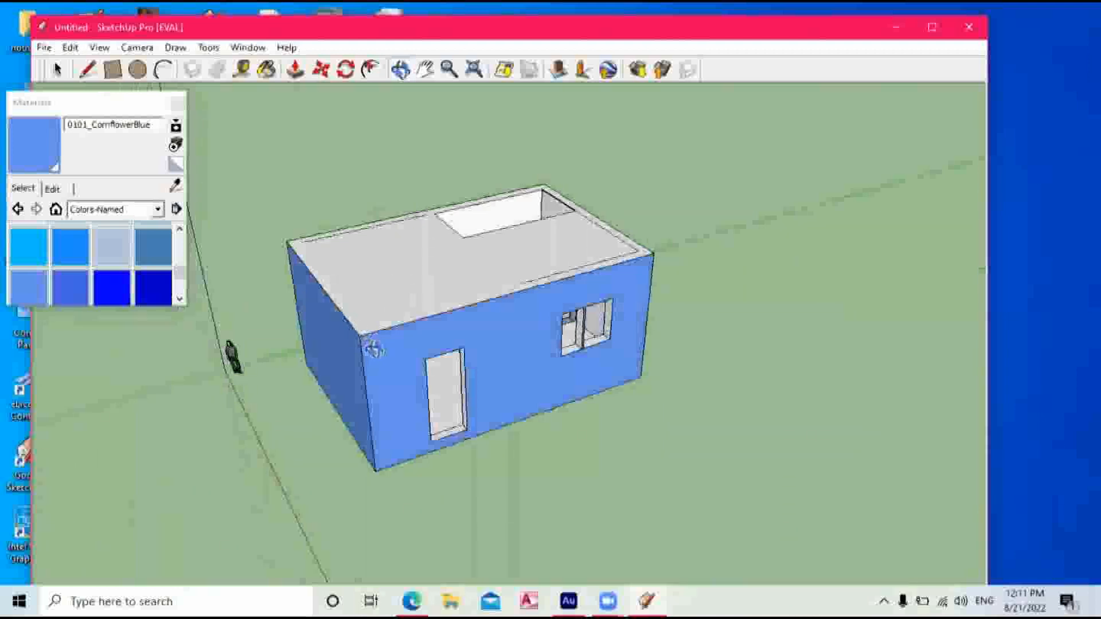
key("ctrl+y")
key("ctrl+y")
key("ctrl+z")
key("ctrl+z")
key("ctrl+z")
Draw a rectangle on the ground beside the building and extrude it into a solid box about as tall as the building.
left_click_drag(567, 341, 453, 95)
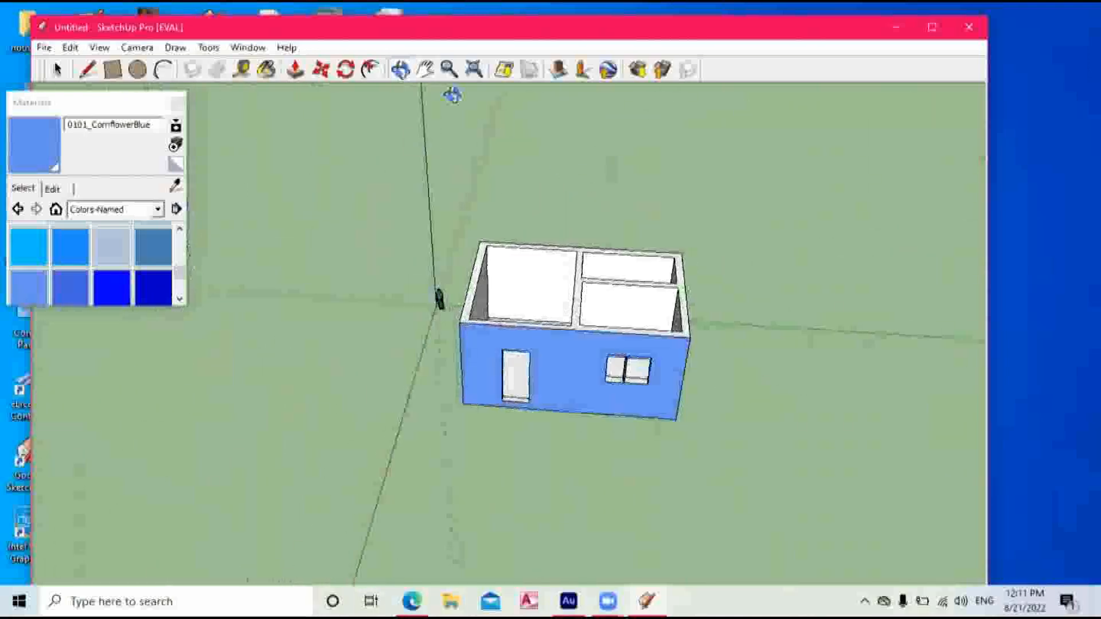
left_click(426, 71)
left_click_drag(579, 216, 405, 193)
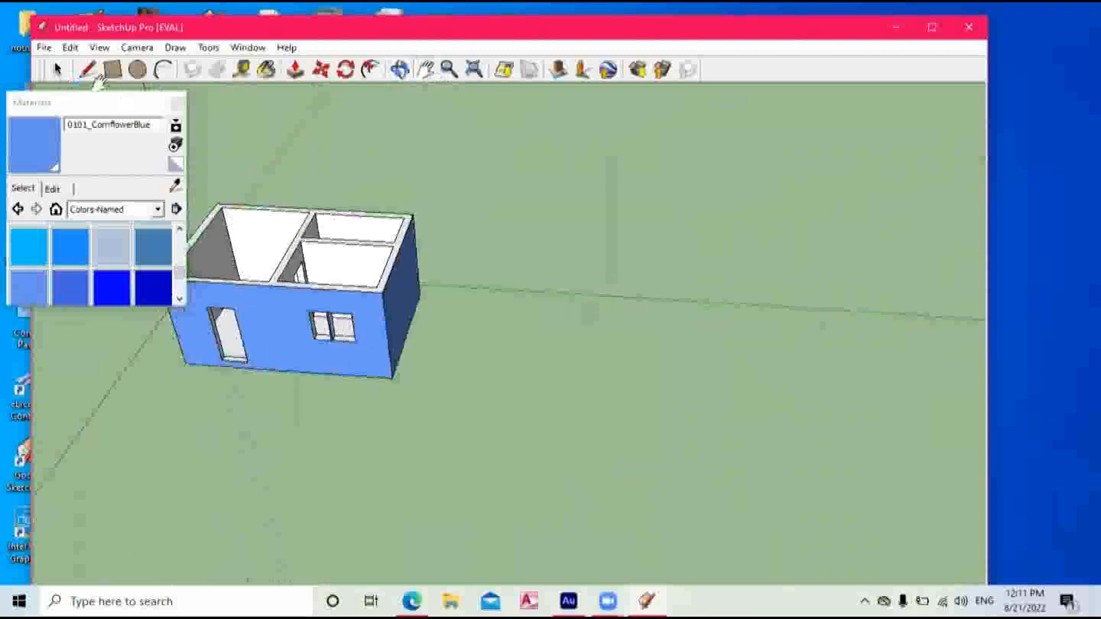
left_click(87, 70)
left_click(464, 300)
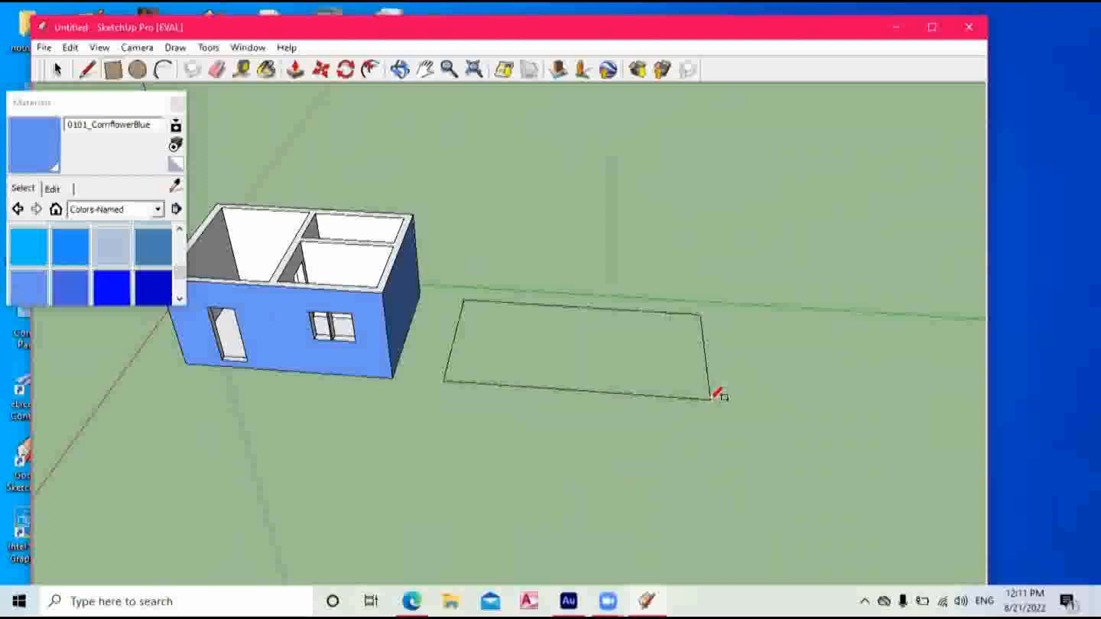
left_click(701, 401)
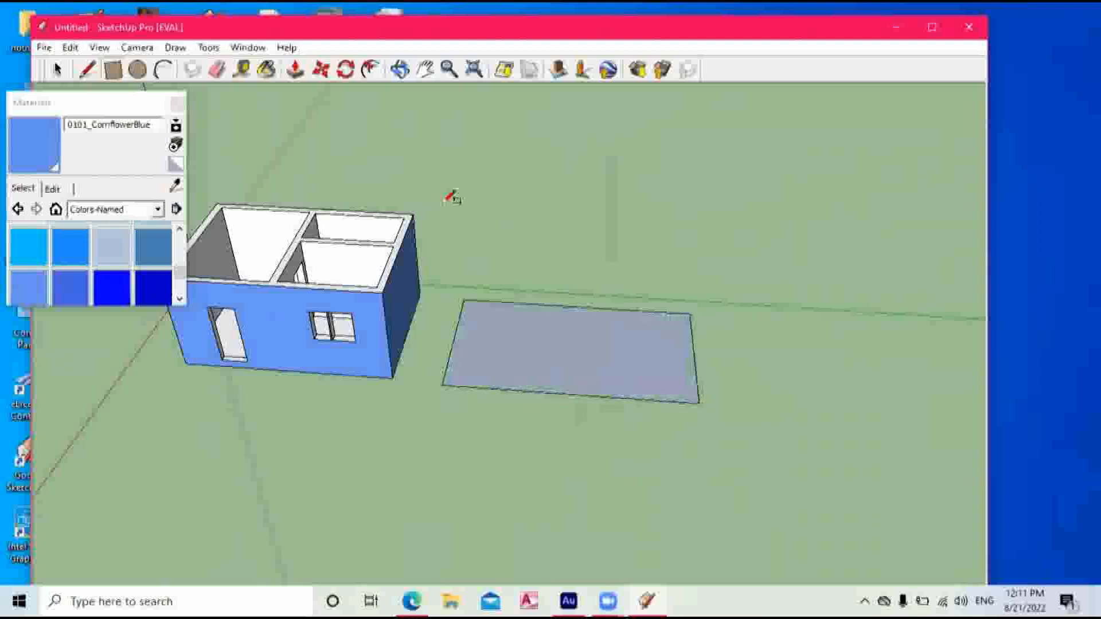
left_click(295, 70)
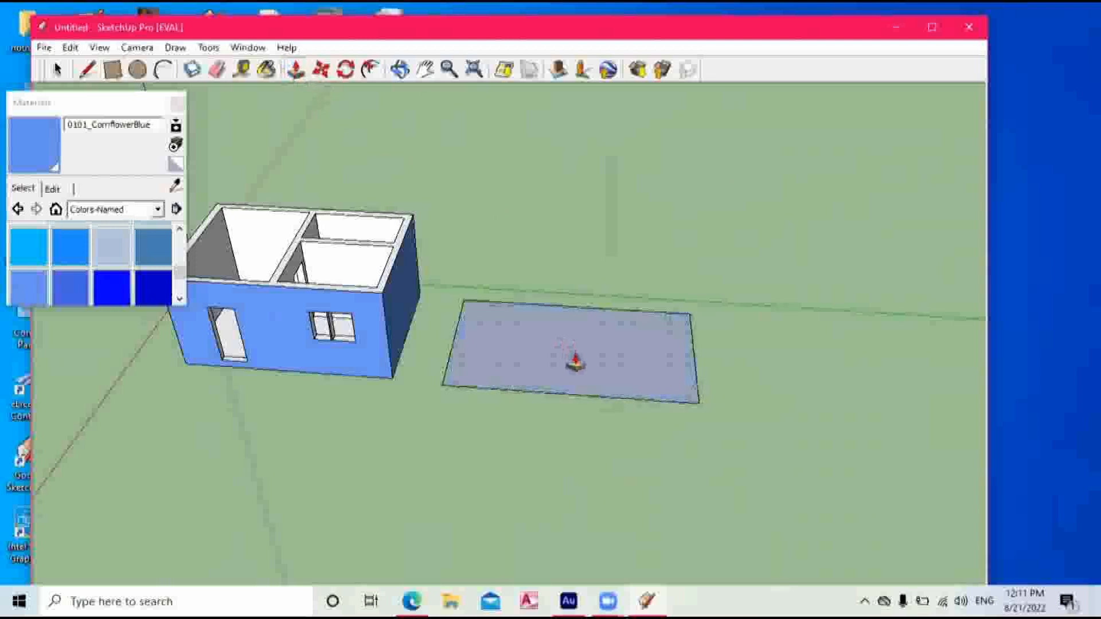
left_click(572, 361)
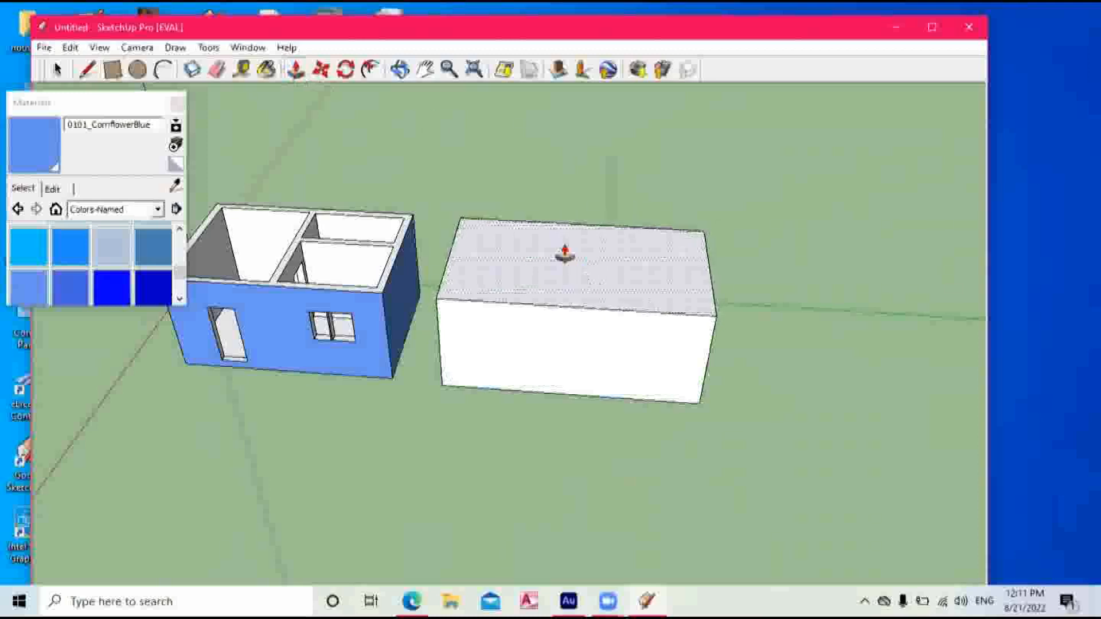
Paint the new box's front face and the end face away from the building with 0101_CornflowerBlue.
middle_click_drag(504, 211, 727, 322)
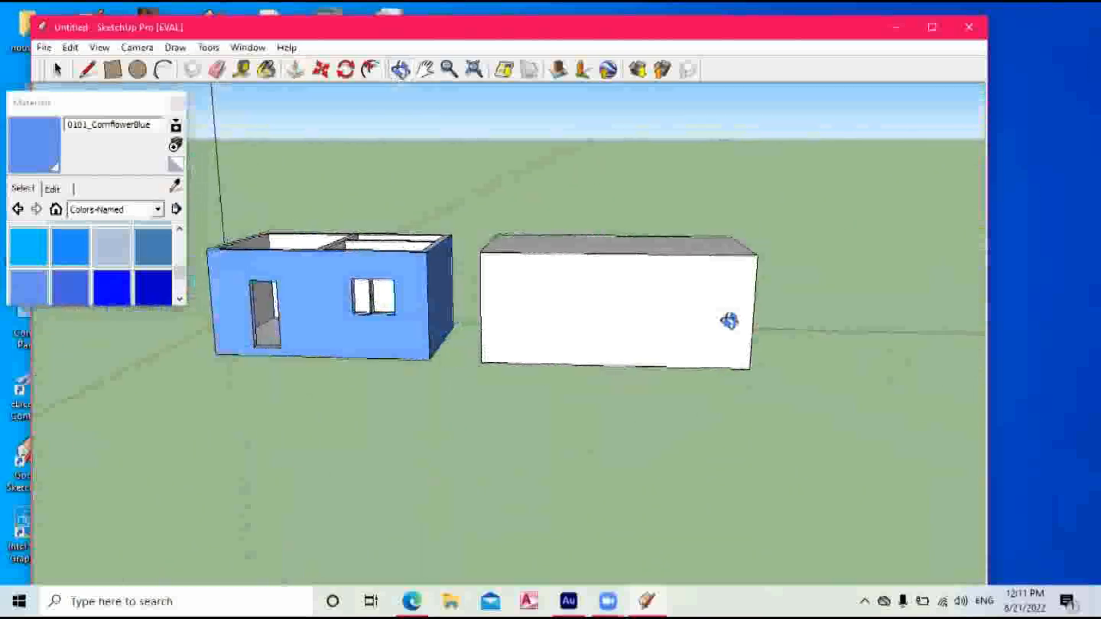
middle_click_drag(659, 390, 498, 253)
middle_click_drag(622, 259, 498, 229)
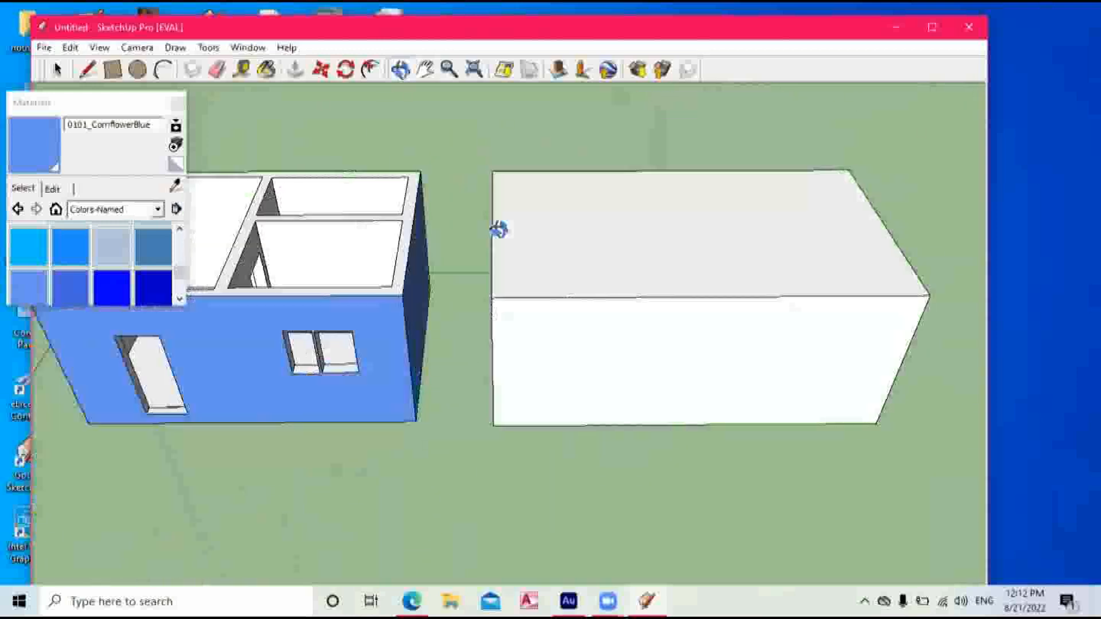
left_click(556, 315)
left_click(401, 74)
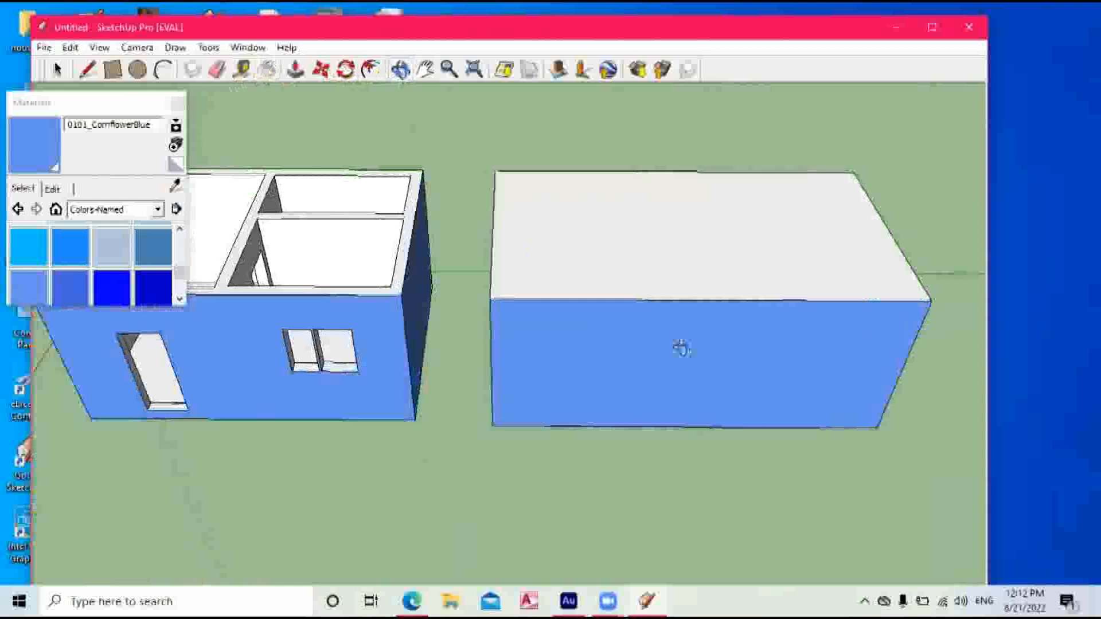
left_click_drag(873, 344, 510, 217)
left_click(266, 70)
left_click(725, 396)
scroll(737, 393, "down", 4)
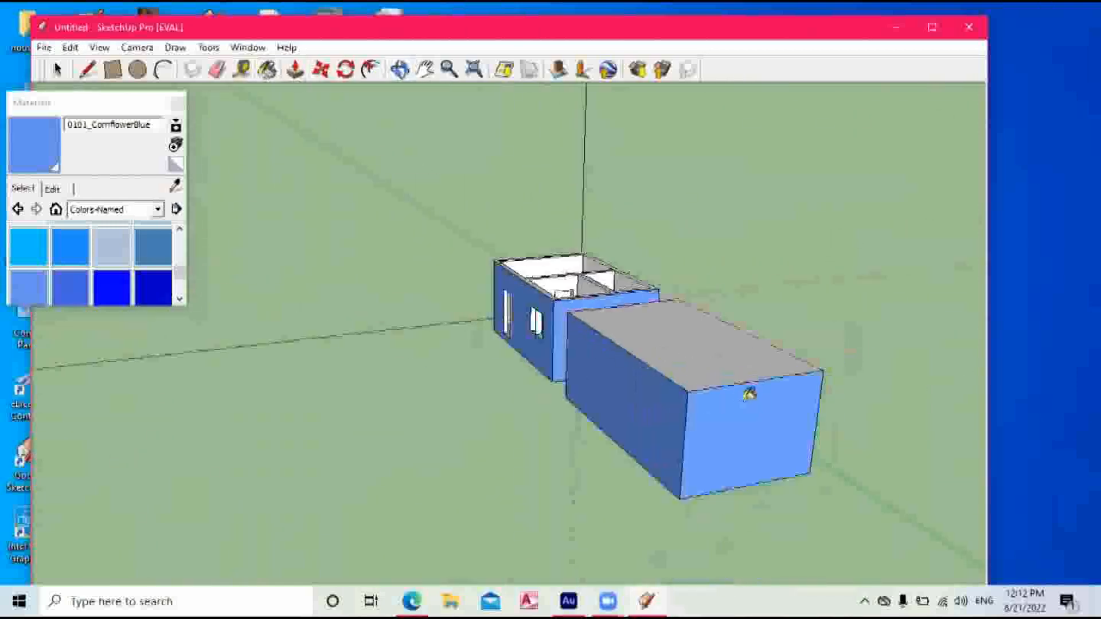
Paint the box's rear face and the end face towards the building with 0101_CornflowerBlue.
left_click(400, 69)
left_click_drag(757, 376, 298, 336)
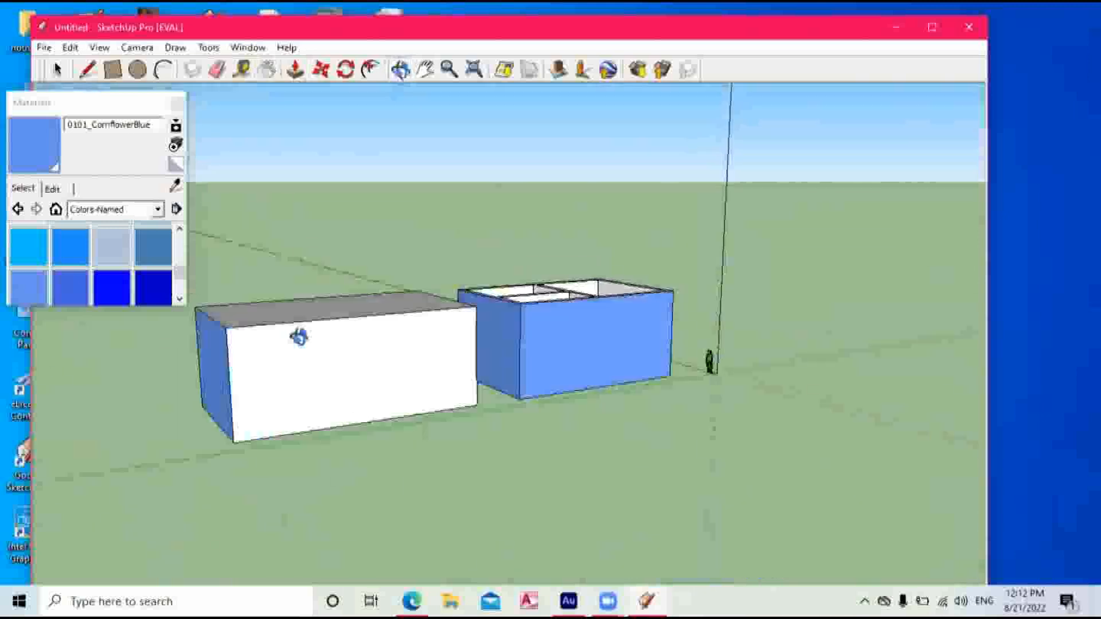
left_click_drag(412, 406, 238, 372)
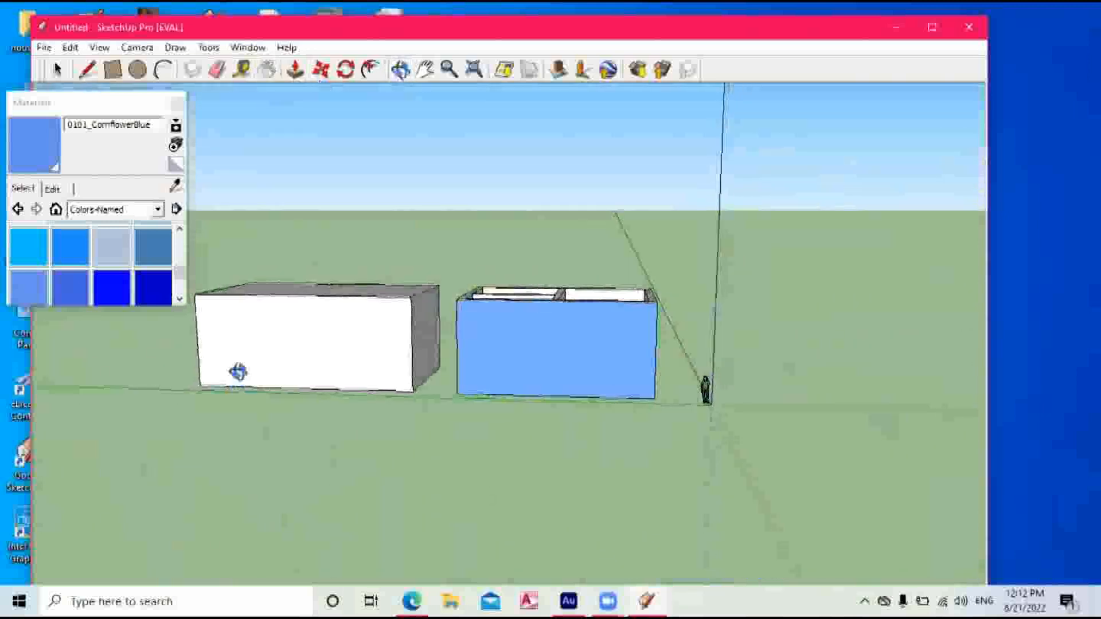
left_click(365, 340)
Push the box's outer end face inward with Push/Pull to shorten the box to about the building's length.
left_click(399, 73)
mouse_move(436, 321)
left_mouse_down()
mouse_move(457, 435)
mouse_move(526, 398)
left_mouse_up()
key("p")
left_click_drag(368, 411, 396, 396)
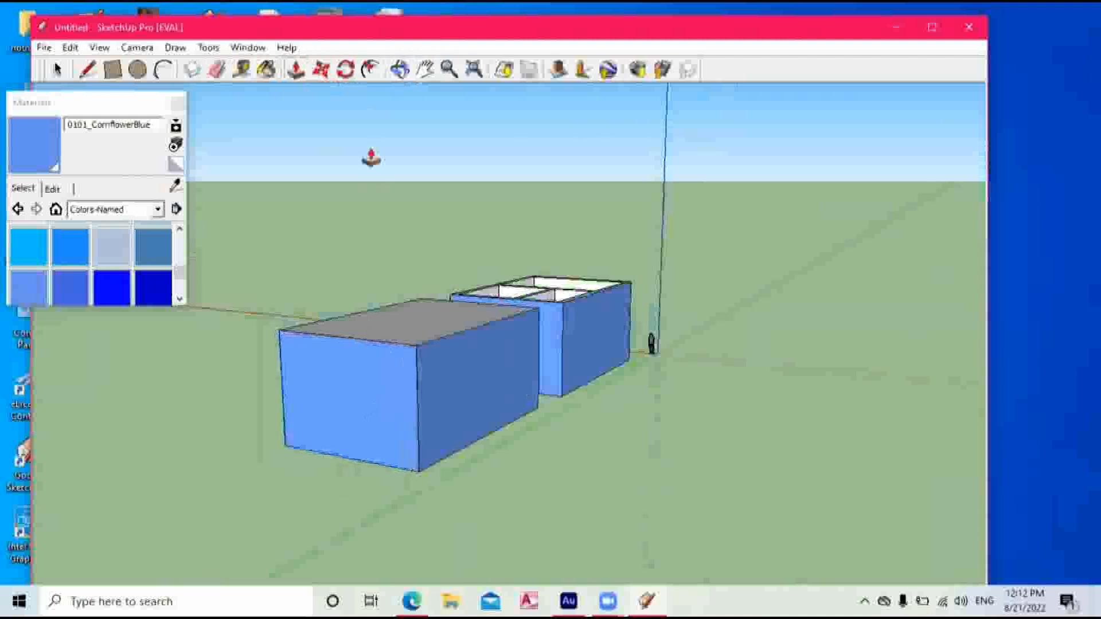
left_click(400, 69)
left_click_drag(614, 433, 488, 416)
left_click(296, 71)
left_click_drag(312, 373, 324, 373)
Draw a line along the centre of the solid box's top face, between the midpoints of its two short edges.
left_click(401, 69)
left_click_drag(595, 474, 719, 423)
scroll(719, 423, "up", 5)
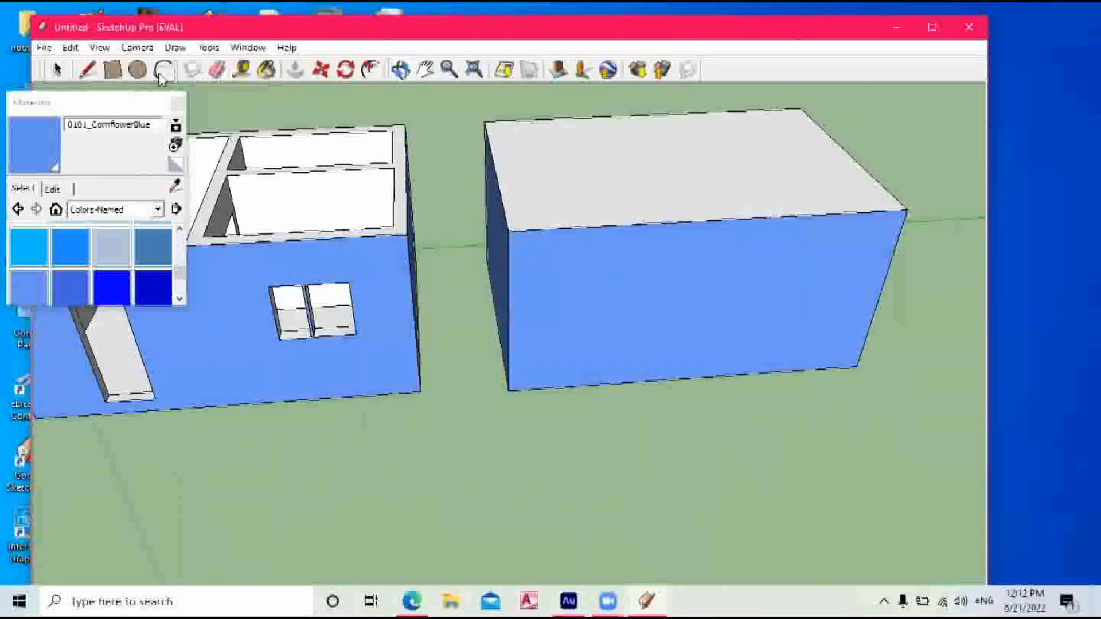
left_click(931, 28)
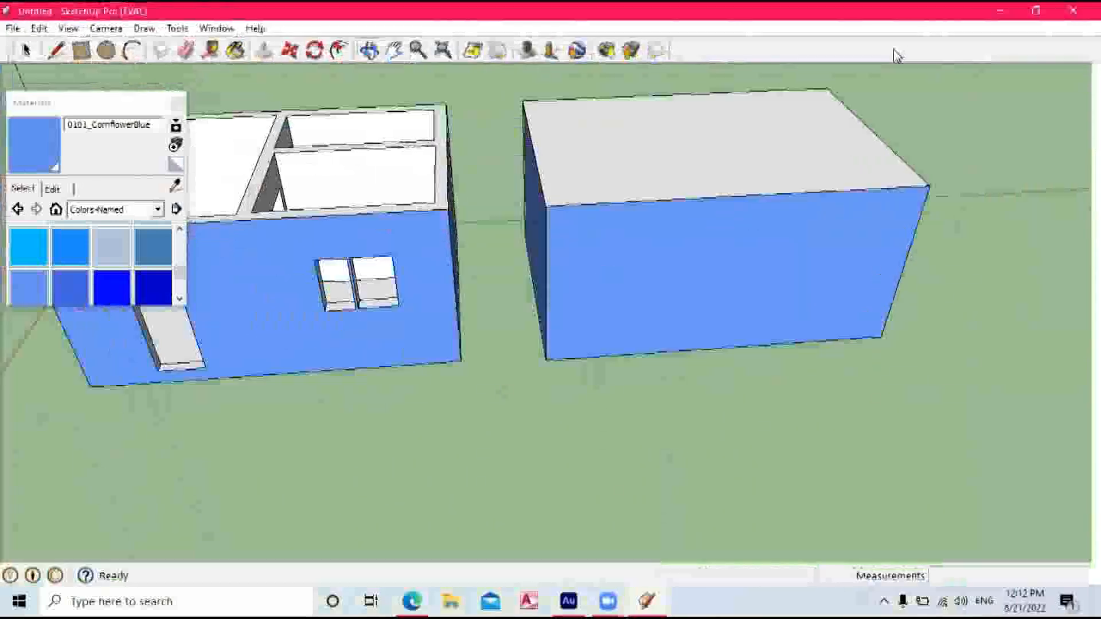
double_click(263, 18)
left_click(179, 84)
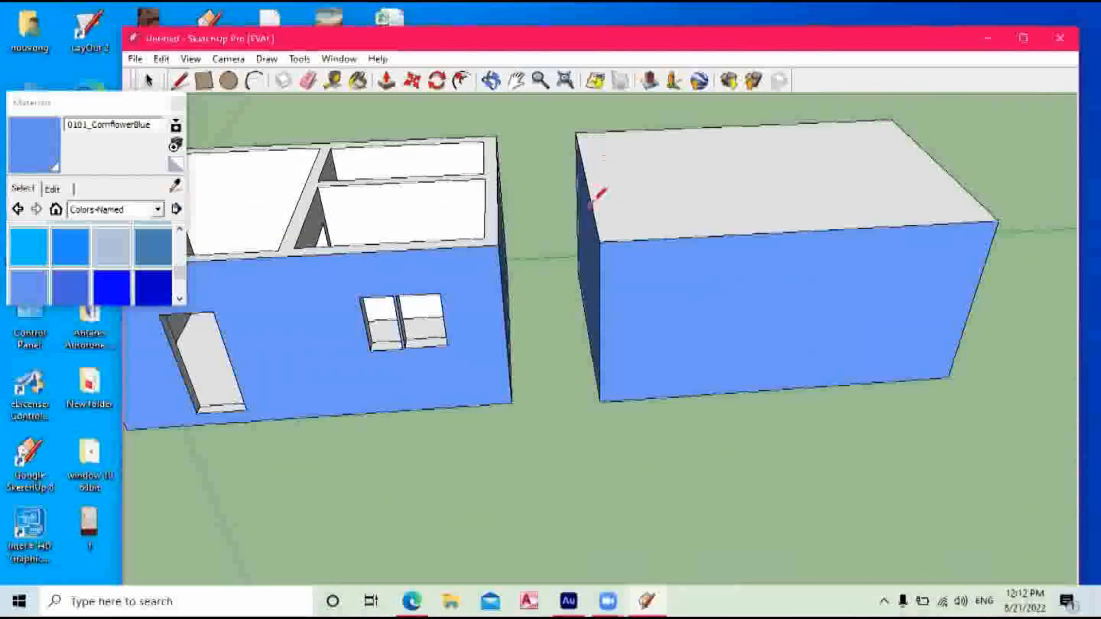
left_click(586, 180)
left_click(939, 164)
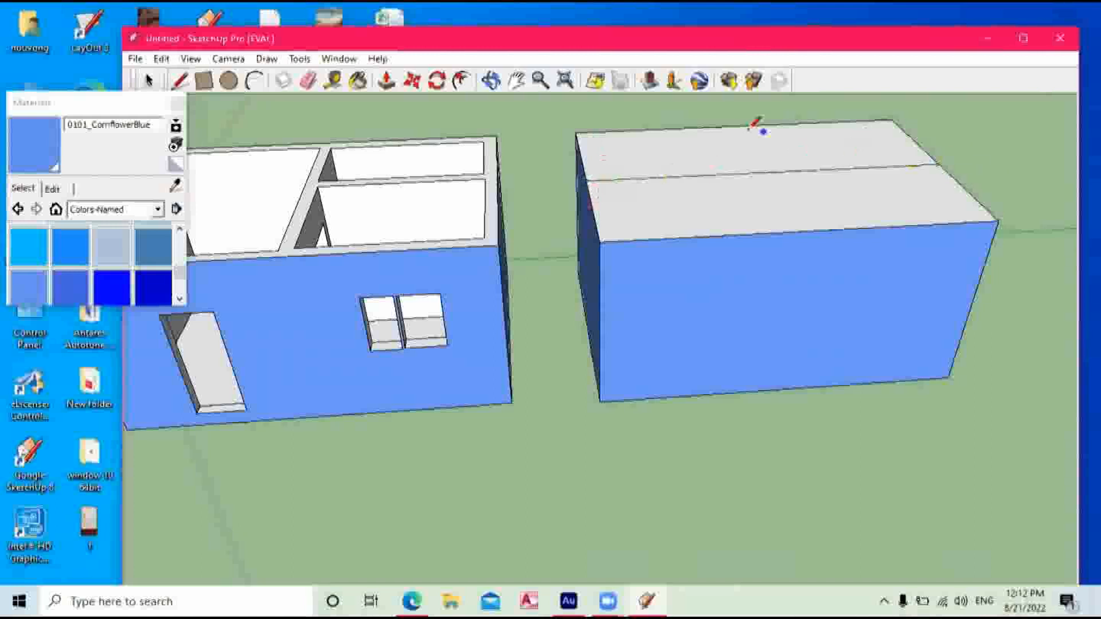
Draw diagonal lines from the four top corners to two points on the centre line and erase the centre line's outer ends.
left_click(703, 174)
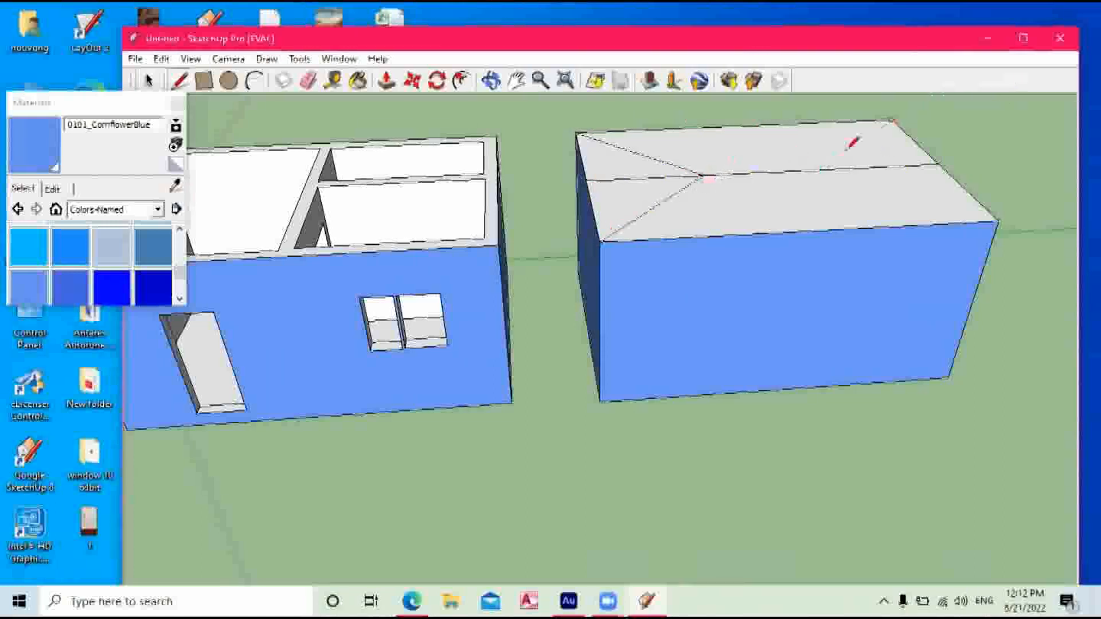
left_click(998, 221)
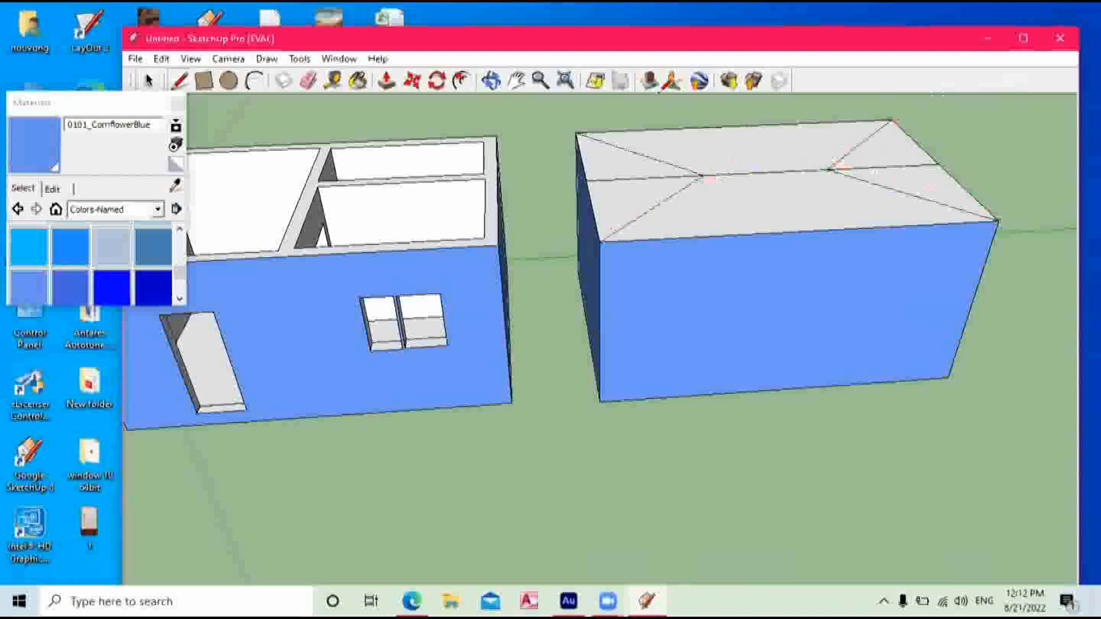
middle_click_drag(787, 247, 866, 308)
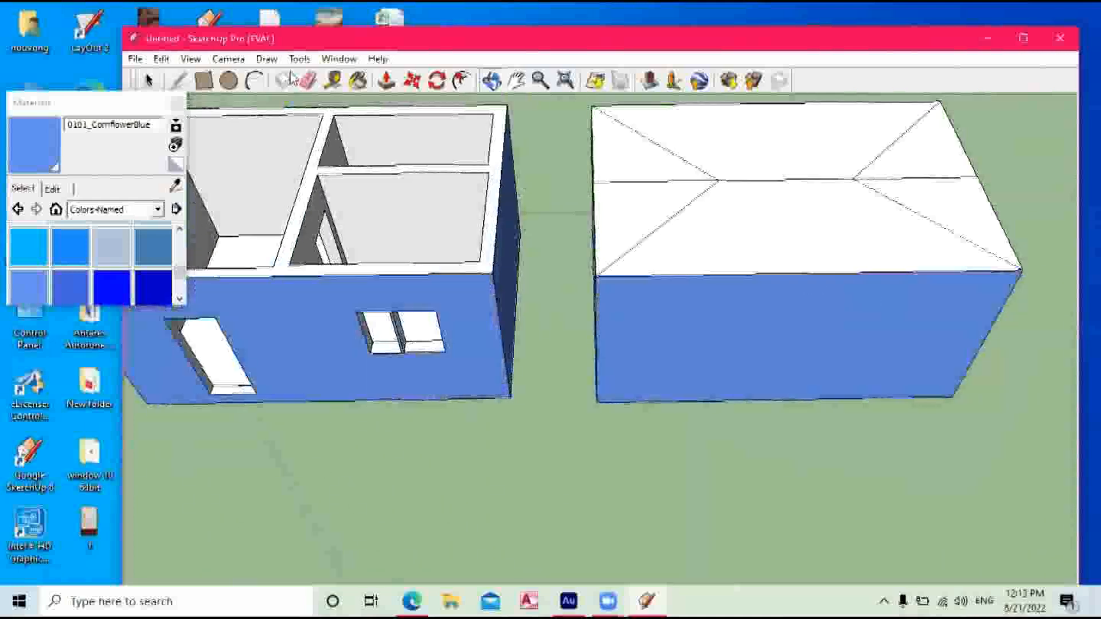
left_click(307, 81)
left_click(617, 181)
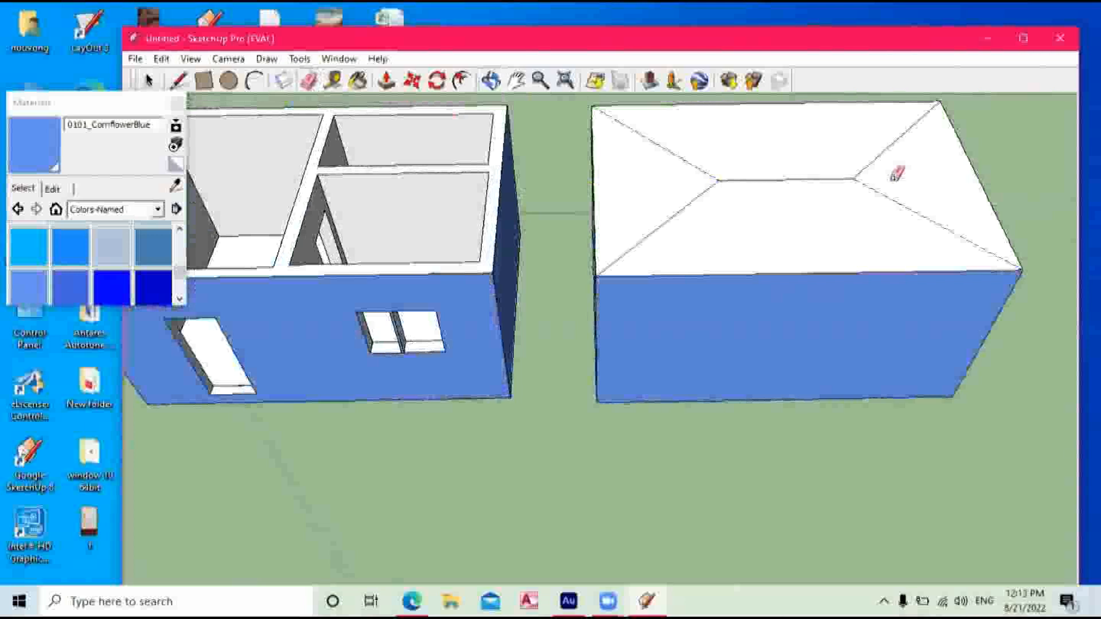
Move the remaining centre line straight up from the box's top face to form a low hip roof.
scroll(887, 214, "down", 3)
left_click(413, 82)
middle_click_drag(796, 247, 507, 153)
left_click(512, 81)
left_click_drag(677, 278, 560, 327)
scroll(561, 327, "up", 2)
scroll(591, 344, "up", 3)
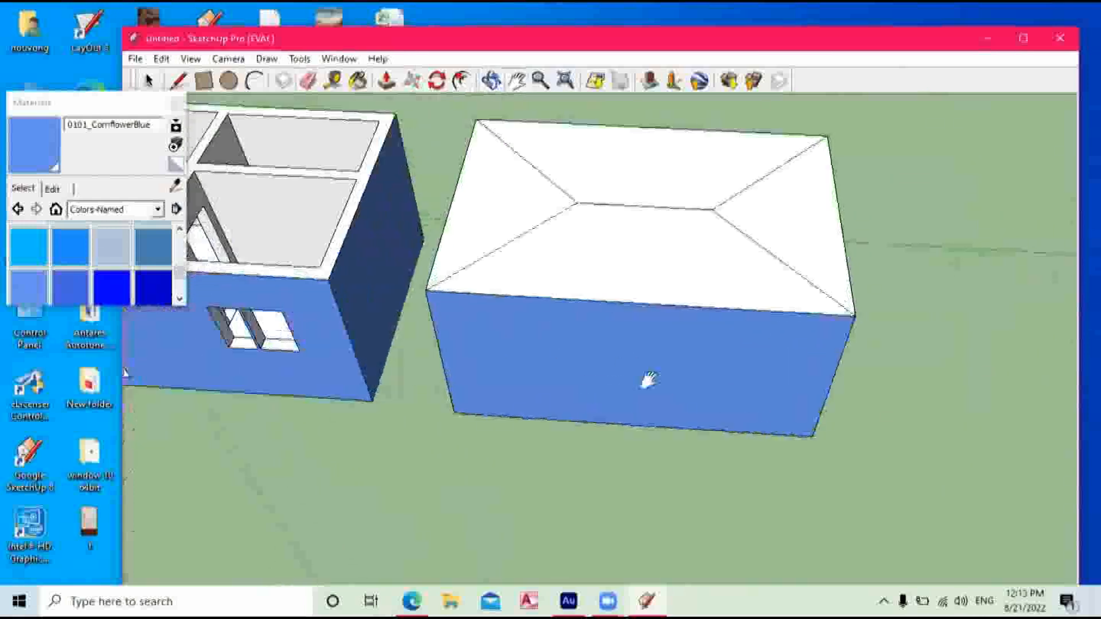
left_click(486, 82)
left_click_drag(595, 295, 602, 215)
left_click_drag(519, 265, 532, 288)
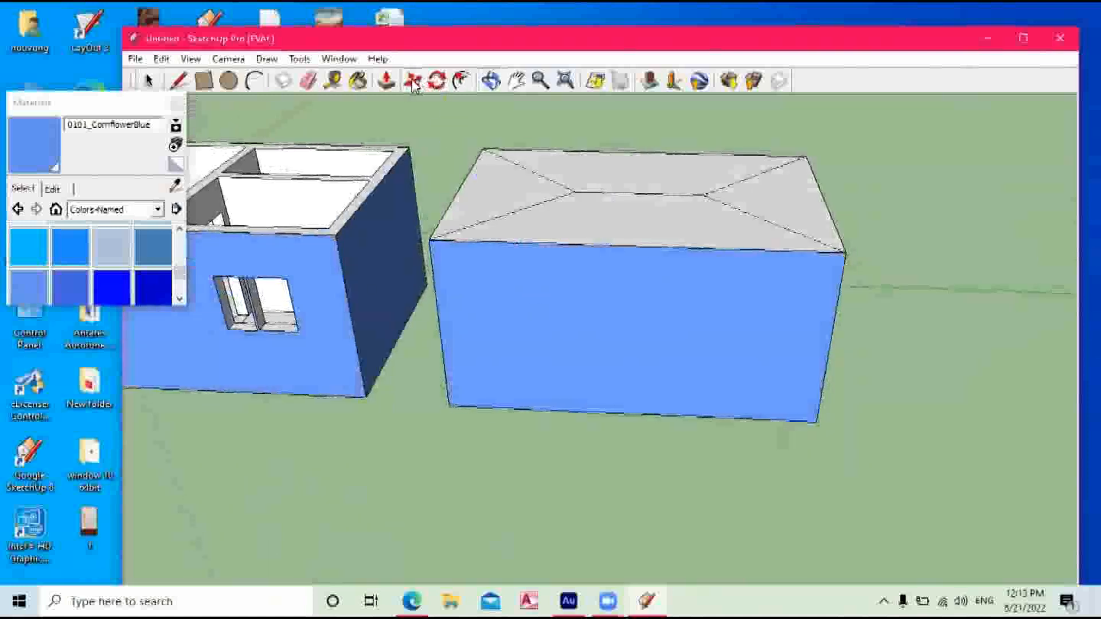
left_click(627, 192)
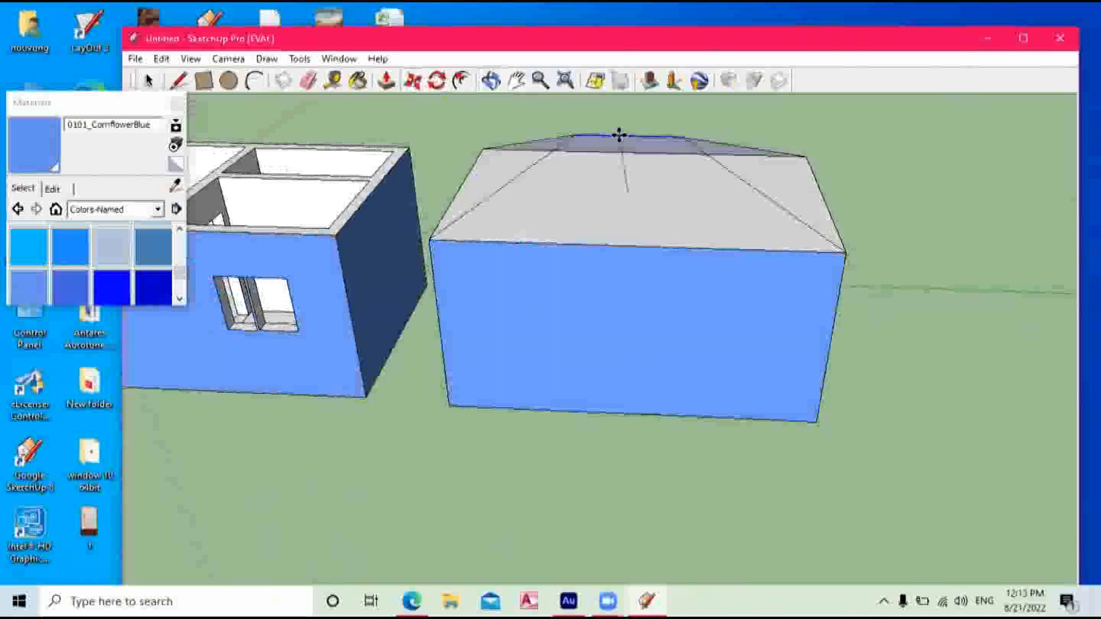
left_click(620, 142)
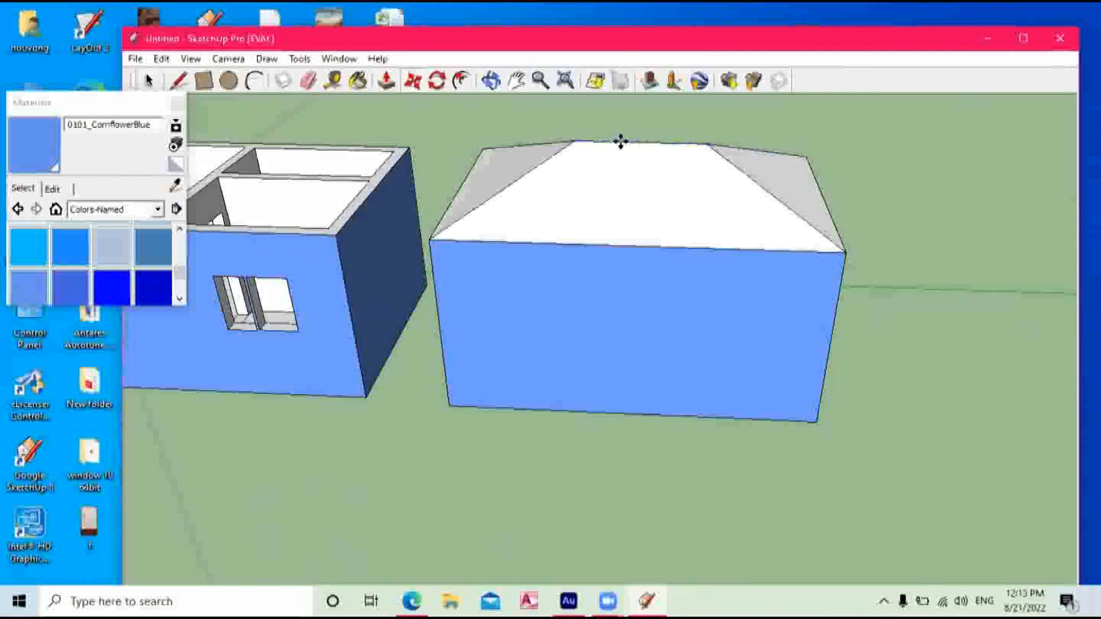
Raise the roof ridge further from the rear side to make the hip roof steeper.
left_click(490, 81)
left_click_drag(835, 262, 492, 290)
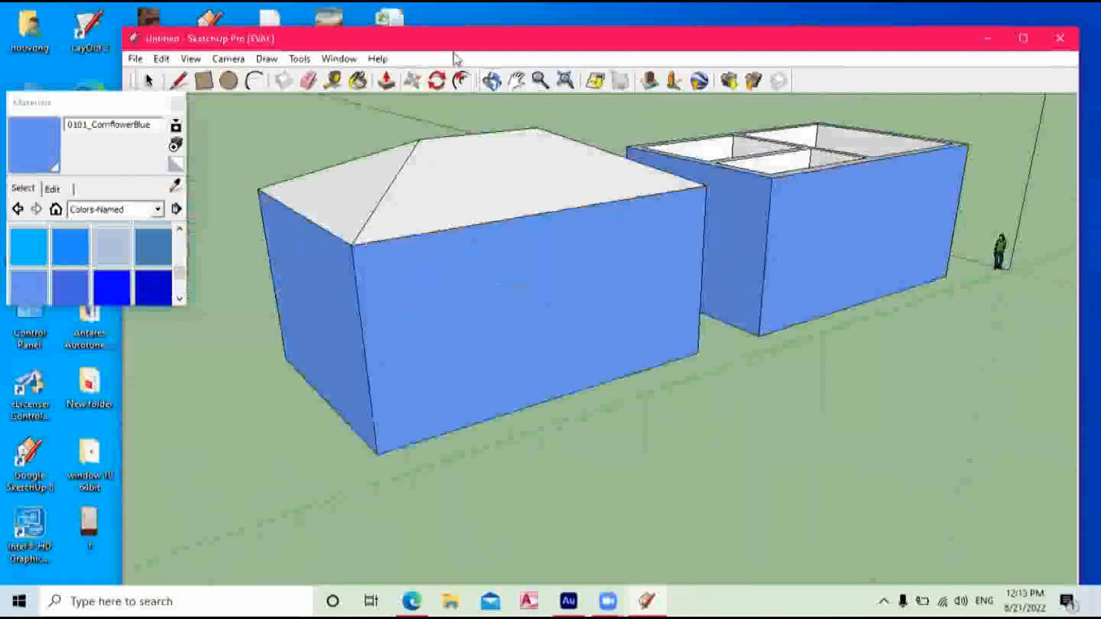
left_click(516, 82)
left_click_drag(603, 226, 611, 327)
left_click(492, 80)
left_click_drag(516, 258, 426, 109)
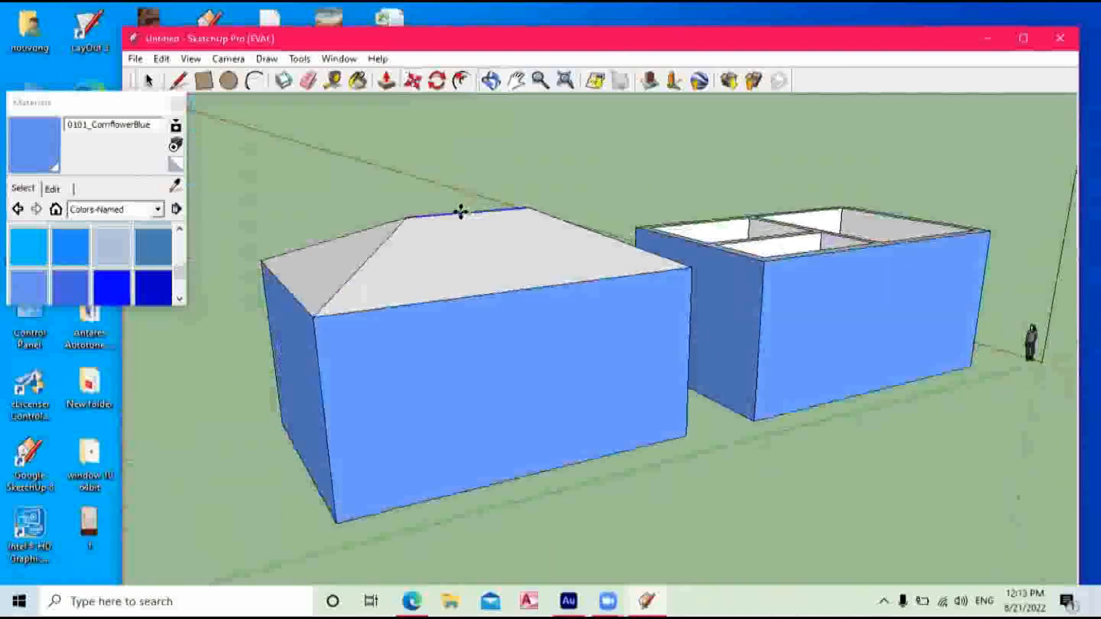
left_click_drag(459, 210, 459, 174)
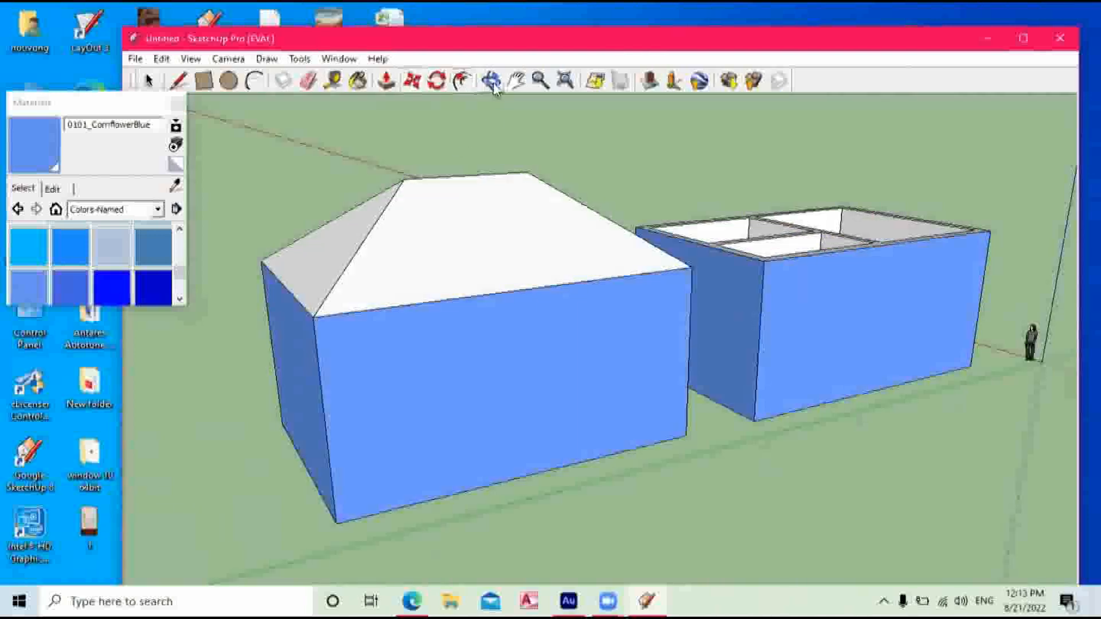
Nudge the roof ridge slightly higher and along the box's length, away from the three-room building.
middle_click_drag(640, 231, 530, 187)
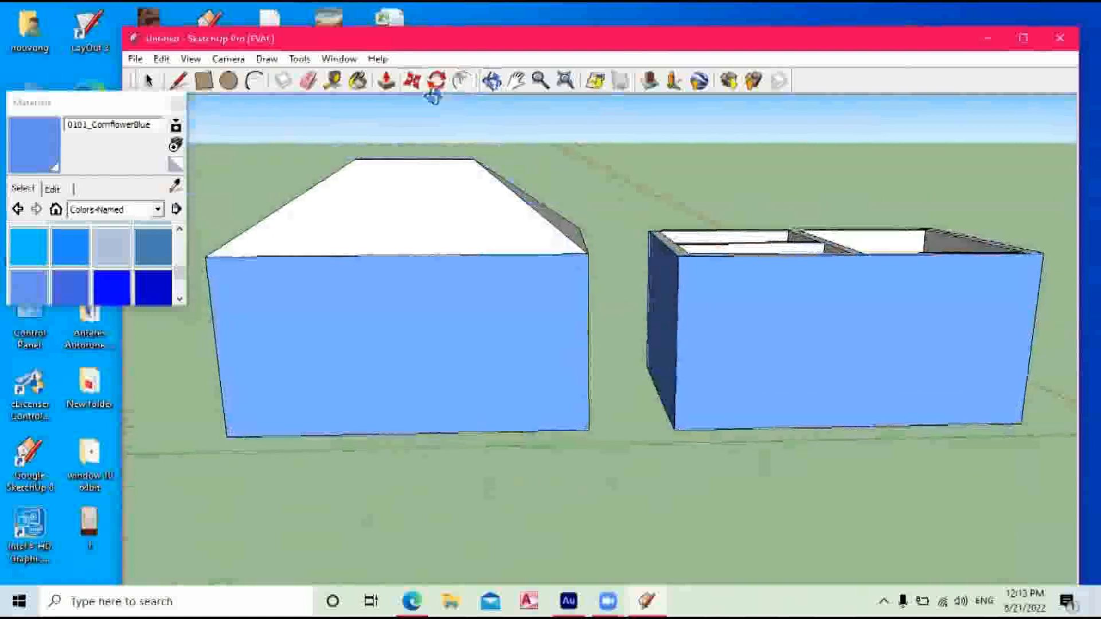
left_click(411, 158)
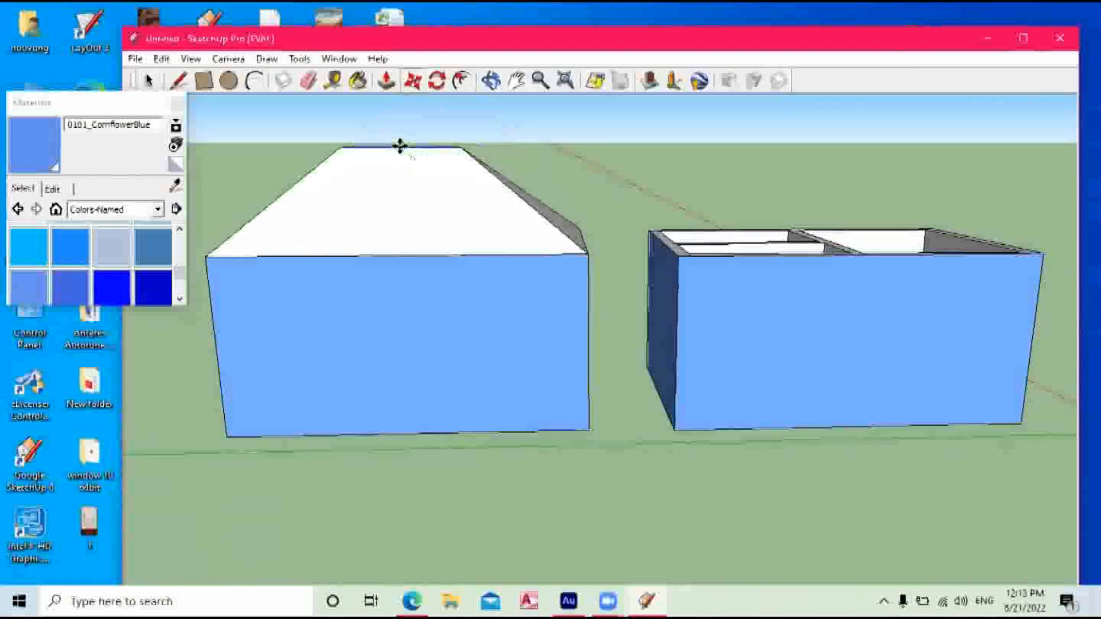
left_click(399, 146)
Move the roof ridge along the green axis towards the three-room building to centre it over the box's length.
left_click(491, 80)
left_click_drag(487, 172, 659, 172)
left_click(513, 84)
left_click_drag(628, 248, 444, 321)
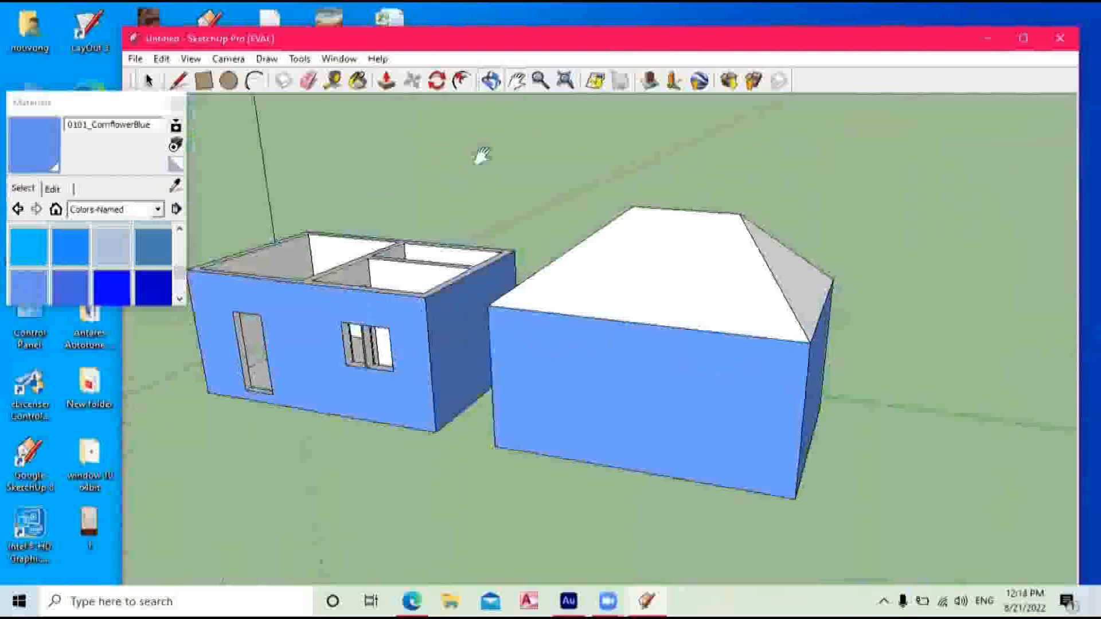
left_click_drag(685, 393, 625, 361)
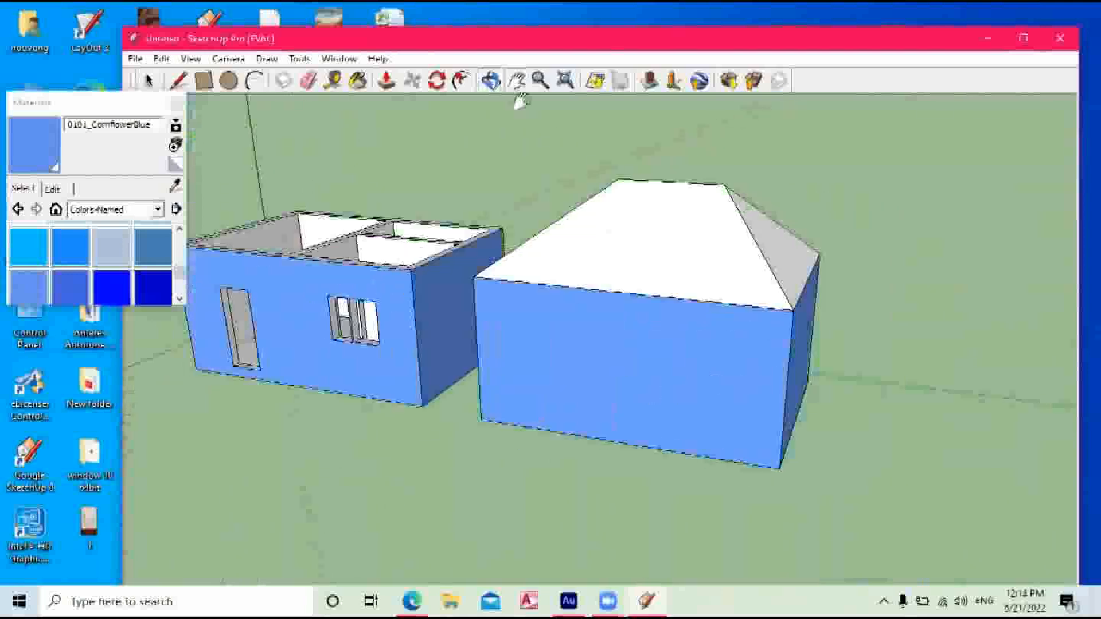
left_click_drag(522, 353, 645, 363)
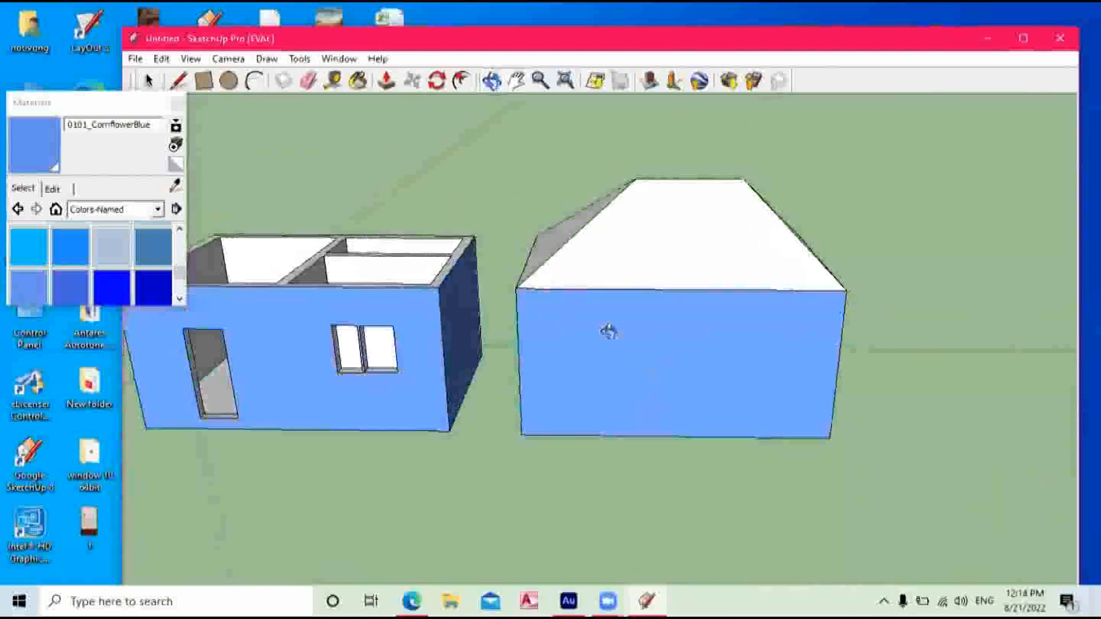
left_click(412, 81)
left_click_drag(686, 177, 670, 185)
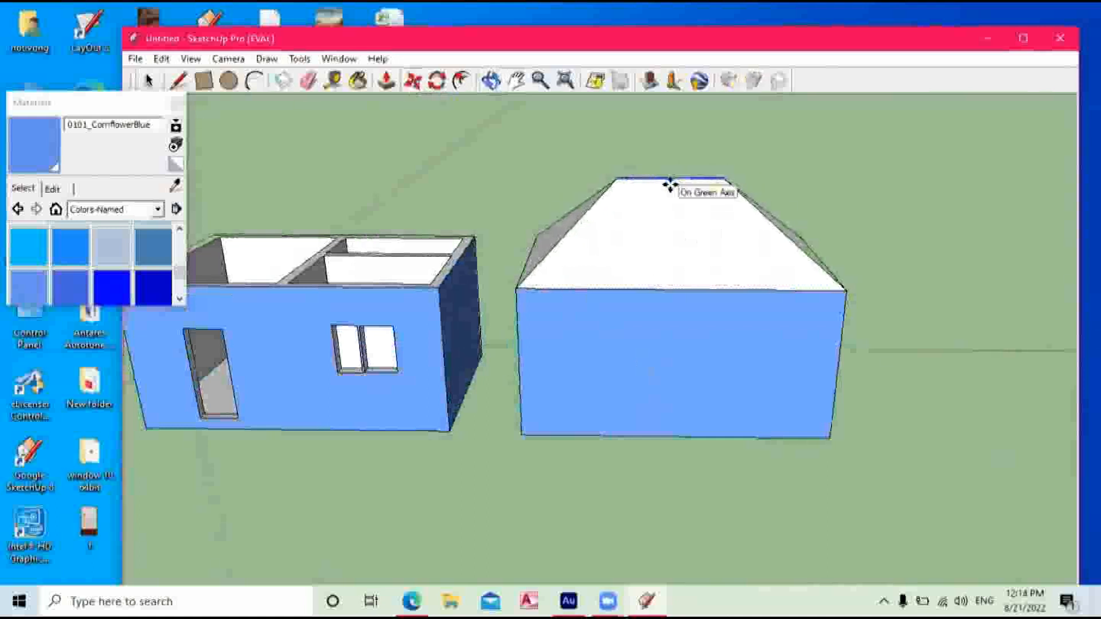
Inspect the ridge's offset from the box's end, and shift the ridge back towards the middle of the box.
left_click_drag(671, 184, 533, 118)
left_click(516, 83)
left_click(491, 82)
left_click_drag(633, 353, 167, 317)
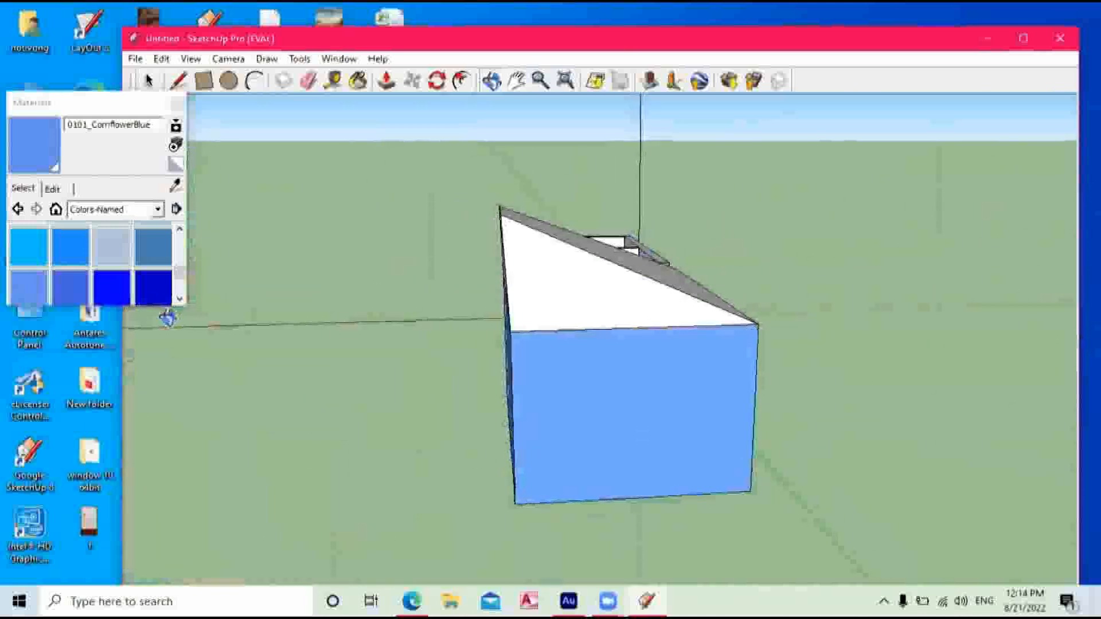
left_click_drag(507, 333, 608, 336)
scroll(843, 327, "up", 3)
left_click_drag(853, 322, 886, 273)
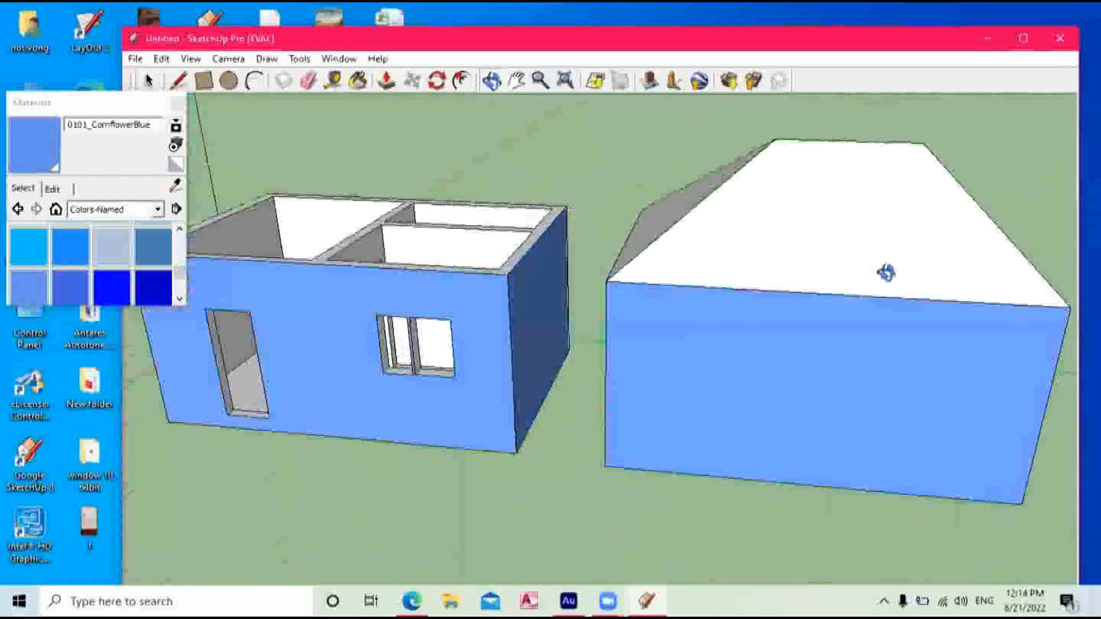
left_click(517, 84)
left_click_drag(773, 304, 450, 361)
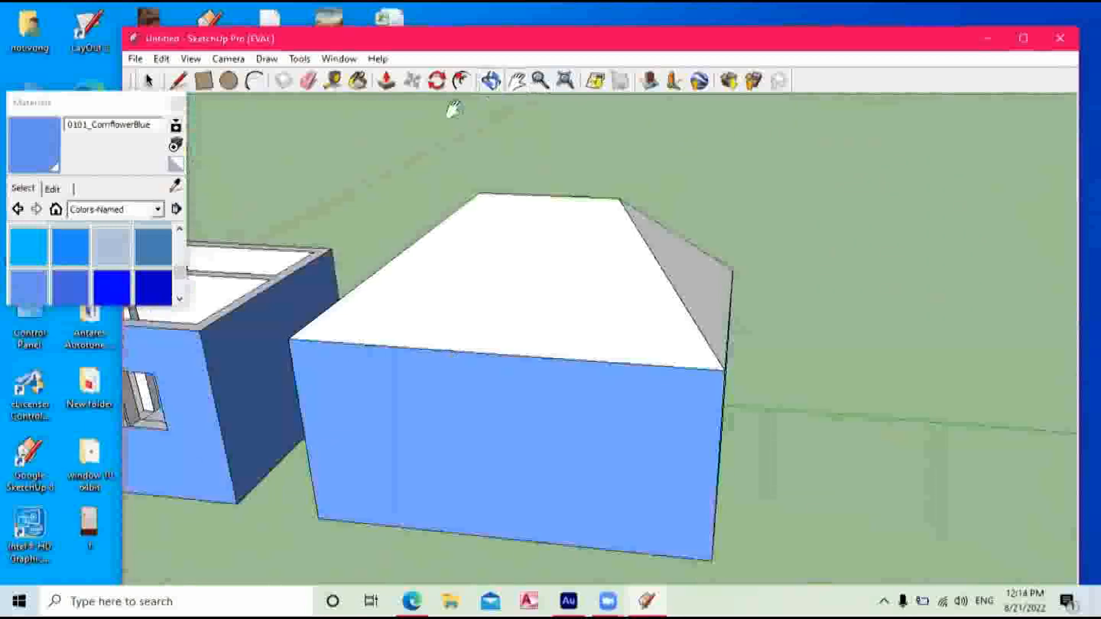
left_click_drag(578, 244, 478, 203)
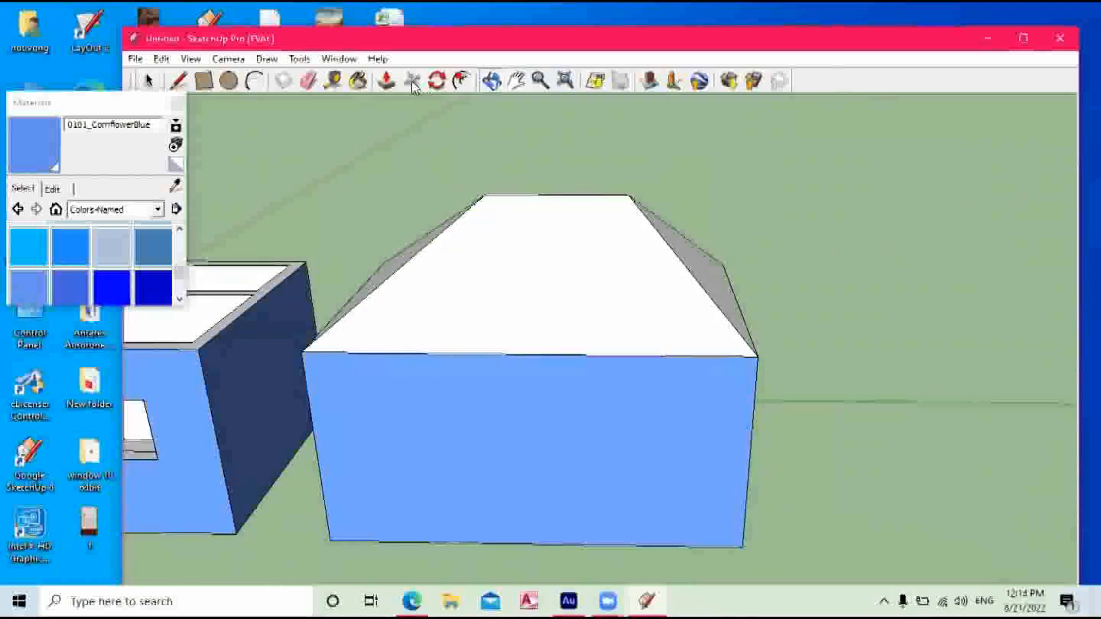
left_click_drag(554, 198, 528, 205)
Move the roof ridge slightly further towards the three-room building, keeping it above the middle of the box.
left_click(490, 81)
left_click_drag(597, 329, 561, 373)
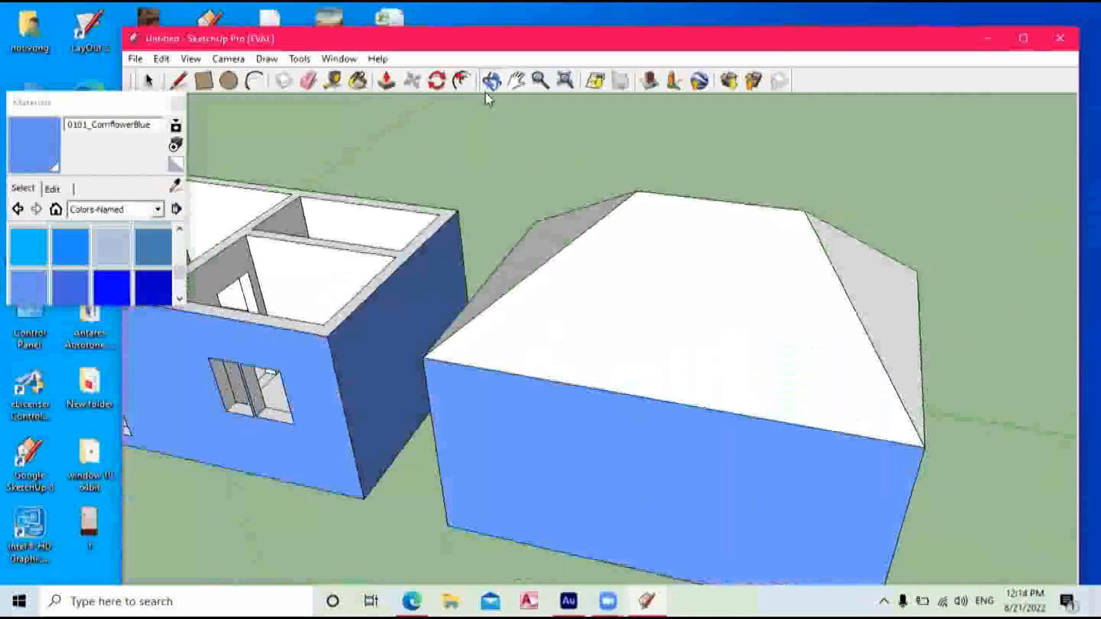
left_click(413, 81)
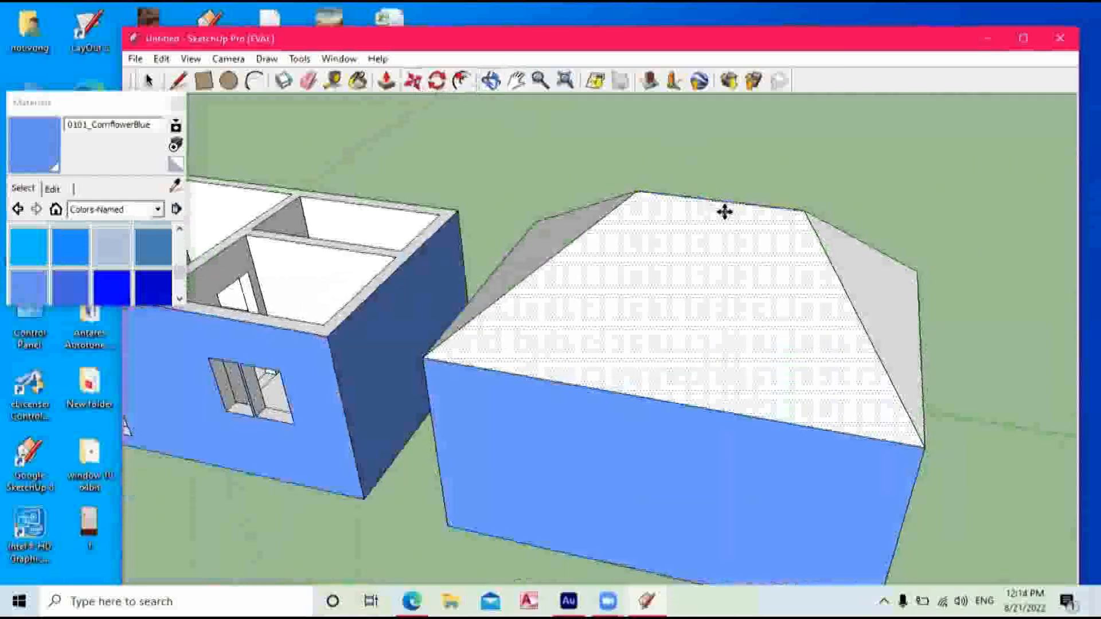
left_click_drag(716, 200, 699, 209)
left_click(699, 209)
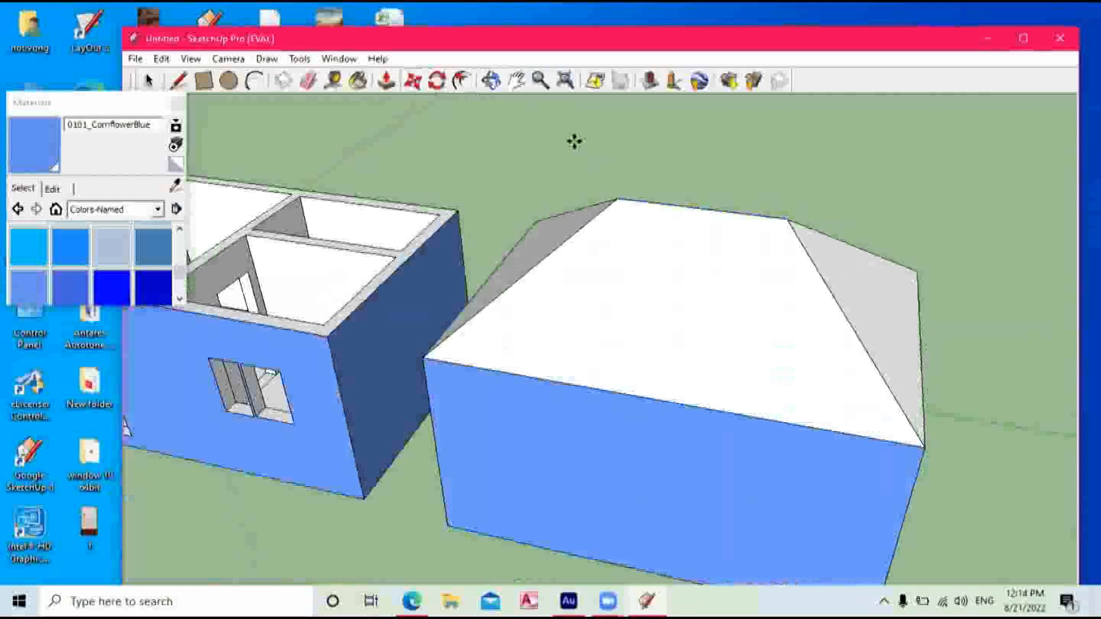
Adjust the roof ridge slightly from the box's end and lower it from the front to make the roof less steep.
middle_click_drag(903, 337, 503, 233)
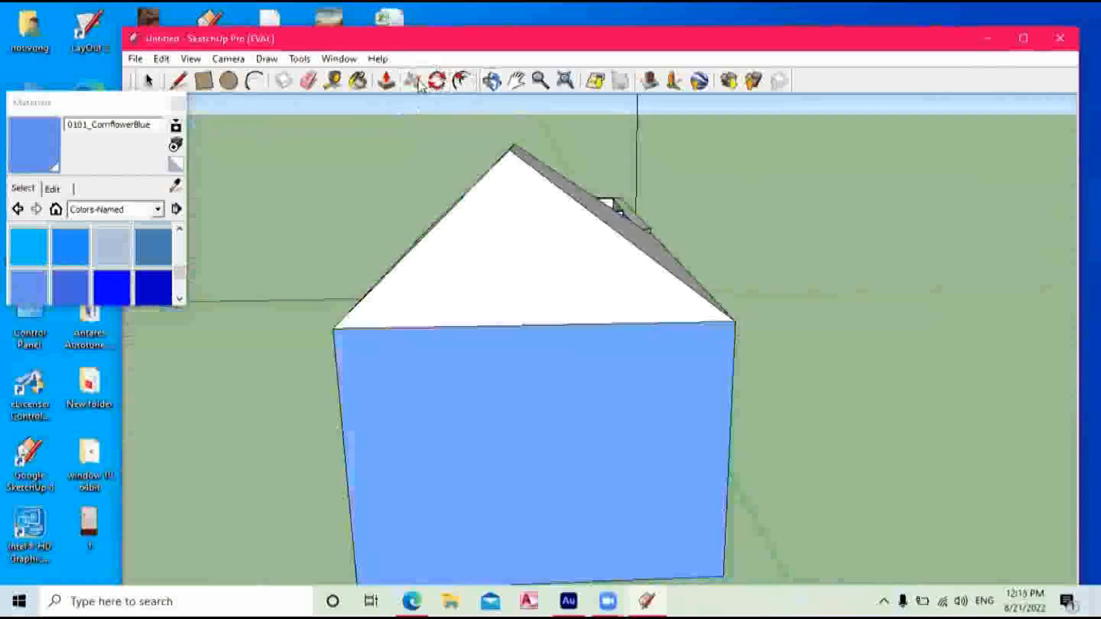
left_click(513, 146)
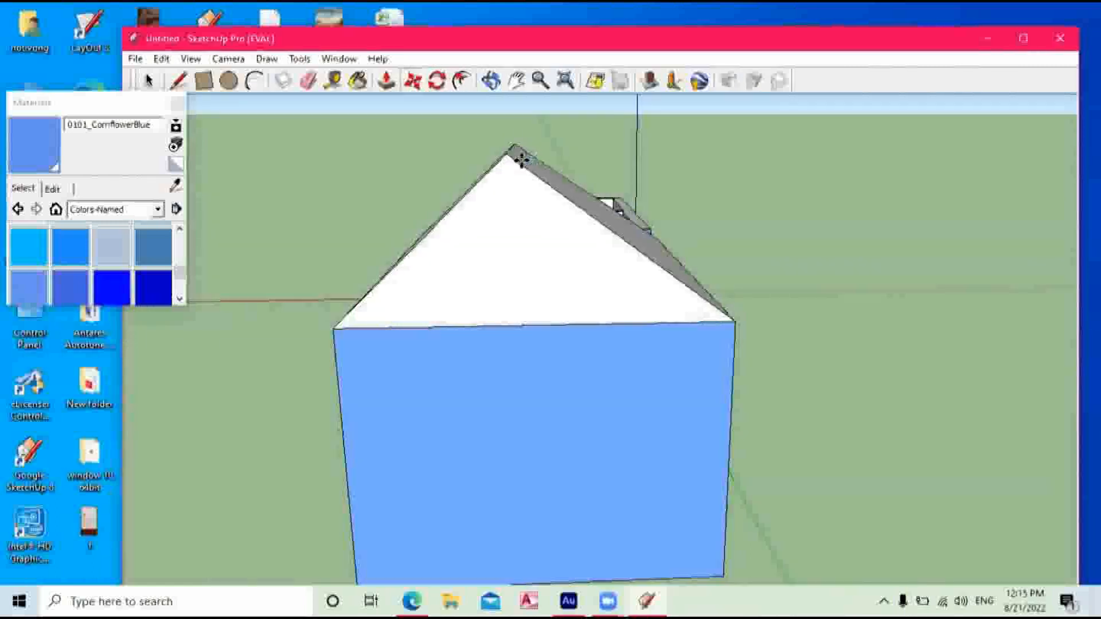
left_click(514, 165)
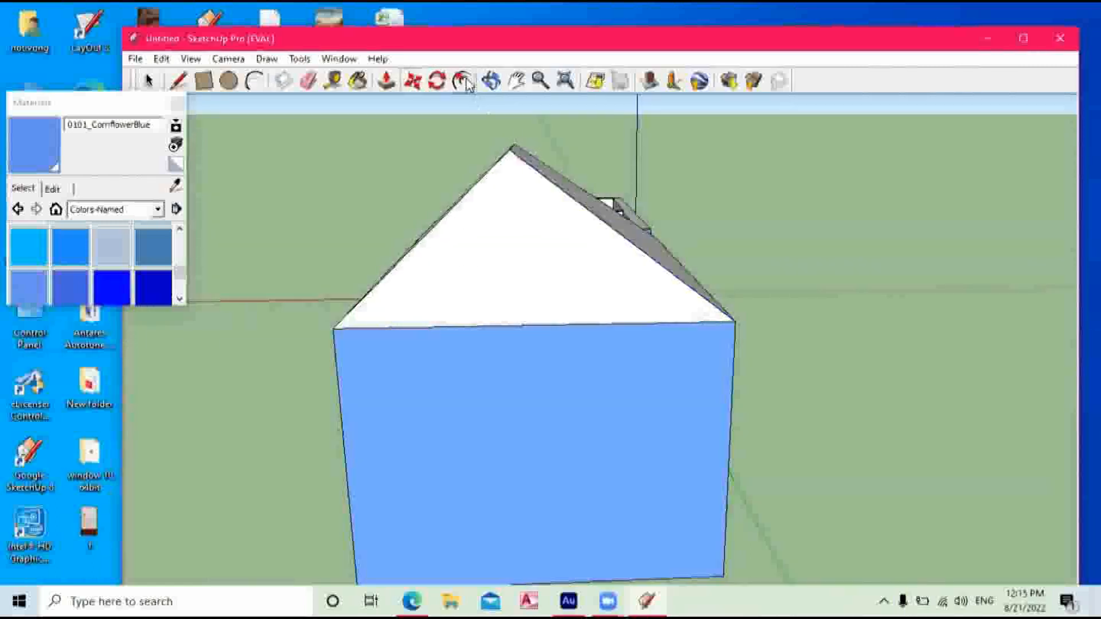
left_click(490, 80)
left_click_drag(516, 200, 997, 231)
left_click(412, 80)
left_click(824, 154)
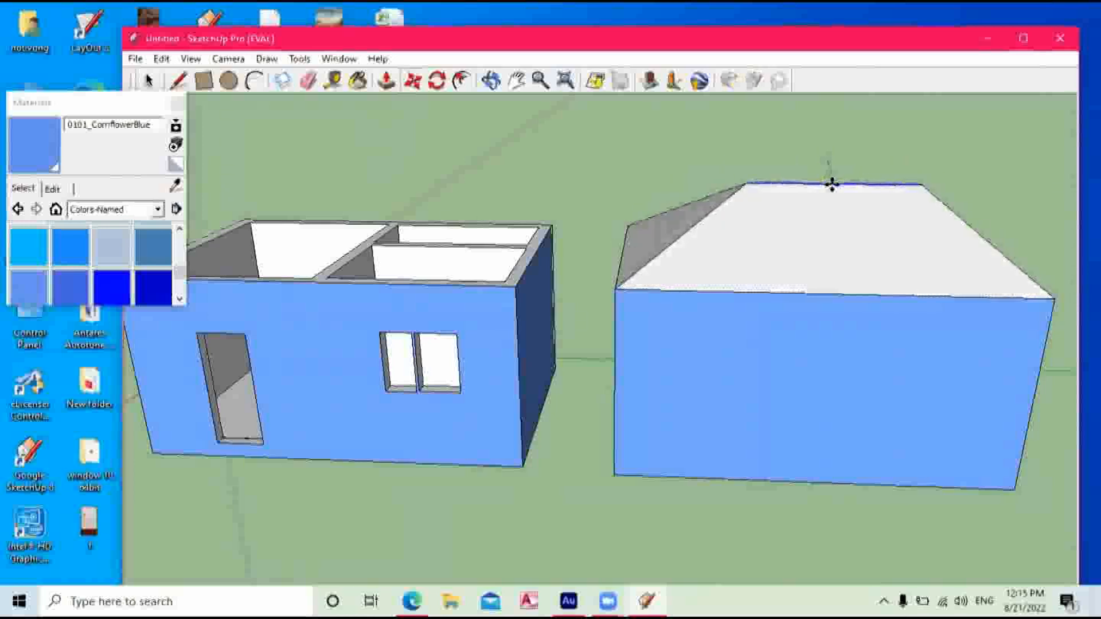
left_click(826, 186)
Move the roof ridge sideways to centre it across the box's width, so both slopes match in the end view.
left_click(490, 81)
left_click_drag(499, 184, 622, 321)
left_click(412, 80)
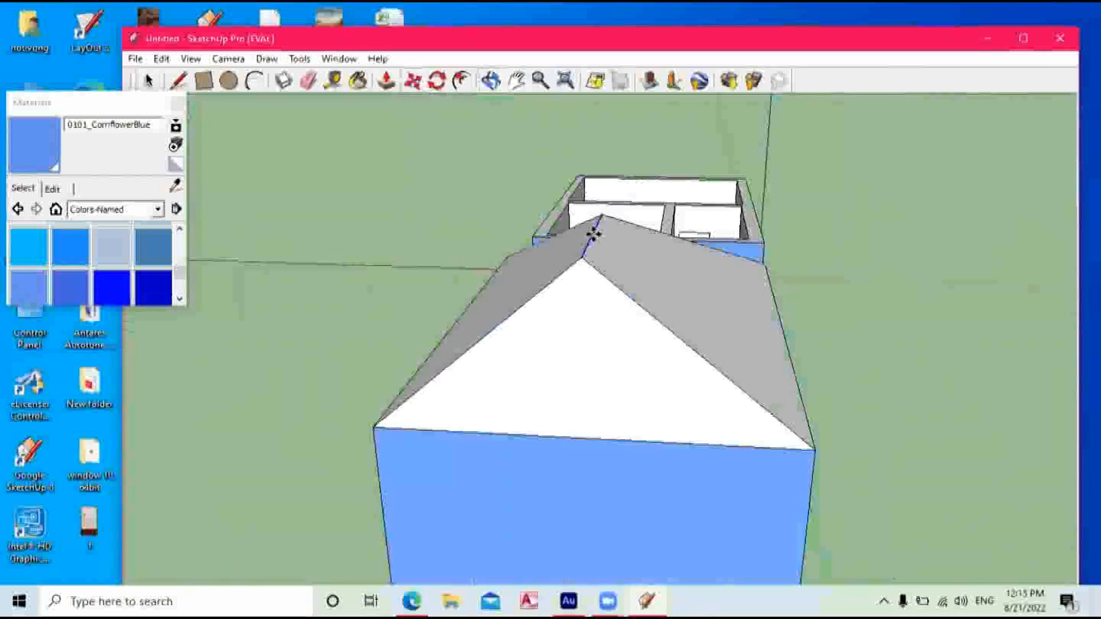
left_click(593, 234)
left_click(616, 244)
left_click_drag(500, 114, 637, 248)
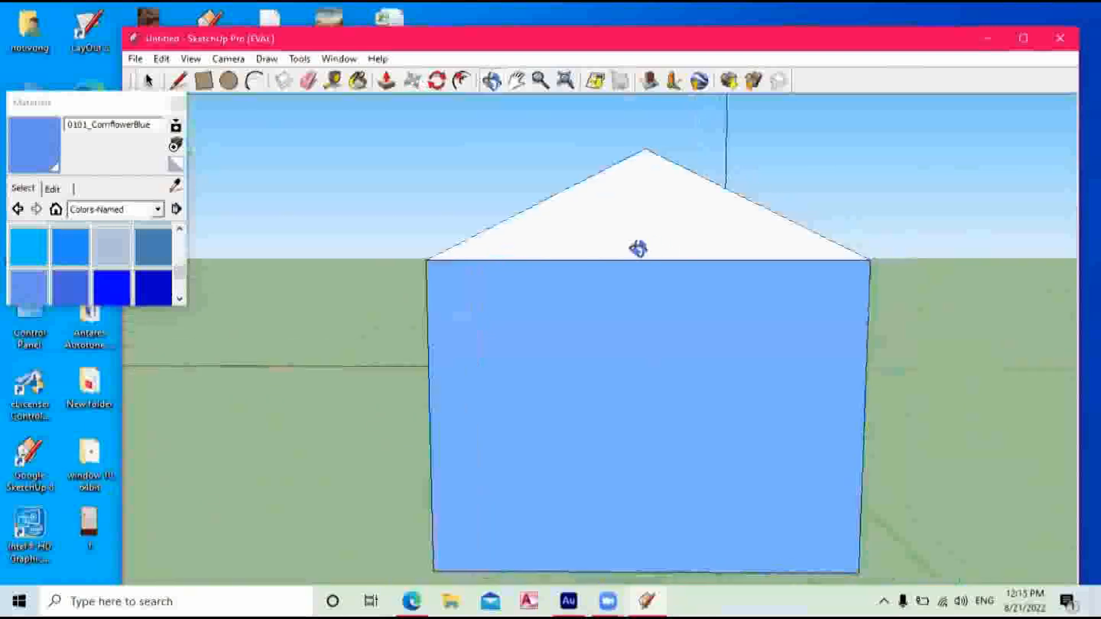
Move the roof ridge towards the three-room building and slightly downward, working from the front of the blue box.
left_click_drag(774, 320, 923, 203)
left_click(516, 80)
left_click_drag(774, 253, 470, 351)
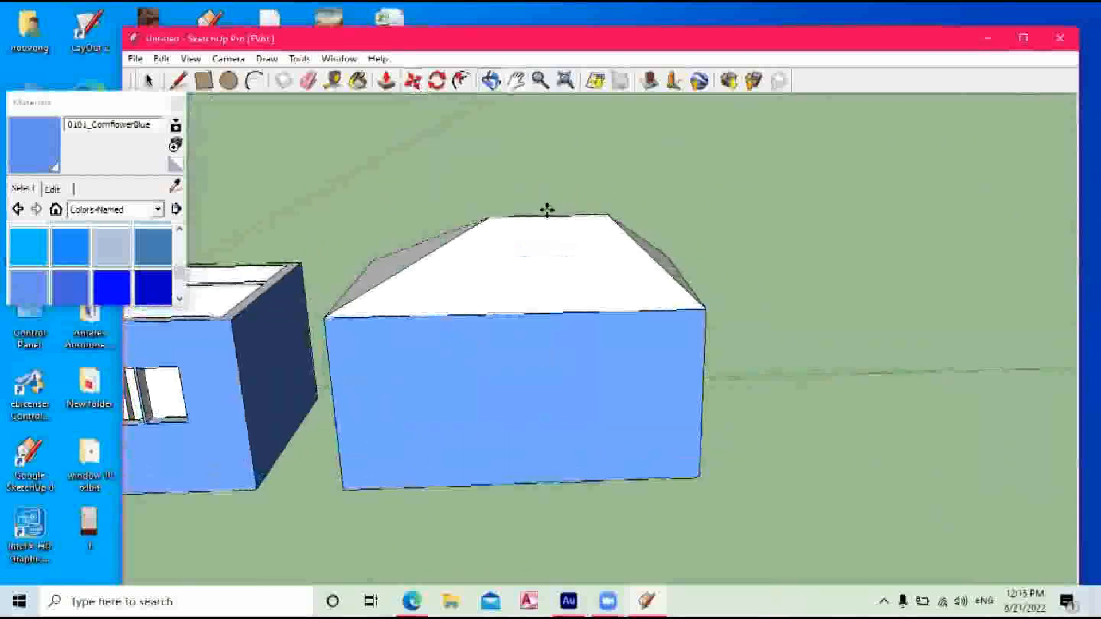
left_click_drag(548, 216, 521, 227)
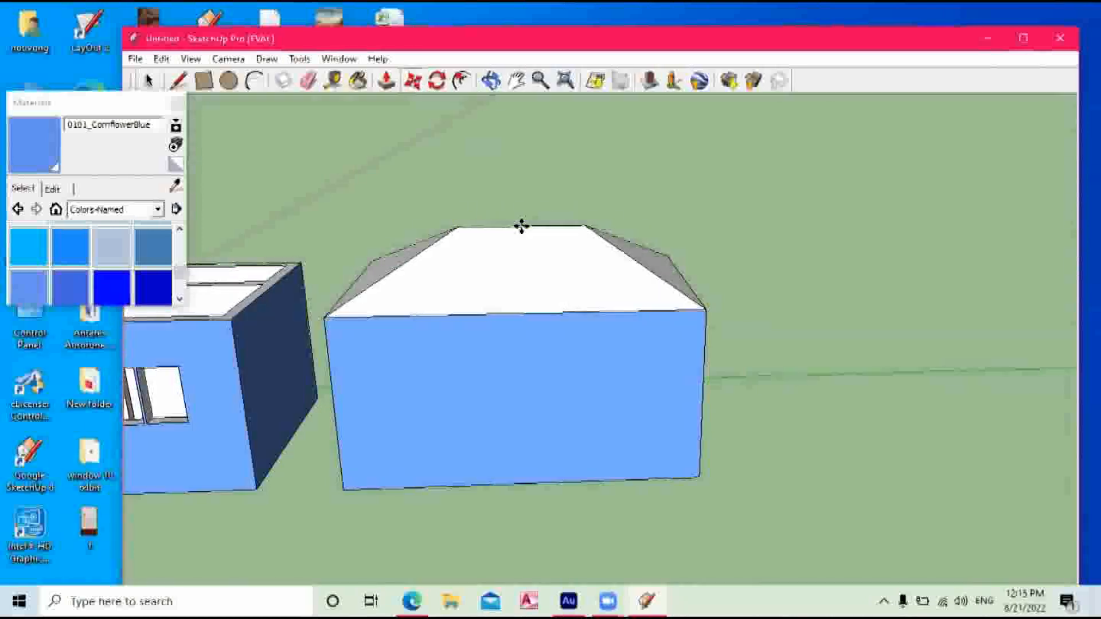
Shift the roof ridge further towards the three-room building, from the back and the front, to centre it along the box's length.
left_click(490, 80)
left_click_drag(614, 234, 320, 340)
left_click(420, 84)
left_click_drag(477, 258, 513, 269)
left_click(492, 81)
left_click_drag(504, 144, 762, 254)
left_click(414, 83)
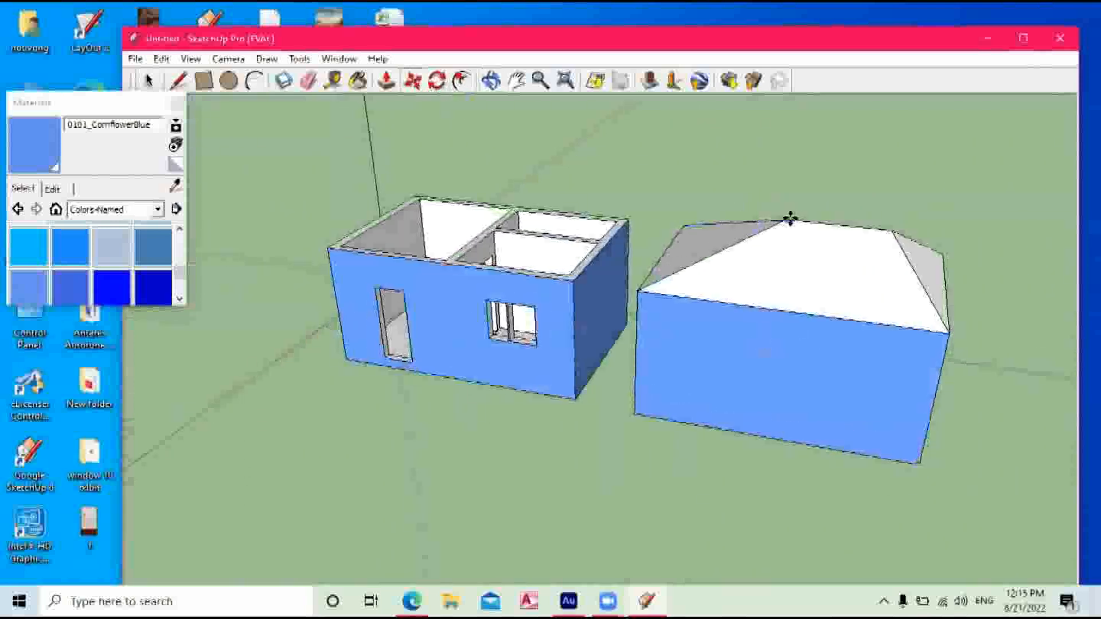
left_click_drag(818, 223, 786, 225)
Draw lines just below the eaves across the box's front wall and the end wall facing the three-room building.
left_click(519, 86)
left_click_drag(683, 245, 559, 250)
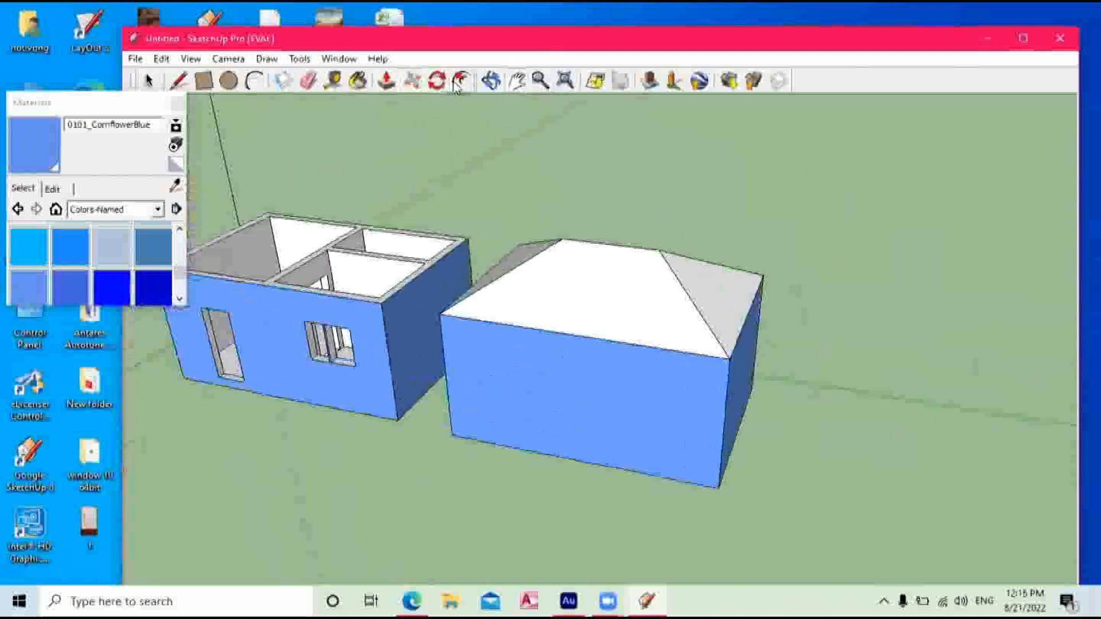
middle_click_drag(537, 125, 760, 255)
middle_click_drag(568, 391, 592, 381)
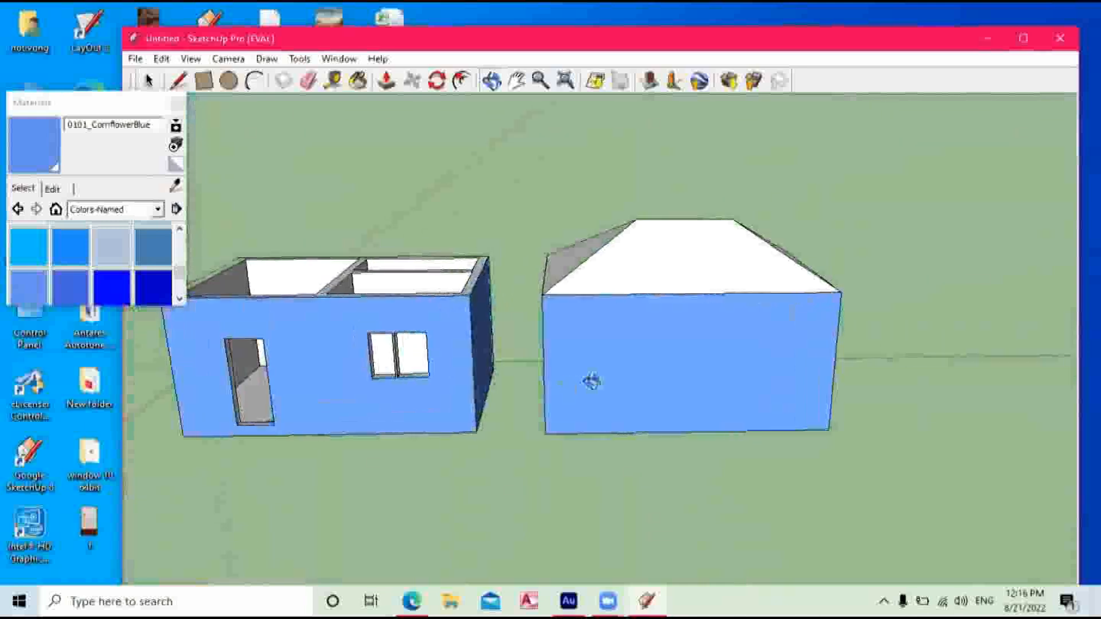
scroll(592, 381, "up", 4)
middle_click_drag(700, 326, 843, 322)
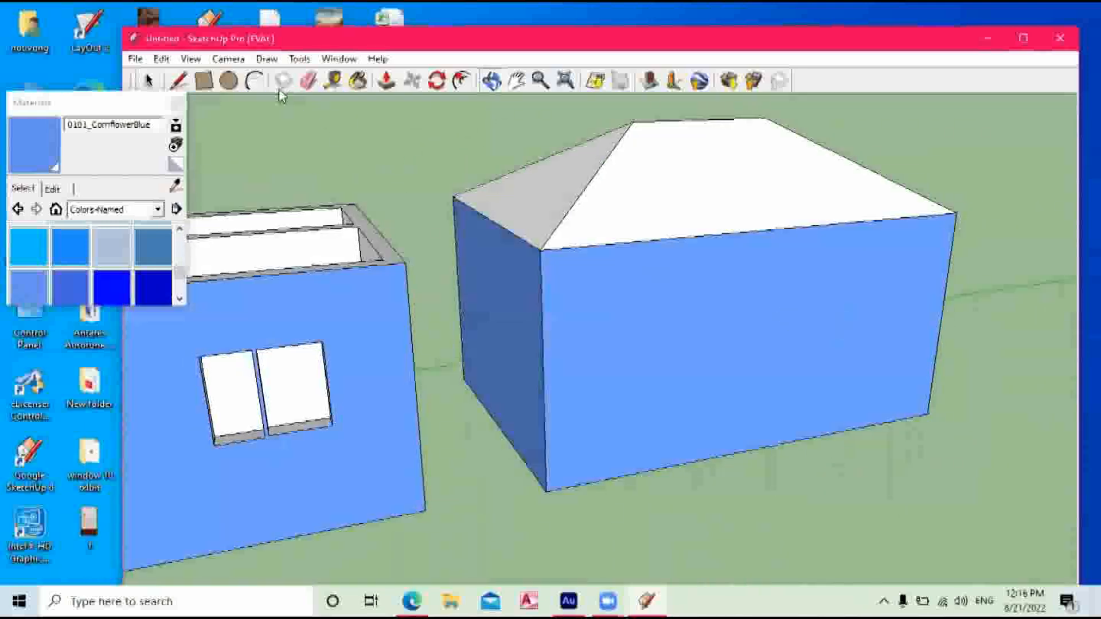
left_click(181, 82)
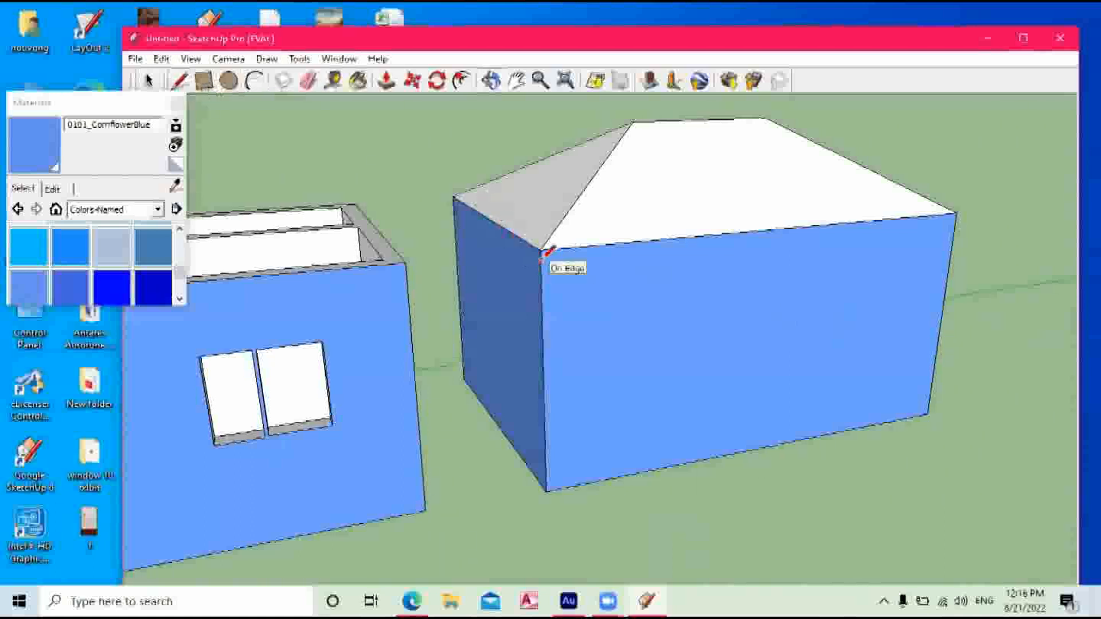
left_click(542, 264)
left_click(954, 225)
left_click(539, 263)
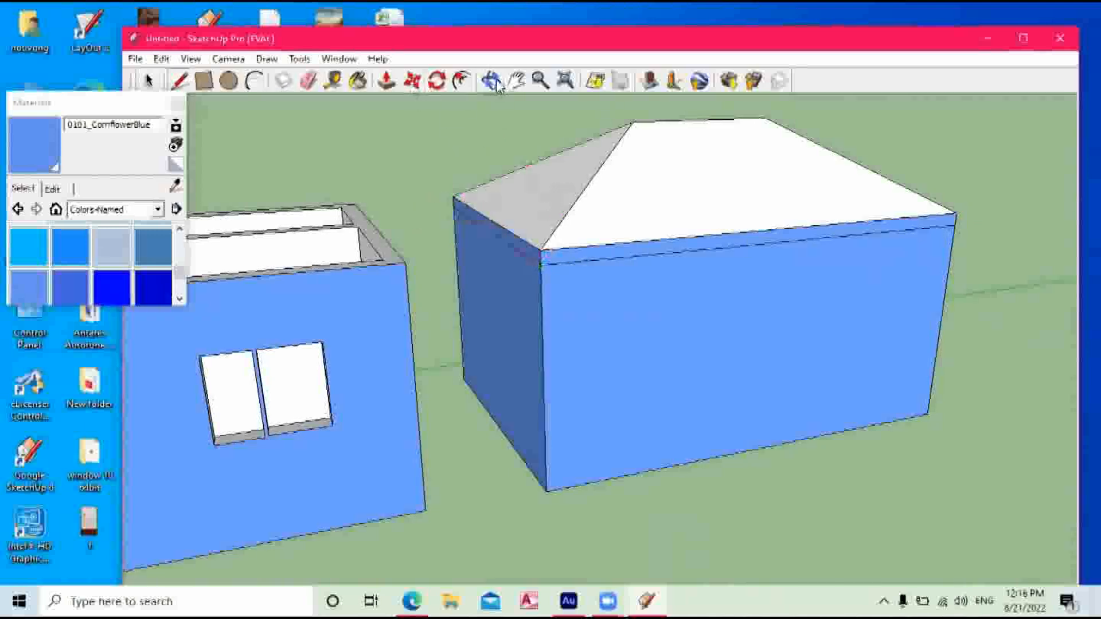
Continue the line below the eaves around the box's far end wall and back wall.
middle_click_drag(945, 343, 647, 367)
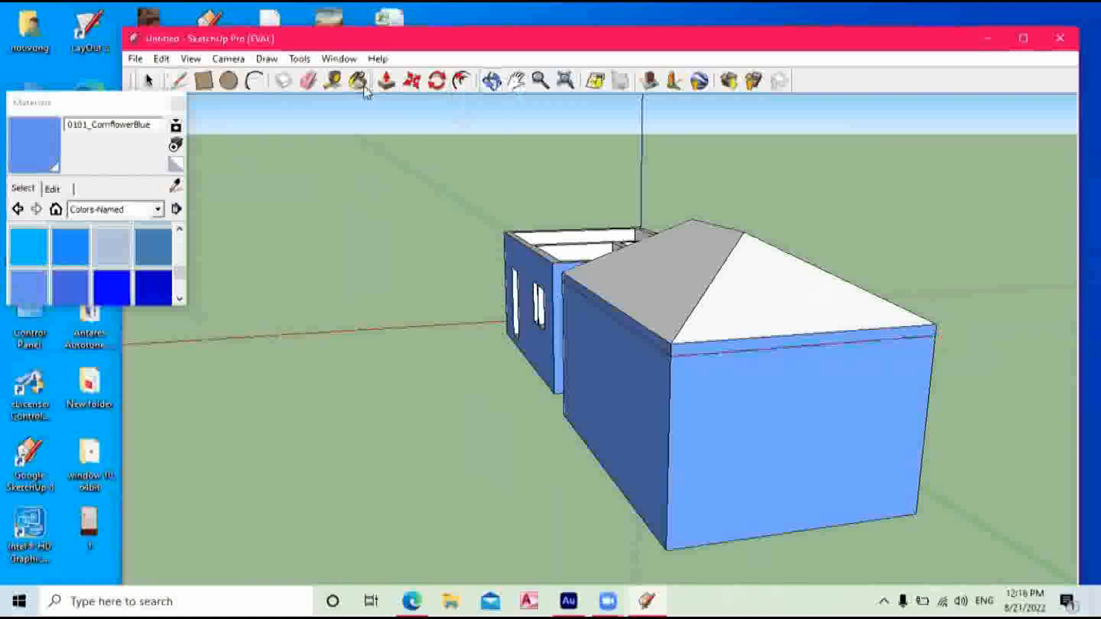
middle_click_drag(809, 348, 484, 329)
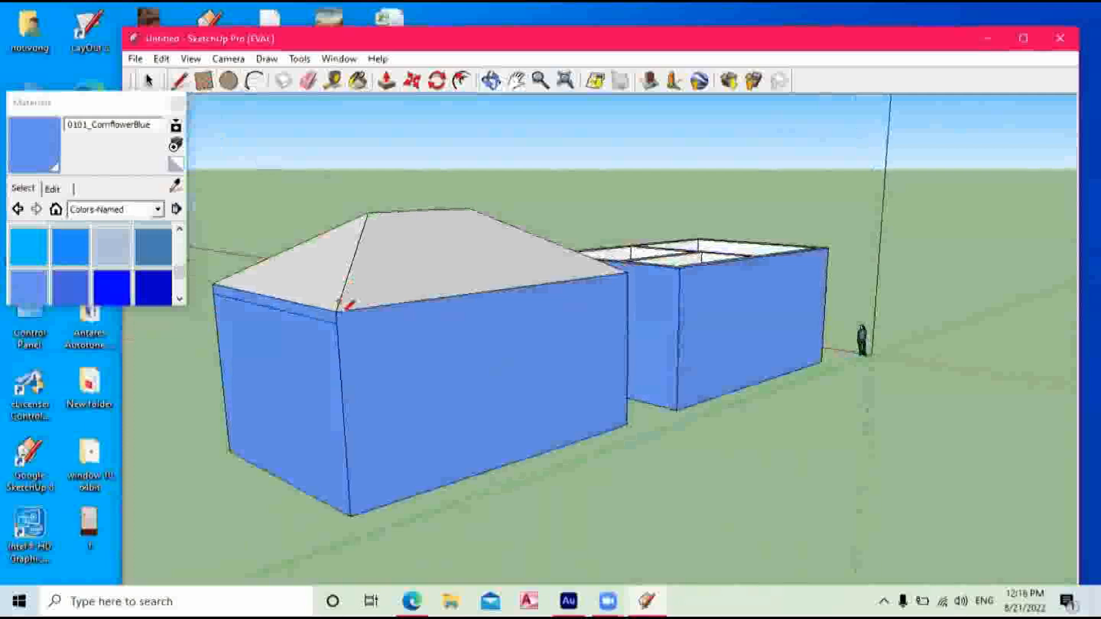
left_click(629, 279)
Paint the hip roof's front slope and the adjoining end slope with the Roofing_Shingles_Multi material.
middle_click_drag(483, 337, 682, 350)
left_click(360, 82)
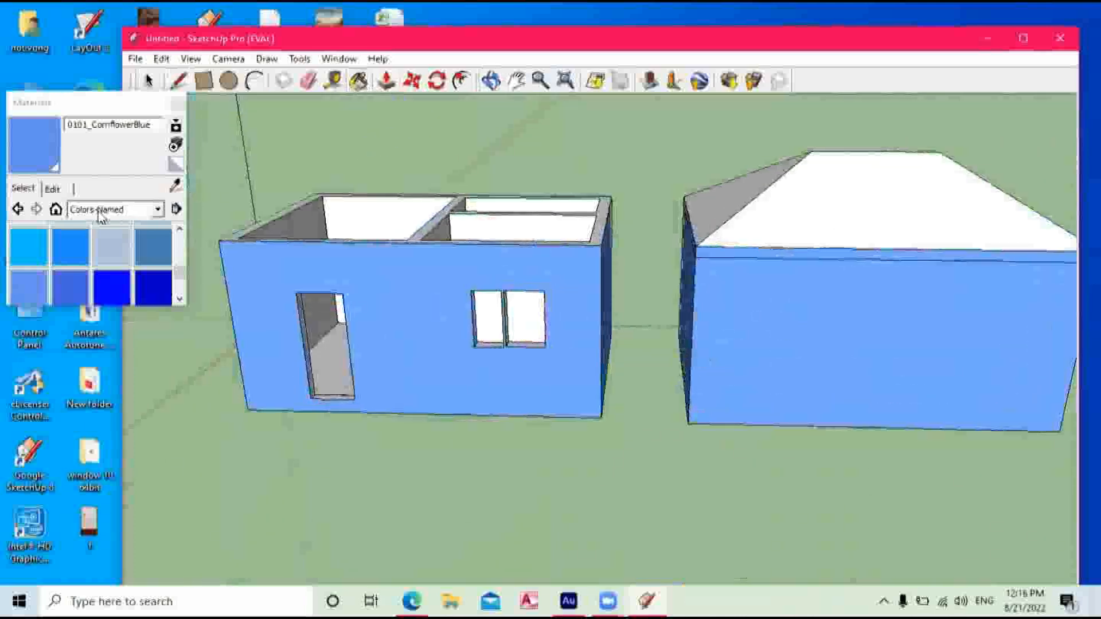
left_click(158, 210)
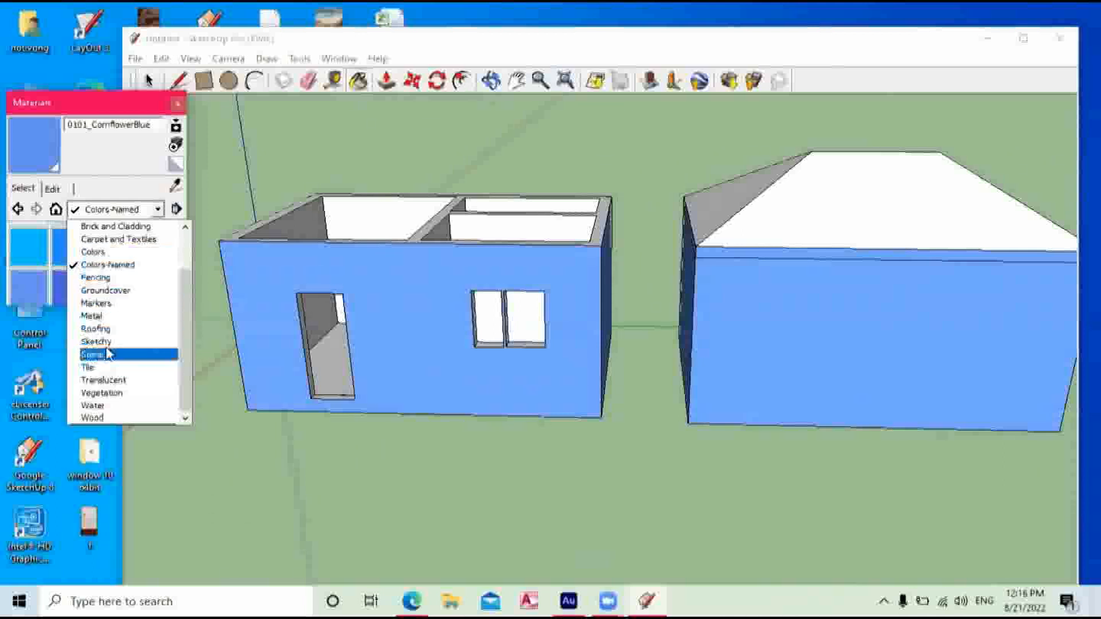
left_click(97, 328)
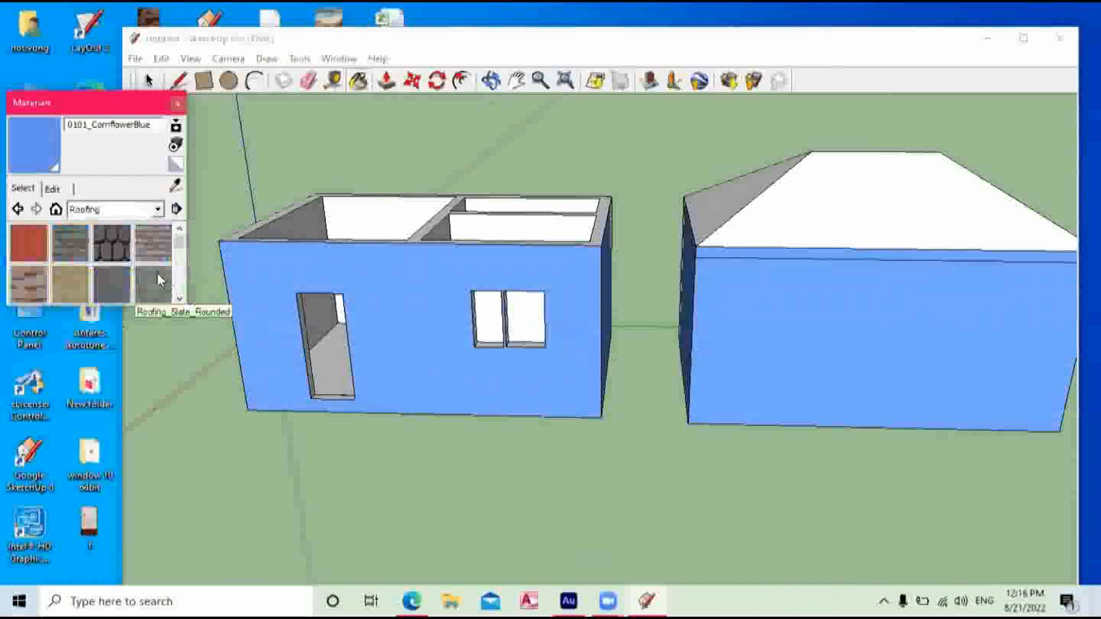
left_click(153, 243)
left_click(872, 192)
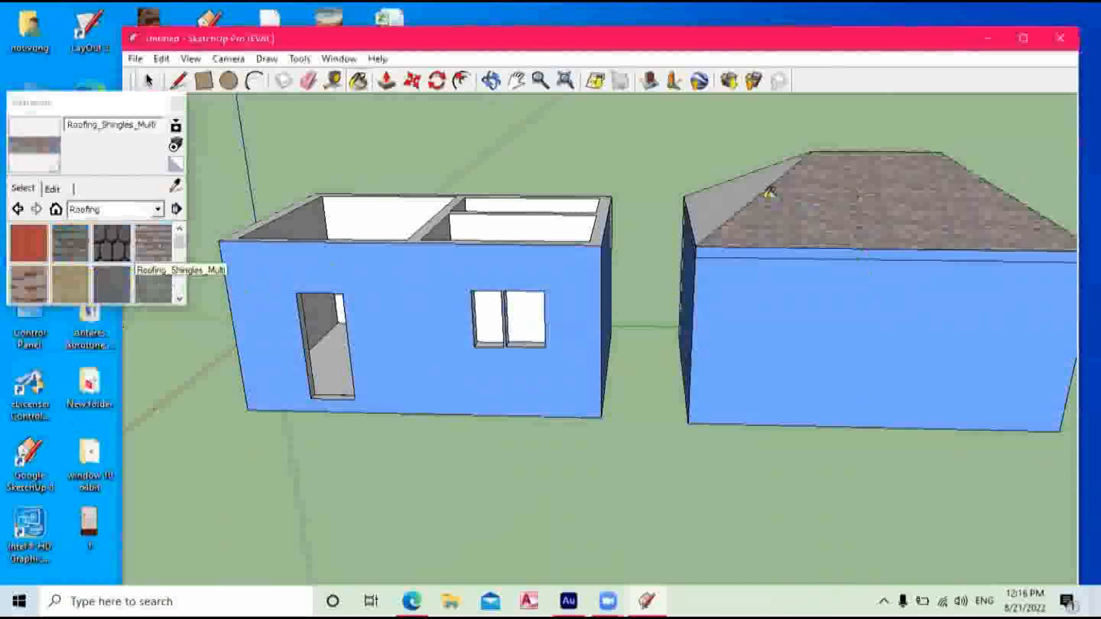
left_click(739, 181)
Apply the same shingle material to the roof's far end slope and back slope.
left_click(491, 81)
mouse_move(883, 241)
left_mouse_down()
mouse_move(912, 233)
mouse_move(493, 217)
left_mouse_up()
left_click(579, 342)
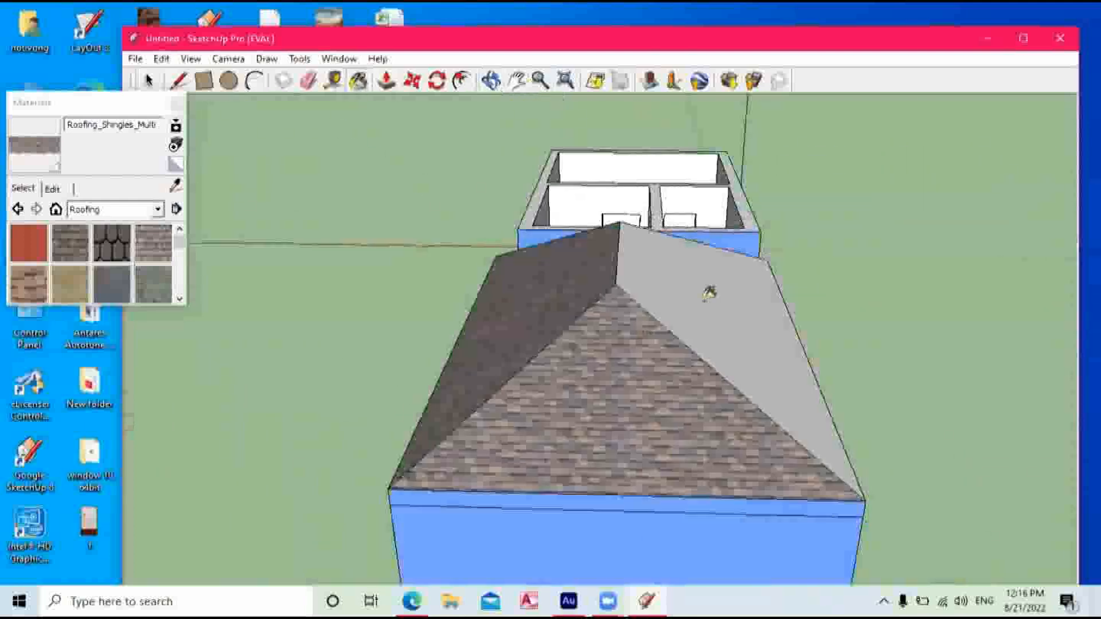
left_click(710, 292)
Examine the shingled hip roof and the band below its eaves from several sides, alongside the three-room building.
left_click(491, 80)
mouse_move(751, 404)
left_mouse_down()
mouse_move(909, 356)
mouse_move(816, 307)
mouse_move(833, 285)
left_mouse_up()
scroll(829, 286, "down", 6)
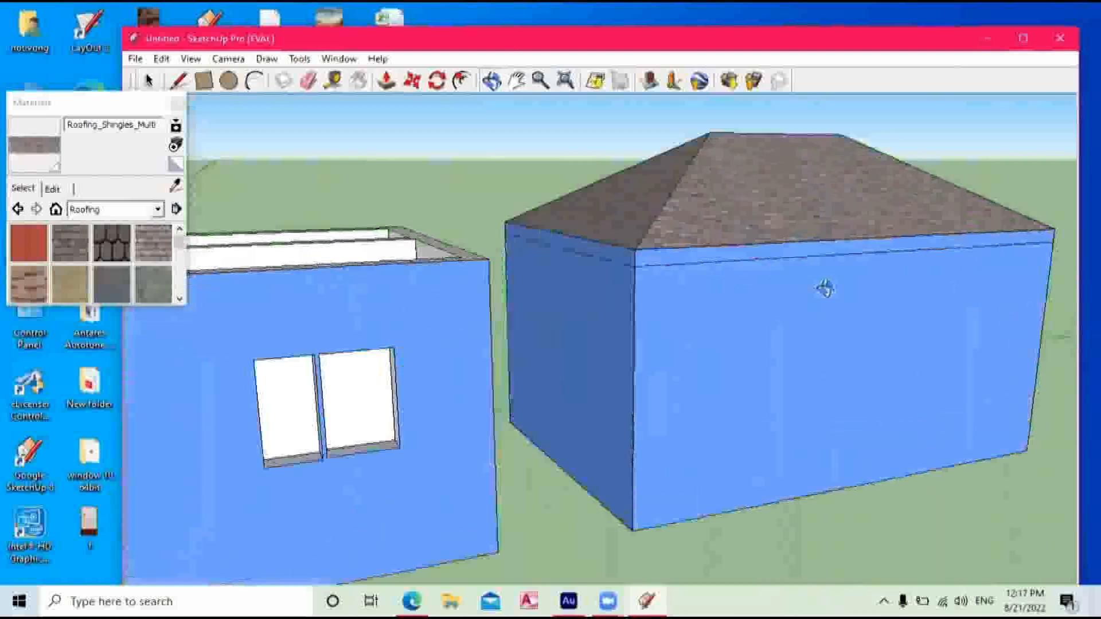
left_click_drag(823, 348, 949, 393)
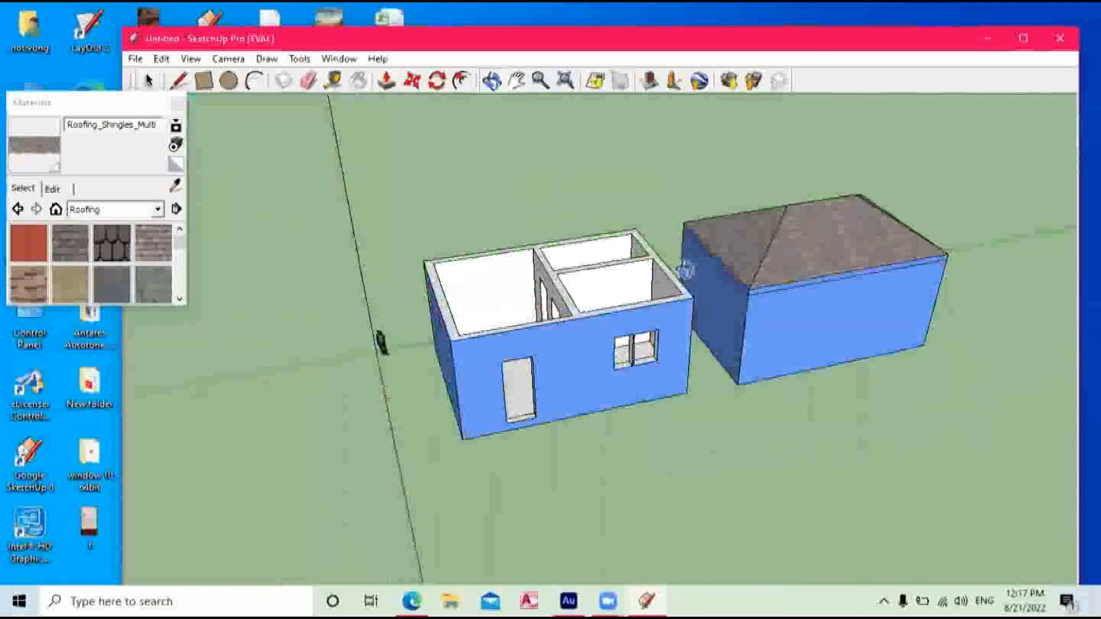
left_click_drag(725, 312, 712, 253)
left_click_drag(830, 331, 807, 363)
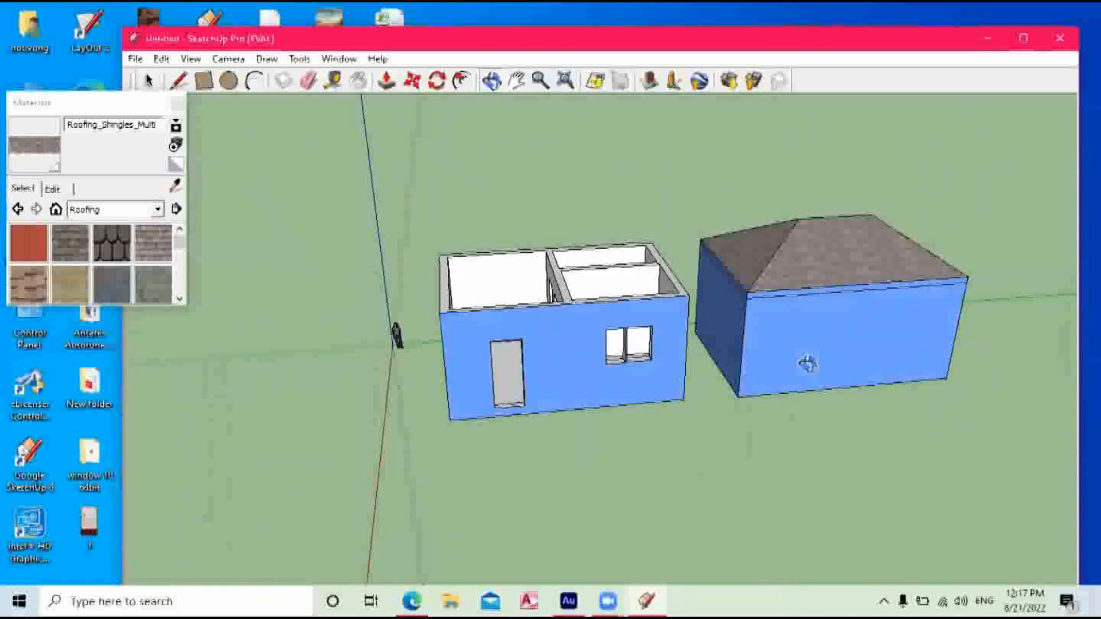
left_click_drag(889, 346, 733, 384)
scroll(789, 386, "up", 5)
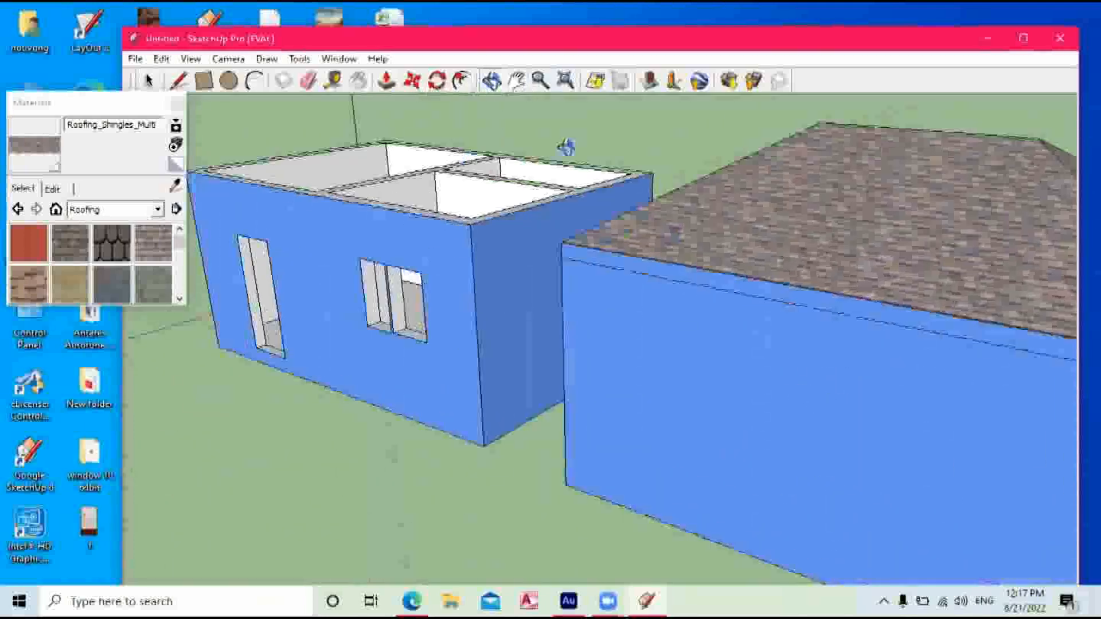
left_click_drag(690, 244, 615, 221)
left_click(492, 81)
left_click_drag(710, 240, 467, 103)
left_click_drag(611, 388, 459, 372)
Push the box's front wall and far end wall inward below the band to form roof overhangs.
left_click(492, 84)
left_click_drag(683, 332, 940, 258)
scroll(536, 271, "down", 4)
left_click_drag(543, 273, 474, 343)
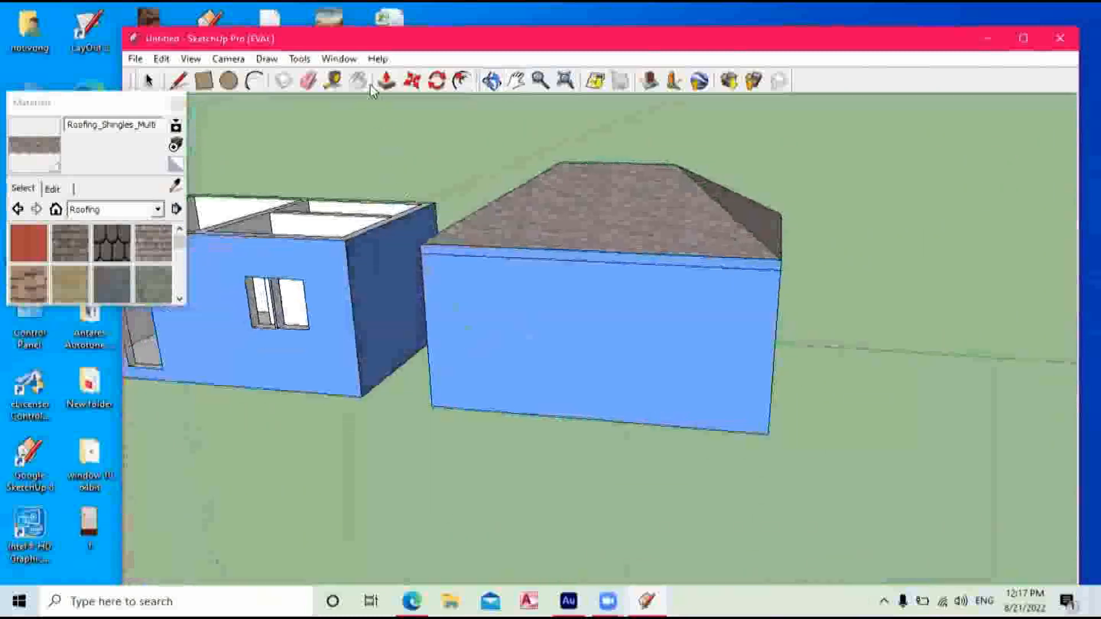
left_click(387, 81)
left_click_drag(479, 295, 498, 294)
left_click(491, 81)
left_click_drag(642, 297, 232, 265)
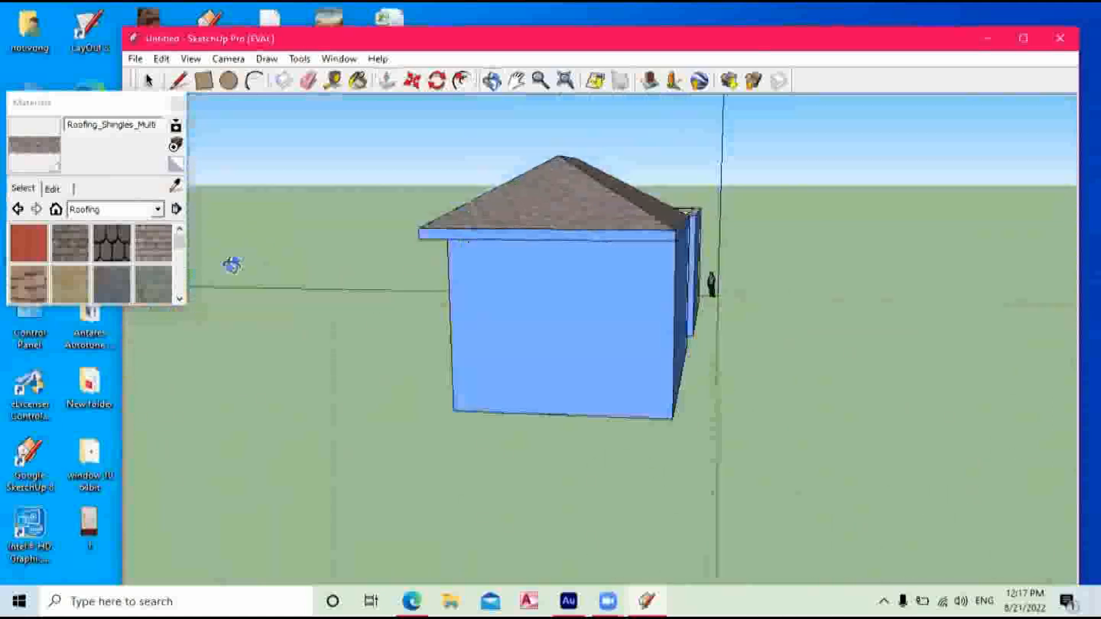
left_click(387, 87)
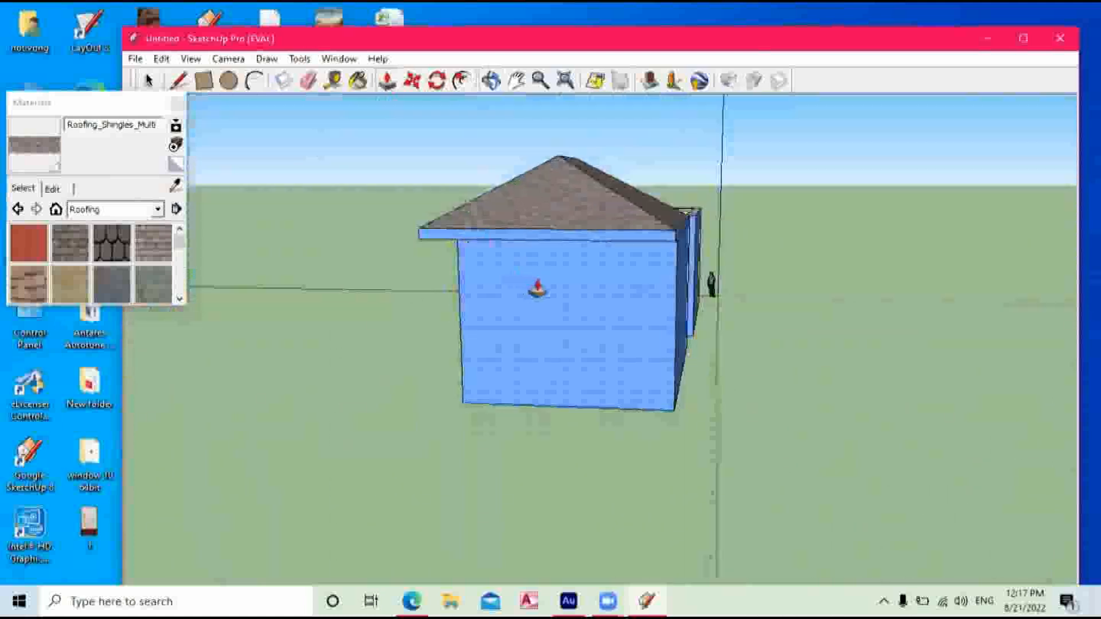
Push the box's back wall and the end wall facing the three-room building inward below the band to complete the overhang.
left_click(487, 81)
left_click_drag(685, 309, 357, 187)
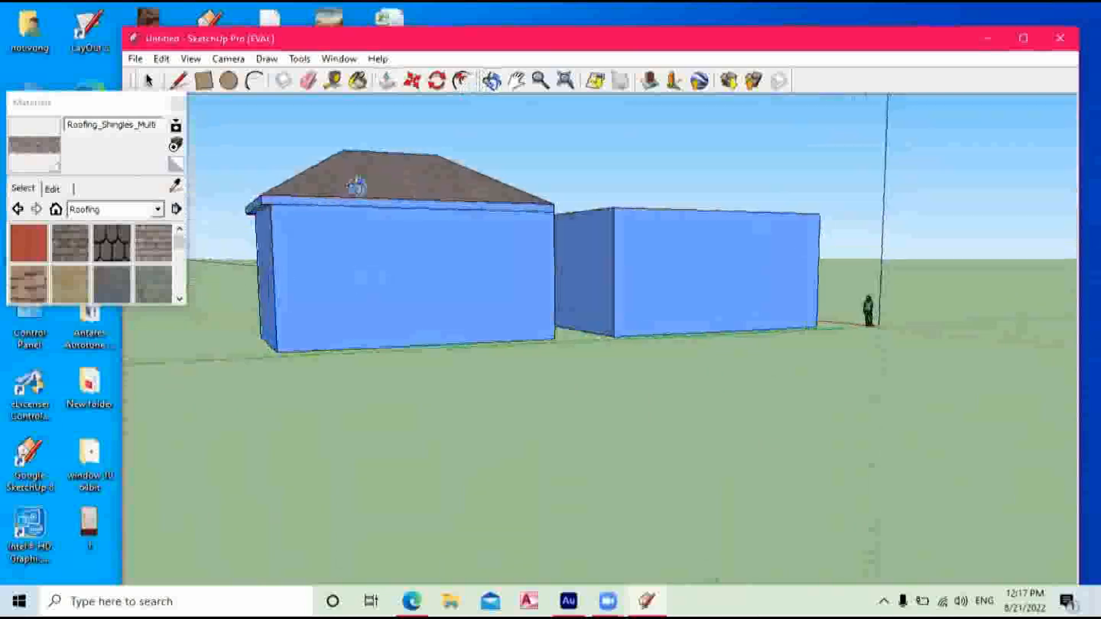
left_click(389, 84)
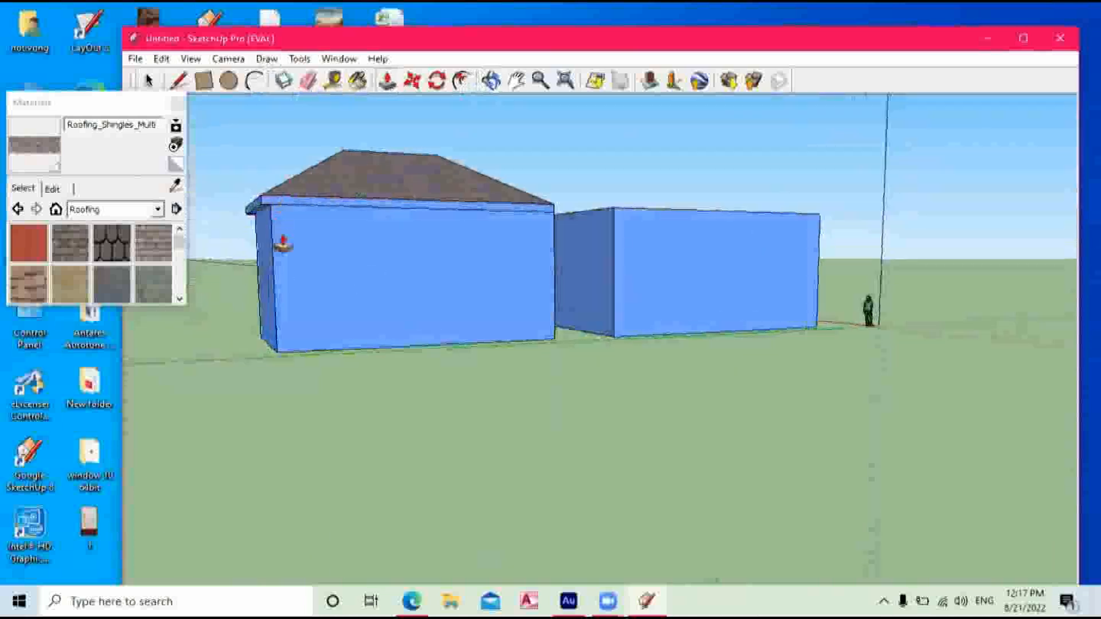
left_click_drag(270, 262, 303, 266)
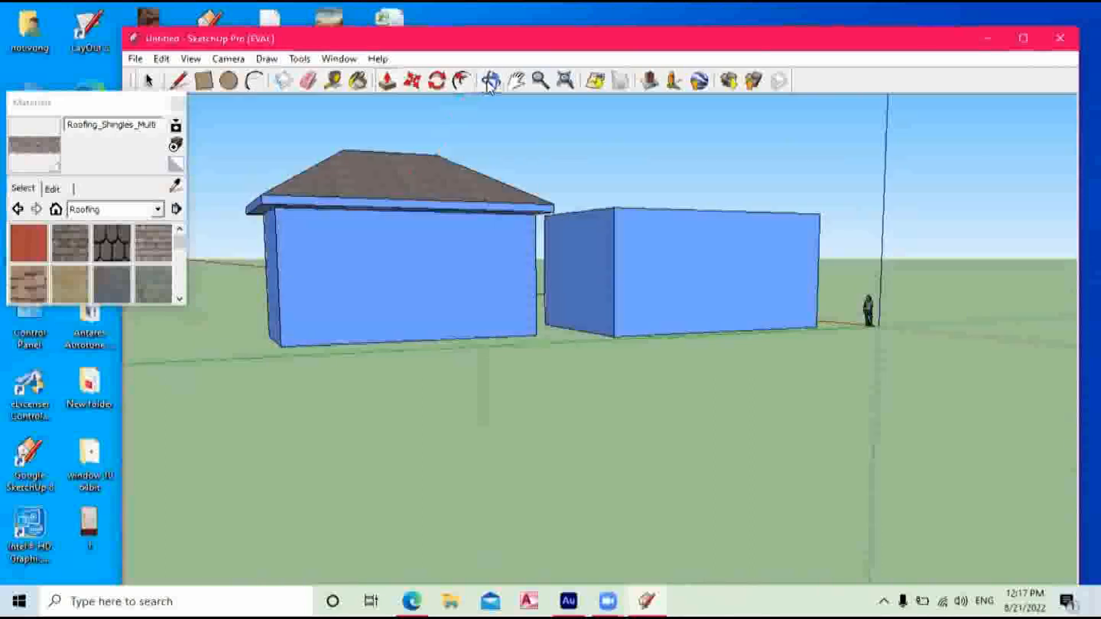
middle_click_drag(573, 265, 366, 282)
left_click(385, 86)
left_click_drag(512, 268, 499, 273)
Check the overhang on all sides and pull the box's back wall slightly outward to even it out.
left_click(495, 82)
left_click_drag(855, 332, 852, 364)
left_click_drag(746, 310, 624, 182)
scroll(799, 332, "up", 2)
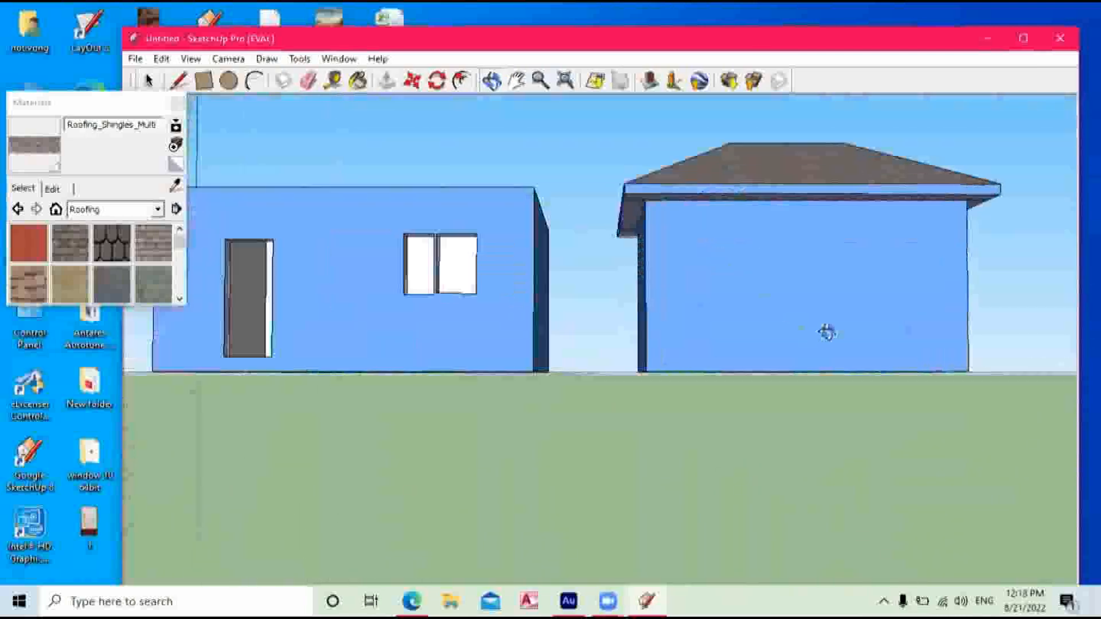
left_click_drag(888, 440, 300, 259)
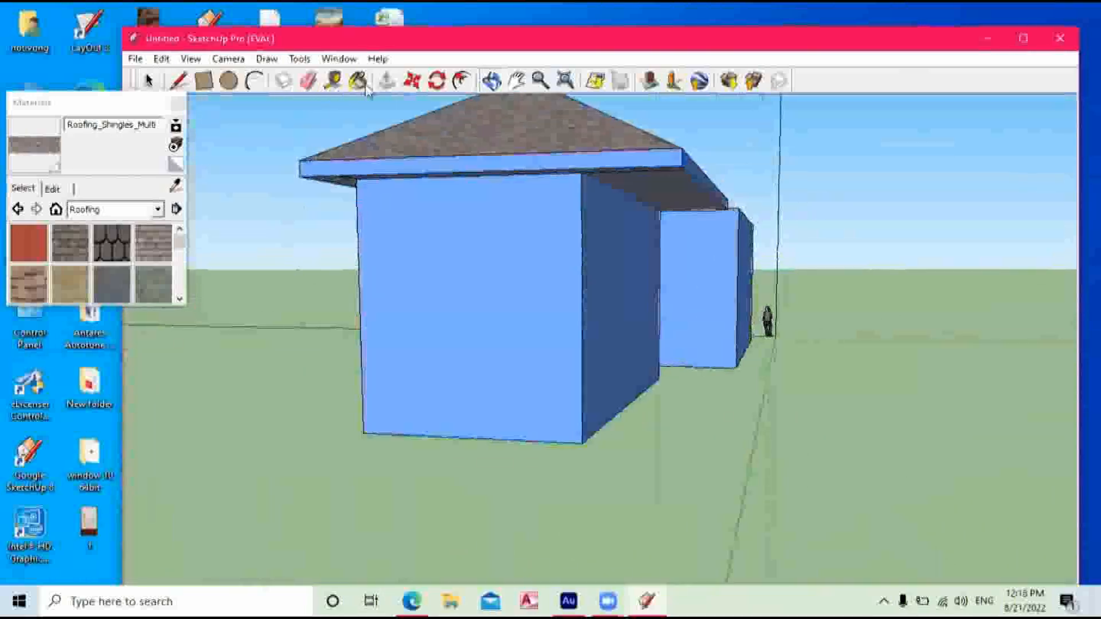
left_click(382, 83)
left_click_drag(622, 246, 668, 259)
Draw a door rectangle and two narrow side-by-side window rectangles on the roofed box's front wall.
left_click(491, 80)
left_click_drag(504, 253, 869, 359)
scroll(883, 357, "down", 4)
left_click_drag(728, 380, 518, 216)
key("b")
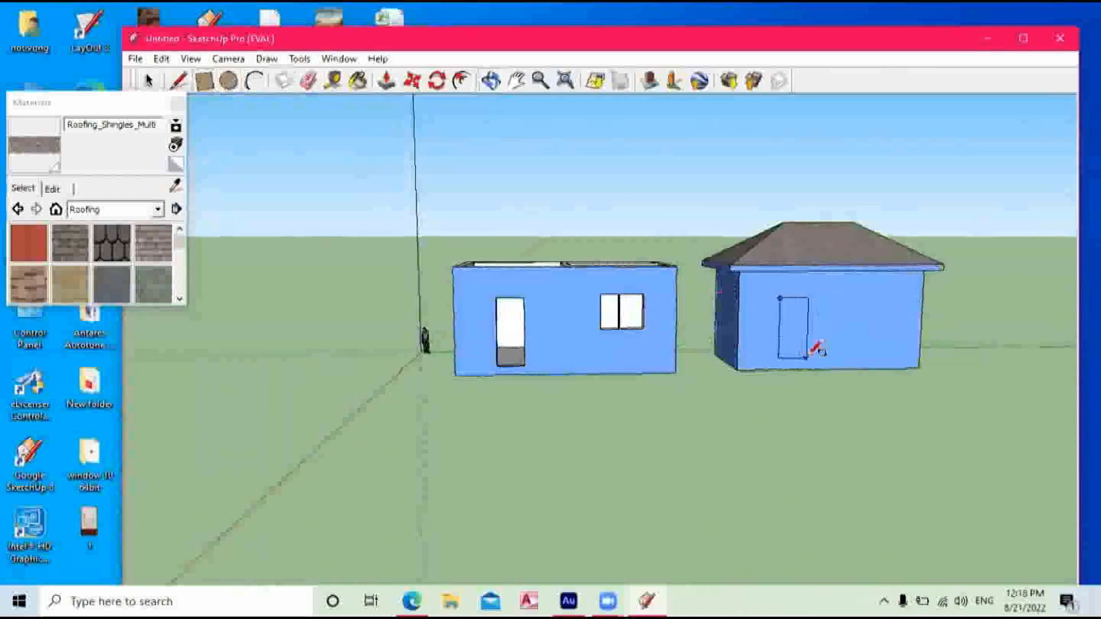
left_click(806, 358)
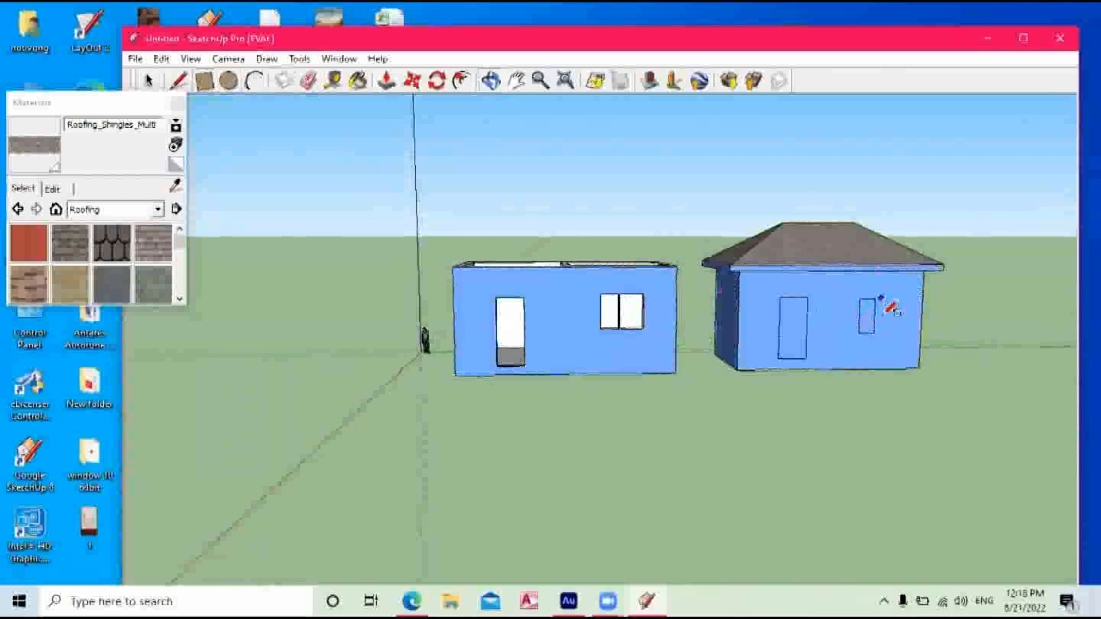
left_click(894, 332)
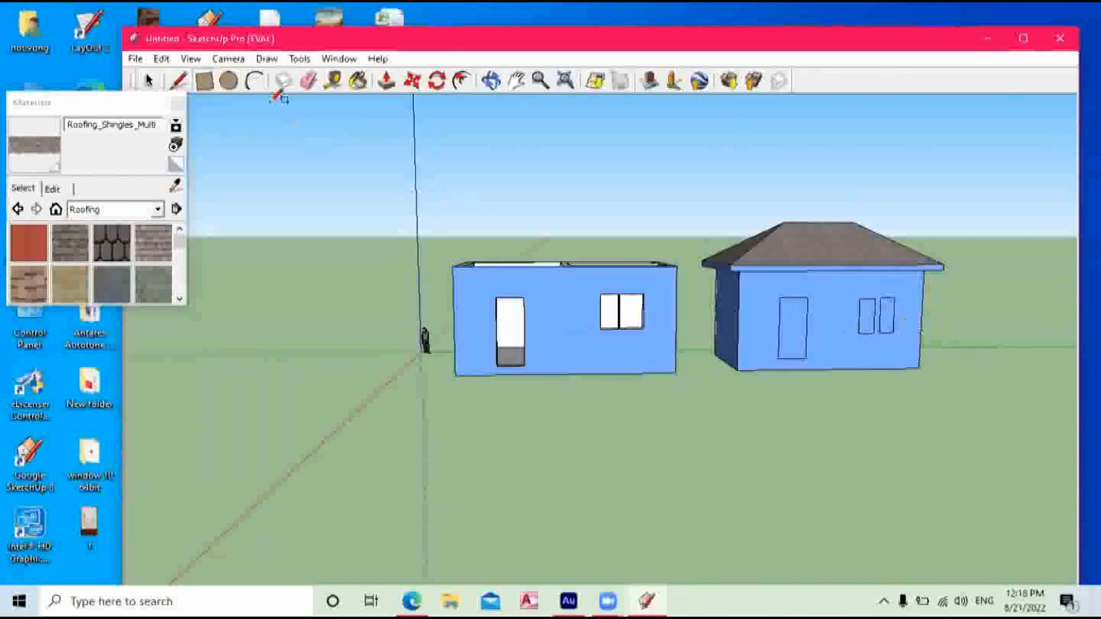
left_click(491, 81)
left_click_drag(814, 385, 684, 395)
middle_click_drag(596, 413, 682, 315)
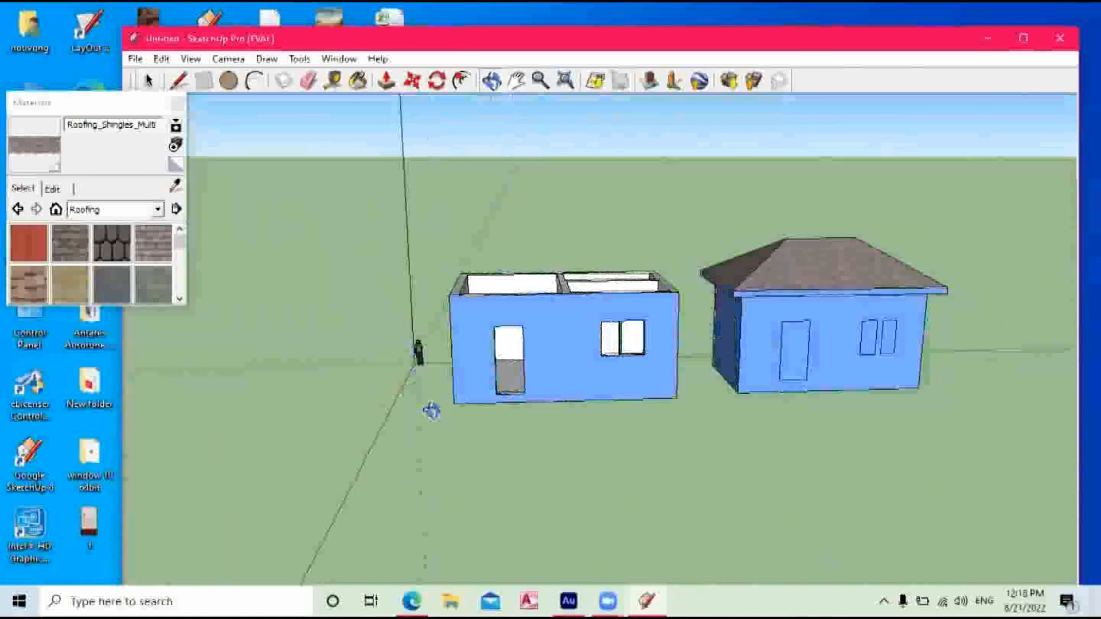